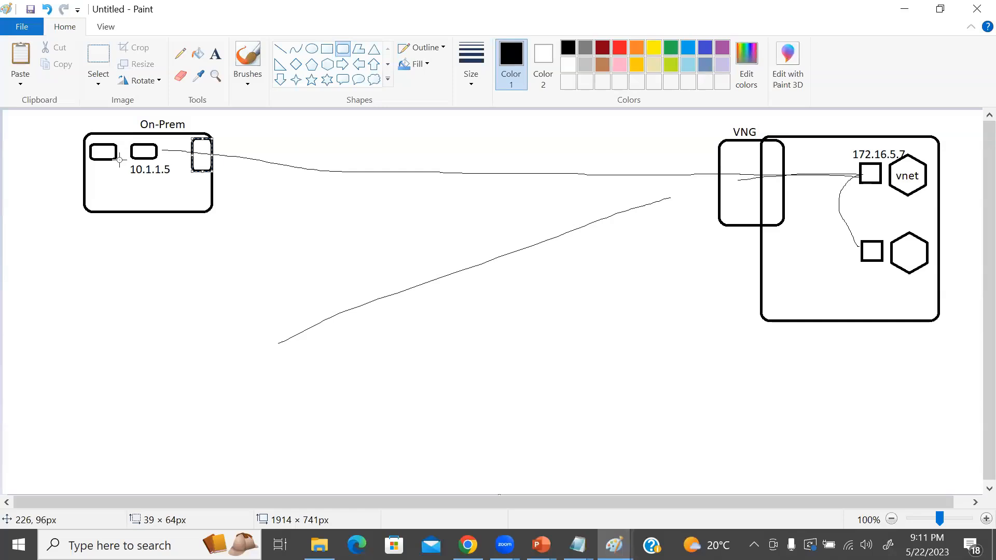
# Add the text label "AWS" below the On-Prem box in the network diagram.
pyautogui.click(215, 53)
pyautogui.click(121, 226)
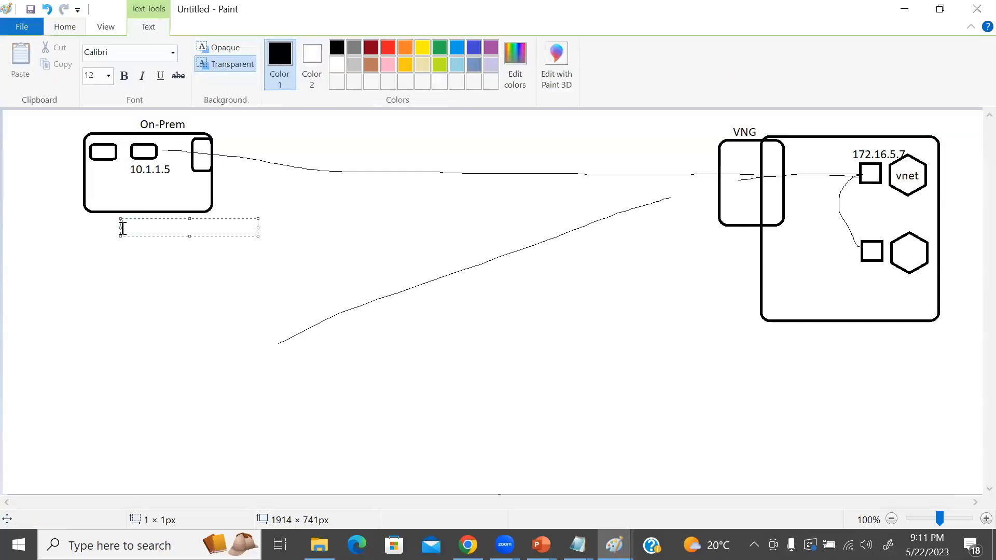
pyautogui.write('AWS')
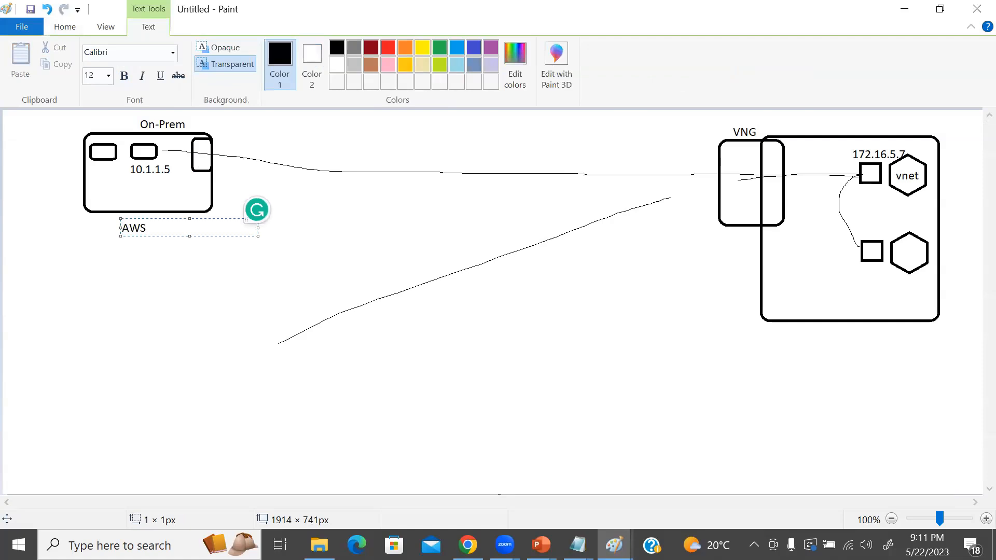
pyautogui.click(130, 257)
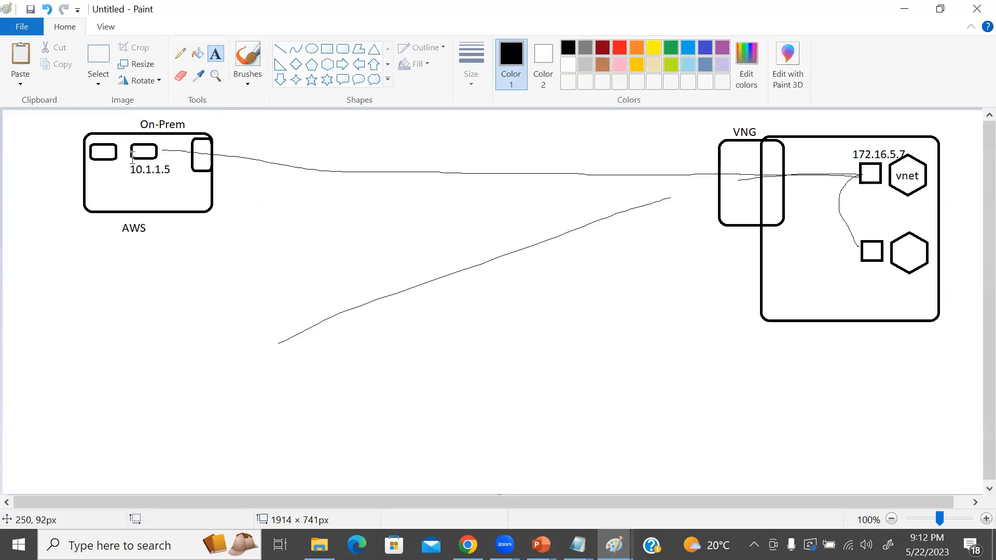
# Add the text label "RAS" beside the small gateway rectangle on the edge of the On-Prem box.
pyautogui.click(133, 157)
pyautogui.click(878, 168)
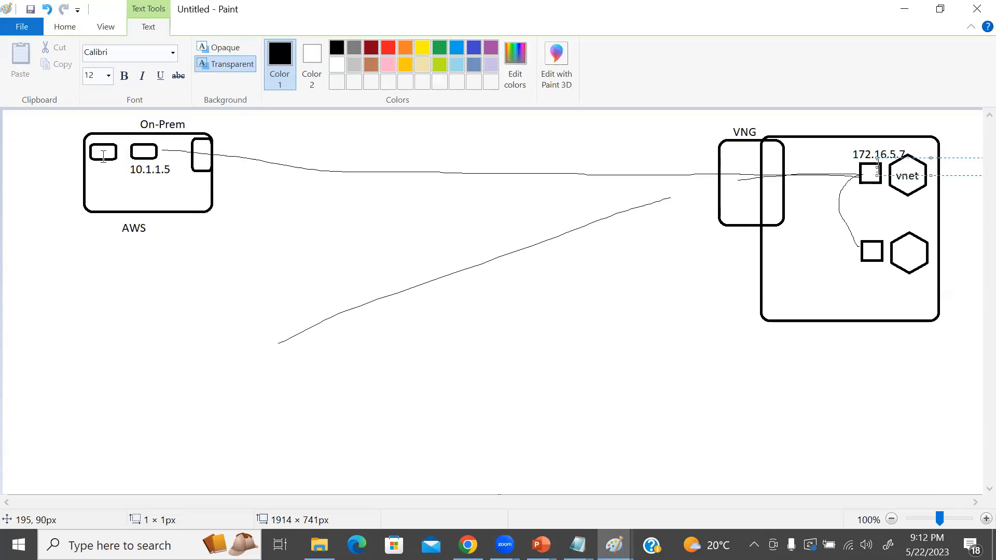
pyautogui.click(228, 140)
pyautogui.write('RAS')
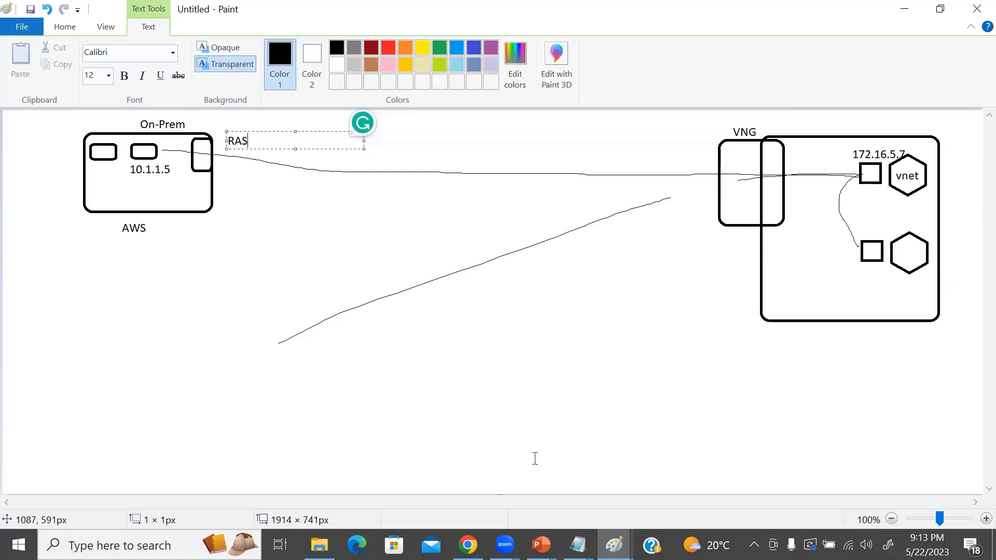
# Switch to the Azure portal, search for "VIRTUAL" from the home page and open the form for creating a virtual network gateway.
pyautogui.hotkey('alt', 'Tab')
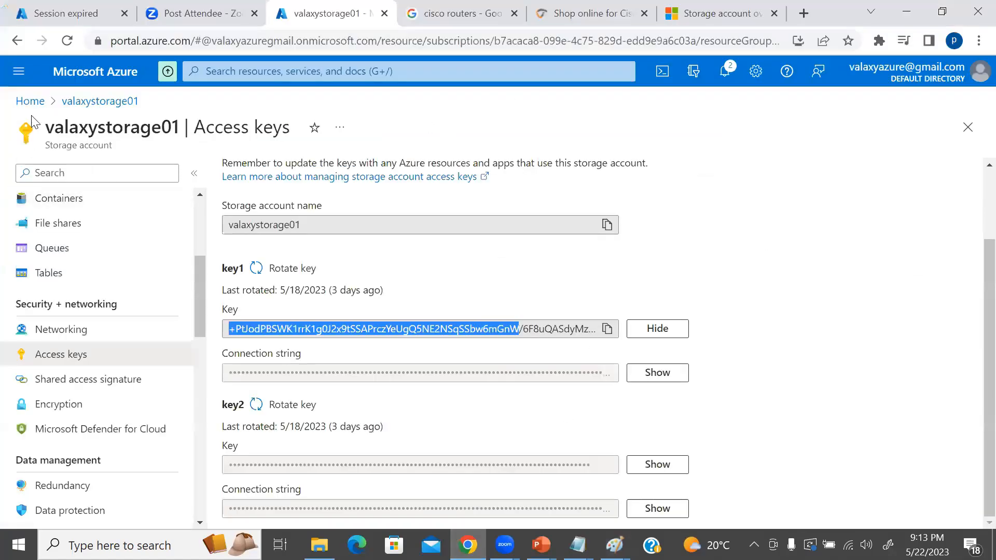
pyautogui.click(31, 100)
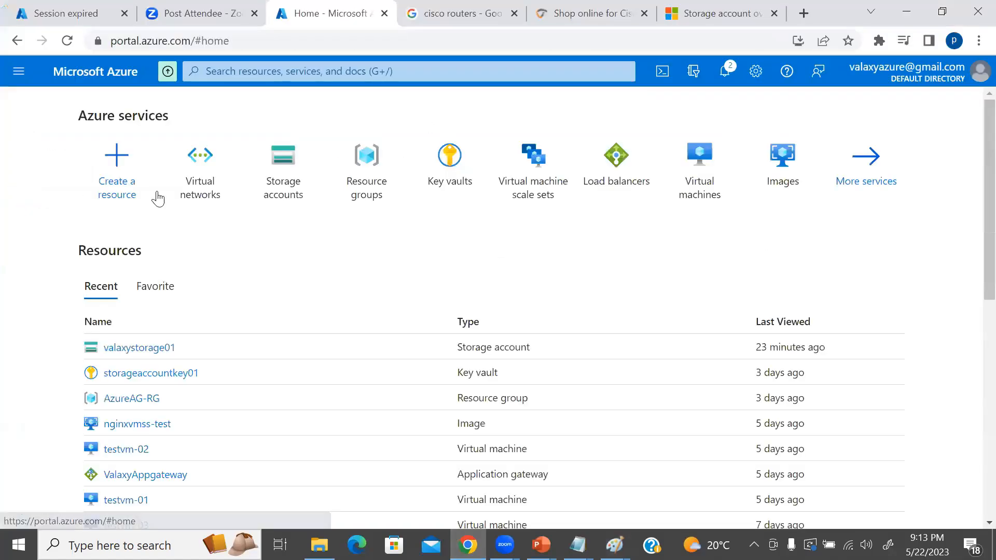
pyautogui.click(284, 74)
pyautogui.write('VIRTUAL')
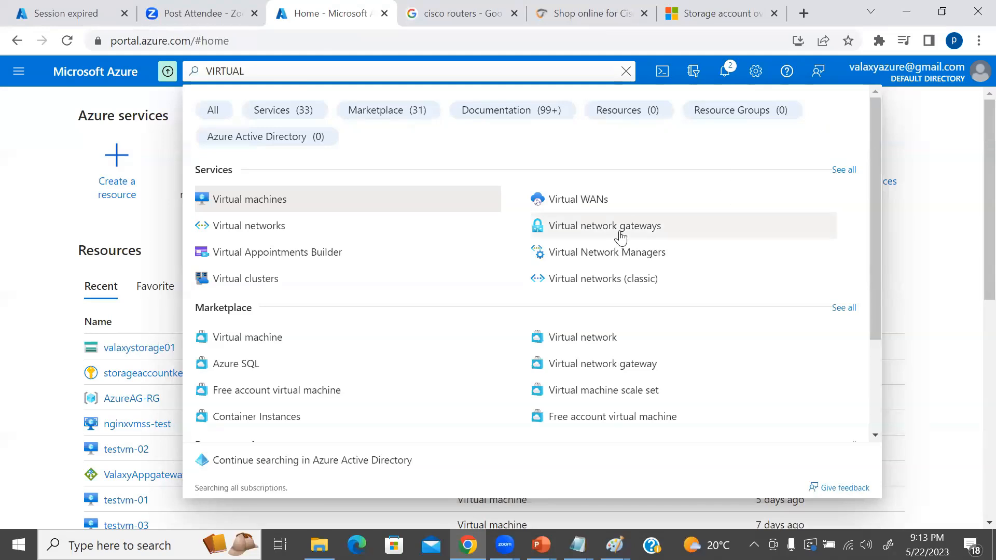
pyautogui.click(624, 229)
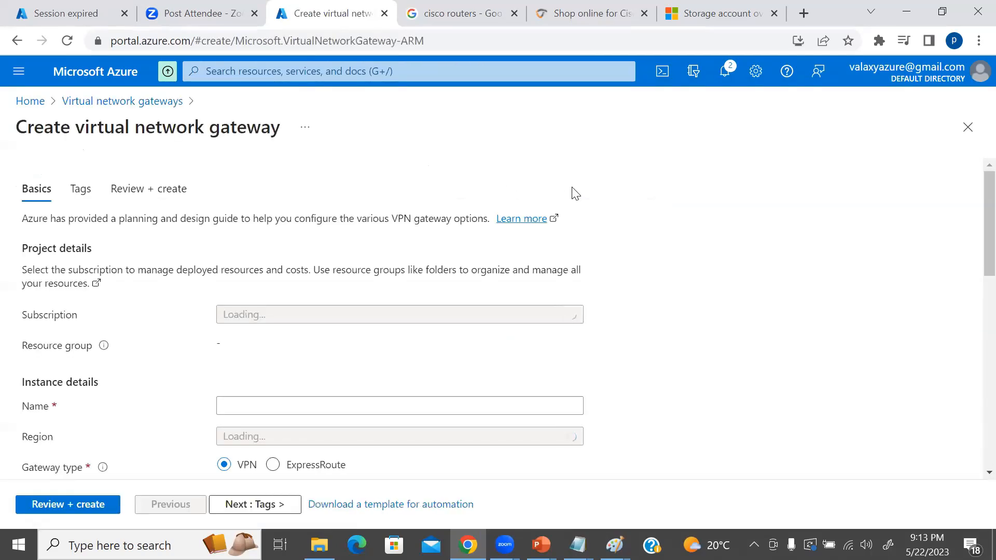
# Name the new virtual network gateway ValaxyVNG01.
pyautogui.scroll(-2, 734, 228)
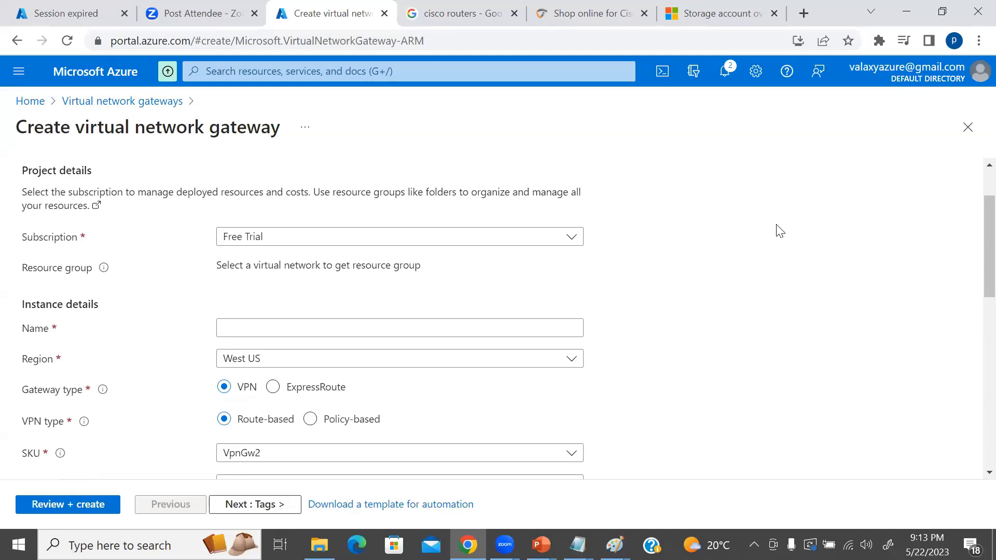
pyautogui.click(266, 326)
pyautogui.write('vALA')
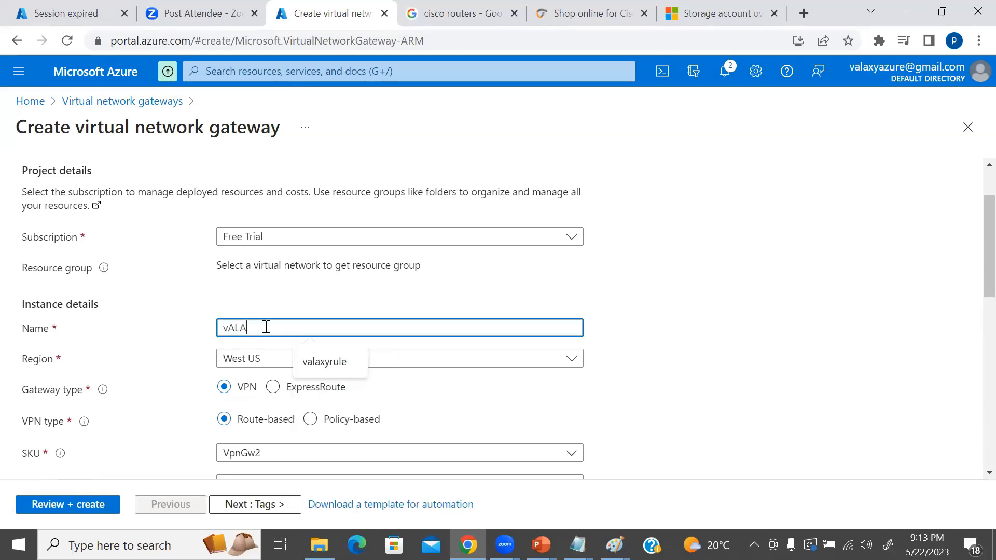
pyautogui.press('BackSpace')
pyautogui.press('BackSpace')
pyautogui.write('Valax')
pyautogui.press('BackSpace')
pyautogui.write('xyVNG01')
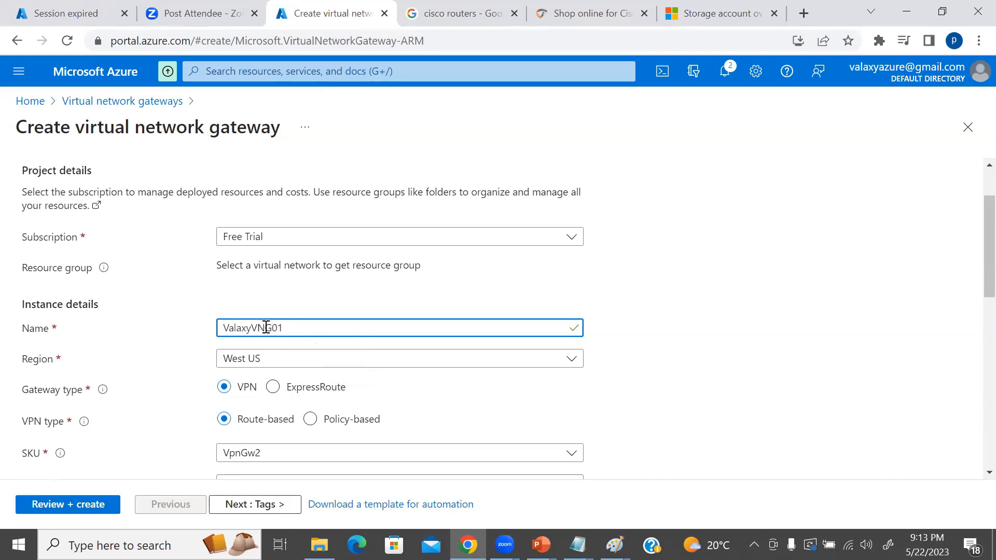
# Set the gateway's region to East US.
pyautogui.click(295, 363)
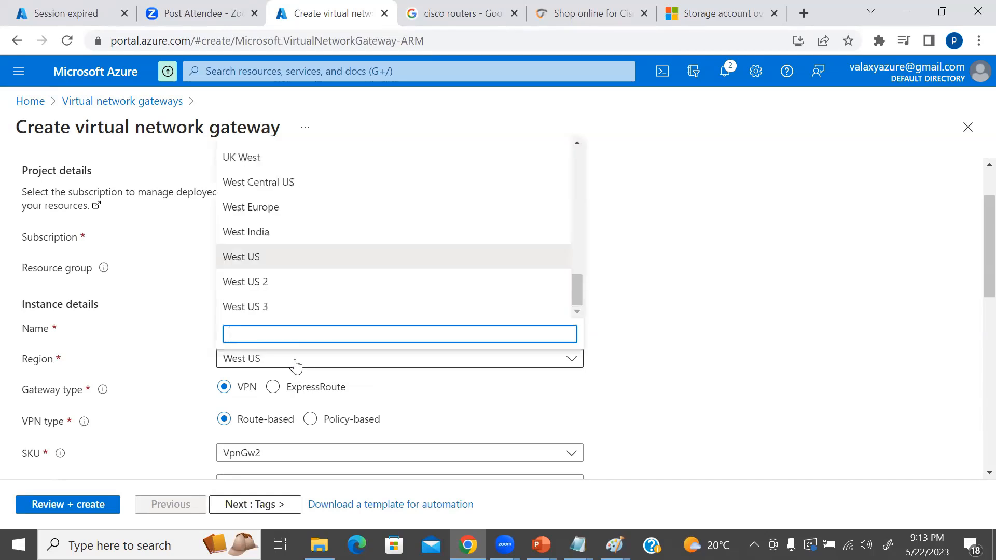
pyautogui.write('eas')
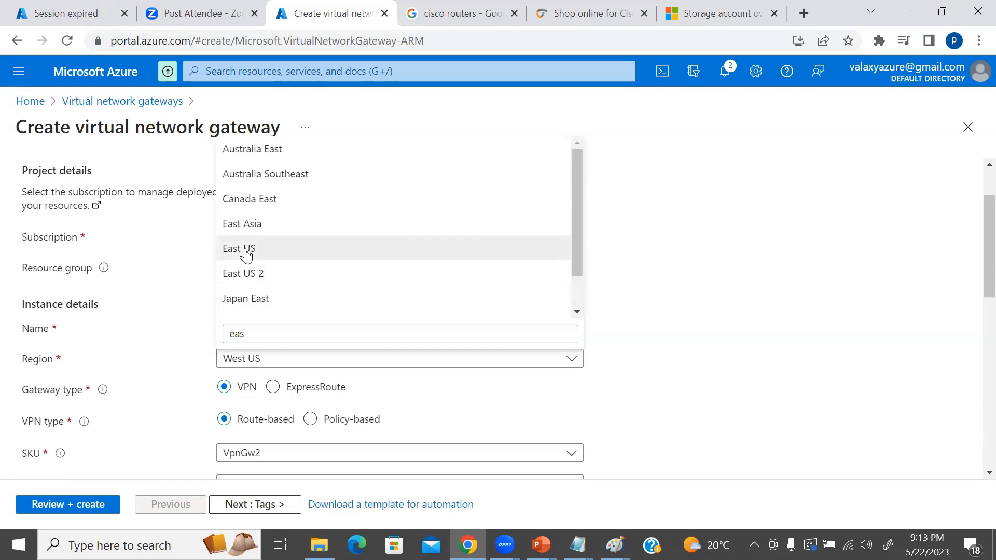
pyautogui.click(245, 249)
# Compare the gateway type and VPN type settings in the Azure form with the VNG connection in the Paint diagram.
pyautogui.scroll(-1, 663, 322)
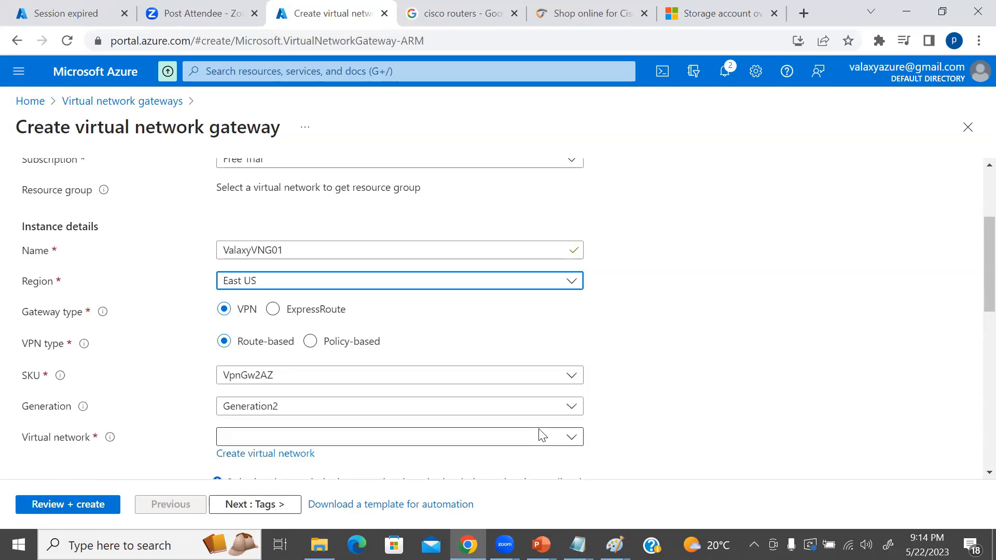
pyautogui.moveTo(615, 544)
pyautogui.click(705, 493)
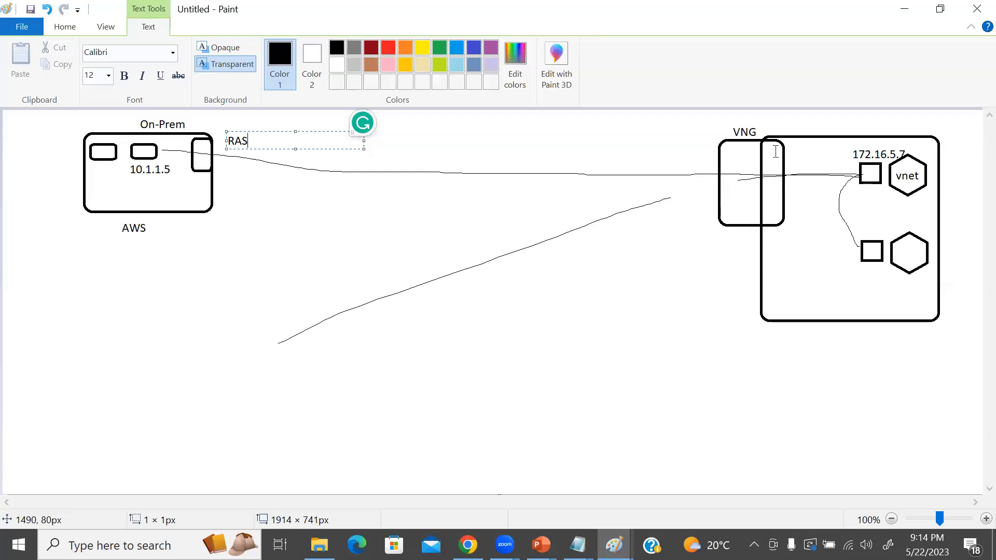
pyautogui.hotkey('alt', 'Tab')
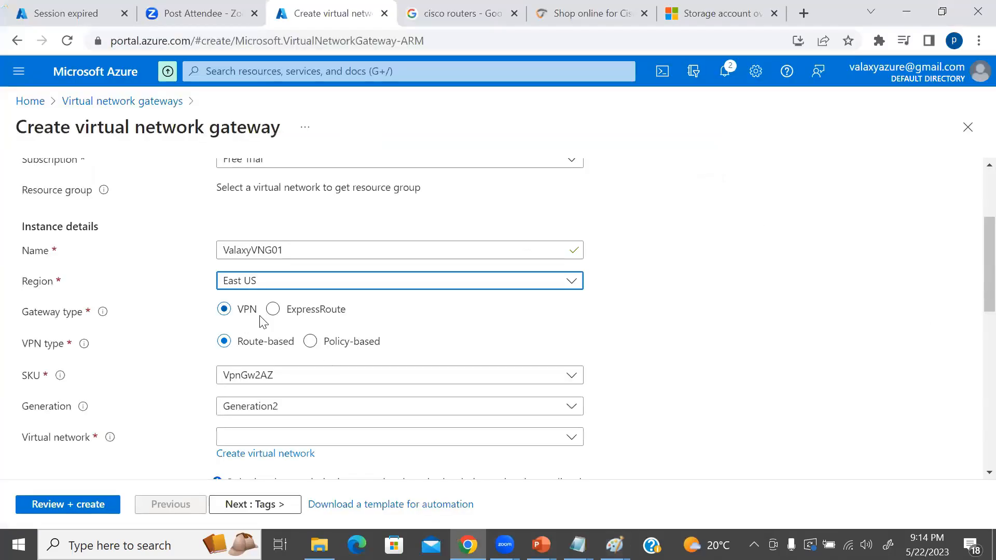
pyautogui.hotkey('alt', 'Tab')
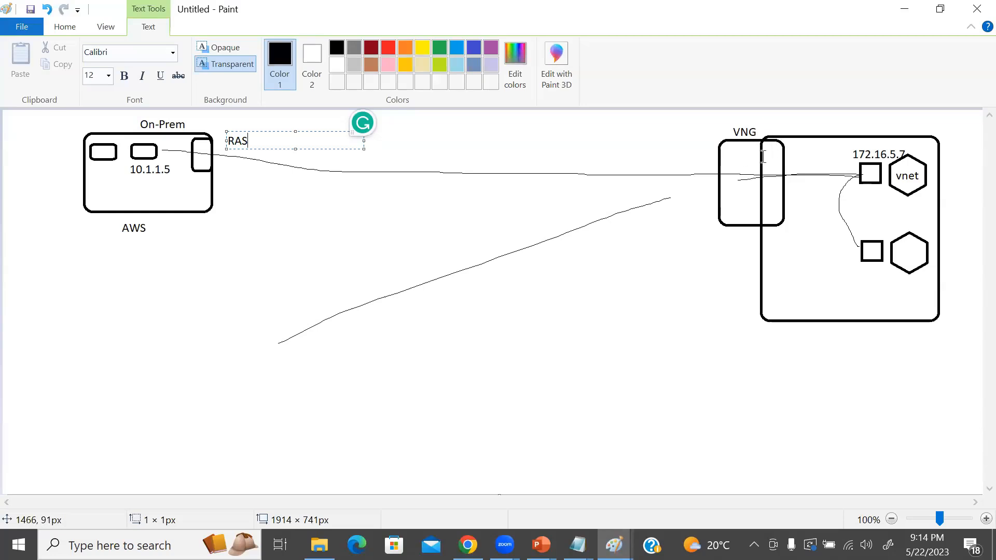
pyautogui.hotkey('alt', 'Tab')
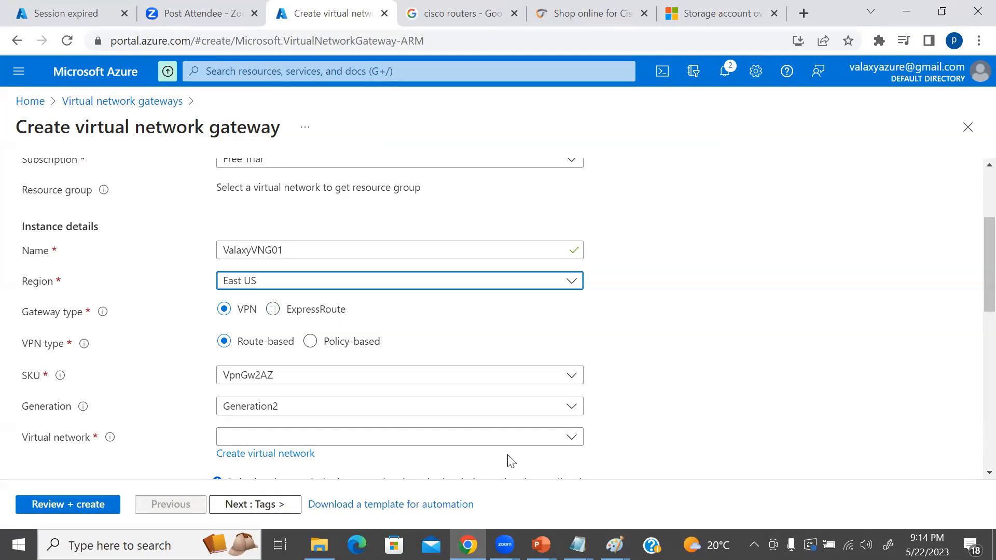
pyautogui.click(614, 545)
pyautogui.click(708, 474)
# Examine the gateway's VPN type and SKU help and review the full list of available SKUs.
pyautogui.scroll(-1, 591, 313)
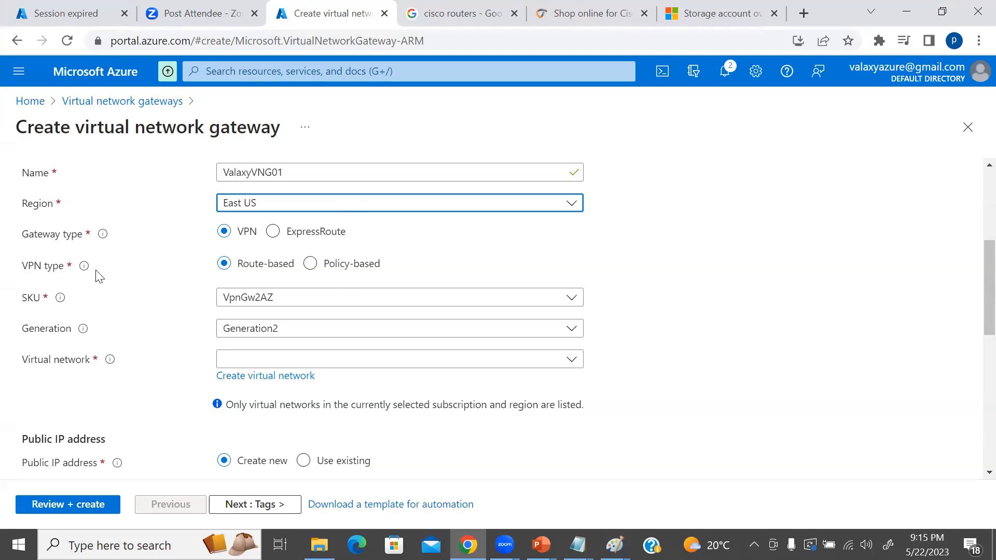
pyautogui.moveTo(86, 272)
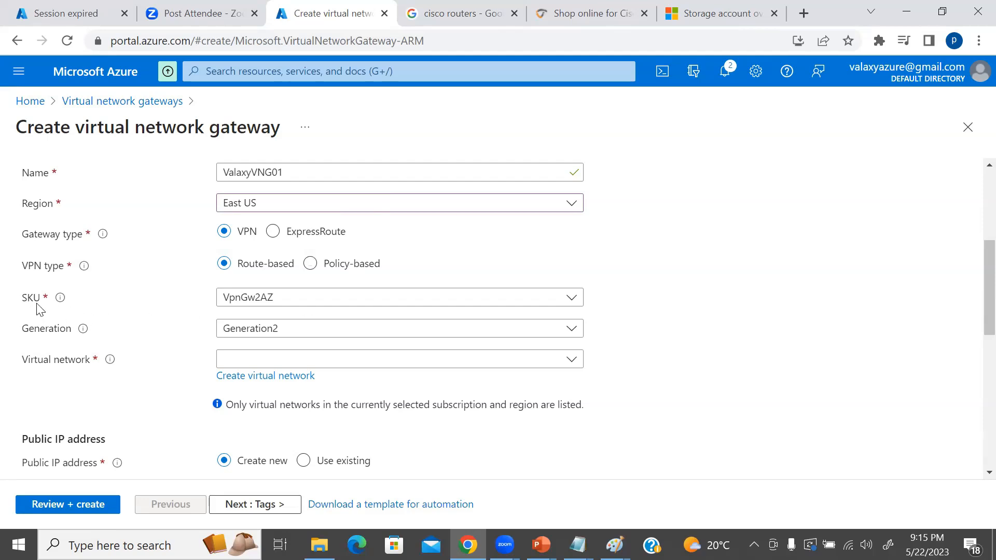
pyautogui.moveTo(59, 305)
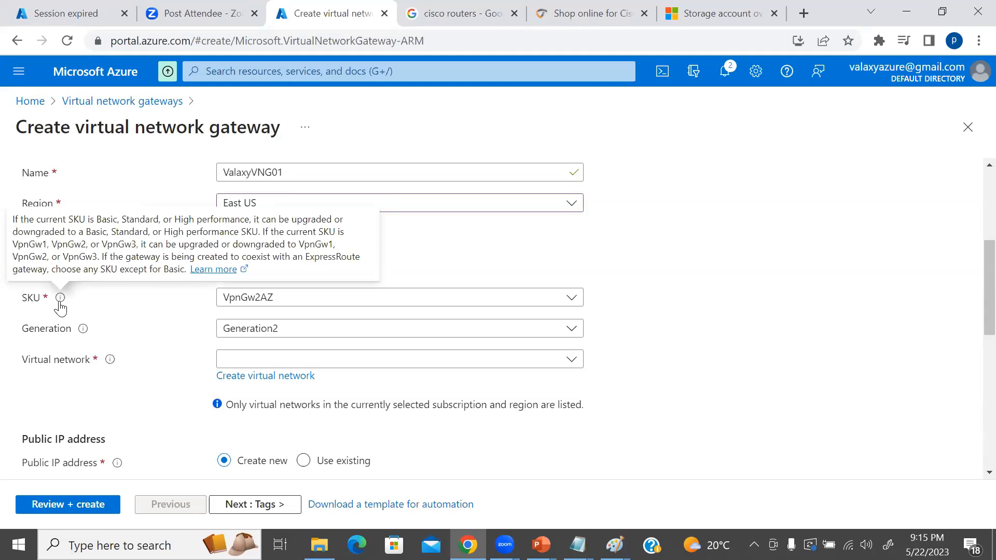
pyautogui.click(246, 297)
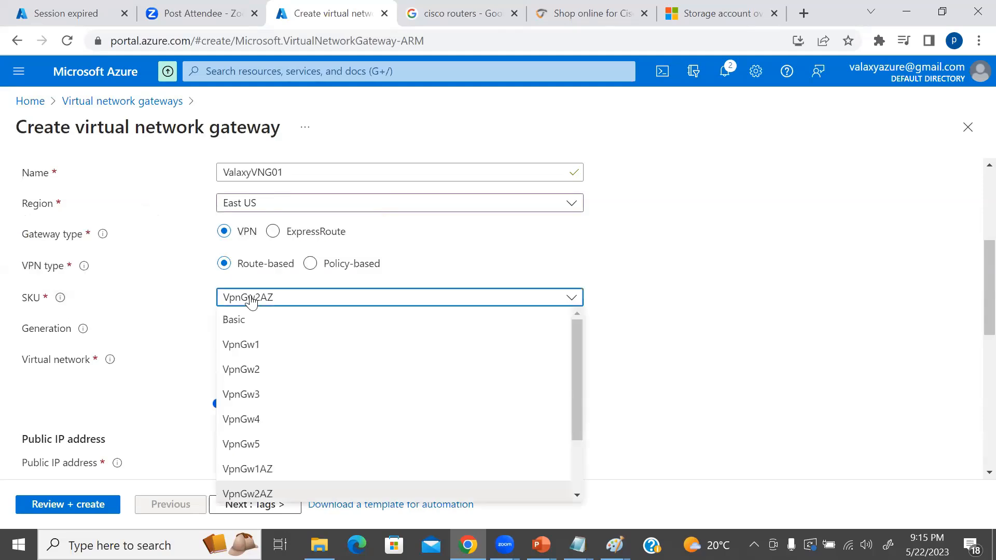
pyautogui.click(651, 329)
pyautogui.scroll(-3, 648, 329)
pyautogui.scroll(3, 467, 322)
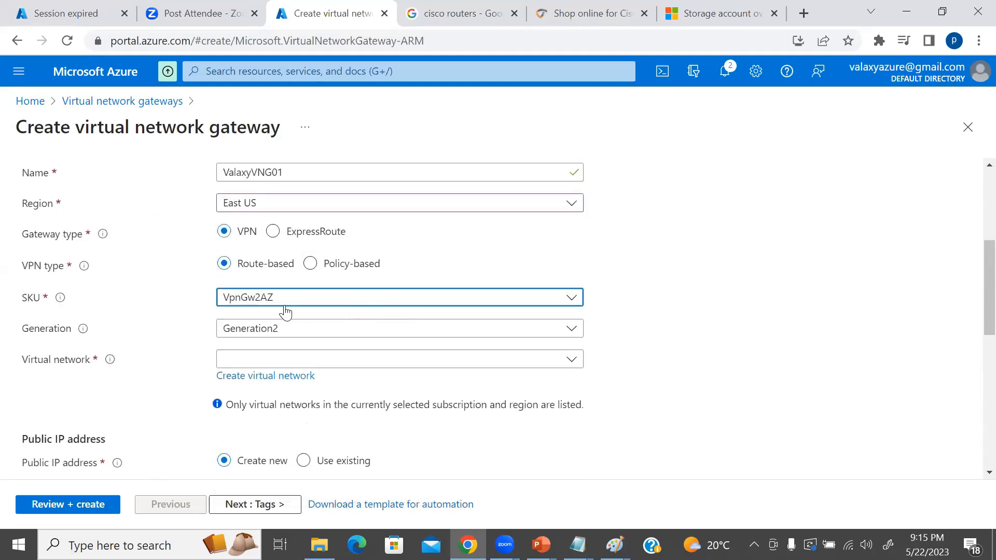
pyautogui.click(271, 303)
pyautogui.scroll(-3, 298, 372)
pyautogui.scroll(3, 335, 394)
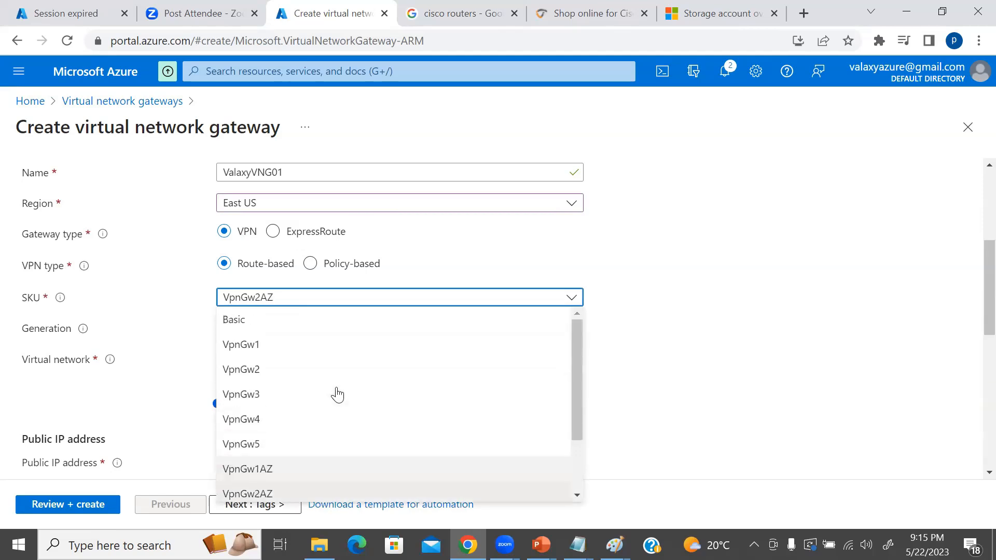
pyautogui.scroll(-3, 363, 369)
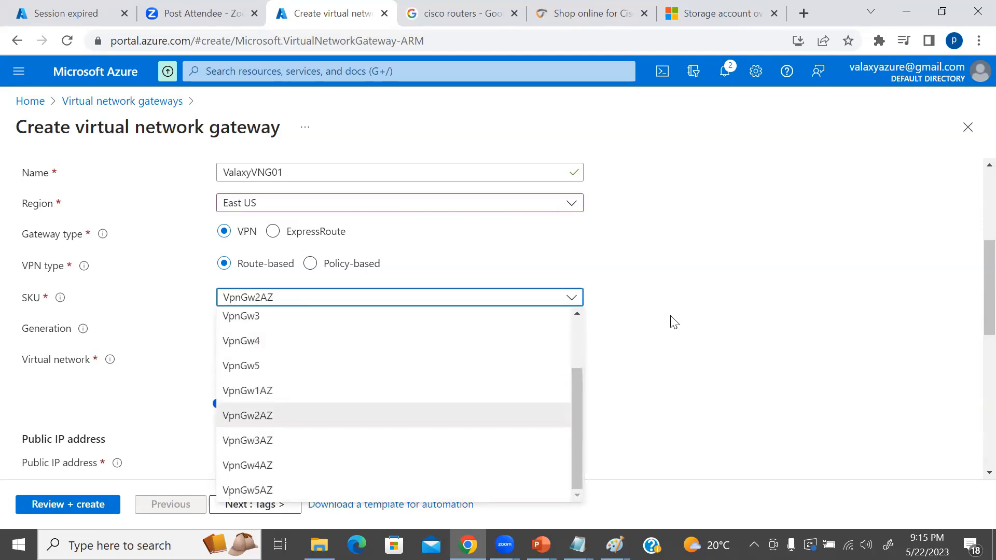
pyautogui.scroll(3, 673, 322)
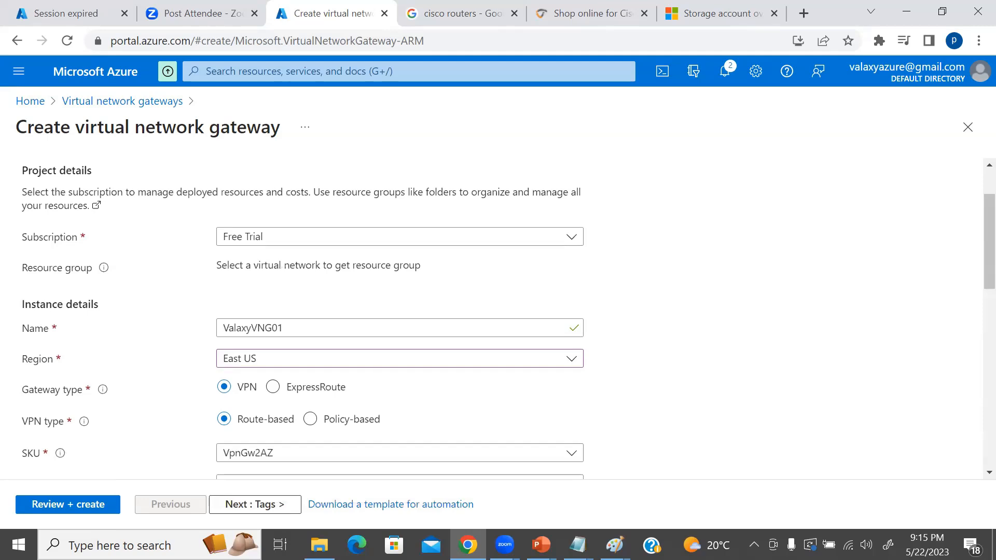
# View the VPN gateway SKU comparison slide in PowerPoint, and return to the Azure form in Chrome.
pyautogui.moveTo(540, 545)
pyautogui.click(585, 495)
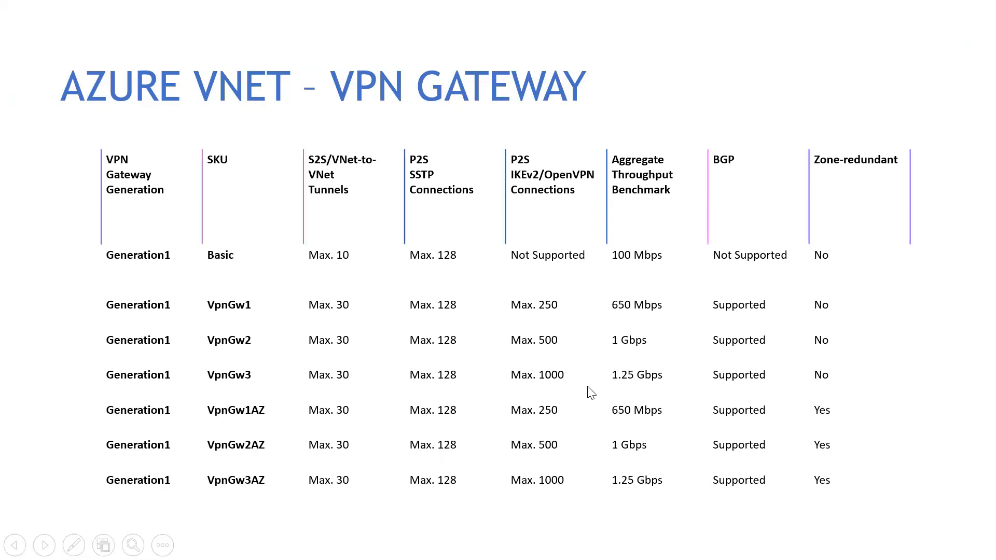
pyautogui.press('super')
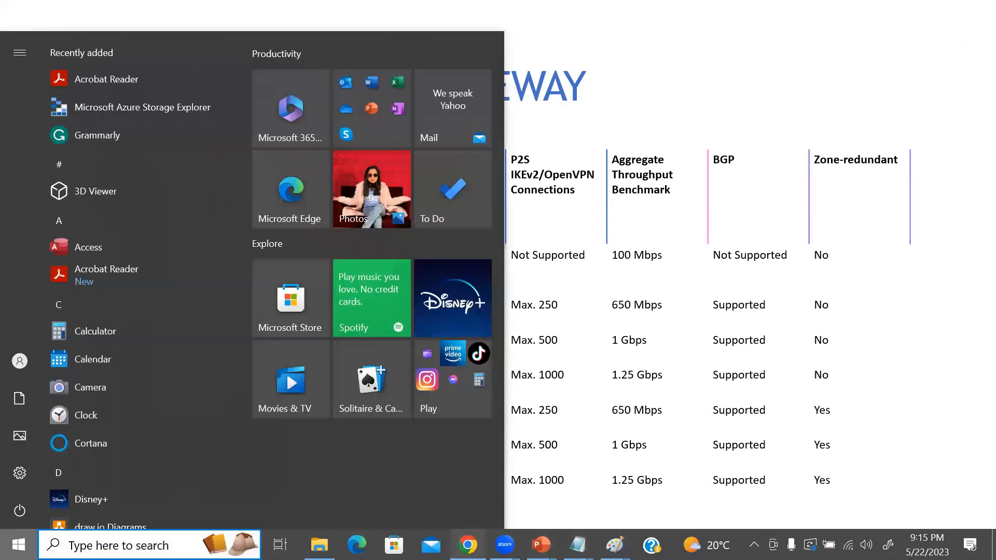
pyautogui.click(468, 545)
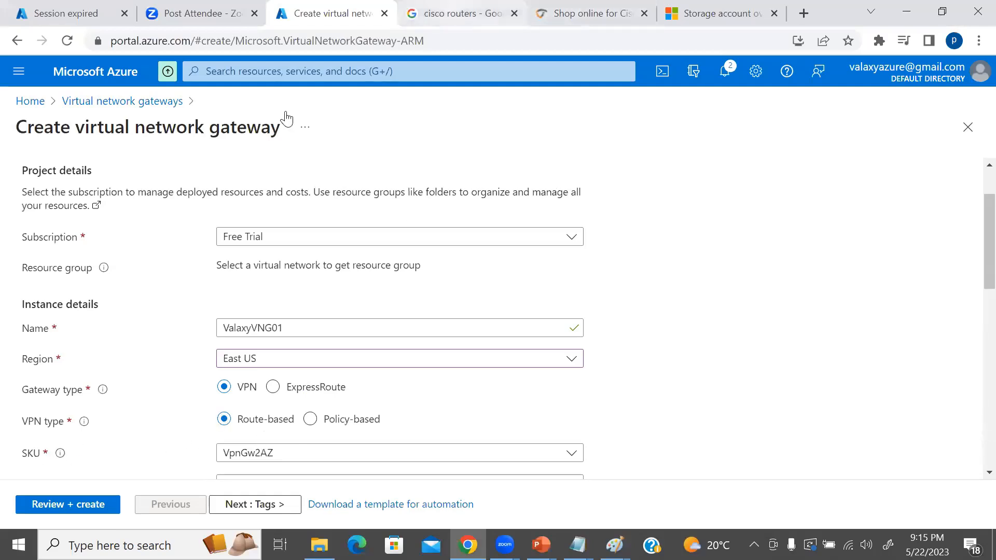
# Search Google for "vng sku azure" in the existing cisco routers tab and show all web results instead of images.
pyautogui.click(457, 13)
pyautogui.tripleClick(130, 84)
pyautogui.write('virtu')
pyautogui.press('BackSpace')
pyautogui.press('BackSpace')
pyautogui.press('BackSpace')
pyautogui.press('BackSpace')
pyautogui.write('ng ')
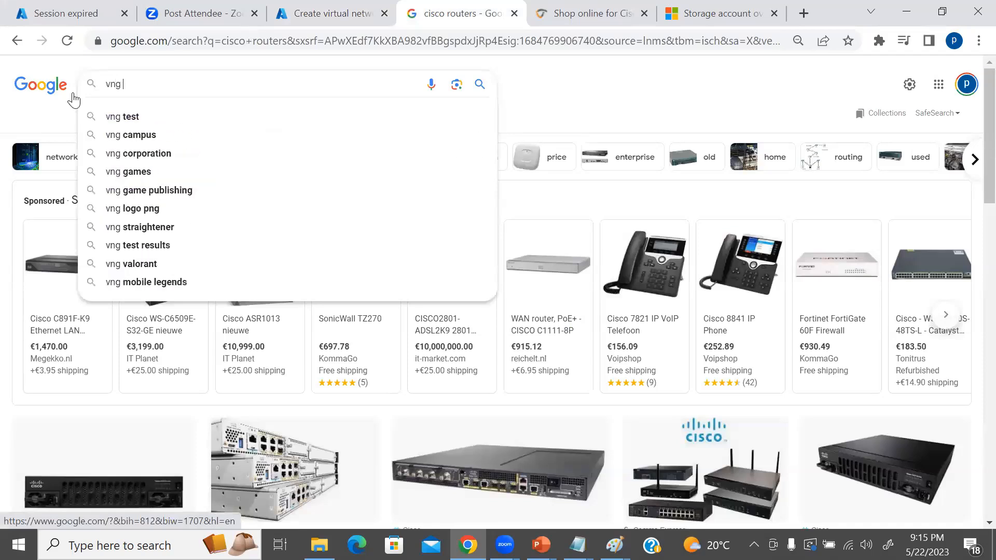
pyautogui.write('sku azure')
pyautogui.press('Return')
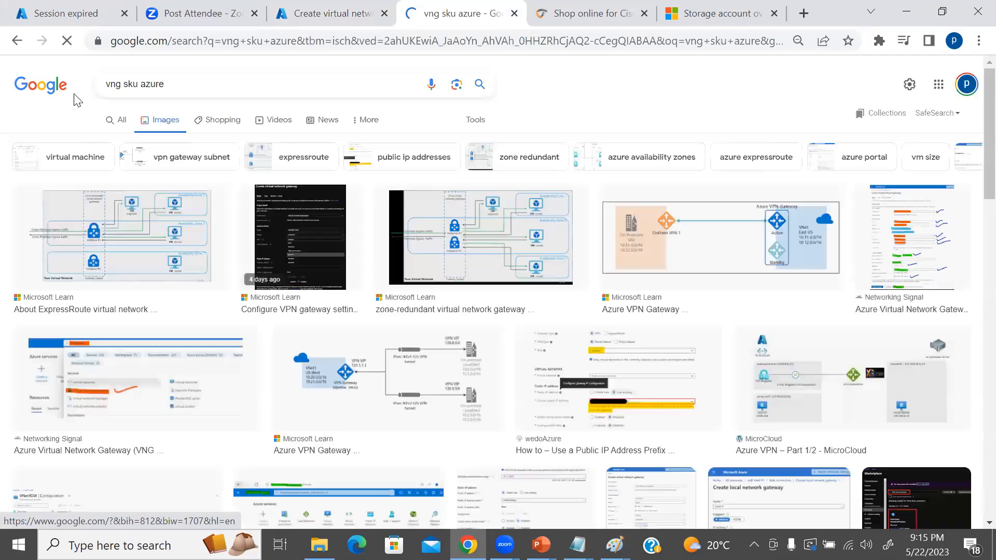
pyautogui.click(116, 120)
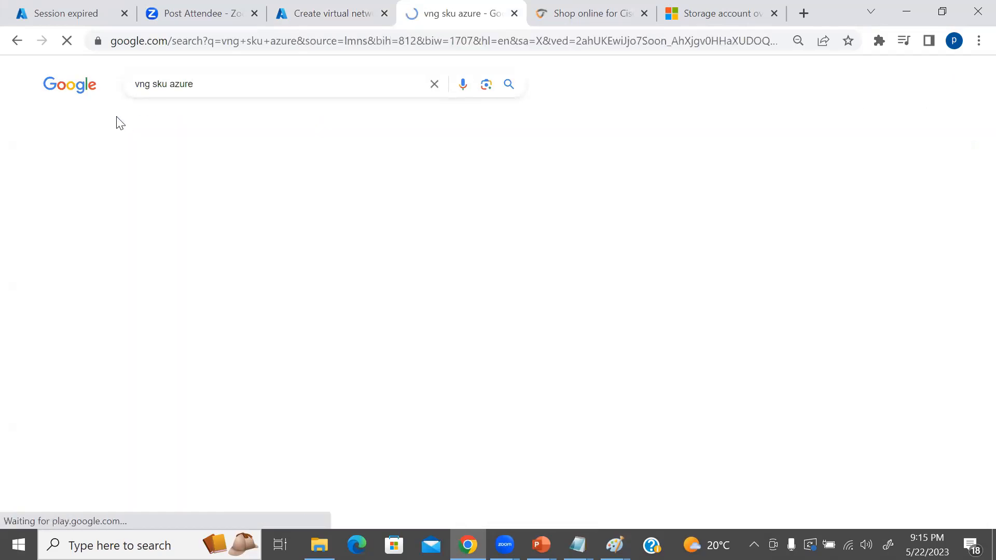
# Open the "About Azure VPN Gateway" Microsoft article in a new tab and look through its introduction.
pyautogui.middleClick(205, 195)
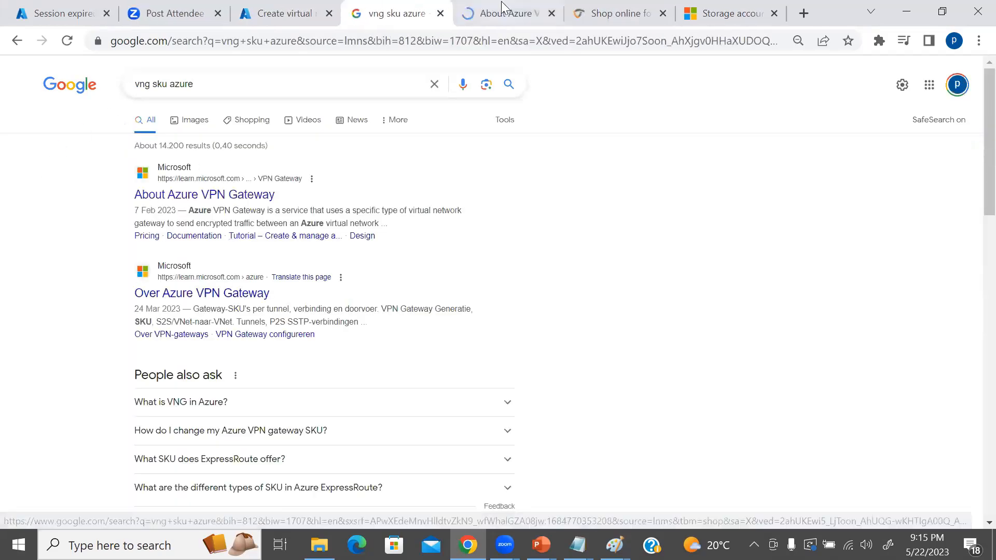
pyautogui.click(506, 20)
pyautogui.scroll(-10, 529, 324)
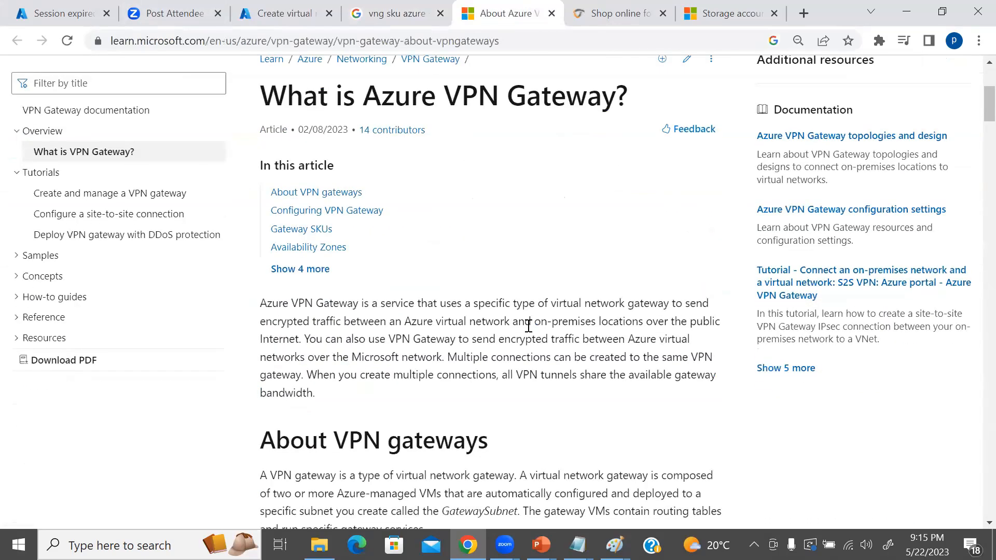
# Examine the "Gateway SKUs by tunnel, connection, and throughput" table, comparing the Generation1 and Generation2 SKUs.
pyautogui.scroll(-15, 529, 325)
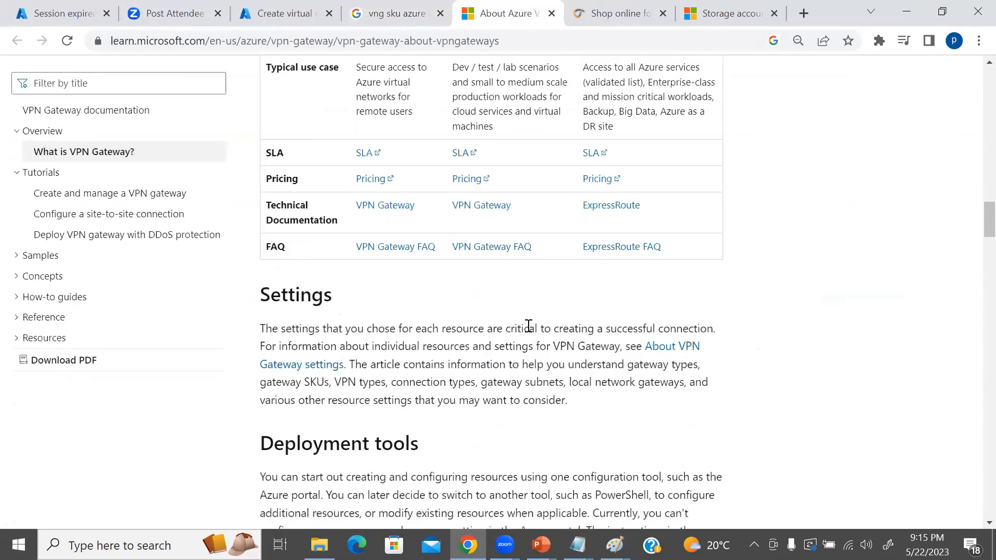
pyautogui.scroll(-8, 529, 325)
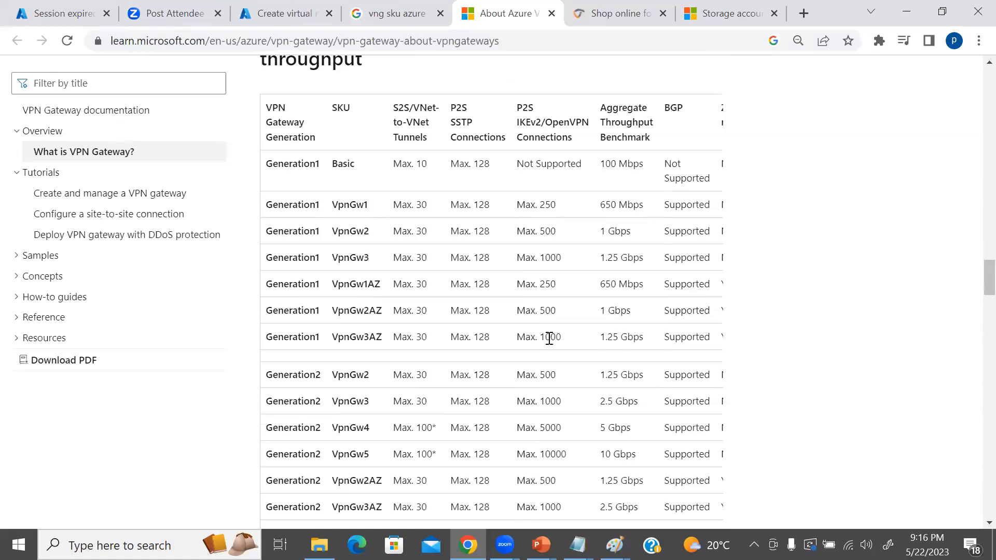
pyautogui.scroll(-2, 550, 338)
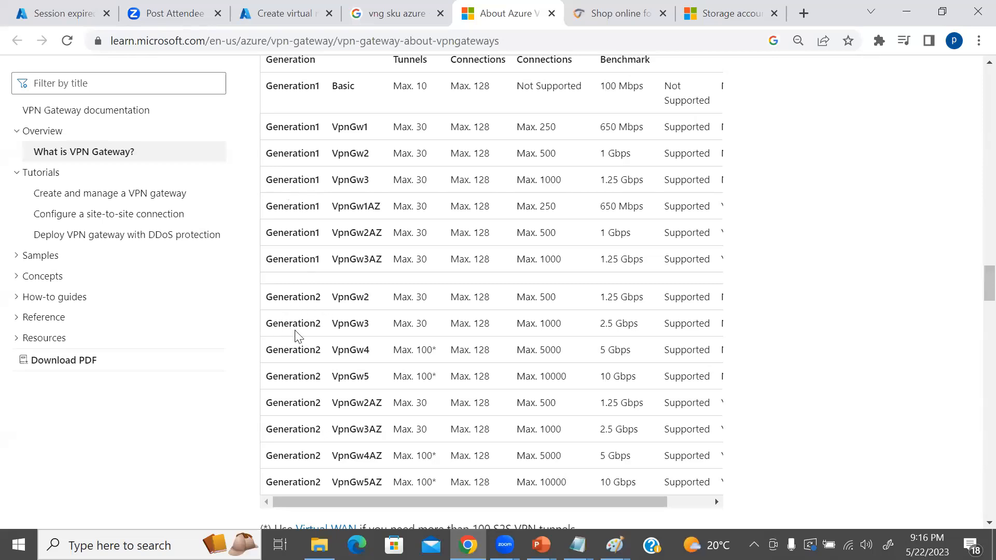
pyautogui.scroll(-2, 296, 332)
pyautogui.scroll(2, 296, 332)
pyautogui.scroll(1, 365, 373)
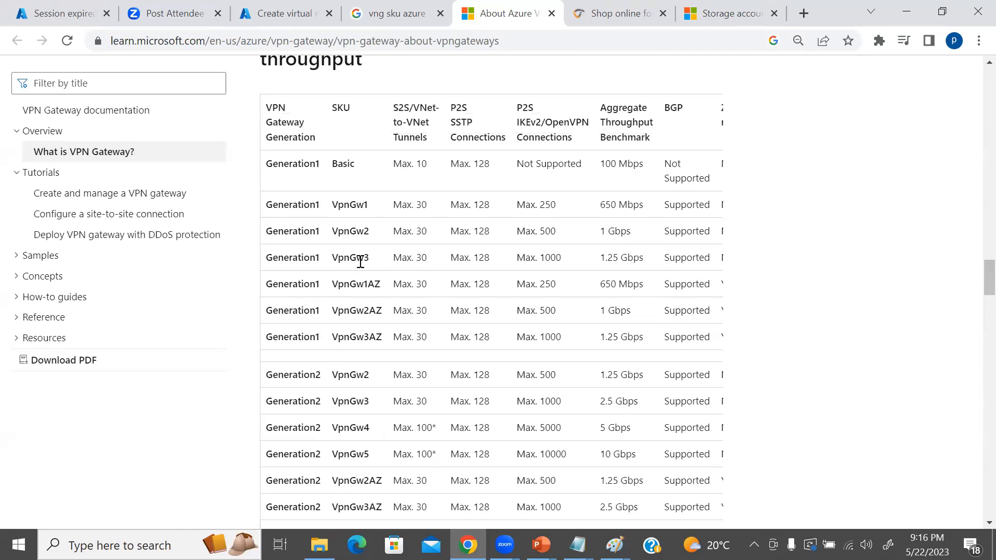
pyautogui.scroll(-3, 340, 310)
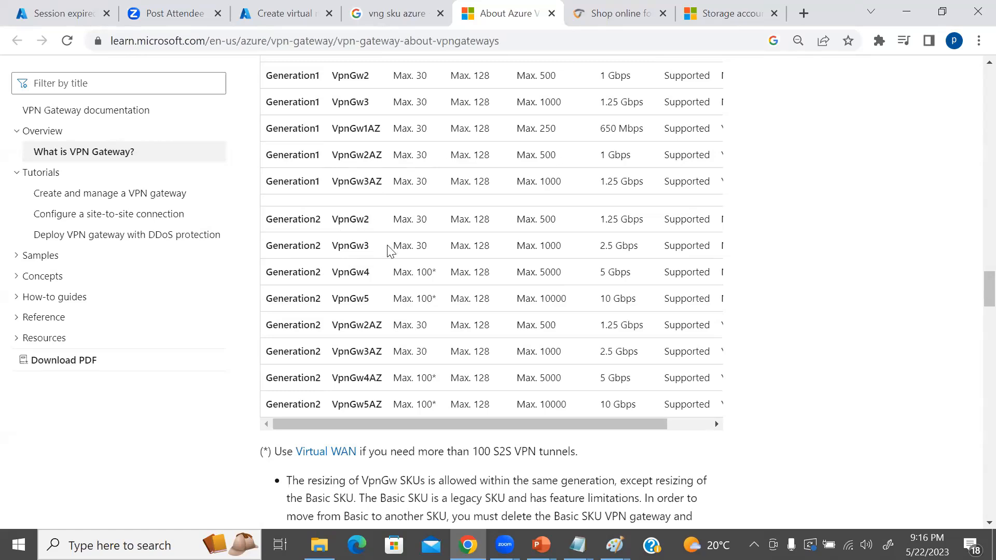
pyautogui.scroll(5, 410, 267)
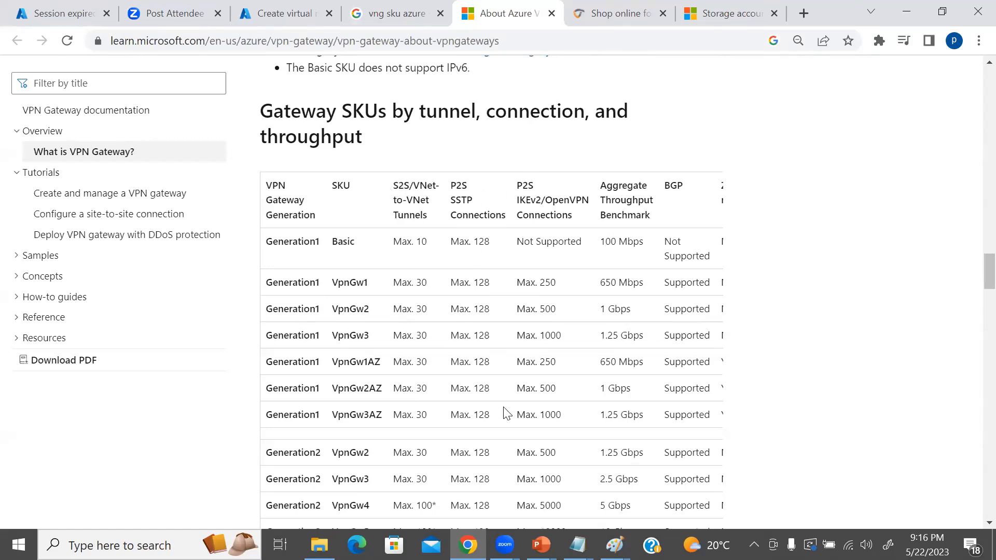
# Switch to the VNG diagram in Paint and place two copies of the On-Prem site, including its AWS and RAS labels, stacked below the original.
pyautogui.click(614, 545)
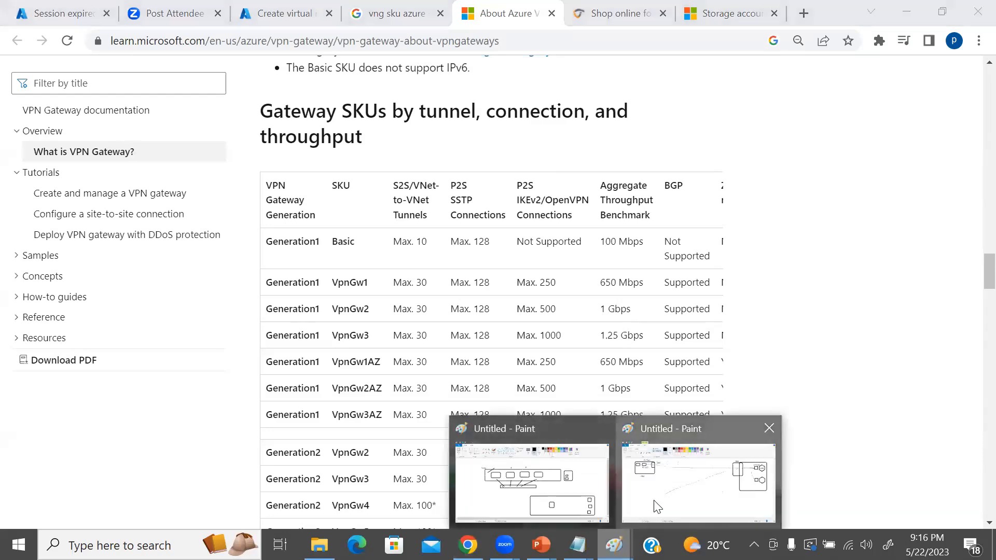
pyautogui.click(657, 506)
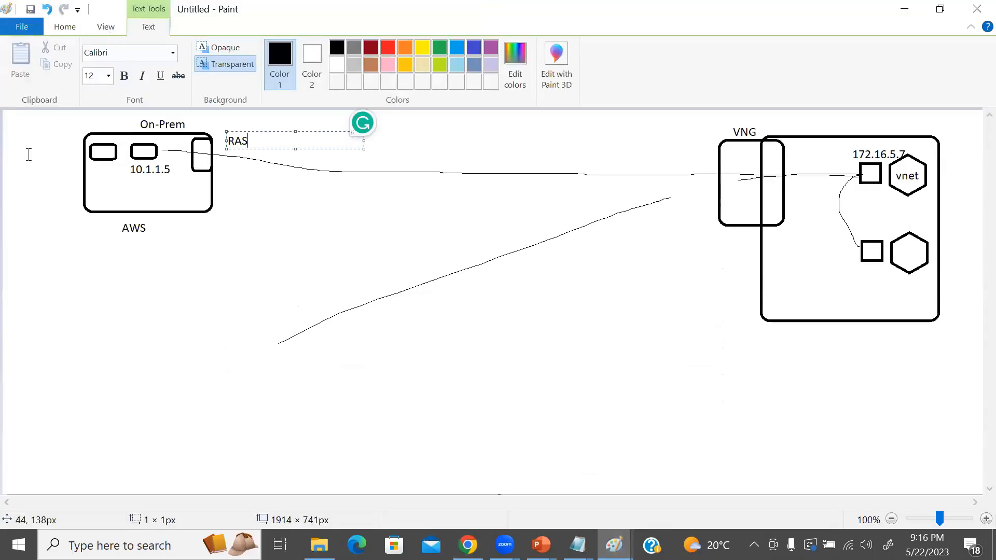
pyautogui.click(65, 123)
pyautogui.click(100, 61)
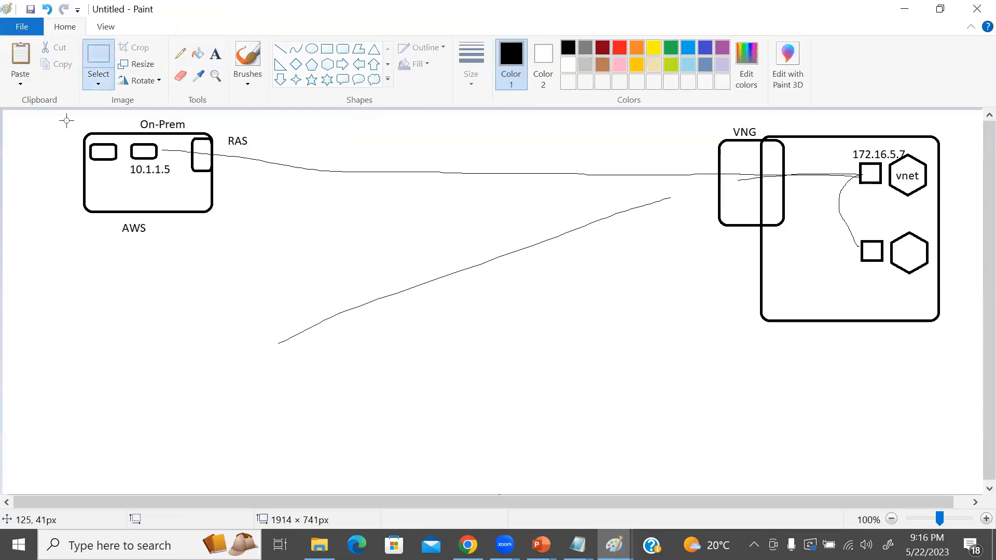
pyautogui.moveTo(69, 115); pyautogui.dragTo(250, 239)
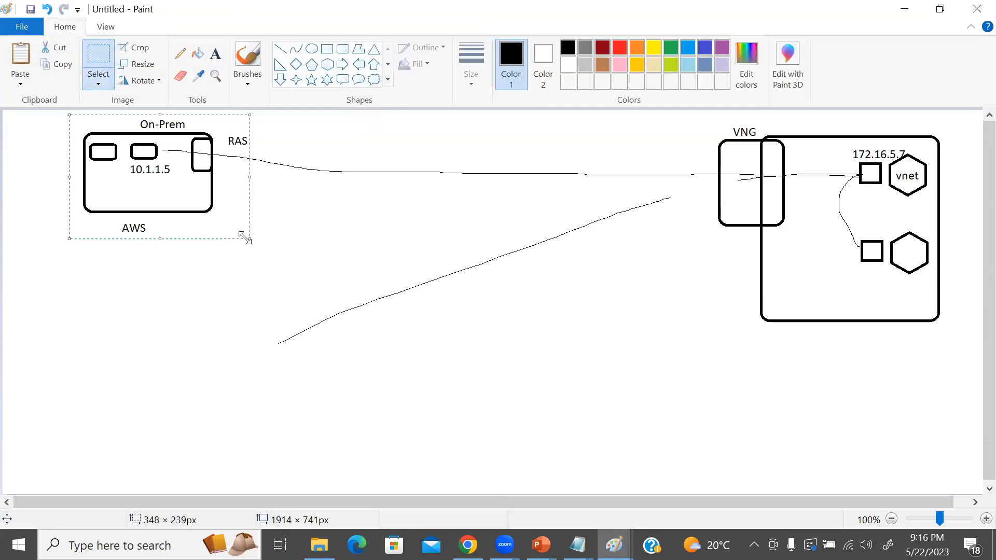
pyautogui.hotkey('ctrl', 'c')
pyautogui.hotkey('ctrl', 'v')
pyautogui.moveTo(47, 167); pyautogui.dragTo(104, 297)
pyautogui.hotkey('ctrl', 'v')
pyautogui.moveTo(87, 171); pyautogui.dragTo(134, 426)
pyautogui.click(271, 344)
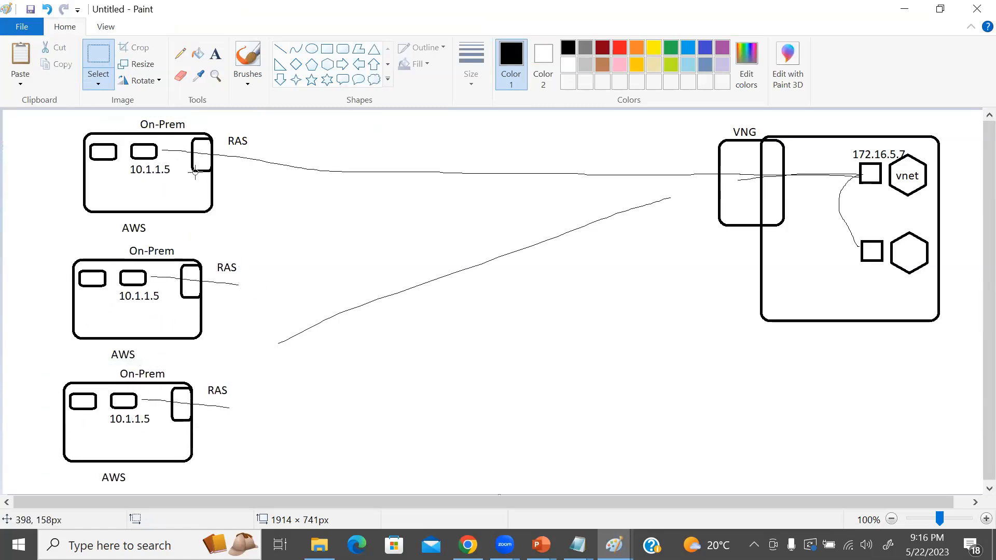
# Delete the AWS labels beneath the two copied On-Prem sites.
pyautogui.moveTo(102, 348); pyautogui.dragTo(144, 362)
pyautogui.press('Delete')
pyautogui.moveTo(94, 472); pyautogui.dragTo(130, 488)
pyautogui.press('Delete')
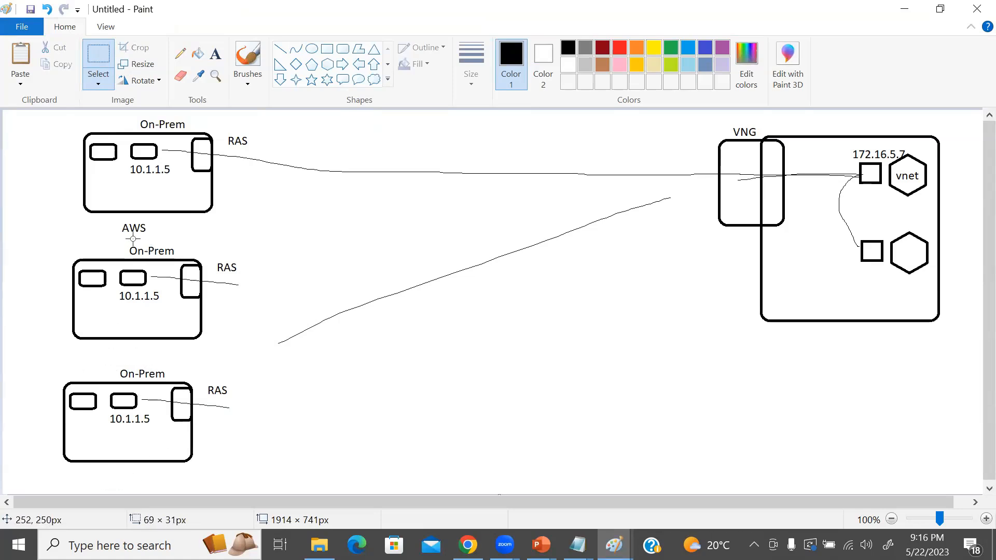
# Label the middle On-Prem copy "site2" and the lowest one "site3", with the text beneath each box.
pyautogui.click(216, 53)
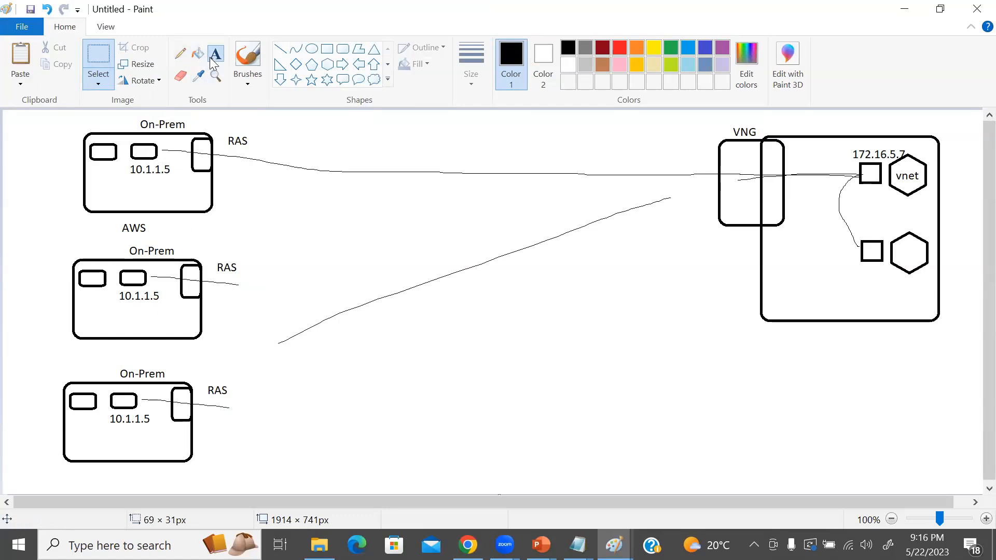
pyautogui.click(113, 353)
pyautogui.write('site2')
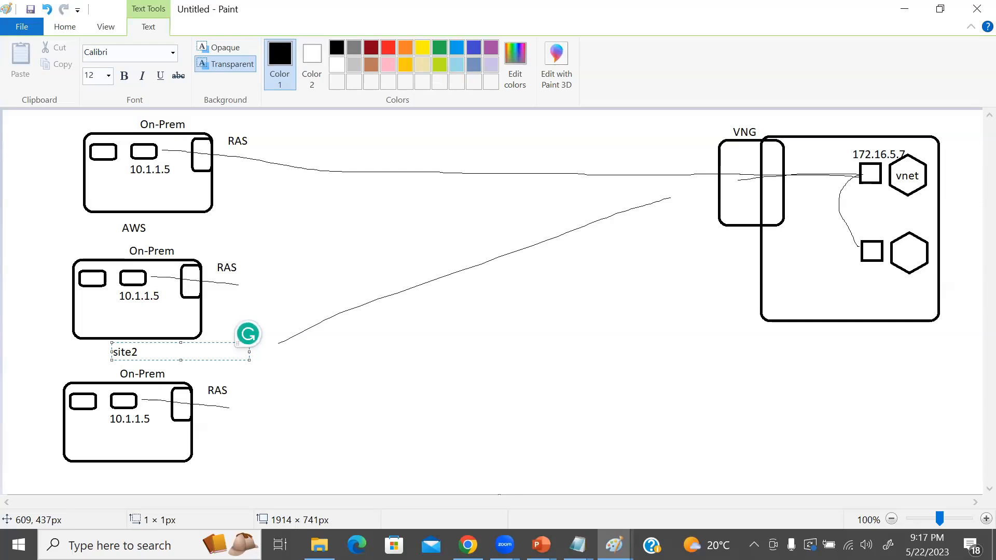
pyautogui.click(111, 474)
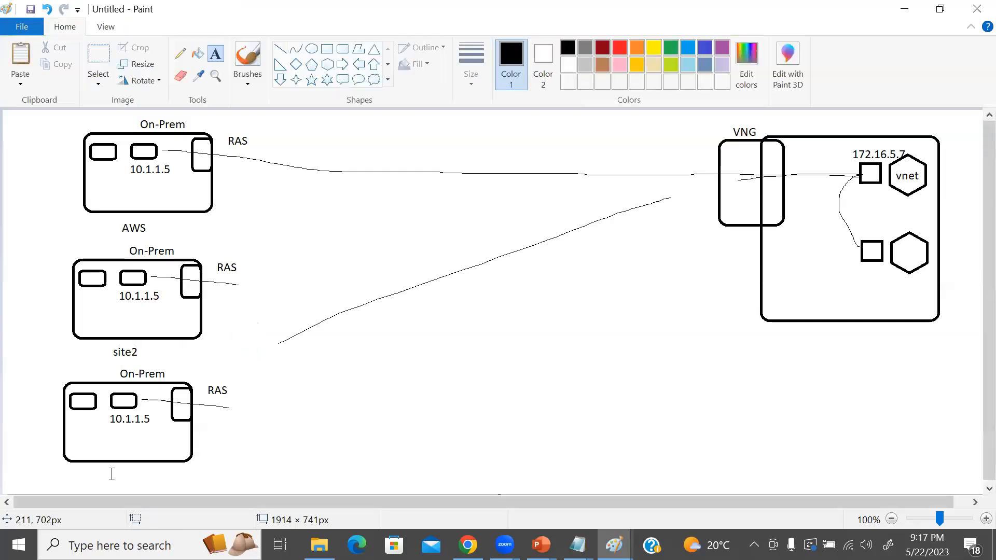
pyautogui.click(113, 473)
pyautogui.write('site23')
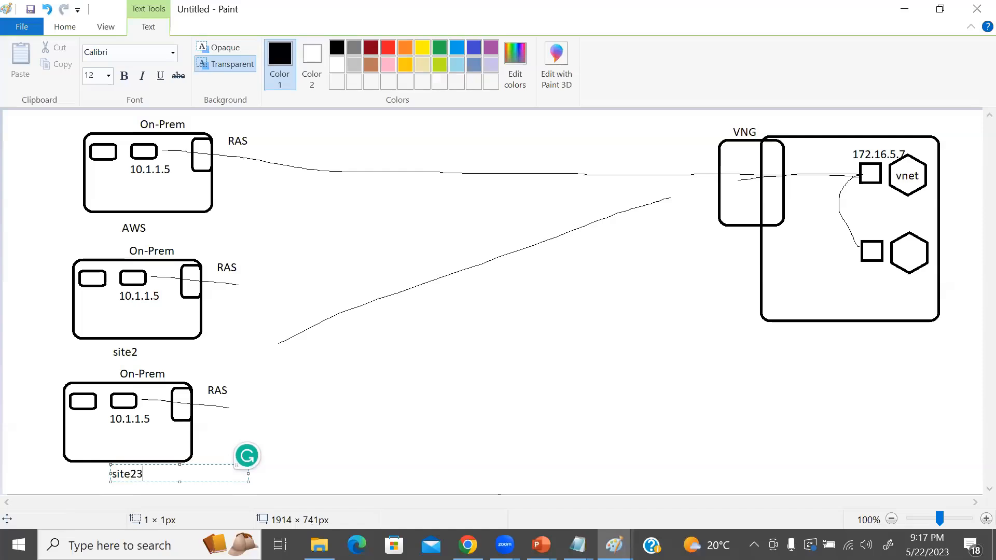
pyautogui.press('BackSpace')
pyautogui.press('BackSpace')
pyautogui.write('3')
pyautogui.click(366, 233)
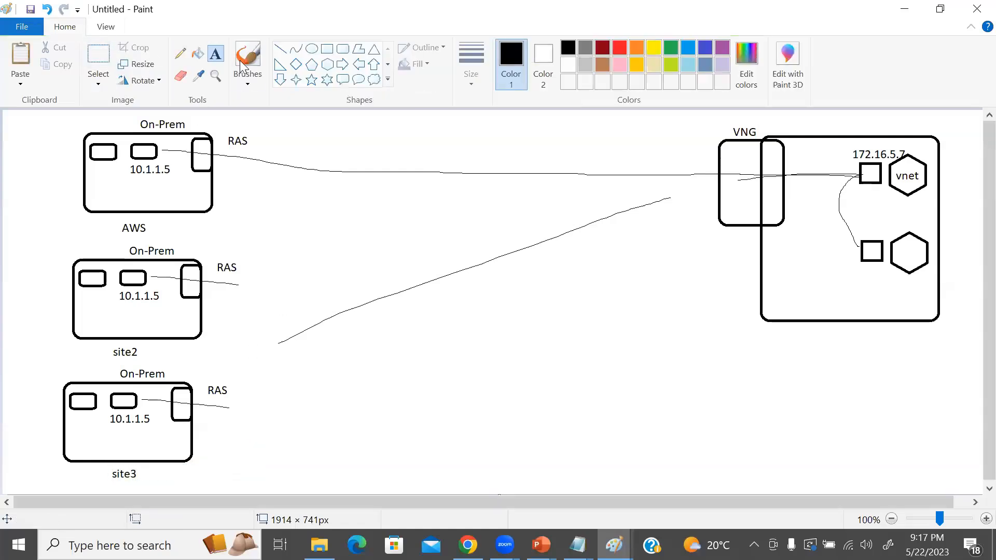
# Draw three straight connection lines linking the AWS, site2 and site3 locations through the VNG to the 172.16.5.7 machine.
pyautogui.click(280, 49)
pyautogui.moveTo(859, 176); pyautogui.dragTo(213, 162)
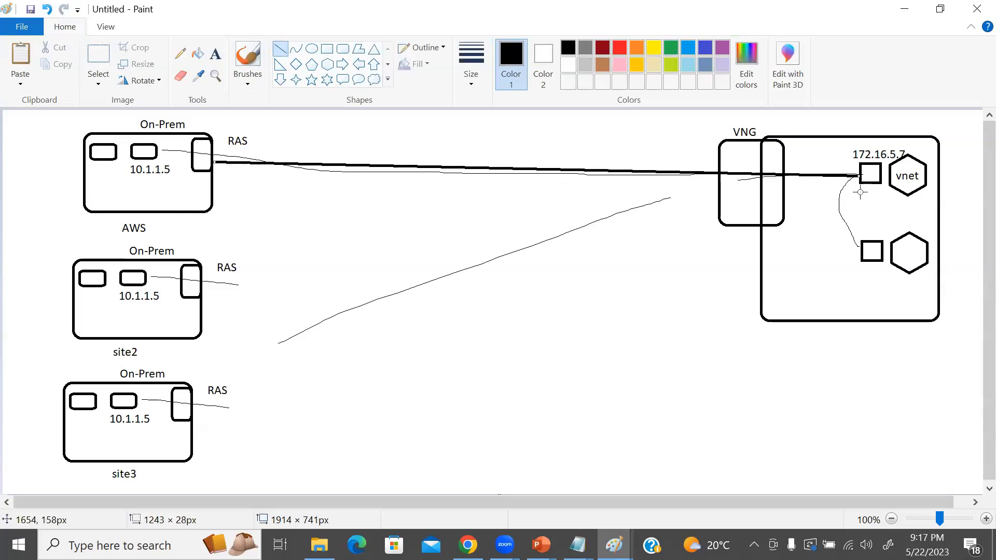
pyautogui.moveTo(233, 323); pyautogui.dragTo(830, 189)
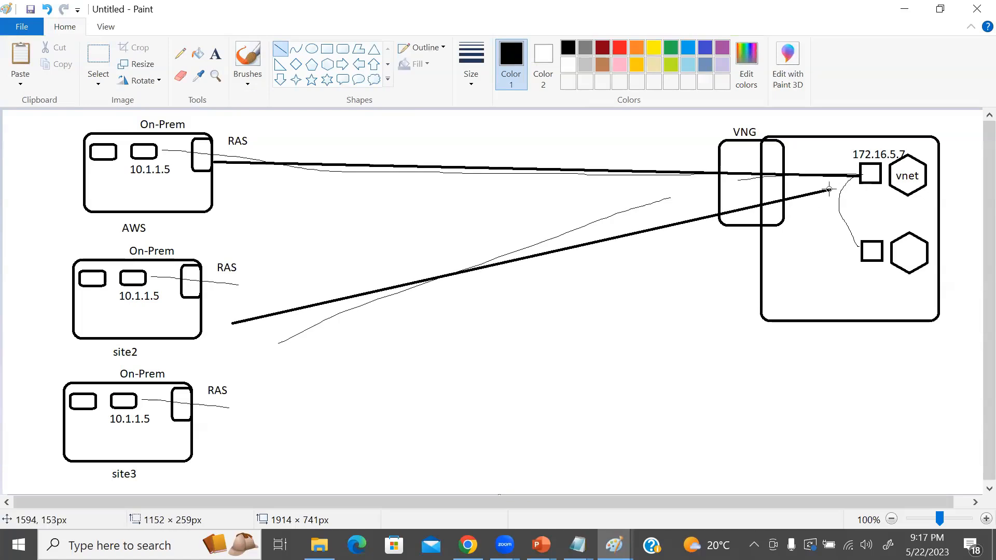
pyautogui.moveTo(283, 441)
pyautogui.mouseDown()
pyautogui.moveTo(589, 285)
pyautogui.moveTo(857, 186)
pyautogui.moveTo(839, 187)
pyautogui.mouseUp()
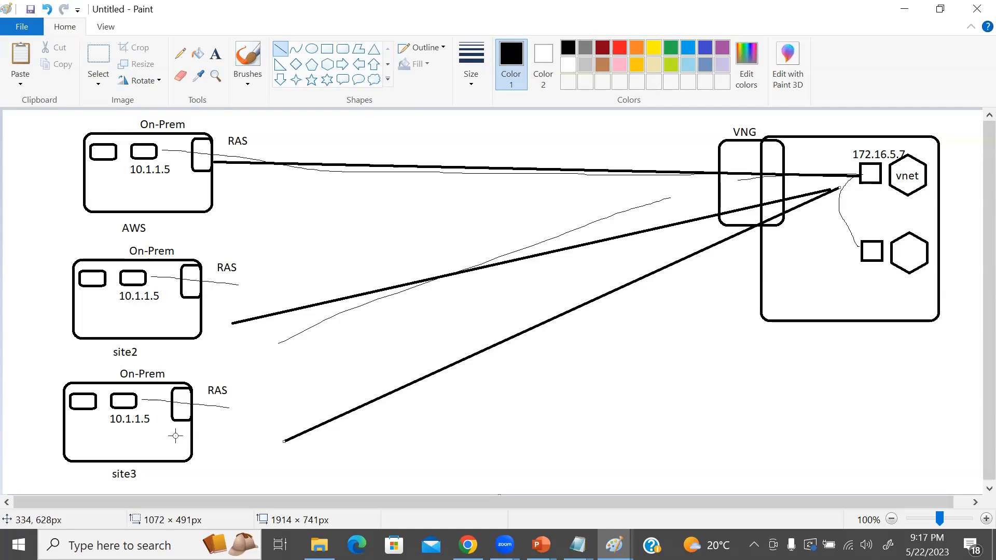
# Check the gateway SKU table's tunnel and connection limits in Chrome, and return to the Paint diagram.
pyautogui.hotkey('alt', 'Tab')
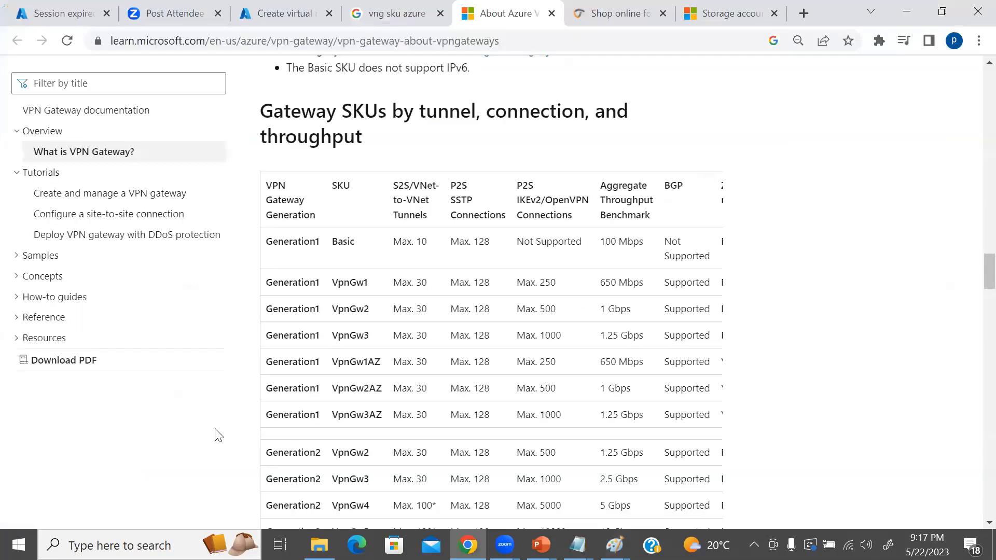
pyautogui.scroll(-1, 407, 360)
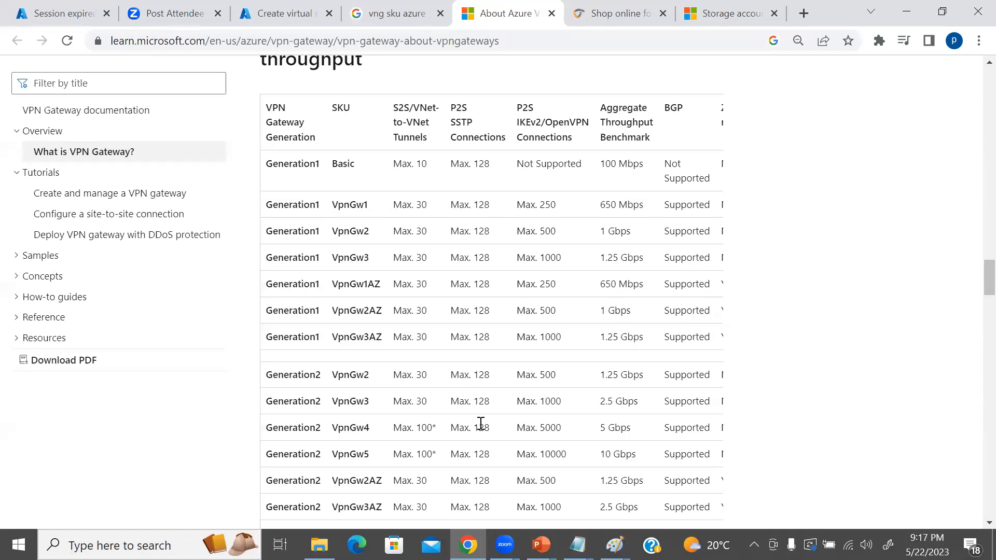
pyautogui.hotkey('alt', 'Tab')
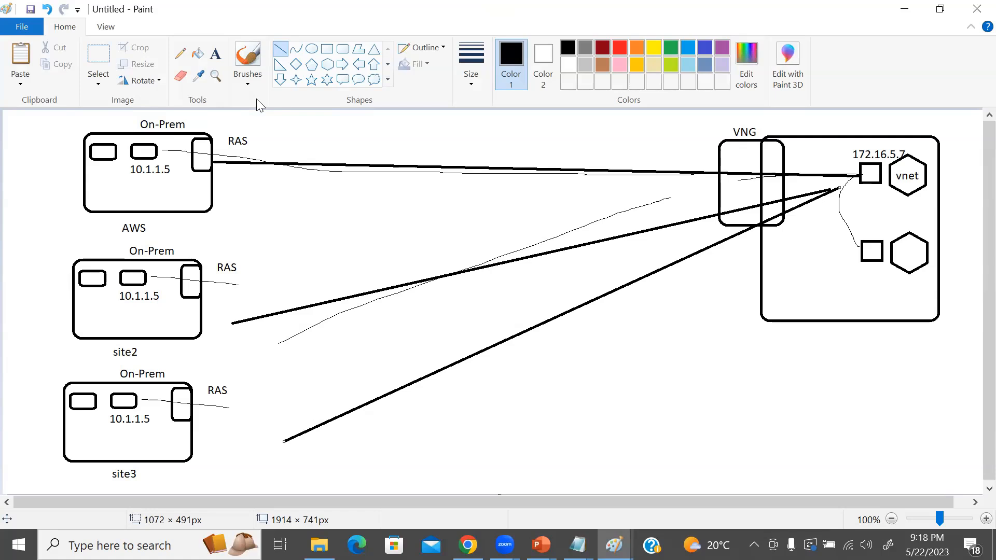
# Draw a small rounded rectangle below the connection lines and label it "cisco client" with "xvz.client.." on a second line.
pyautogui.click(343, 49)
pyautogui.moveTo(531, 407); pyautogui.dragTo(577, 442)
pyautogui.click(594, 415)
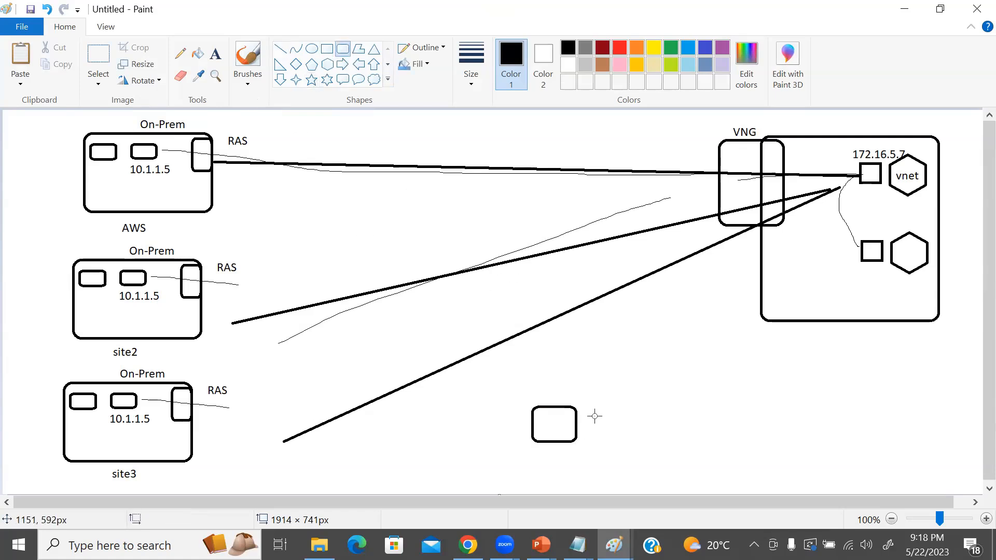
pyautogui.click(215, 54)
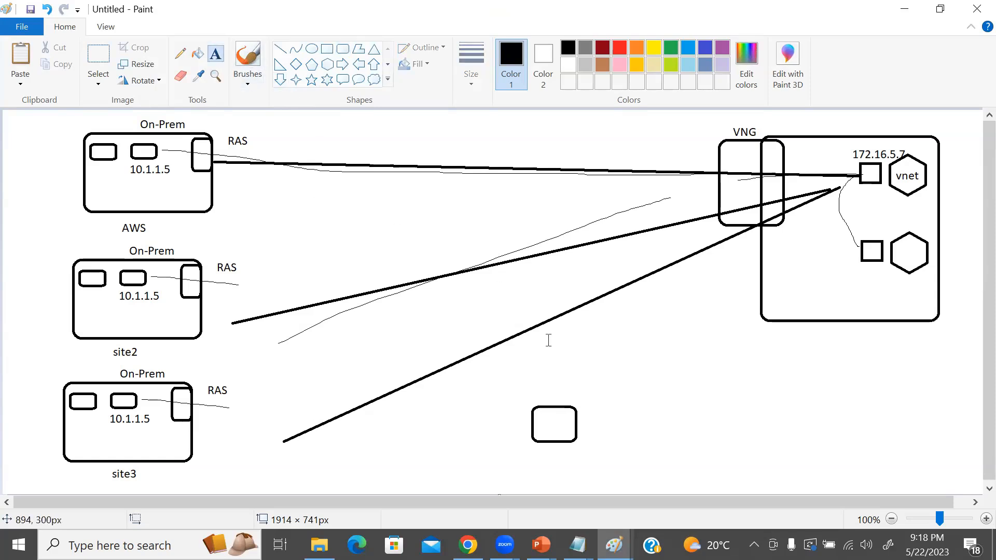
pyautogui.click(586, 425)
pyautogui.write('cisco client')
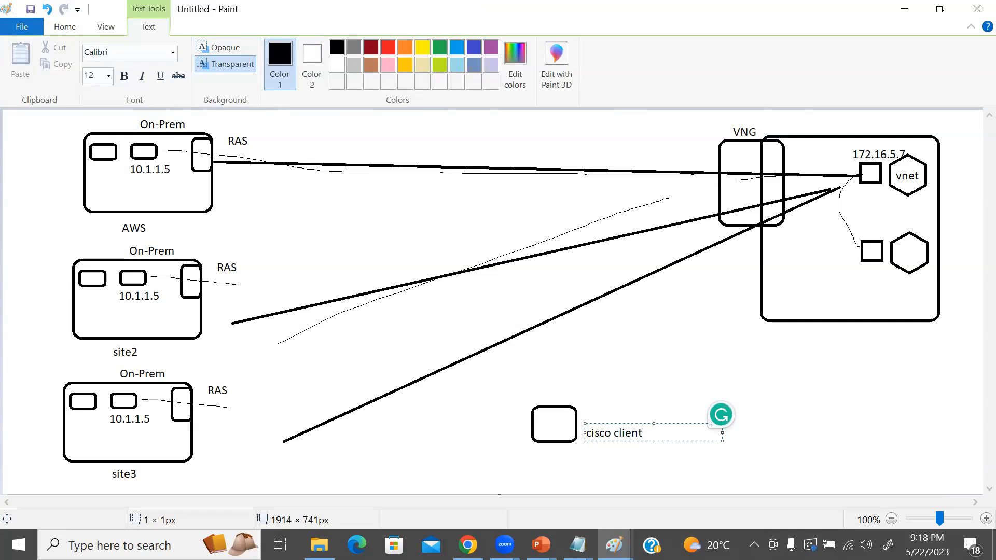
pyautogui.press('Return')
pyautogui.write('xyz.client..')
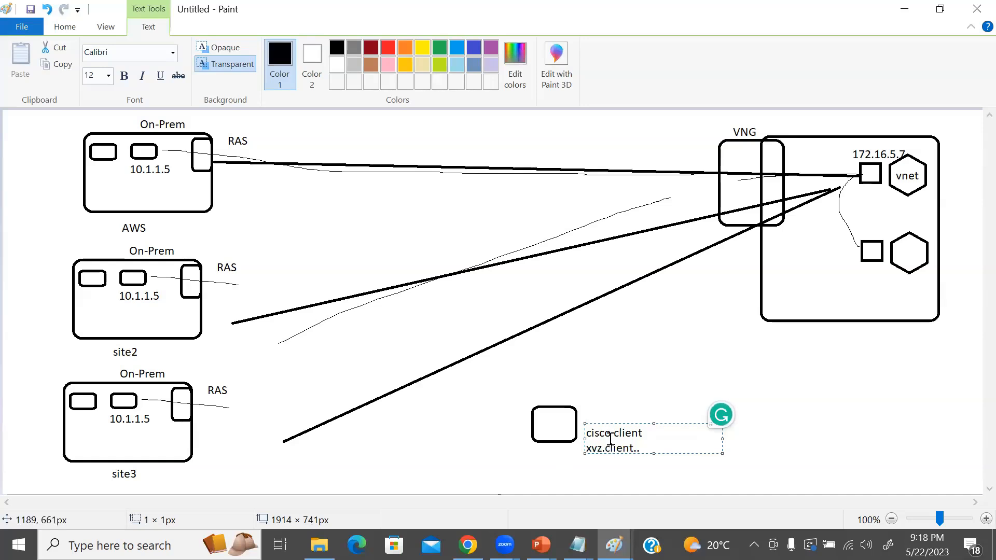
# Draw a straight line connecting the cisco client box to the VNG.
pyautogui.click(66, 28)
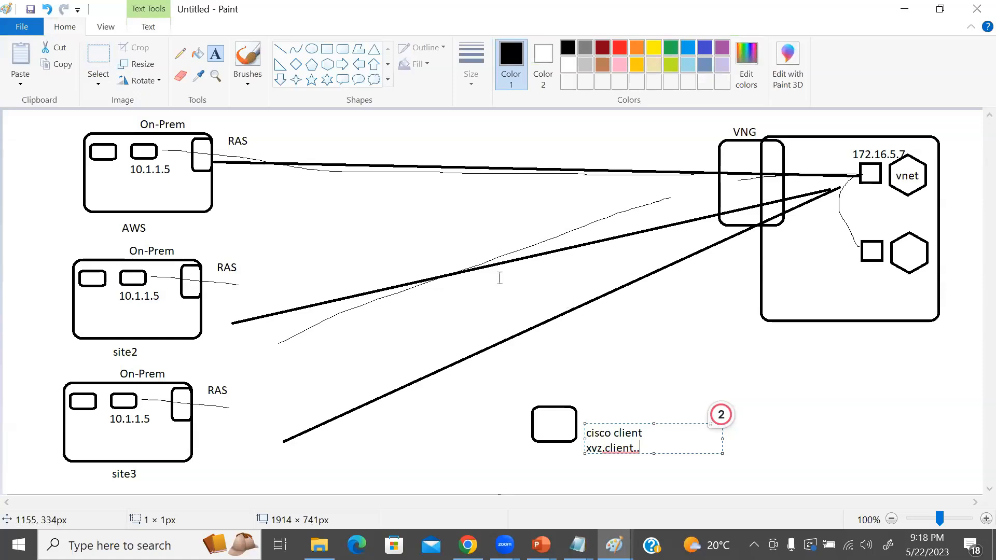
pyautogui.click(280, 49)
pyautogui.moveTo(586, 422)
pyautogui.mouseDown()
pyautogui.moveTo(641, 346)
pyautogui.moveTo(776, 218)
pyautogui.mouseUp()
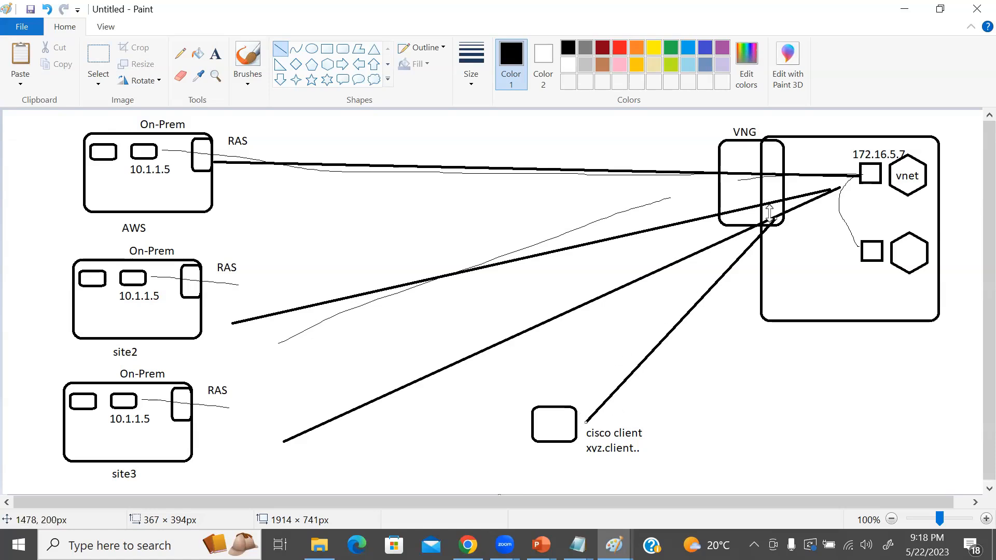
# Review the SKU table in Chrome, highlighting the Generation2 VpnGw5 maximum IKEv2/OpenVPN connections and aggregate throughput.
pyautogui.hotkey('alt', 'Tab')
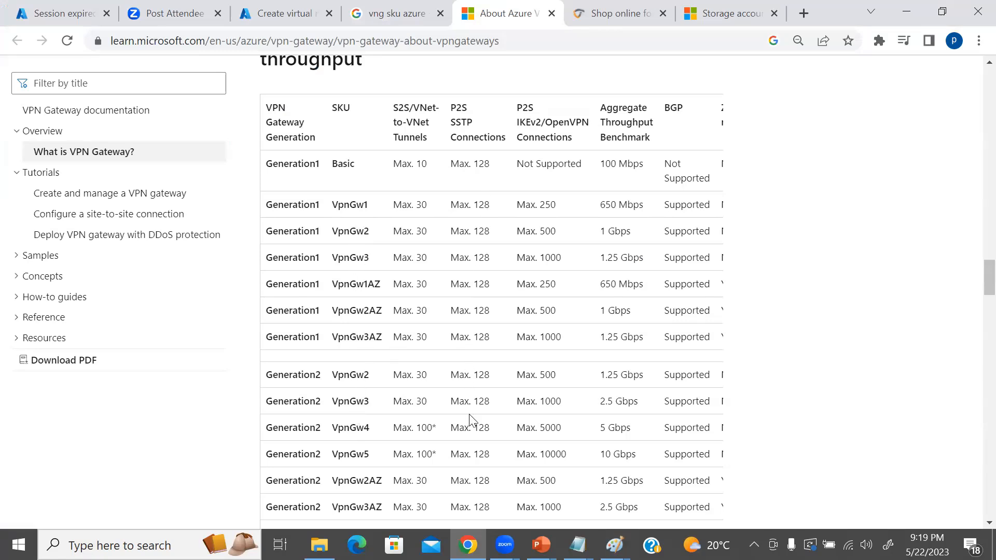
pyautogui.scroll(-3, 470, 410)
pyautogui.scroll(3, 472, 366)
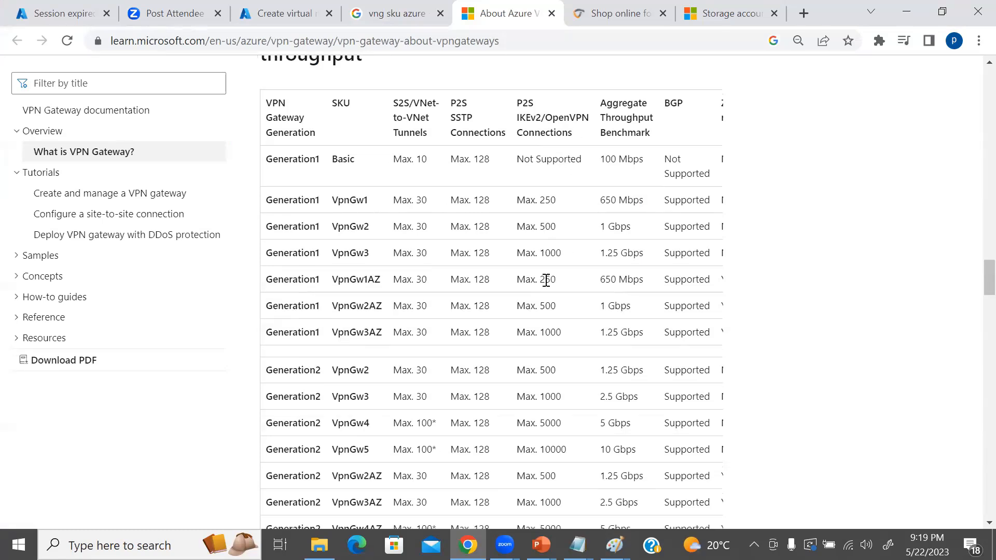
pyautogui.scroll(-1, 547, 291)
pyautogui.moveTo(540, 377); pyautogui.dragTo(569, 379)
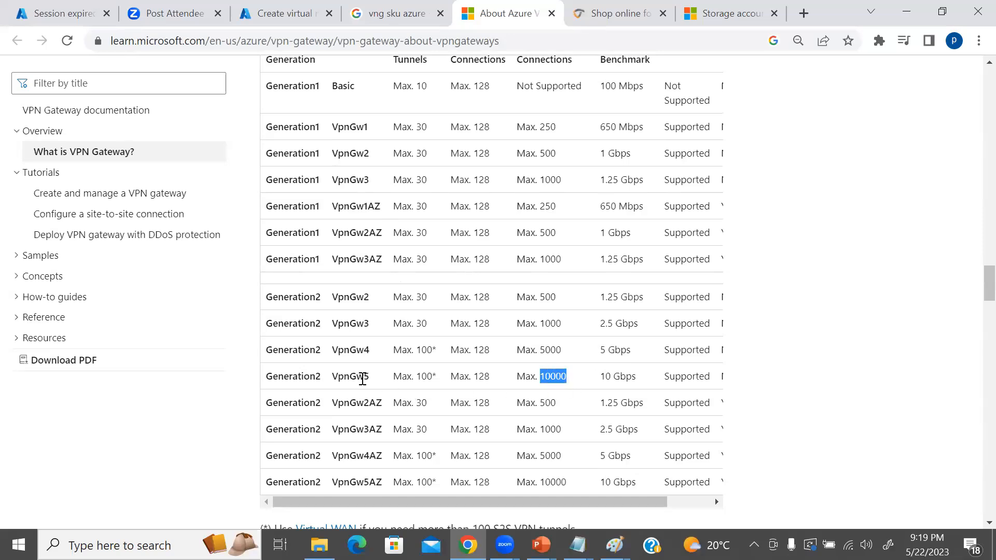
pyautogui.moveTo(540, 378); pyautogui.dragTo(635, 386)
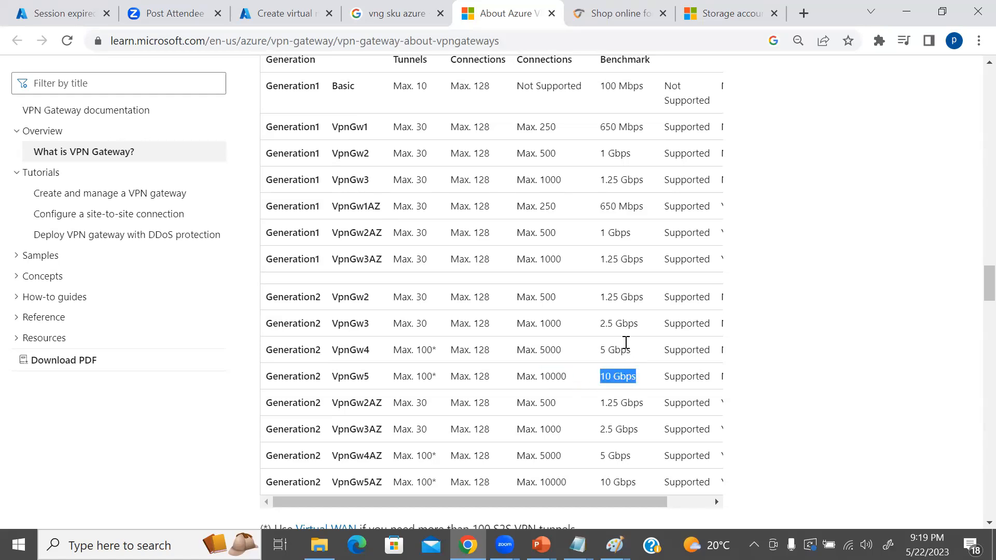
pyautogui.scroll(2, 635, 352)
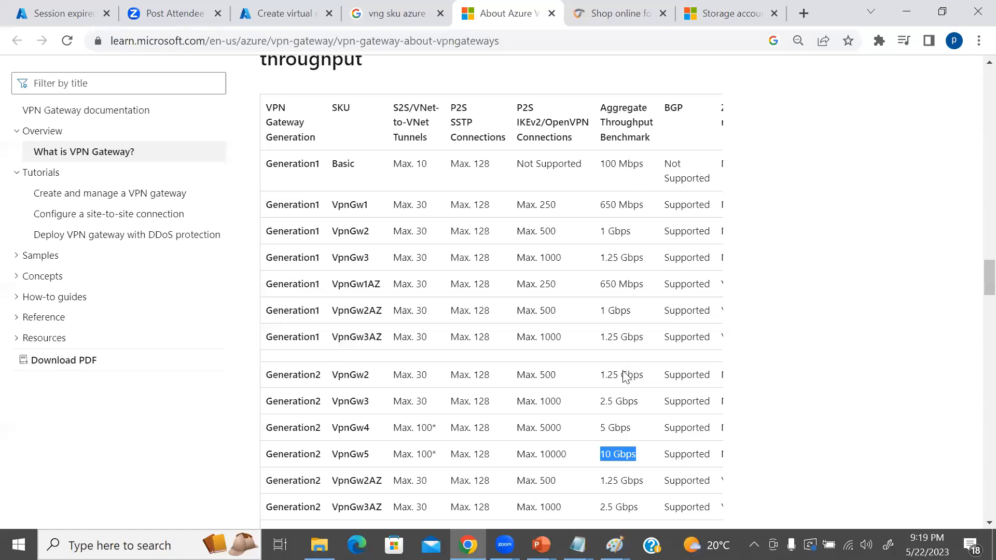
pyautogui.scroll(-4, 625, 376)
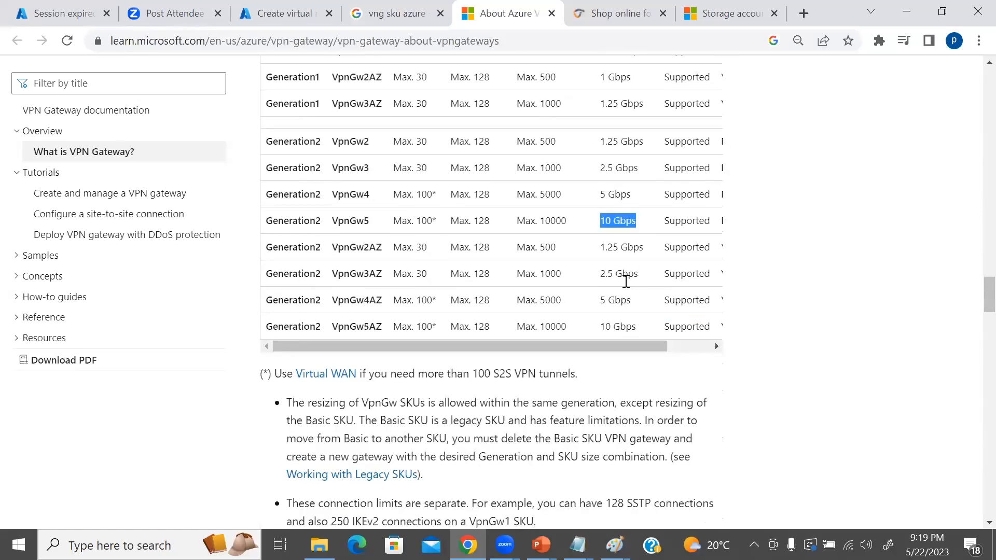
# Highlight the Generation2 VpnGw5 SKU name and examine the BGP and Zone-redundant columns of the gateway SKU table.
pyautogui.moveTo(334, 220); pyautogui.dragTo(367, 220)
pyautogui.scroll(2, 370, 108)
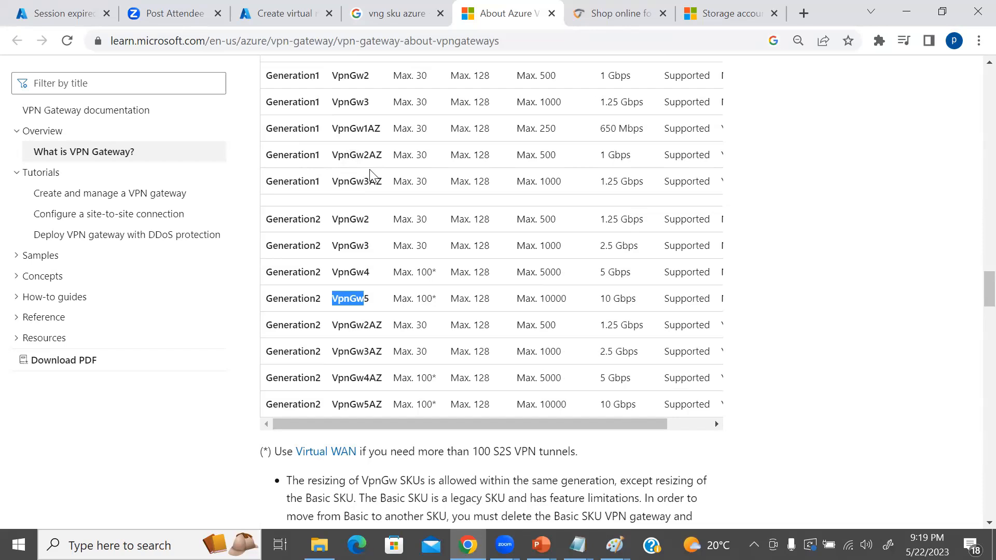
pyautogui.moveTo(631, 424); pyautogui.dragTo(677, 424)
pyautogui.scroll(3, 605, 378)
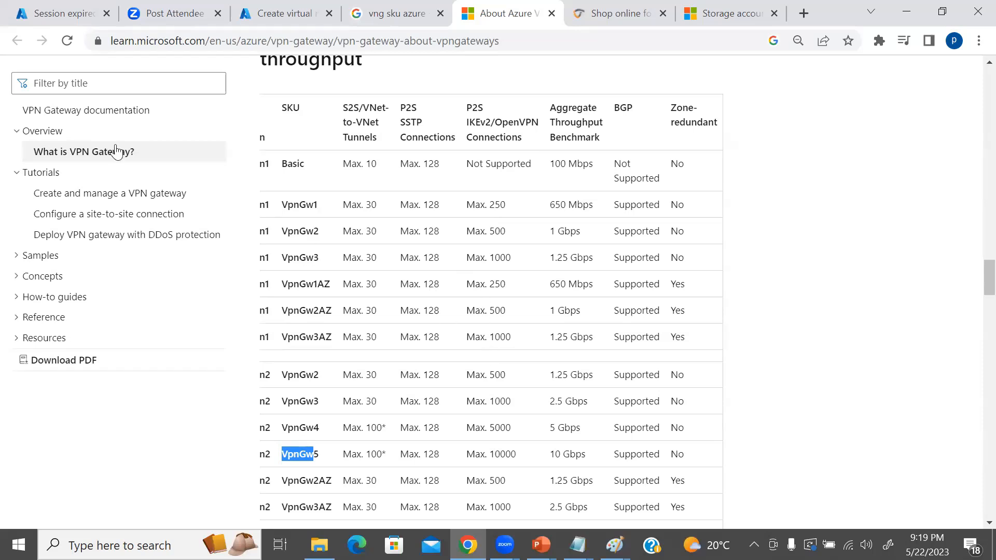
# Check the instance details in the virtual network gateway creation form, and switch to the PowerPoint slide show's policy-based and route-based VPN comparison slide.
pyautogui.click(281, 12)
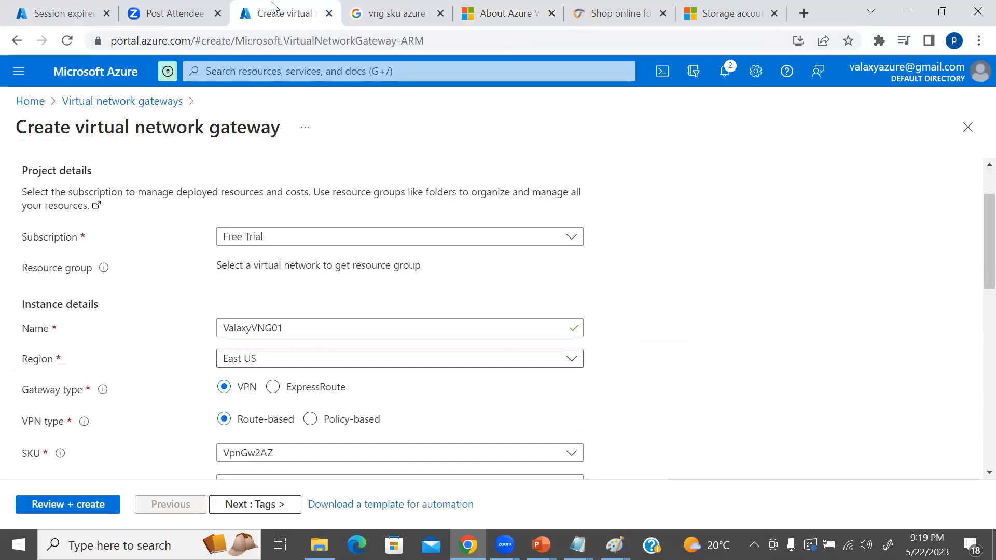
pyautogui.scroll(-2, 569, 328)
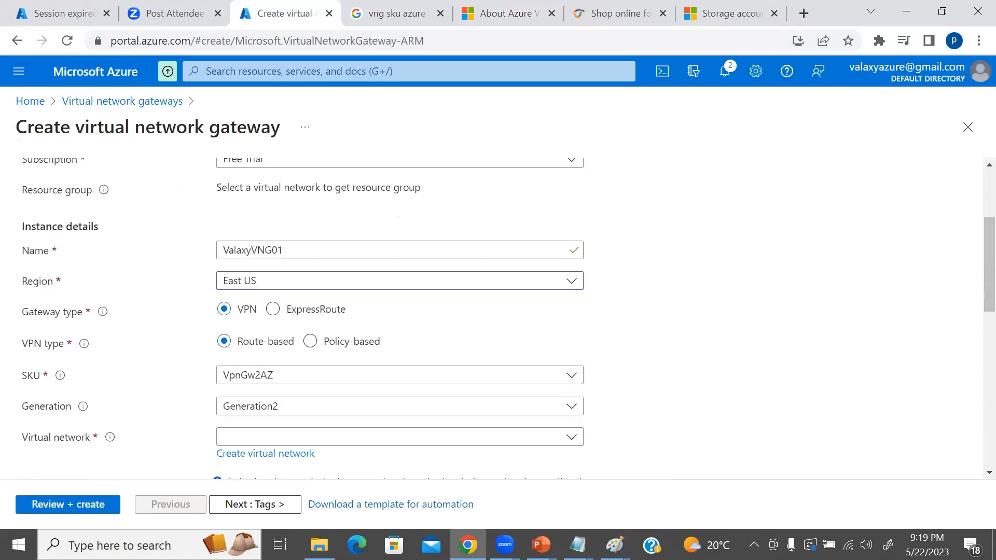
pyautogui.moveTo(541, 545)
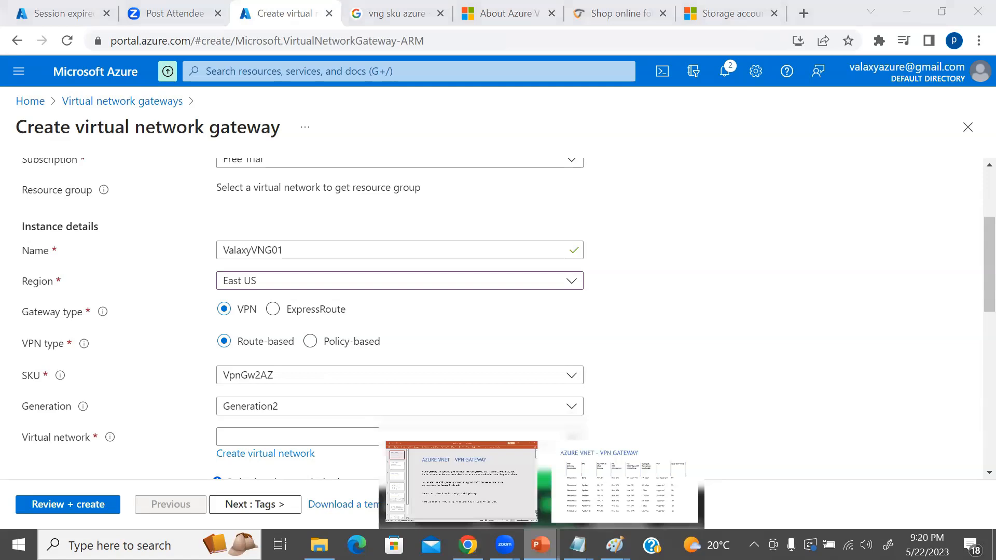
pyautogui.click(625, 484)
pyautogui.press('Left')
pyautogui.press('Left')
pyautogui.press('Left')
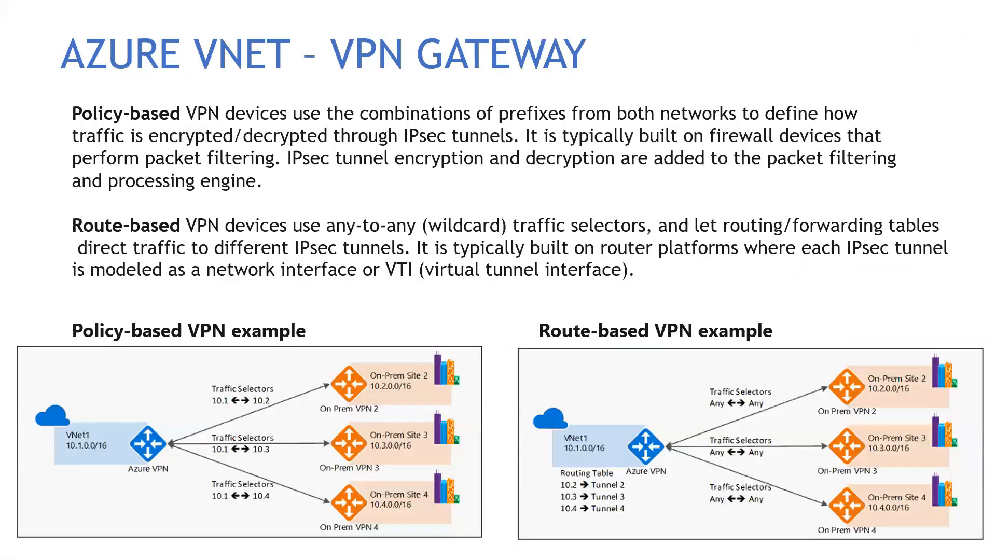
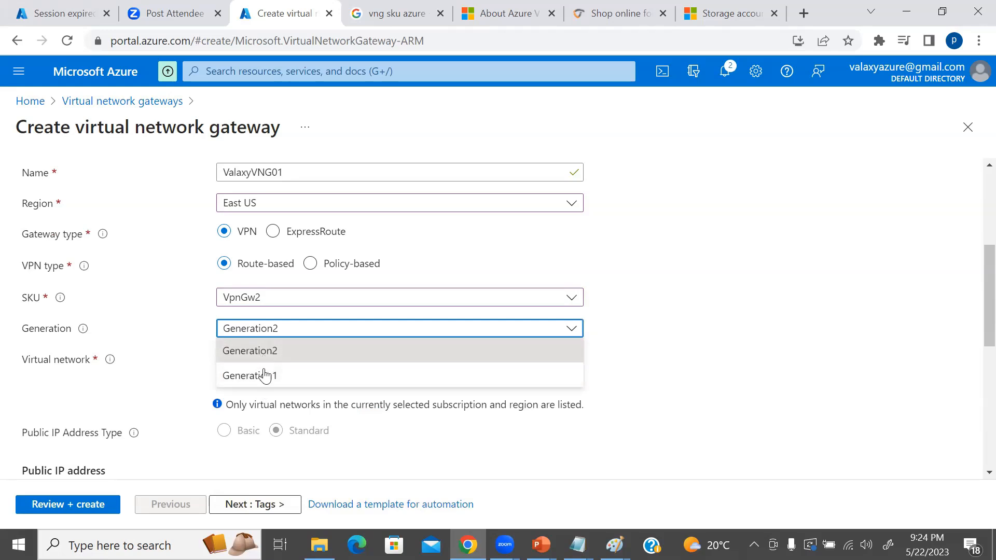
# Try Generation1 with the VpnGw1 SKU, and return the gateway to the VpnGw2 SKU.
pyautogui.click(262, 376)
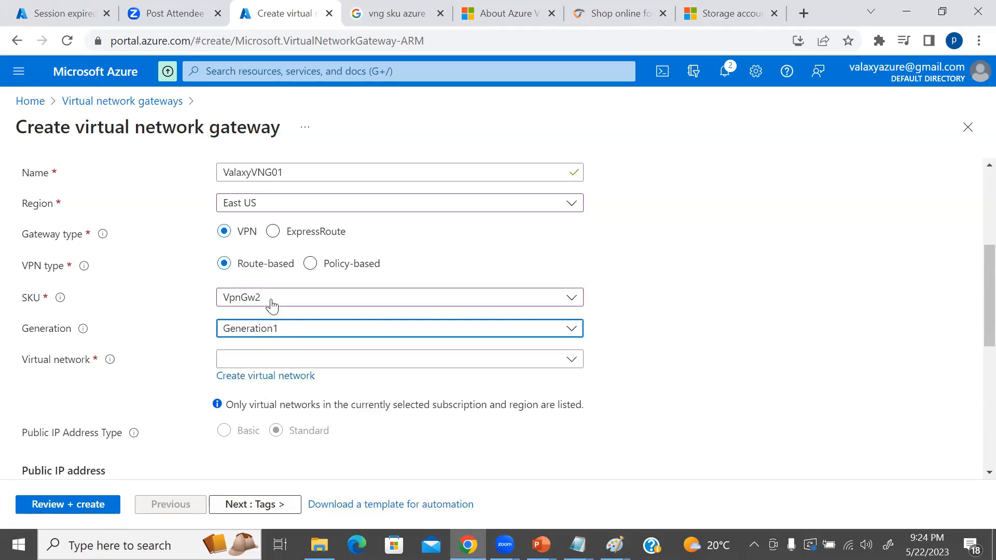
pyautogui.click(268, 304)
pyautogui.click(258, 346)
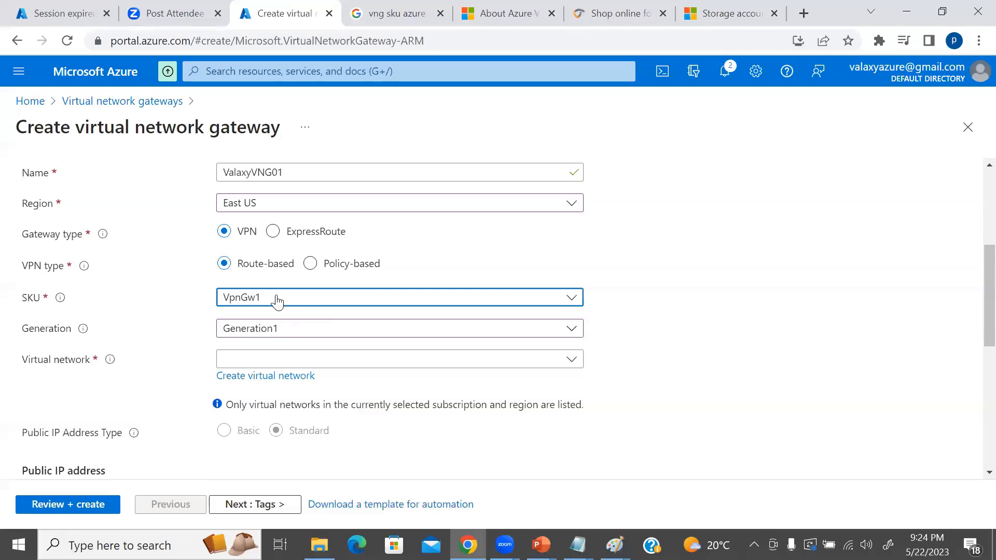
pyautogui.click(291, 306)
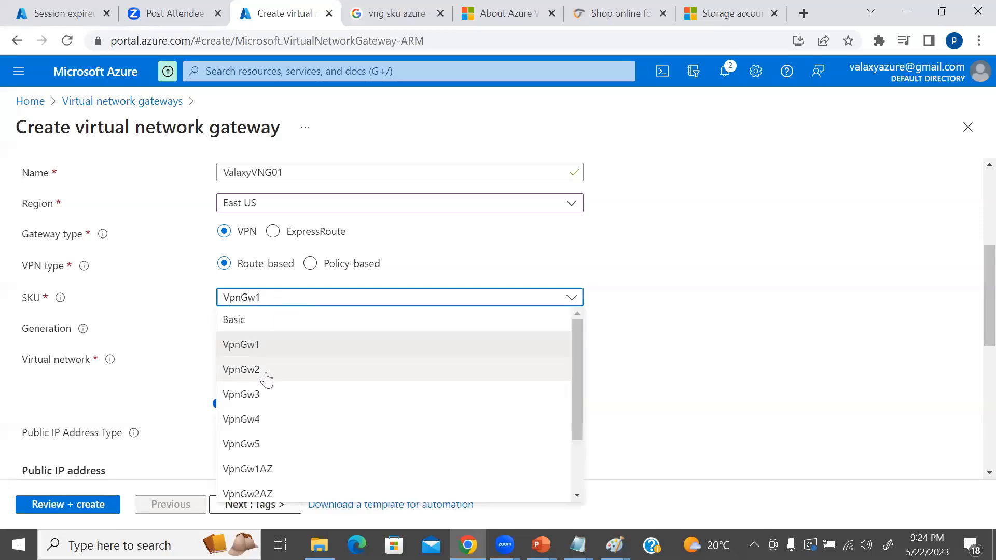
pyautogui.click(264, 373)
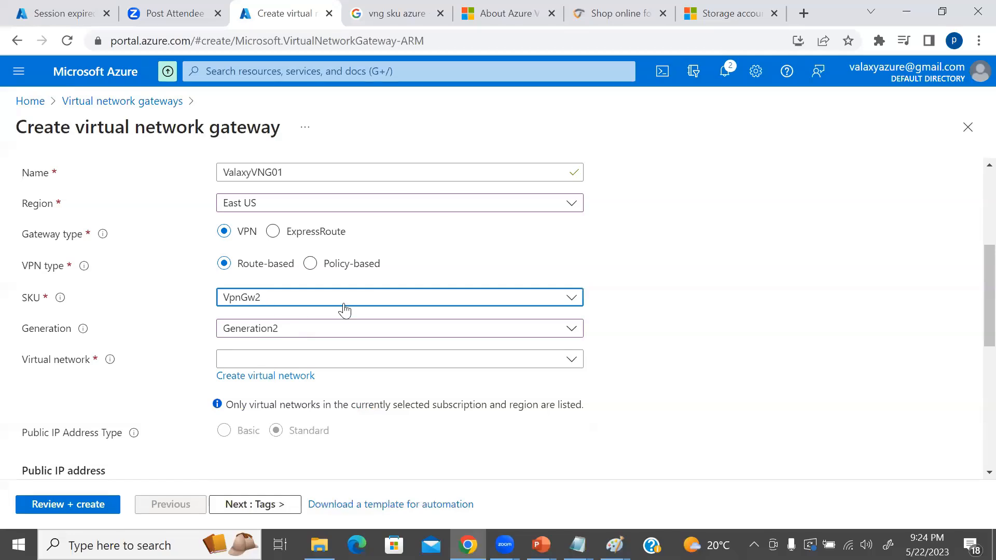
# Check which existing virtual networks can be associated with the gateway, without choosing one.
pyautogui.scroll(-1, 675, 317)
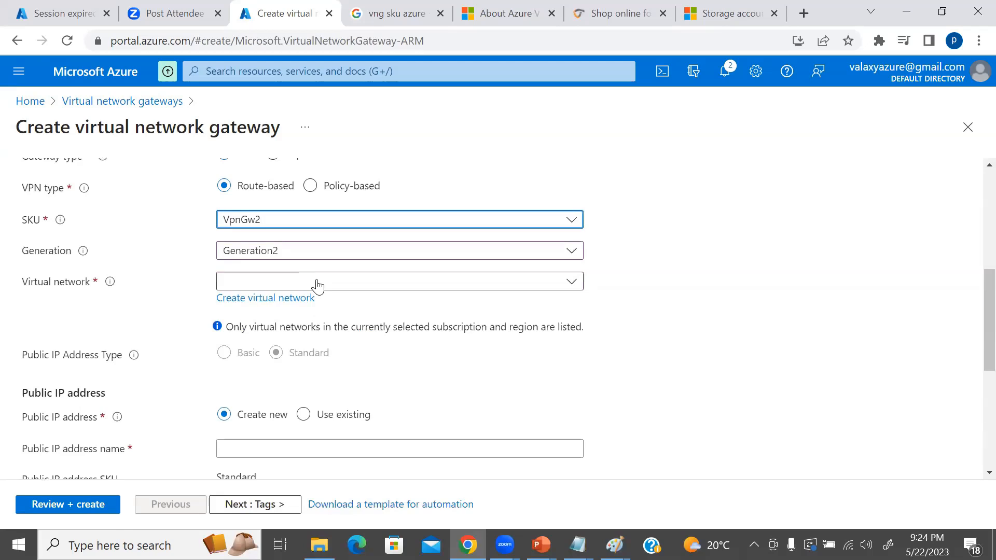
pyautogui.click(317, 286)
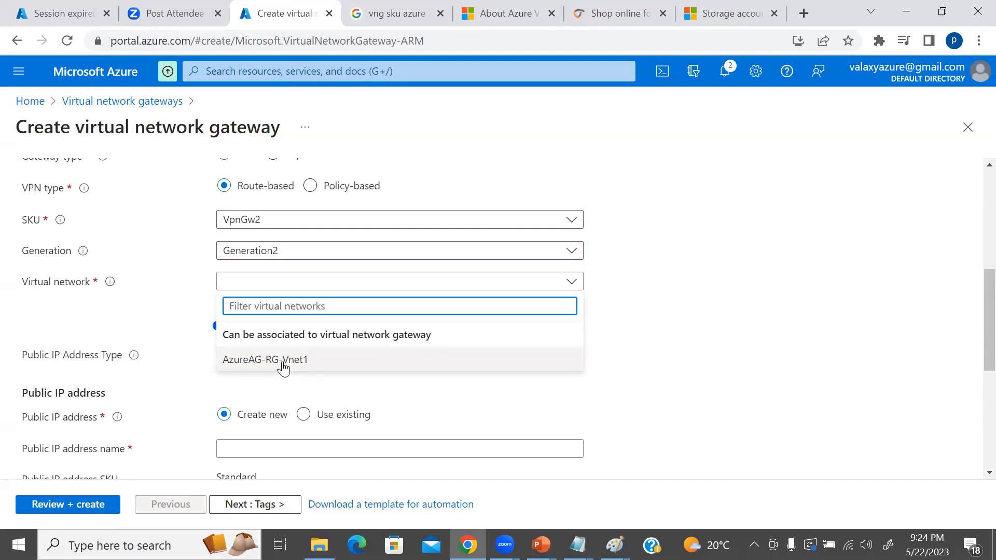
pyautogui.click(651, 316)
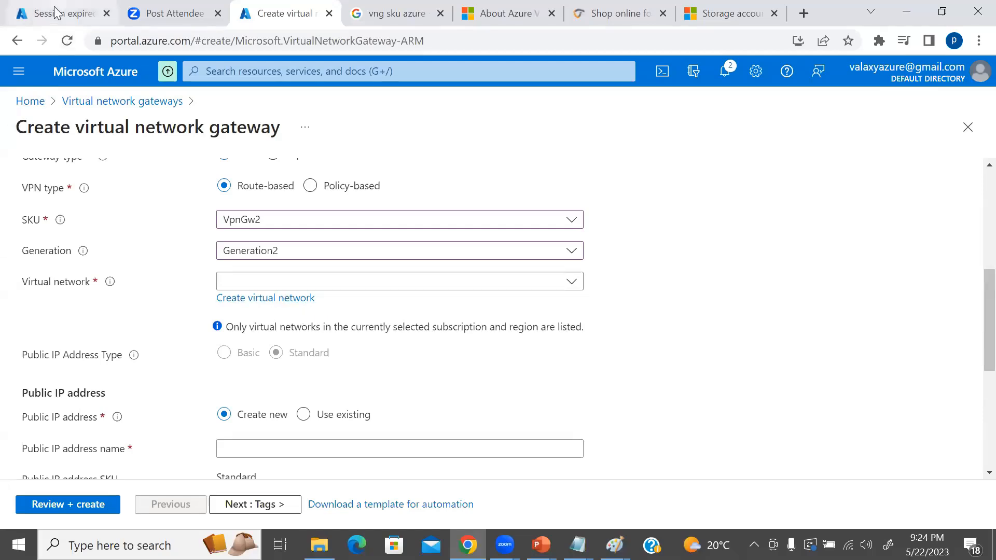
# Open the Azure portal in a separate browser tab with the signed-in account and view the AzureAG-RG-Vnet1 virtual network's overview.
pyautogui.middleClick(125, 71)
pyautogui.click(327, 6)
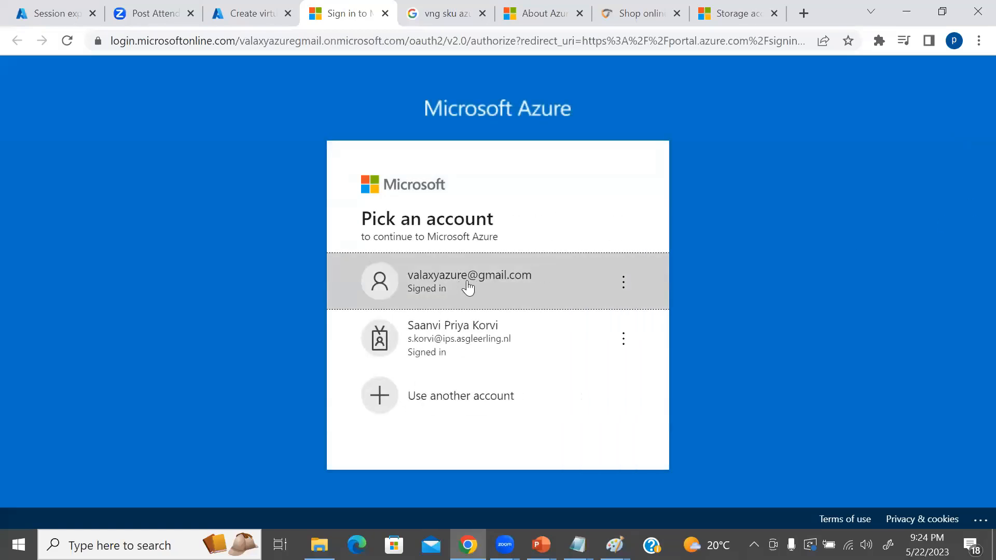
pyautogui.click(458, 289)
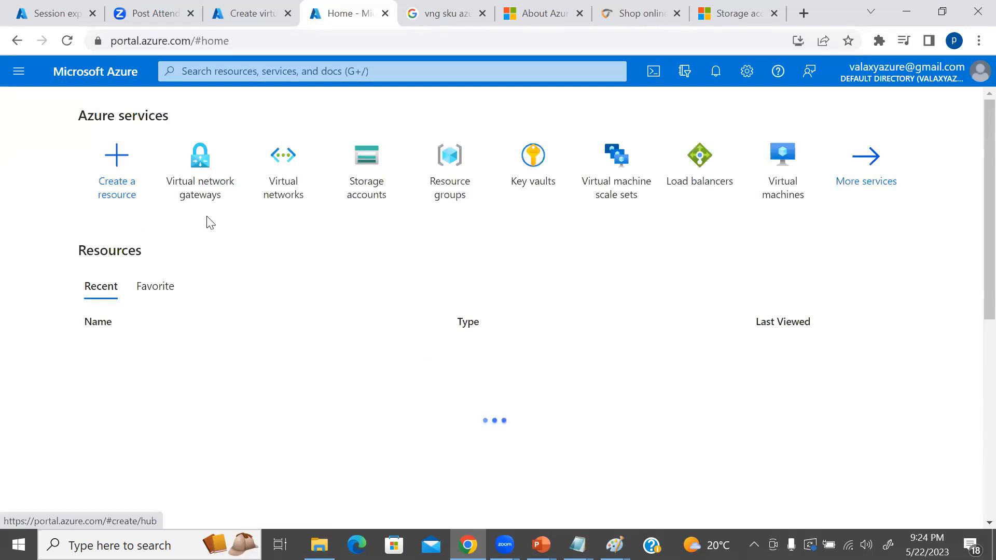
pyautogui.click(280, 182)
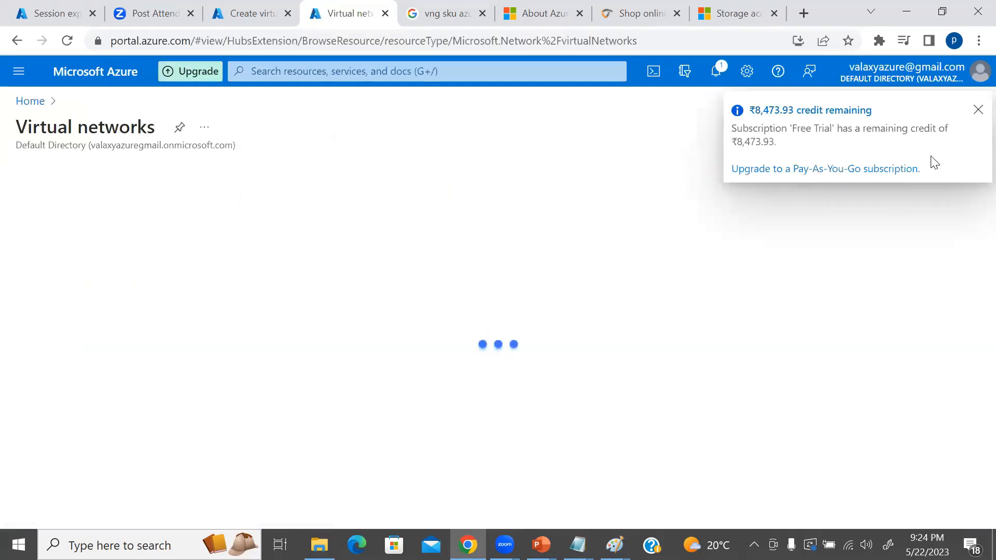
pyautogui.click(977, 109)
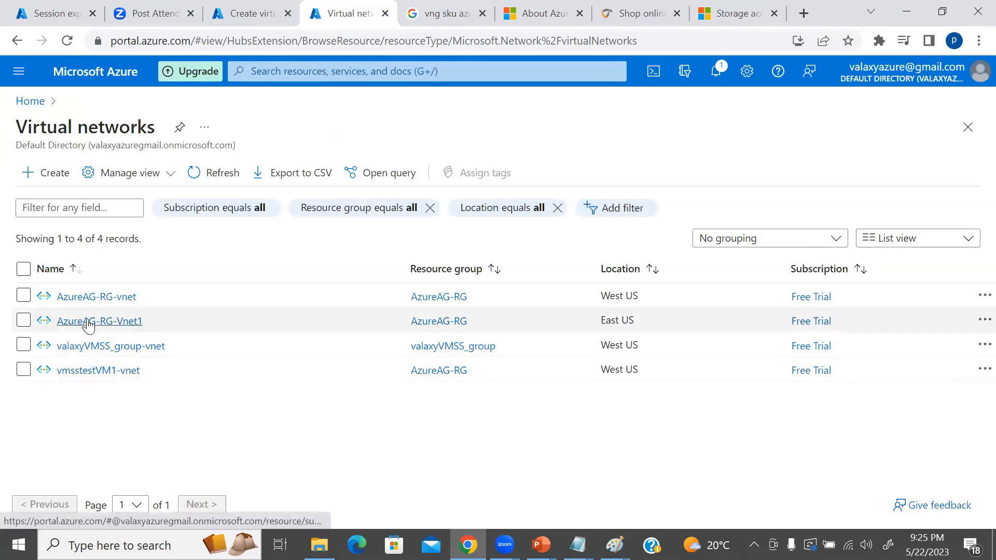
pyautogui.click(88, 322)
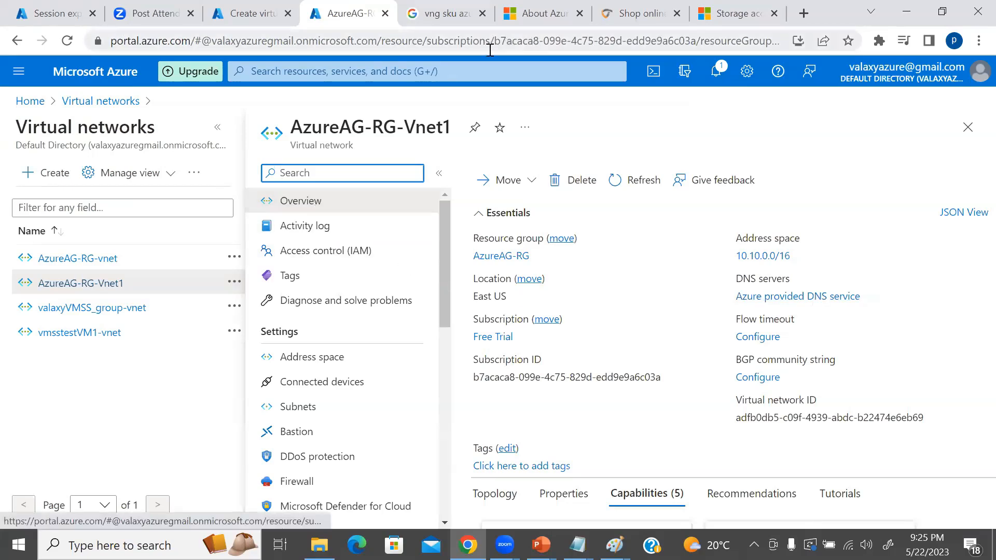
# Return to the gateway creation form and start a new virtual network named vngnetwork.
pyautogui.click(229, 8)
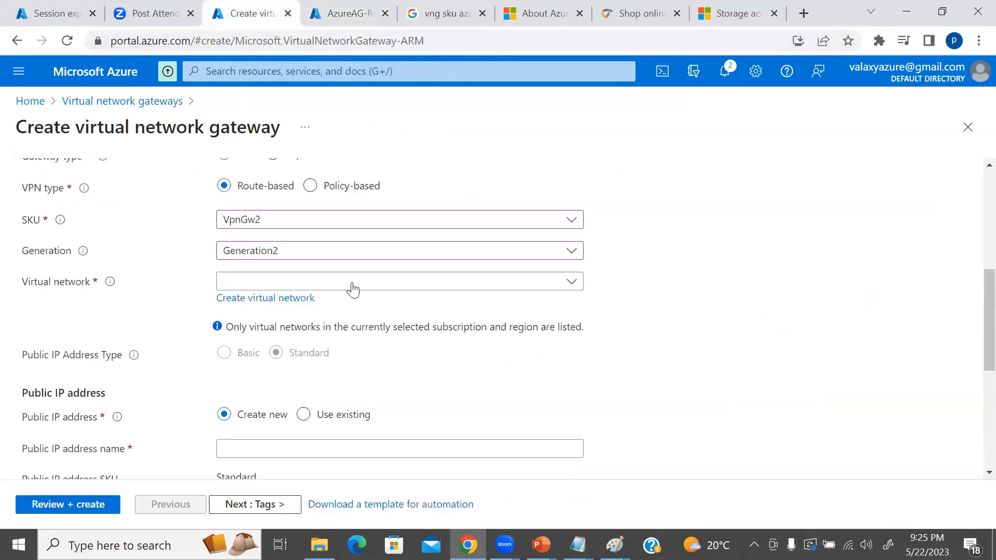
pyautogui.click(263, 301)
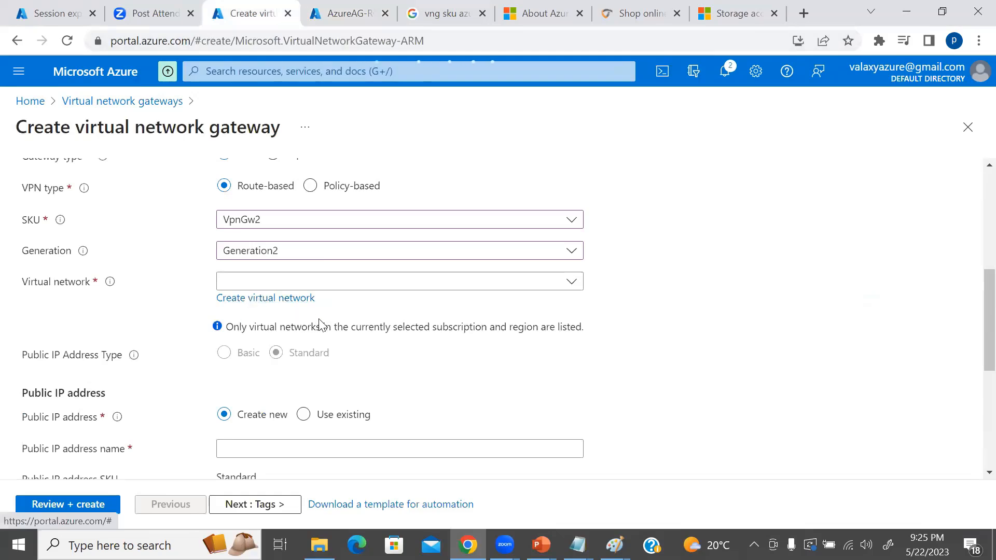
pyautogui.click(565, 218)
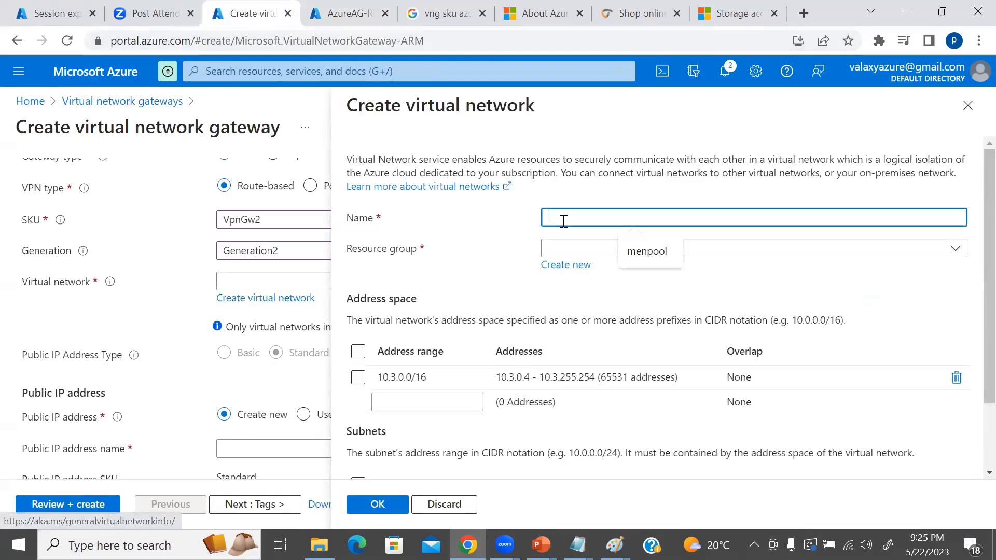
pyautogui.write('vngnetwork')
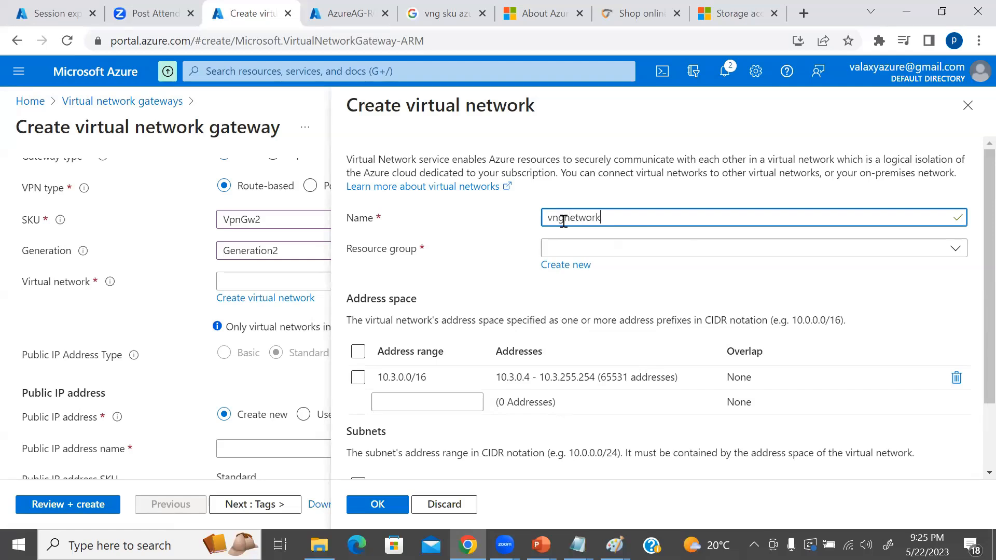
pyautogui.press('Tab')
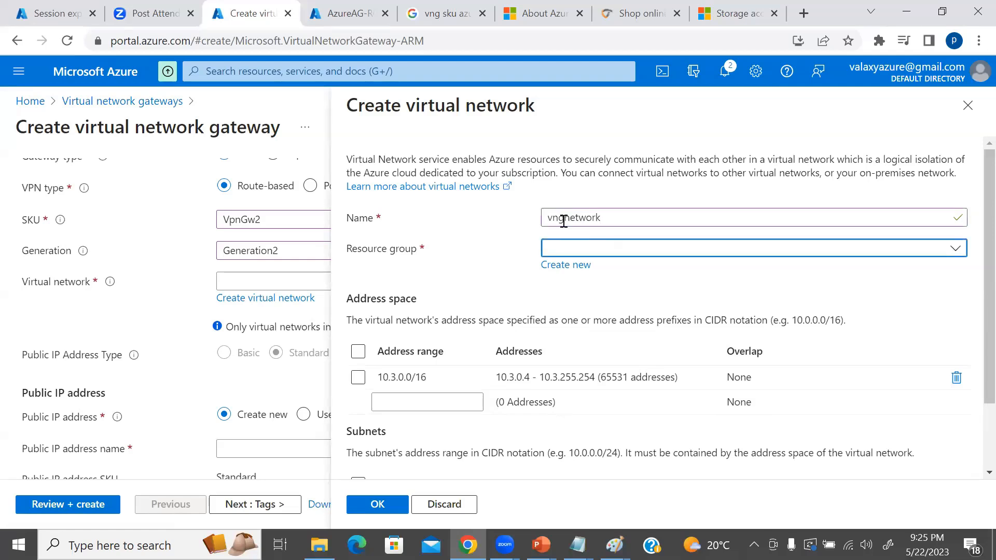
# Create a new resource group named vngRG for the virtual network.
pyautogui.click(592, 249)
pyautogui.click(508, 265)
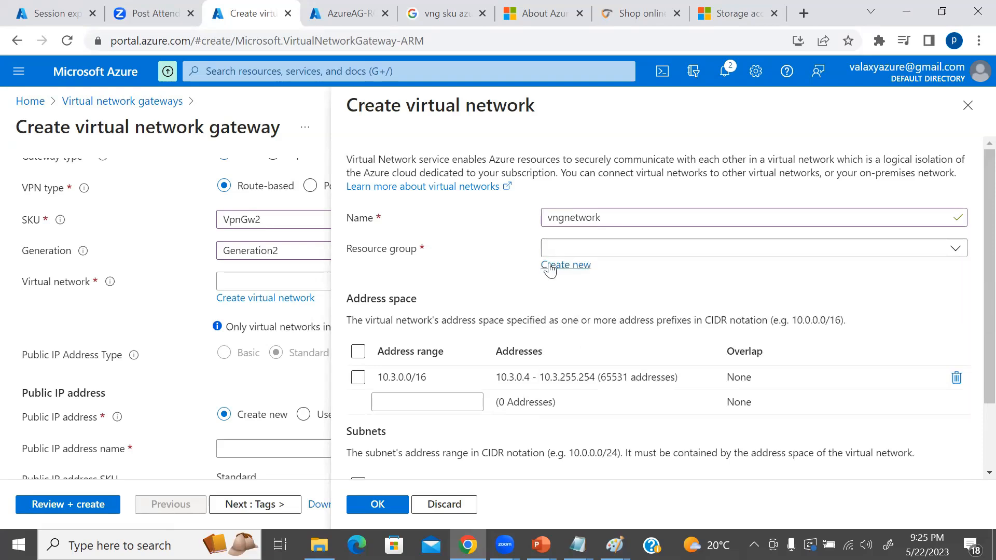
pyautogui.click(550, 267)
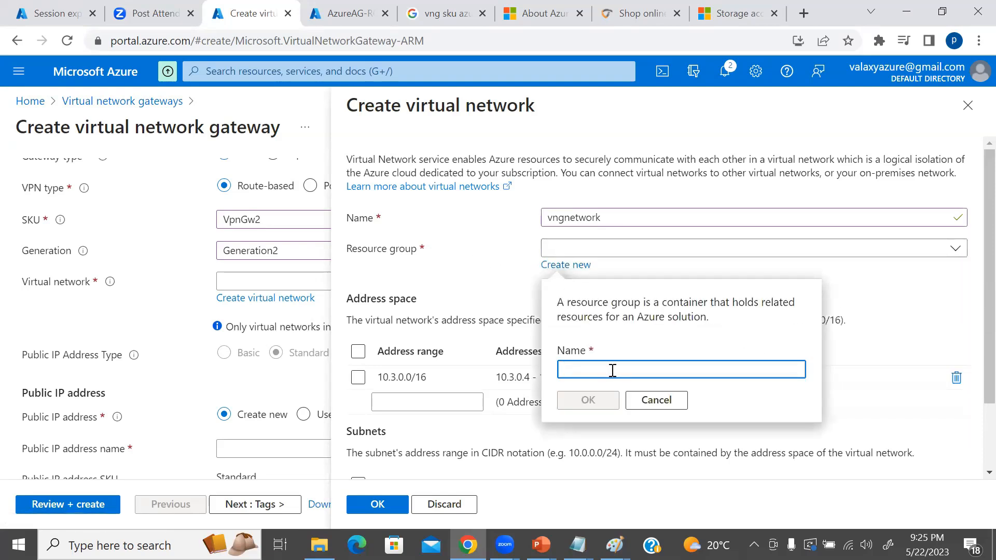
pyautogui.write('vngRG')
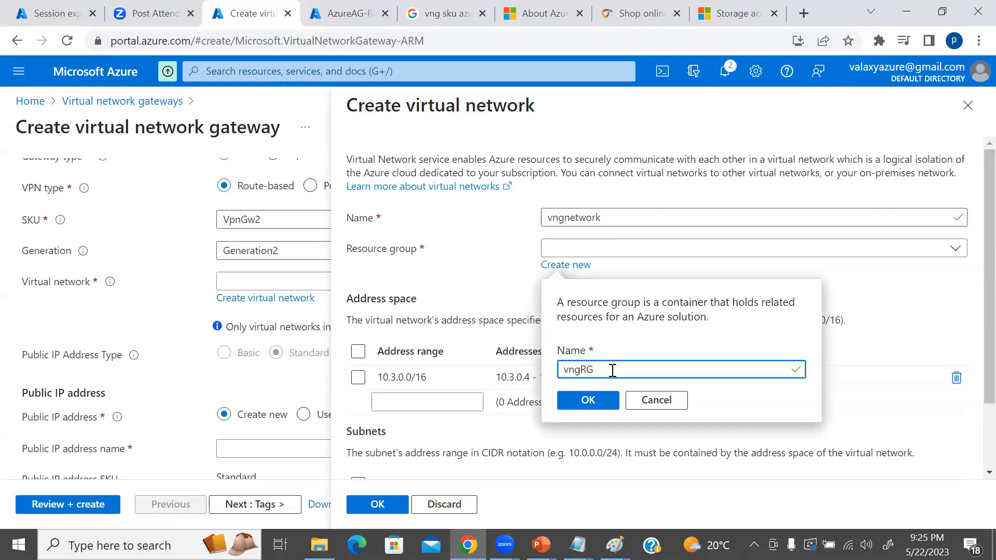
pyautogui.click(585, 400)
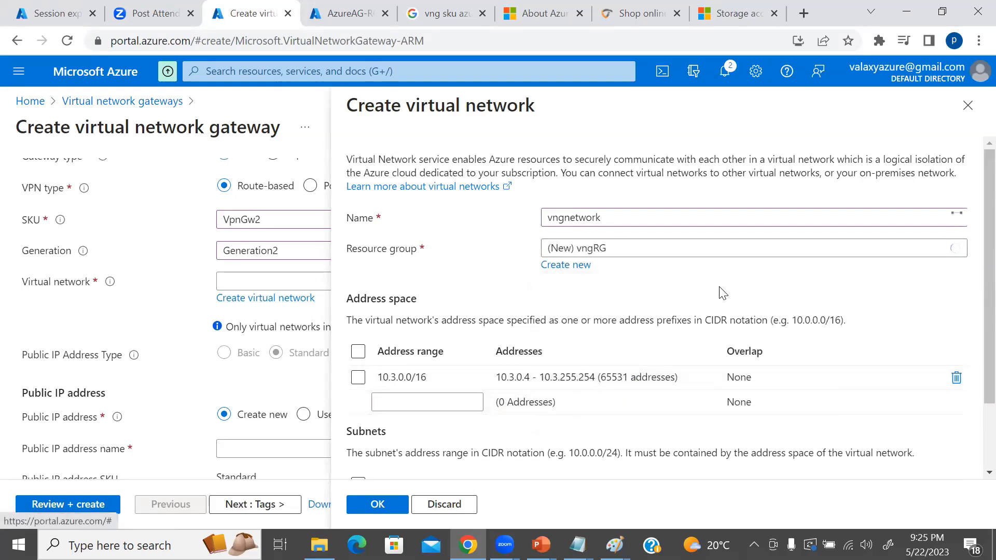
# Review the default address space and subnet, and confirm the new virtual network for the gateway.
pyautogui.scroll(-1, 561, 289)
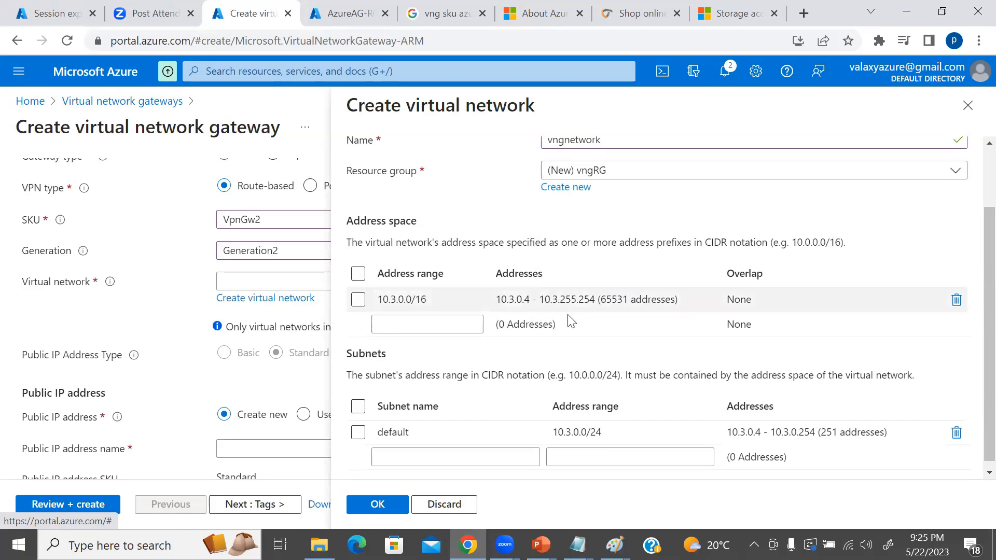
pyautogui.scroll(-1, 508, 373)
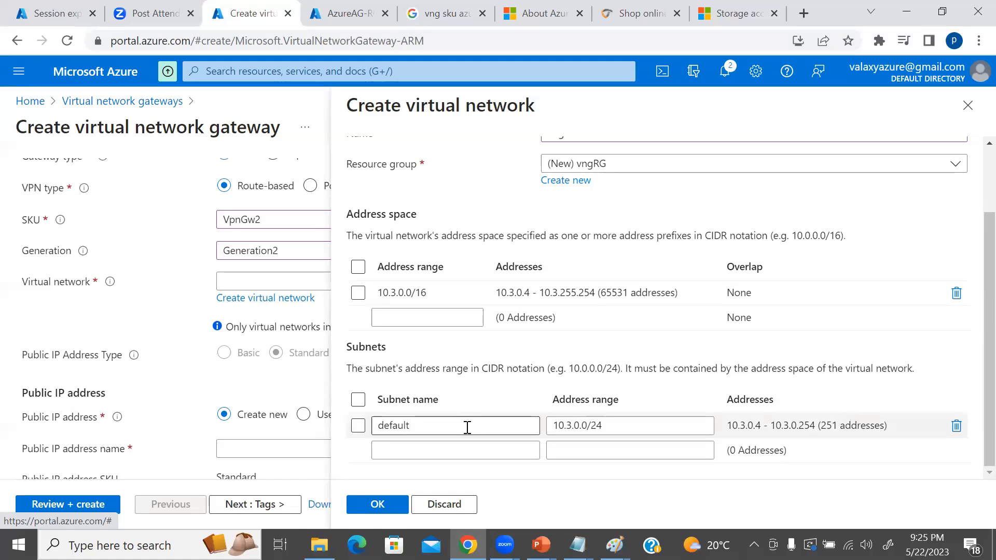
pyautogui.click(378, 504)
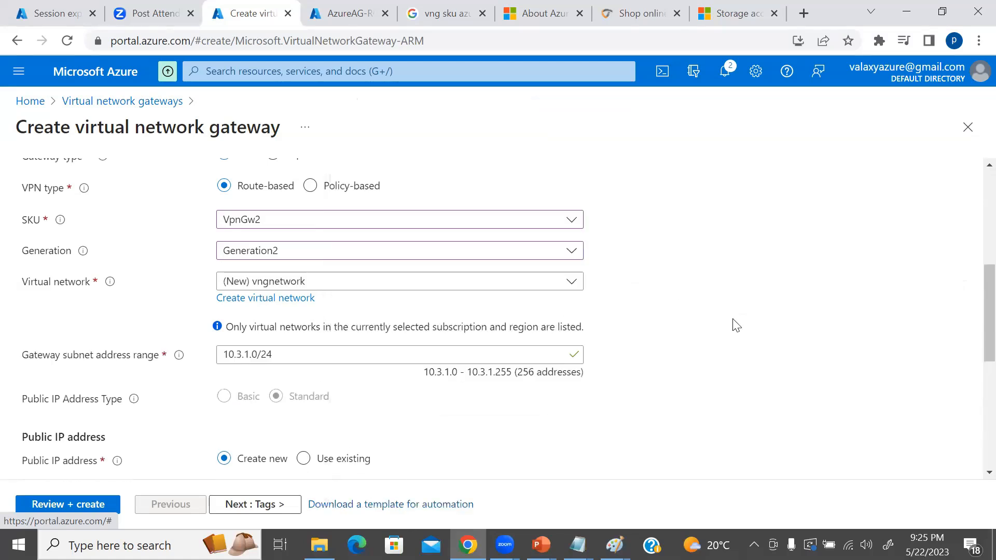
# Check the gateway form's public IP section, and search Google for "public ip standard vs basic".
pyautogui.scroll(-2, 737, 326)
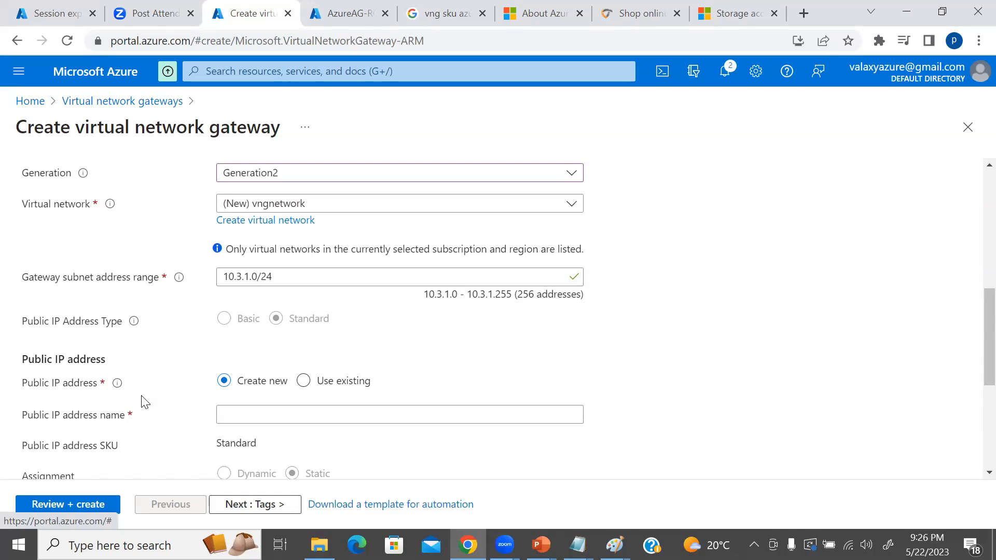
pyautogui.moveTo(119, 383)
pyautogui.click(450, 14)
pyautogui.moveTo(282, 89); pyautogui.dragTo(7, 91)
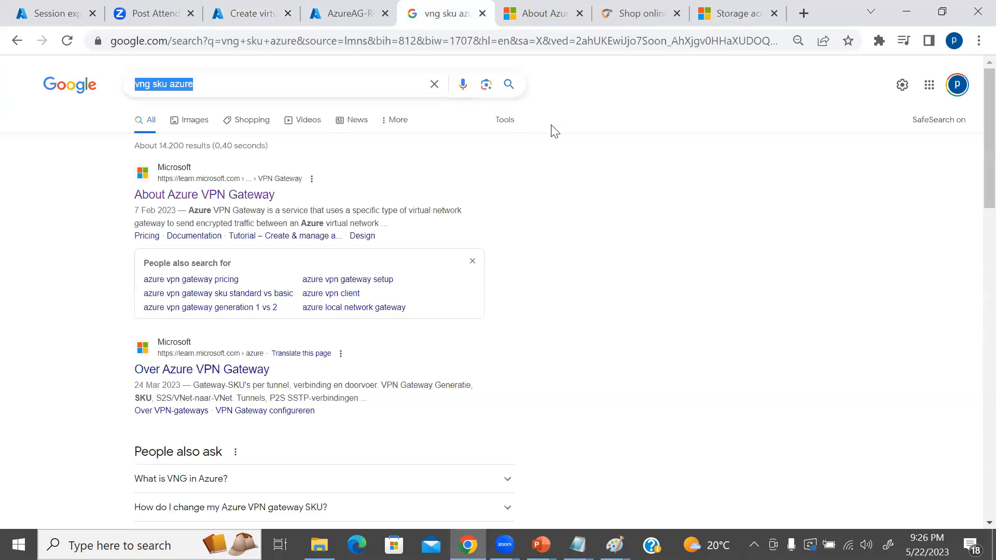
pyautogui.write('public ip stand')
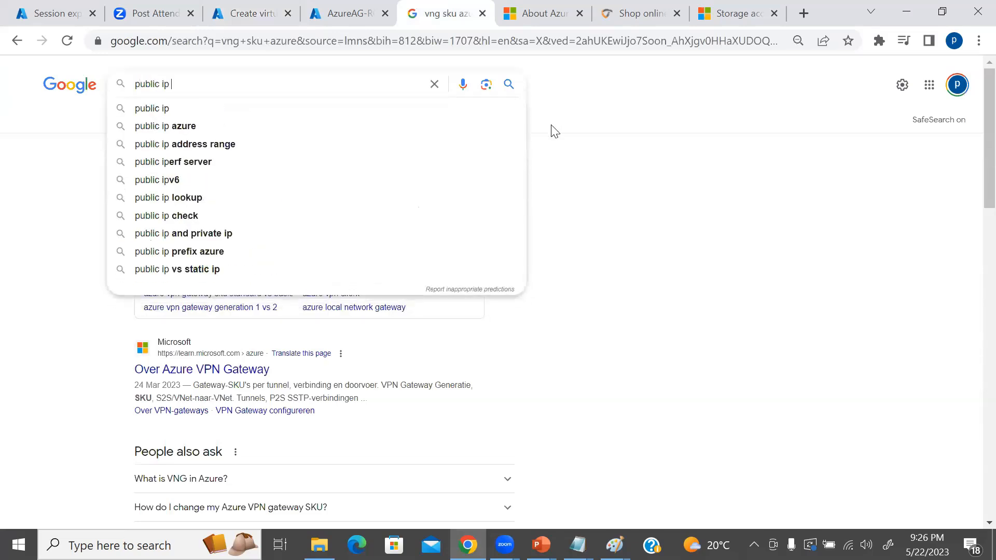
pyautogui.press('BackSpace')
pyautogui.press('BackSpace')
pyautogui.press('BackSpace')
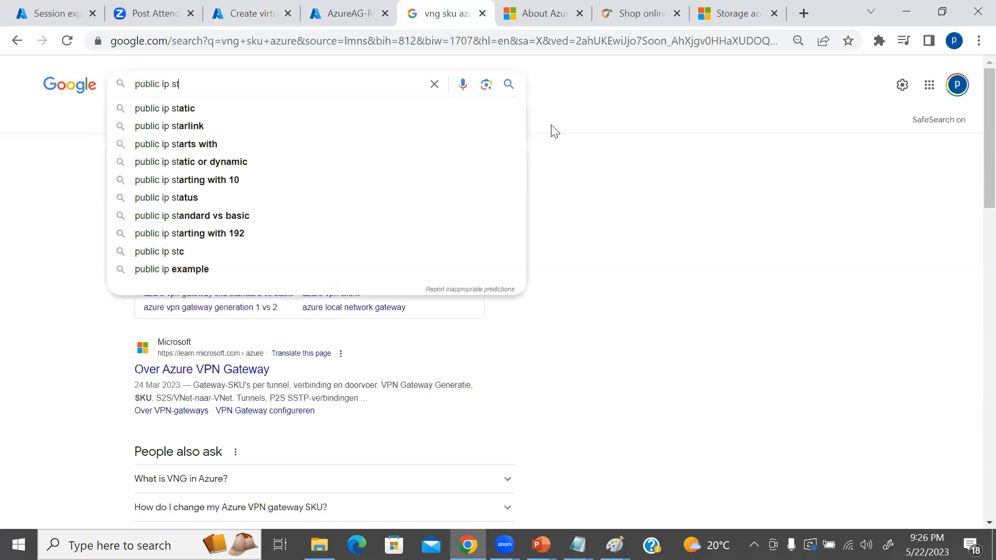
pyautogui.write('and')
pyautogui.press('Down')
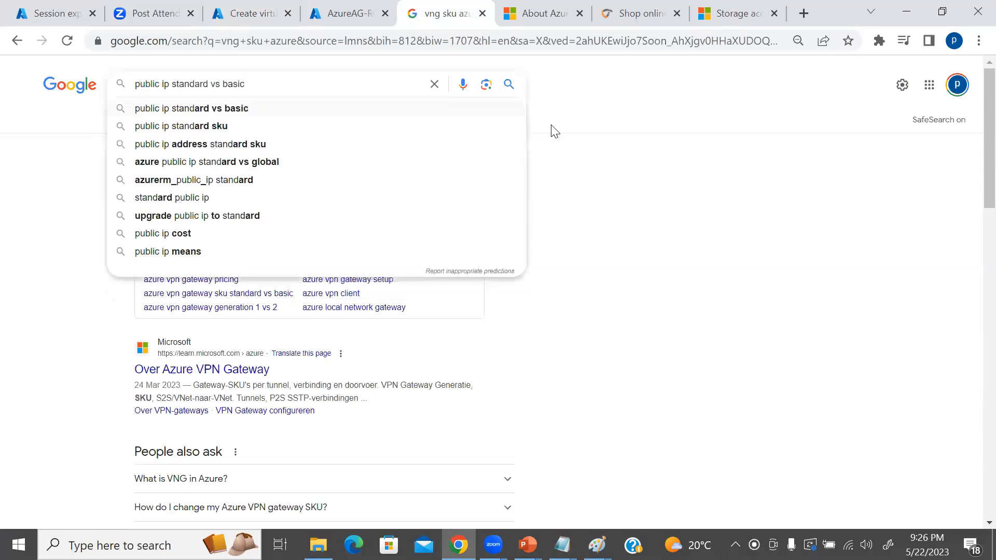
pyautogui.press('Return')
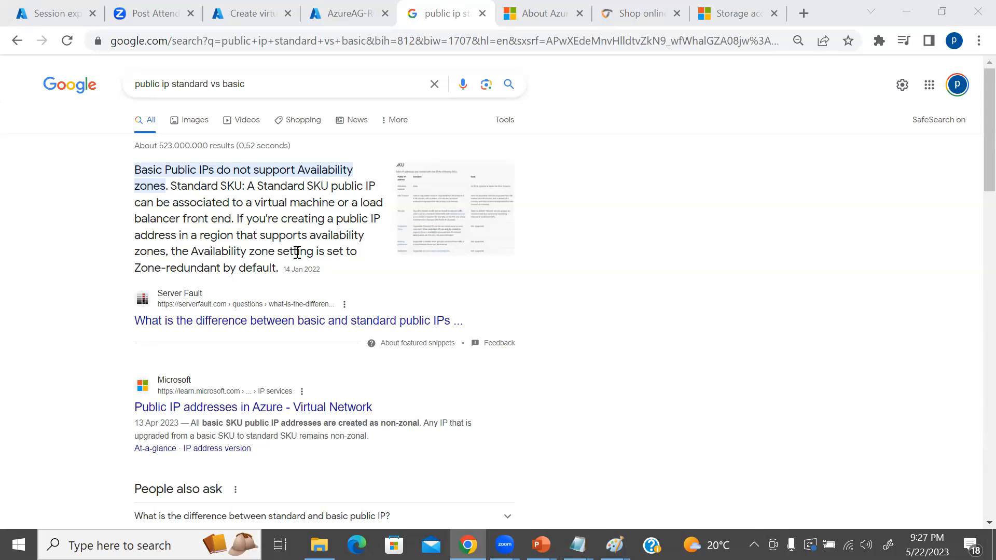
# Review the gateway form's public IP settings, and open the Public IP addresses service in the other Azure portal tab.
pyautogui.click(238, 12)
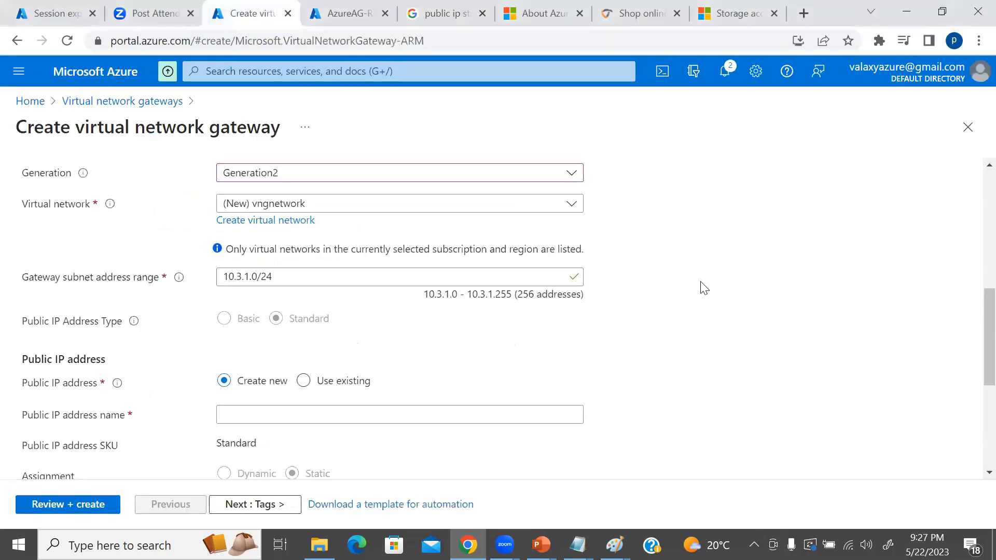
pyautogui.scroll(-3, 638, 301)
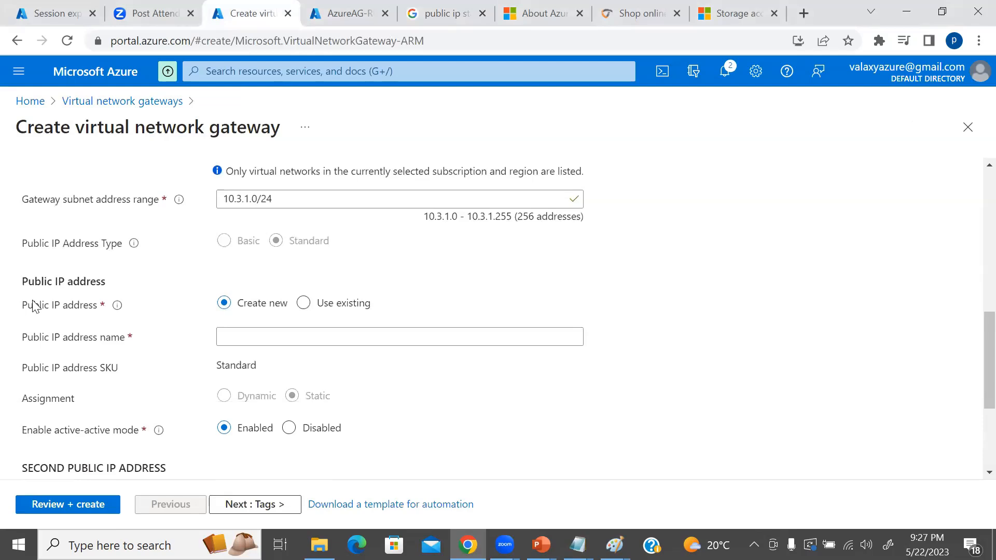
pyautogui.click(365, 13)
pyautogui.click(301, 74)
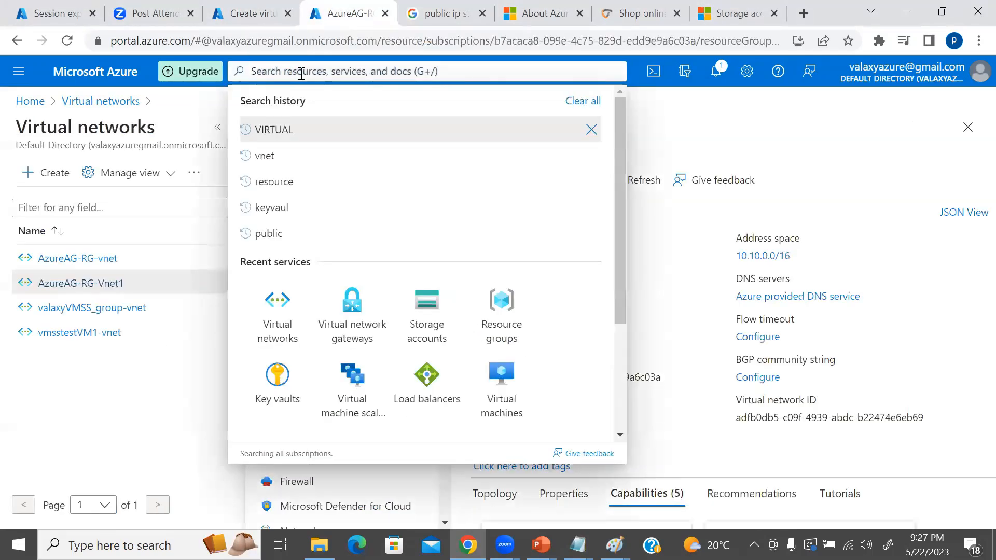
pyautogui.write('public')
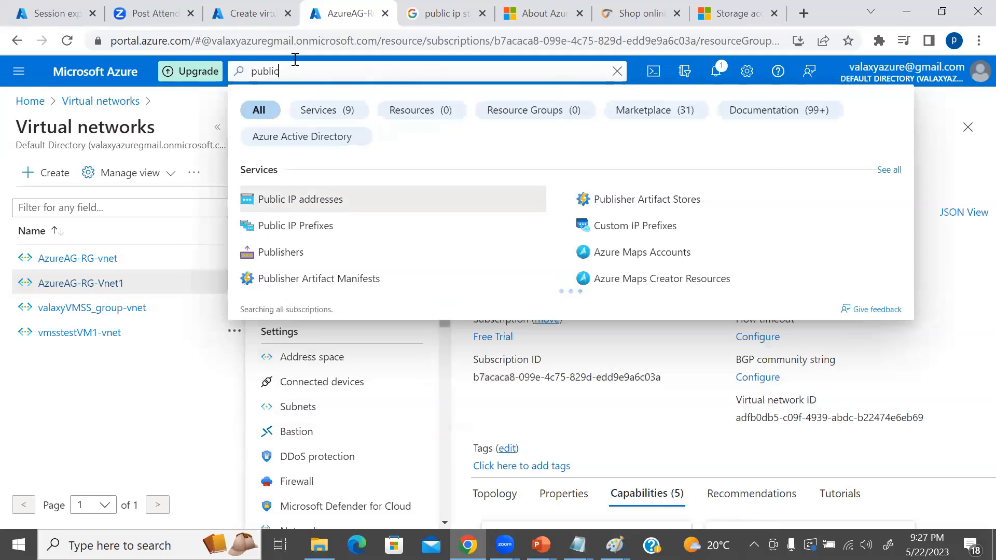
pyautogui.click(299, 202)
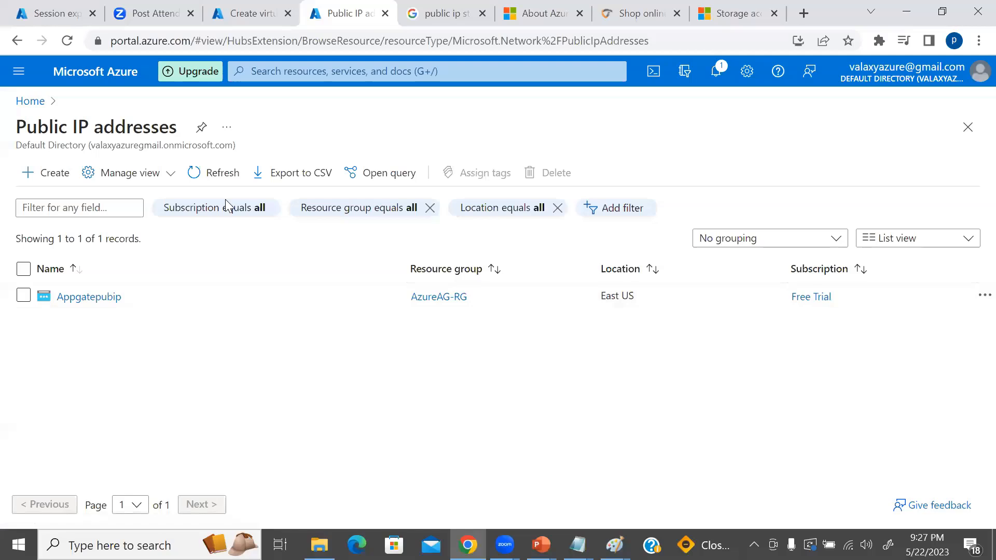
# Return to the virtual network gateway form and name the new public IP address valaxyvngpubip.
pyautogui.click(264, 10)
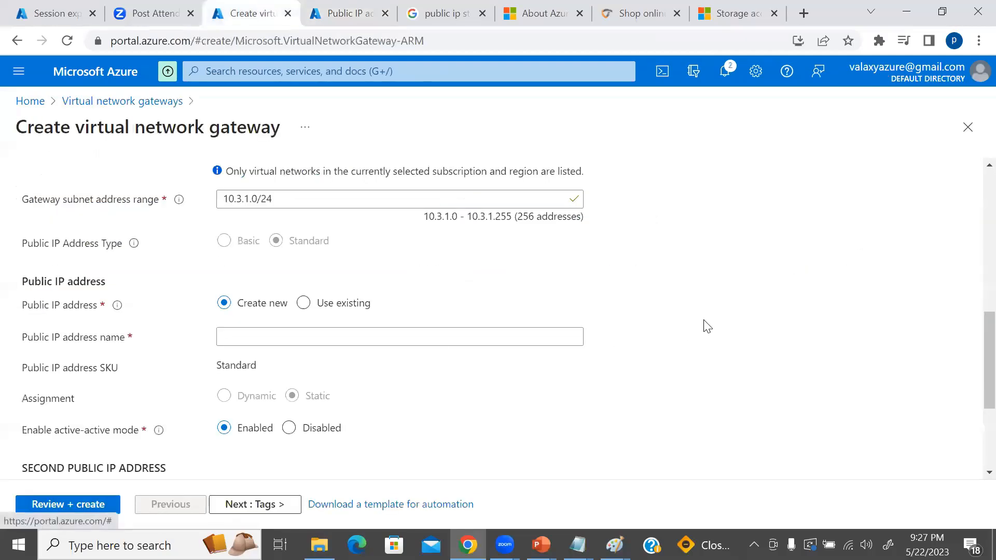
pyautogui.scroll(-1, 704, 329)
pyautogui.click(259, 256)
pyautogui.click(260, 256)
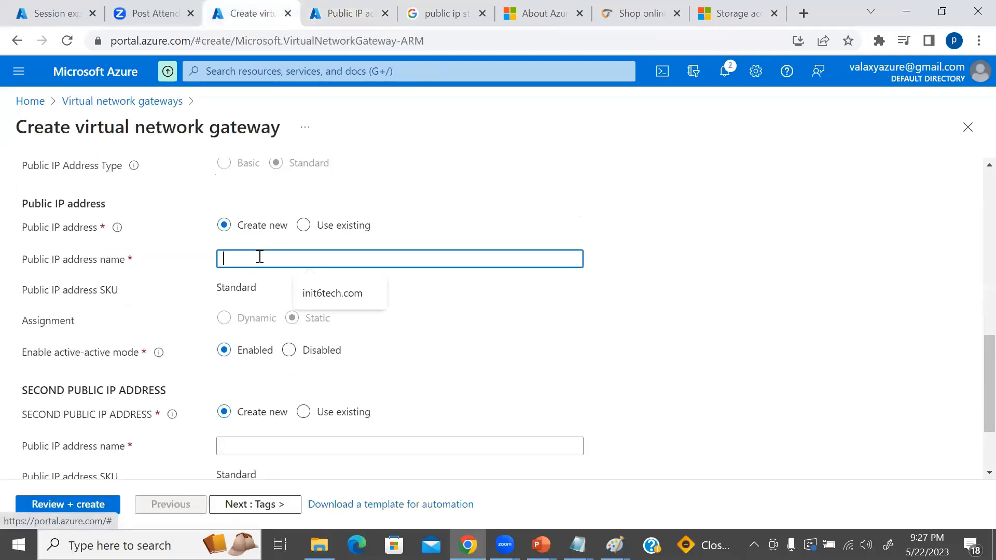
pyautogui.write('valaxyvng')
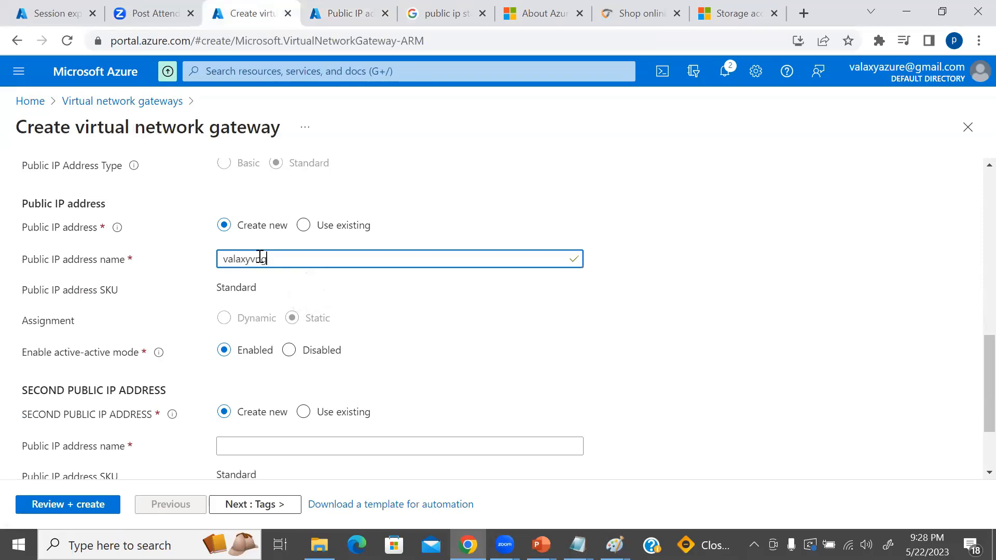
pyautogui.write('pubip')
# Highlight the second public IP address section, set active-active mode to Disabled, and highlight the active-active and BGP settings.
pyautogui.scroll(-2, 556, 280)
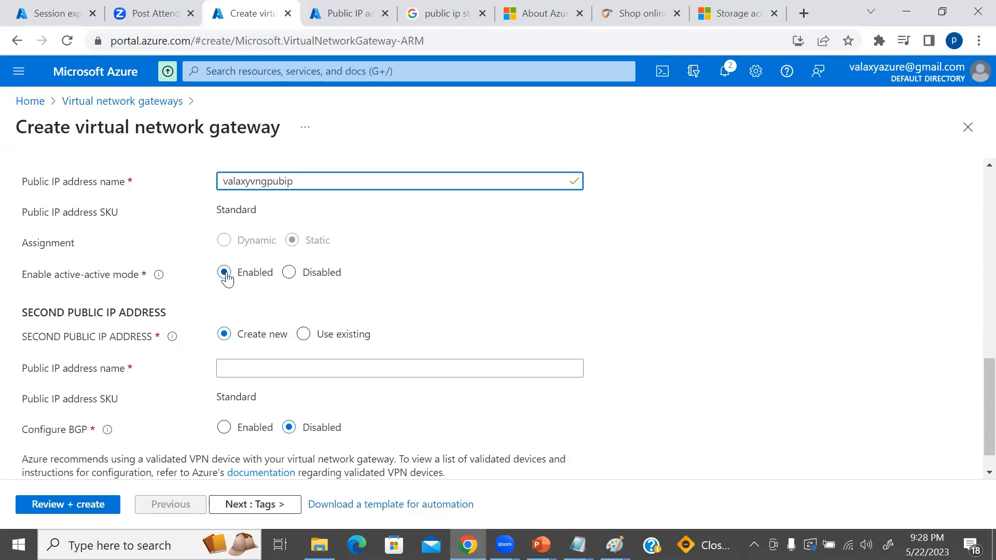
pyautogui.moveTo(11, 317); pyautogui.dragTo(407, 359)
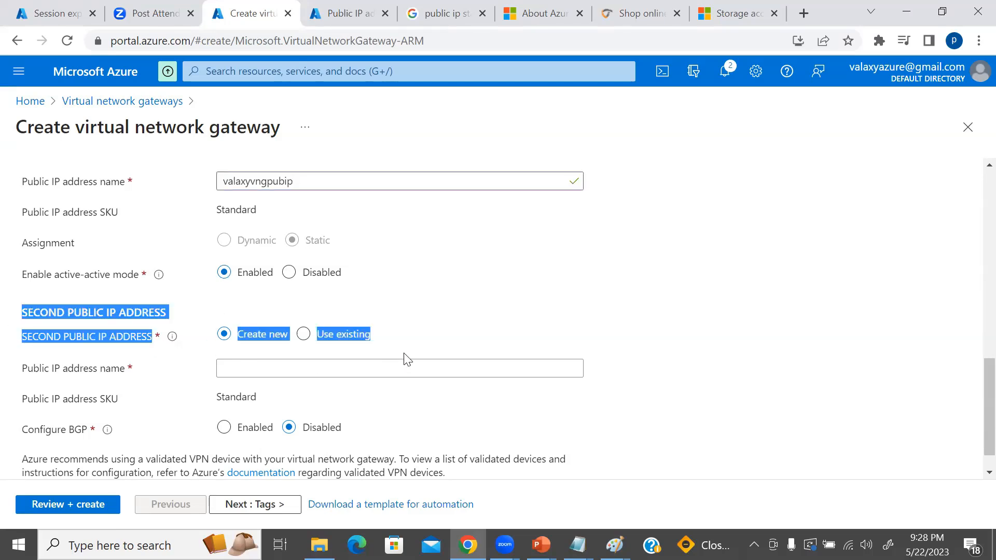
pyautogui.click(289, 272)
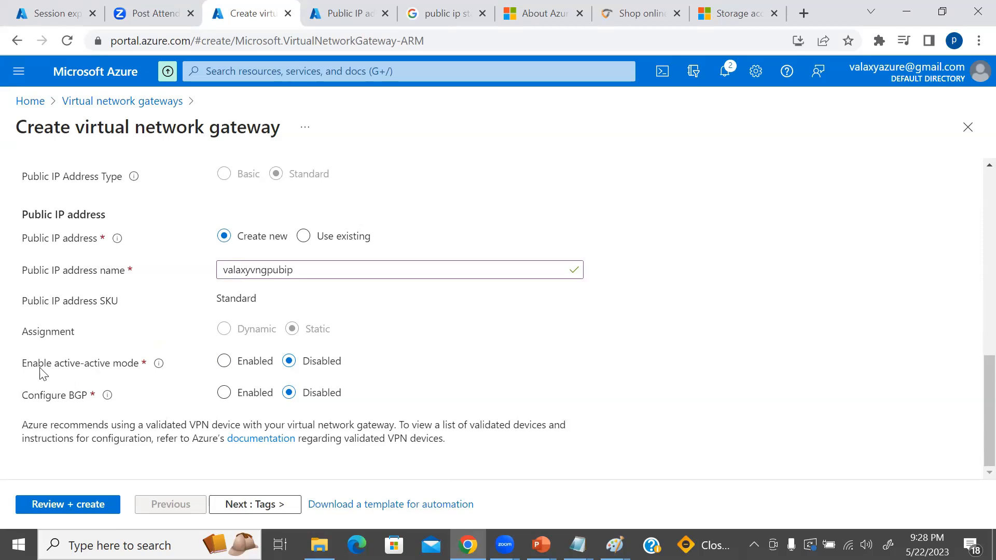
pyautogui.moveTo(22, 363); pyautogui.dragTo(156, 402)
pyautogui.click(29, 392)
pyautogui.moveTo(24, 396); pyautogui.dragTo(93, 398)
pyautogui.click(419, 376)
# Set active-active mode back to Enabled and highlight the second public IP address section.
pyautogui.click(224, 361)
pyautogui.scroll(-3, 471, 353)
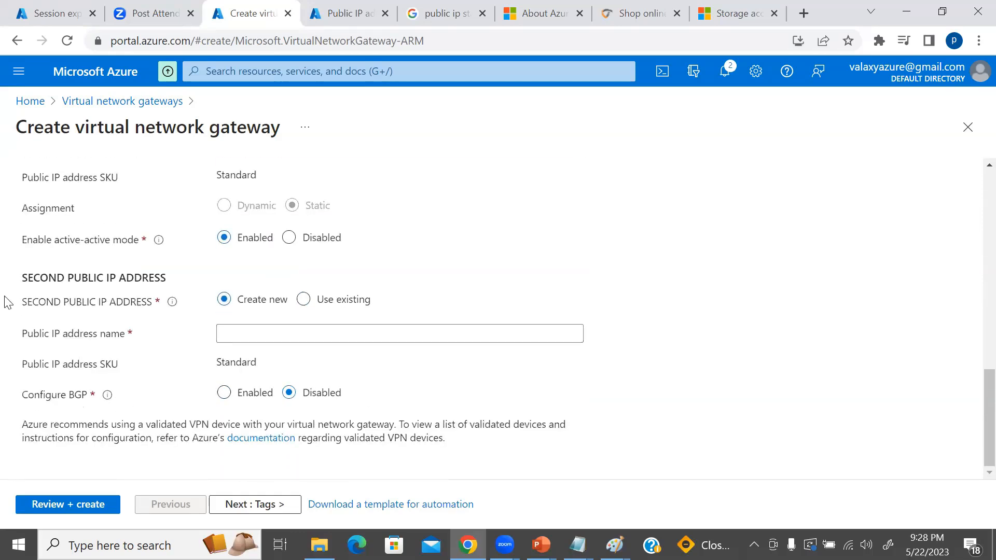
pyautogui.moveTo(22, 274); pyautogui.dragTo(567, 323)
pyautogui.click(477, 285)
# Switch to the Paint network diagram and draw two ovals, one above the other, on the VNG box's right edge, the lower about 38 × 40 px.
pyautogui.moveTo(615, 544)
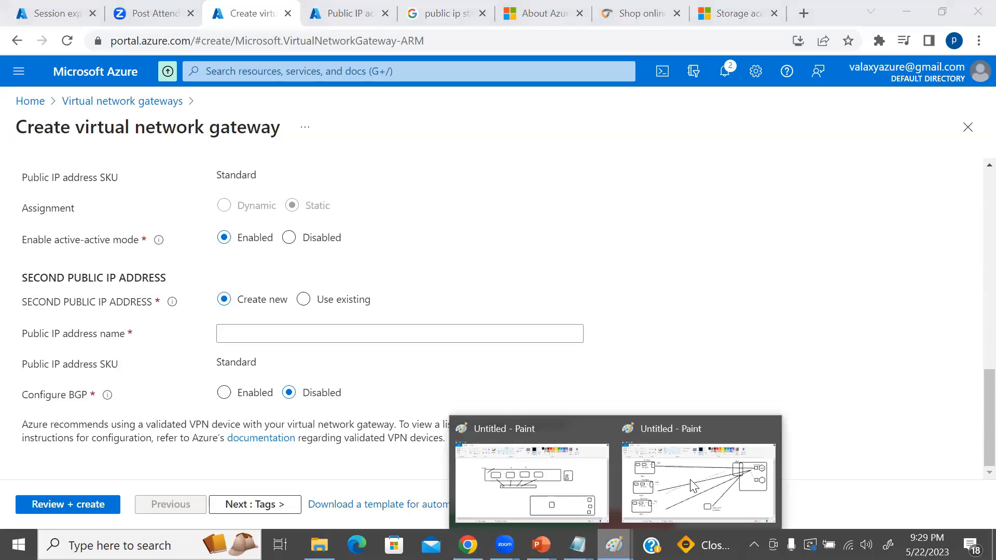
pyautogui.click(699, 461)
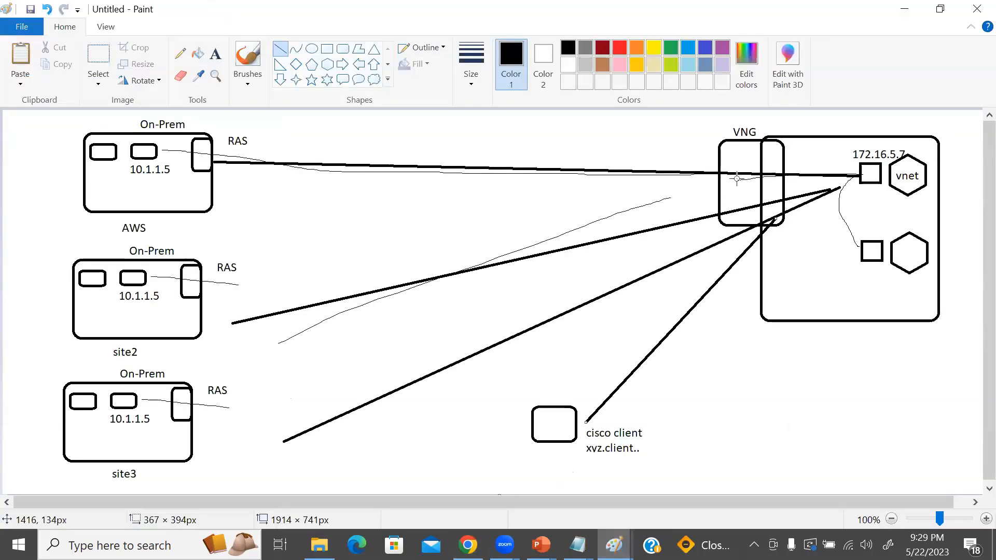
pyautogui.click(312, 48)
pyautogui.moveTo(772, 144); pyautogui.dragTo(794, 169)
pyautogui.moveTo(793, 203); pyautogui.dragTo(771, 178)
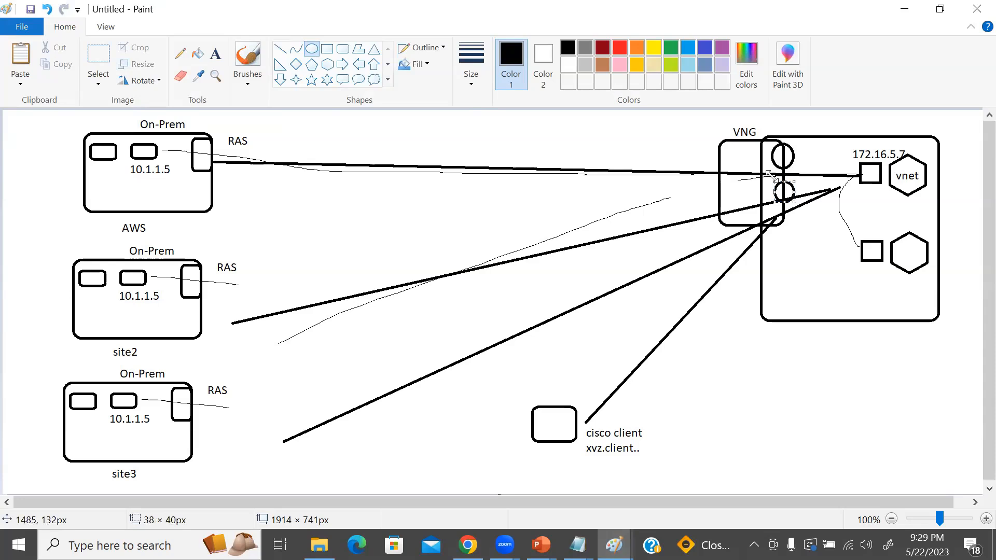
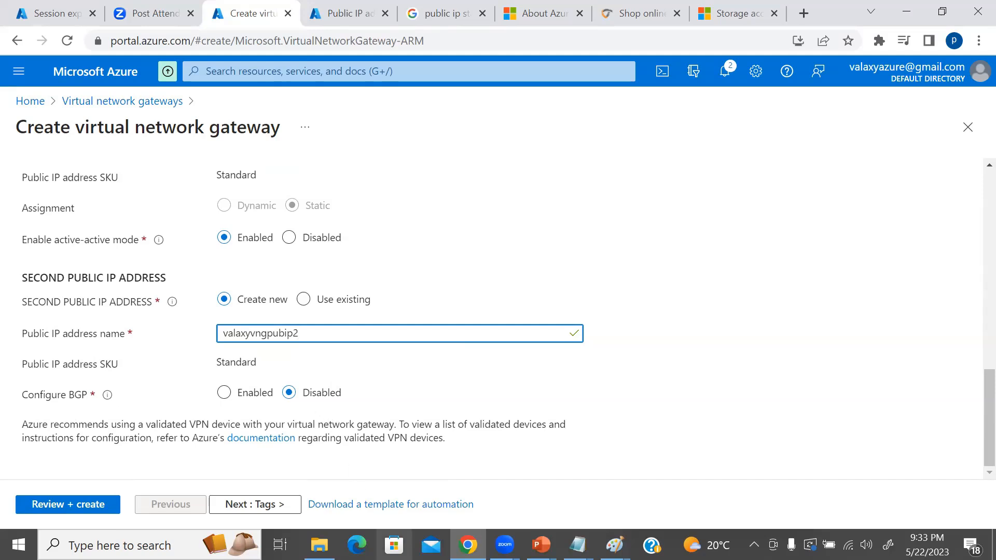
# Switch to the Paint network diagram, draw a rounded rectangle between the AWS and site2 boxes' links, and join it to the AWS box with a line.
pyautogui.click(614, 544)
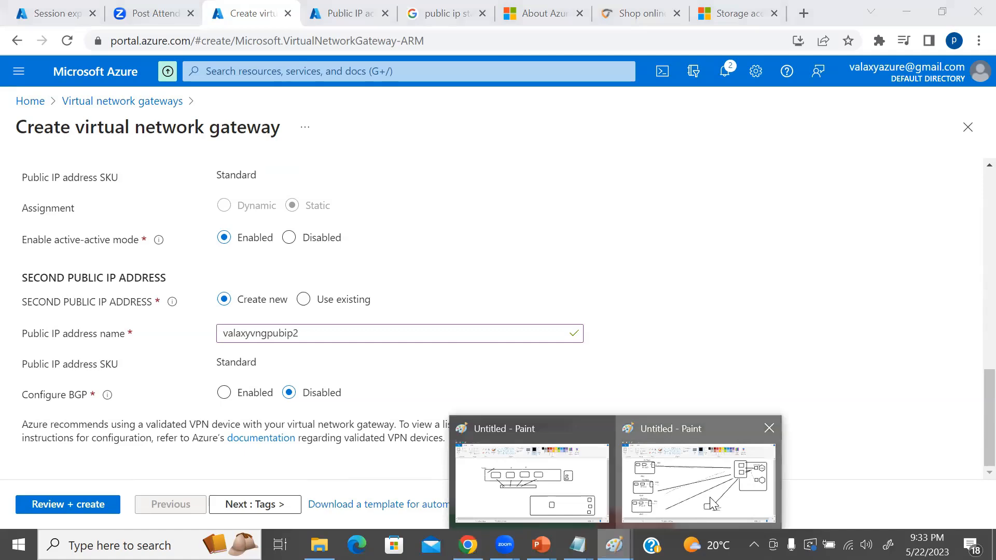
pyautogui.click(709, 498)
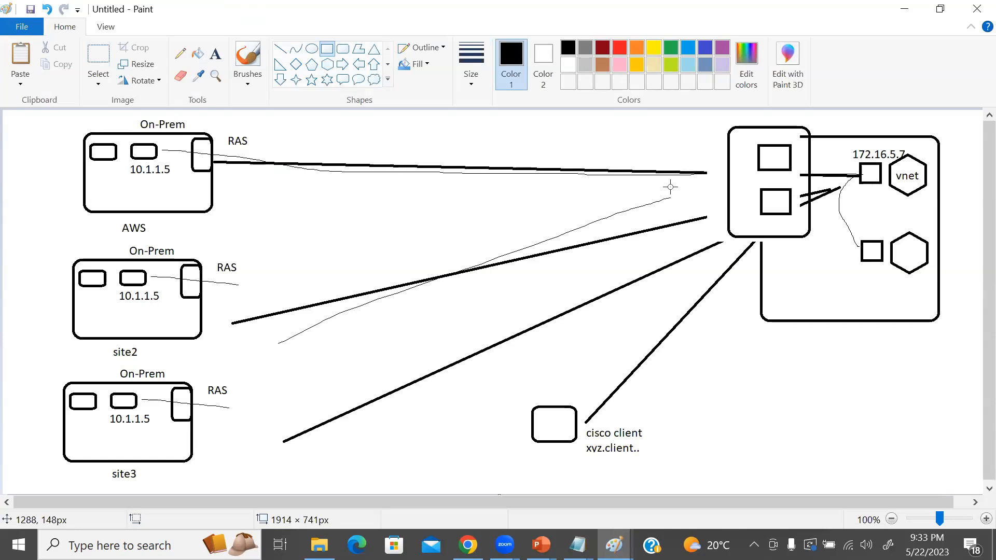
pyautogui.click(342, 49)
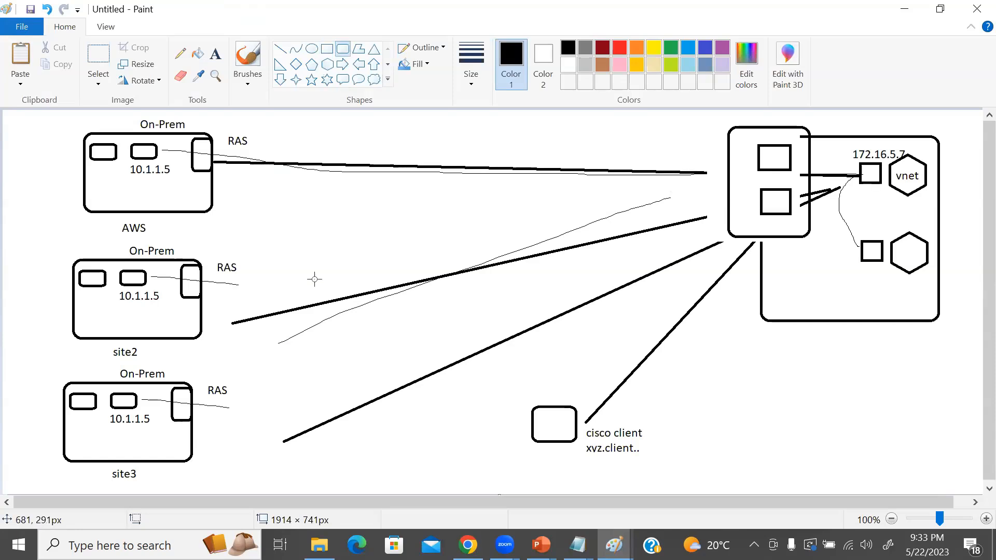
pyautogui.moveTo(315, 220); pyautogui.dragTo(406, 280)
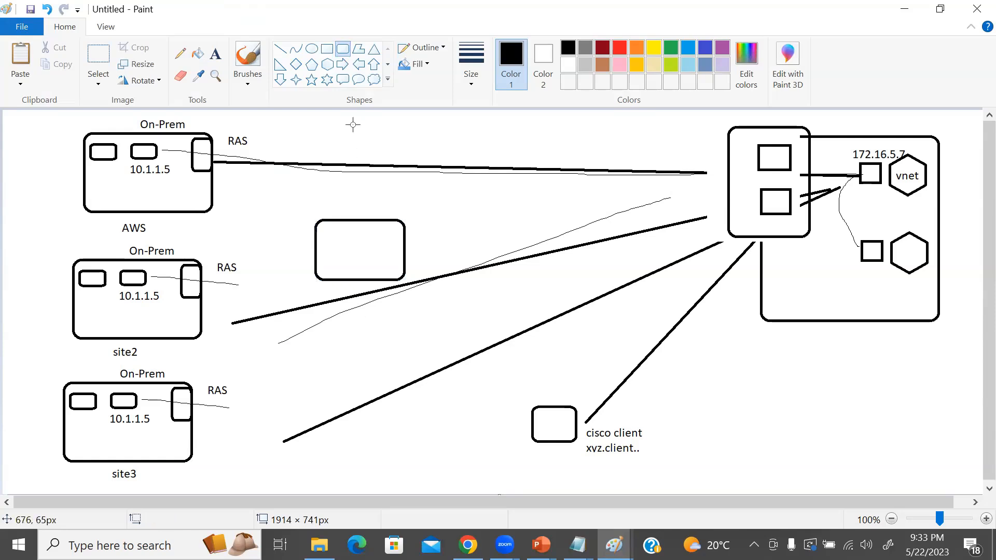
pyautogui.click(280, 49)
pyautogui.moveTo(197, 210); pyautogui.dragTo(324, 249)
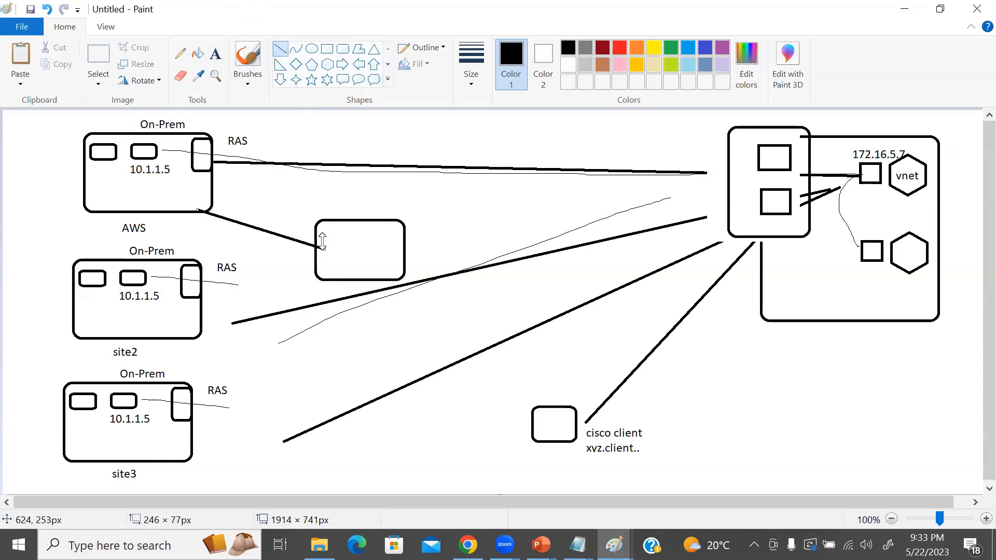
# Draw a rounded rectangle below the vnet box and connect it to the 172.16.5.7 square with a line spanning about 114 × 312 px.
pyautogui.click(345, 50)
pyautogui.moveTo(742, 348)
pyautogui.mouseDown()
pyautogui.moveTo(782, 409)
pyautogui.moveTo(783, 449)
pyautogui.moveTo(815, 443)
pyautogui.mouseUp()
pyautogui.click(739, 310)
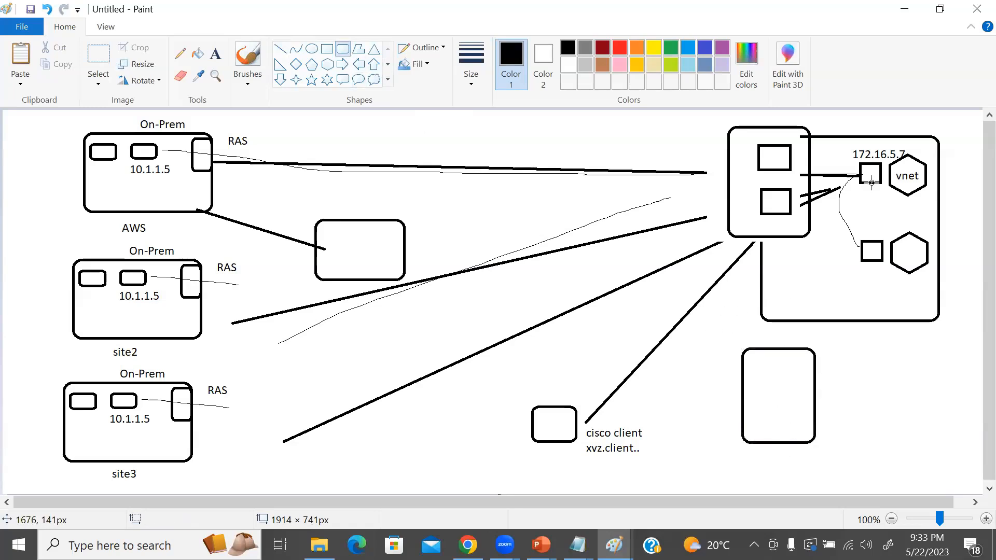
pyautogui.click(280, 48)
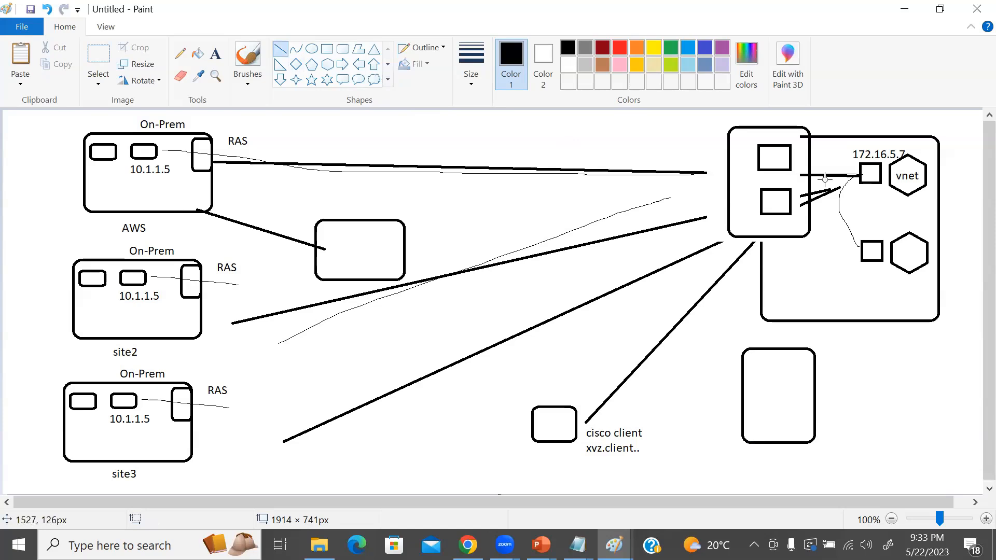
pyautogui.moveTo(864, 184); pyautogui.dragTo(805, 346)
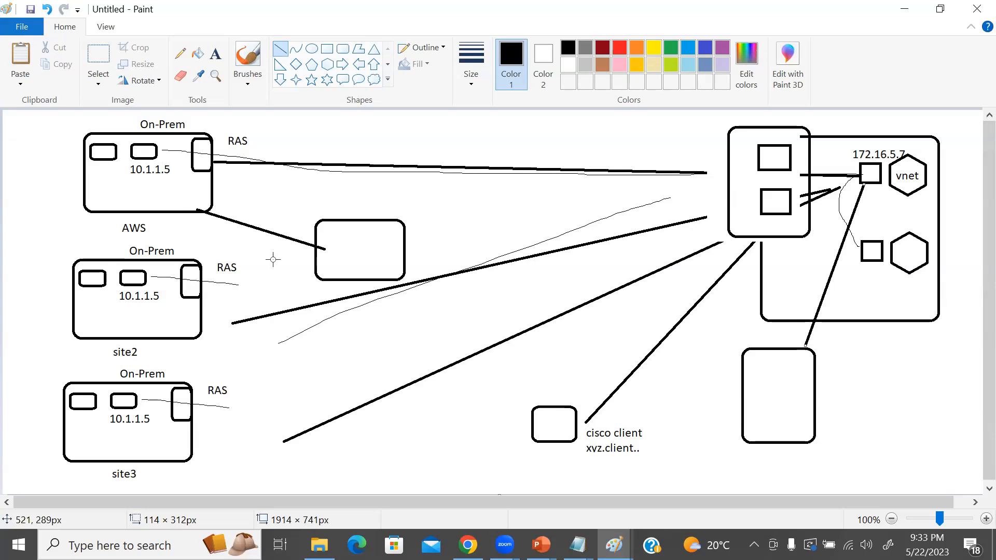
# Return to the virtual network gateway form in Chrome, review its settings, validate them and create the gateway ValaxyVNG01.
pyautogui.hotkey('alt', 'Tab')
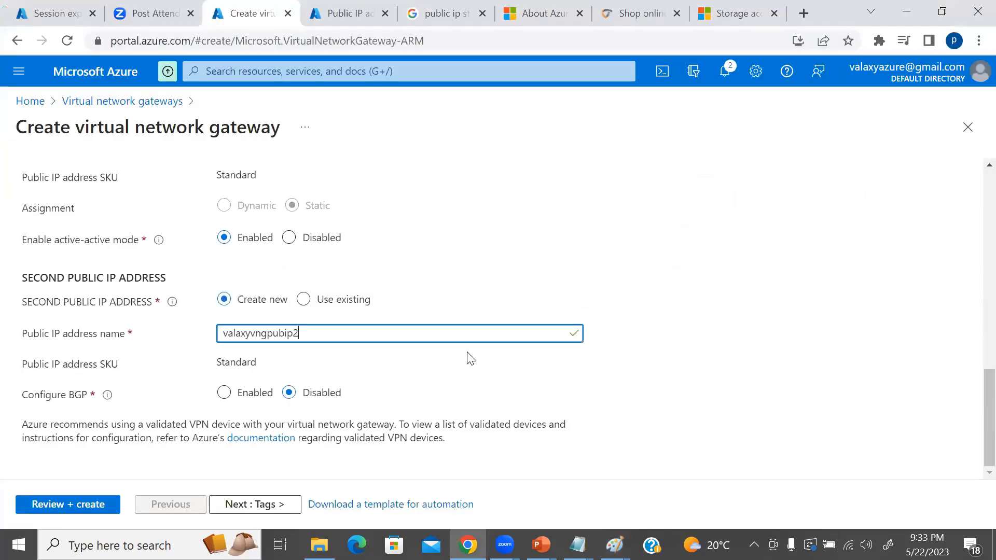
pyautogui.scroll(12, 394, 384)
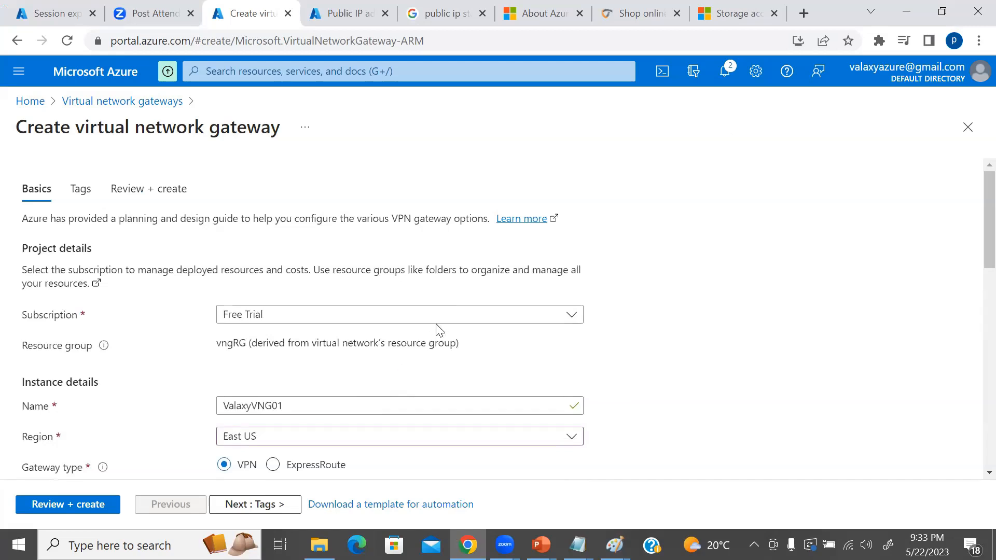
pyautogui.scroll(-12, 555, 342)
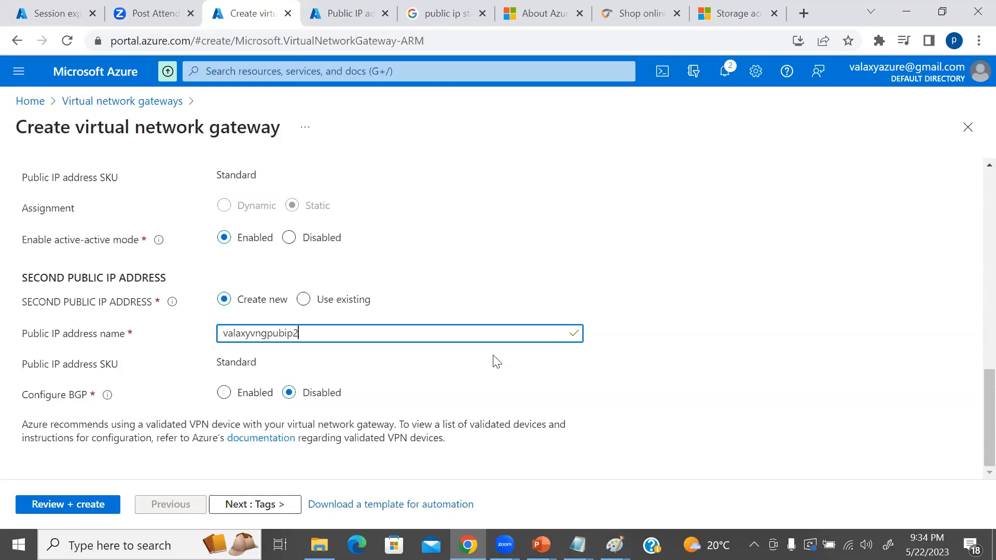
pyautogui.scroll(15, 494, 360)
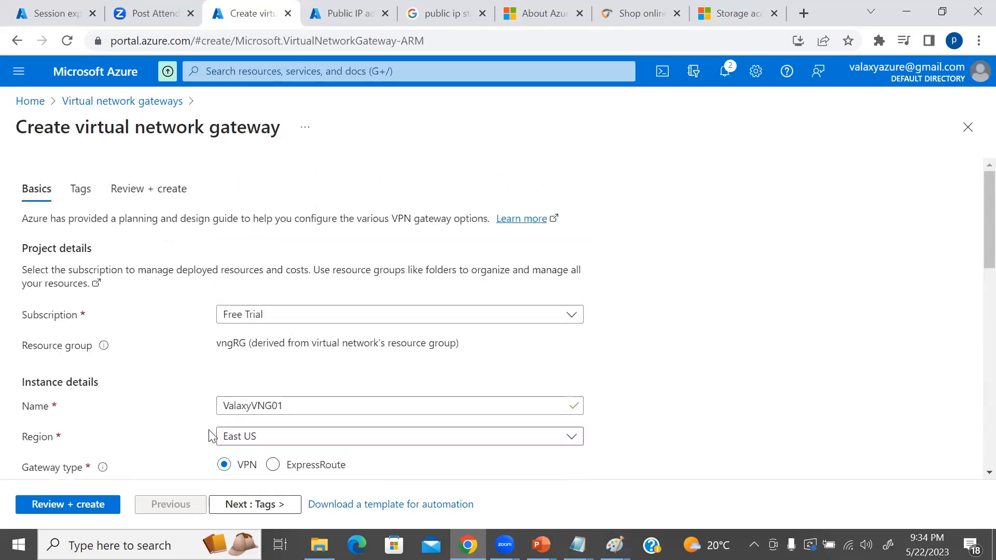
pyautogui.scroll(-5, 286, 410)
pyautogui.scroll(-9, 291, 408)
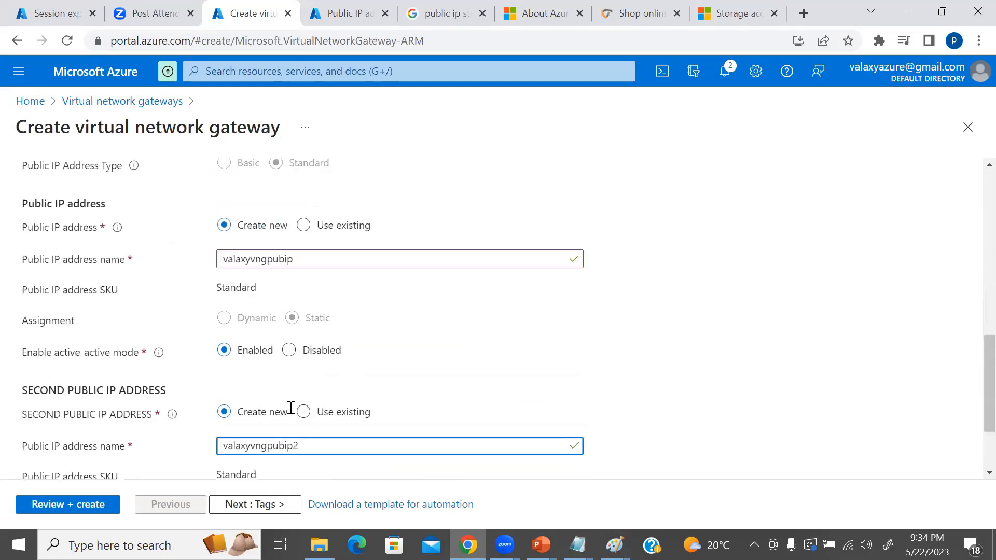
pyautogui.click(82, 504)
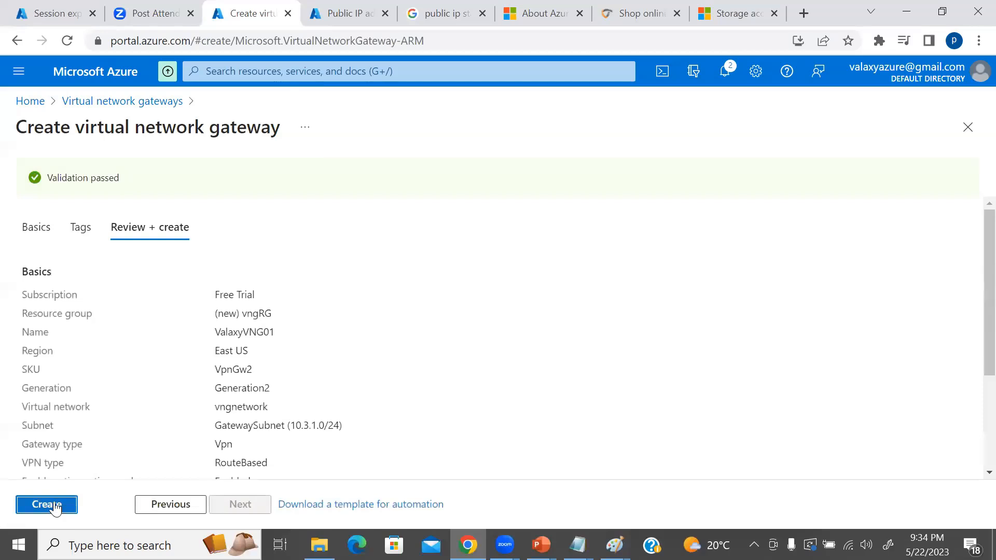
pyautogui.click(56, 506)
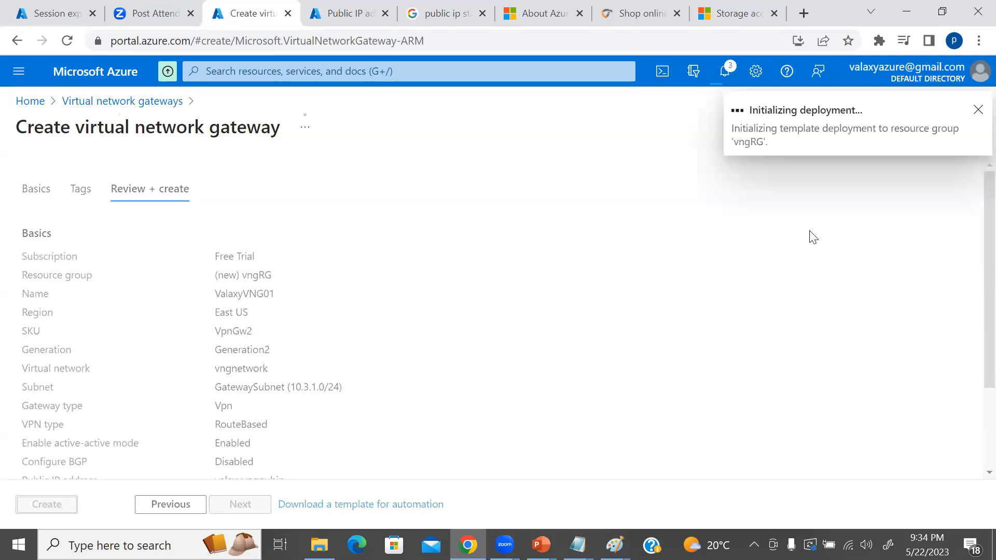
# Open aws.amazon.com in a new browser tab and go to the AWS sign-in page.
pyautogui.click(804, 13)
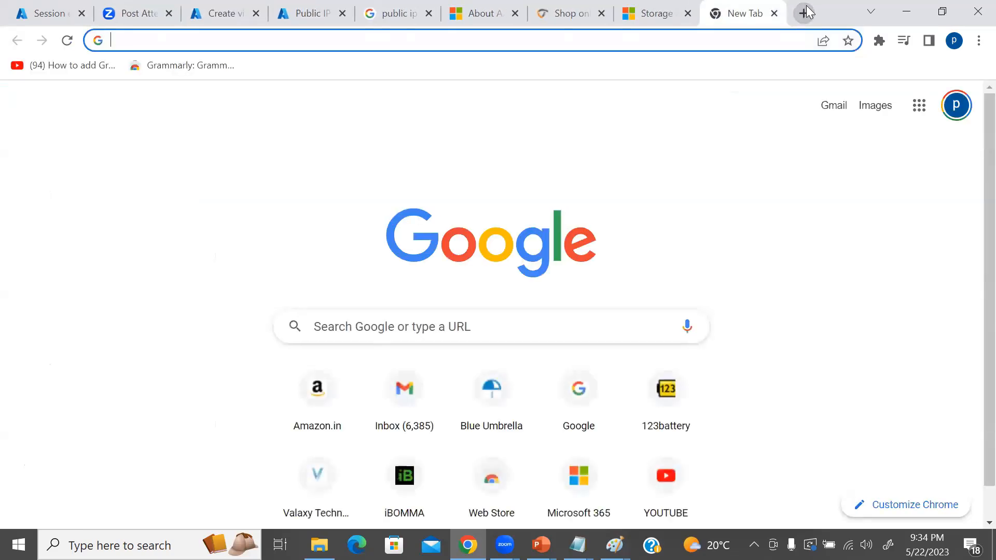
pyautogui.write('aws.amazon.com')
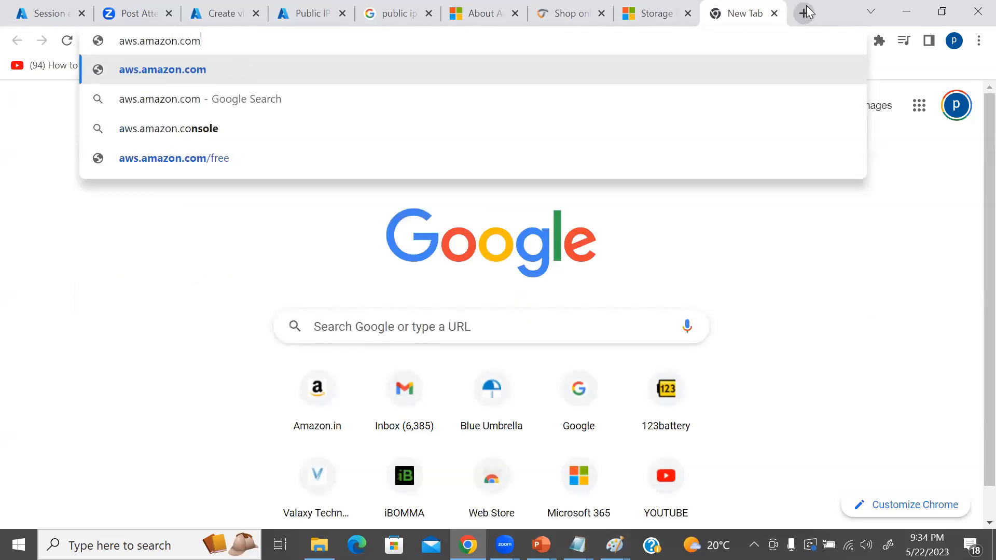
pyautogui.press('Return')
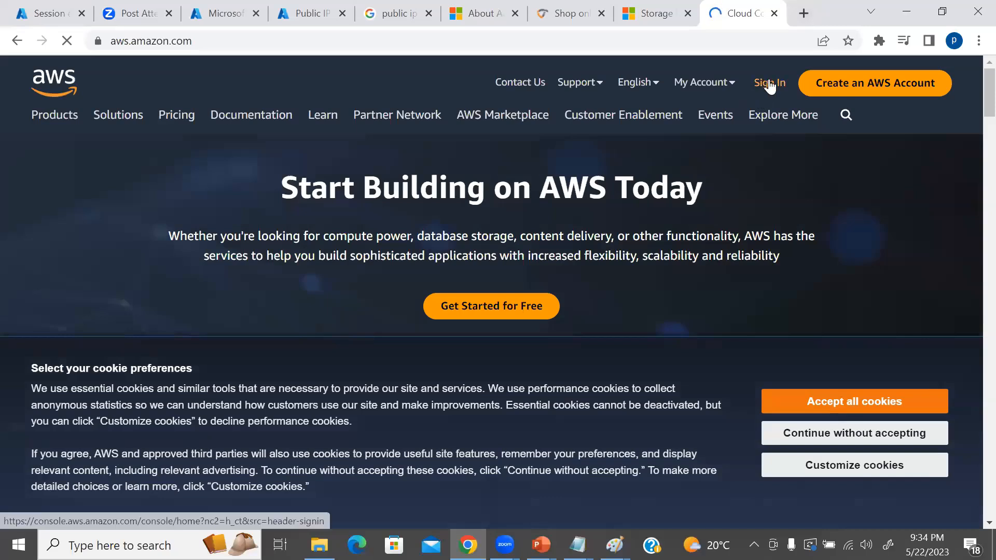
pyautogui.click(770, 84)
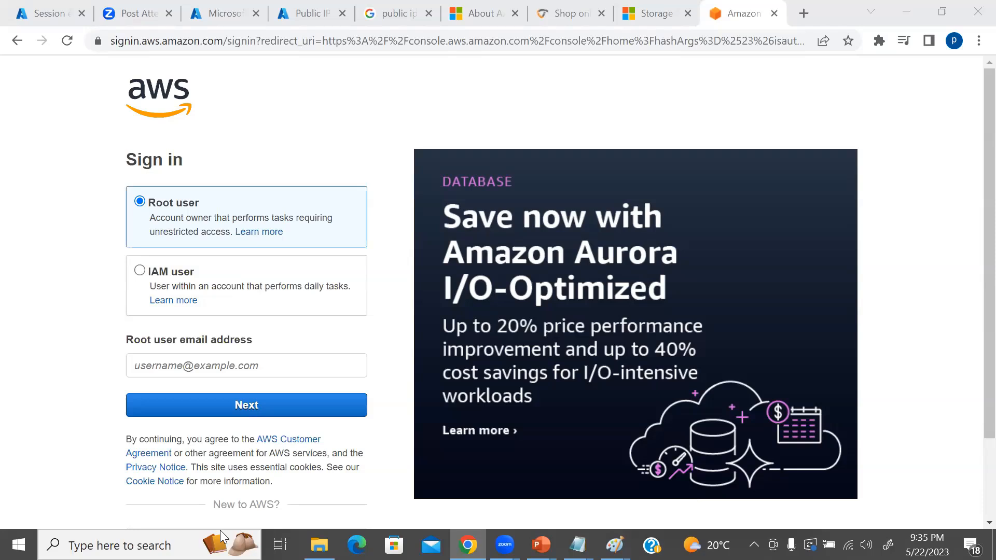
# Enter the root user's email address on the AWS sign-in page and continue to the password stage.
pyautogui.click(173, 375)
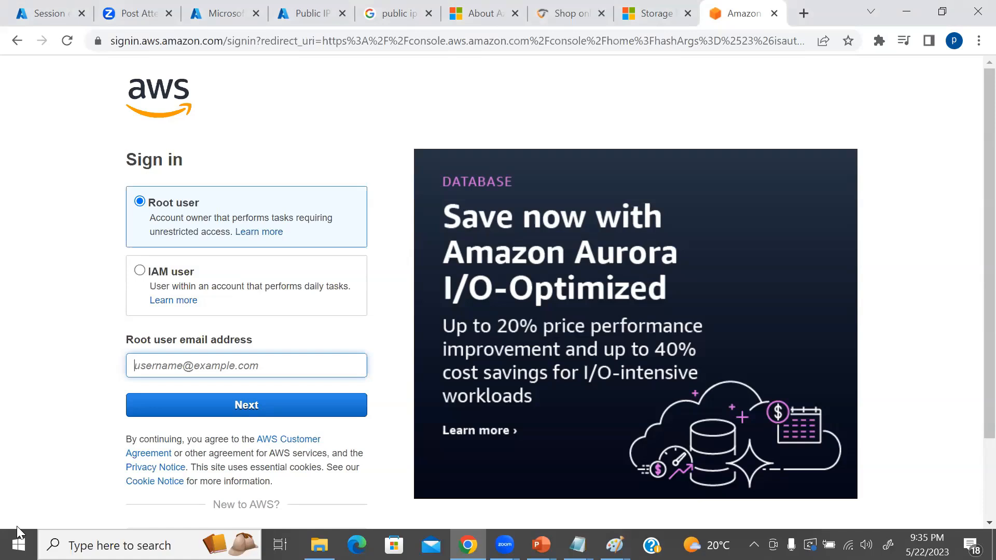
pyautogui.write('a')
pyautogui.press('BackSpace')
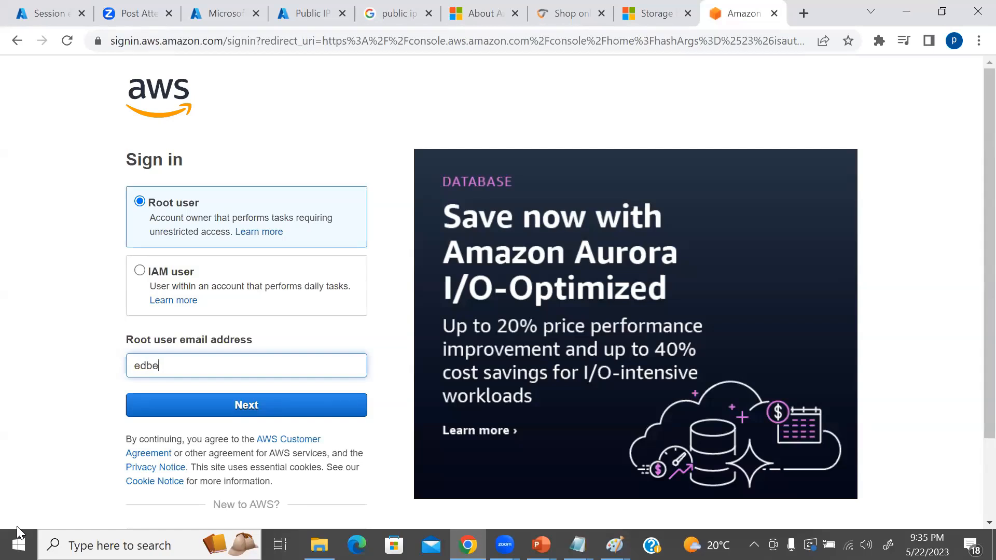
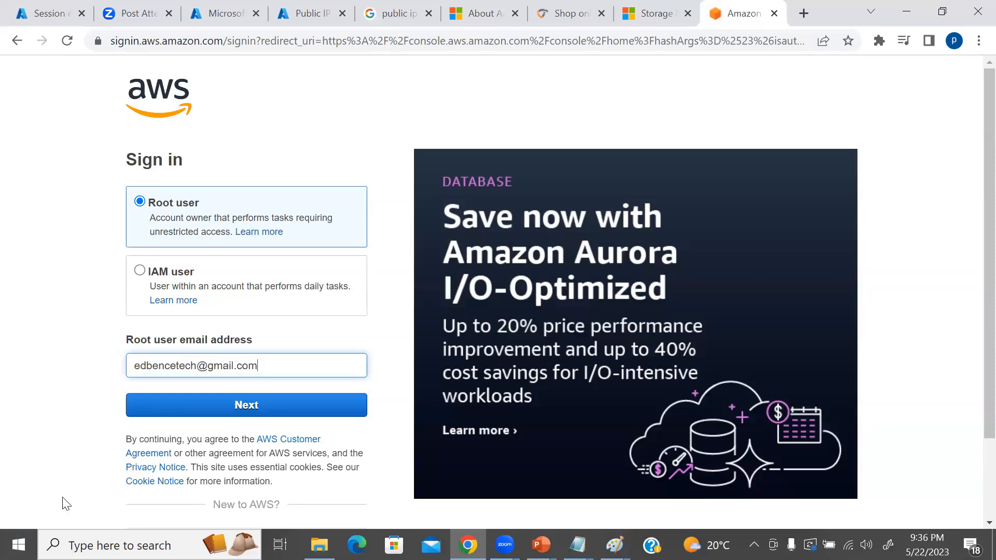
pyautogui.click(211, 413)
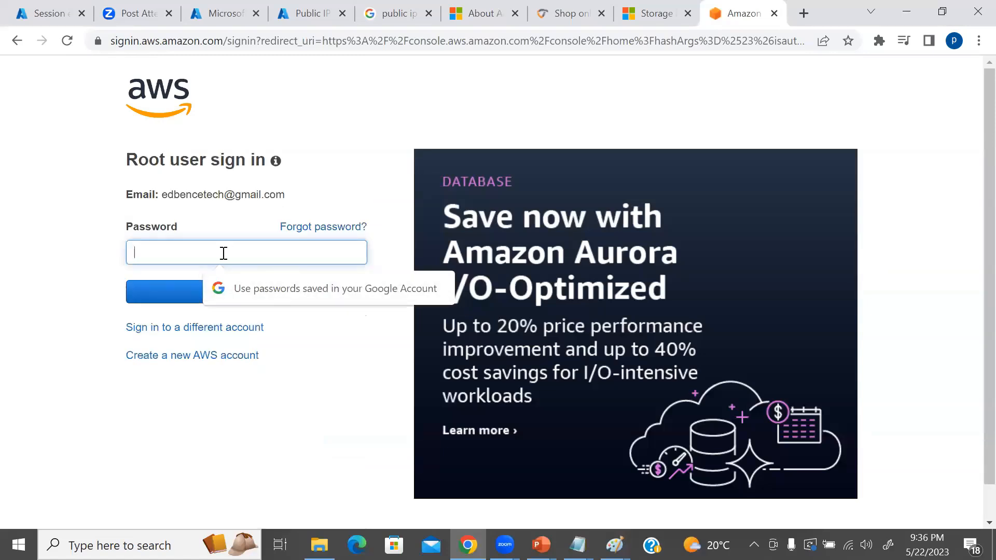
# Enter the root user's account password, sign in to AWS, save the password on this device and accept all cookies.
pyautogui.write('•')
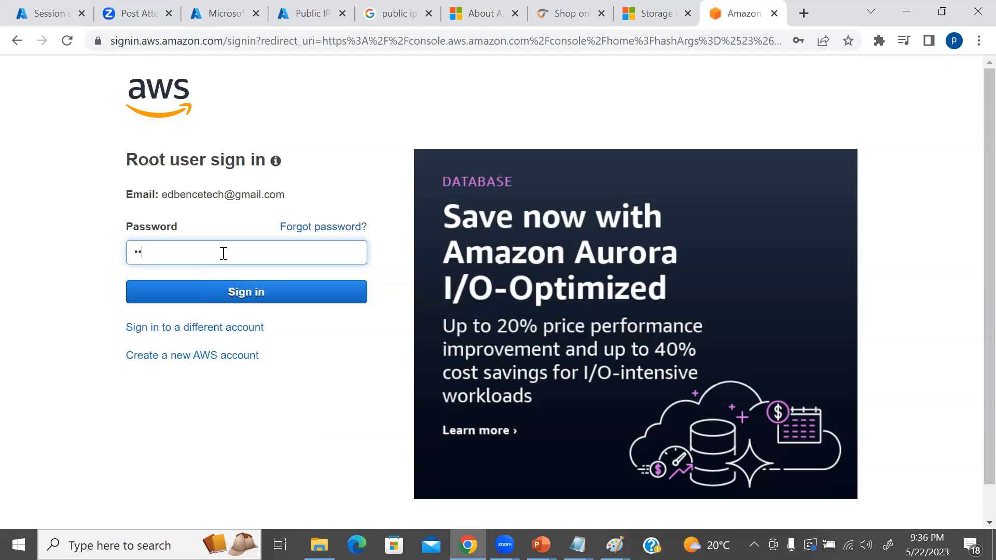
pyautogui.write('••')
pyautogui.click(227, 287)
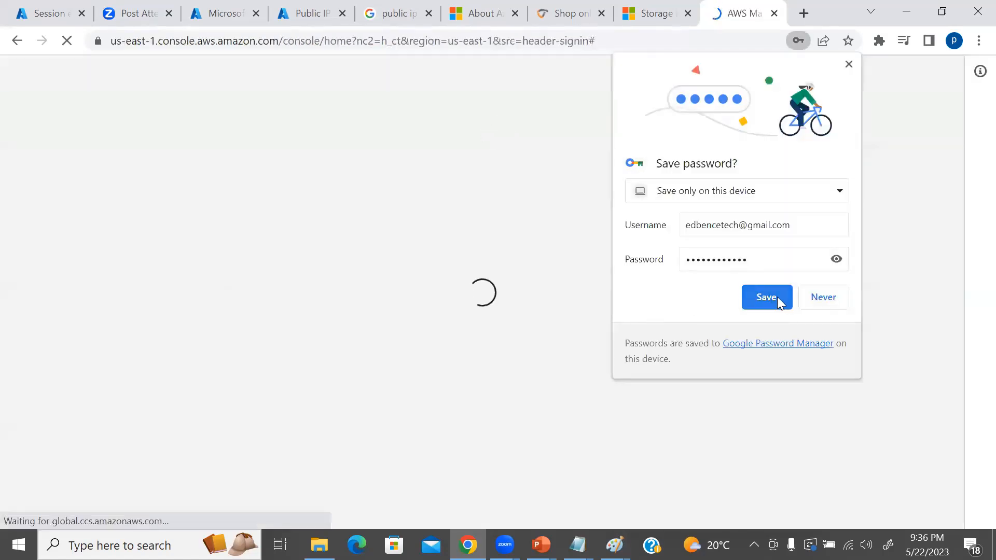
pyautogui.click(767, 297)
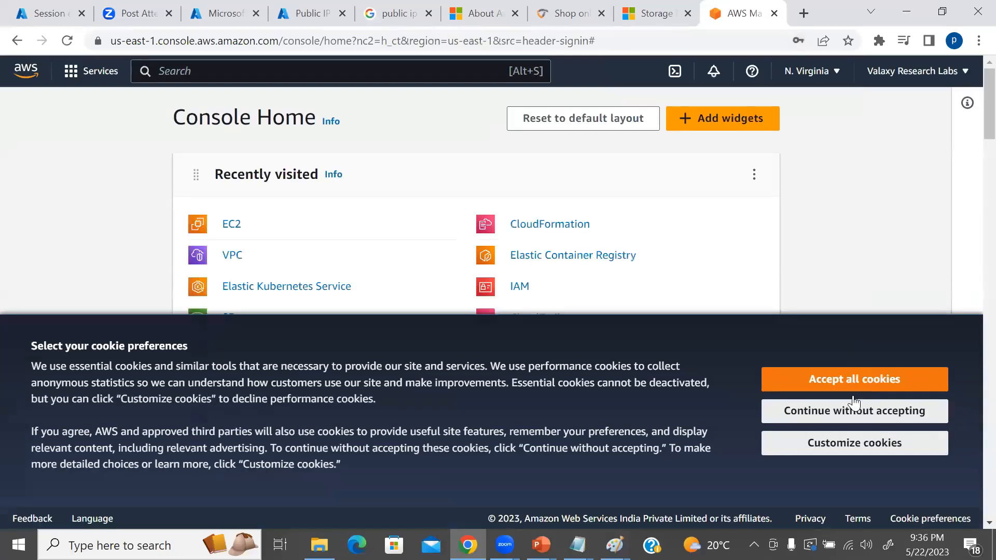
pyautogui.click(851, 381)
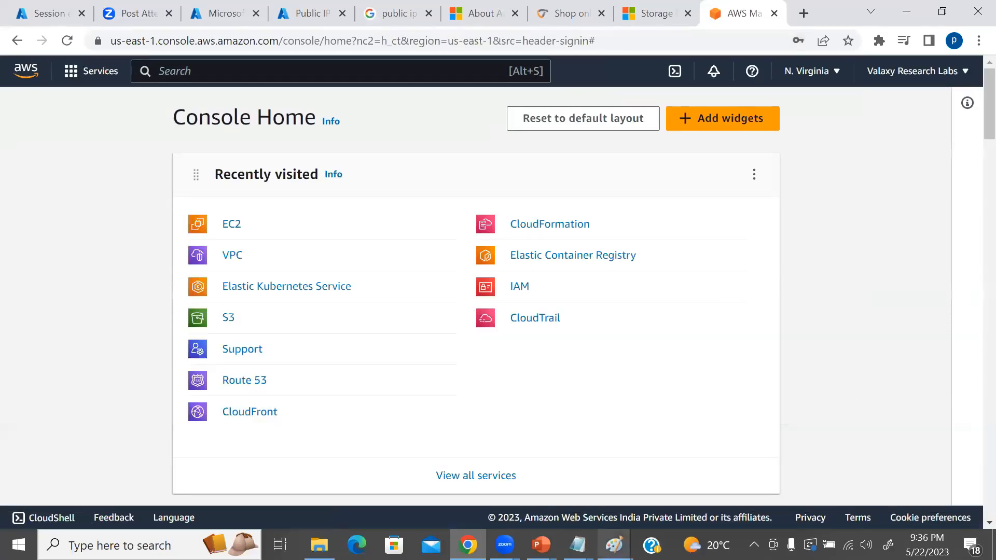
# Revisit the AWS site in the Paint diagram, return to the AWS console in Chrome and open the EC2 instances list.
pyautogui.moveTo(614, 545)
pyautogui.click(685, 490)
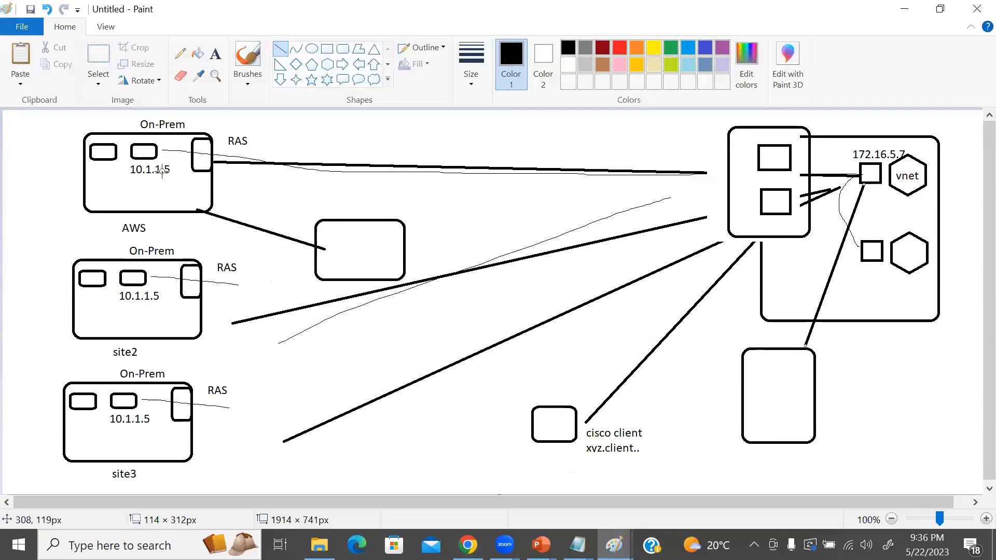
pyautogui.hotkey('alt', 'Tab')
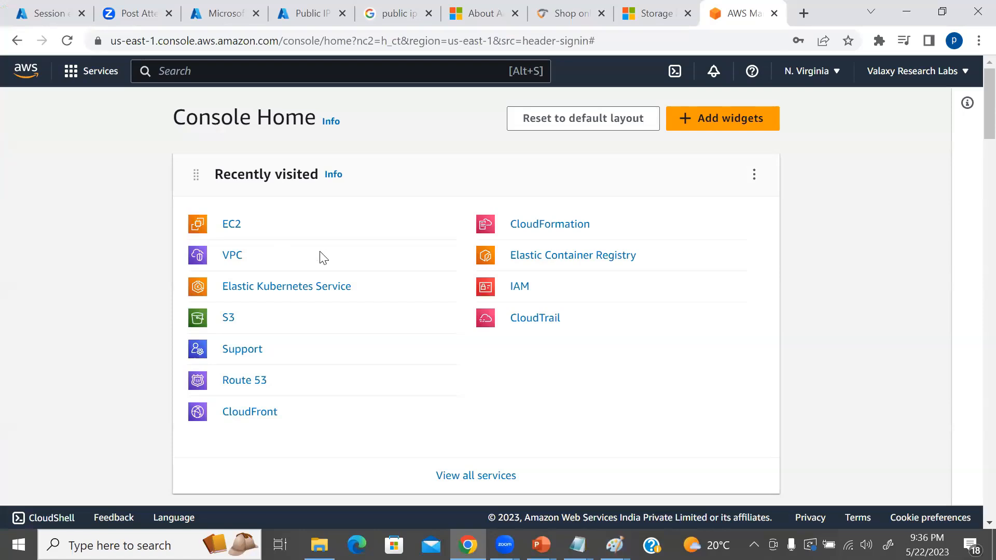
pyautogui.click(234, 226)
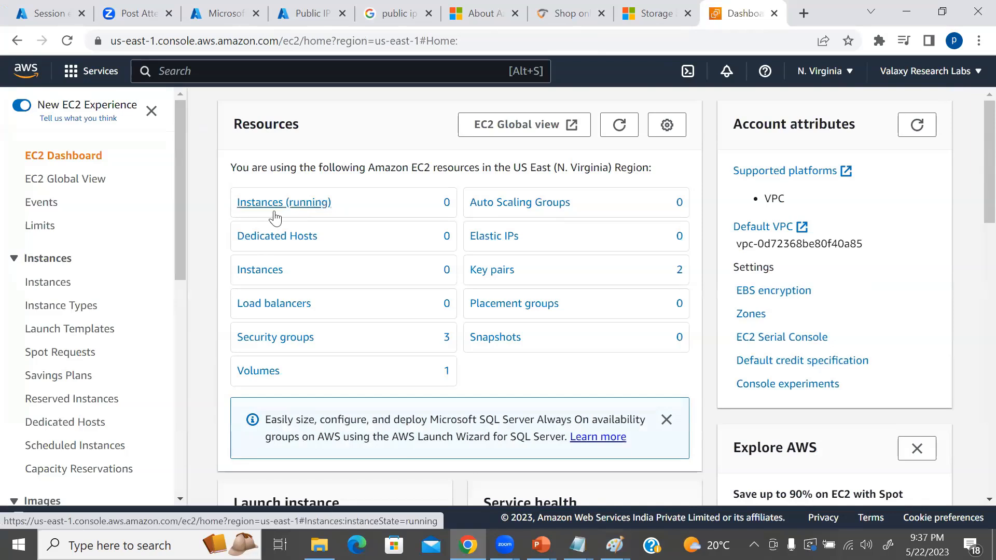
pyautogui.click(49, 286)
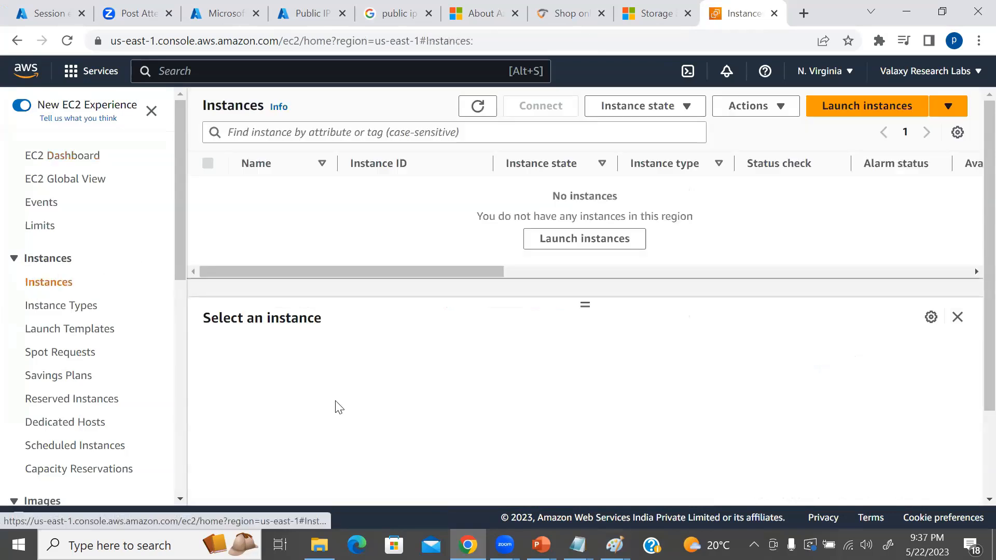
# Check the virtual network gateway's deployment details in Azure, return to the EC2 instances list and look across its columns.
pyautogui.click(228, 12)
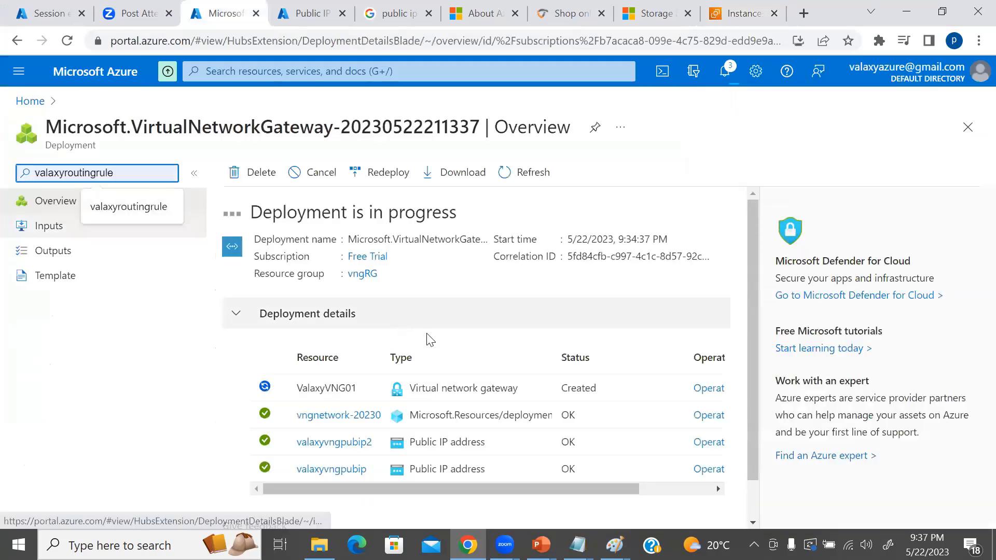
pyautogui.scroll(-1, 427, 335)
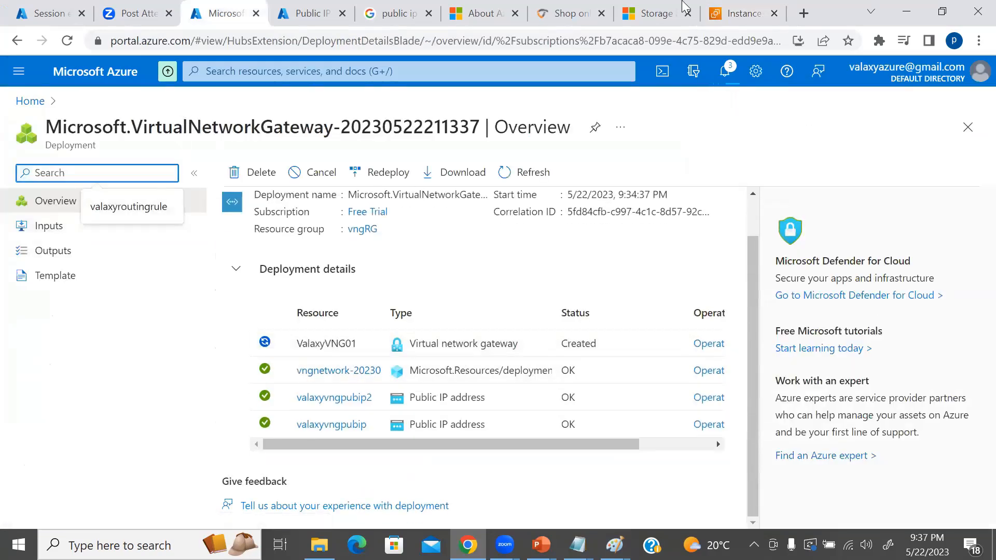
pyautogui.click(731, 9)
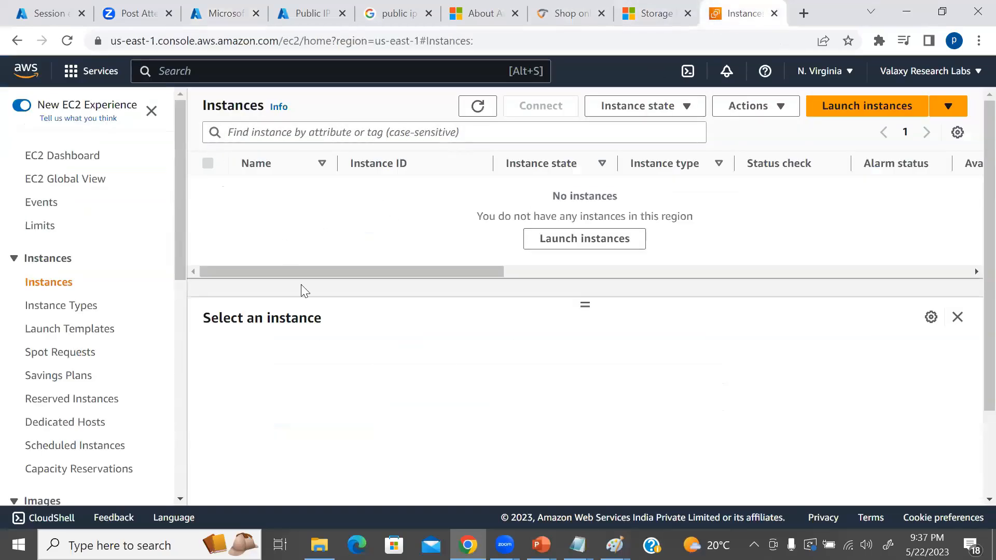
pyautogui.moveTo(313, 274); pyautogui.dragTo(327, 294)
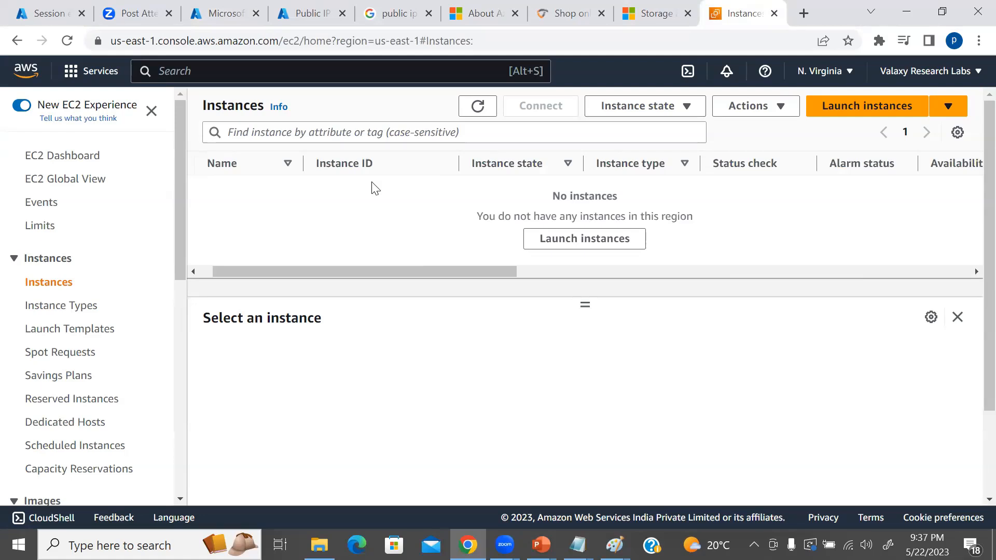
# Start launching a new EC2 instance and name it RASServer.
pyautogui.click(867, 105)
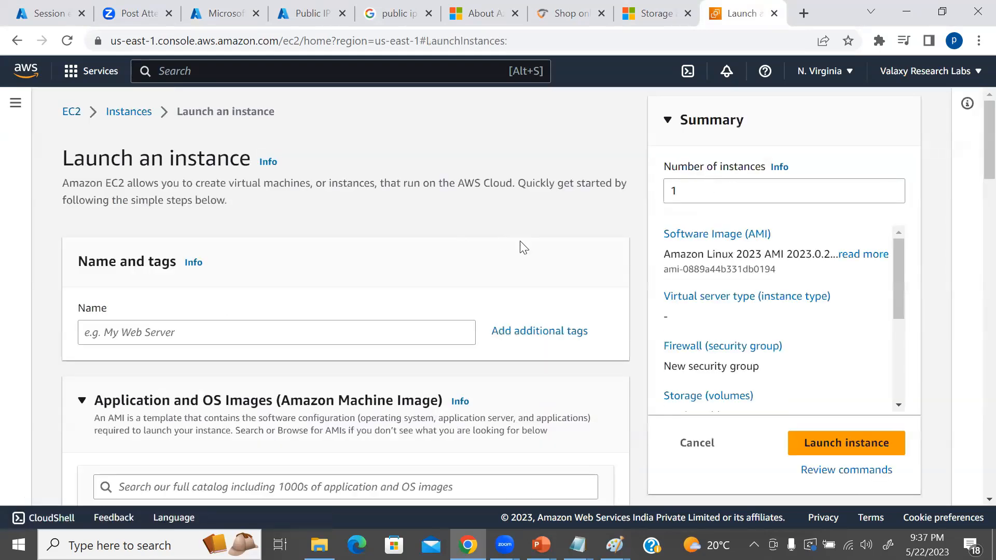
pyautogui.scroll(-1, 521, 244)
pyautogui.click(136, 254)
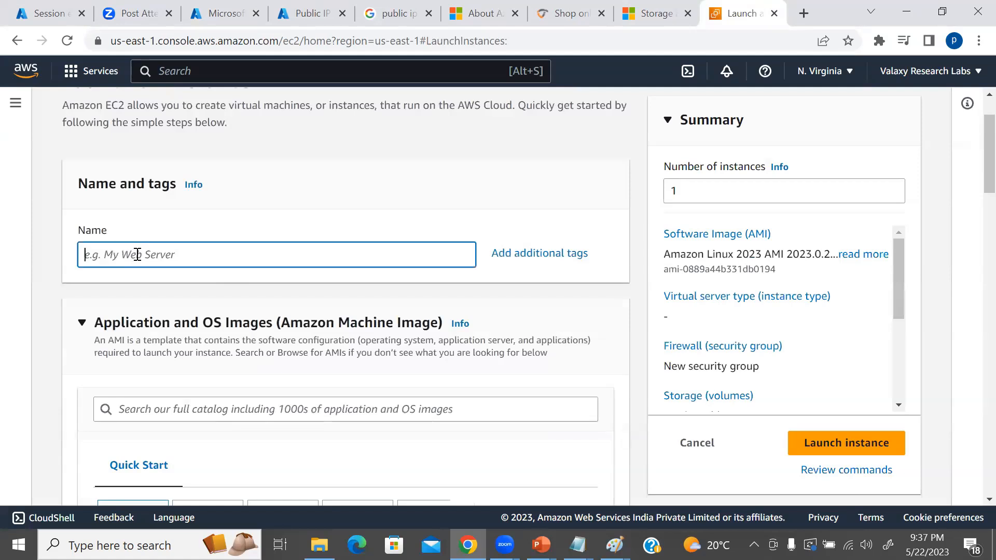
pyautogui.write('RASServer')
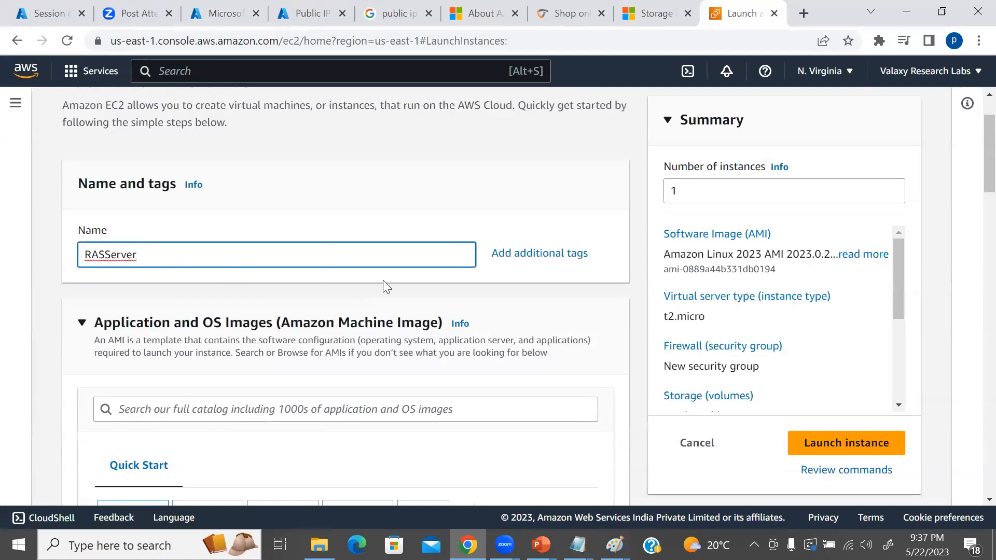
# Set the instance type of the new EC2 instance to t2.large.
pyautogui.scroll(-1, 383, 283)
pyautogui.scroll(-3, 391, 291)
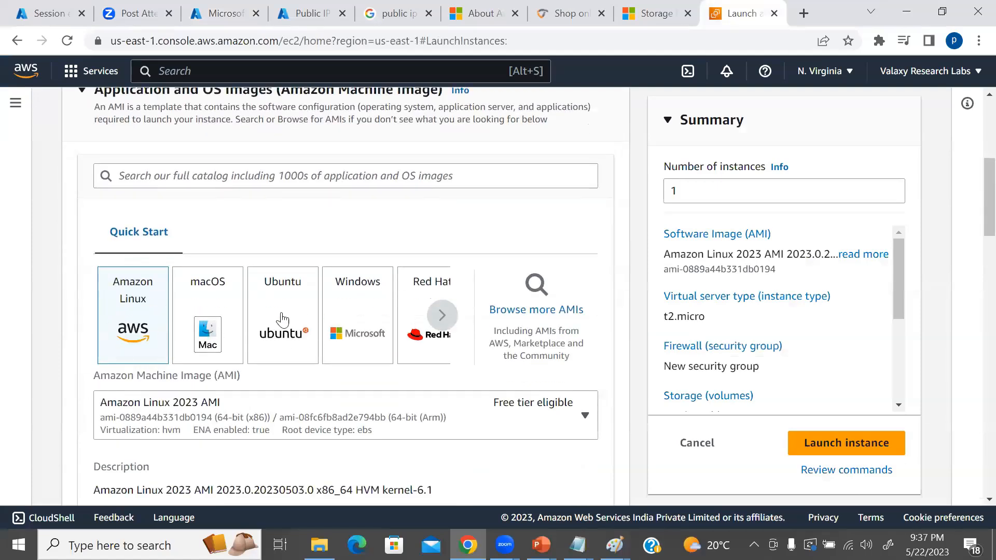
pyautogui.scroll(-4, 249, 324)
pyautogui.scroll(-1, 329, 311)
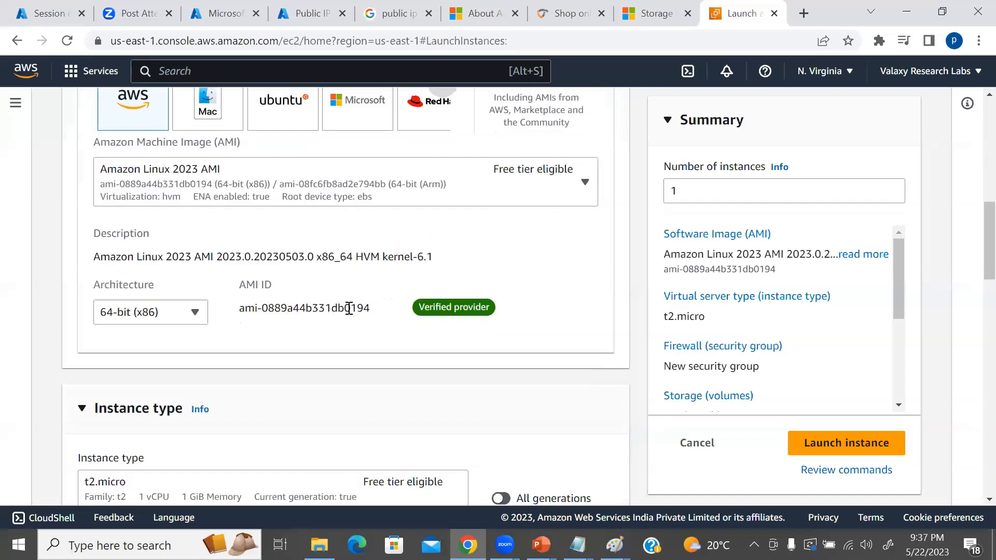
pyautogui.scroll(-3, 318, 306)
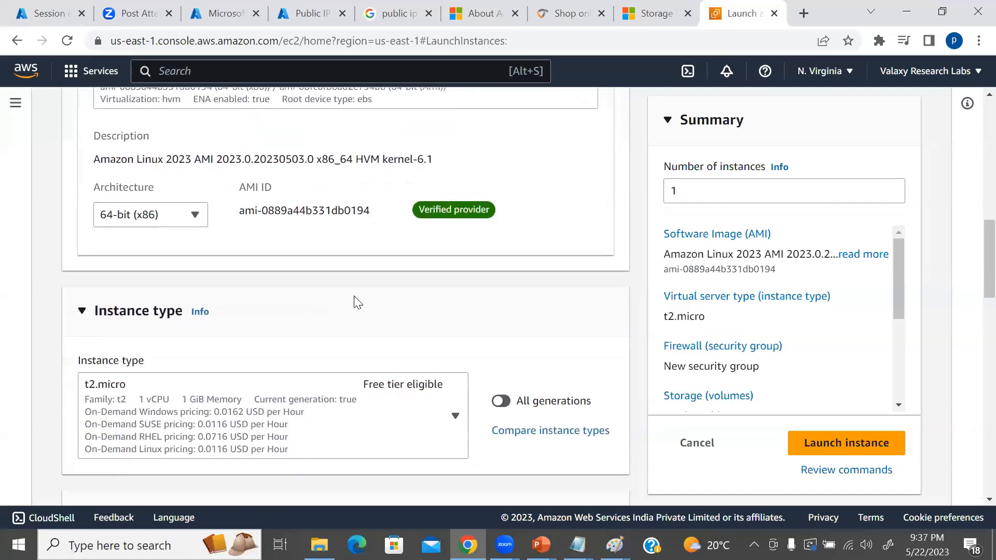
pyautogui.scroll(-3, 390, 307)
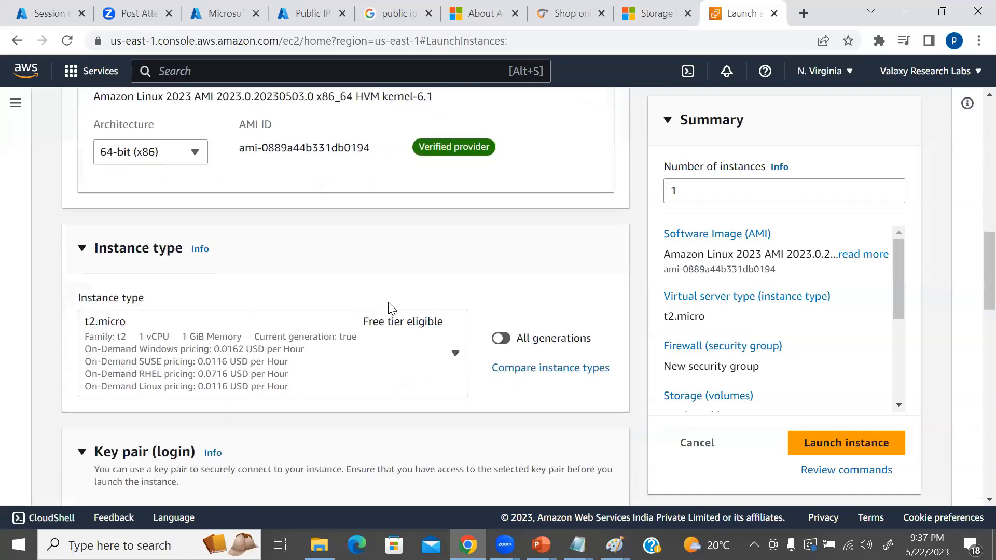
pyautogui.click(455, 204)
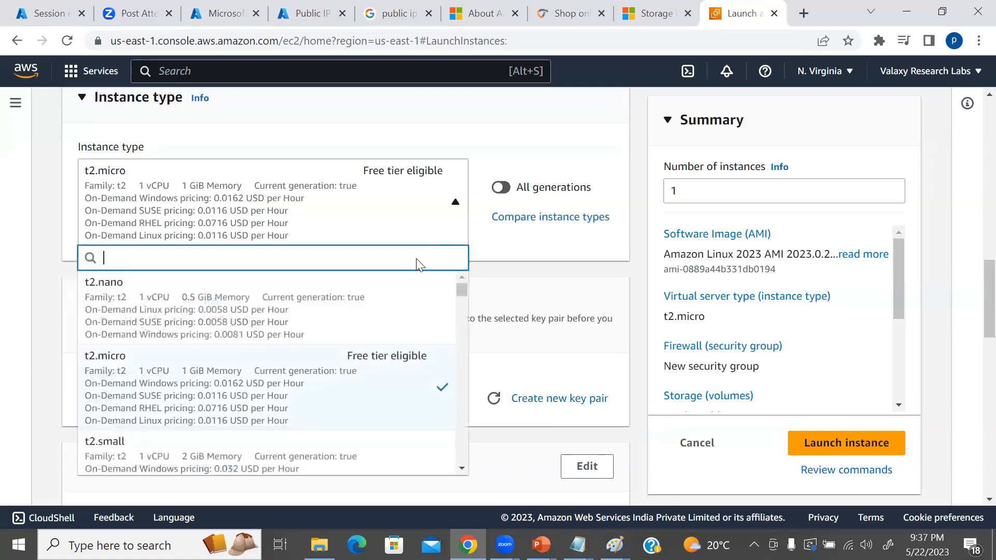
pyautogui.scroll(-3, 328, 374)
pyautogui.scroll(-1, 335, 372)
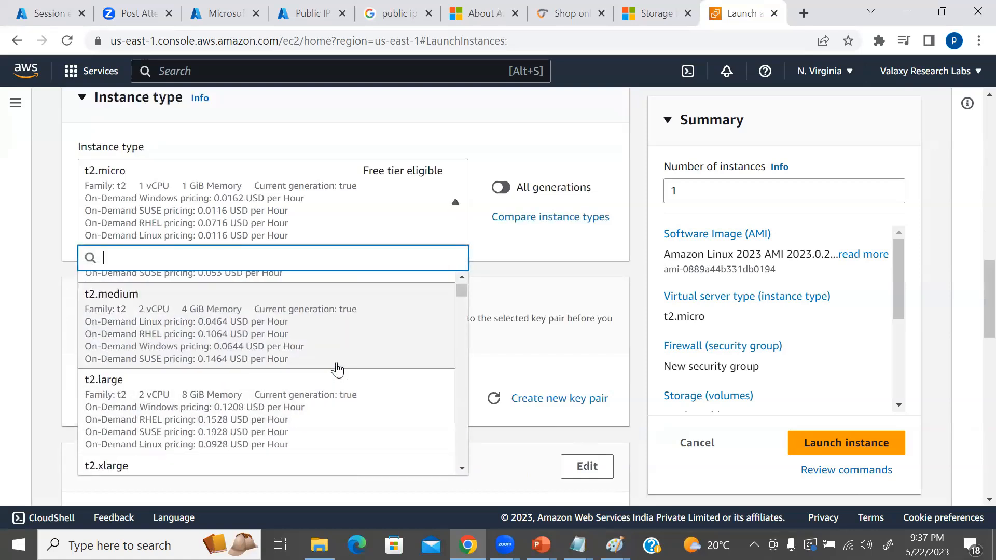
pyautogui.scroll(-1, 337, 371)
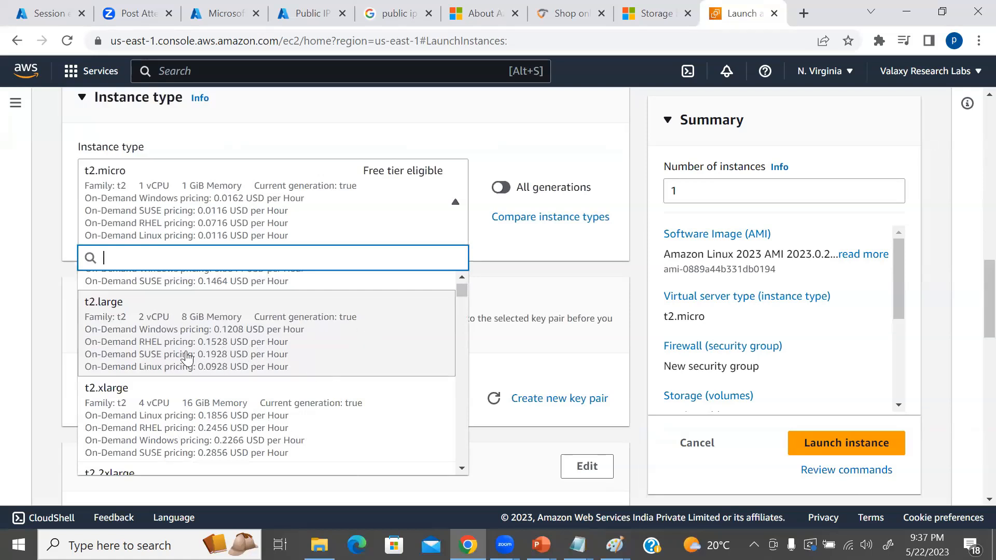
pyautogui.click(237, 330)
# Set up a new login key pair named azureras, keeping the RSA type and .pem private key format.
pyautogui.scroll(1, 427, 285)
pyautogui.scroll(2, 433, 289)
pyautogui.scroll(-4, 452, 293)
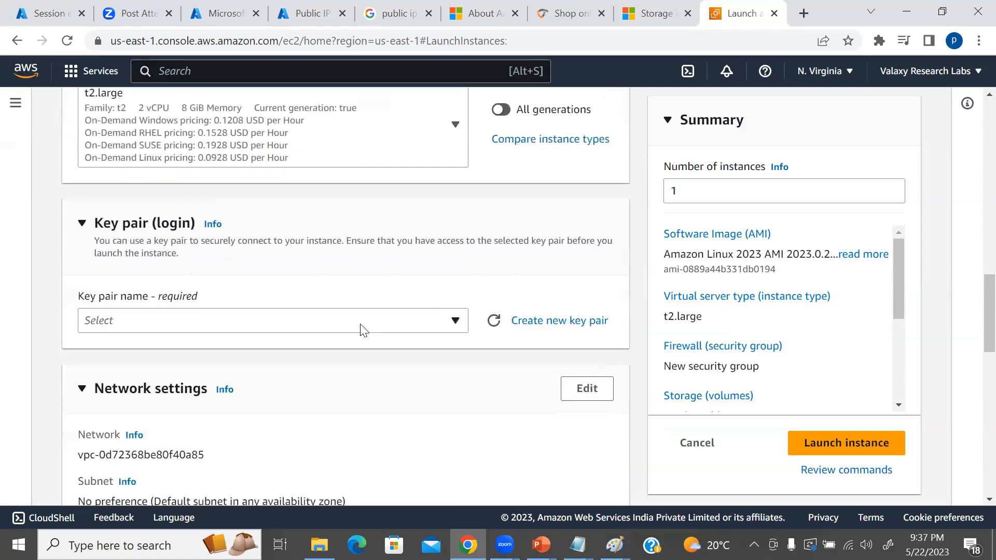
pyautogui.click(362, 330)
pyautogui.click(363, 327)
pyautogui.click(559, 322)
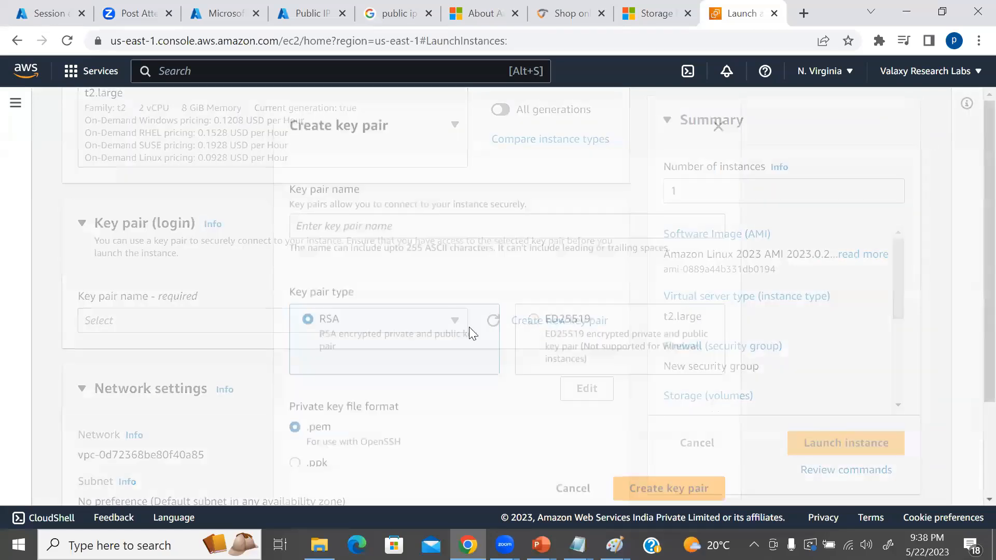
pyautogui.click(371, 225)
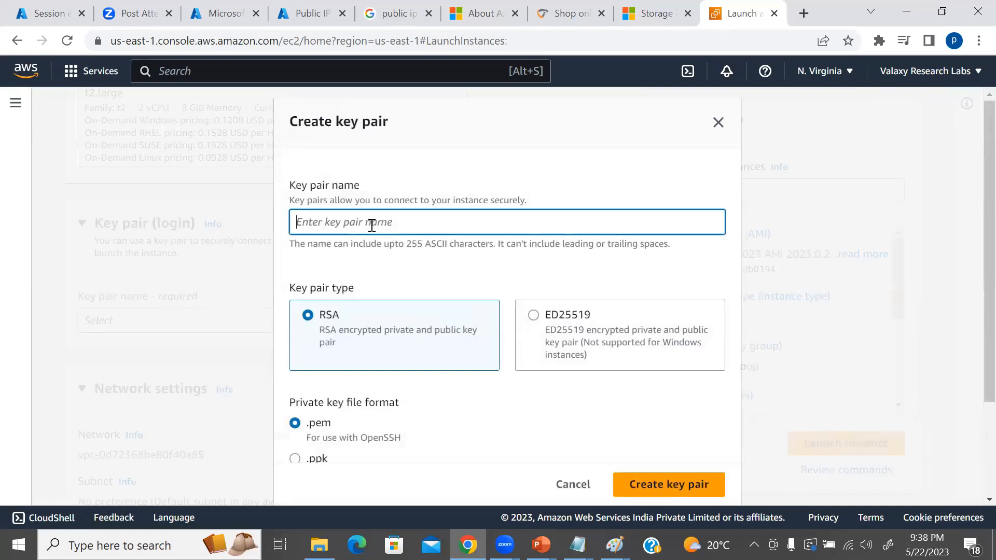
pyautogui.write('windows')
pyautogui.press('BackSpace')
pyautogui.press('BackSpace')
pyautogui.press('BackSpace')
pyautogui.press('BackSpace')
pyautogui.press('BackSpace')
pyautogui.press('BackSpace')
pyautogui.write('azu')
pyautogui.scroll(-3, 502, 309)
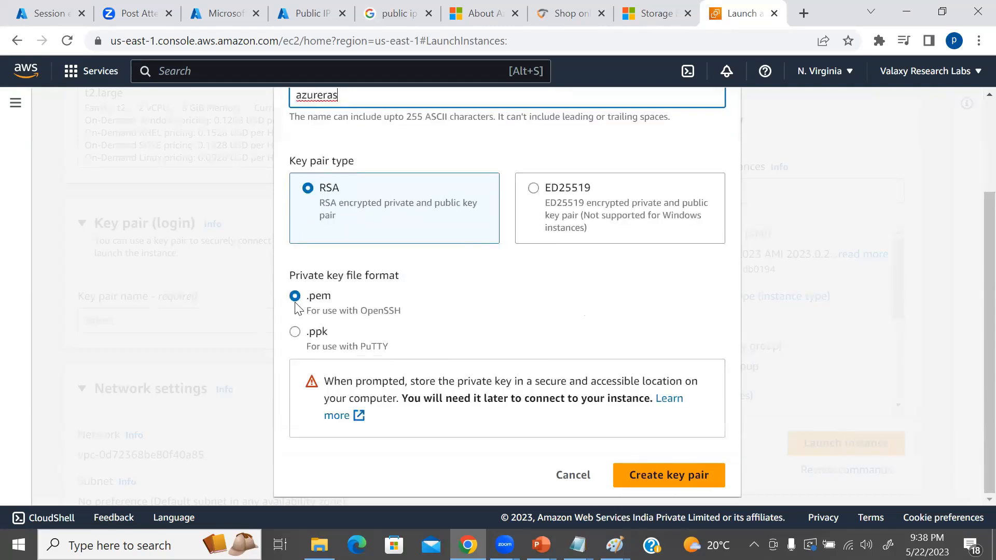
# Create the key pair and save its private key file as azureras.pem in the D-drive folder.
pyautogui.click(686, 474)
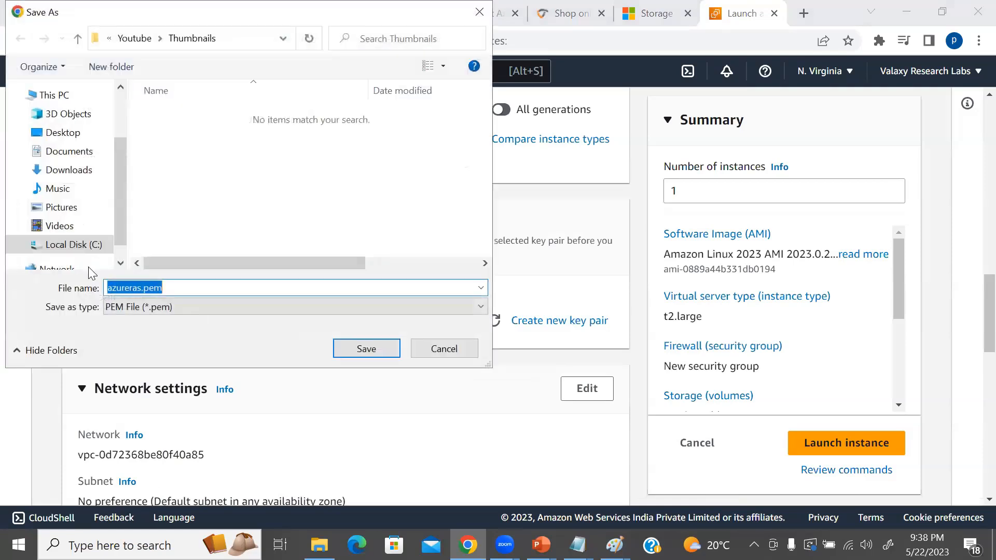
pyautogui.scroll(2, 98, 184)
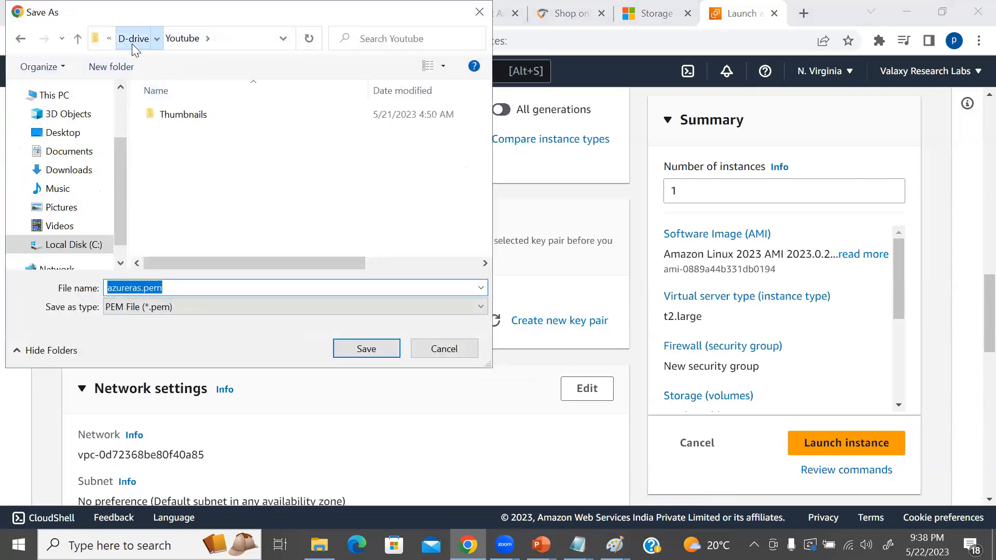
pyautogui.click(132, 39)
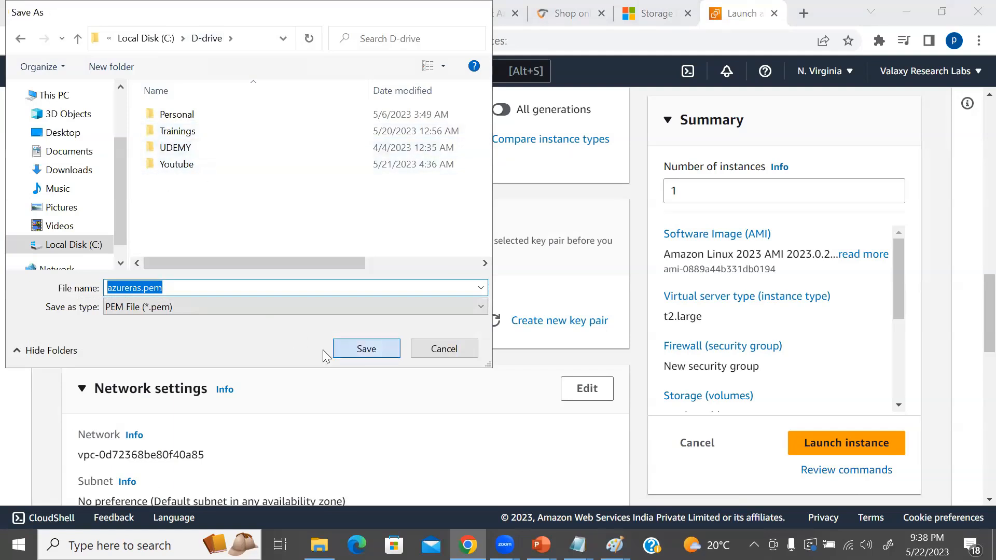
pyautogui.click(343, 348)
# Check the instance's network and storage settings, then switch its quick start operating system image to Windows.
pyautogui.scroll(-5, 407, 345)
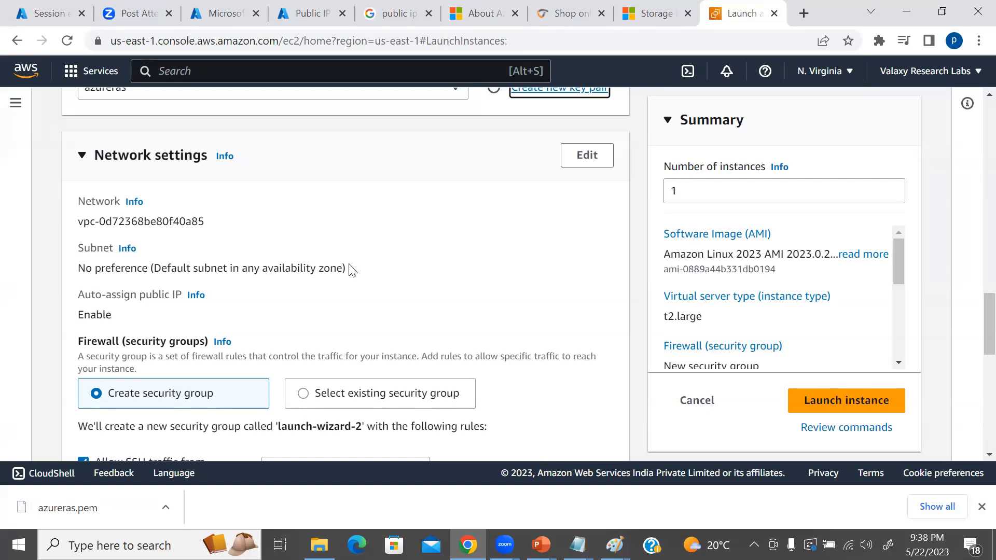
pyautogui.scroll(-1, 377, 271)
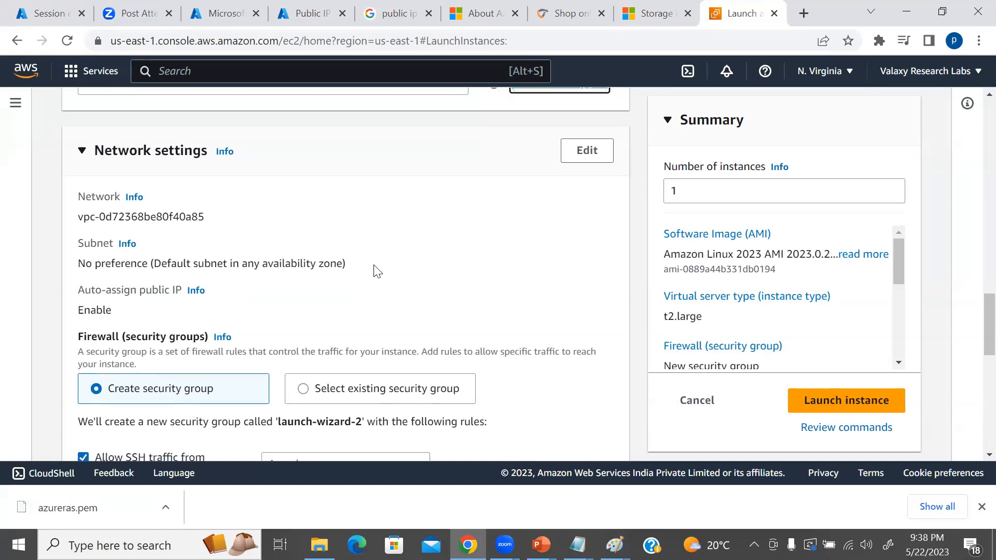
pyautogui.scroll(-3, 377, 272)
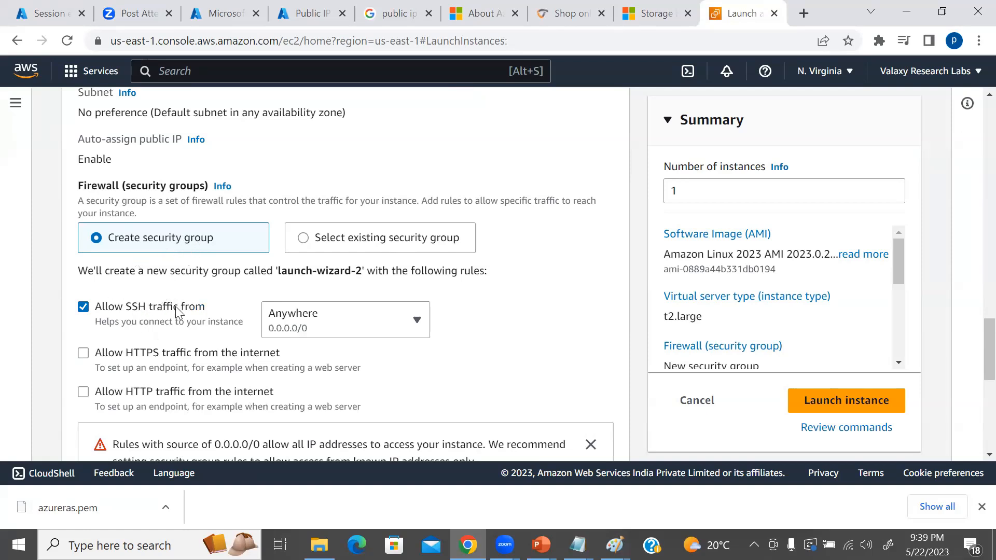
pyautogui.scroll(-1, 434, 318)
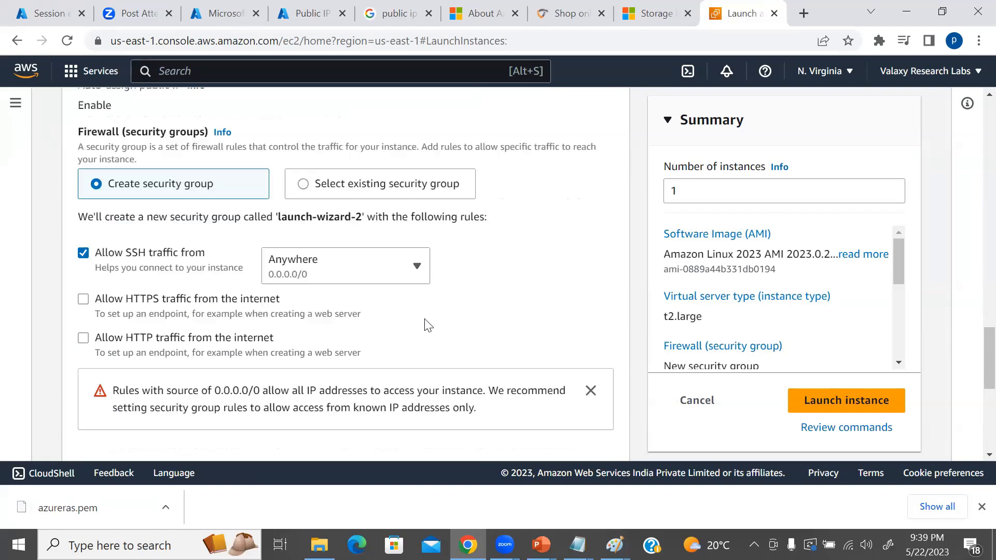
pyautogui.scroll(-5, 460, 283)
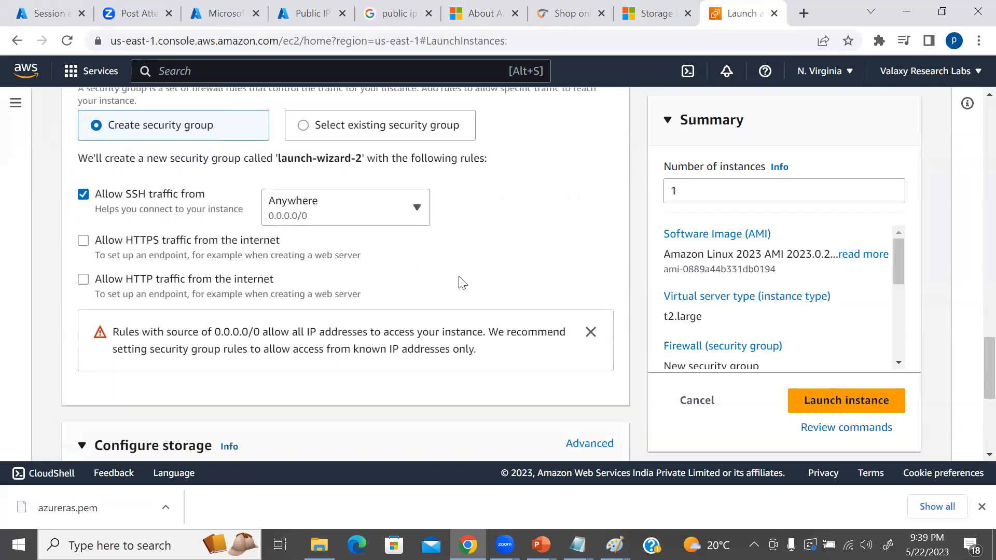
pyautogui.scroll(1, 429, 294)
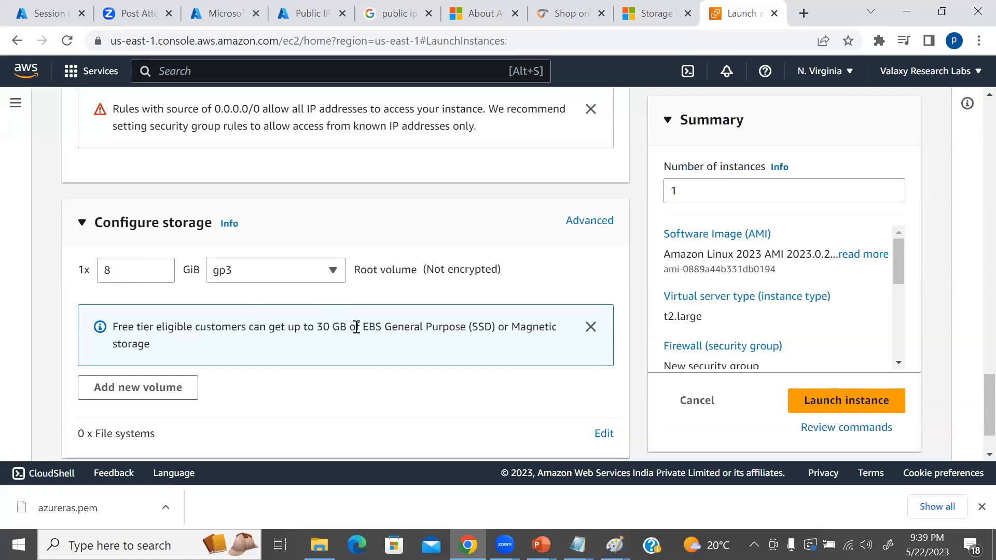
pyautogui.scroll(15, 363, 322)
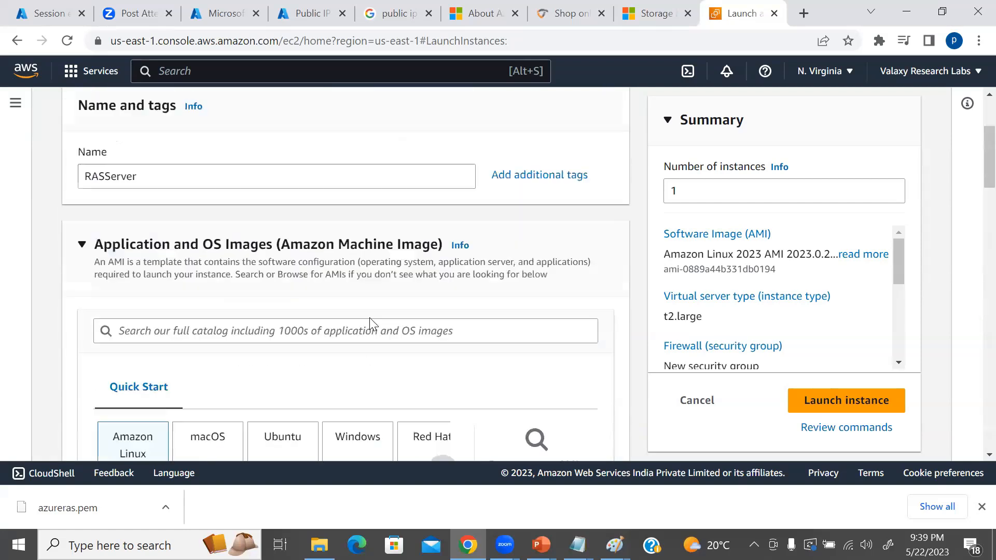
pyautogui.scroll(-6, 372, 325)
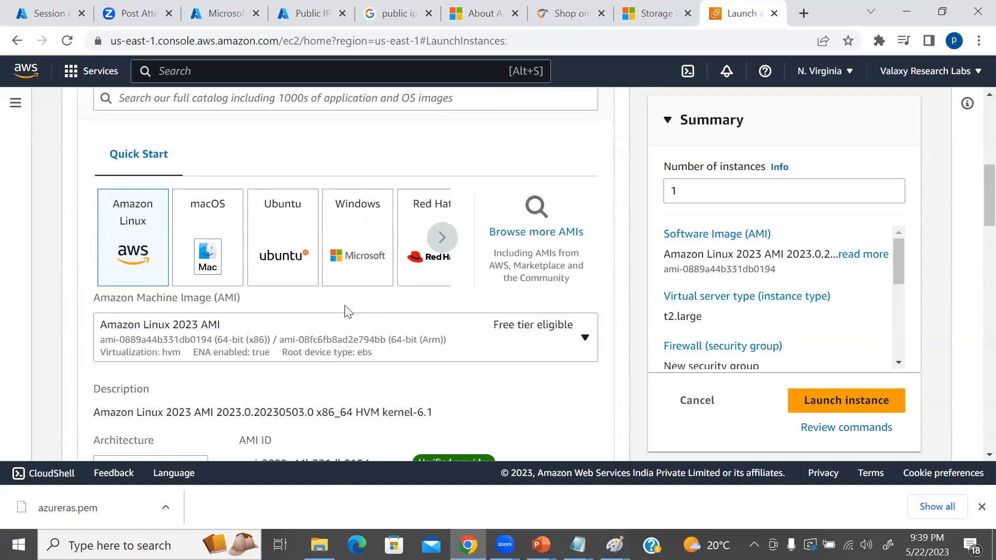
pyautogui.click(447, 238)
pyautogui.click(447, 238)
pyautogui.click(448, 239)
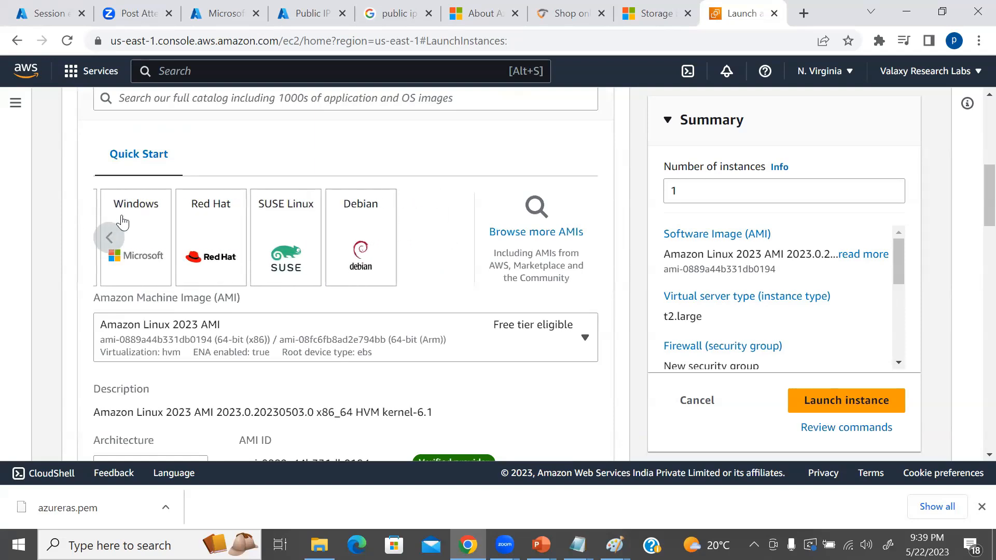
pyautogui.click(123, 222)
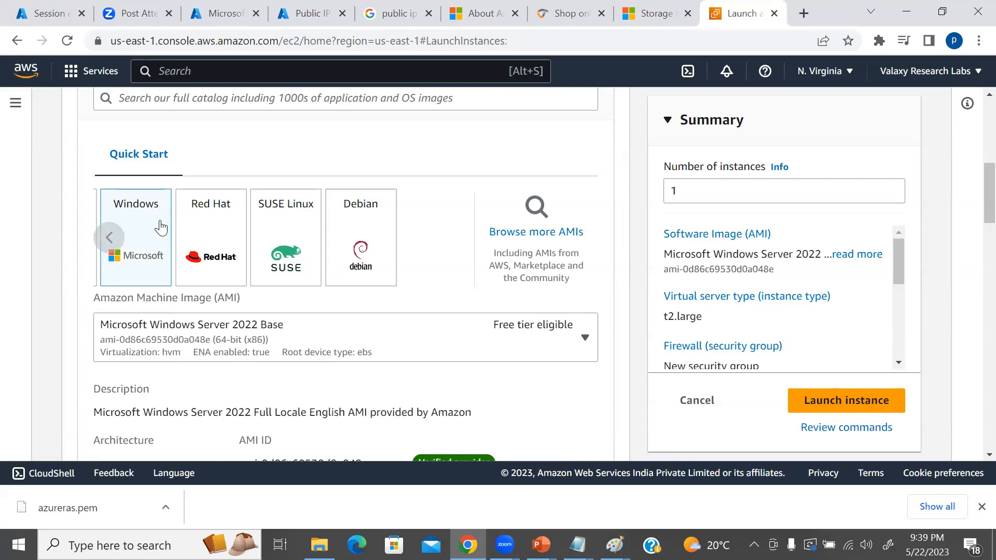
# Choose Microsoft Windows Server 2019 Base as the instance's machine image.
pyautogui.click(307, 351)
pyautogui.click(332, 336)
pyautogui.click(262, 336)
pyautogui.scroll(-1, 306, 275)
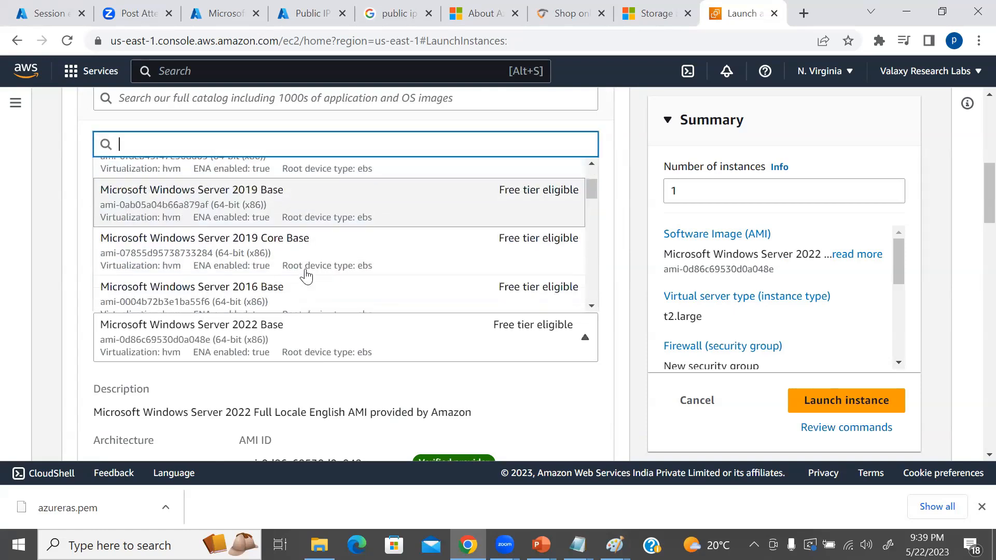
pyautogui.click(275, 206)
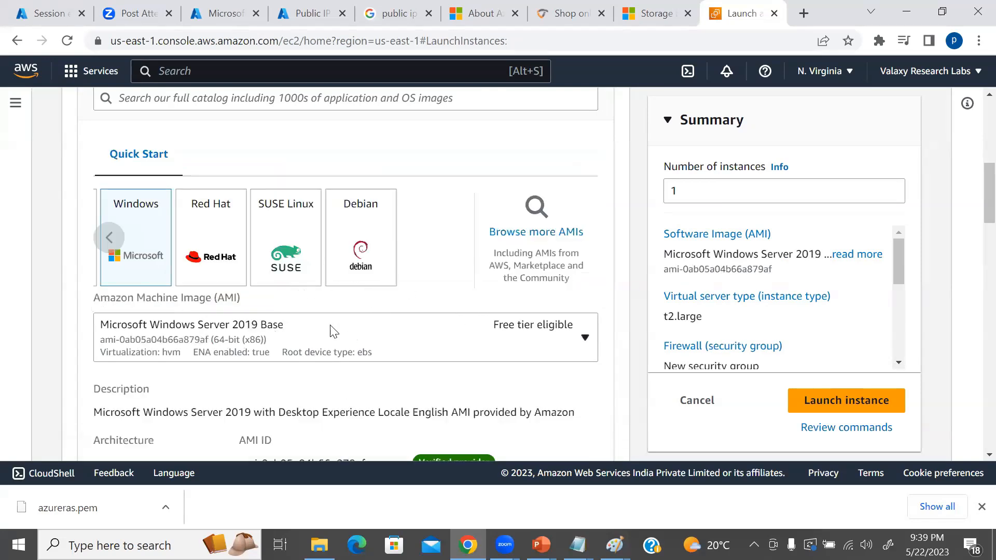
# Review the instance's network, firewall, storage and advanced settings, and switch to the network diagram in Paint.
pyautogui.scroll(-8, 381, 321)
pyautogui.scroll(-3, 392, 320)
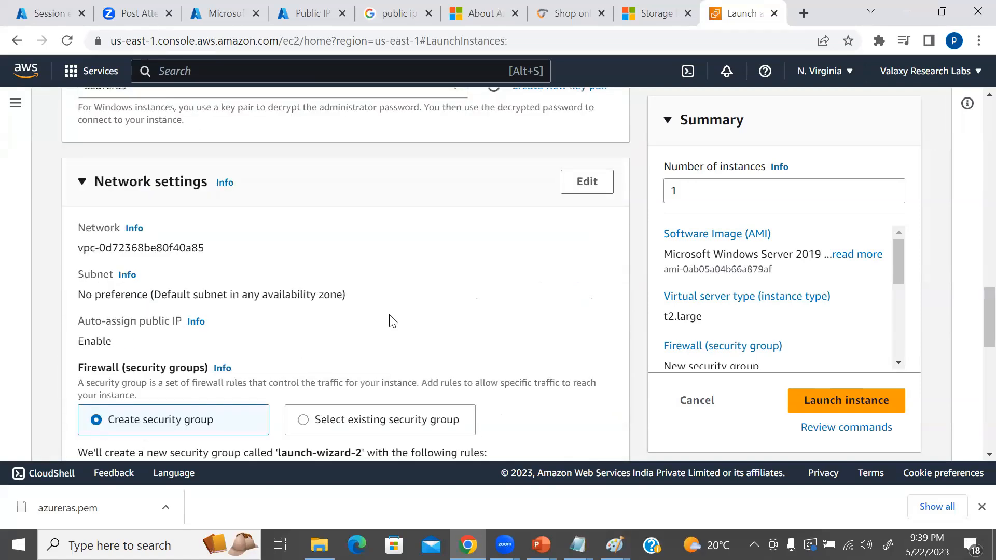
pyautogui.scroll(-4, 393, 321)
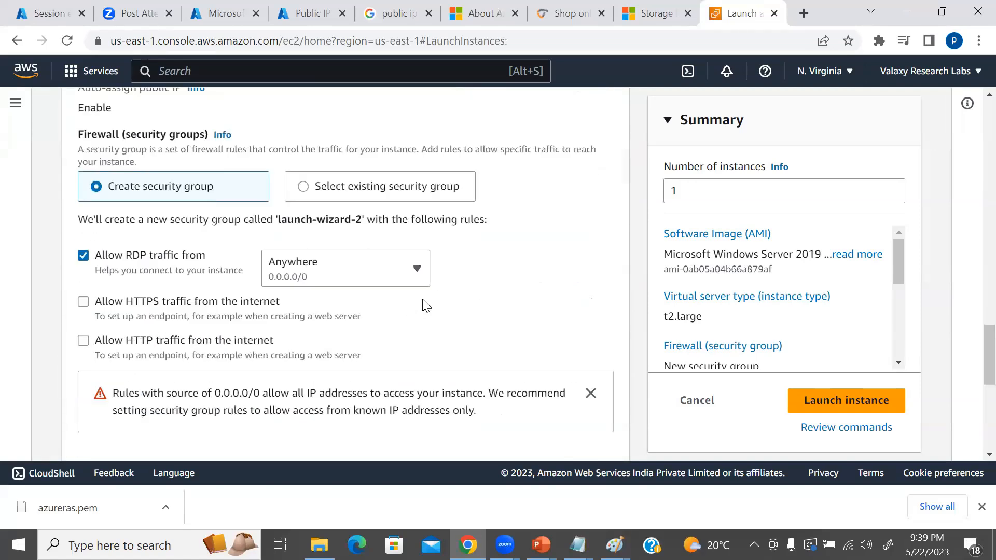
pyautogui.scroll(-7, 426, 306)
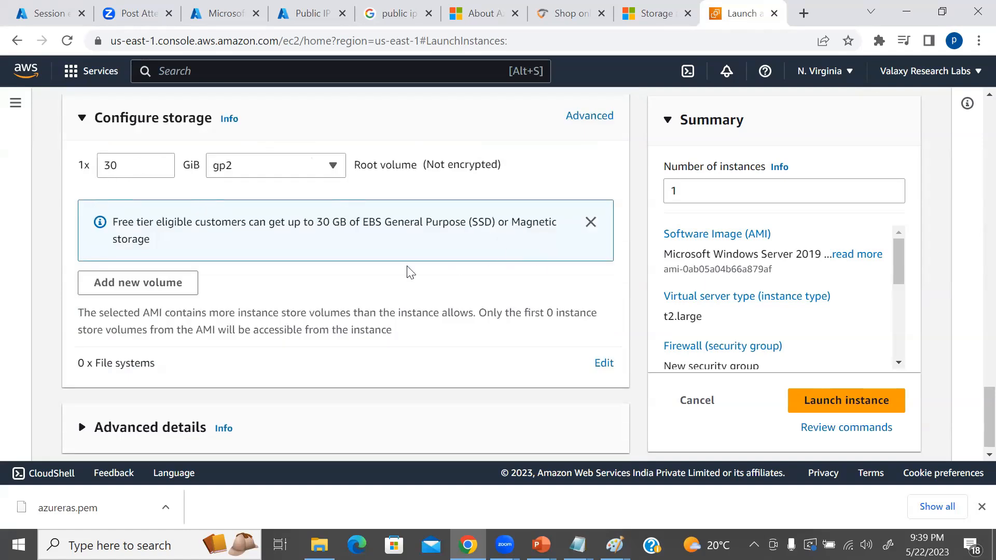
pyautogui.scroll(-1, 410, 272)
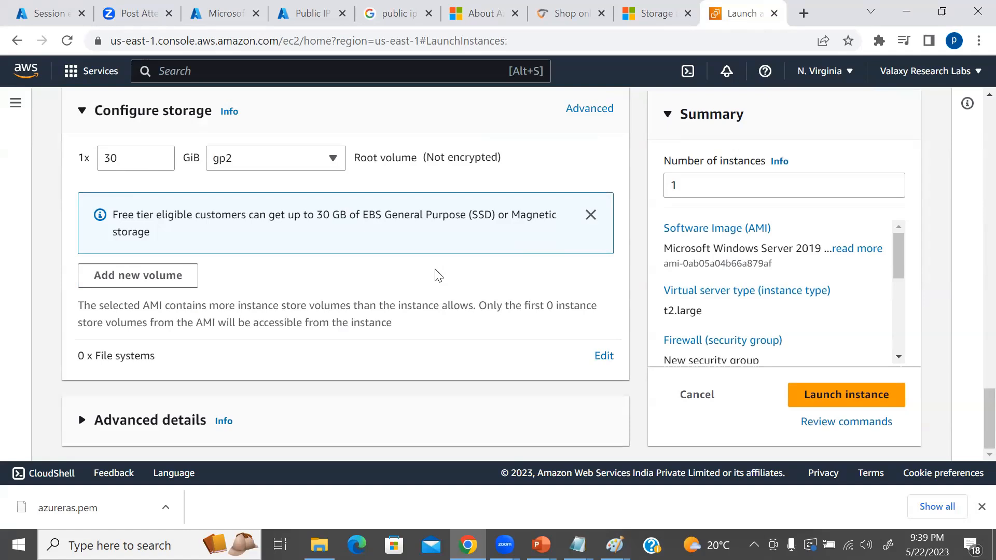
pyautogui.click(84, 420)
pyautogui.scroll(-13, 341, 352)
pyautogui.scroll(-20, 342, 352)
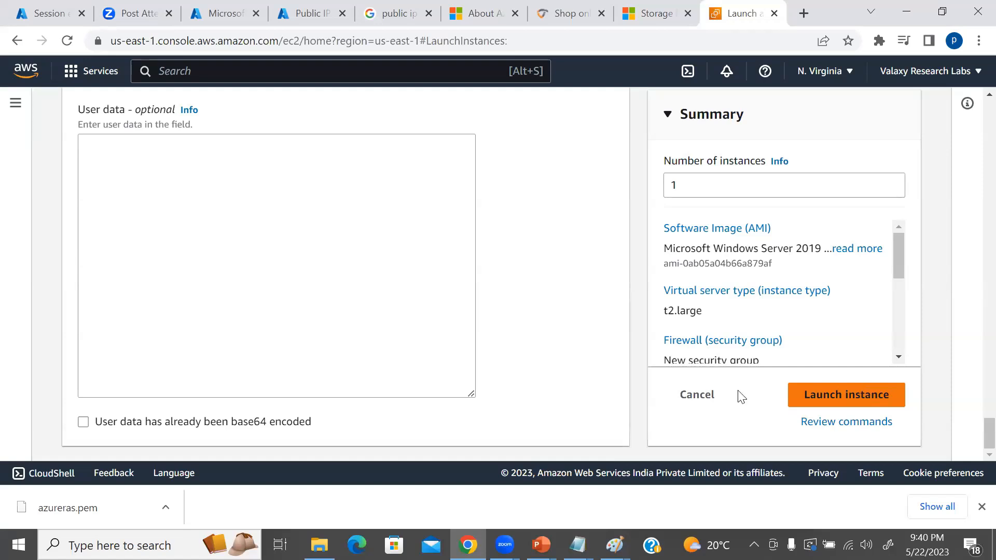
pyautogui.click(615, 544)
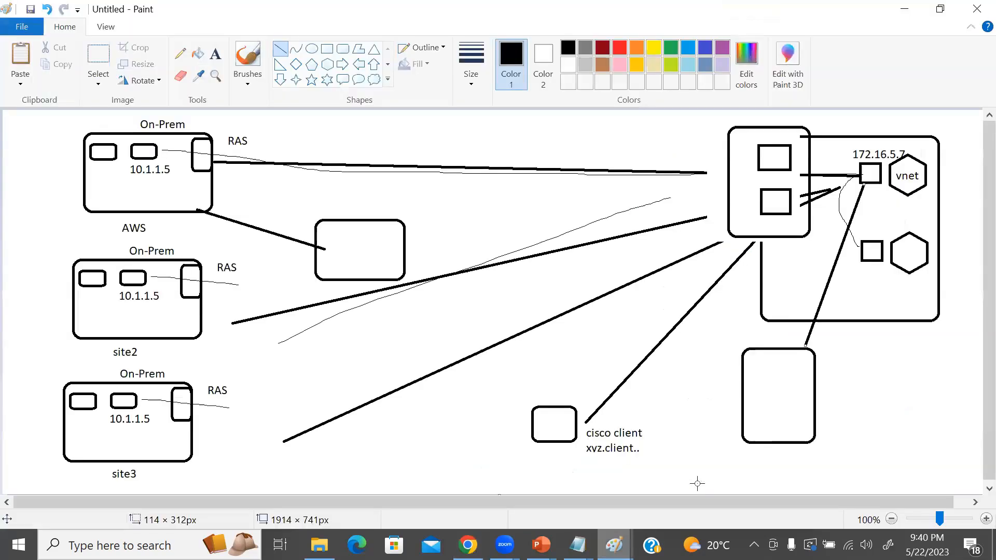
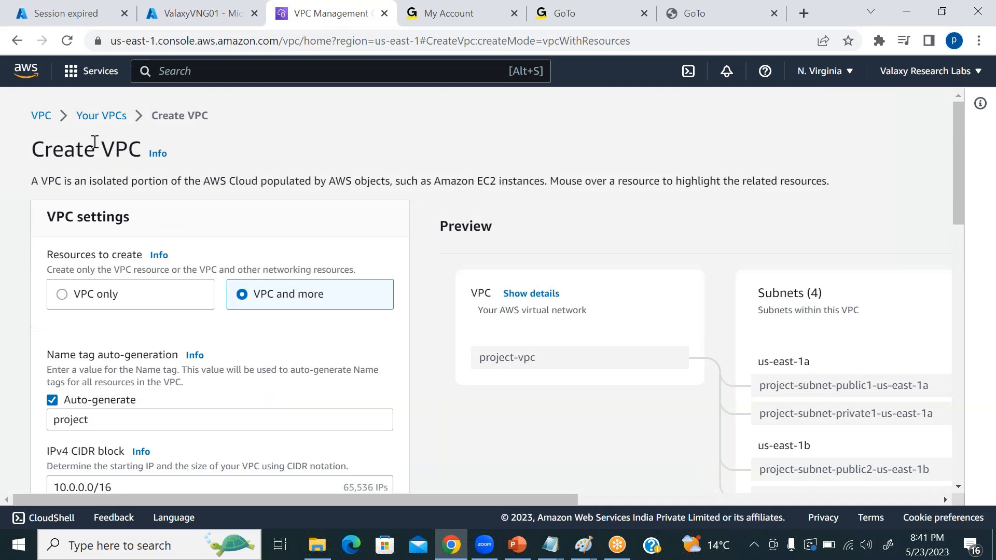
# Leave the VPC creation form, go to the running EC2 instances and start launching a new instance.
pyautogui.click(43, 119)
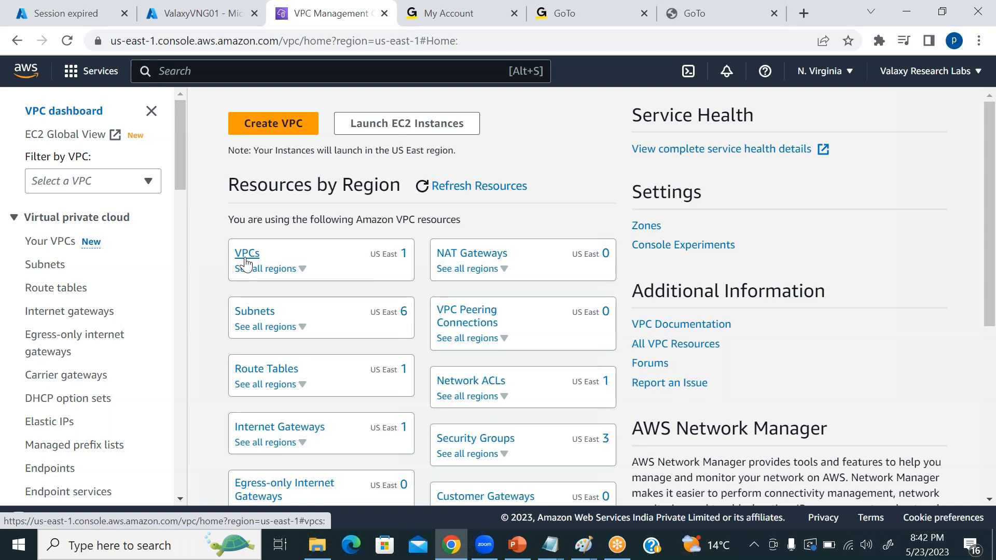
pyautogui.click(94, 68)
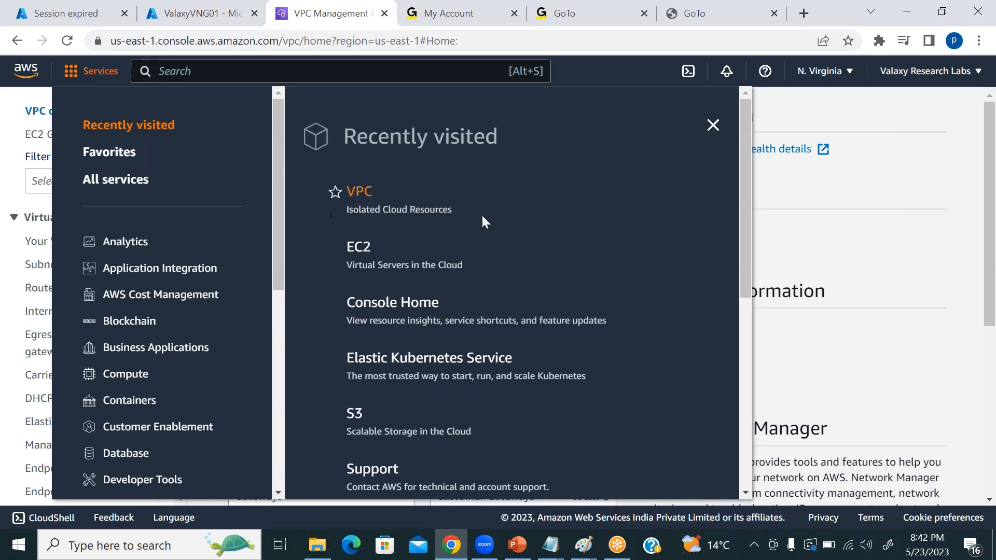
pyautogui.click(363, 255)
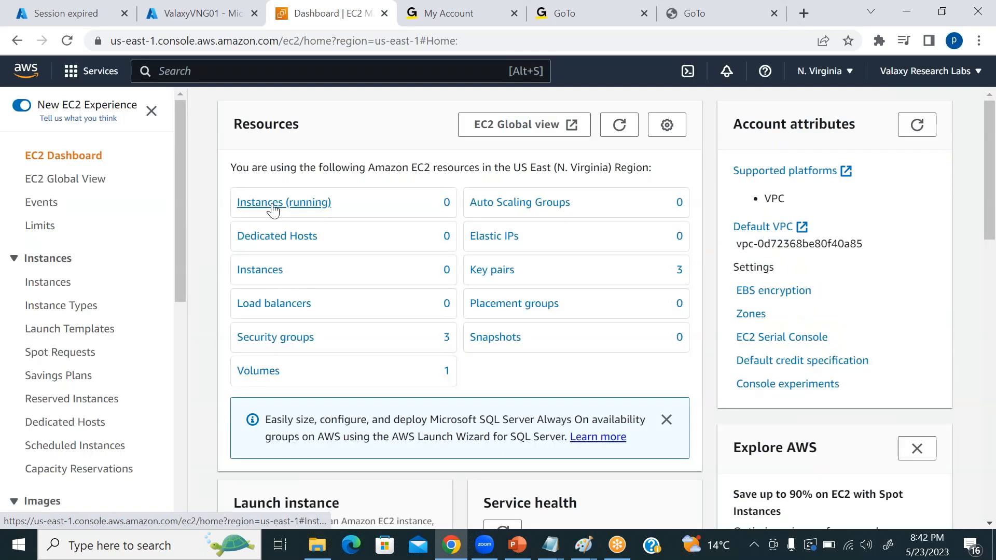
pyautogui.click(269, 202)
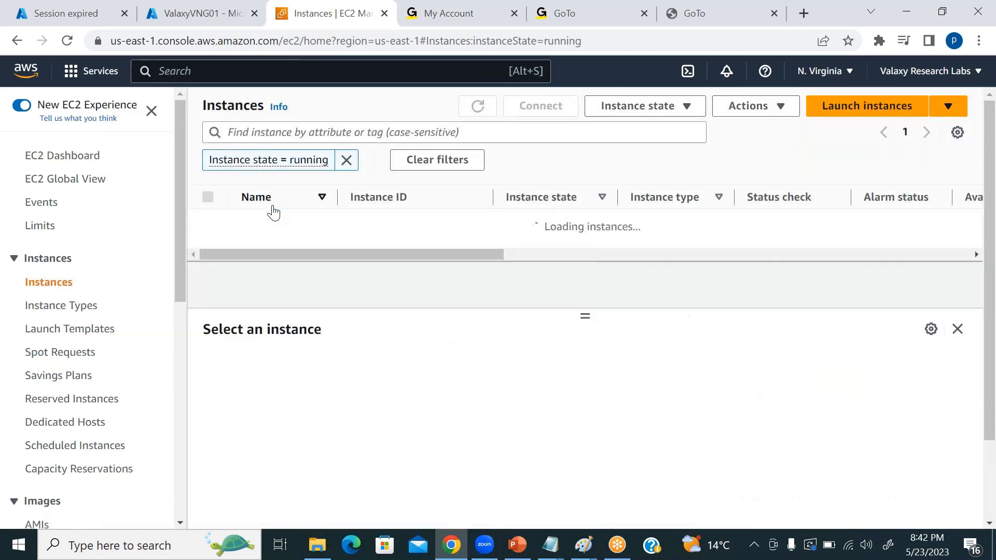
pyautogui.click(872, 104)
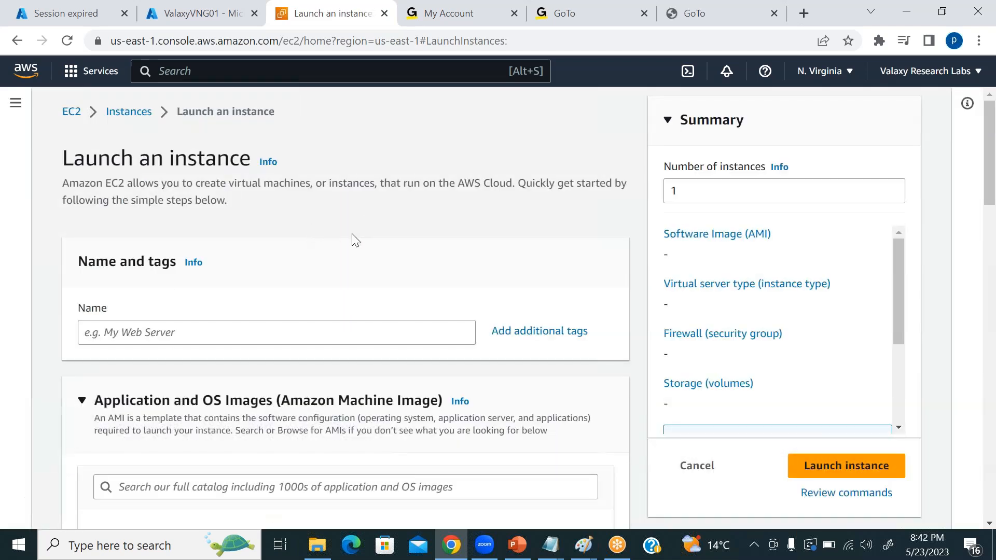
# Name the new instance AWSRouteServer.
pyautogui.scroll(-1, 133, 291)
pyautogui.click(141, 254)
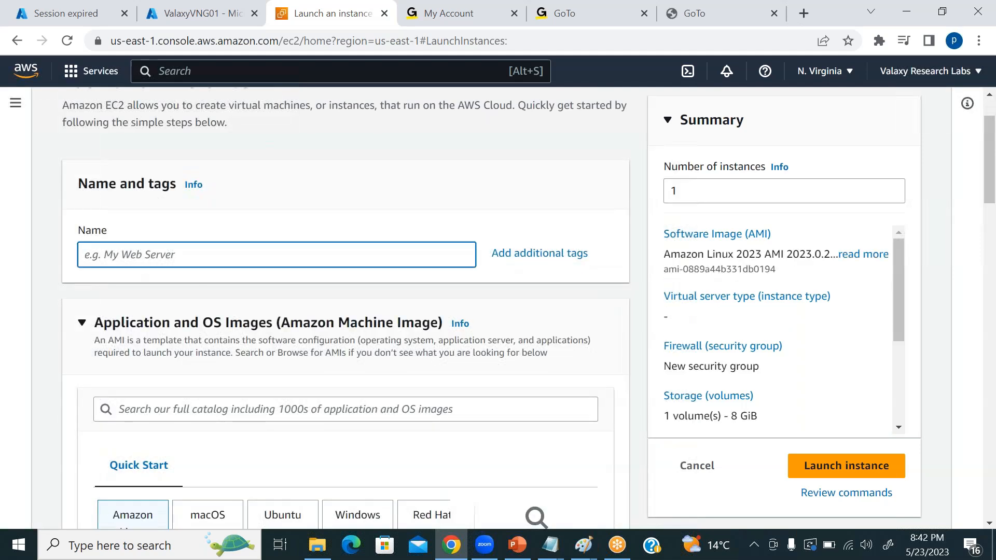
pyautogui.write('AWSRouteS')
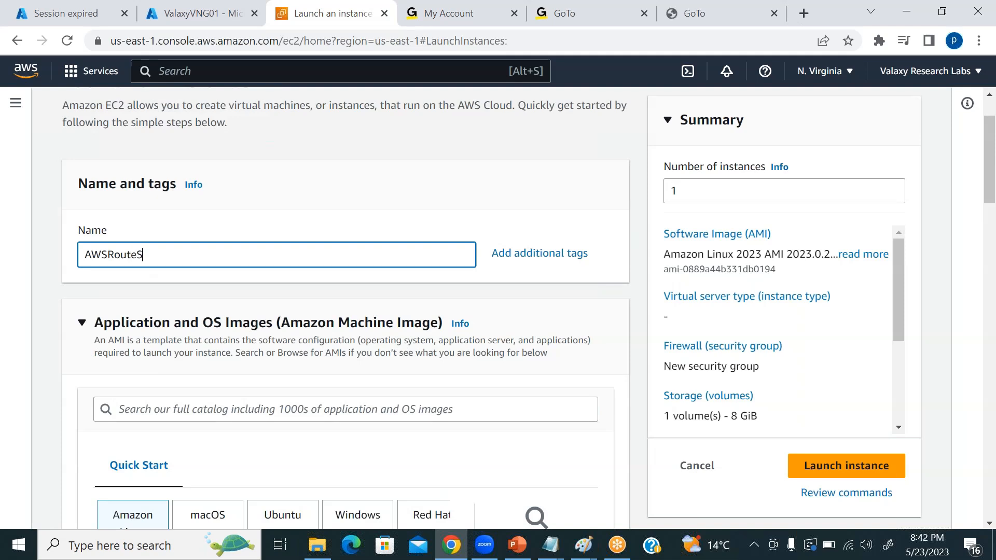
pyautogui.write('erver')
pyautogui.click(549, 199)
# Choose Windows as the operating system and Microsoft Windows Server 2019 Base as the machine image.
pyautogui.scroll(-3, 485, 216)
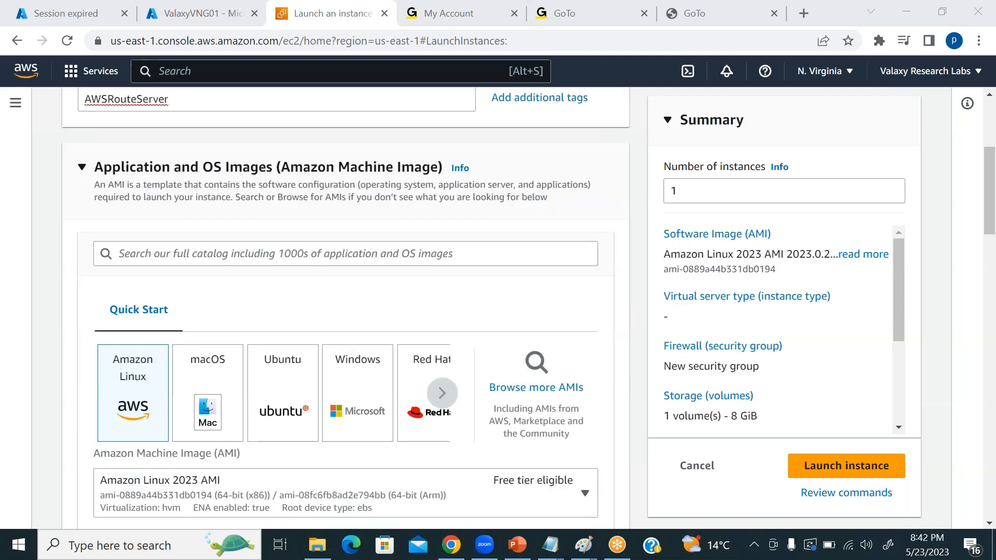
pyautogui.scroll(-2, 381, 291)
pyautogui.click(336, 315)
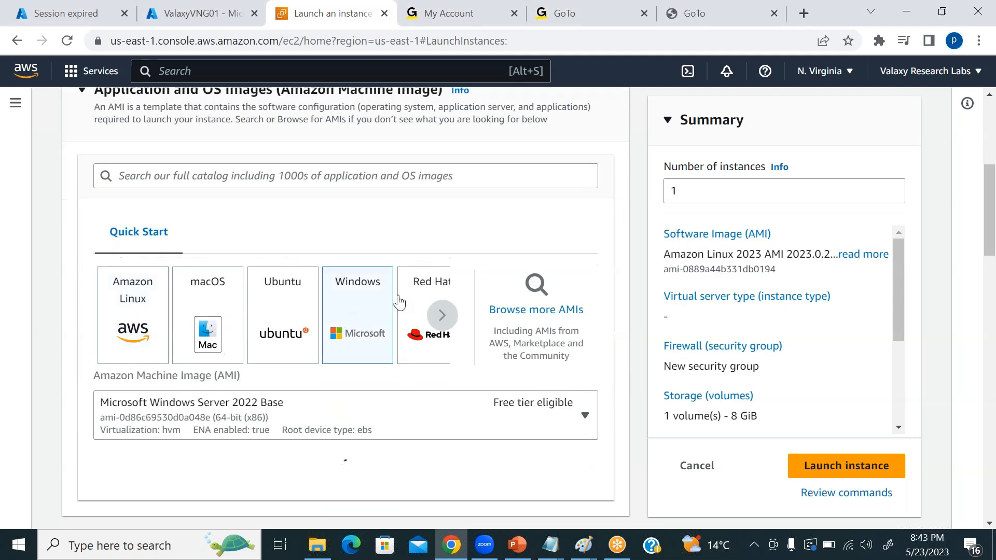
pyautogui.scroll(-2, 358, 319)
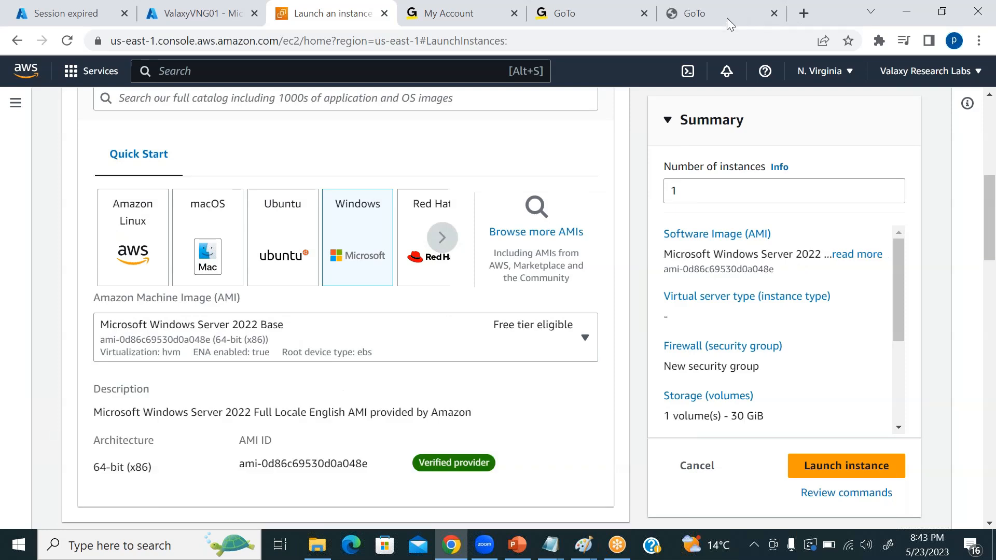
pyautogui.click(313, 337)
pyautogui.click(362, 298)
pyautogui.scroll(-1, 378, 331)
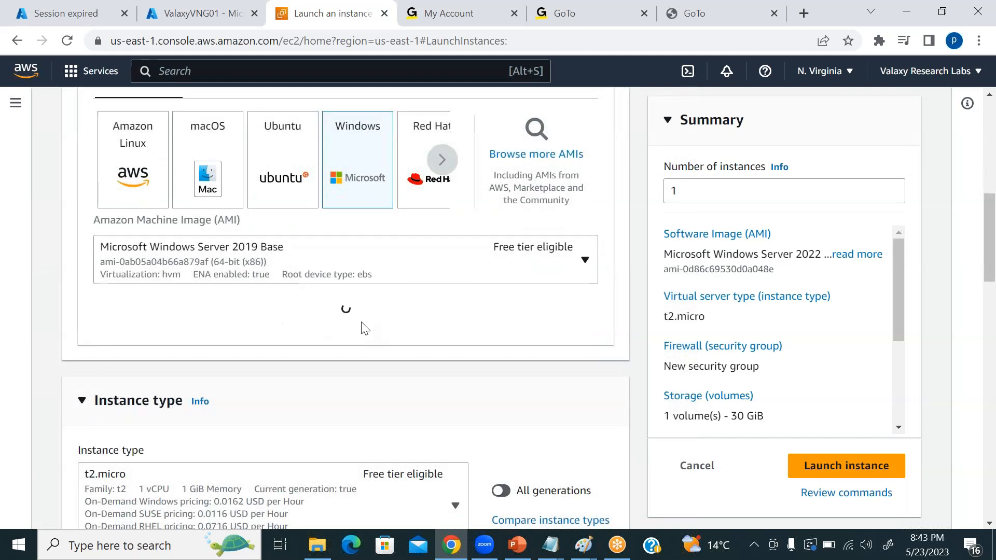
# Set the instance type to t2.xlarge.
pyautogui.scroll(-2, 364, 328)
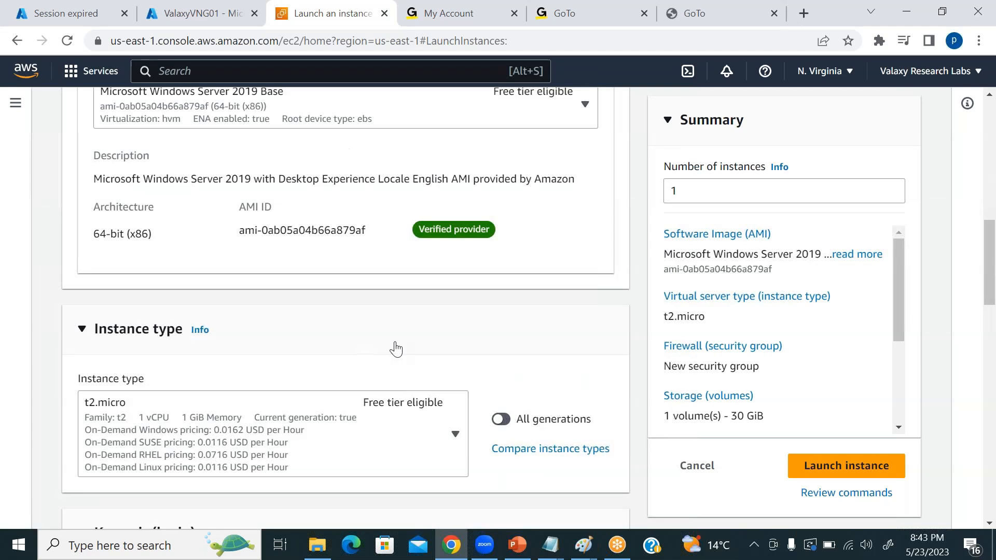
pyautogui.scroll(-2, 396, 349)
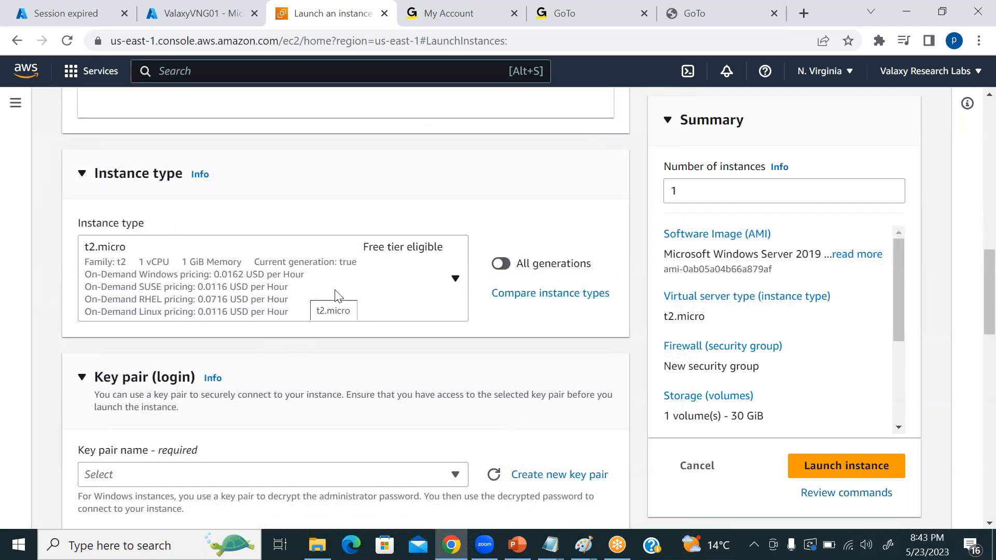
pyautogui.click(325, 303)
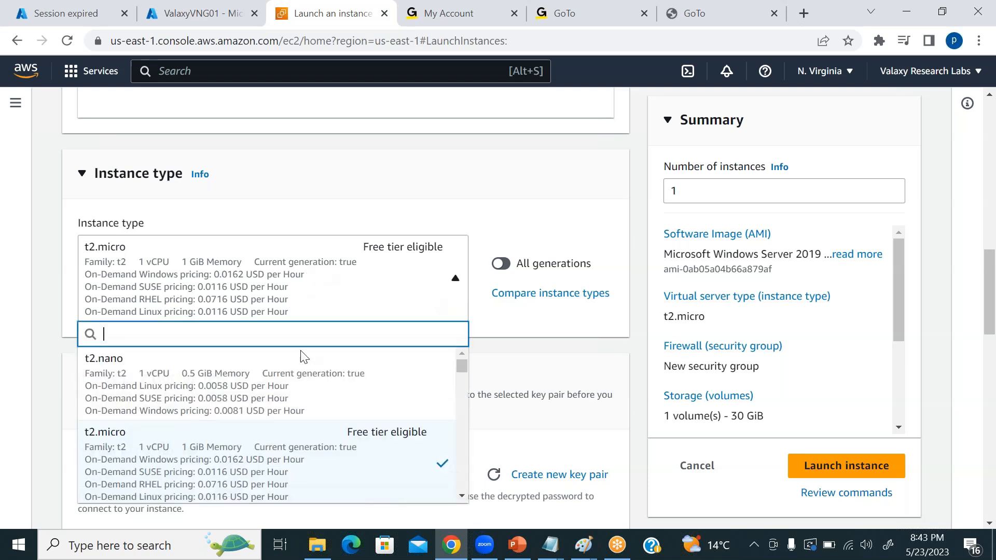
pyautogui.scroll(-5, 463, 498)
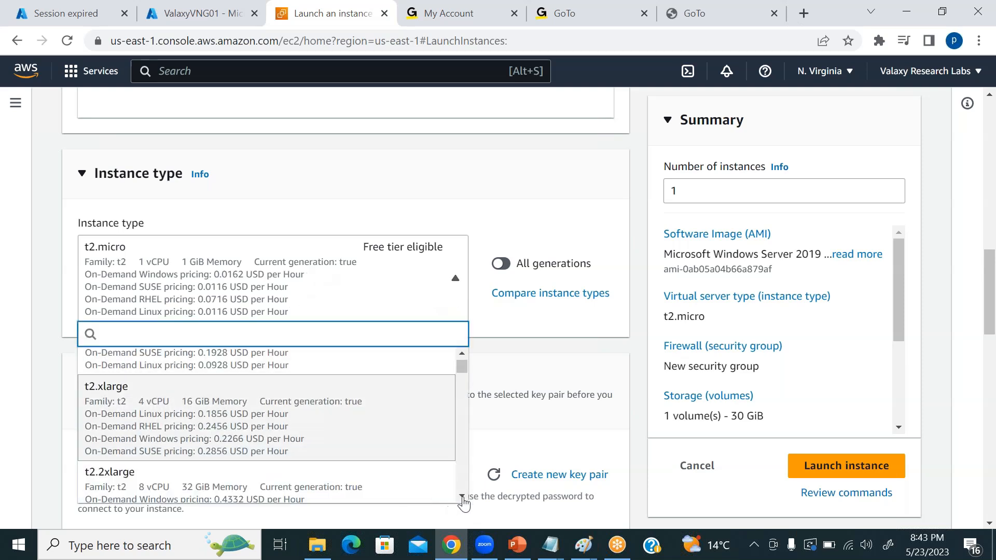
pyautogui.scroll(-1, 463, 500)
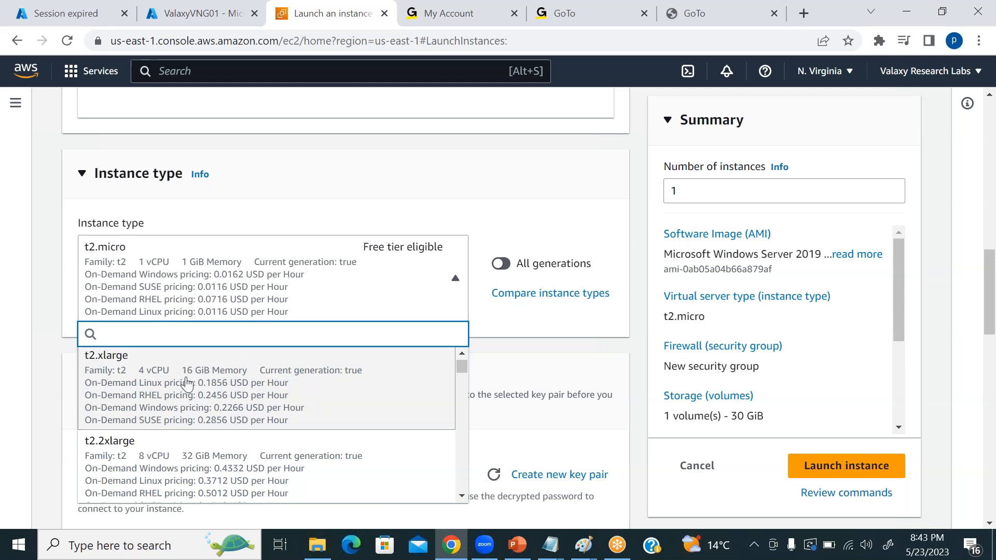
pyautogui.click(212, 380)
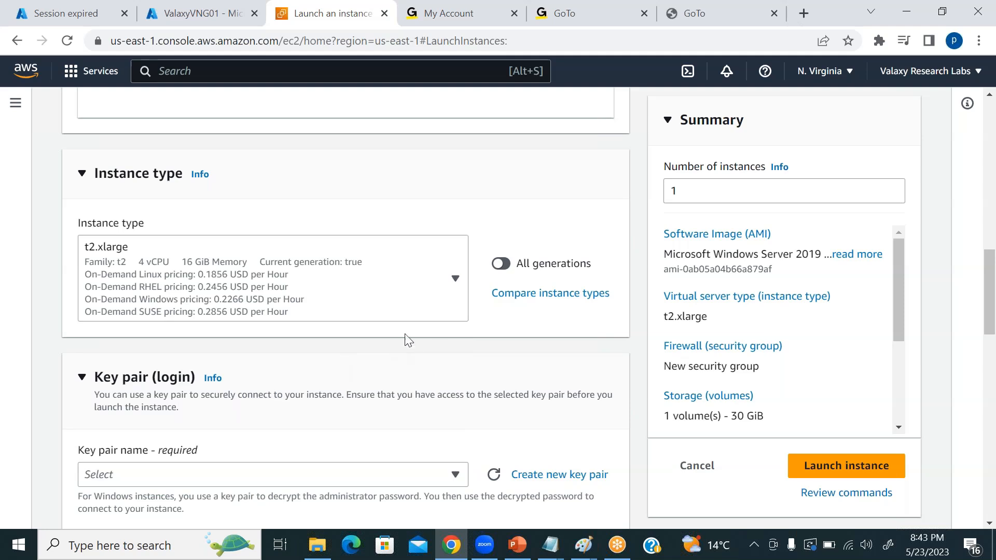
# Select the existing azureras key pair for logging in to the instance.
pyautogui.scroll(-1, 435, 316)
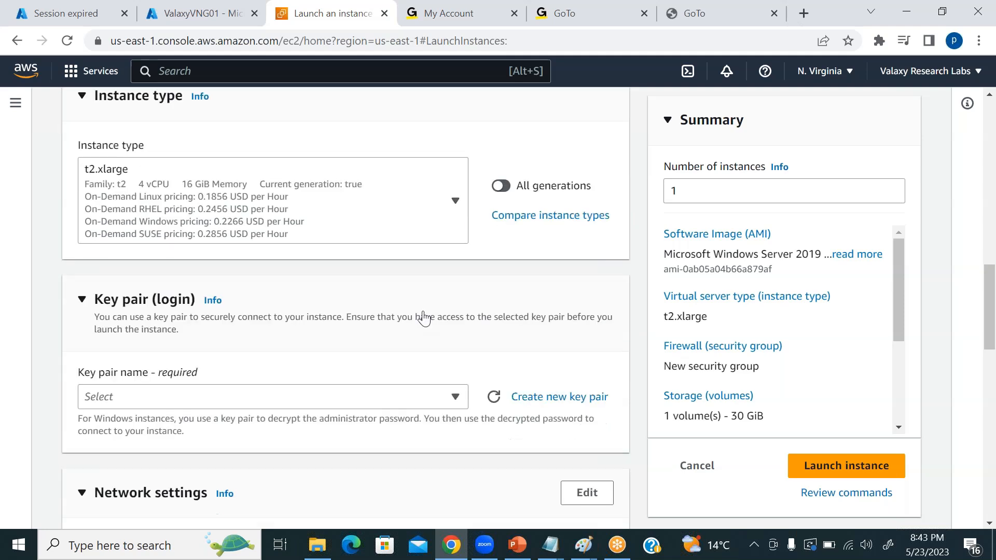
pyautogui.scroll(-1, 425, 318)
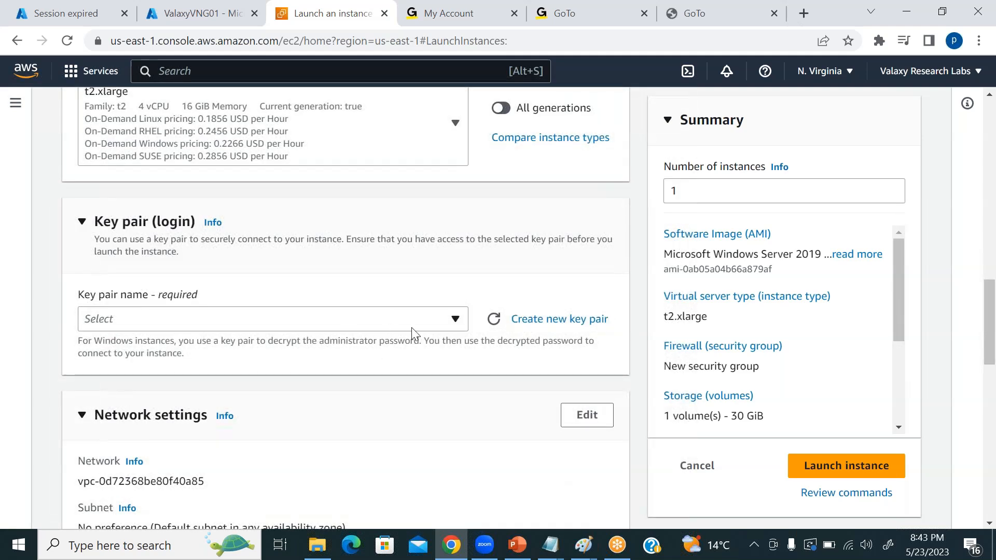
pyautogui.click(455, 319)
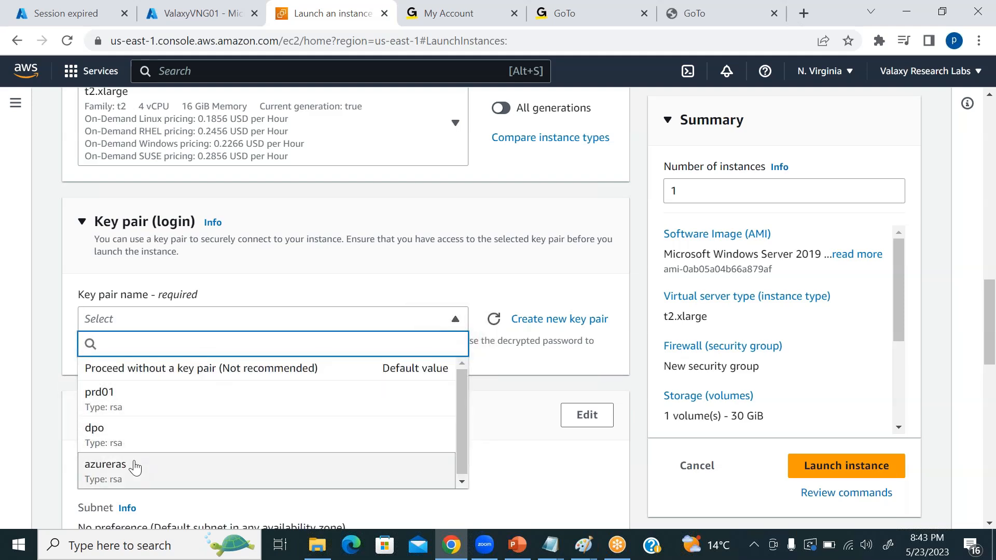
pyautogui.click(142, 468)
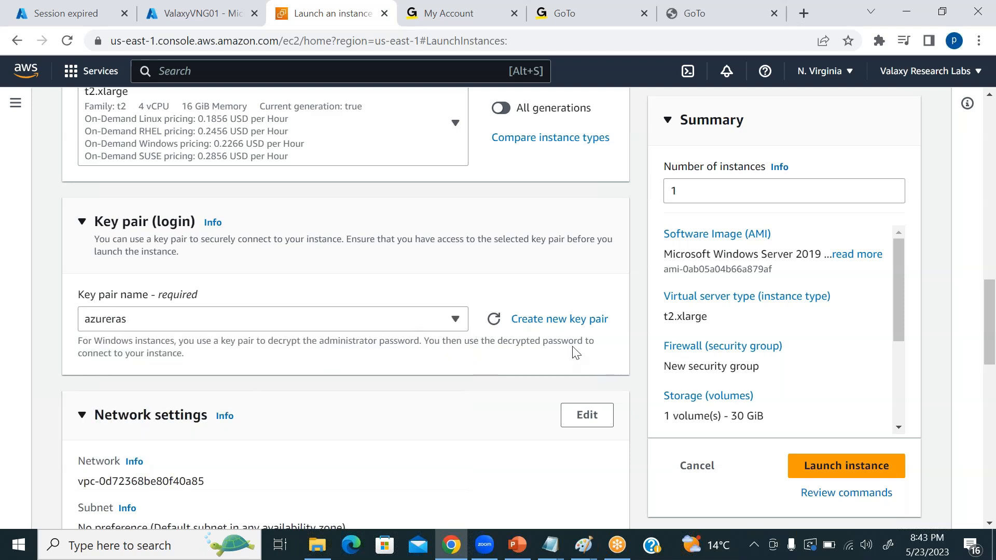
# Review the default network, firewall and storage settings, and launch the AWSRouteServer instance.
pyautogui.scroll(-3, 356, 287)
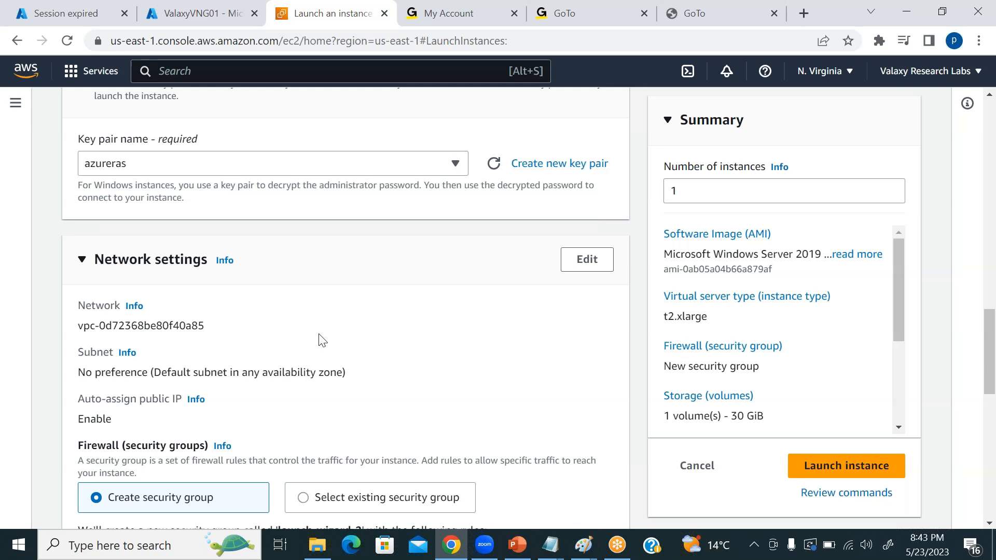
pyautogui.scroll(-1, 322, 340)
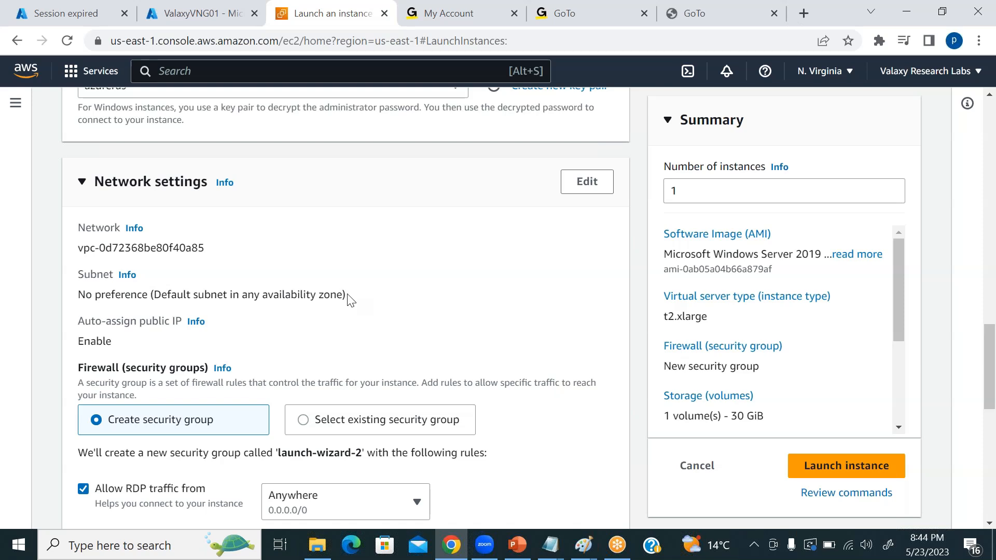
pyautogui.scroll(-1, 351, 307)
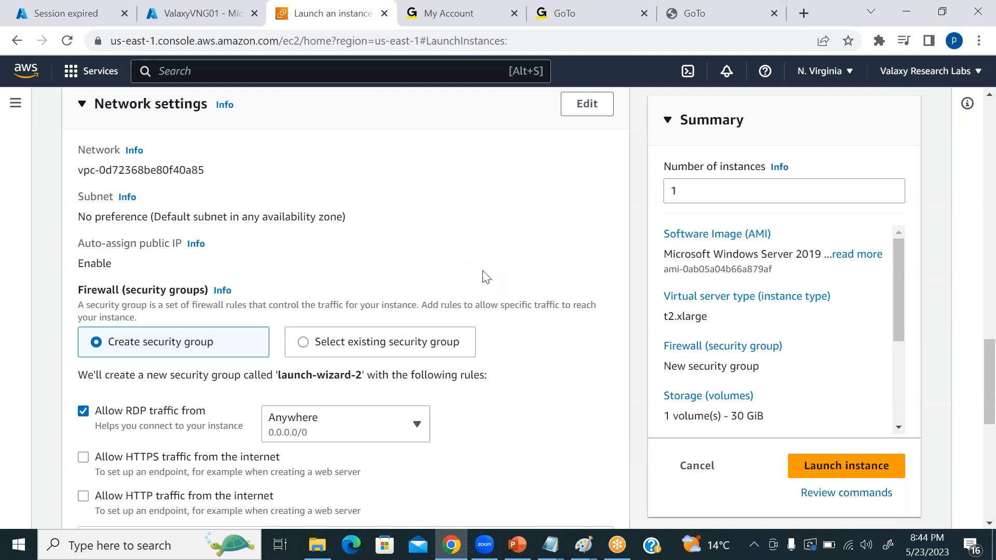
pyautogui.scroll(-1, 508, 273)
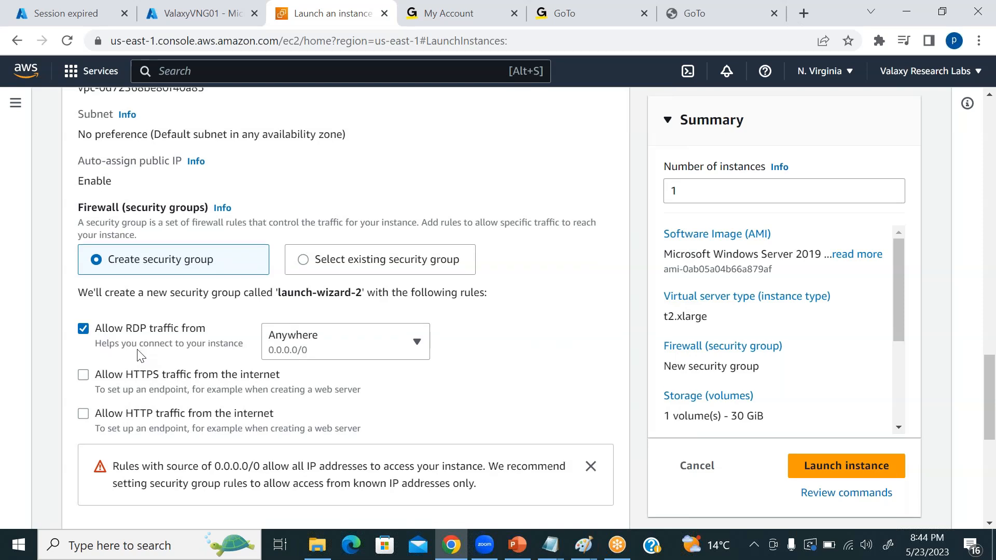
pyautogui.scroll(-1, 176, 269)
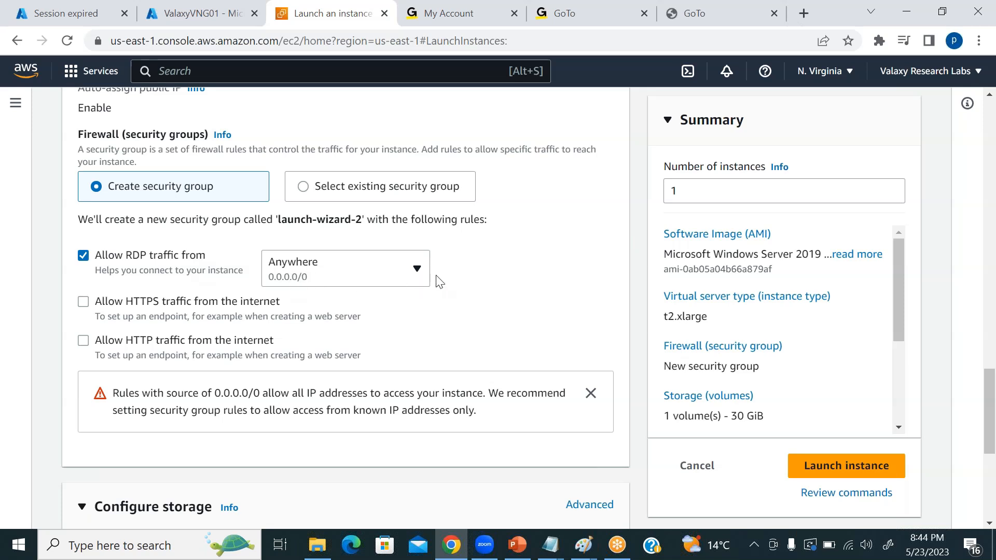
pyautogui.scroll(-3, 527, 278)
pyautogui.scroll(-2, 512, 289)
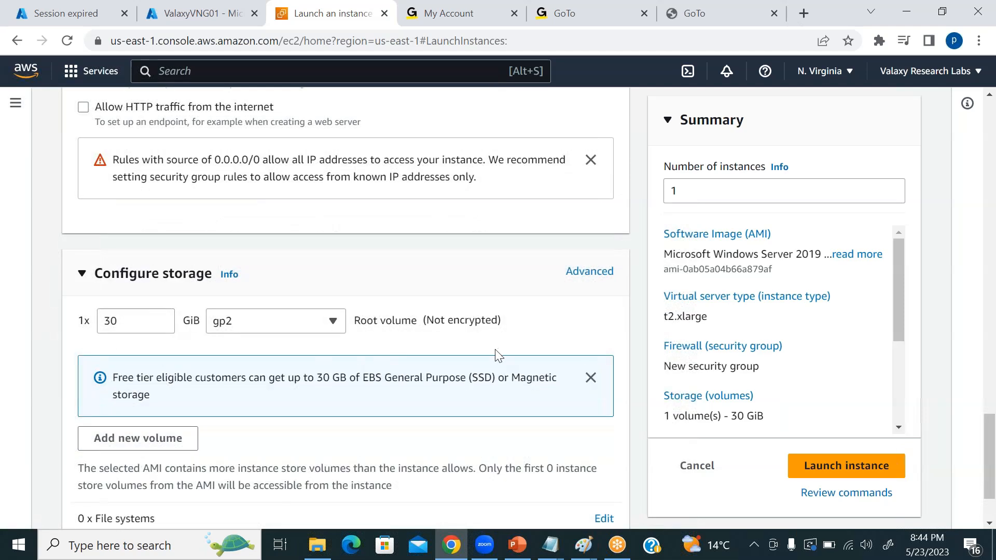
pyautogui.scroll(-2, 422, 343)
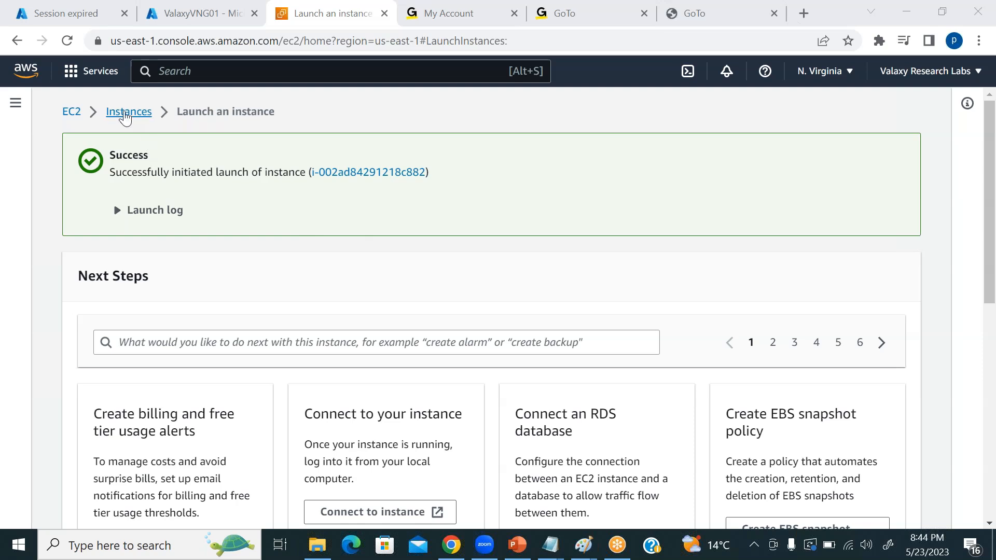
# Check the new server's state in the refreshed EC2 instances list, and consult the On-Prem sites network diagram in Paint.
pyautogui.click(125, 112)
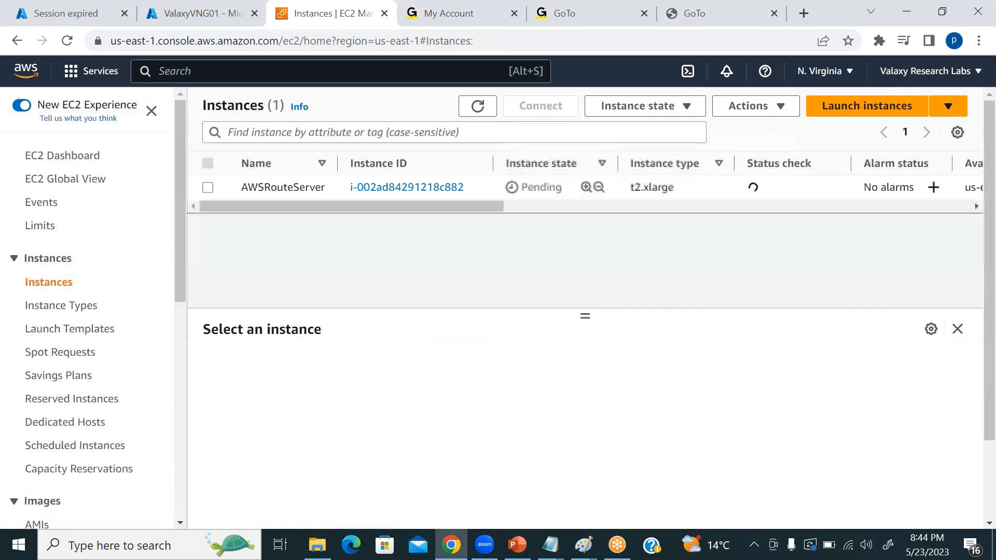
pyautogui.click(477, 105)
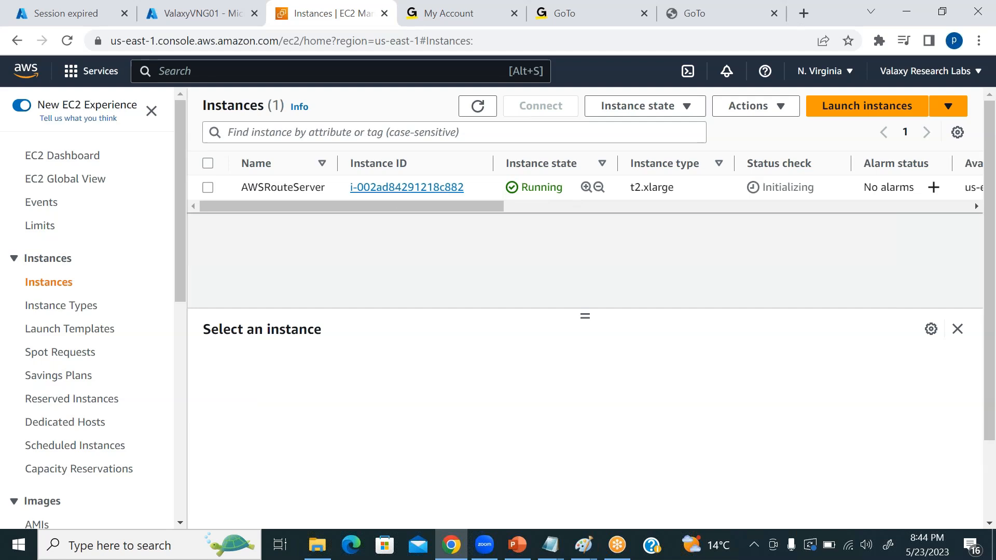
pyautogui.moveTo(582, 554)
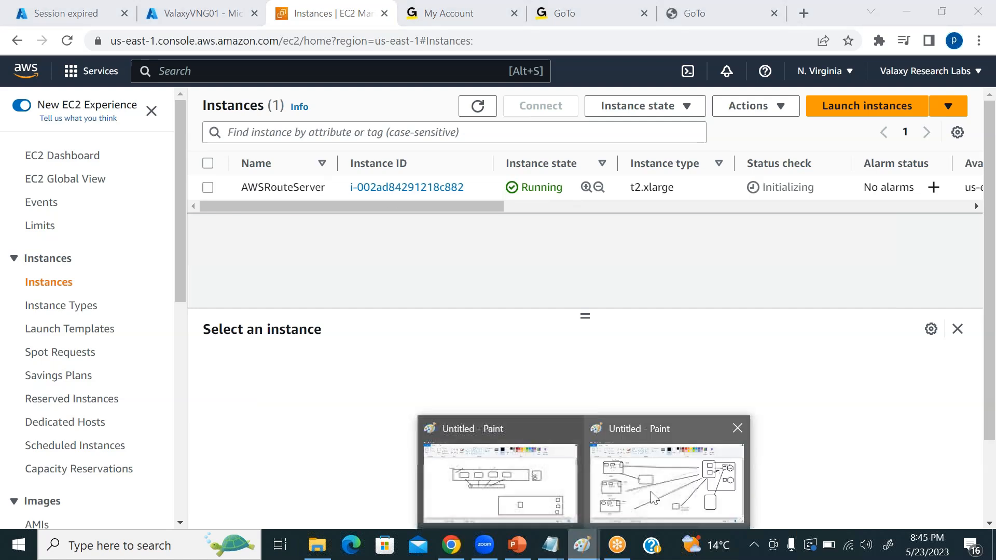
pyautogui.click(669, 477)
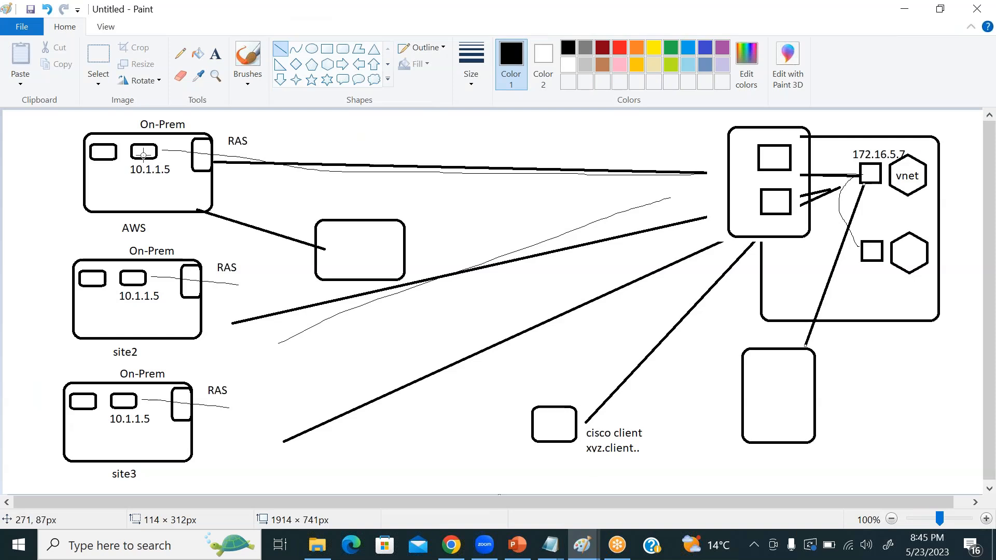
pyautogui.hotkey('alt', 'Tab')
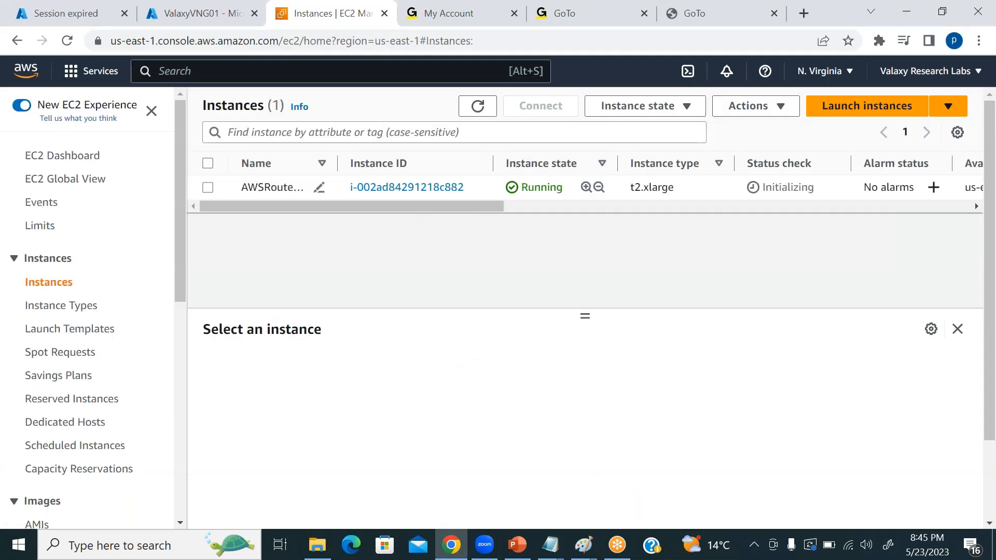
# Start launching another EC2 instance and name it Windowserver.
pyautogui.click(853, 108)
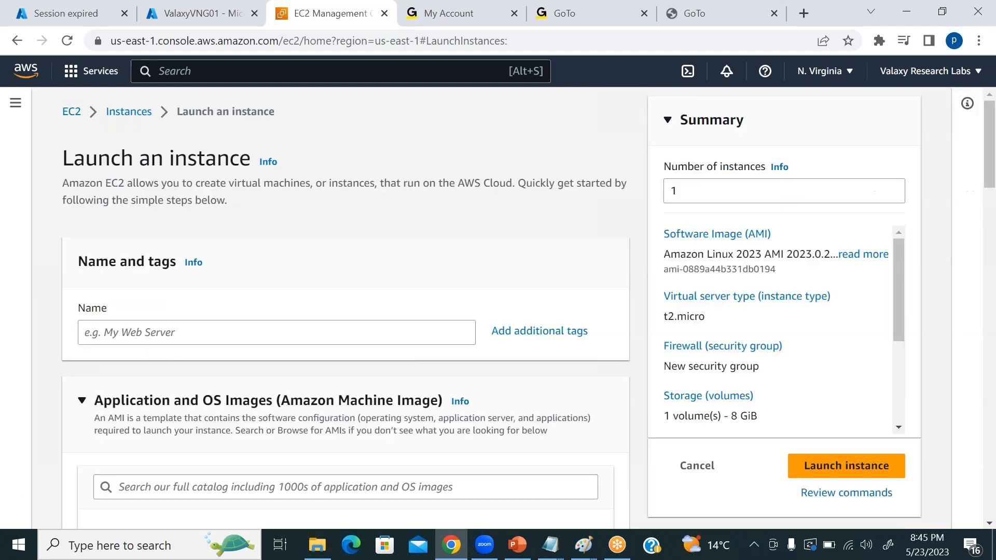
pyautogui.click(154, 332)
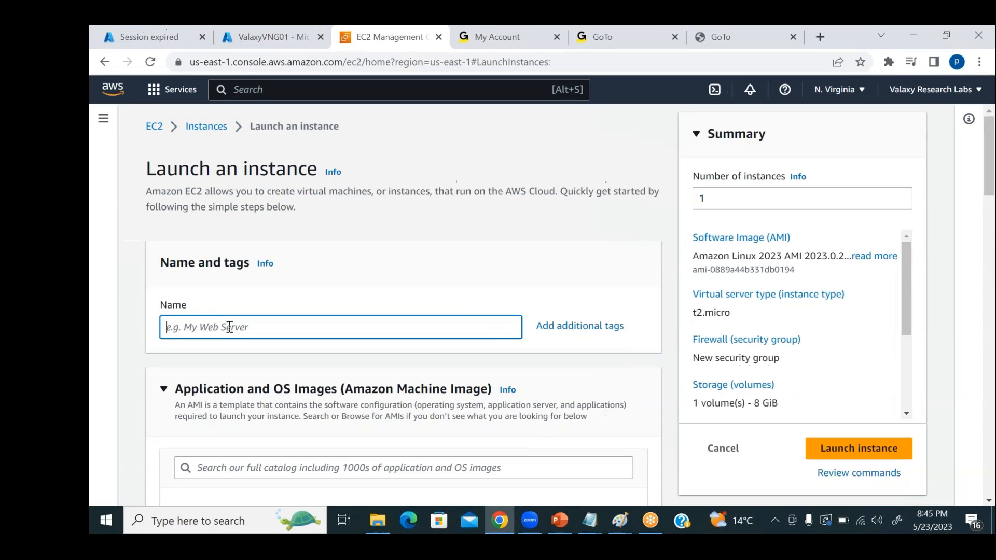
pyautogui.write('W')
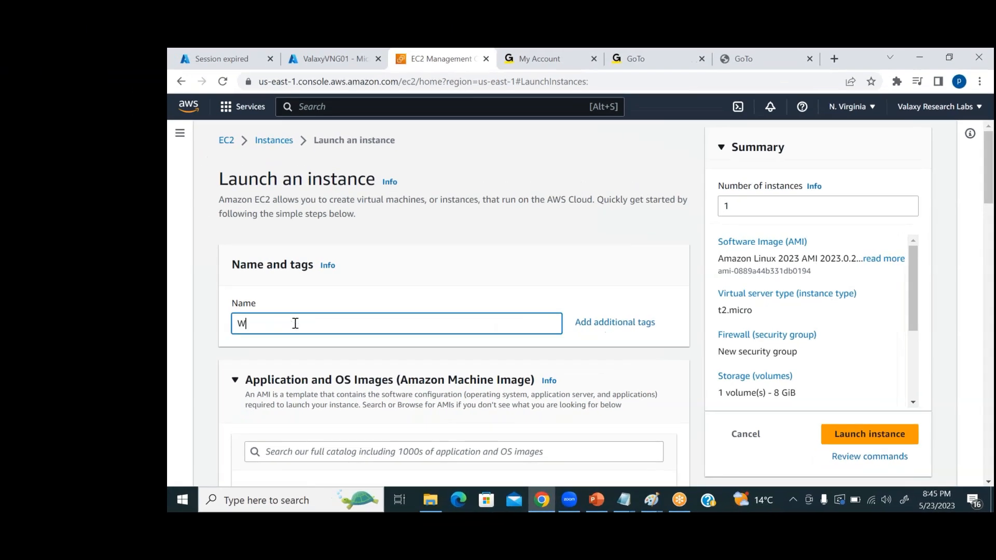
pyautogui.write('indowes')
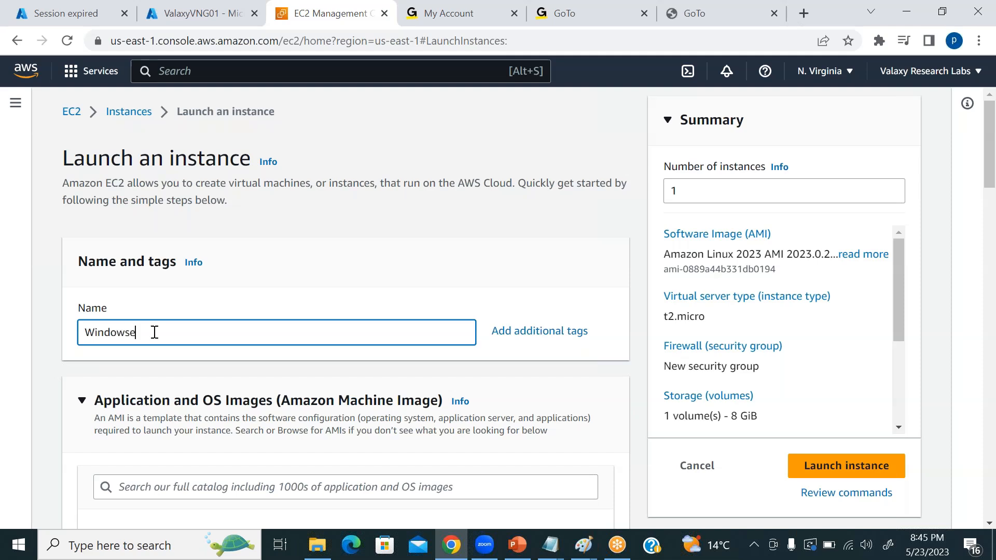
pyautogui.write('rver')
# Choose the Microsoft Windows Server 2019 Base image as the instance's operating system.
pyautogui.scroll(-5, 369, 312)
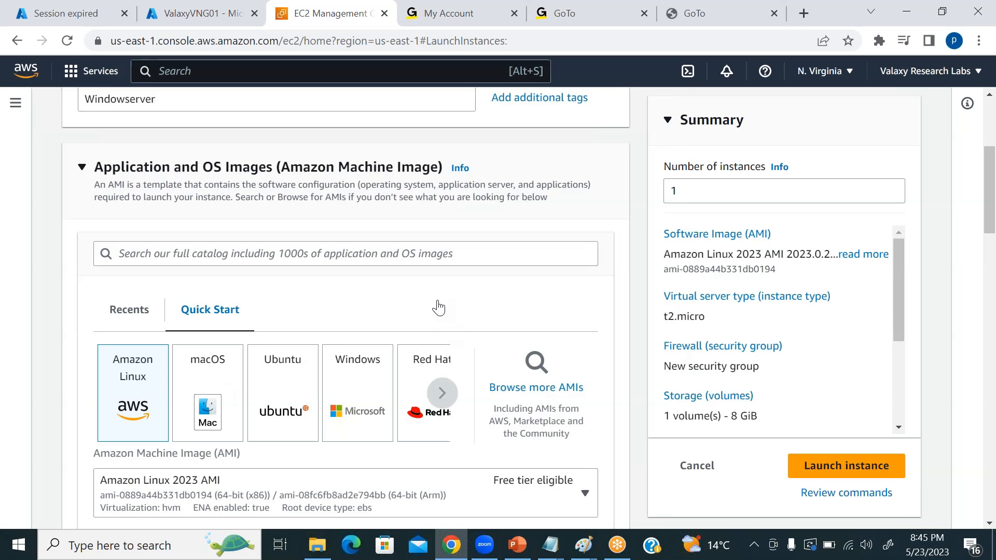
pyautogui.scroll(-1, 422, 312)
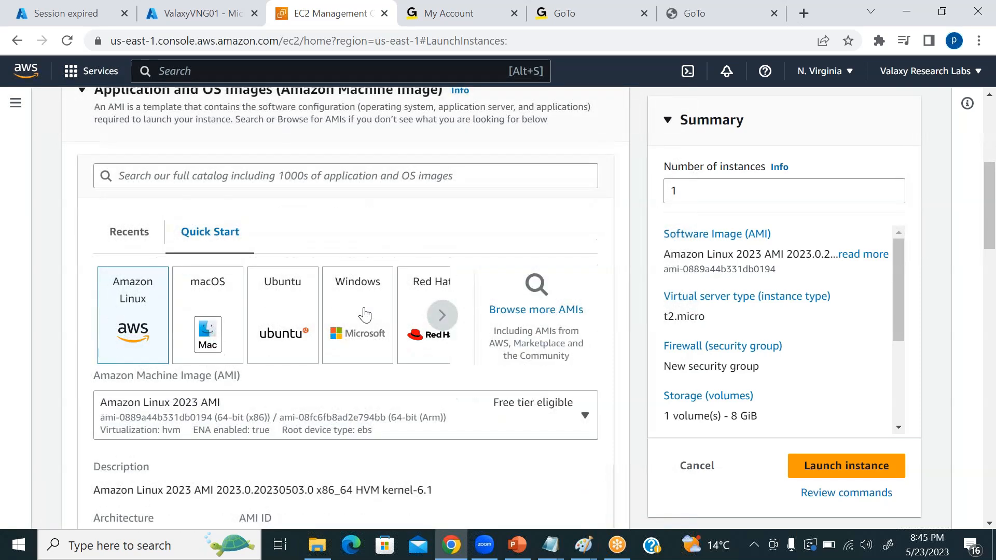
pyautogui.click(364, 314)
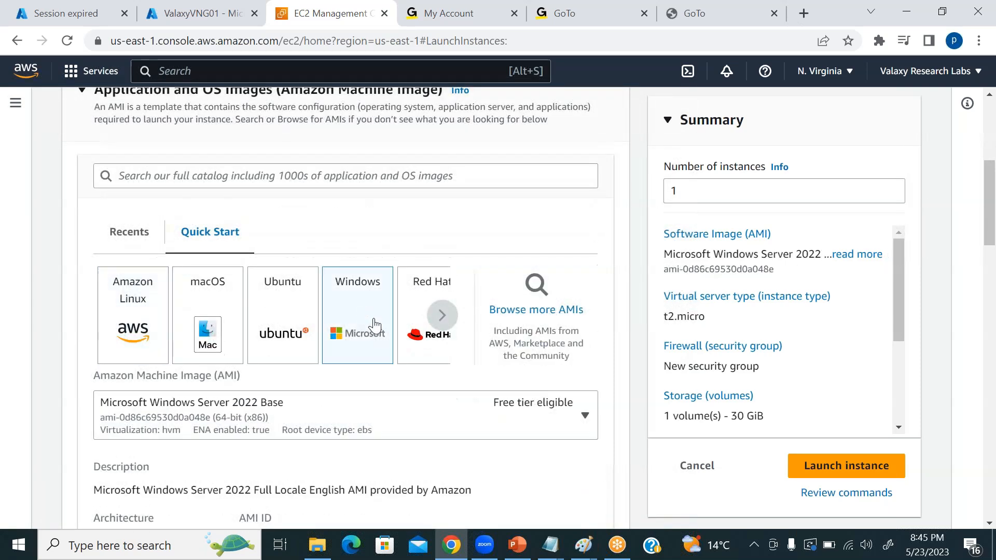
pyautogui.scroll(-1, 386, 337)
pyautogui.click(287, 327)
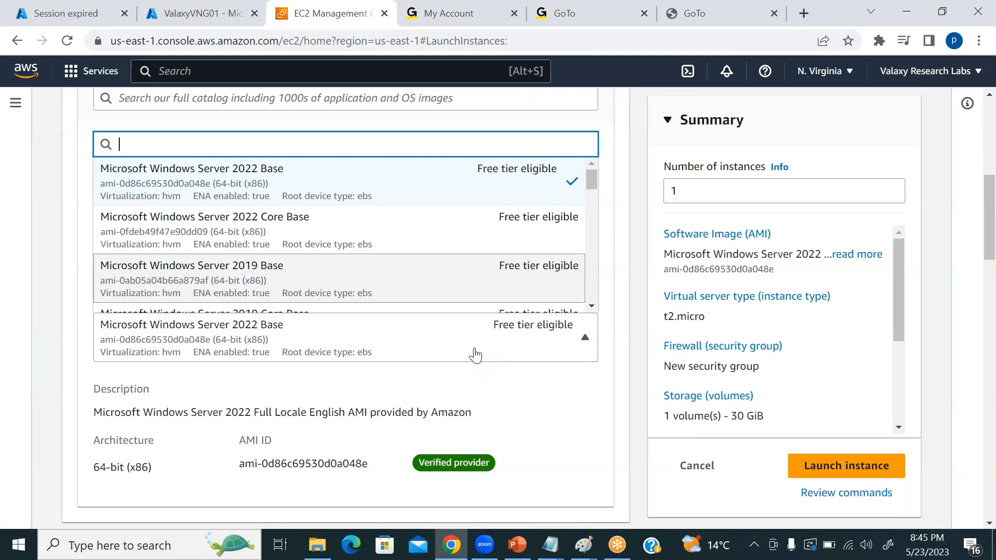
pyautogui.press('Return')
# Set the Windowserver instance type to t2.medium.
pyautogui.scroll(-6, 489, 369)
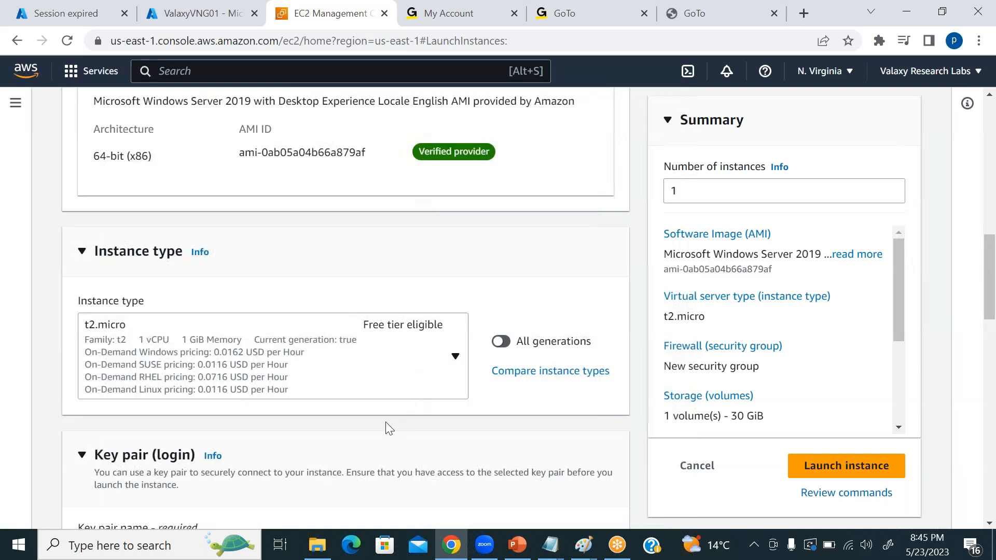
pyautogui.click(360, 359)
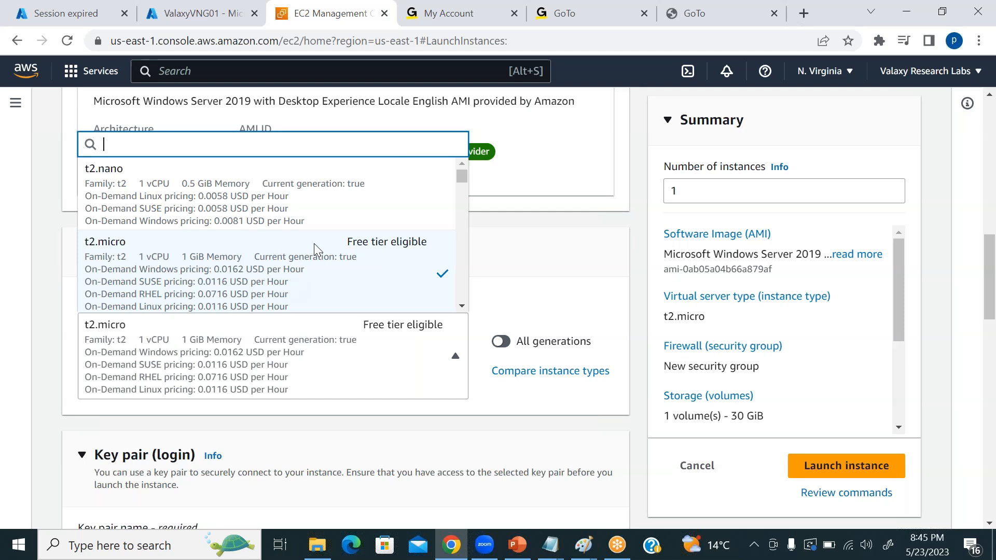
pyautogui.scroll(-3, 313, 244)
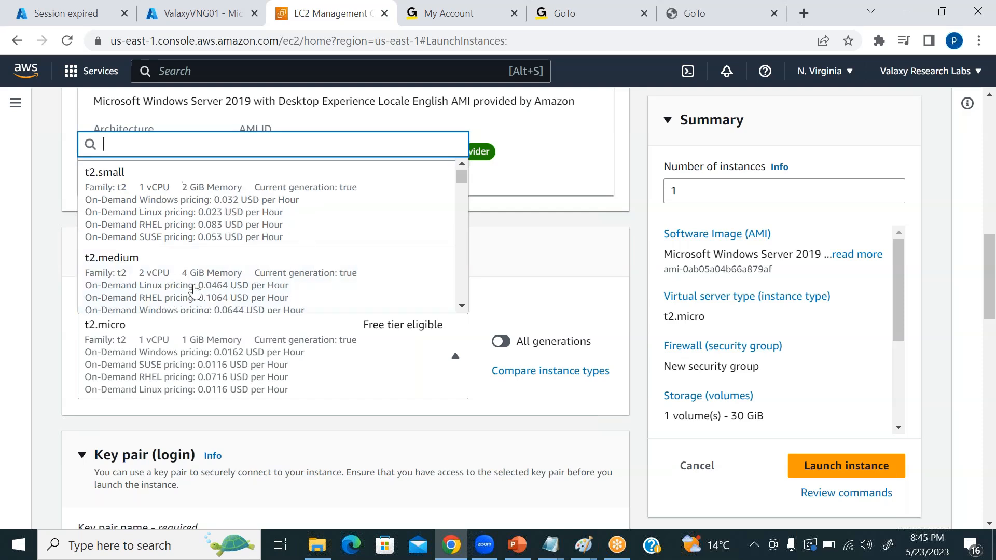
pyautogui.click(402, 300)
# Select the existing azureras key pair for the Windowserver login.
pyautogui.scroll(-3, 450, 400)
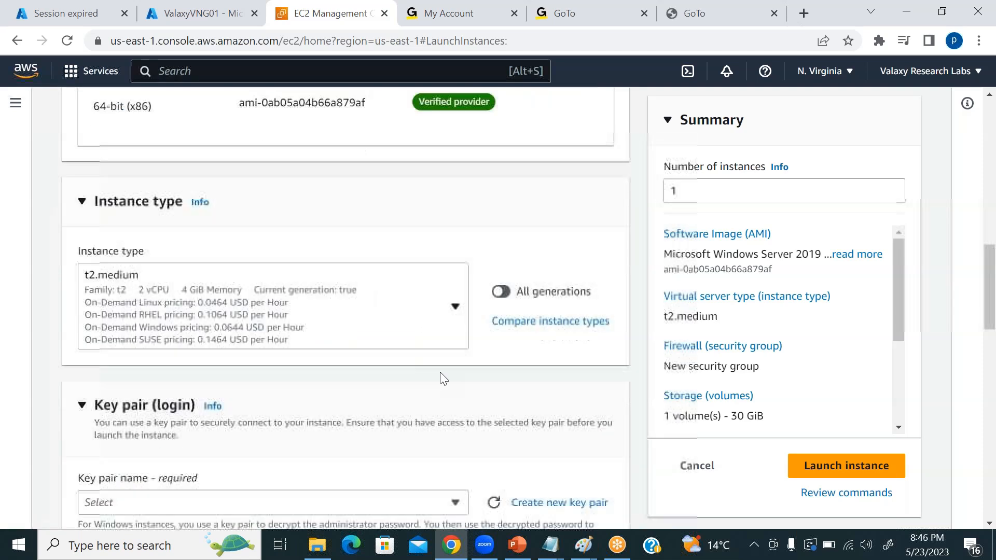
pyautogui.click(451, 400)
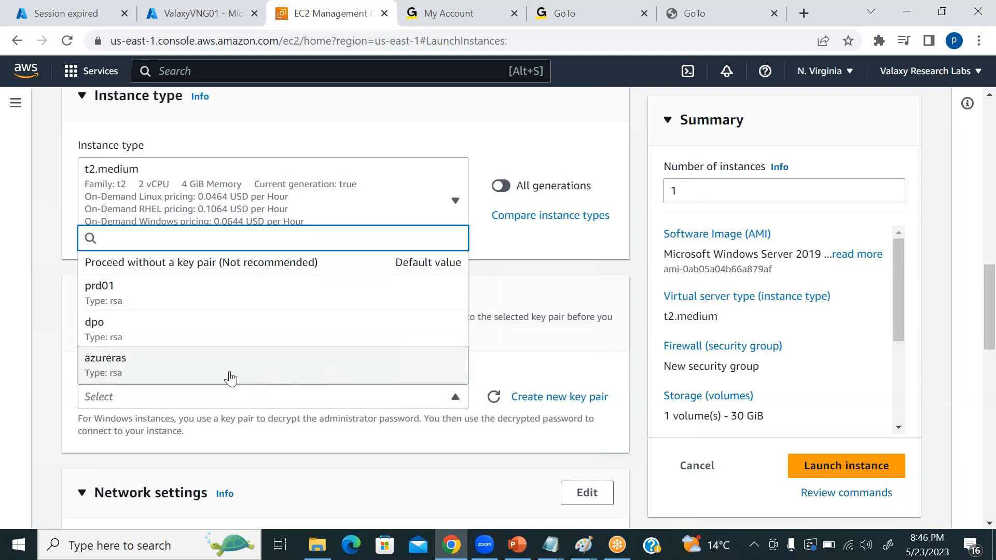
pyautogui.click(216, 379)
# Review the default network, RDP firewall and 30 GiB gp2 storage settings, and launch the Windowserver instance.
pyautogui.scroll(-1, 385, 396)
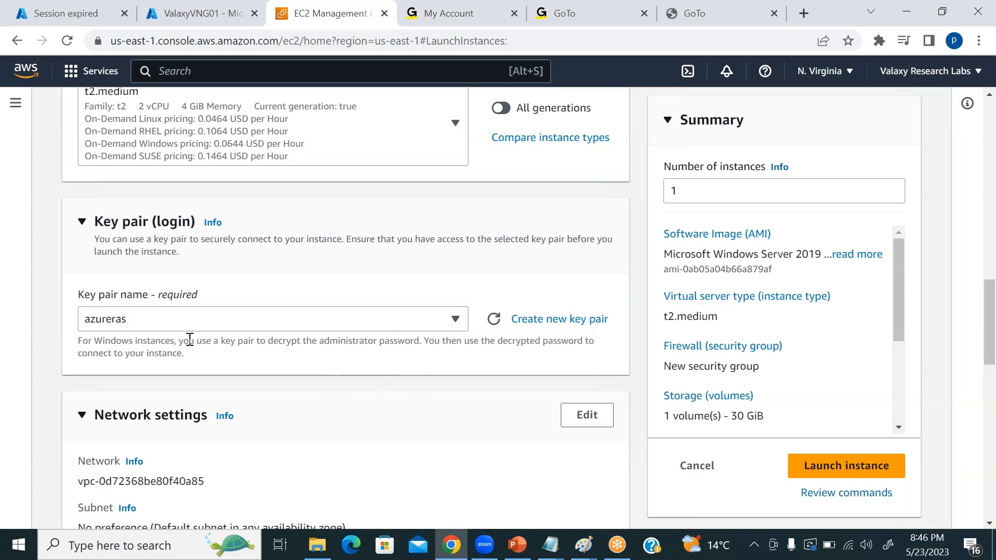
pyautogui.scroll(-6, 356, 363)
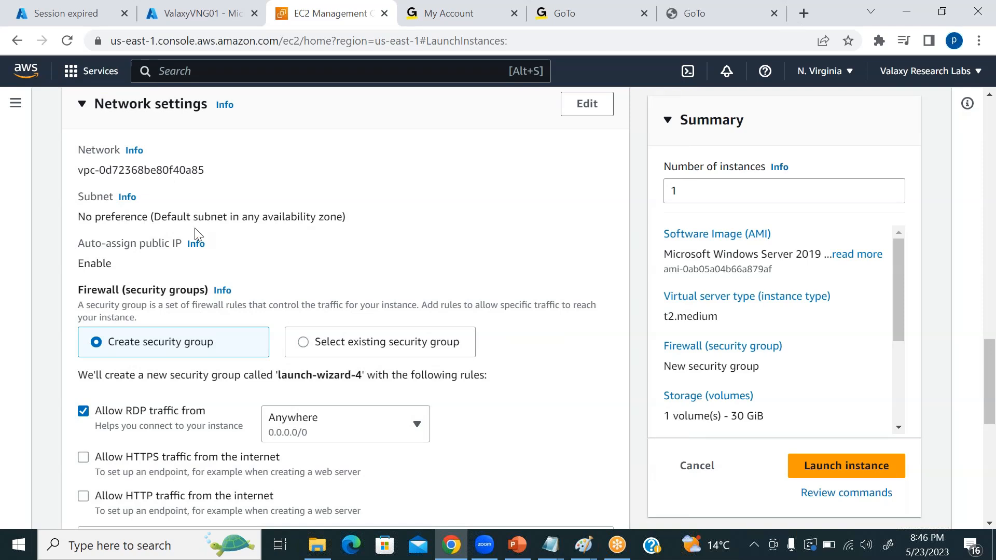
pyautogui.scroll(-3, 445, 320)
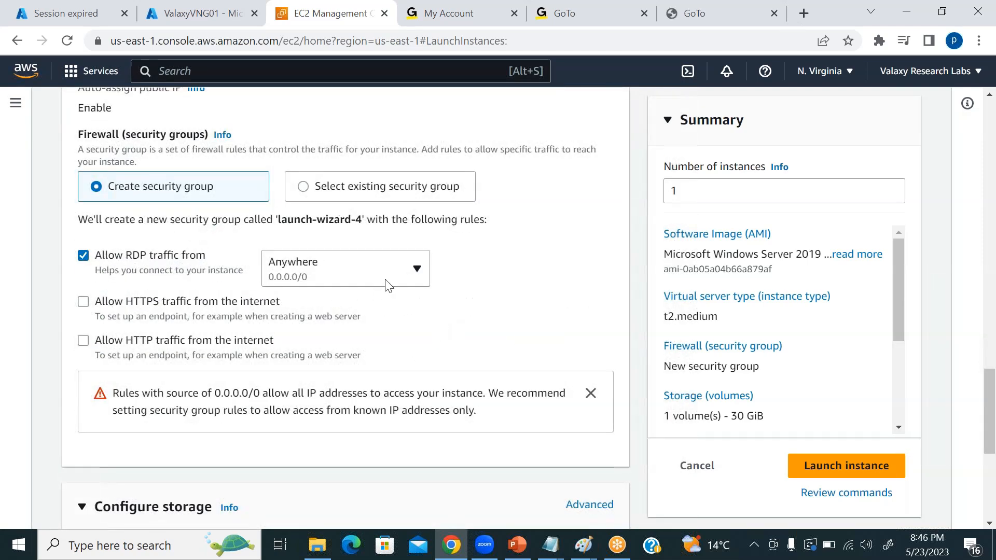
pyautogui.scroll(-3, 483, 317)
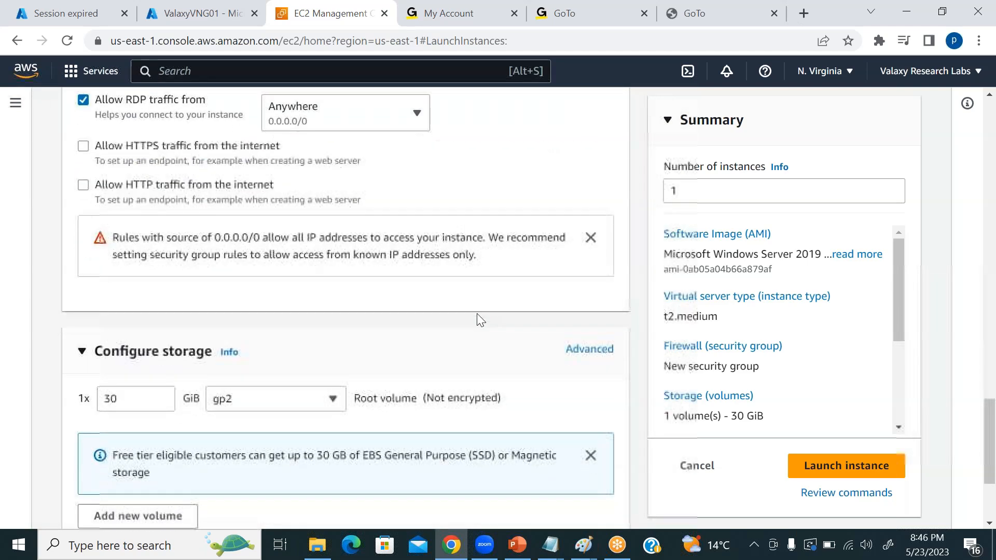
pyautogui.scroll(-3, 477, 314)
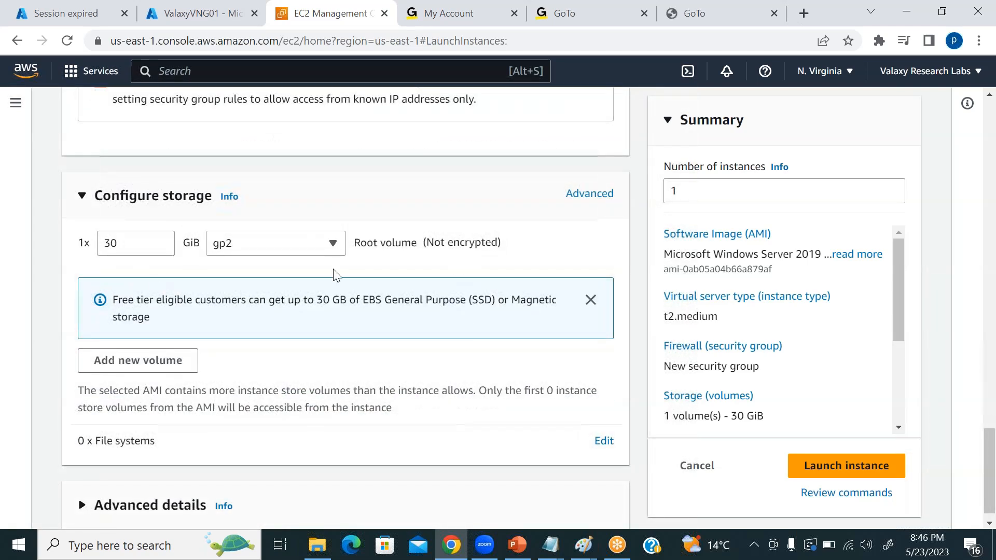
pyautogui.scroll(-1, 428, 288)
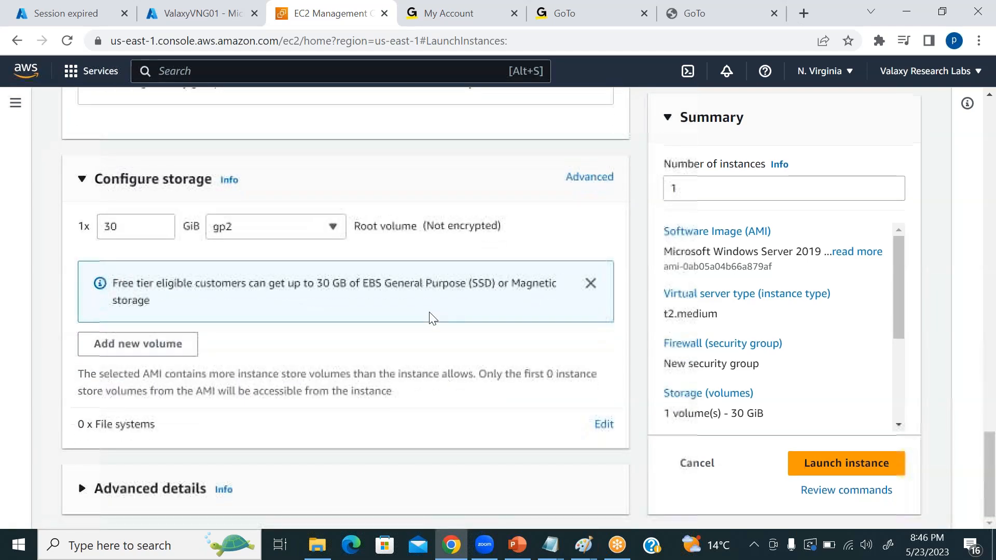
pyautogui.click(833, 466)
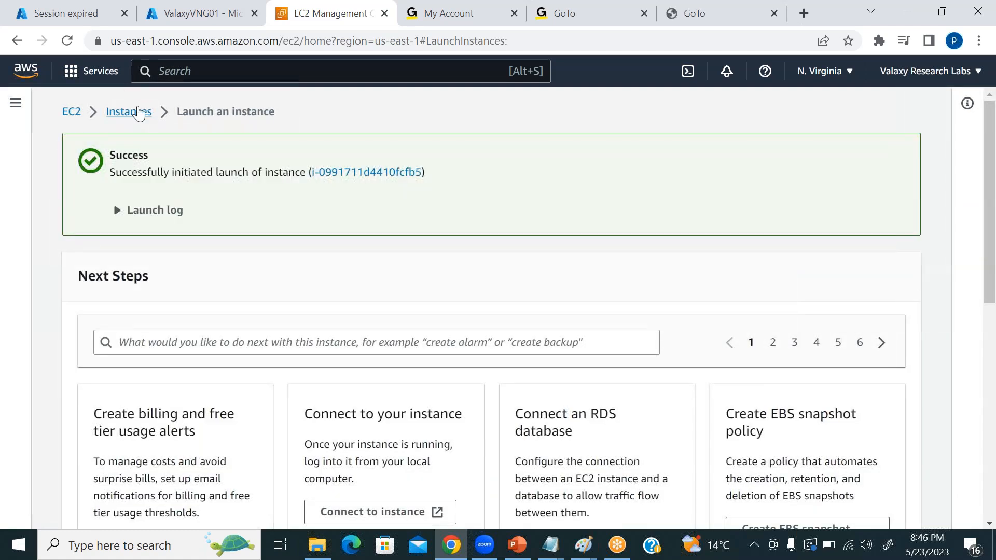
# Return to the EC2 instances list and copy the private IPv4 address of AWSRouteServer.
pyautogui.click(136, 112)
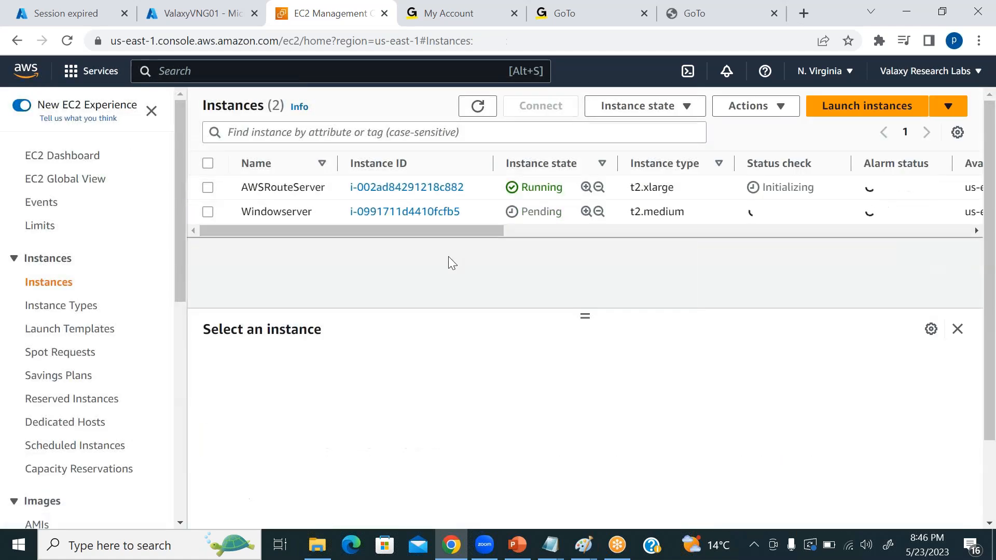
pyautogui.click(208, 188)
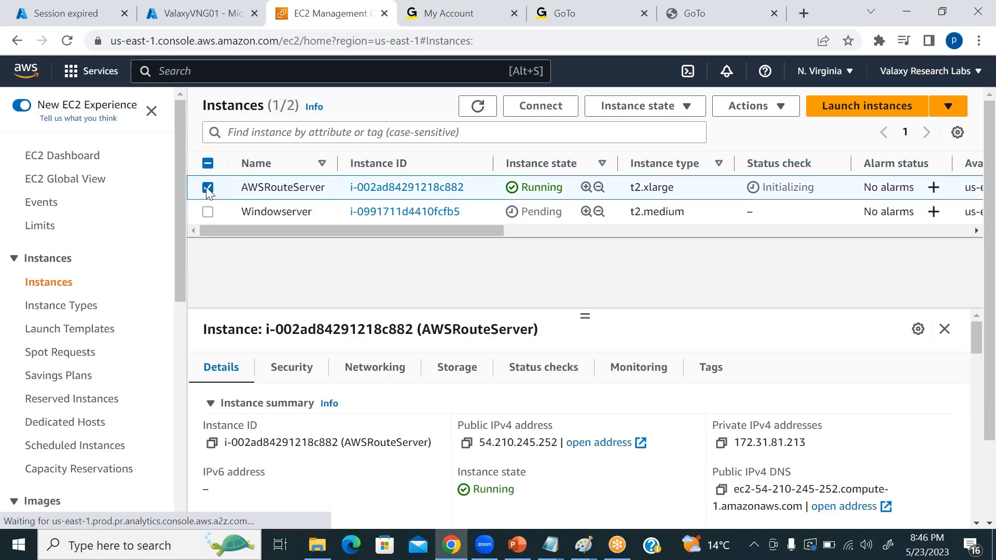
pyautogui.moveTo(735, 443); pyautogui.dragTo(815, 450)
pyautogui.hotkey('ctrl', 'c')
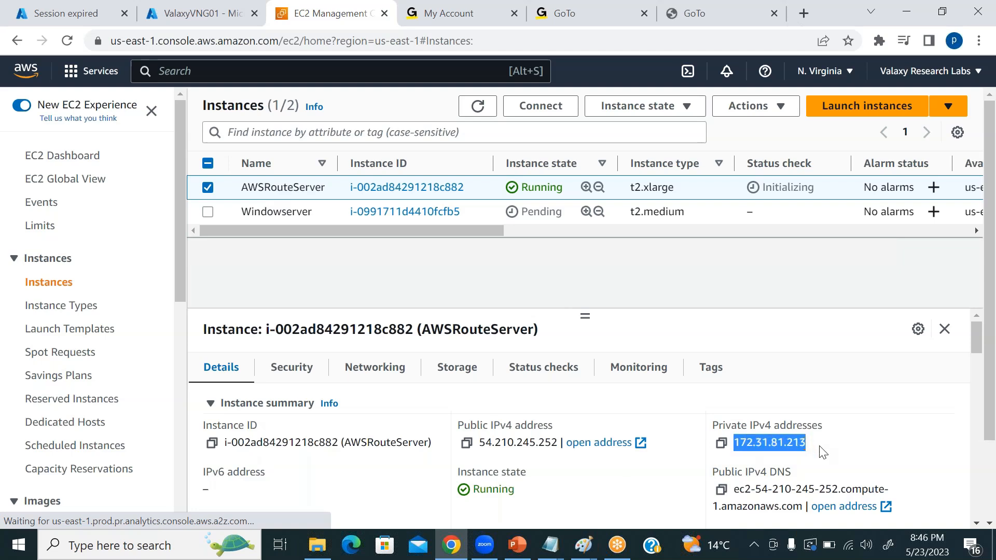
# Switch to the On-Prem sites diagram in Paint and add the label 172.31.81.213 inside the AWS site box.
pyautogui.click(583, 544)
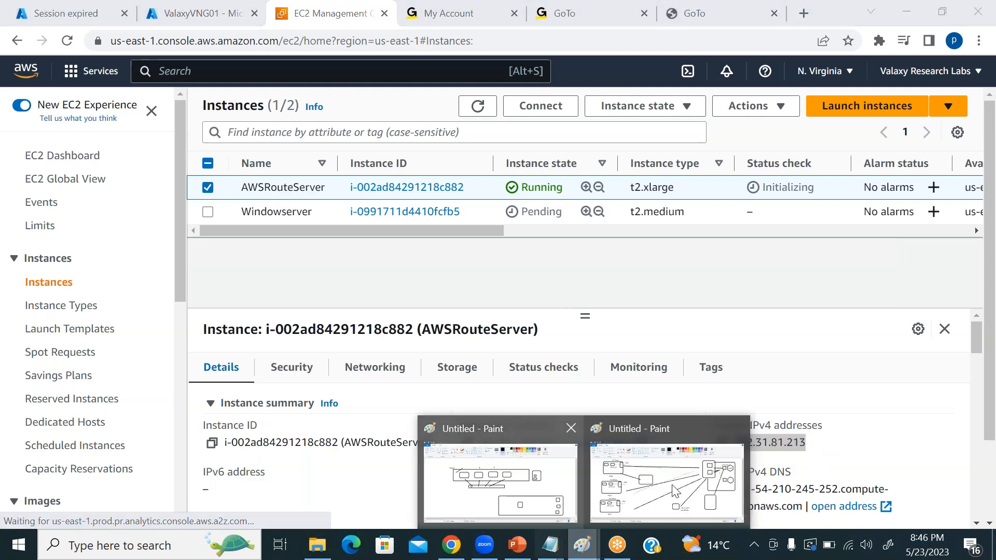
pyautogui.click(674, 490)
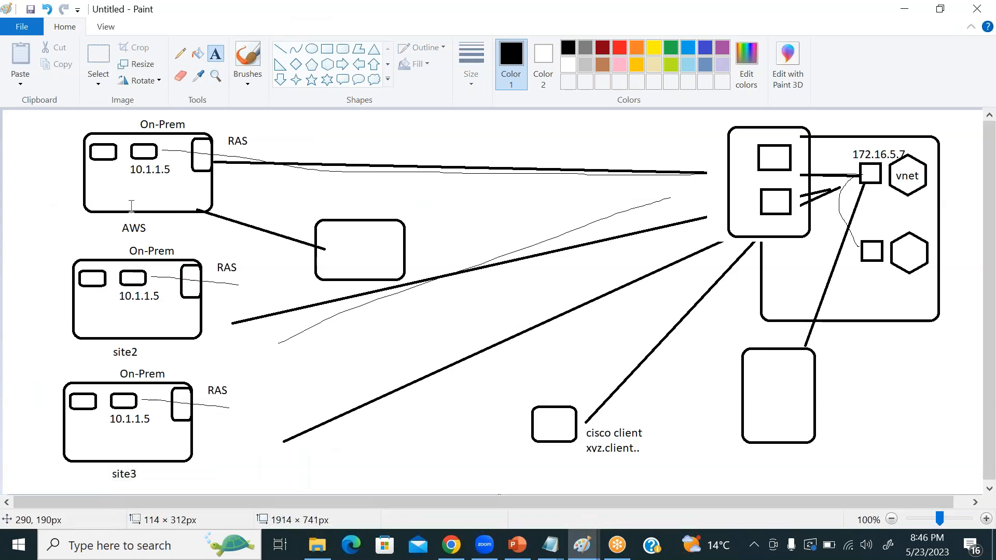
pyautogui.click(95, 174)
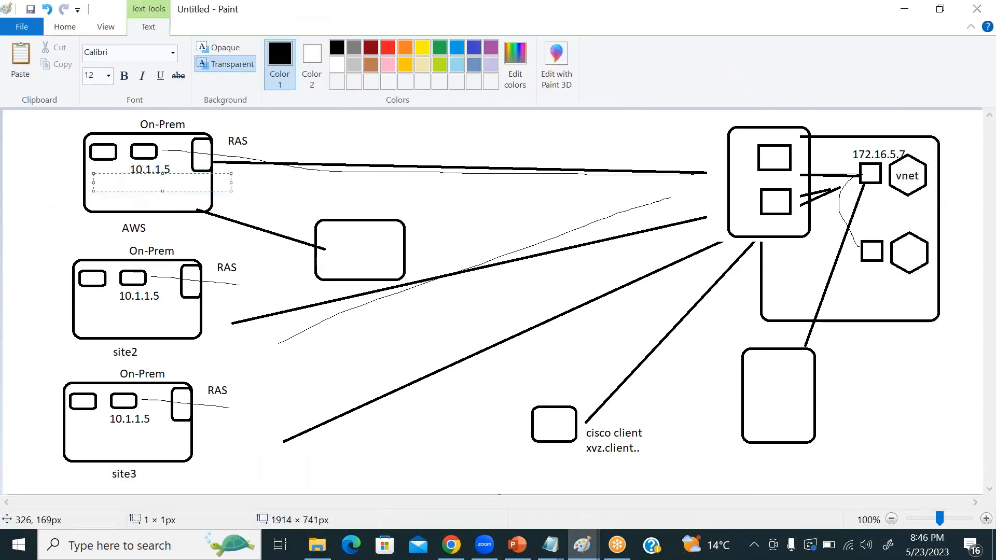
pyautogui.hotkey('ctrl', 'v')
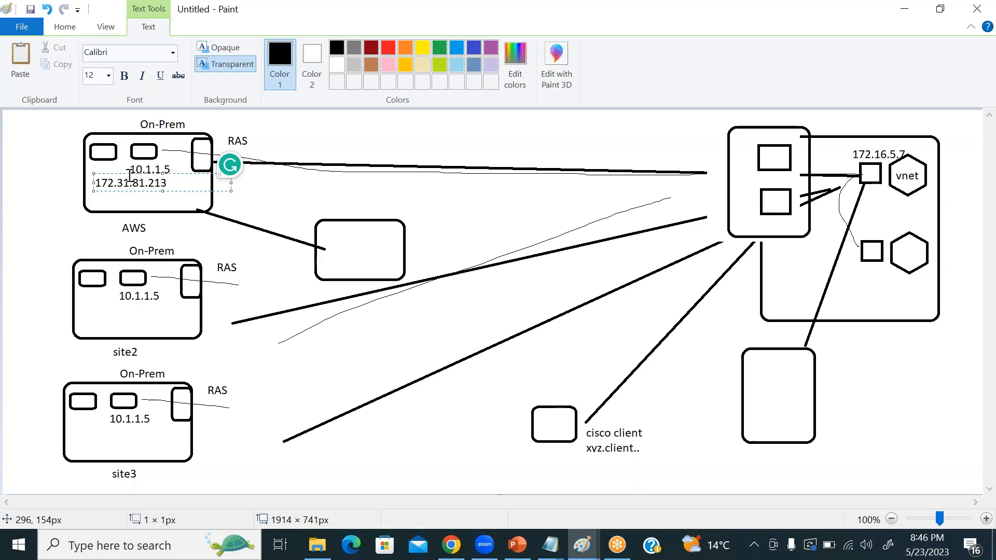
pyautogui.moveTo(130, 175); pyautogui.dragTo(135, 183)
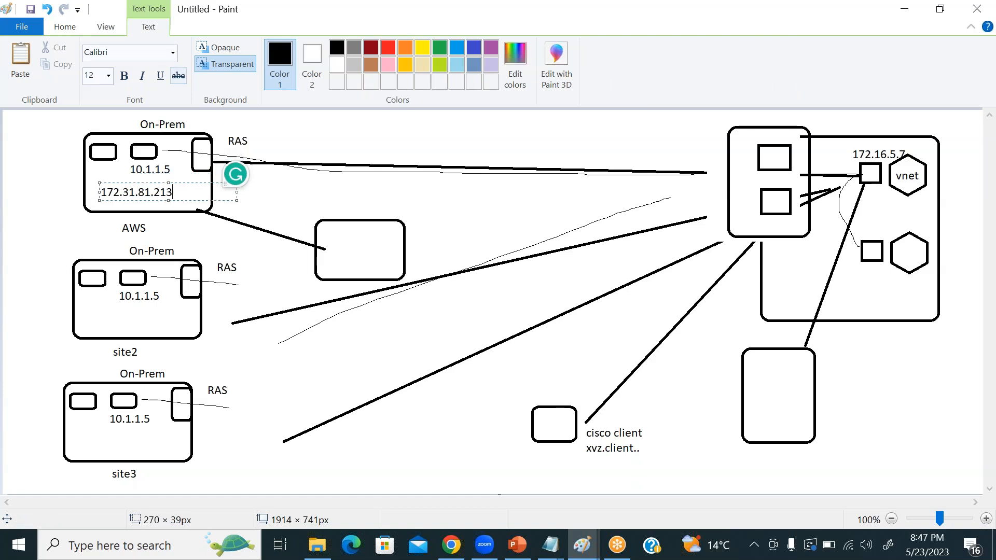
pyautogui.click(337, 154)
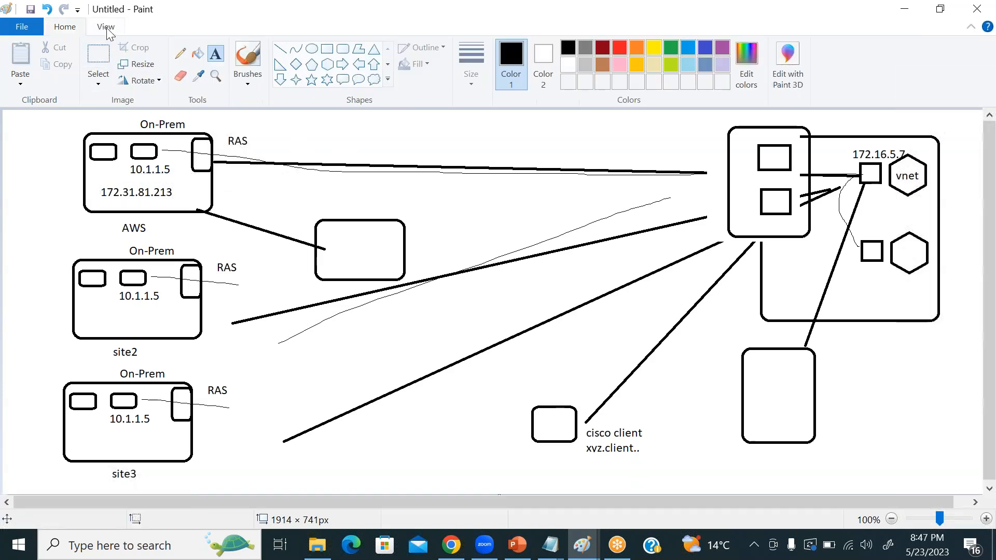
# Delete the old 10.1.1.5 label from the AWS site box in the diagram.
pyautogui.click(100, 53)
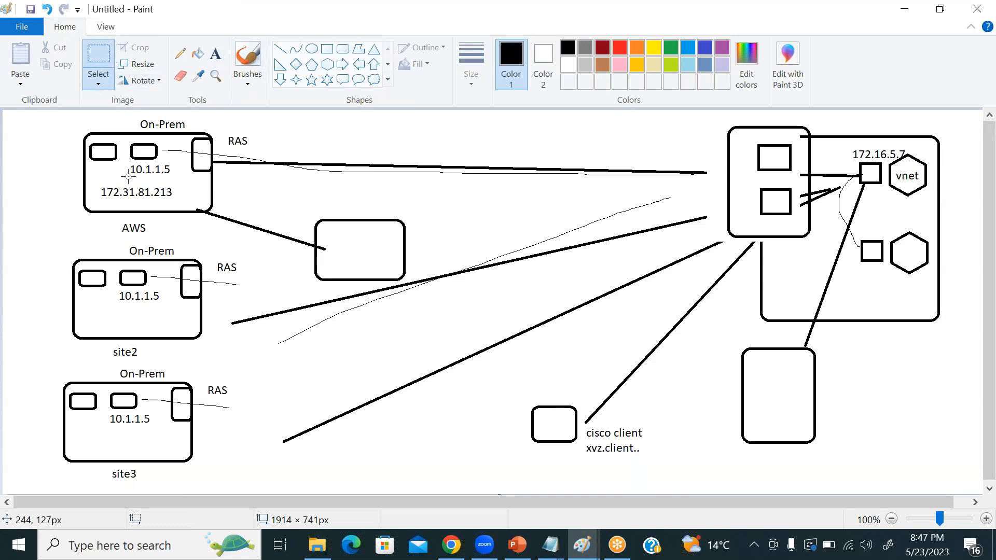
pyautogui.moveTo(125, 163); pyautogui.dragTo(173, 179)
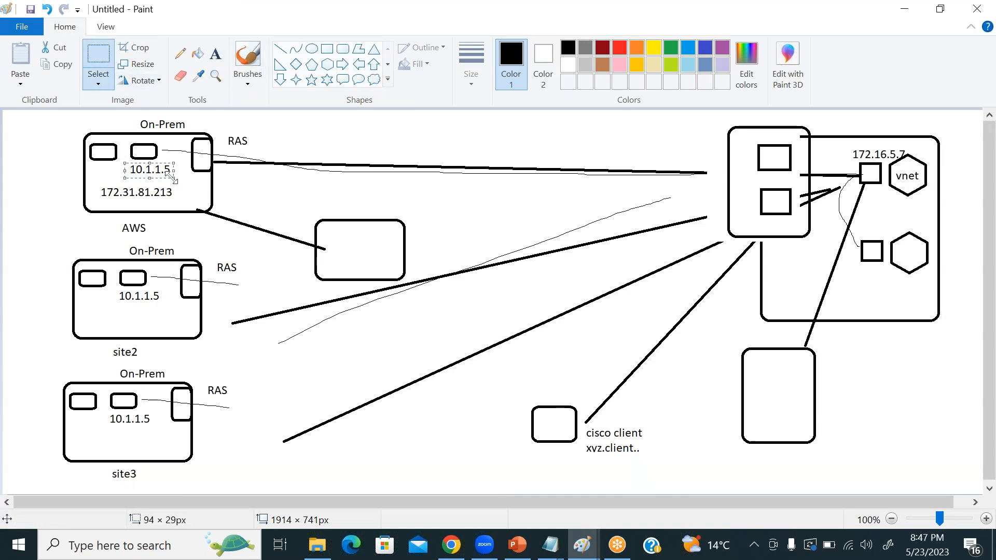
pyautogui.press('Delete')
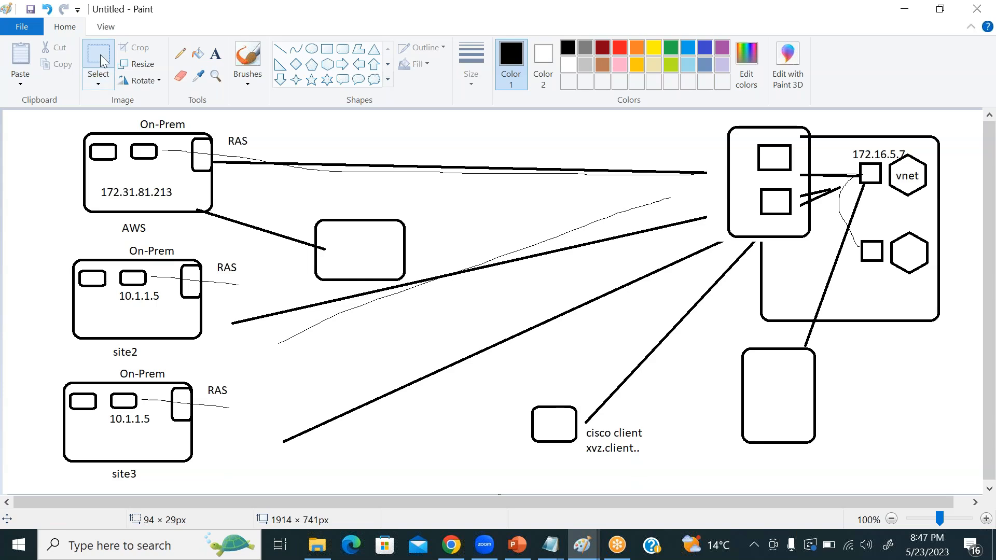
# Undo an attempted upward shift of the 172.31.81.213 label and switch back to the EC2 instances list in Chrome.
pyautogui.moveTo(97, 181); pyautogui.dragTo(142, 171)
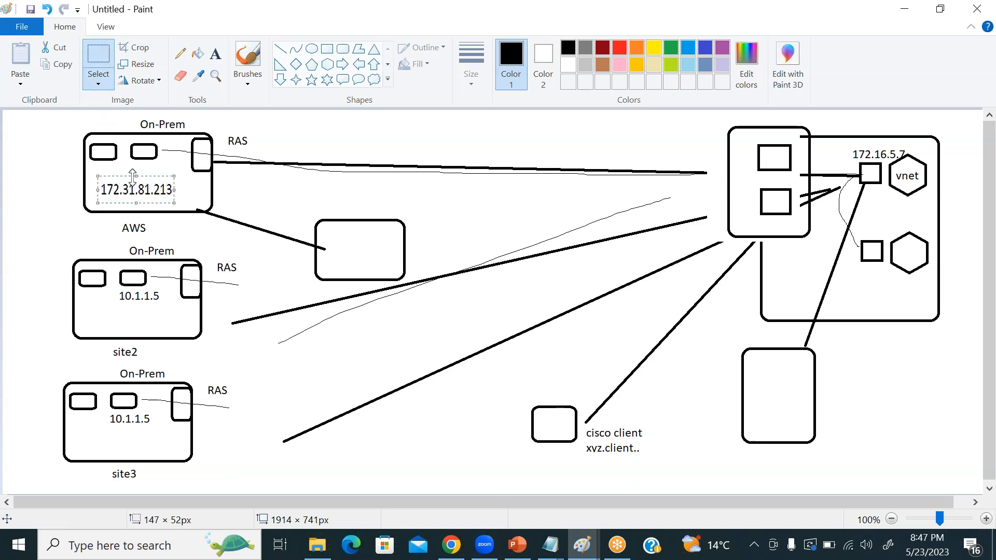
pyautogui.hotkey('ctrl', 'z')
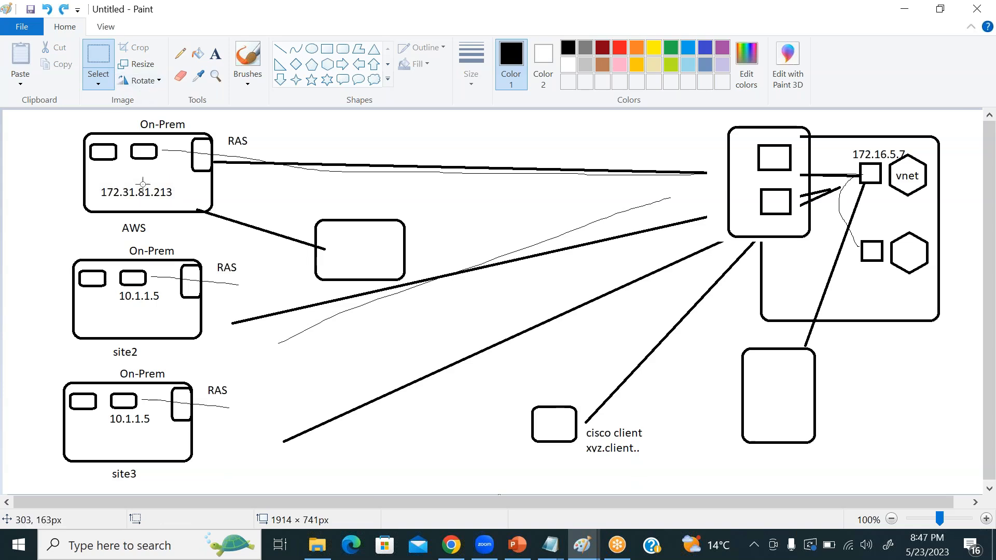
pyautogui.hotkey('alt', 'Tab')
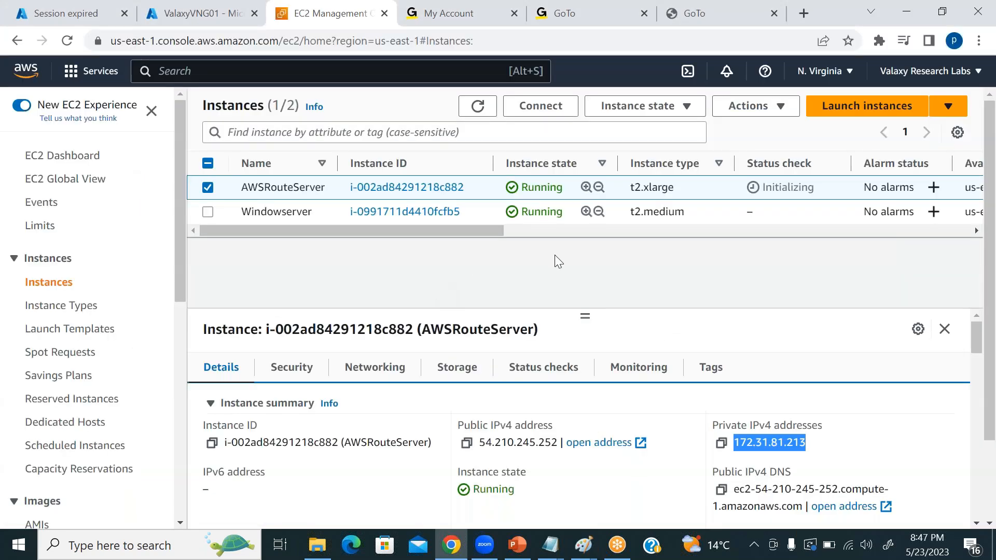
pyautogui.click(721, 443)
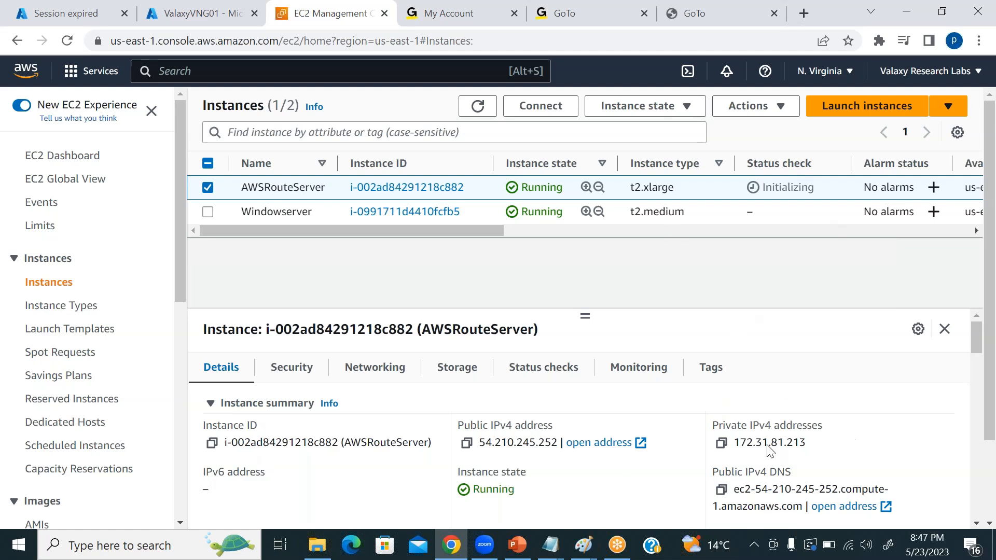
pyautogui.click(466, 443)
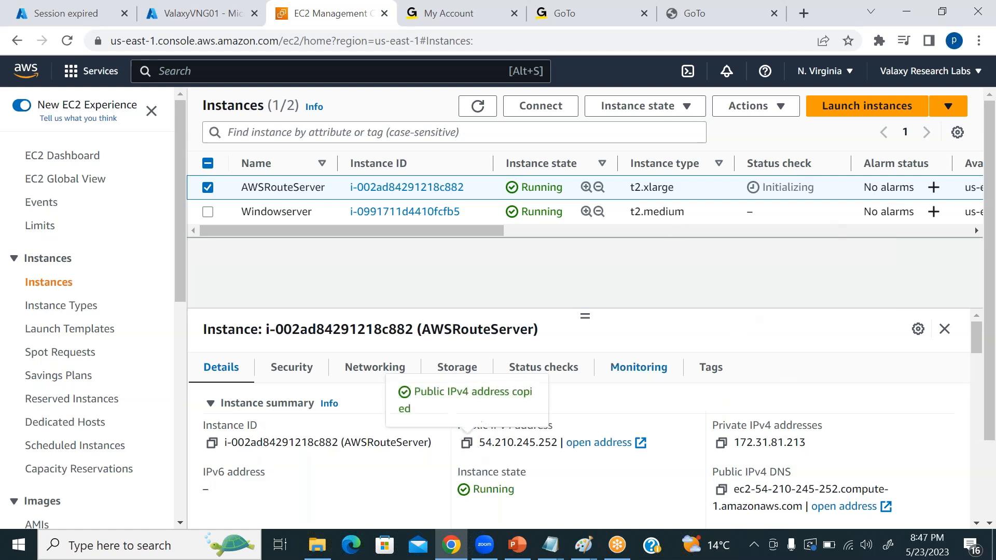
pyautogui.click(142, 547)
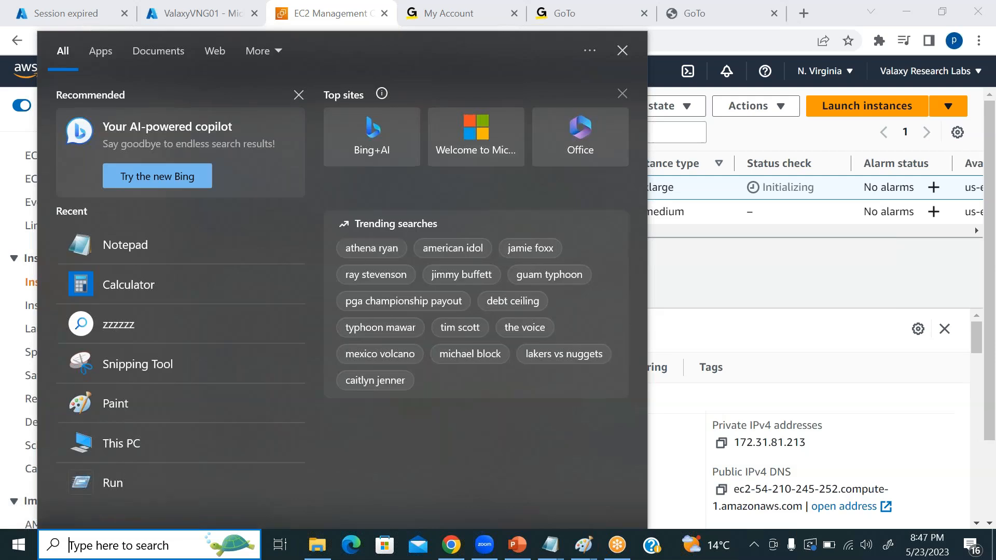
pyautogui.write('rdp')
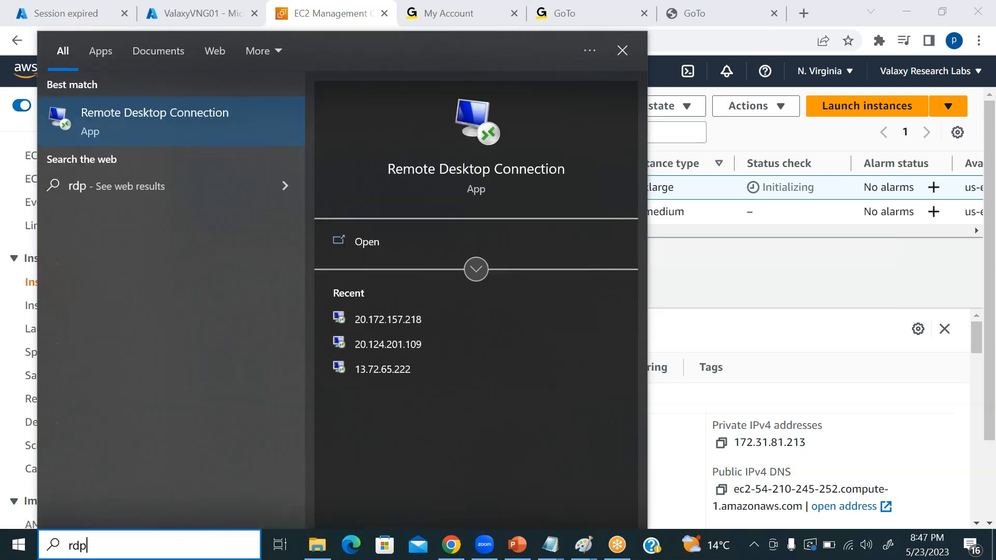
pyautogui.click(674, 285)
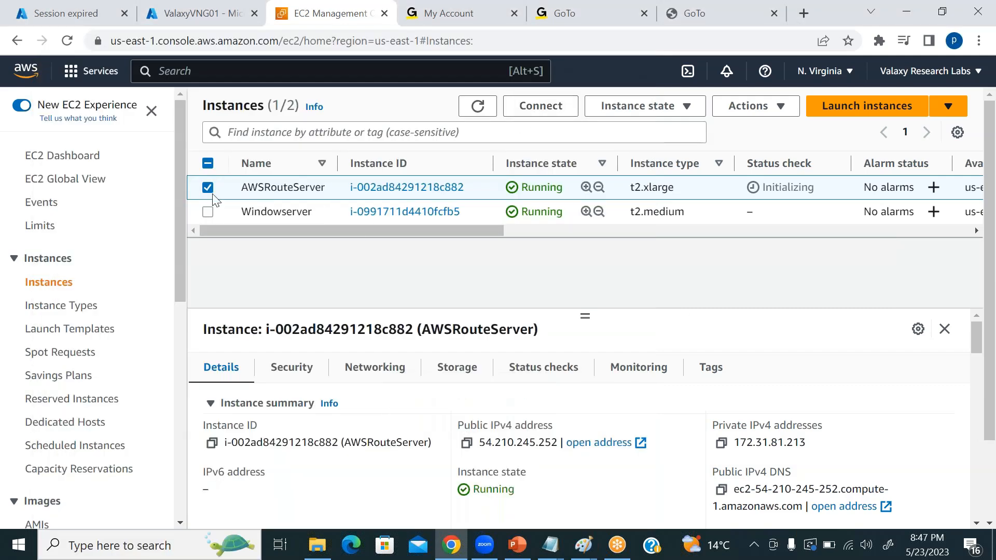
# Open the RDP client connection details for AWSRouteServer and request its Windows password.
pyautogui.click(539, 106)
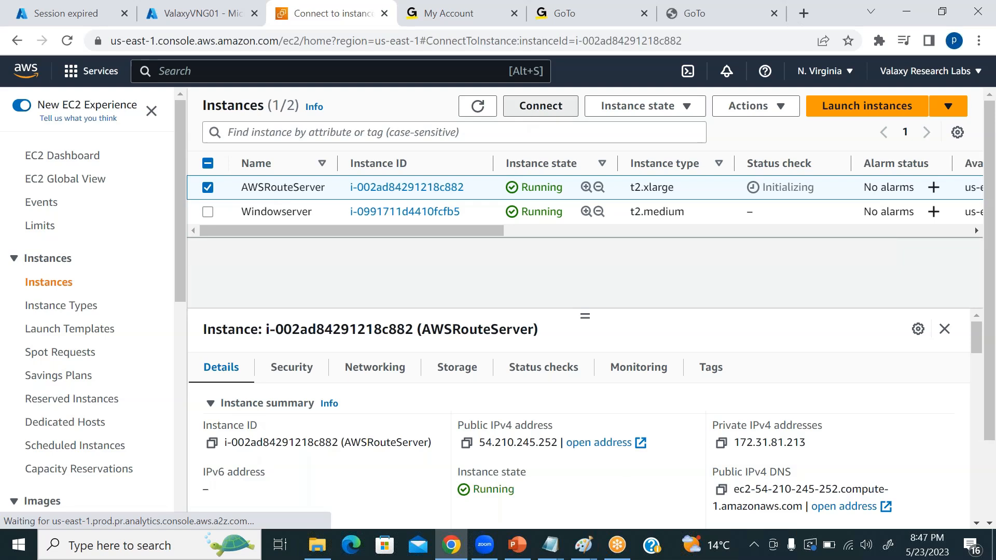
pyautogui.scroll(-3, 689, 307)
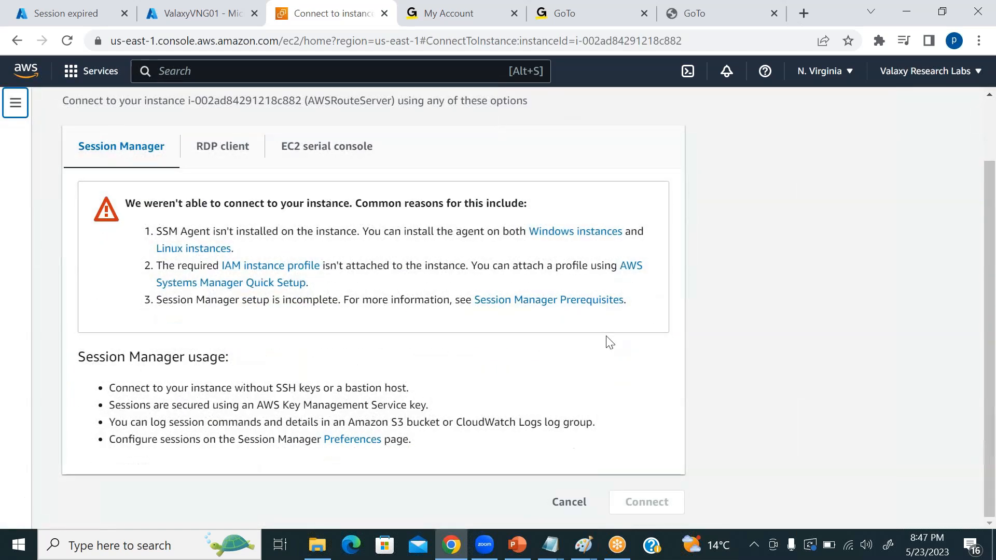
pyautogui.click(217, 149)
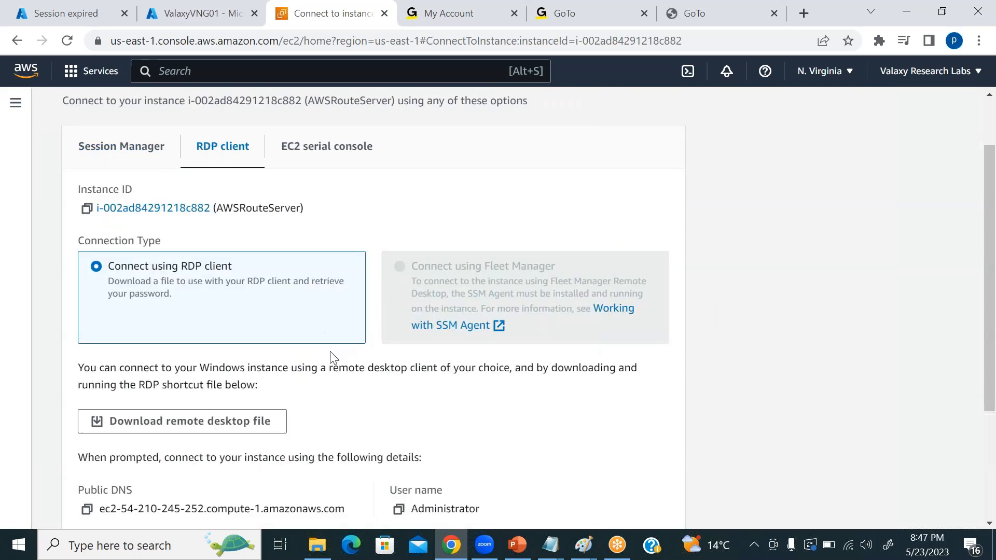
pyautogui.scroll(-3, 390, 361)
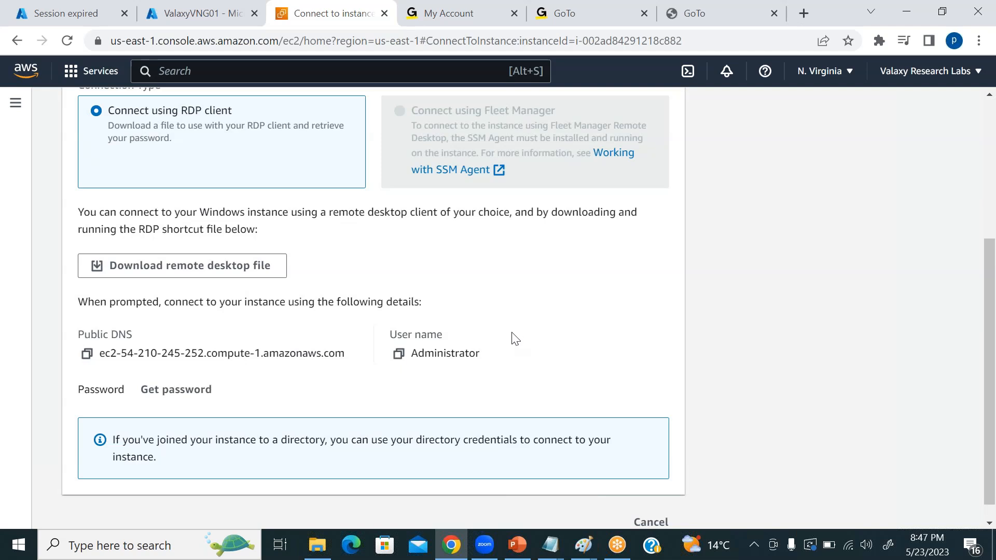
pyautogui.click(173, 391)
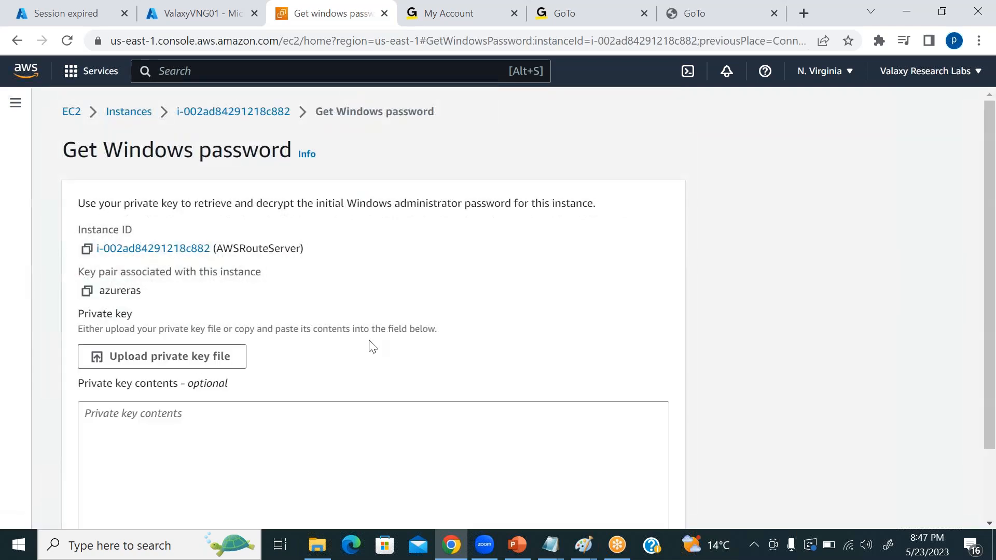
# Upload the private key file azureras.pem from the D-drive folder and decrypt the Windows administrator password.
pyautogui.scroll(-2, 372, 346)
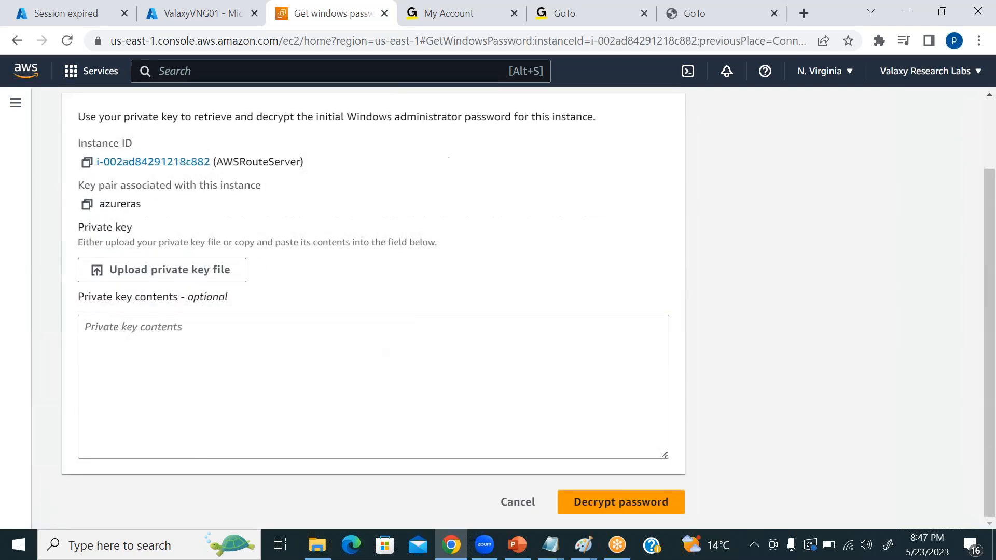
pyautogui.click(156, 271)
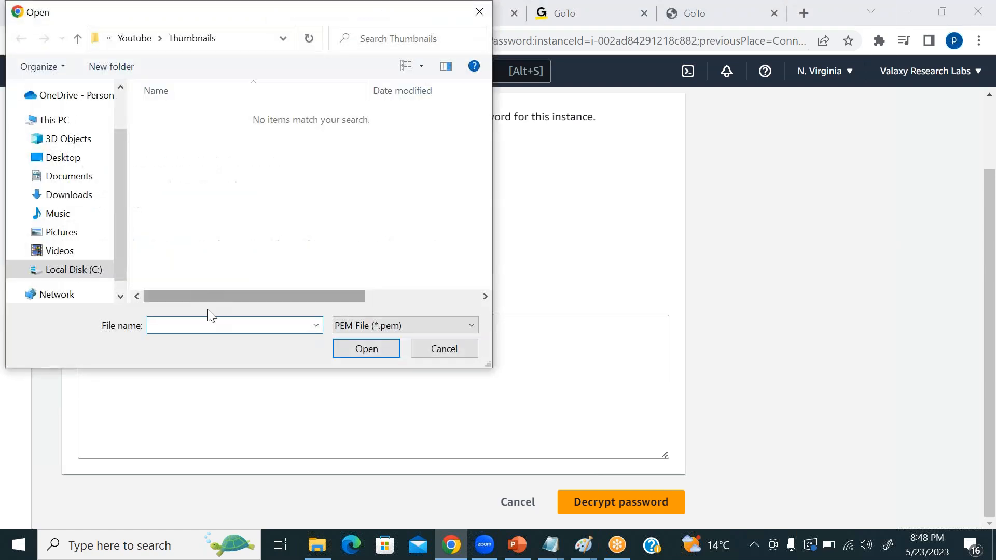
pyautogui.click(134, 40)
pyautogui.click(131, 39)
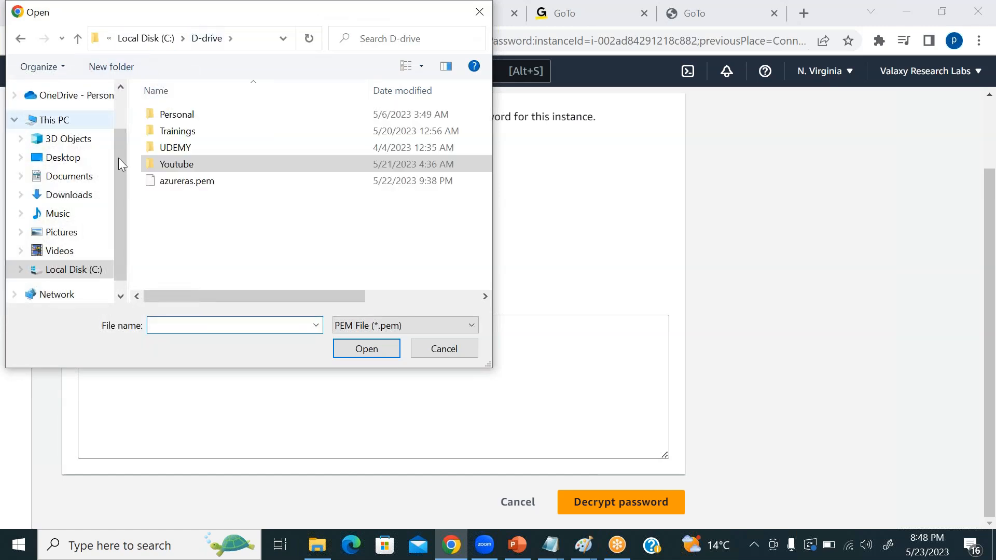
pyautogui.click(180, 182)
pyautogui.click(350, 349)
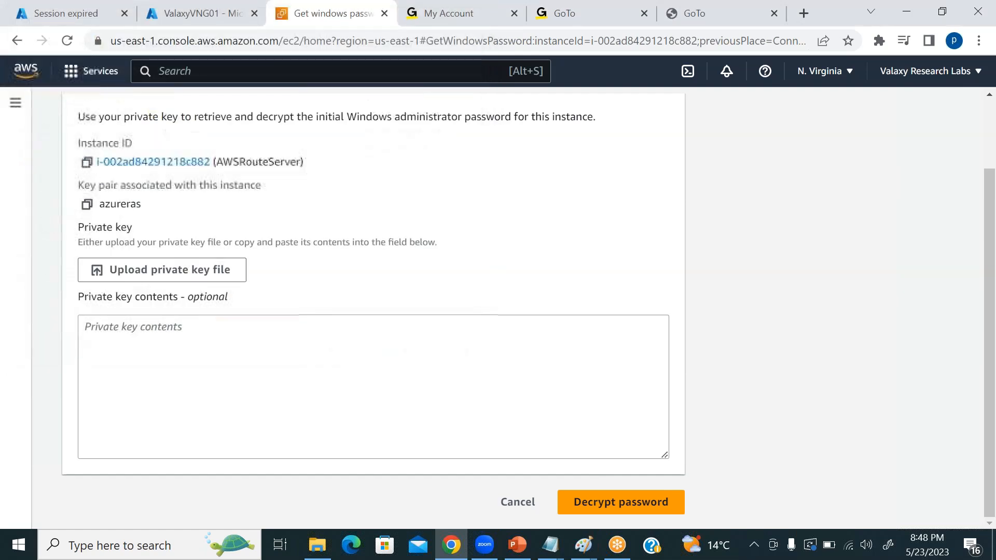
pyautogui.scroll(-2, 757, 322)
pyautogui.scroll(-3, 646, 367)
pyautogui.click(645, 504)
pyautogui.scroll(-3, 452, 353)
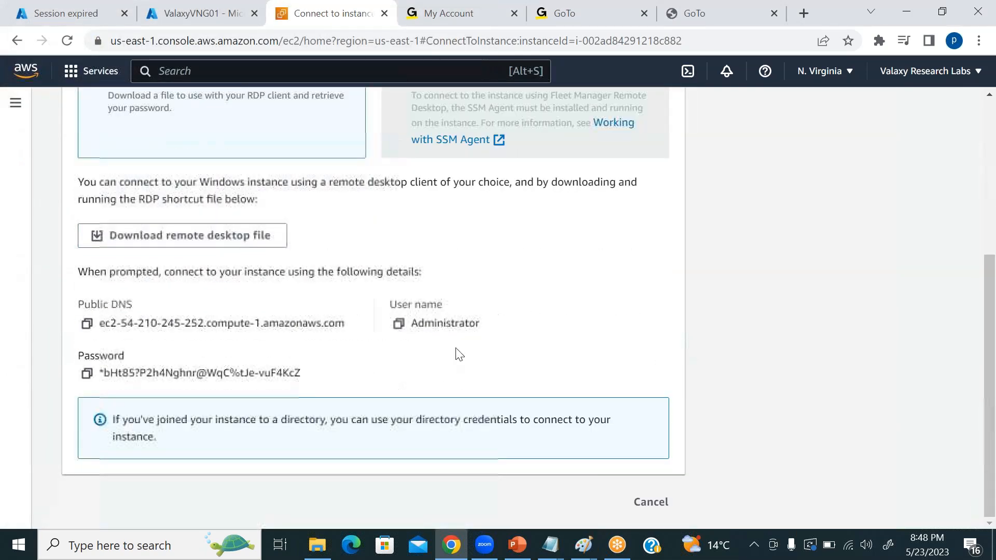
# Copy the decrypted administrator password and open Remote Desktop Connection on the local computer.
pyautogui.click(87, 373)
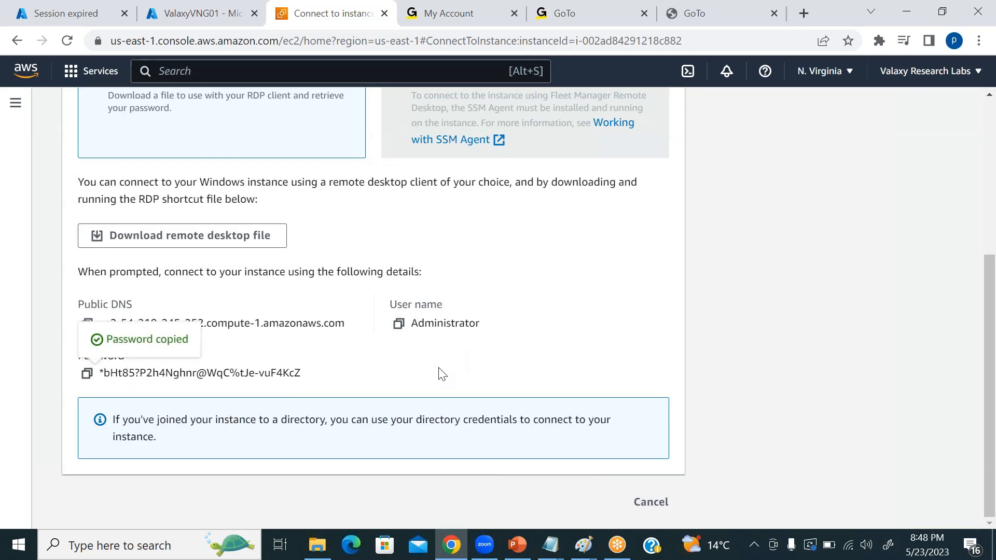
pyautogui.scroll(5, 574, 373)
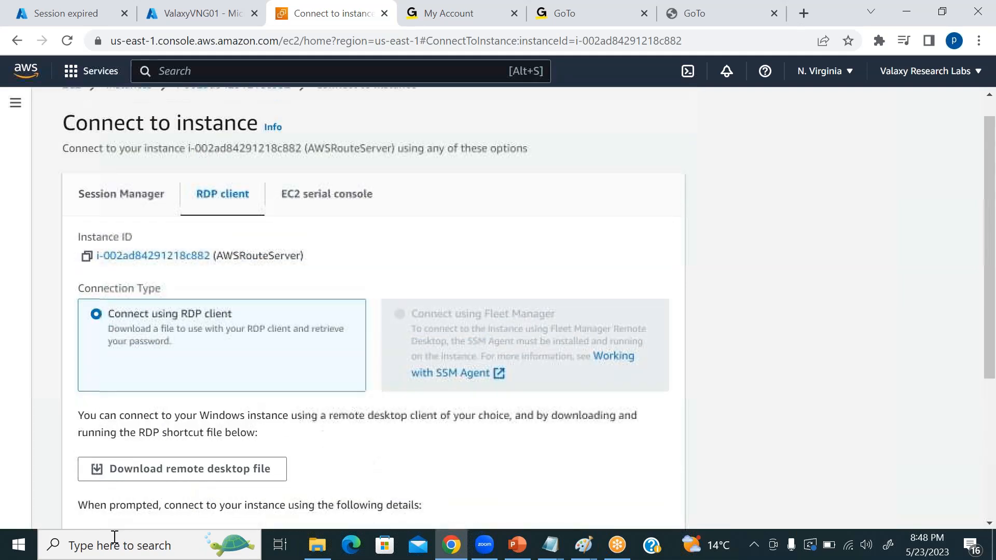
pyautogui.click(115, 549)
pyautogui.write('remote')
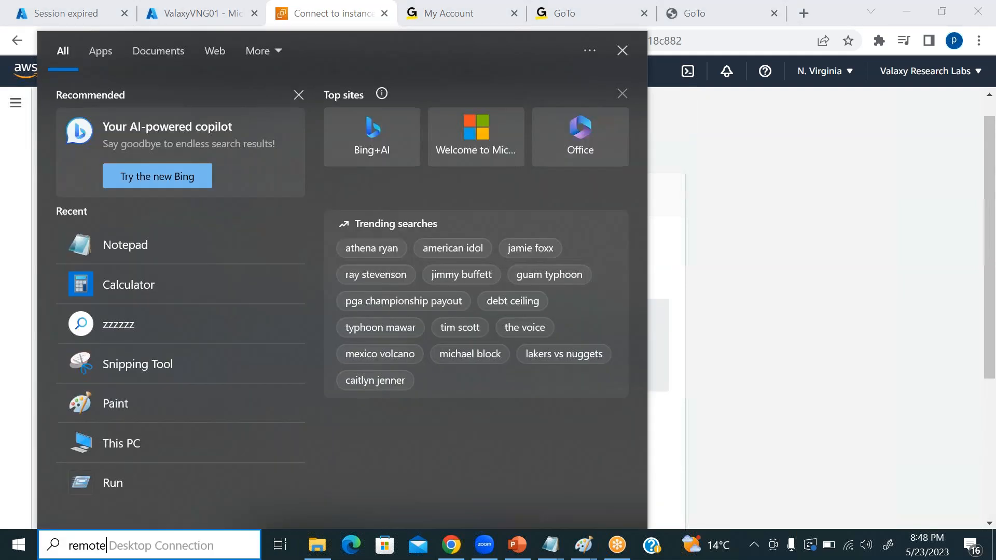
pyautogui.click(139, 135)
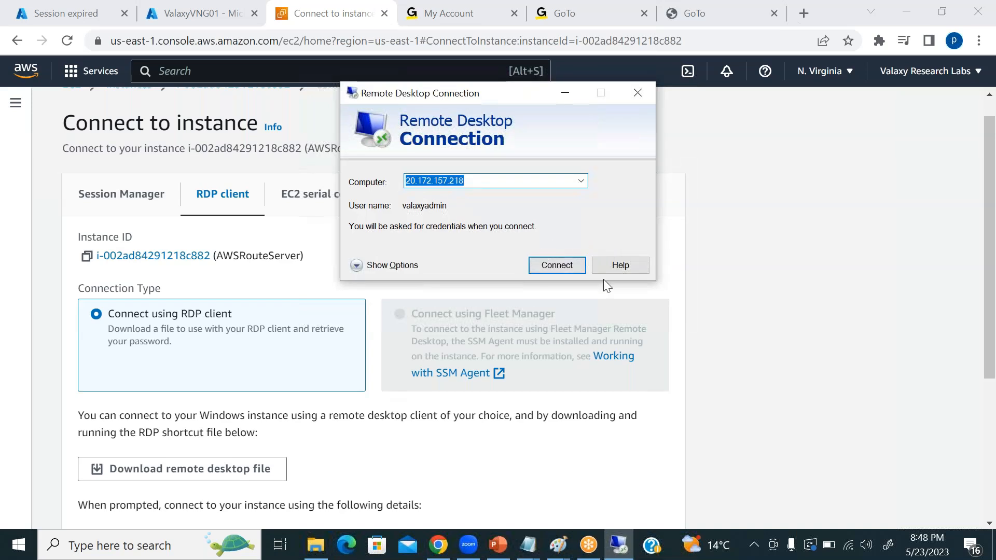
# Paste the copied administrator password into a new Notepad document and minimize it.
pyautogui.click(84, 546)
pyautogui.write('notepad')
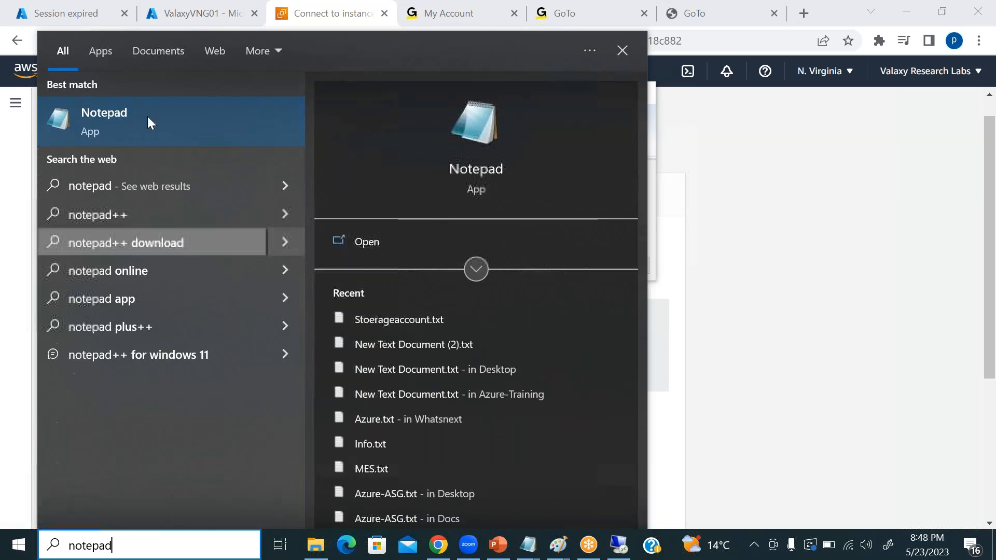
pyautogui.click(148, 119)
pyautogui.hotkey('ctrl', 'v')
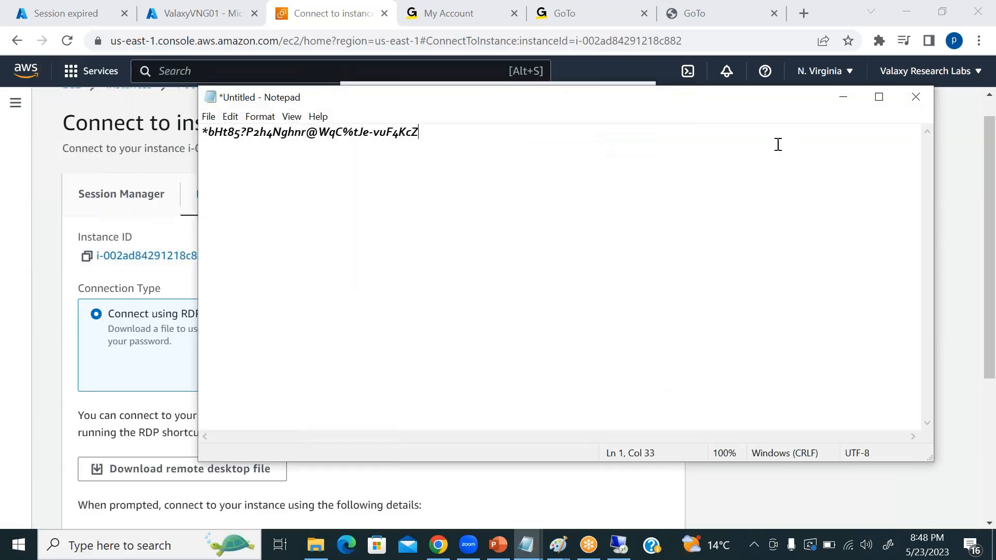
pyautogui.click(843, 96)
pyautogui.click(787, 257)
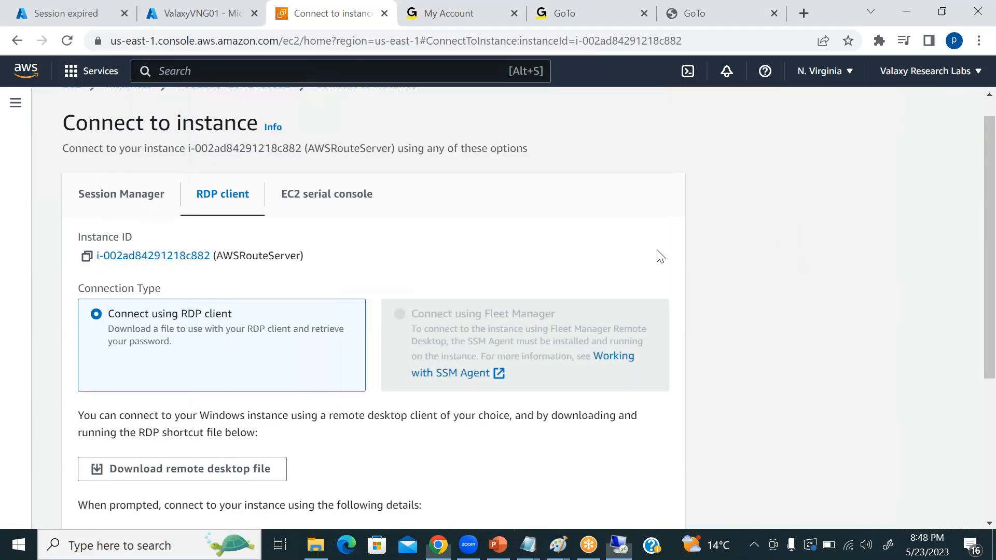
# Copy AWSRouteServer's public IPv4 address from its instance summary and start a Remote Desktop connection to 54.210.245.252.
pyautogui.scroll(1, 113, 179)
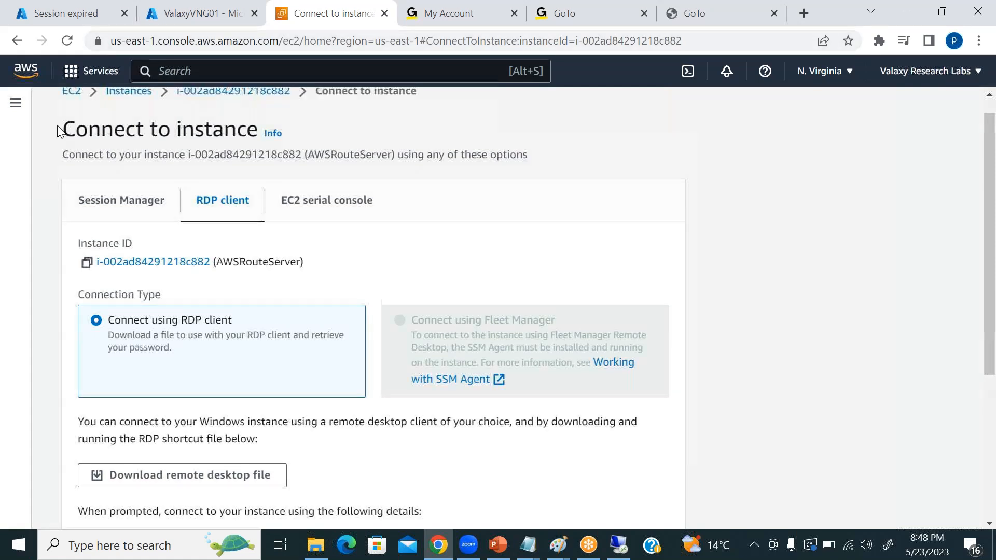
pyautogui.click(199, 113)
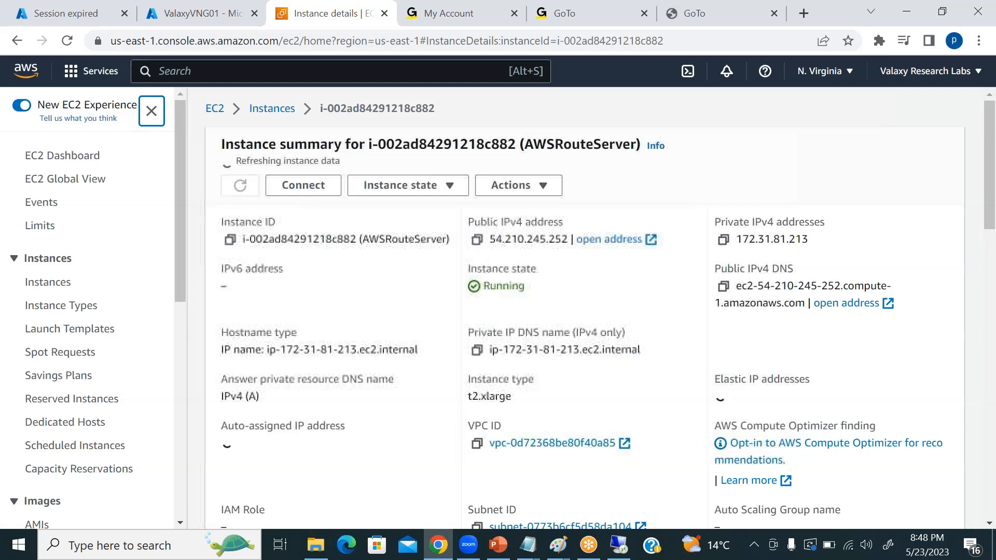
pyautogui.click(476, 234)
pyautogui.hotkey('alt', 'Tab')
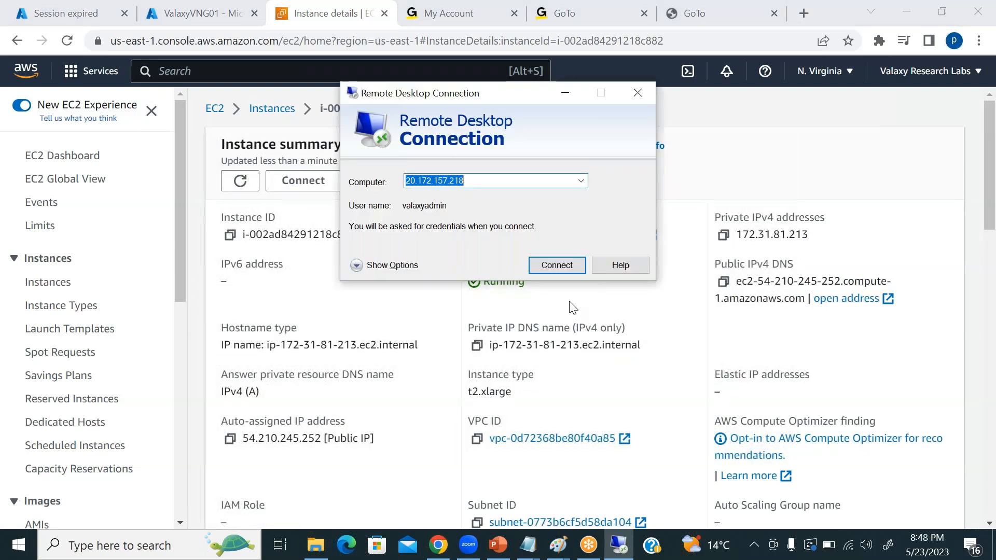
pyautogui.hotkey('ctrl', 'v')
pyautogui.click(535, 265)
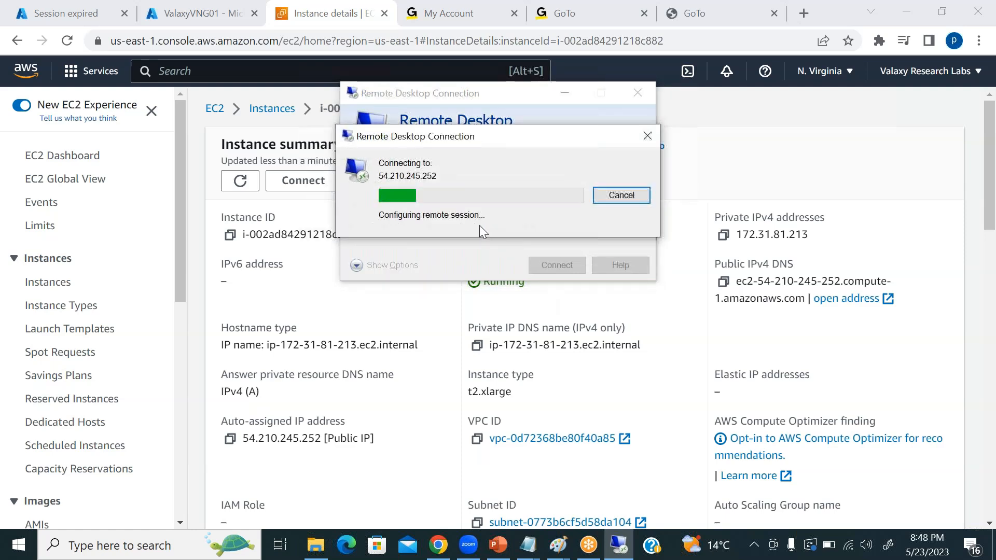
# Enter Administrator as the user name in the remote connection credentials.
pyautogui.write('Administrator')
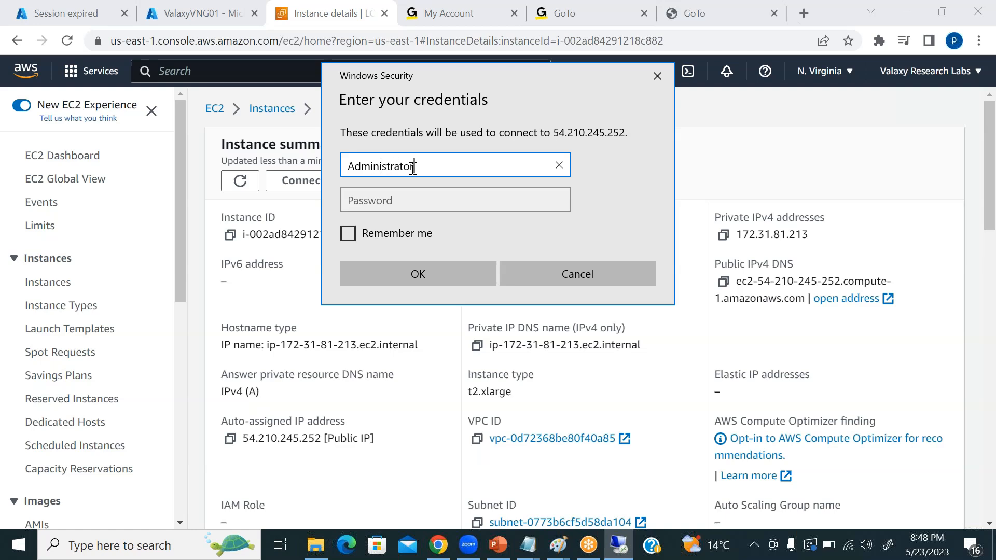
pyautogui.press('Tab')
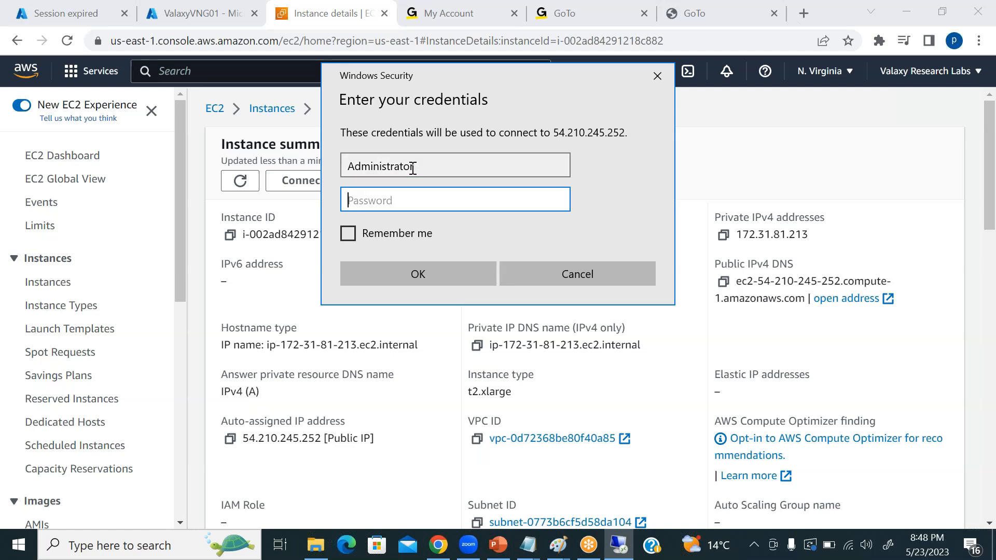
# Copy the administrator password from the Notepad document, paste it into the credentials' password field and connect to the remote server's desktop.
pyautogui.click(526, 545)
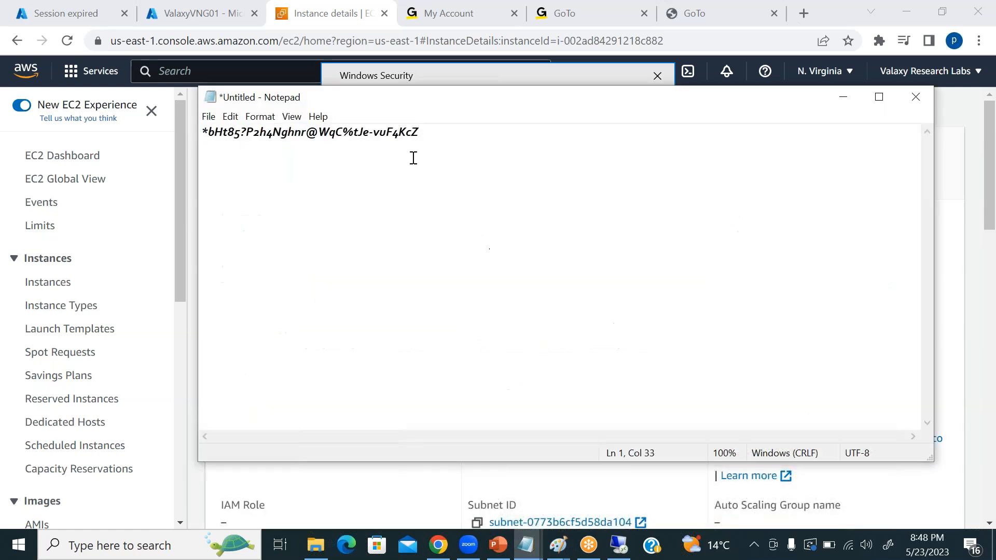
pyautogui.moveTo(419, 132); pyautogui.dragTo(183, 125)
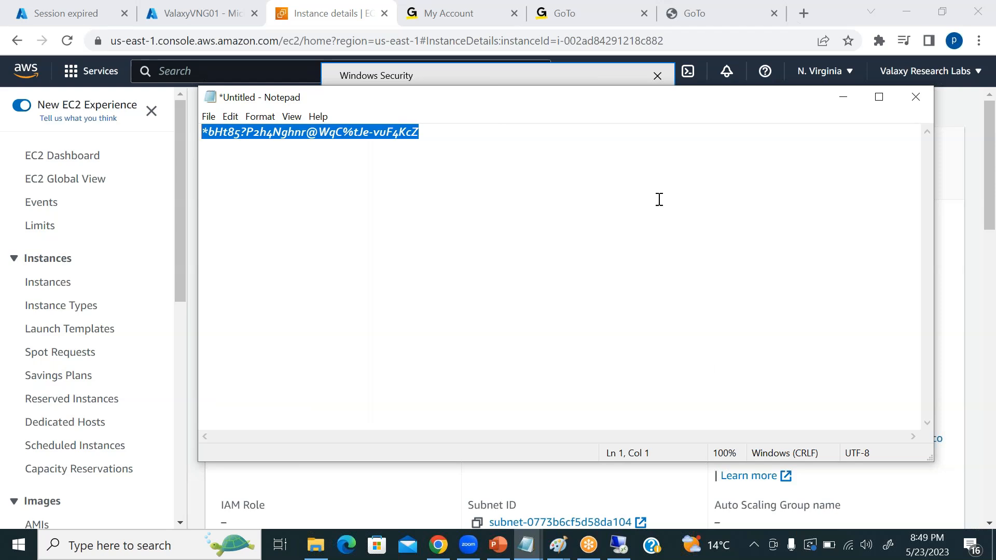
pyautogui.moveTo(643, 112); pyautogui.dragTo(639, 169)
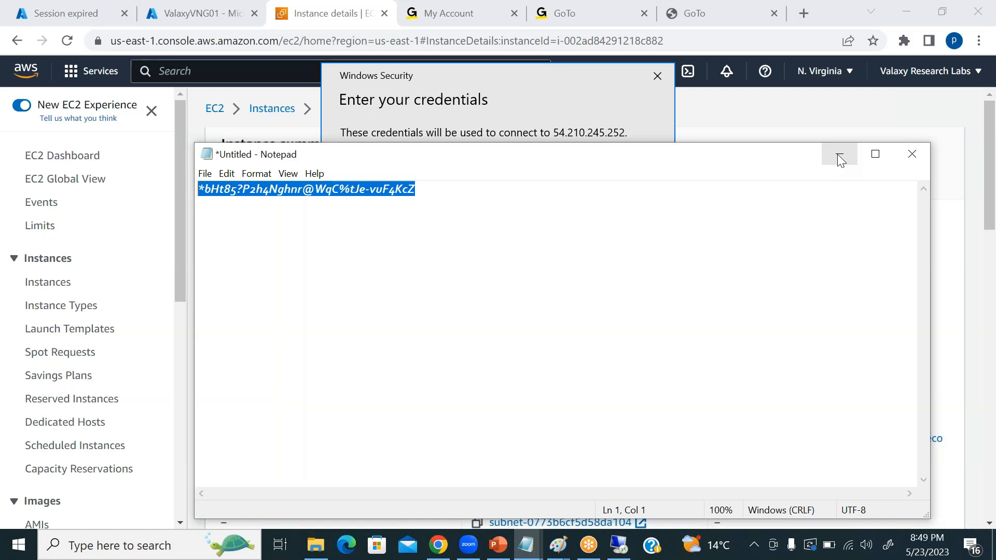
pyautogui.click(841, 158)
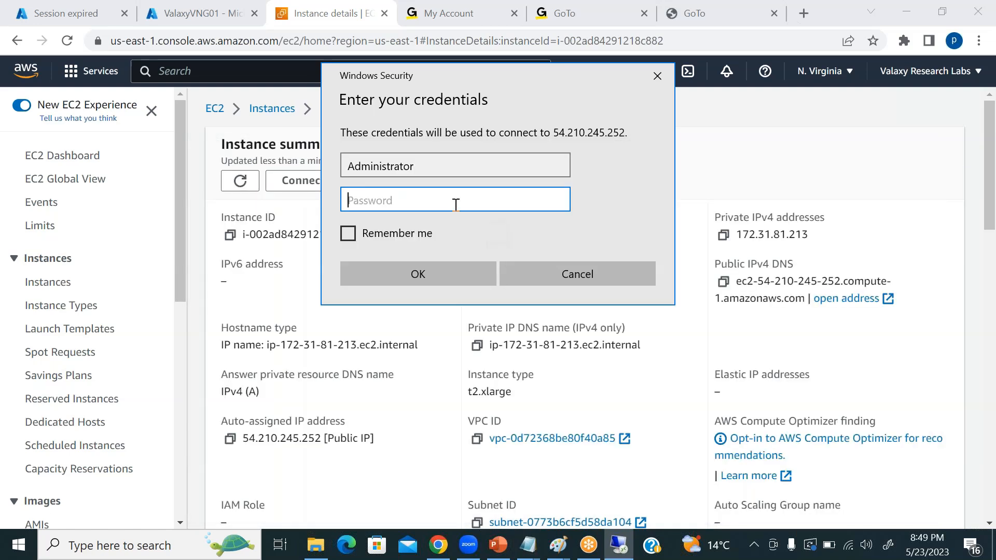
pyautogui.hotkey('ctrl', 'v')
pyautogui.click(431, 271)
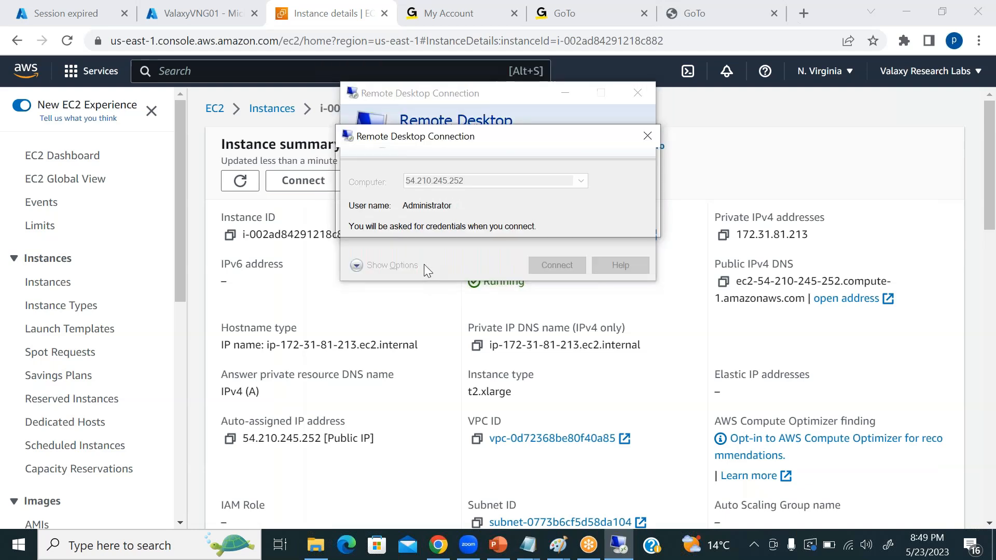
pyautogui.click(539, 318)
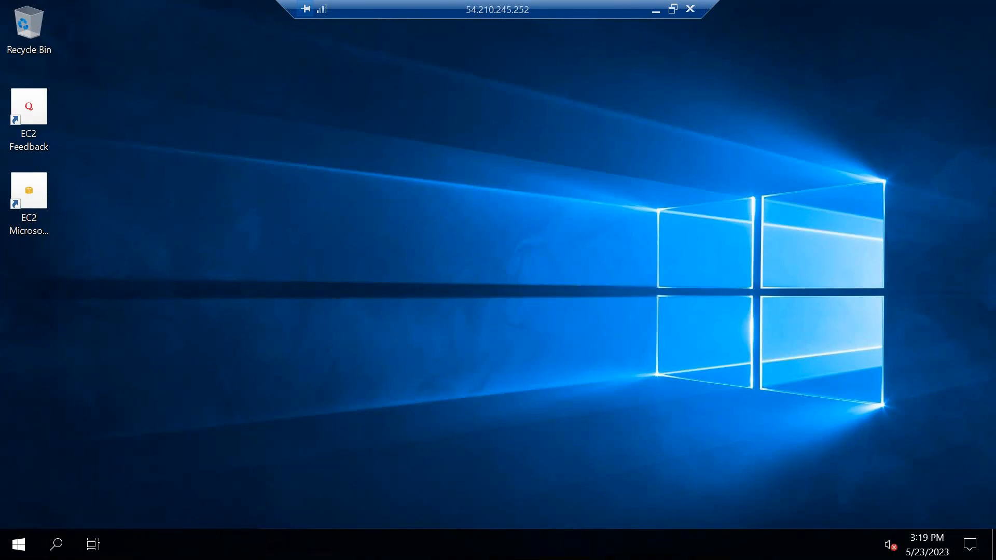
pyautogui.click(671, 117)
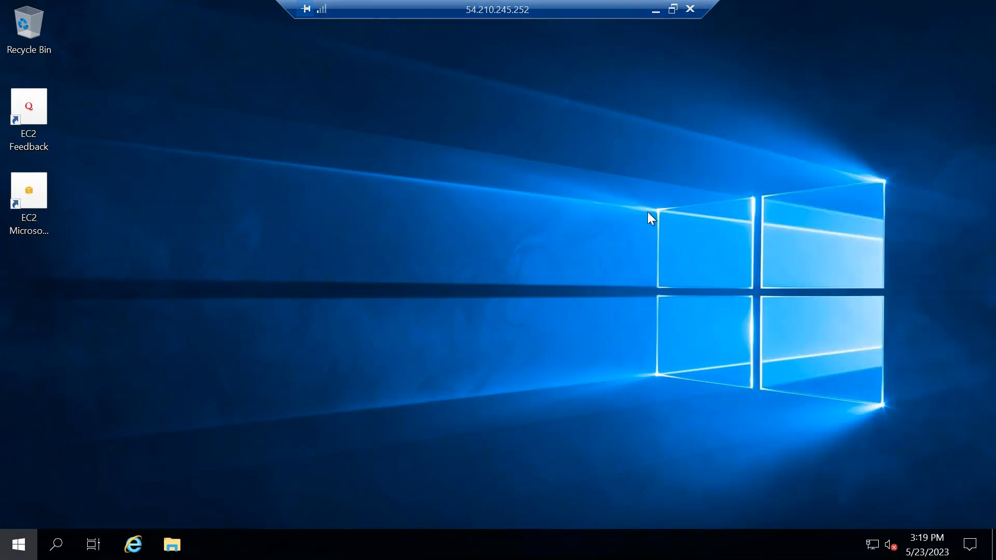
pyautogui.press('super')
pyautogui.click(404, 76)
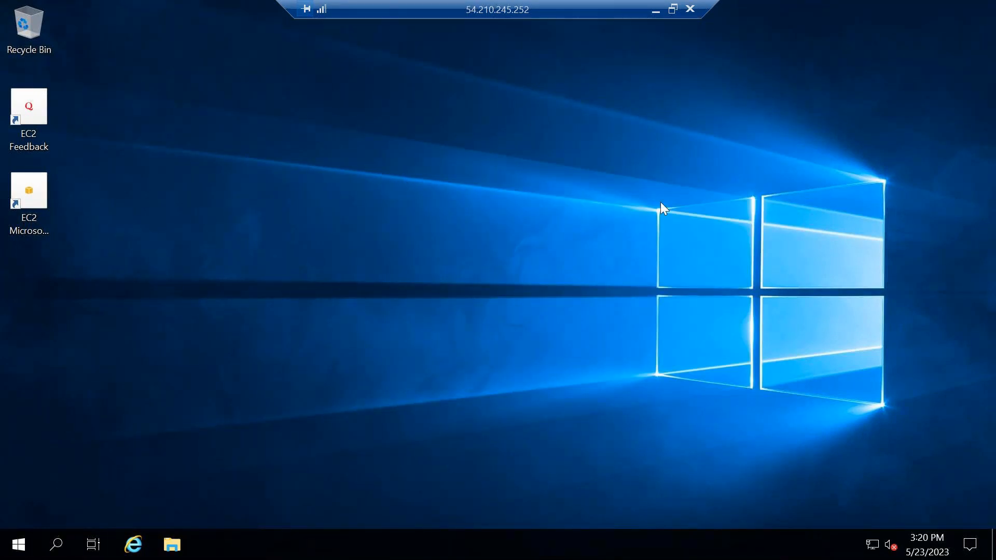
# Return to the EC2 instances list in the AWS console and stop source/destination checking for the AWSRouteServer instance.
pyautogui.click(655, 11)
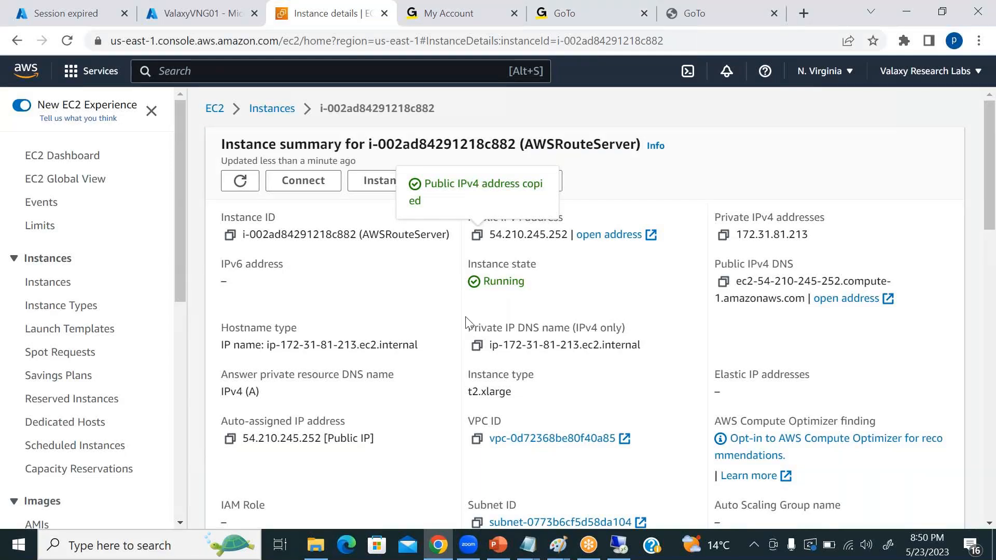
pyautogui.click(49, 283)
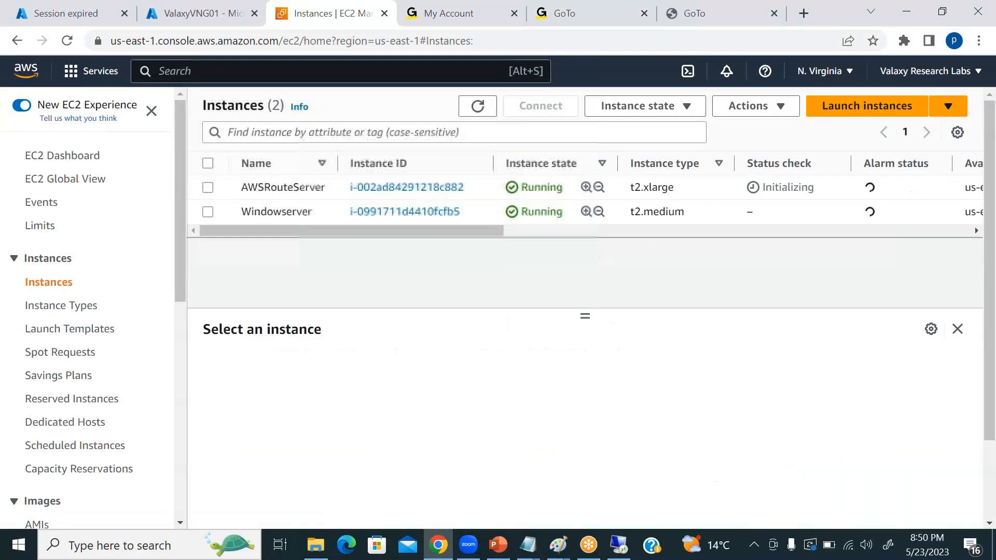
pyautogui.click(208, 188)
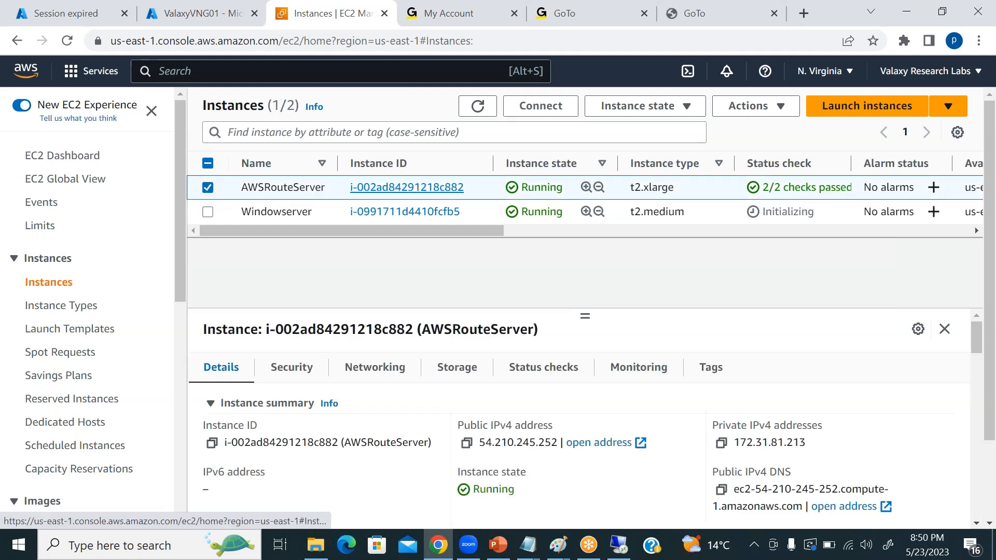
pyautogui.click(692, 107)
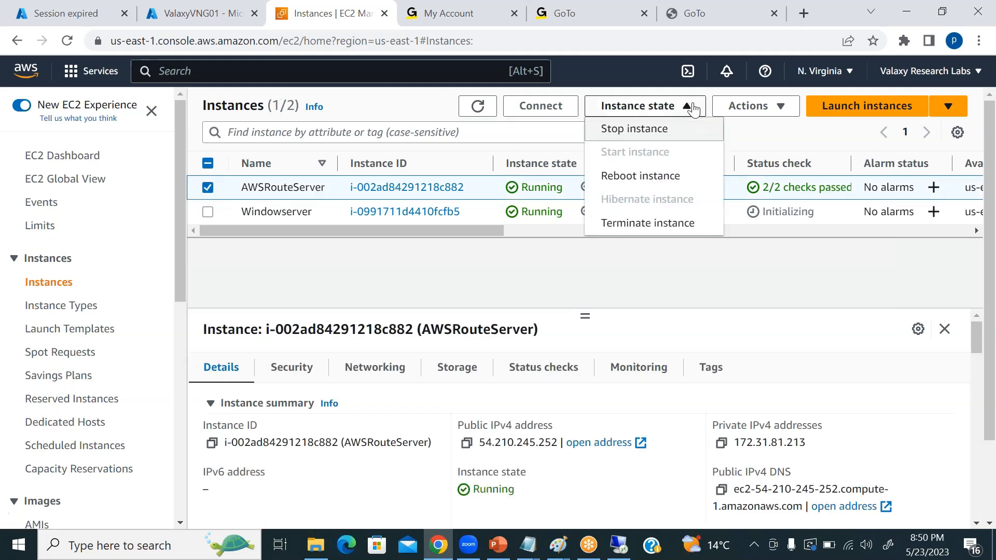
pyautogui.click(783, 108)
pyautogui.moveTo(798, 235)
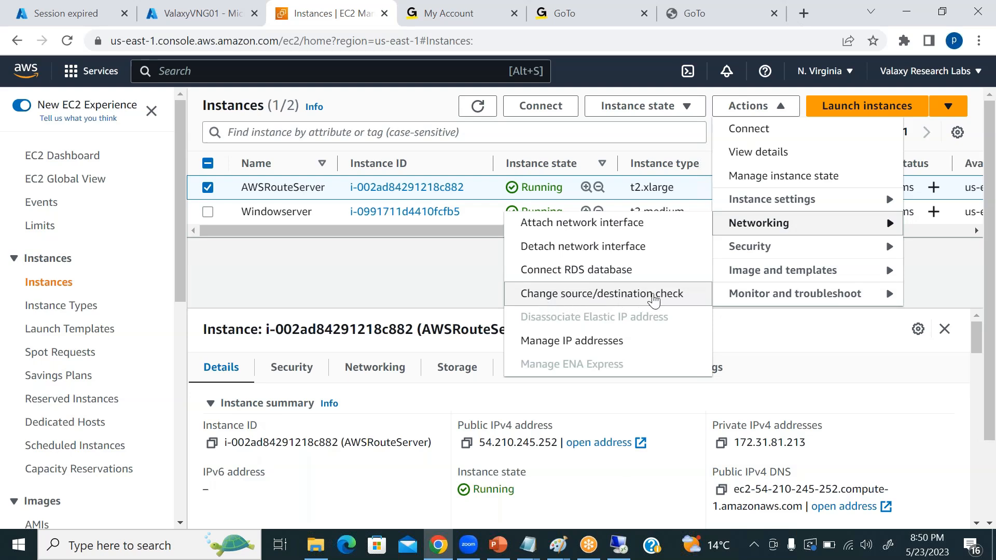
pyautogui.click(652, 296)
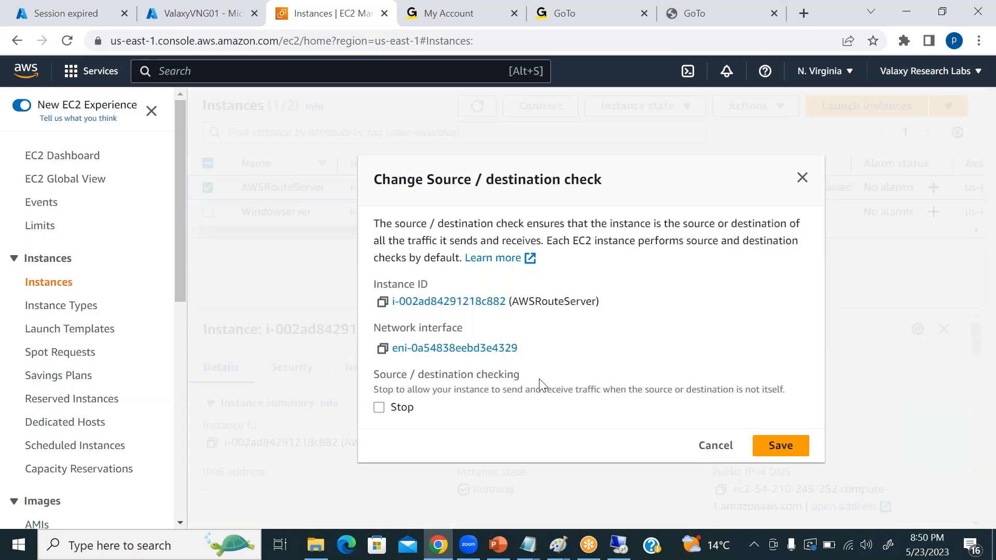
pyautogui.click(379, 409)
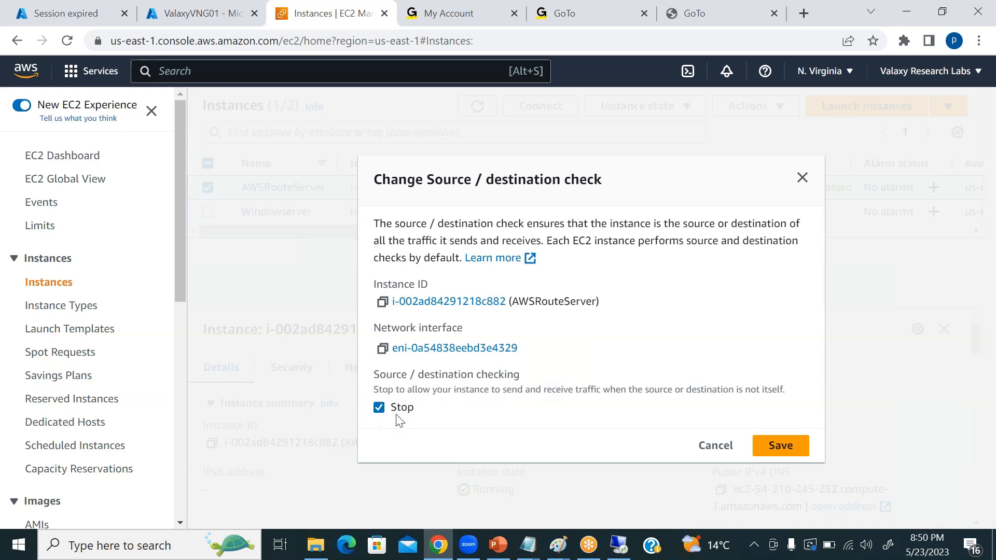
pyautogui.click(799, 446)
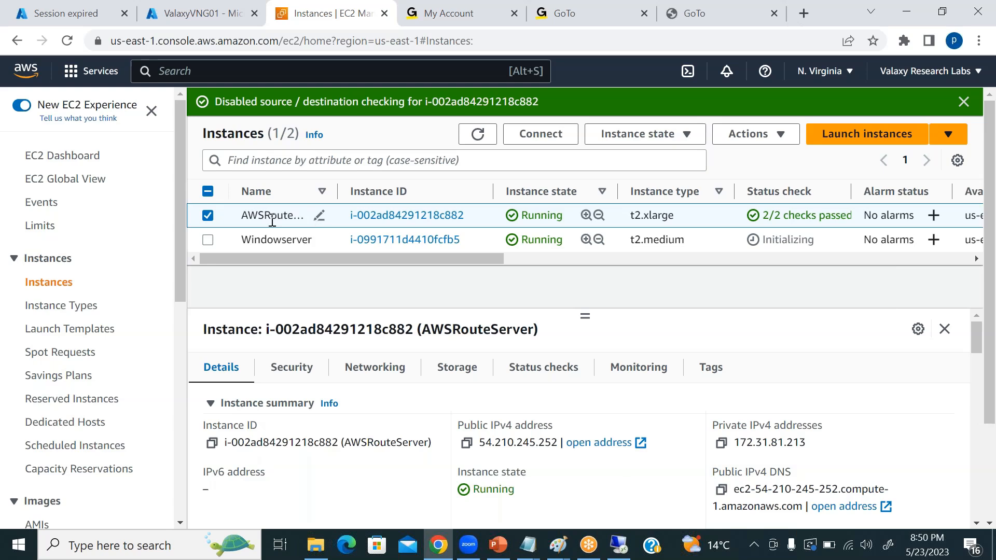
pyautogui.click(782, 136)
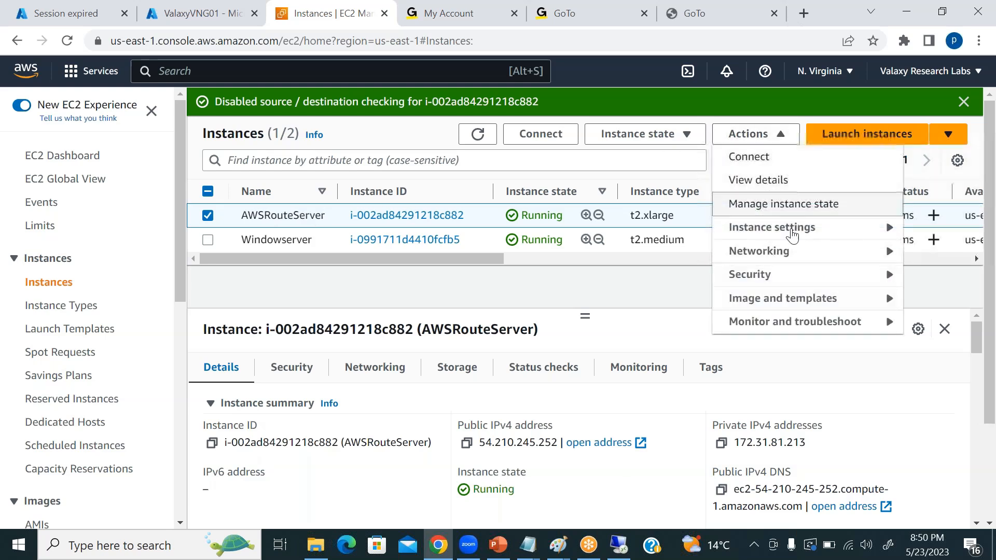
pyautogui.moveTo(796, 258)
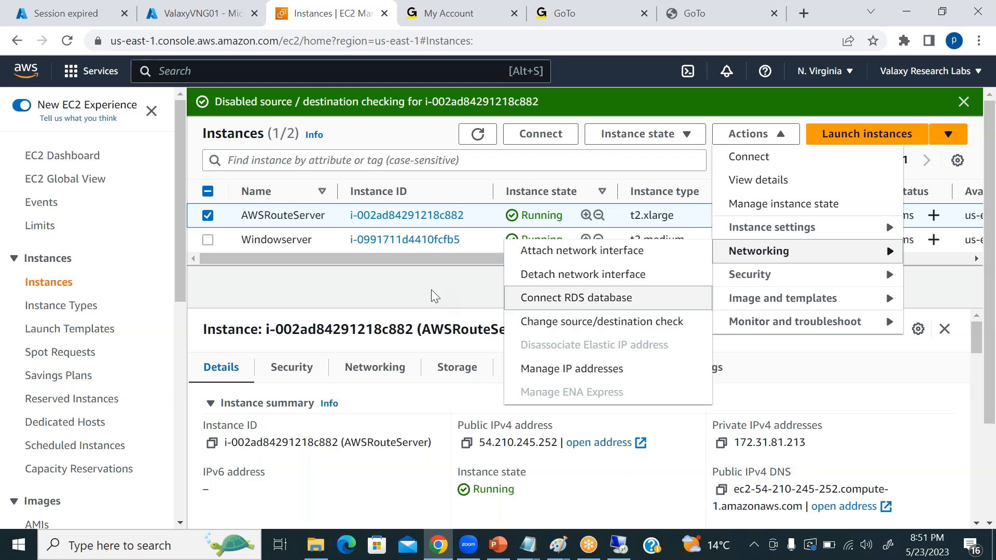
pyautogui.click(457, 295)
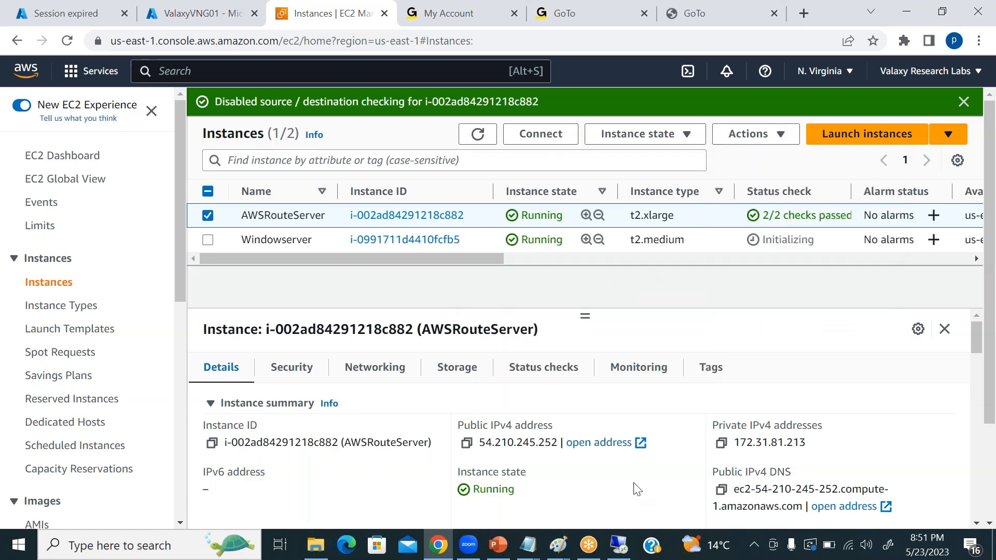
# Switch back to the AWSRouteServer remote desktop session, open Server Manager and dismiss the Windows Admin Center notice.
pyautogui.click(619, 544)
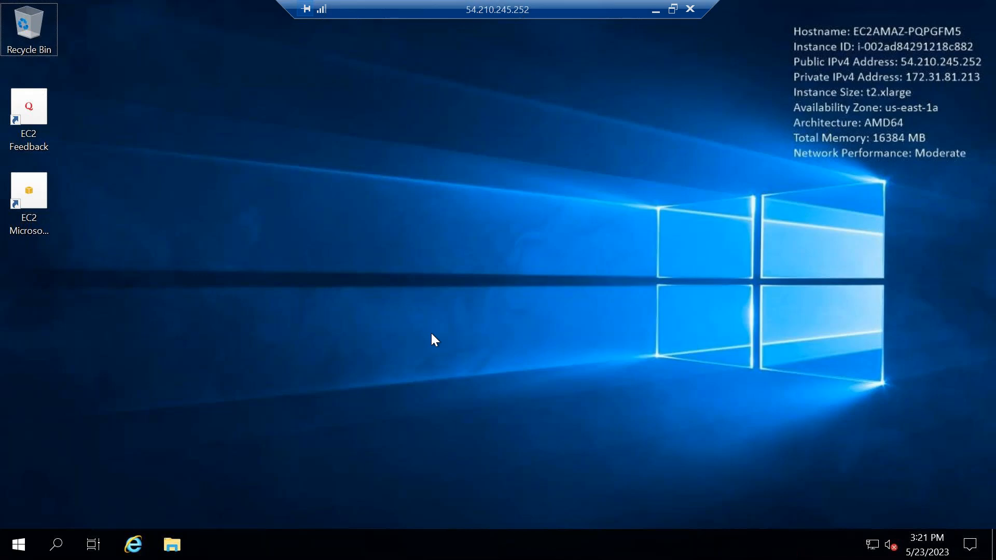
pyautogui.click(56, 544)
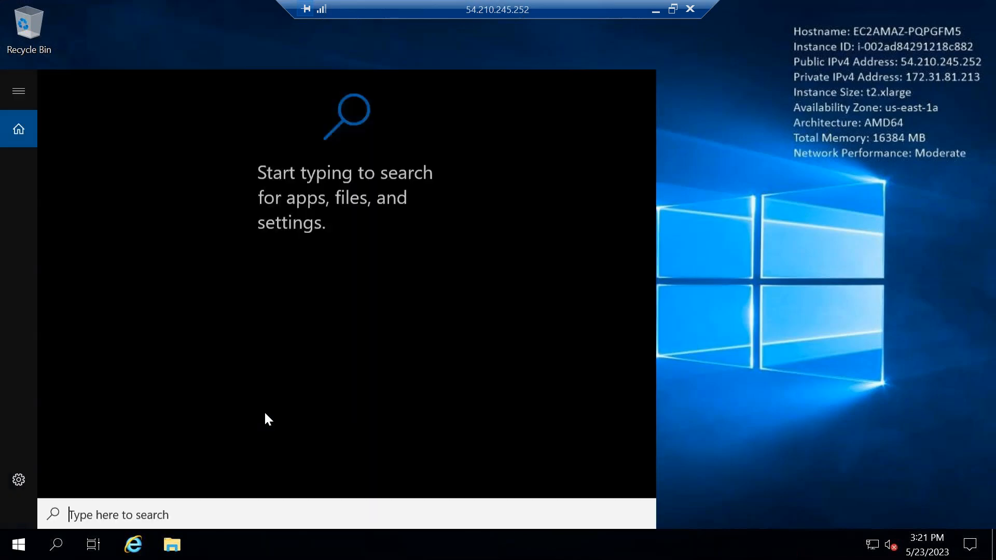
pyautogui.write('server')
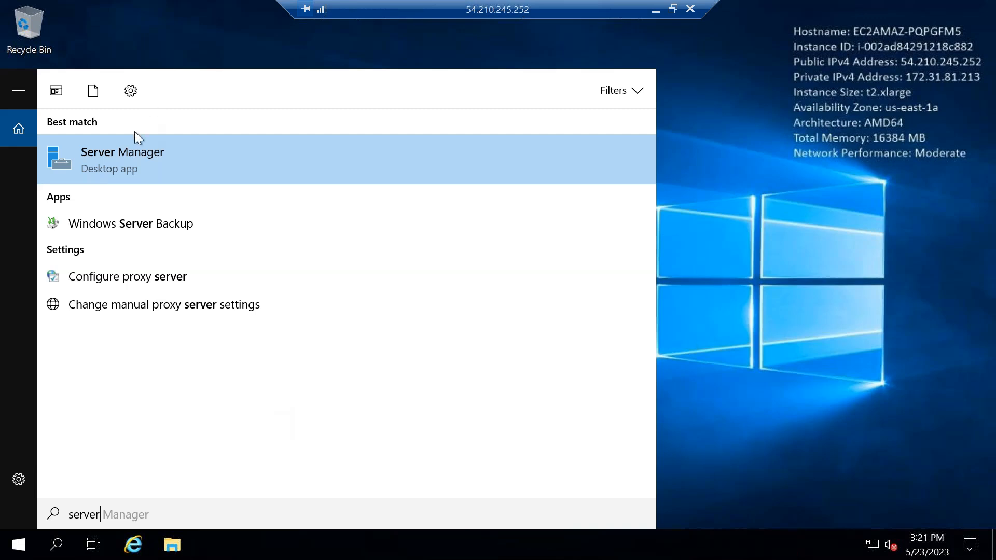
pyautogui.click(121, 160)
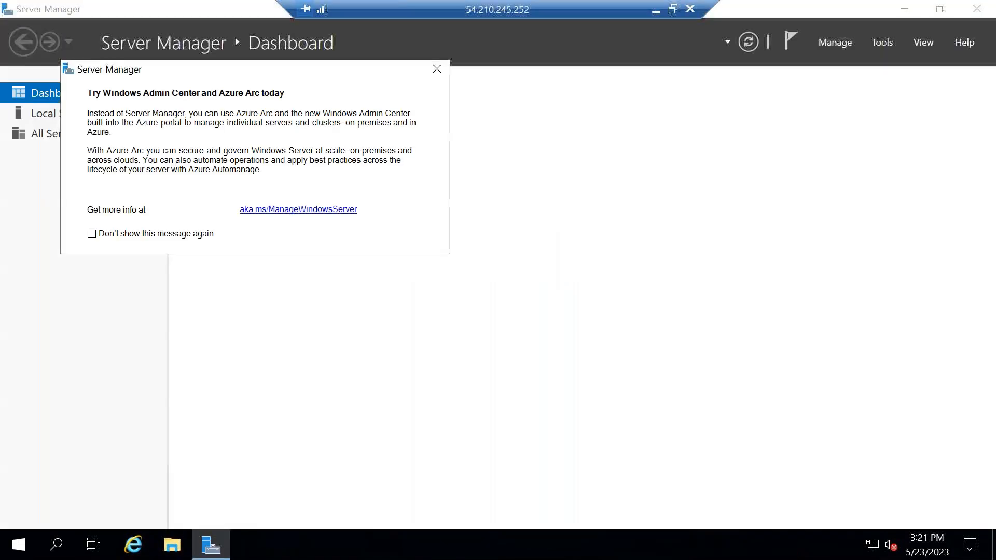
pyautogui.click(437, 70)
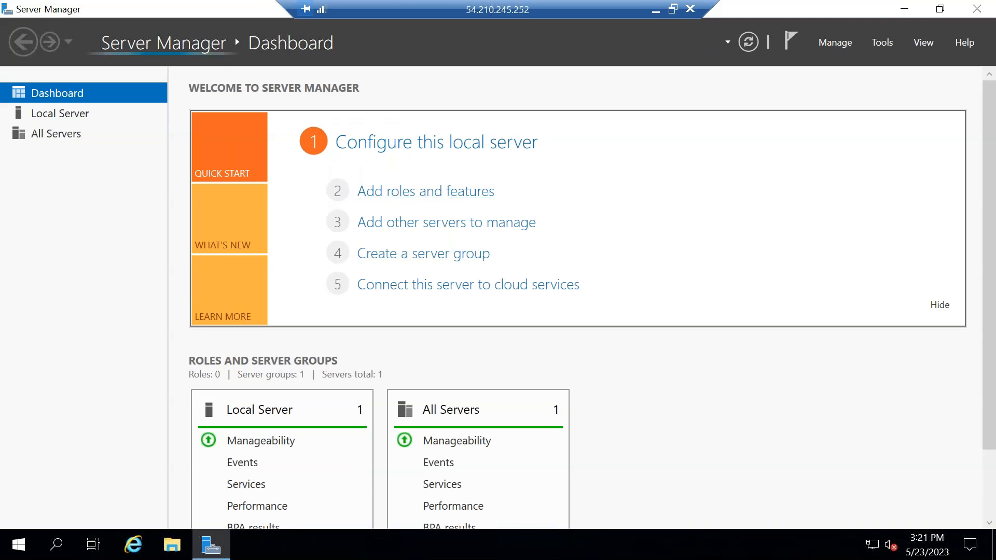
pyautogui.click(424, 195)
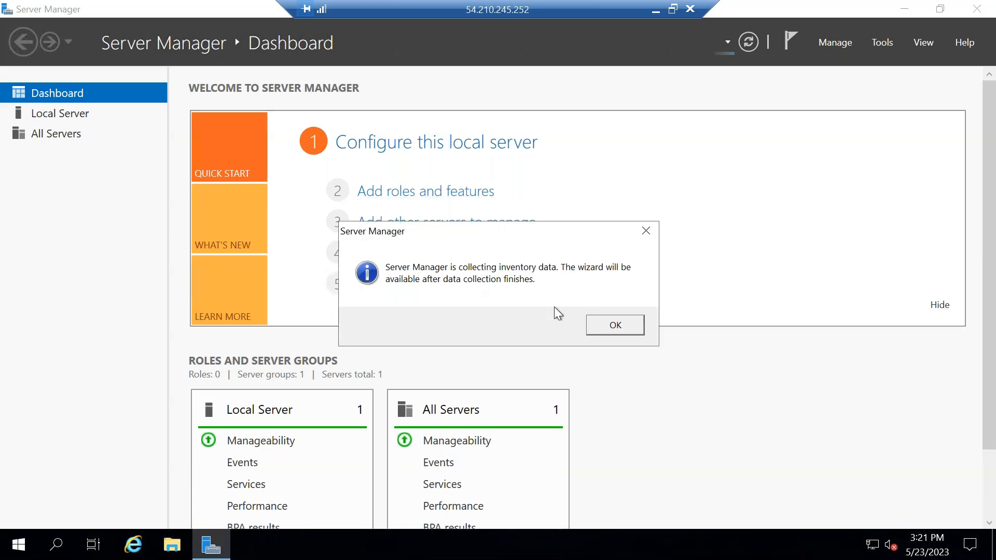
pyautogui.click(632, 324)
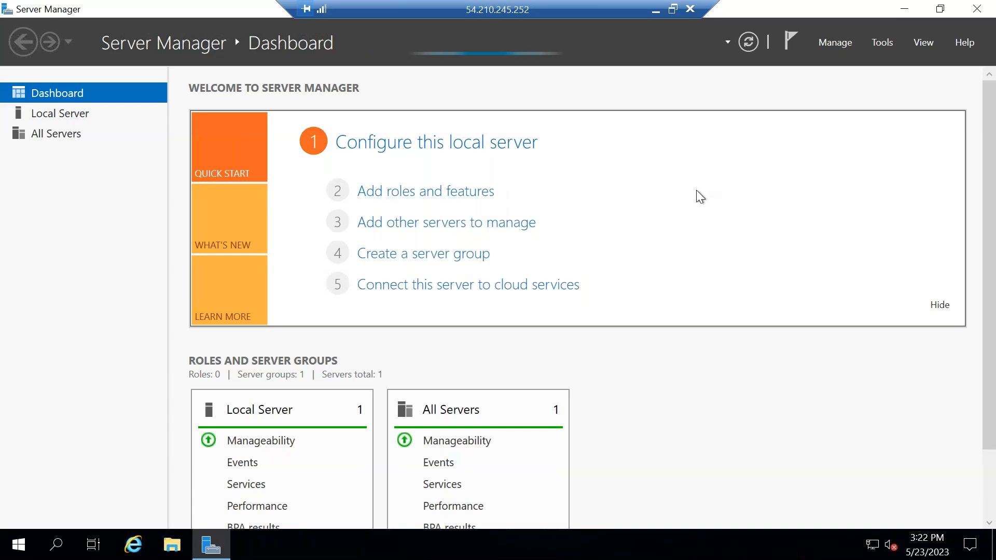
pyautogui.click(429, 197)
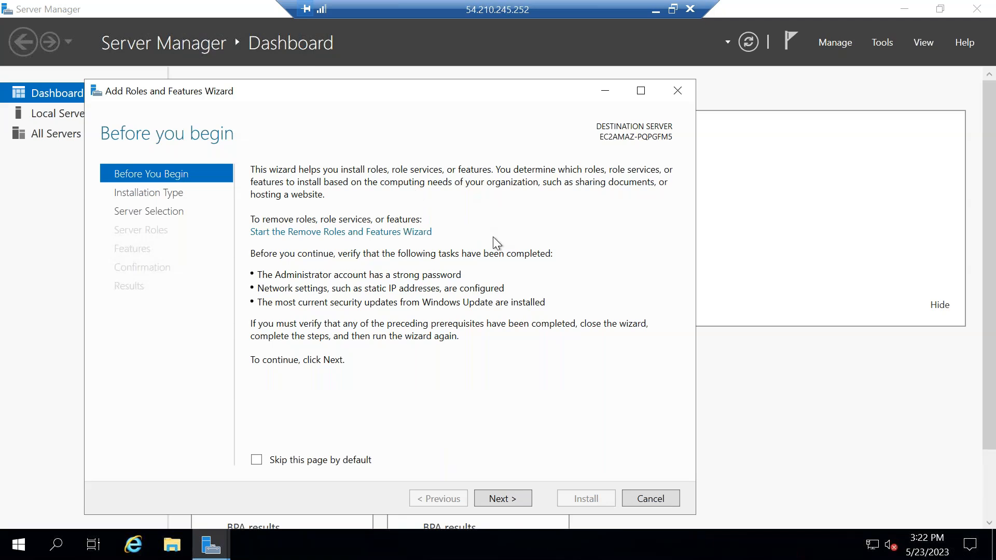
pyautogui.click(674, 91)
# Start adding roles and features as a role-based installation on server EC2AMAZ-PQPGFM5 and select the Remote Access role.
pyautogui.click(445, 196)
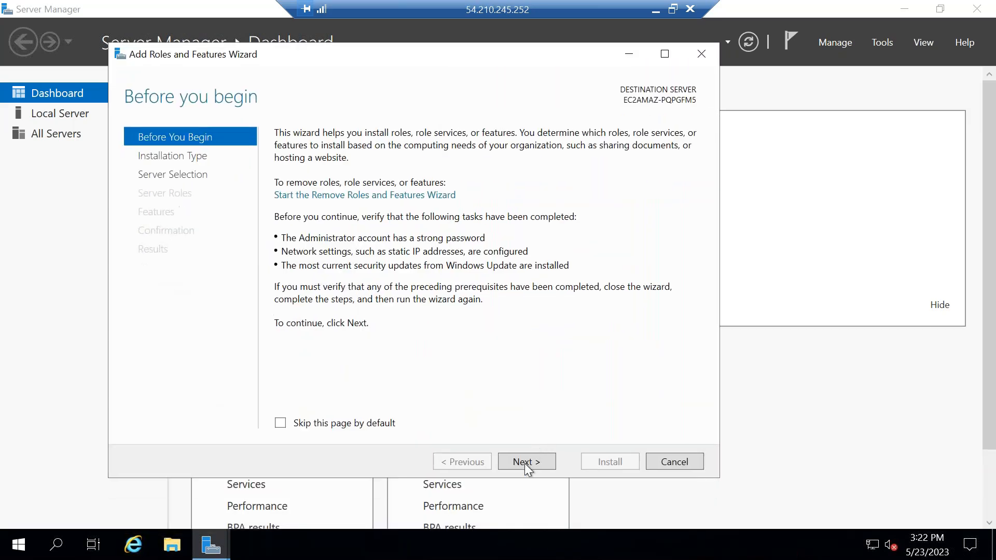
pyautogui.click(525, 462)
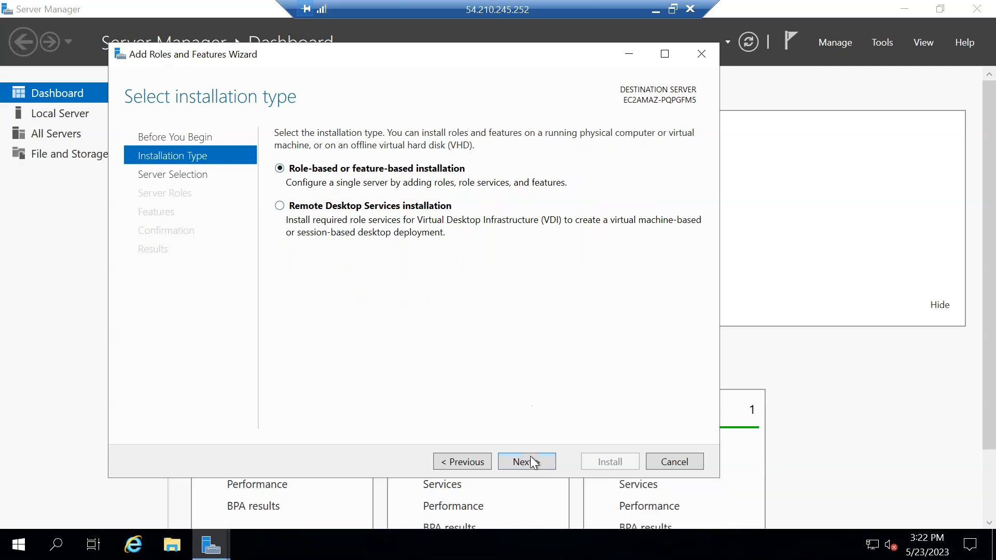
pyautogui.click(533, 463)
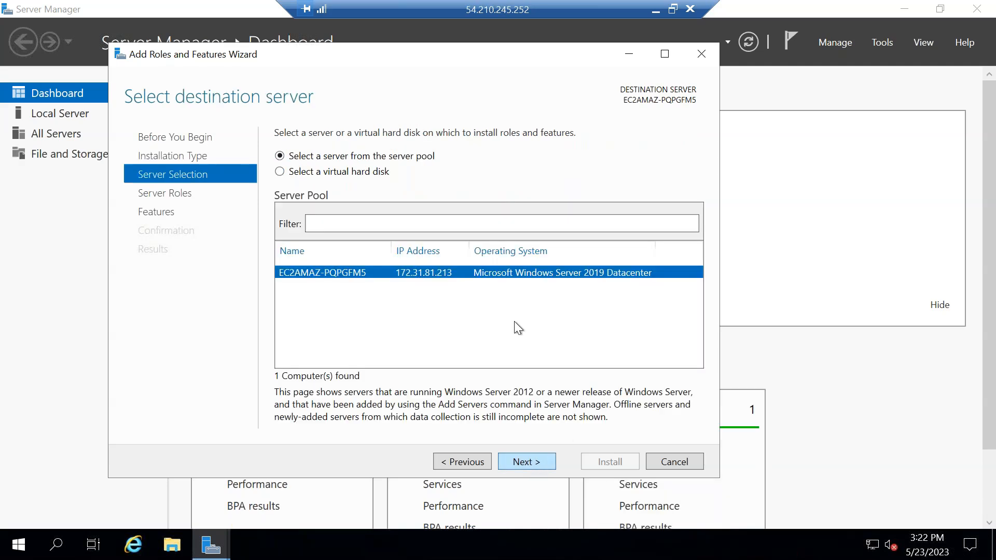
pyautogui.click(537, 462)
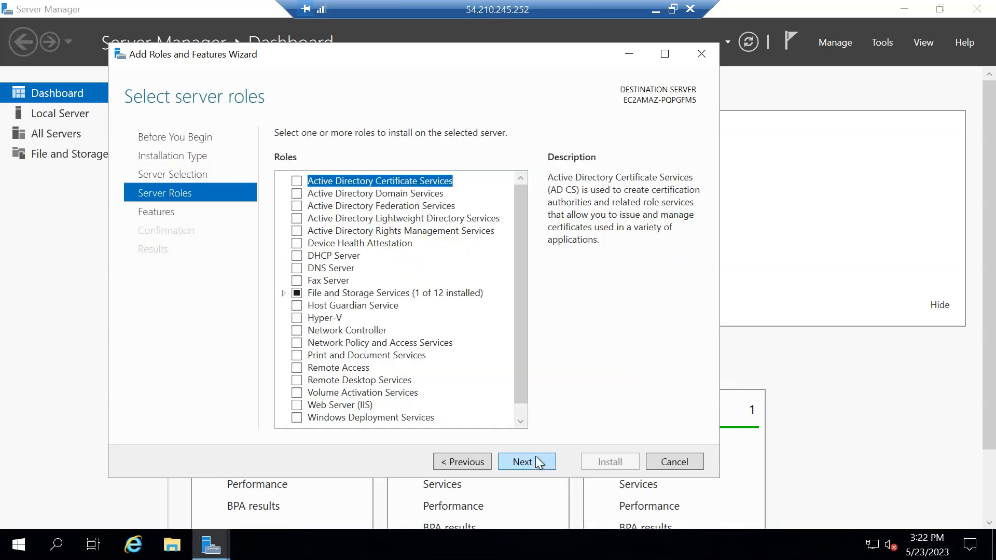
pyautogui.click(299, 369)
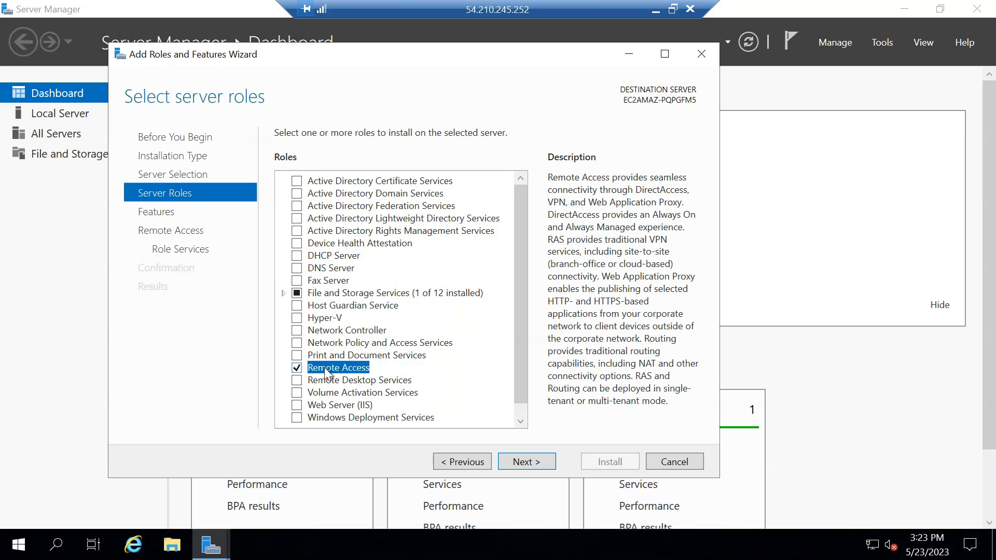
# Leave the feature selection as is and select the Routing role service for Remote Access, adding its required features and management tools.
pyautogui.click(523, 459)
pyautogui.scroll(-15, 441, 275)
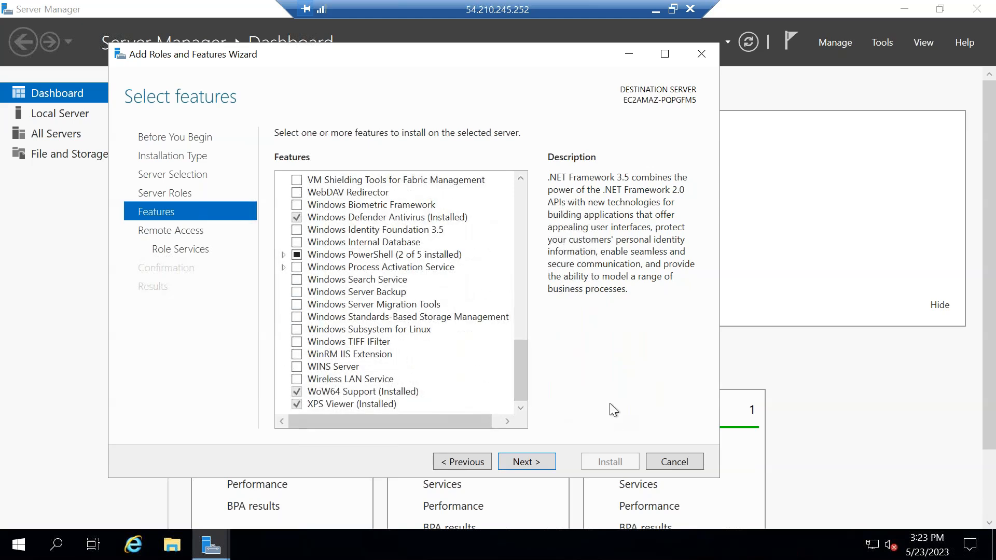
pyautogui.click(539, 464)
pyautogui.click(539, 463)
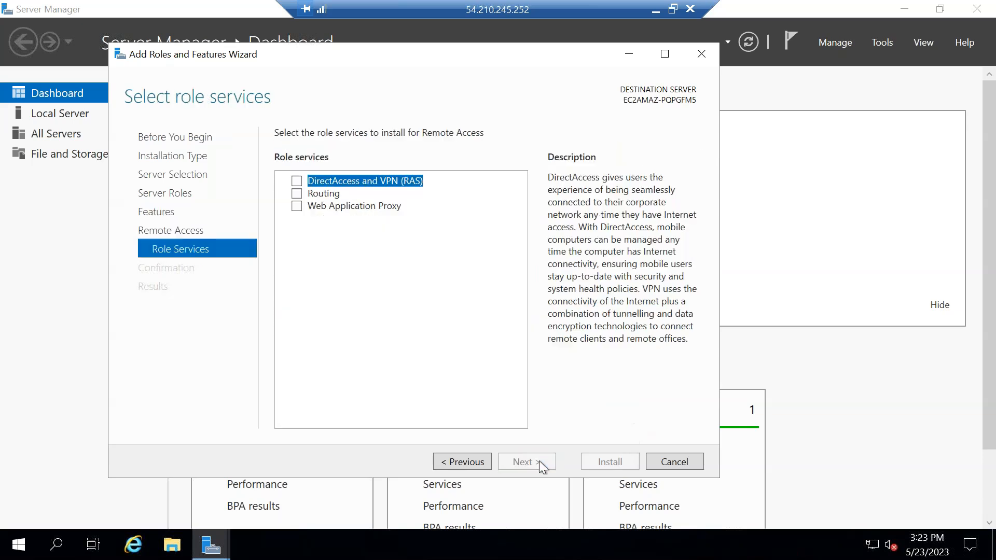
pyautogui.click(297, 194)
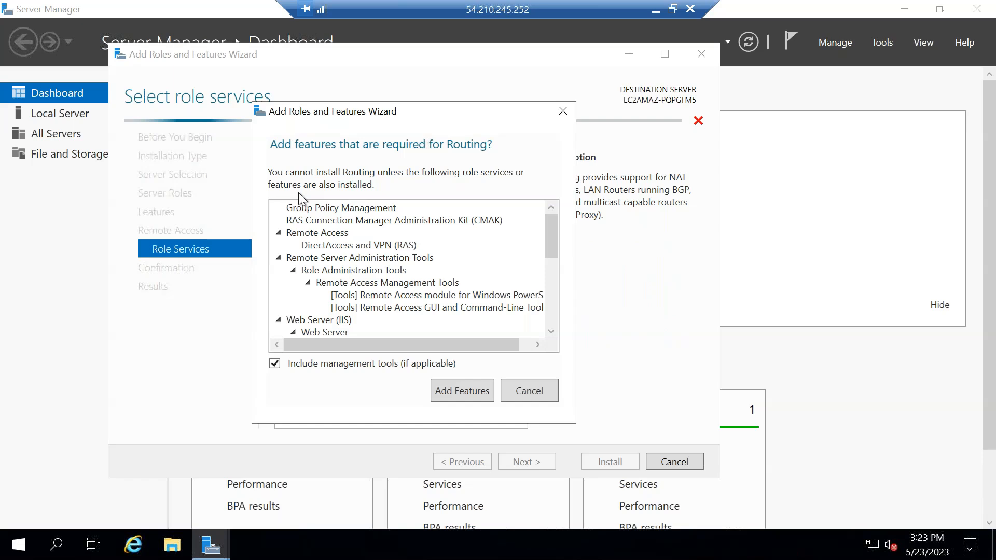
pyautogui.click(460, 393)
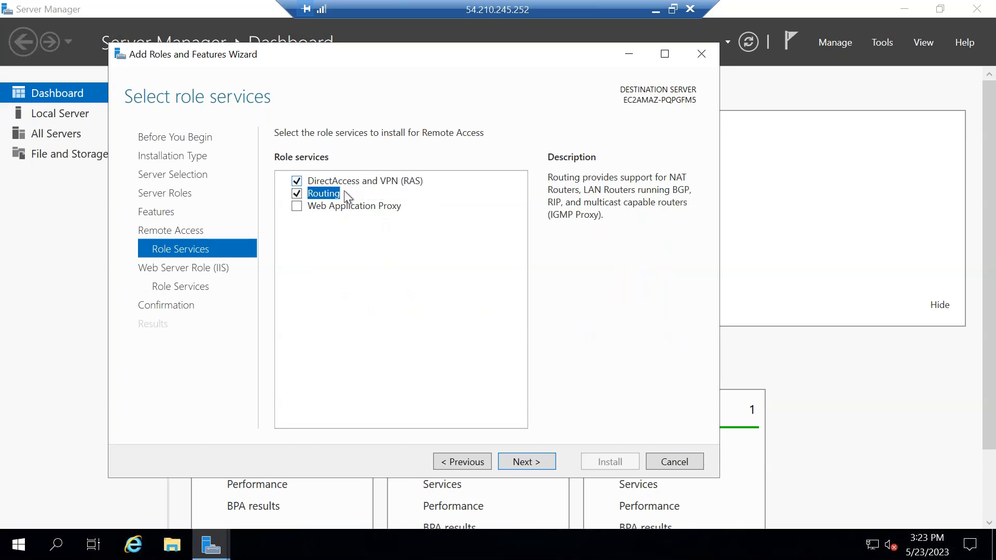
# Accept the default Web Server (IIS) role services and install the selected roles and features.
pyautogui.click(534, 462)
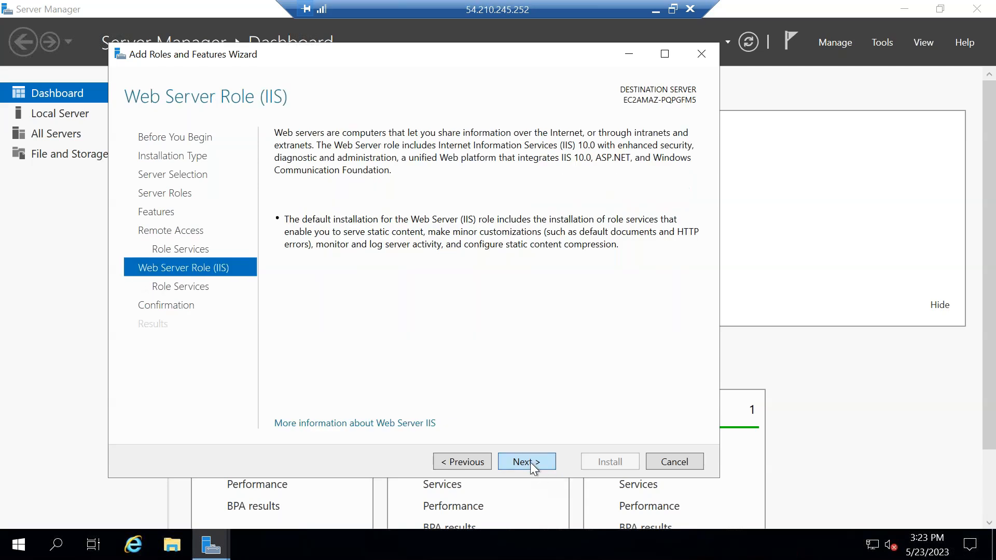
pyautogui.click(530, 462)
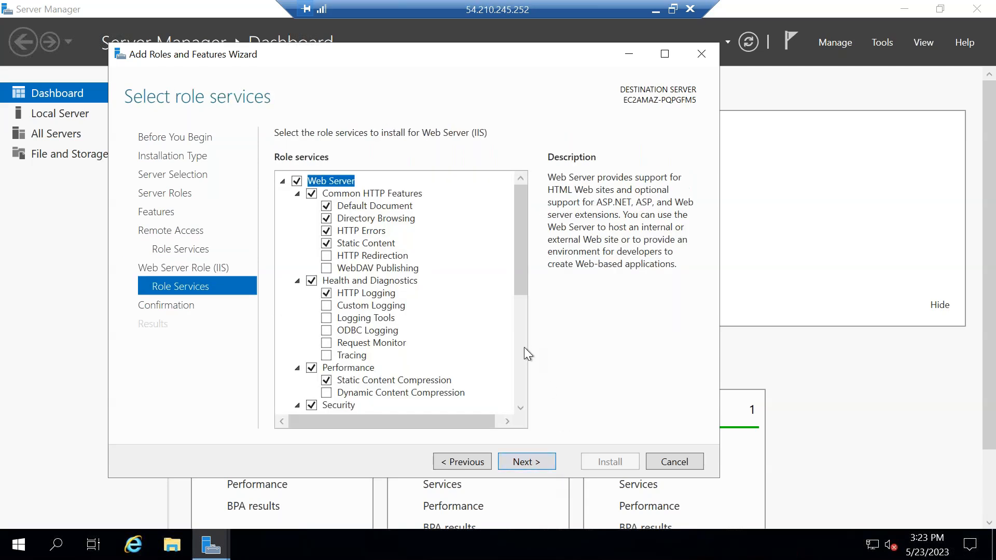
pyautogui.click(535, 462)
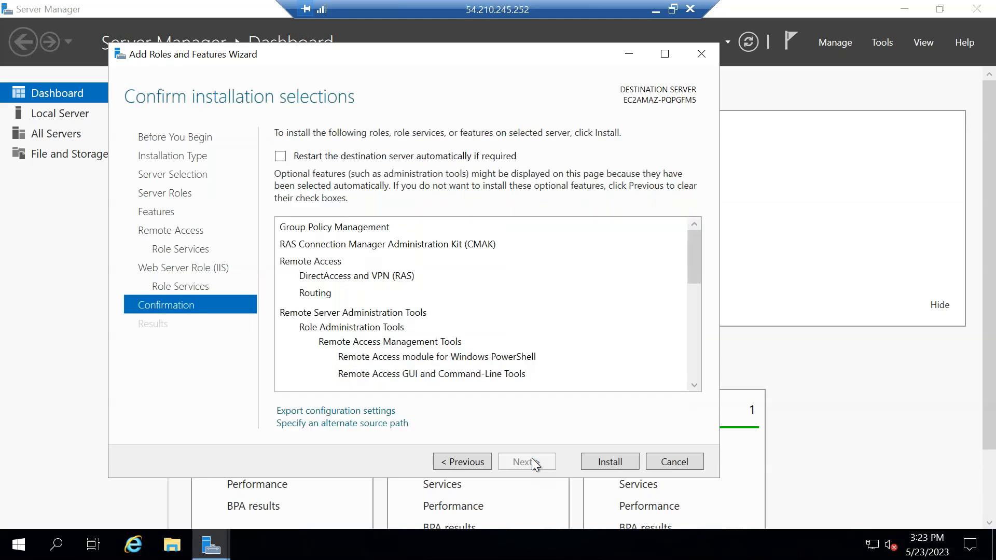
pyautogui.click(610, 461)
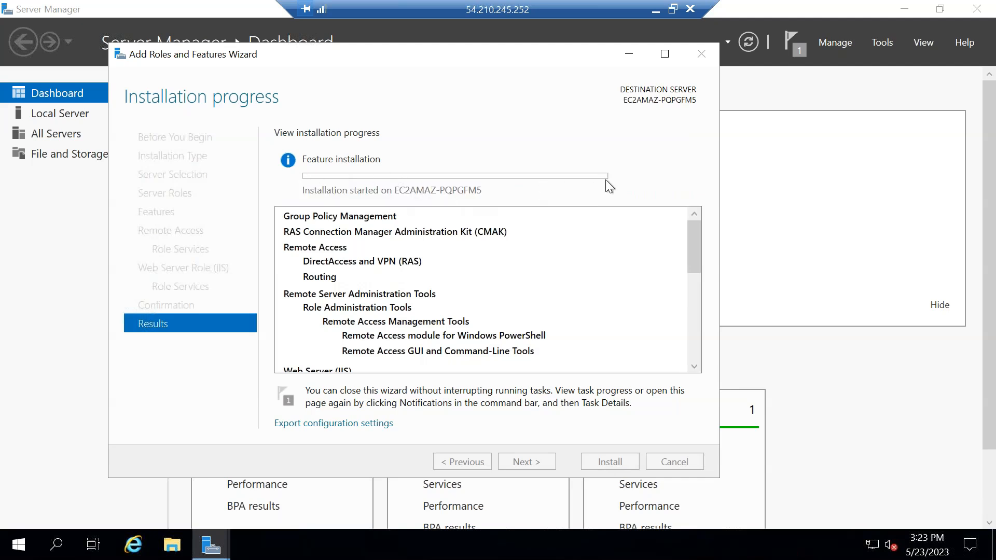
# Minimize the remote session and switch to the Paint drawing of the On-Prem sites and vnet to review the network layout.
pyautogui.click(656, 9)
pyautogui.moveTo(560, 550)
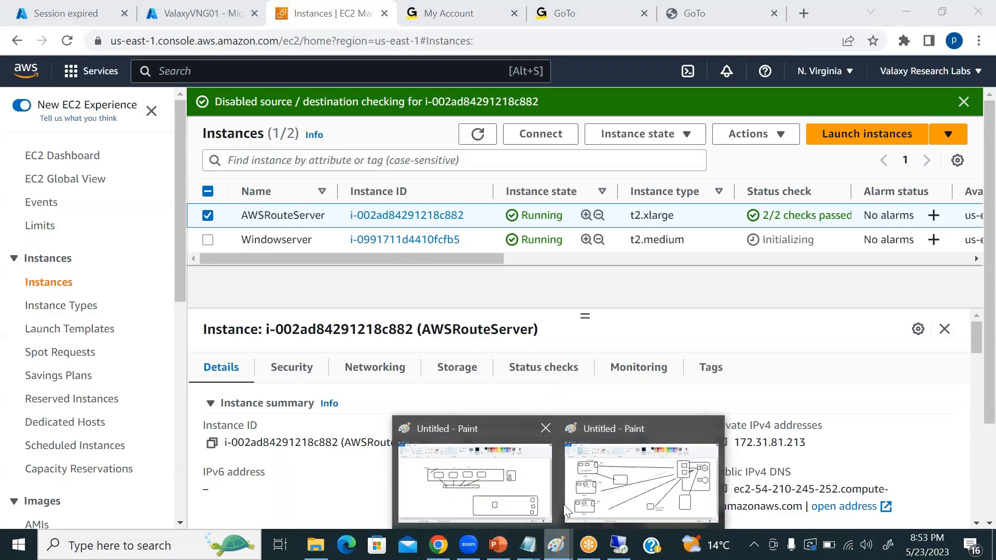
pyautogui.click(630, 493)
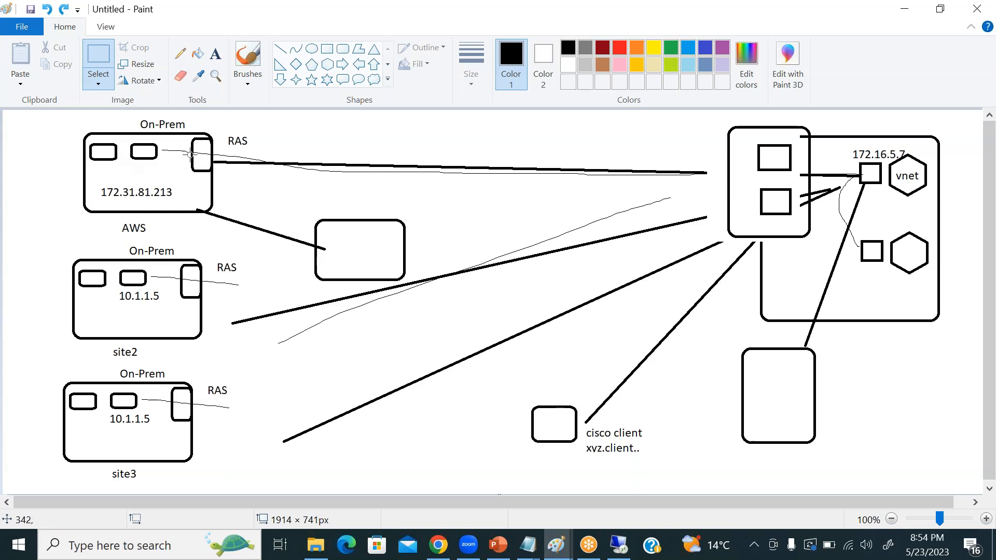
# Switch to the AWS console in the browser, select only the Windowserver instance and open its subnet from the instance details.
pyautogui.click(439, 544)
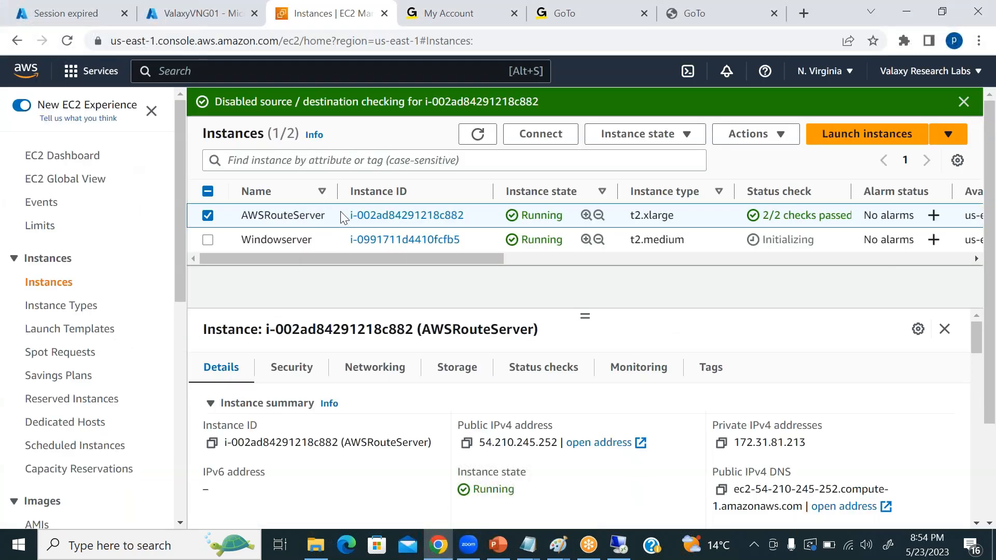
pyautogui.click(208, 215)
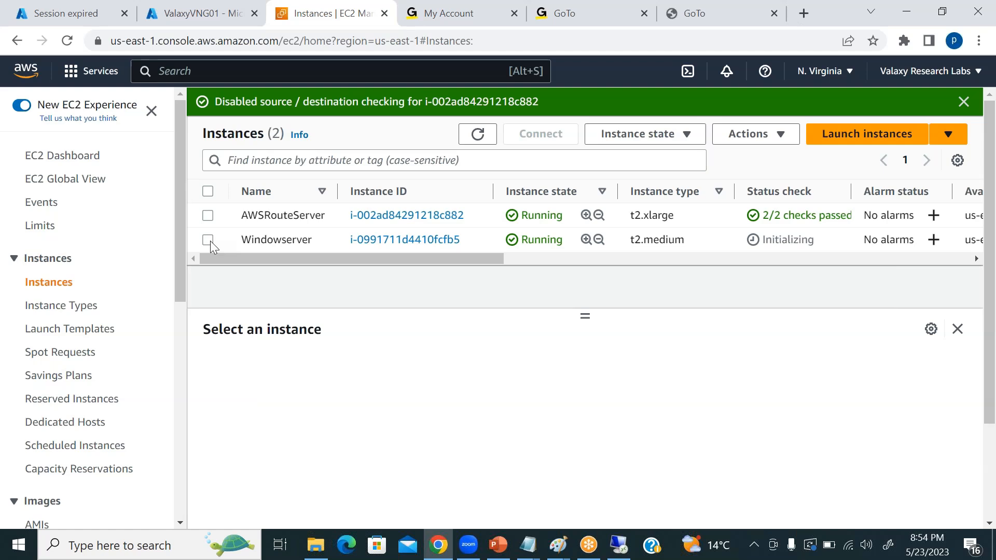
pyautogui.click(208, 239)
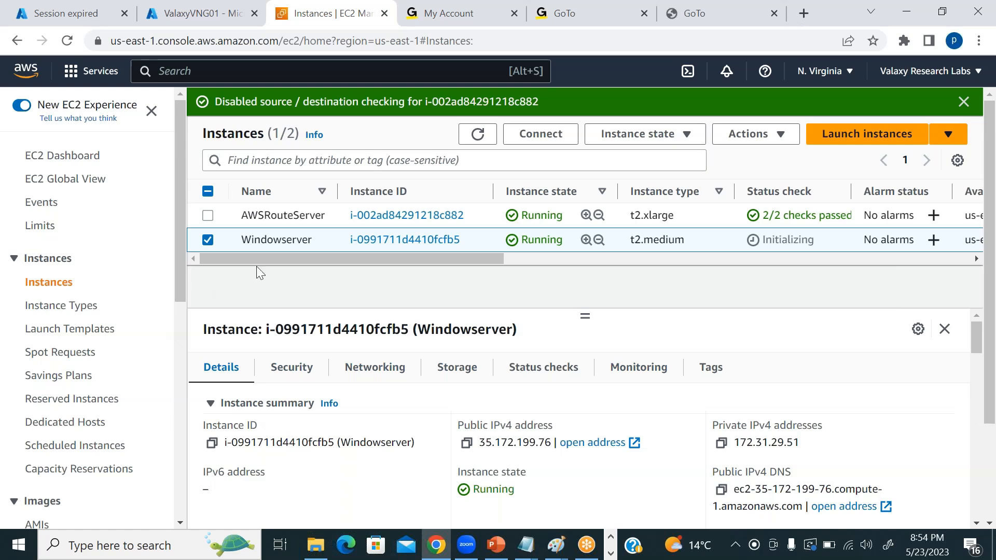
pyautogui.scroll(-5, 841, 434)
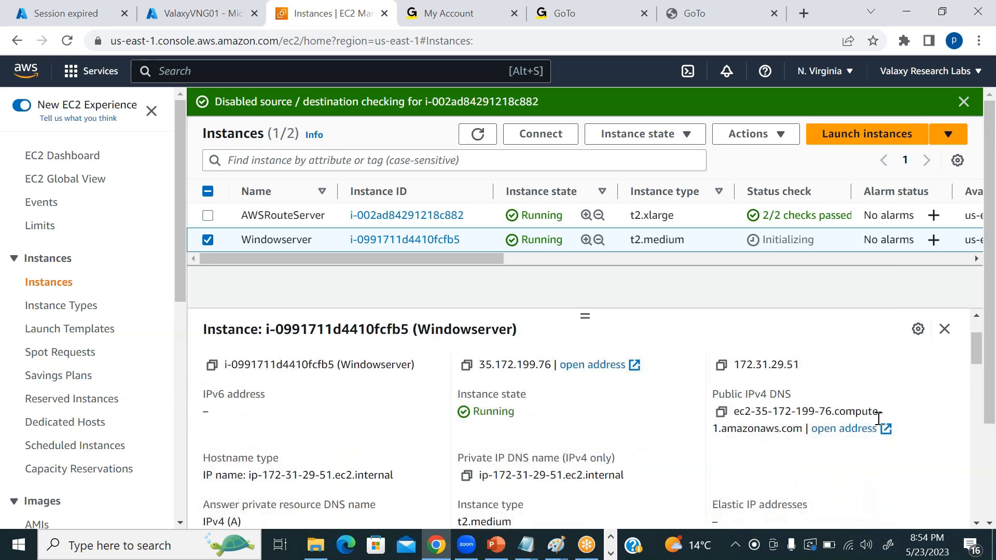
pyautogui.scroll(5, 678, 378)
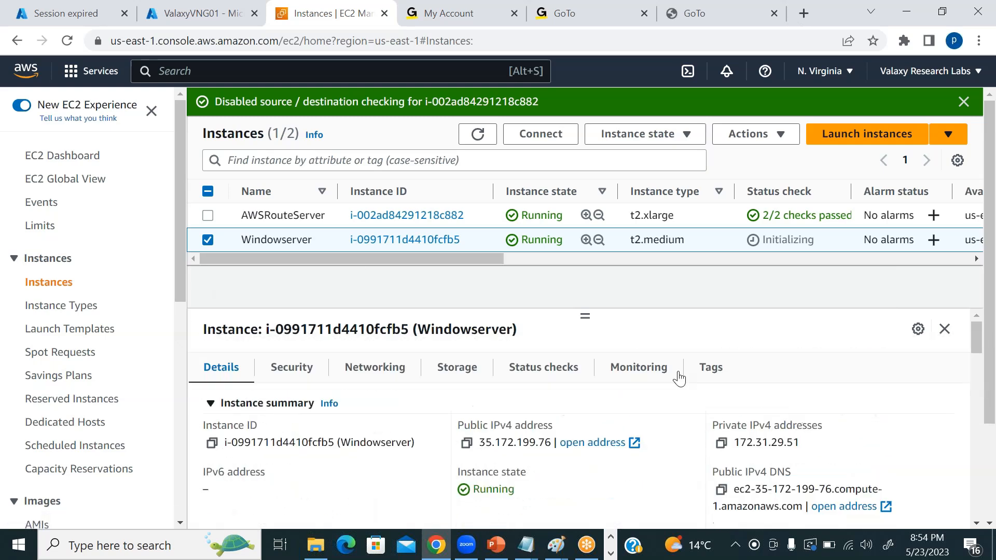
pyautogui.scroll(-6, 831, 444)
pyautogui.scroll(-3, 778, 441)
pyautogui.scroll(3, 734, 445)
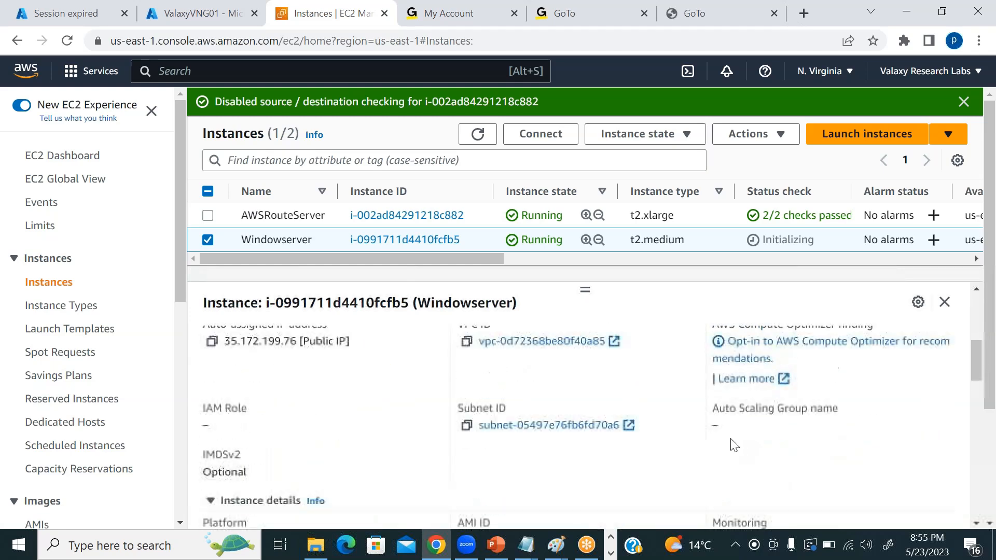
pyautogui.scroll(-3, 726, 445)
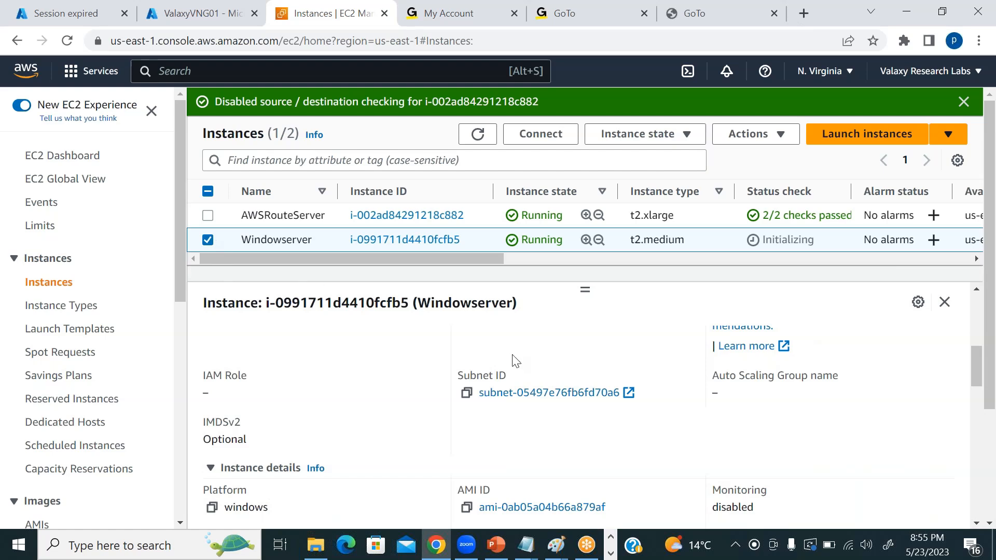
pyautogui.click(534, 393)
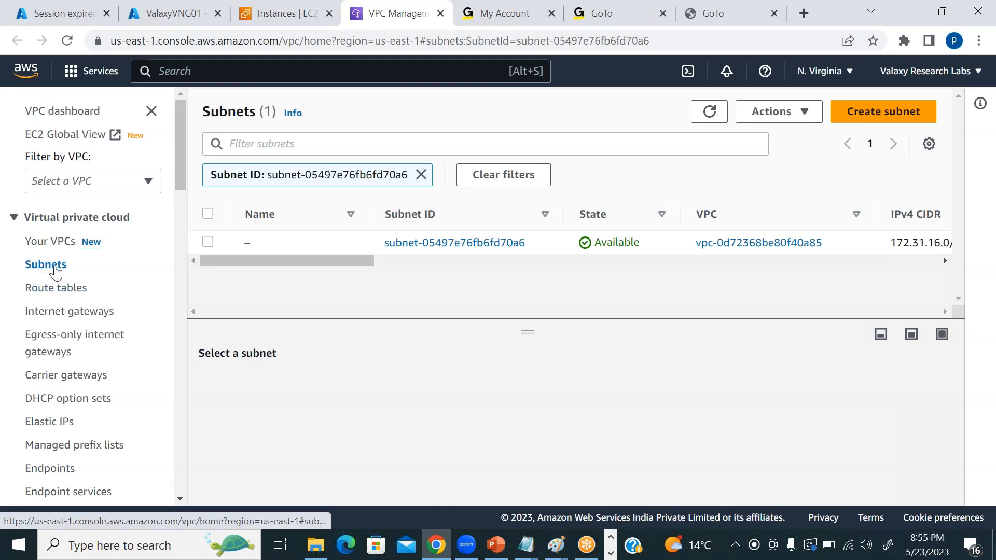
# Select the Windowserver's subnet and examine the routes of its associated route table.
pyautogui.click(347, 244)
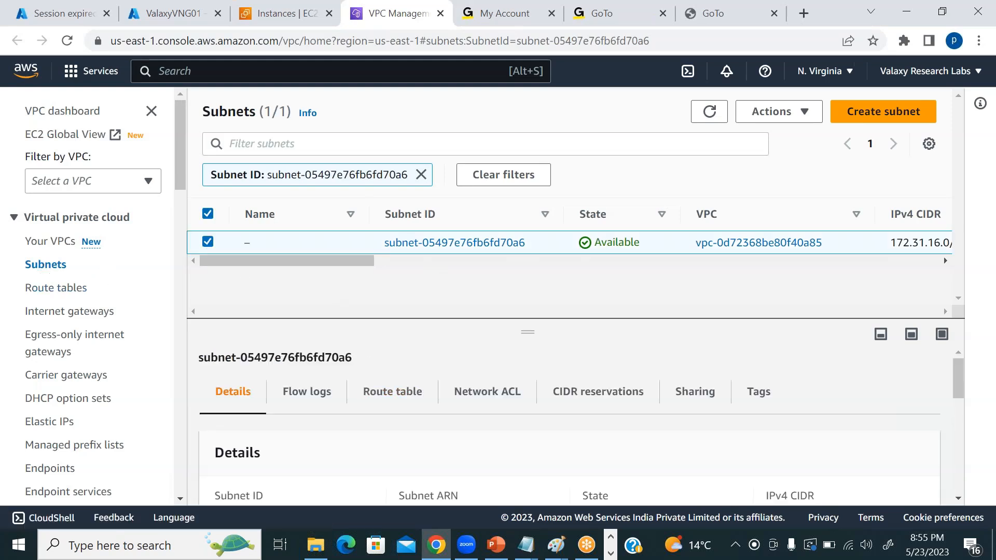
pyautogui.click(400, 398)
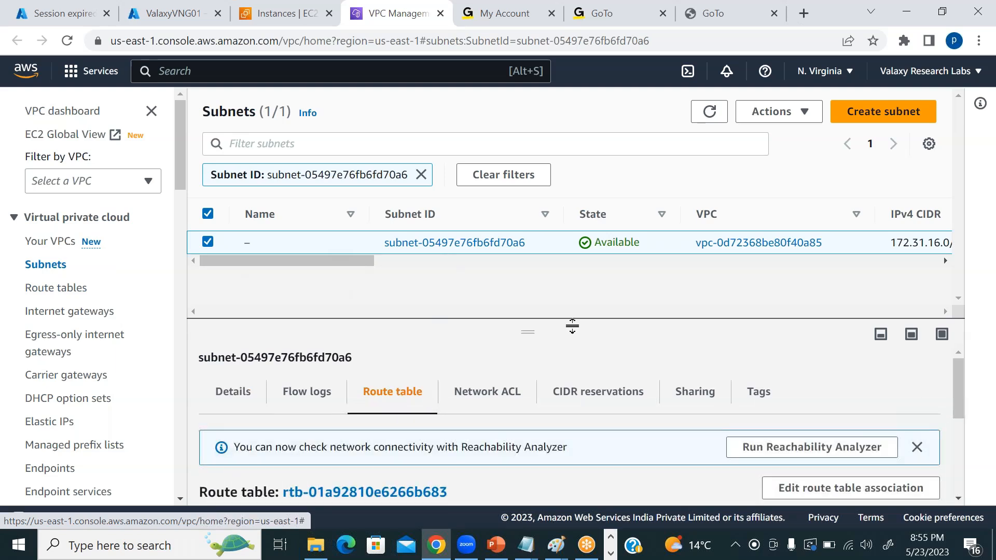
pyautogui.scroll(-5, 602, 386)
pyautogui.scroll(4, 603, 381)
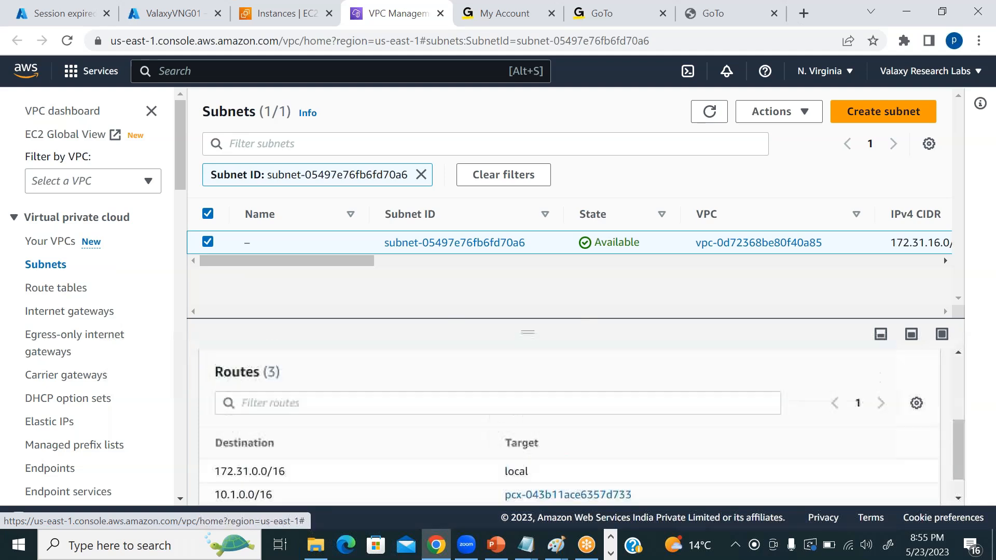
pyautogui.scroll(-4, 604, 372)
pyautogui.scroll(3, 591, 363)
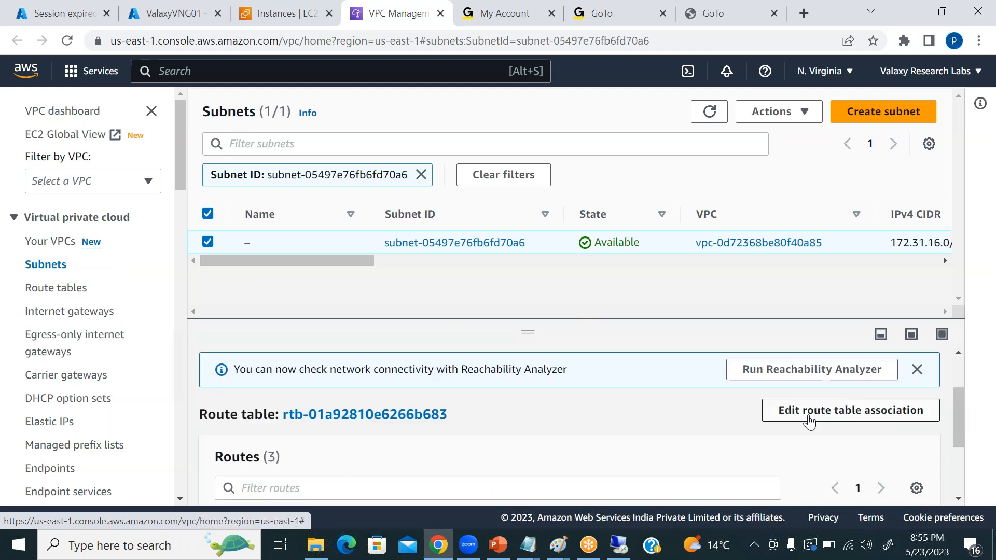
# Open the subnet's route table association for editing and review the routes of the associated table.
pyautogui.click(813, 413)
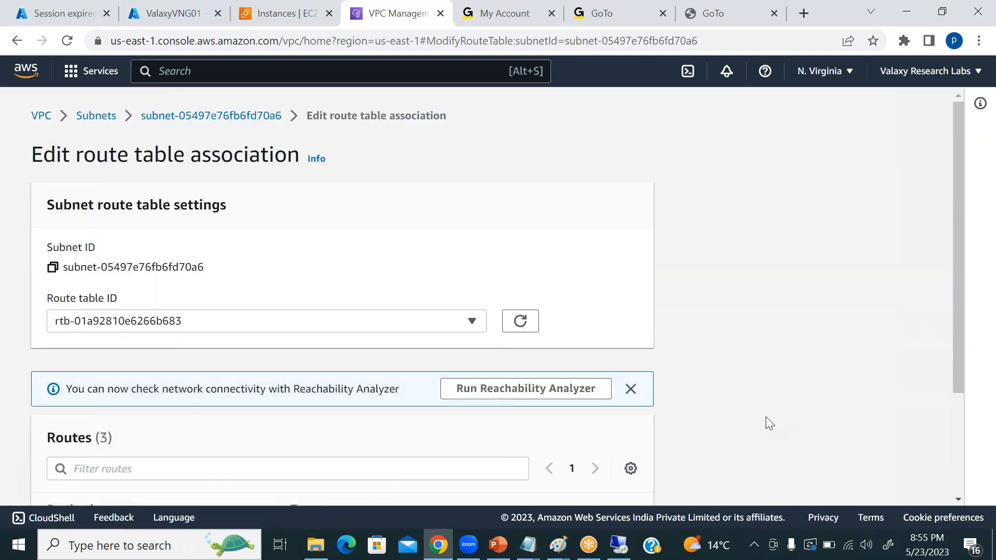
pyautogui.scroll(-3, 489, 412)
pyautogui.scroll(3, 266, 299)
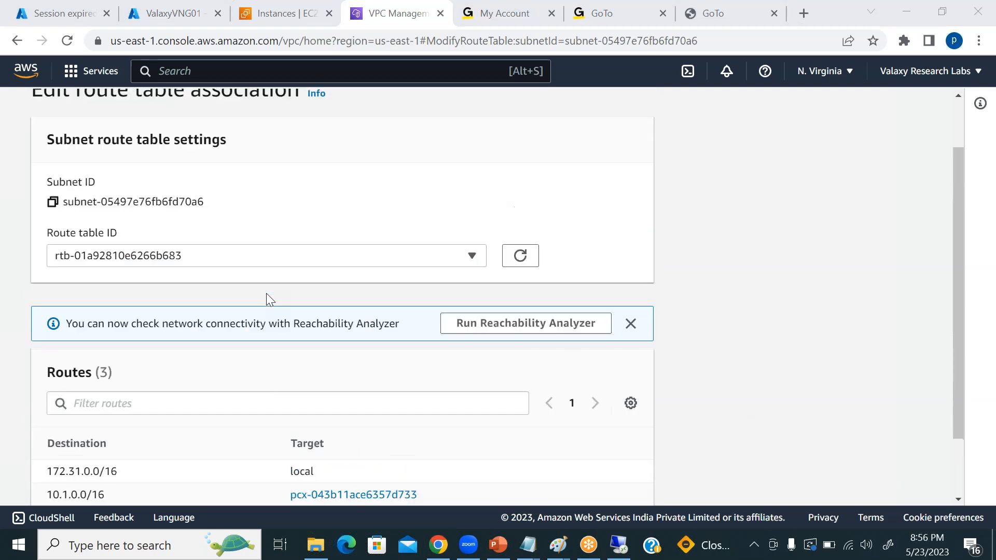
pyautogui.scroll(-3, 266, 298)
pyautogui.click(117, 325)
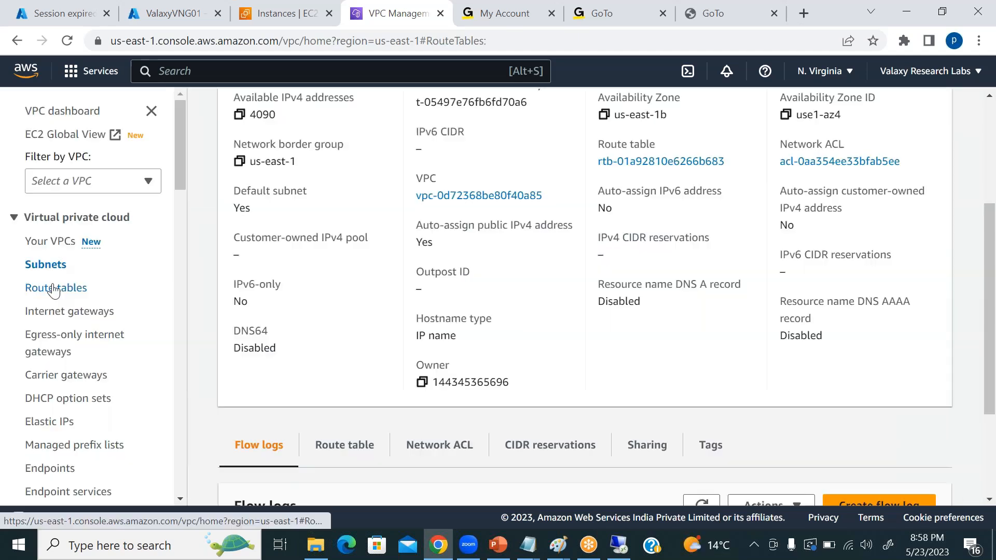
# Go to the VPC route tables, select the only table and examine the destinations, targets and status of its routes.
pyautogui.click(55, 288)
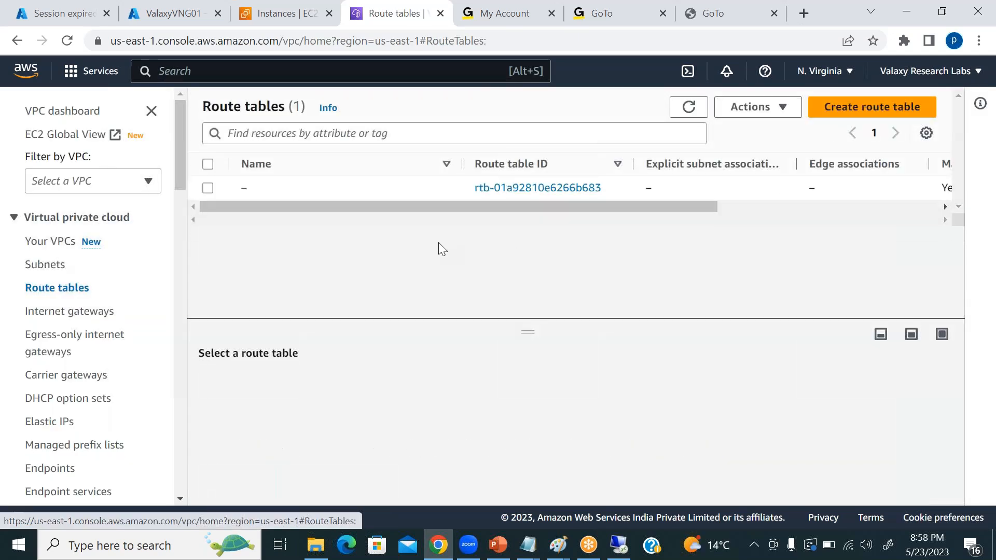
pyautogui.click(208, 188)
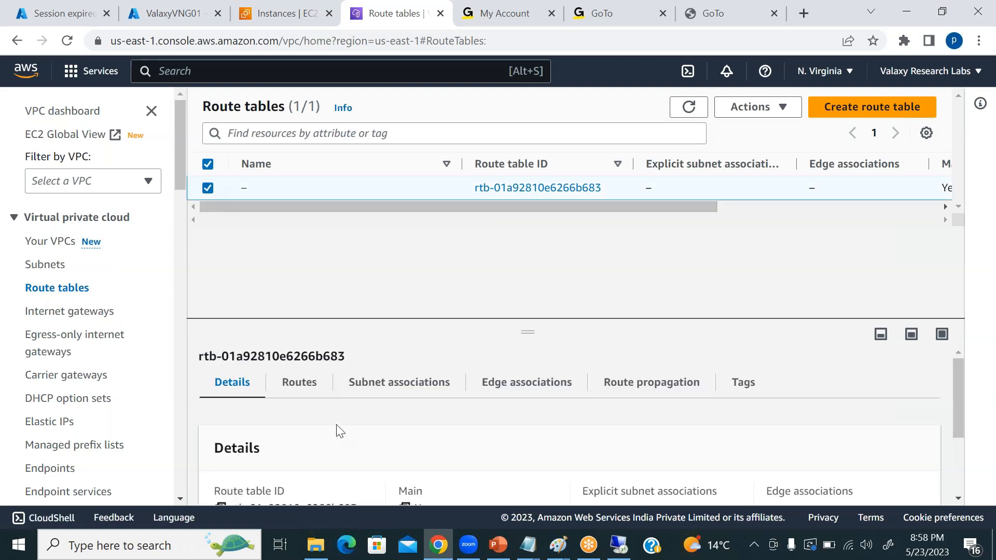
pyautogui.click(301, 387)
pyautogui.scroll(-3, 493, 415)
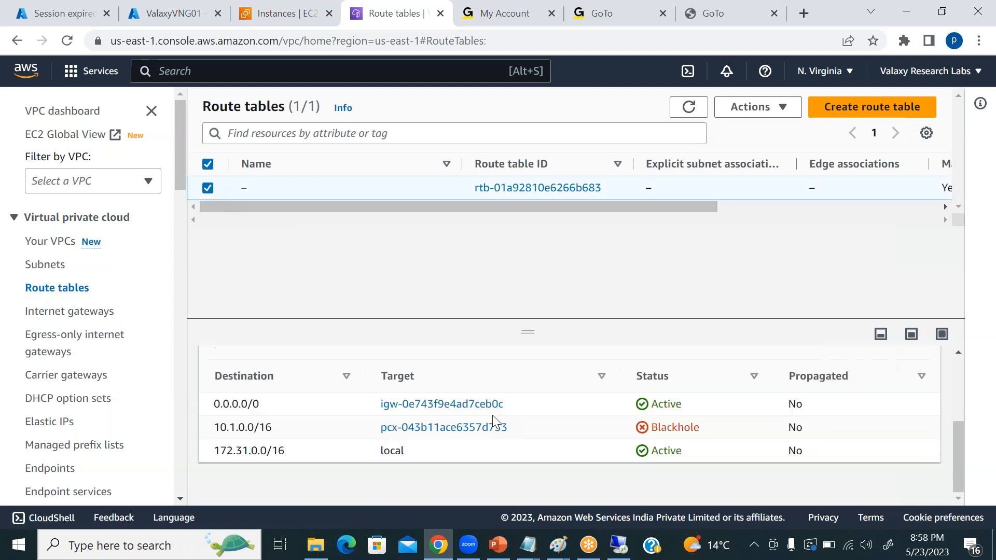
pyautogui.scroll(3, 492, 415)
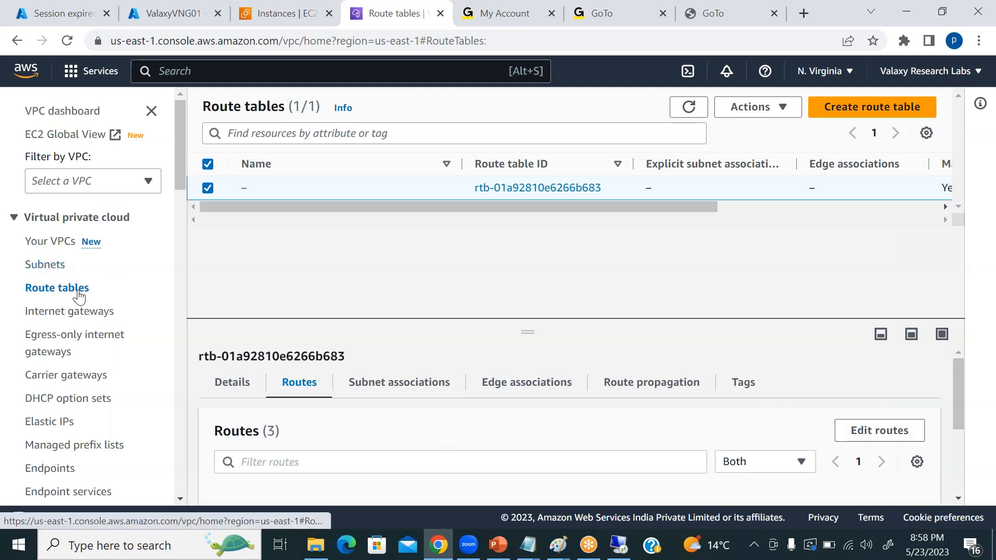
pyautogui.moveTo(235, 191)
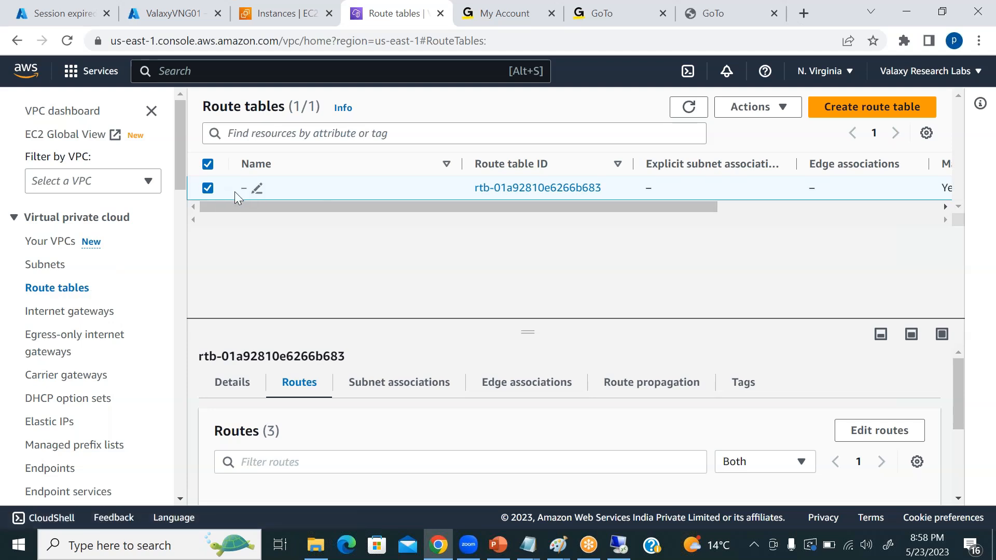
pyautogui.scroll(-3, 381, 429)
pyautogui.scroll(3, 382, 429)
pyautogui.scroll(-3, 452, 429)
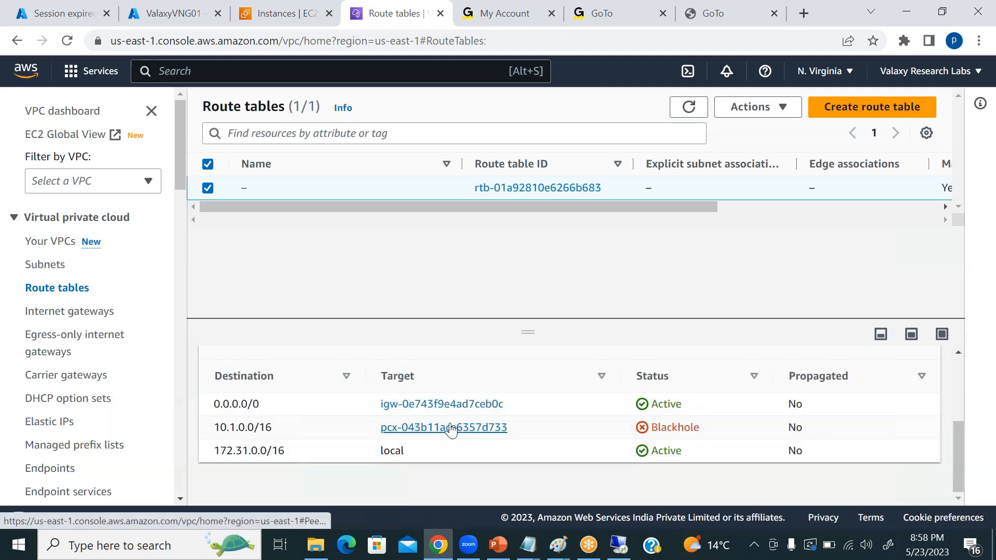
pyautogui.scroll(2, 762, 385)
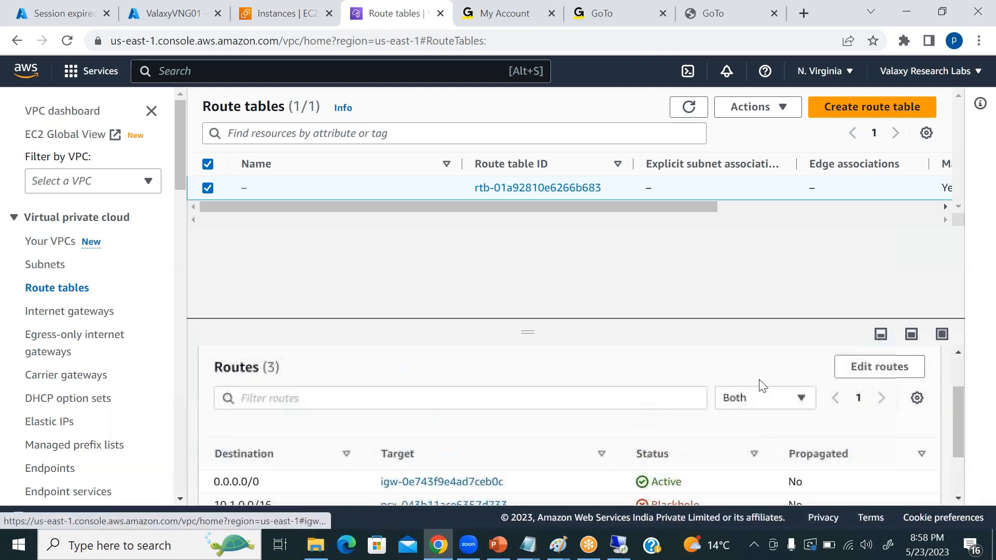
# Open the route table's routes for editing and add an empty route.
pyautogui.click(893, 371)
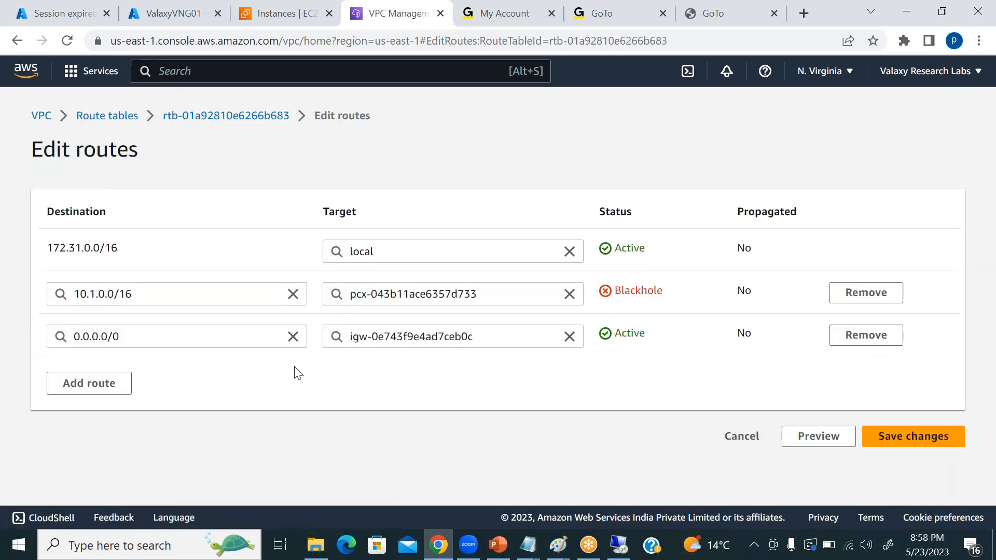
pyautogui.click(77, 384)
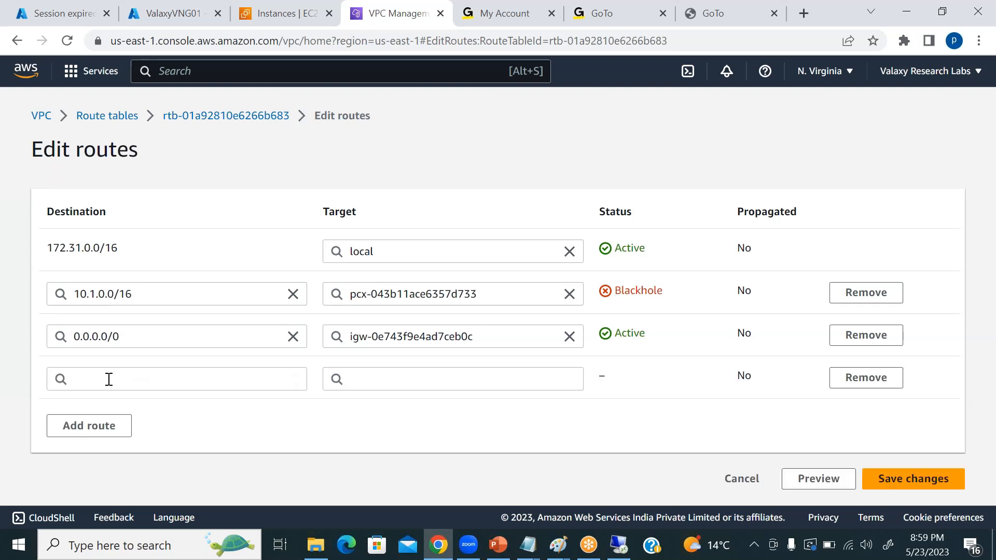
pyautogui.click(109, 379)
pyautogui.click(295, 449)
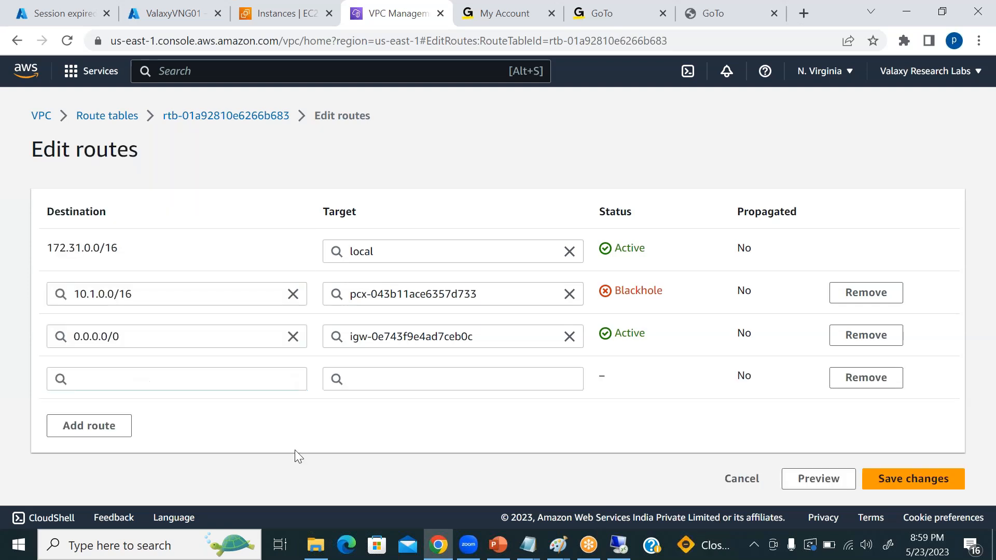
pyautogui.click(163, 379)
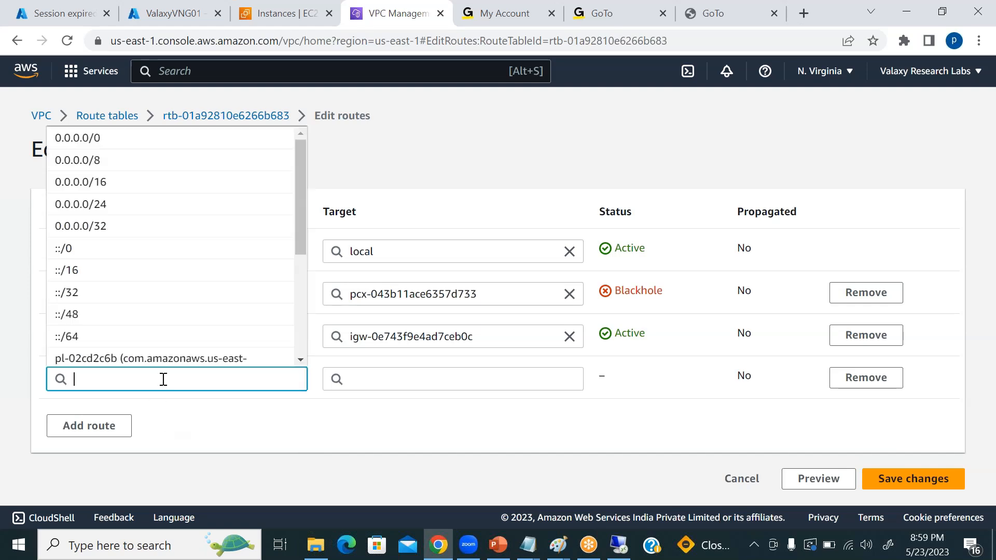
pyautogui.click(206, 421)
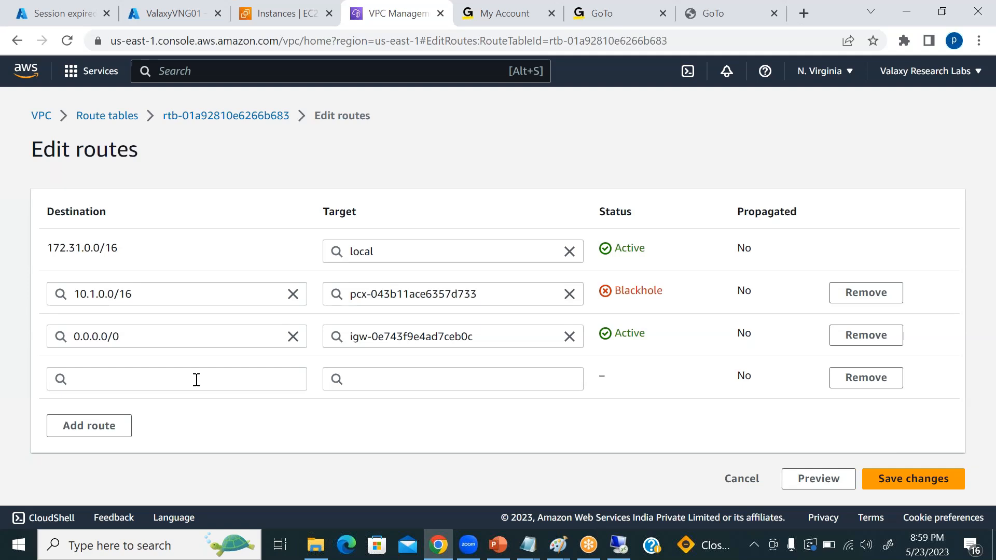
pyautogui.click(175, 381)
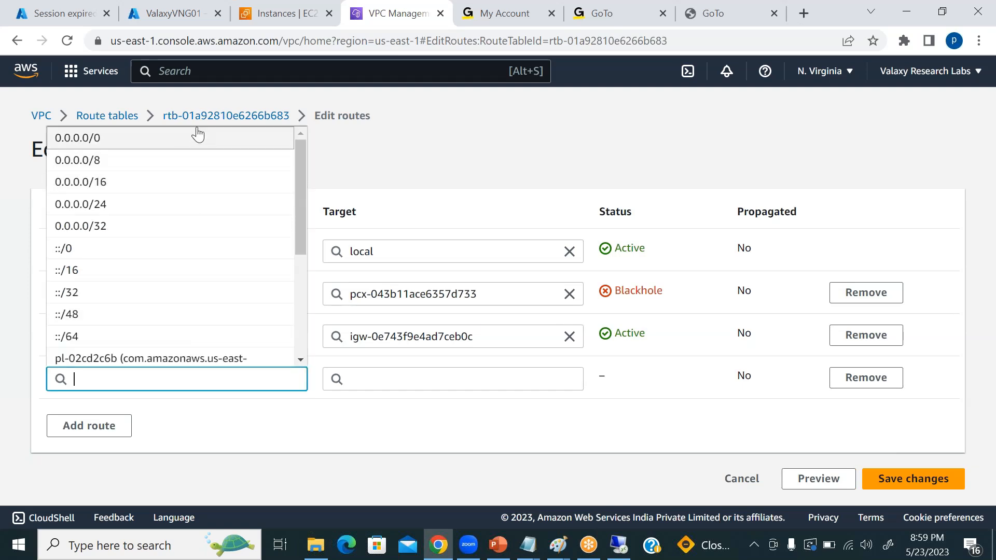
# Try the AWSRouteServer's public IPv4 address as destination 54.210.245.252/32 for the new route and clear the entry.
pyautogui.click(286, 21)
pyautogui.click(207, 239)
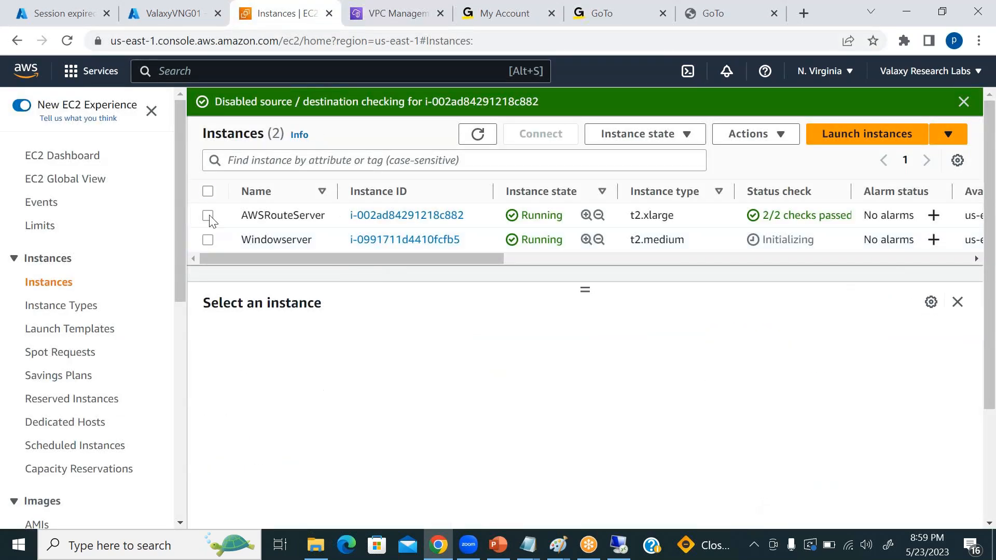
pyautogui.click(207, 215)
pyautogui.click(467, 416)
pyautogui.click(397, 13)
pyautogui.write('54.210.245.252')
pyautogui.write('/32')
pyautogui.click(388, 377)
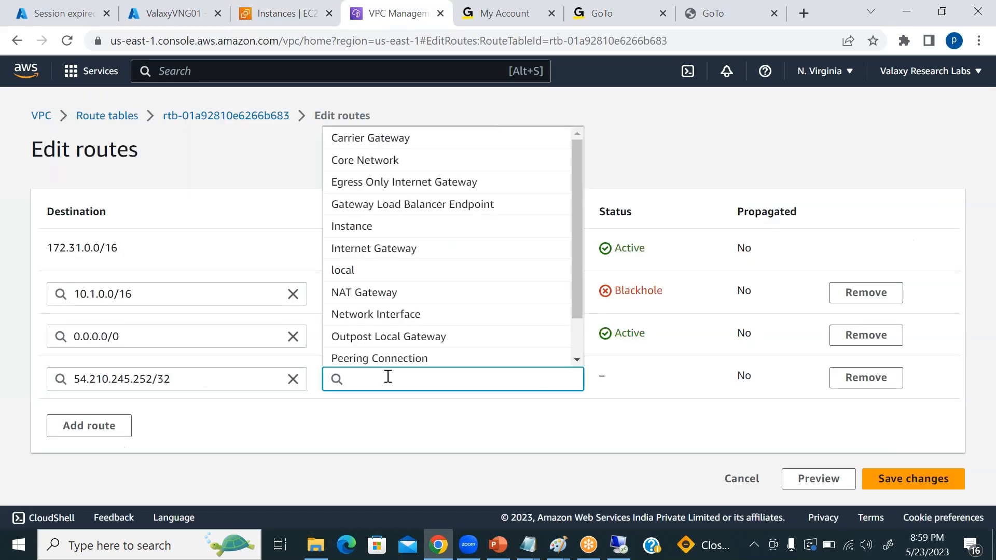
pyautogui.moveTo(216, 378); pyautogui.dragTo(23, 378)
pyautogui.press('BackSpace')
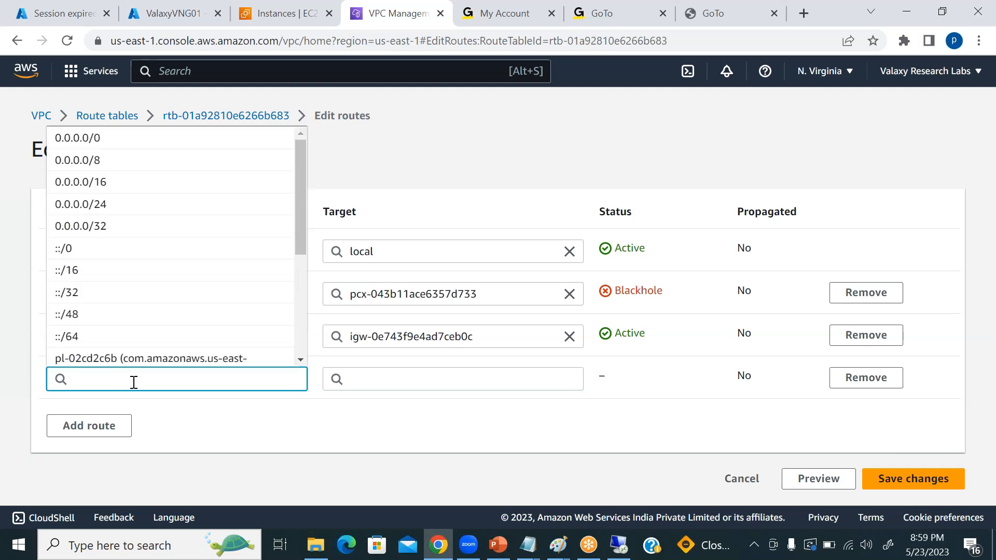
pyautogui.click(395, 426)
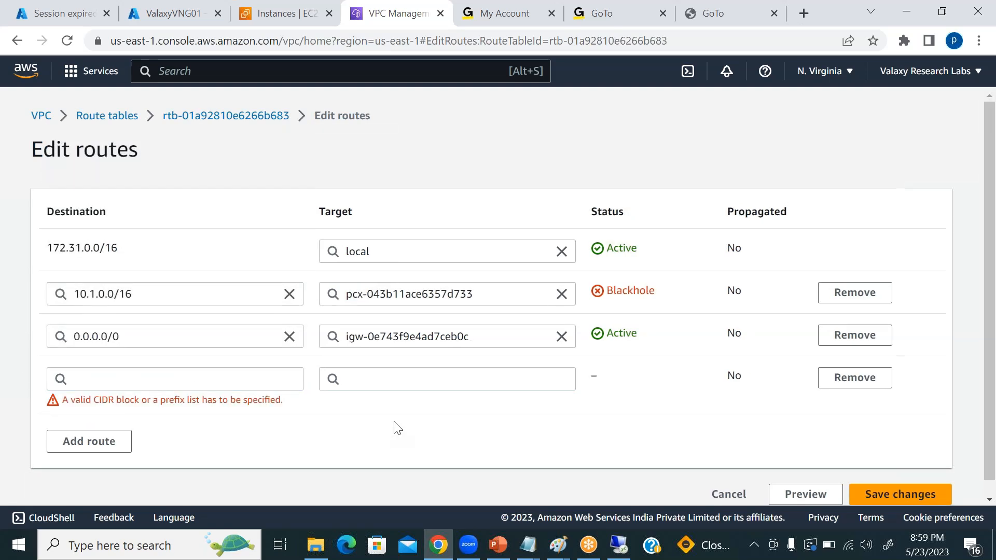
# Fill in the new route with destination 10.0.3.0/16 and the AWSRouteServer instance as its target.
pyautogui.click(203, 381)
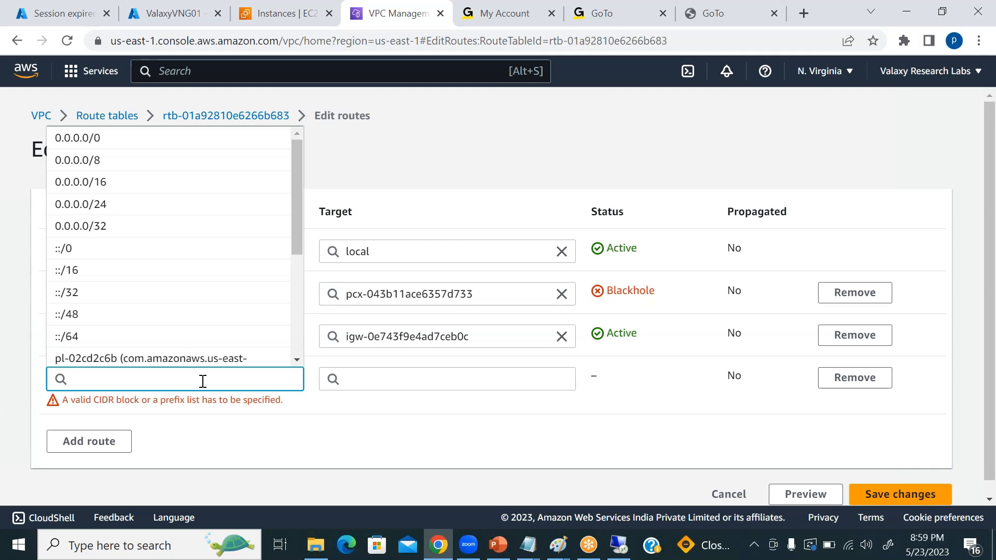
pyautogui.write('10.0.3.0/16')
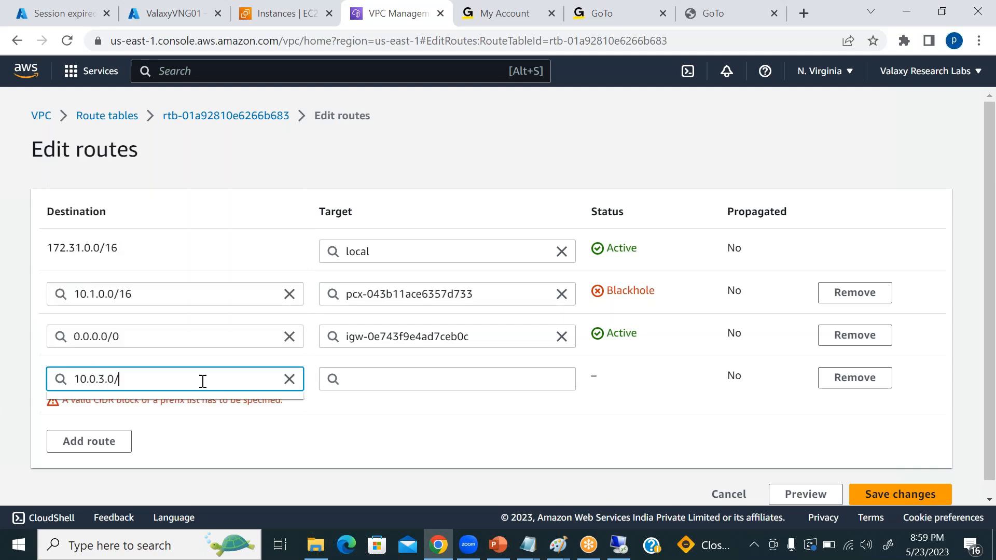
pyautogui.click(410, 376)
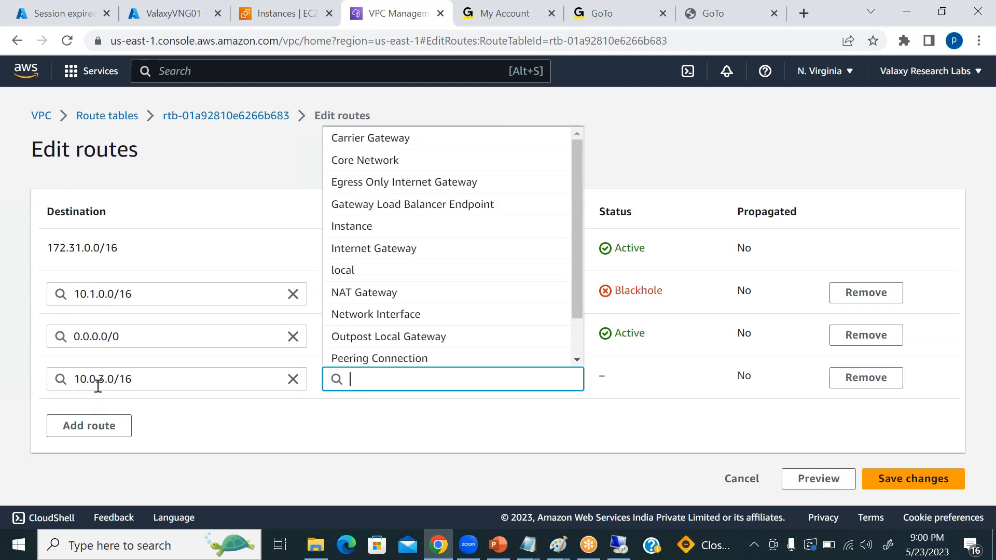
pyautogui.click(374, 232)
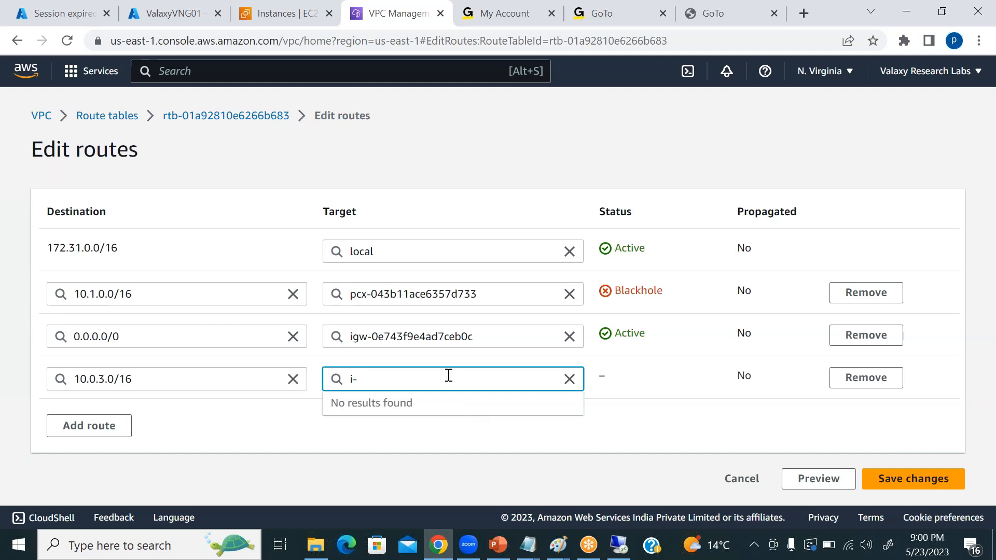
pyautogui.press('BackSpace')
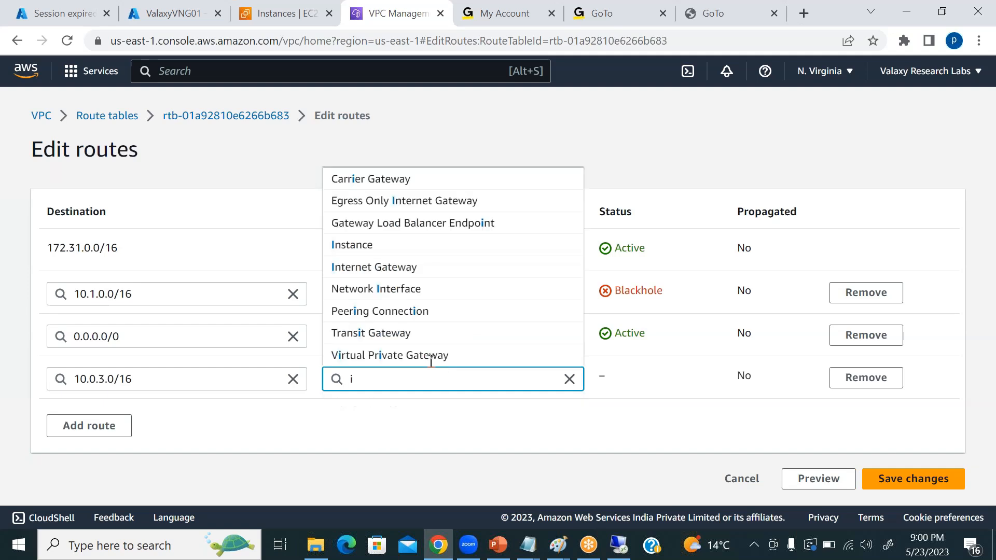
pyautogui.click(386, 245)
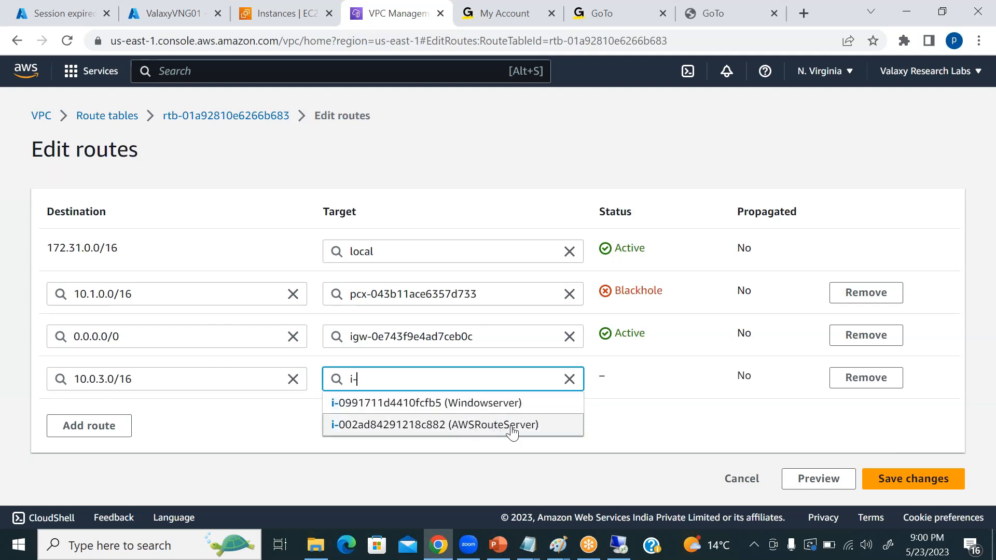
pyautogui.click(493, 425)
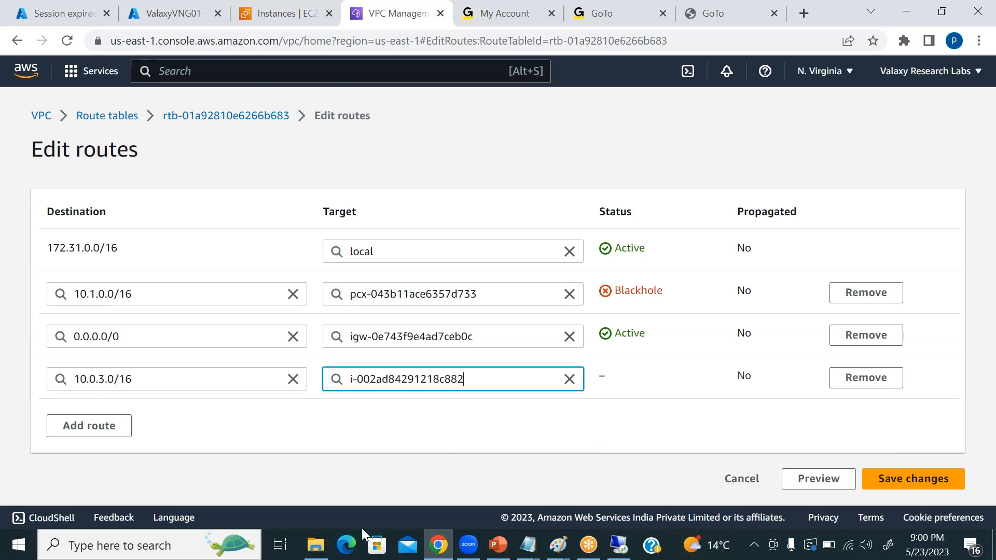
# Consult the site-to-site network diagram in Paint and check the address space of the ValaxyVNG01 gateway's virtual network in the Azure portal.
pyautogui.click(557, 544)
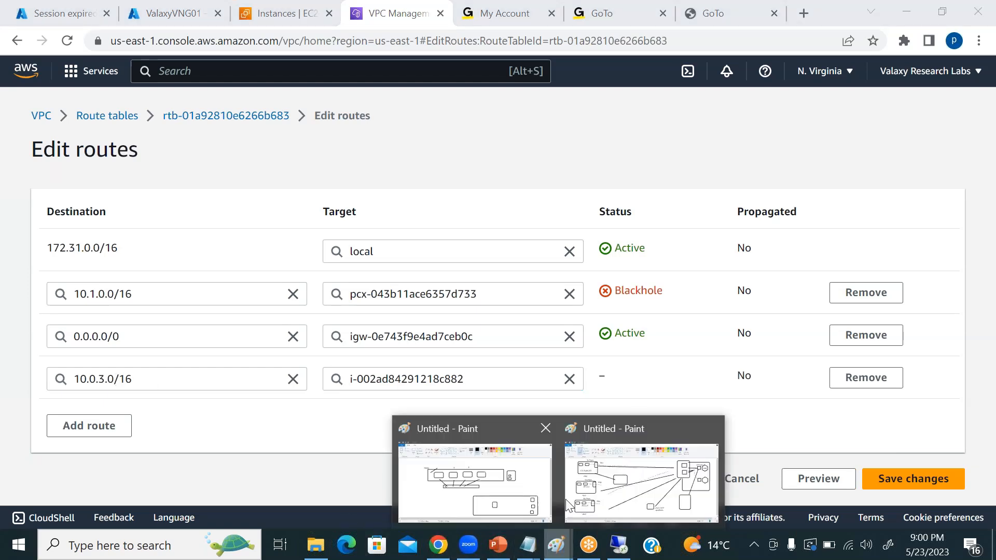
pyautogui.click(609, 490)
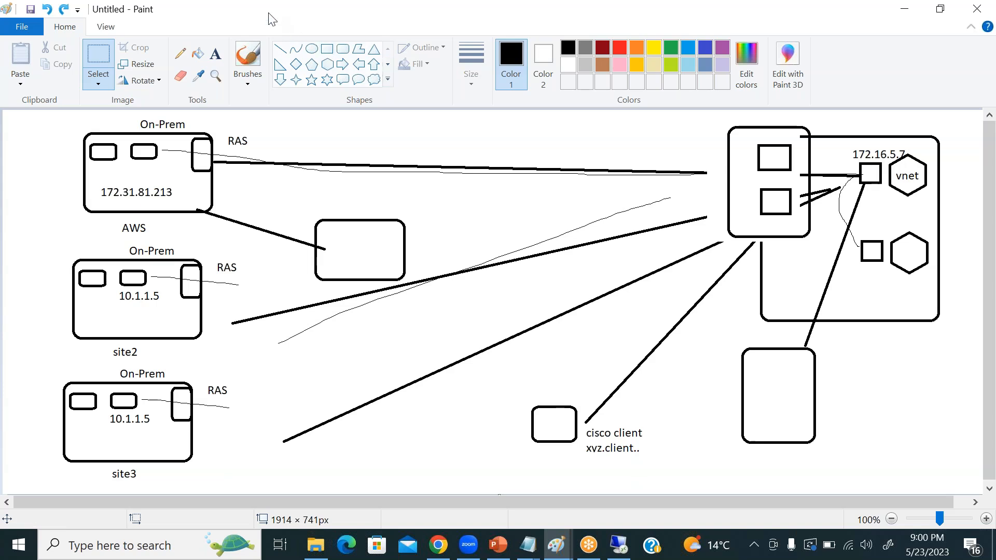
pyautogui.click(445, 548)
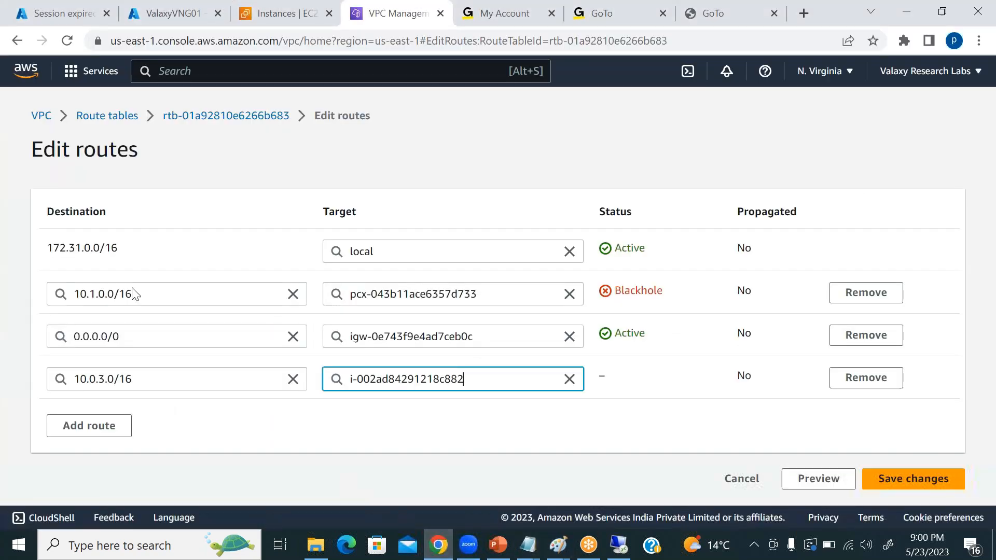
pyautogui.click(150, 12)
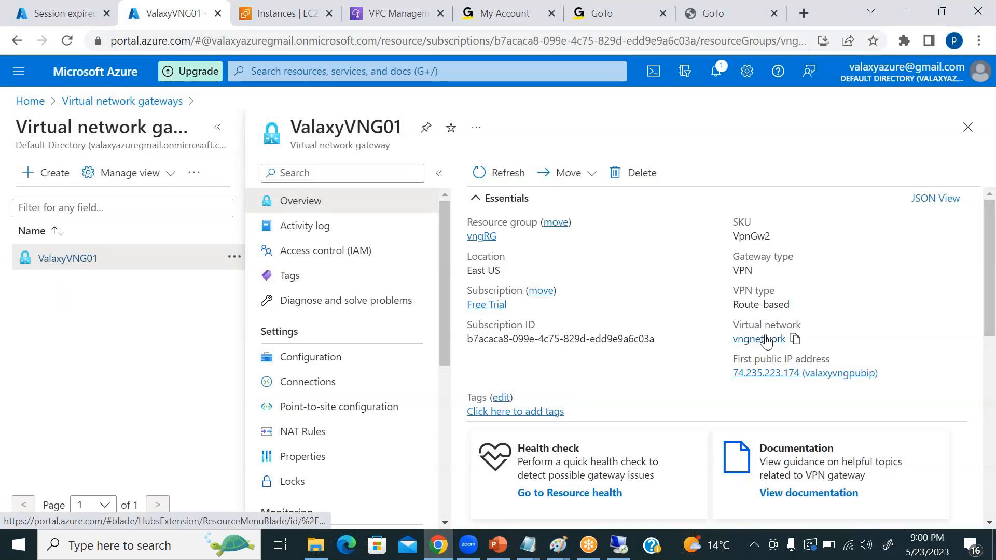
pyautogui.click(766, 339)
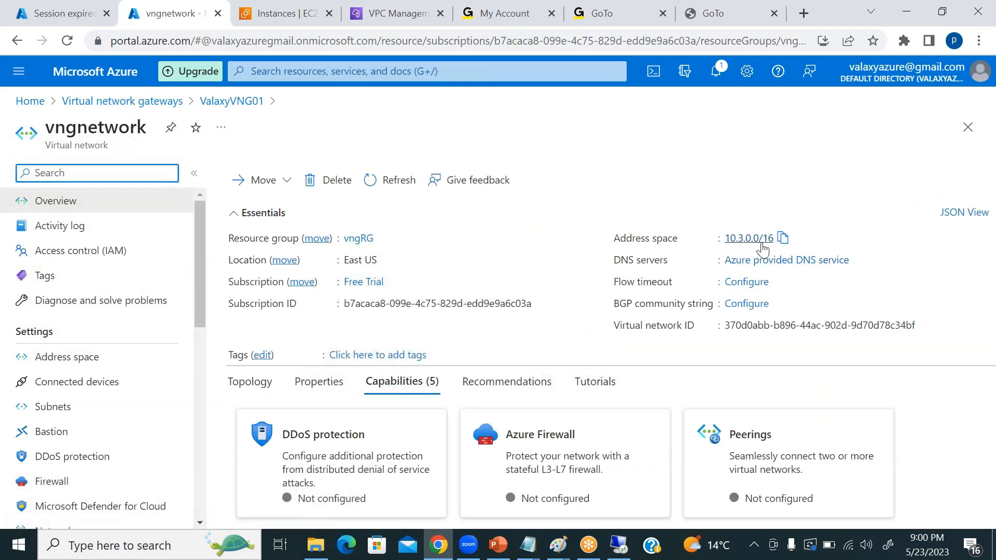
# Return to the AWS route editing page and correct the new route's destination to 10.3.0.0/16.
pyautogui.click(387, 14)
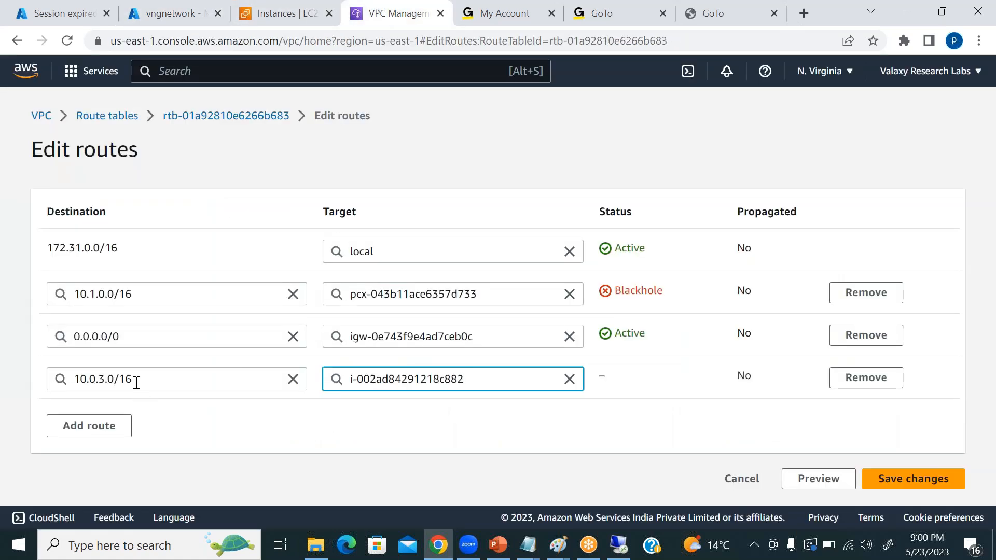
pyautogui.click(100, 382)
pyautogui.press('BackSpace')
pyautogui.press('BackSpace')
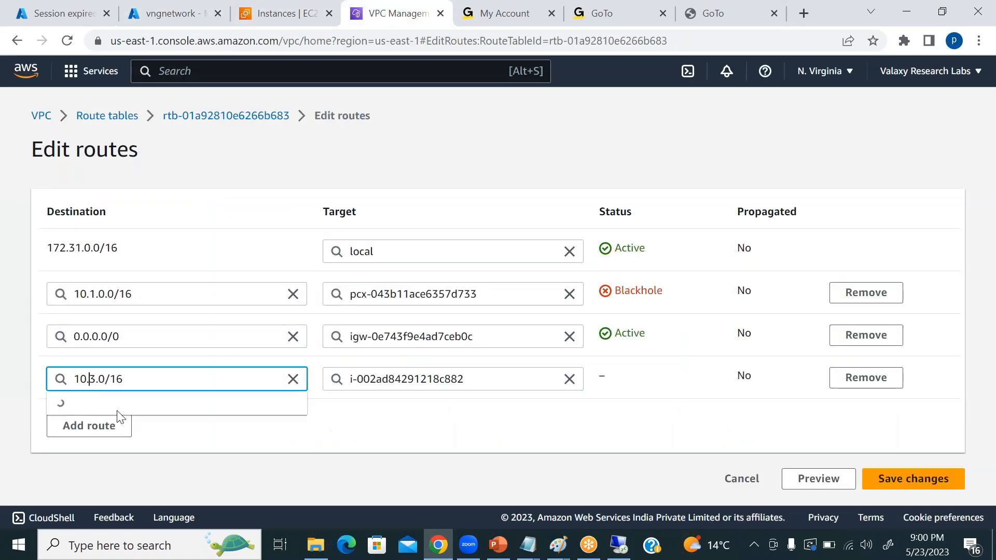
pyautogui.write('3')
pyautogui.press('BackSpace')
pyautogui.write('.0')
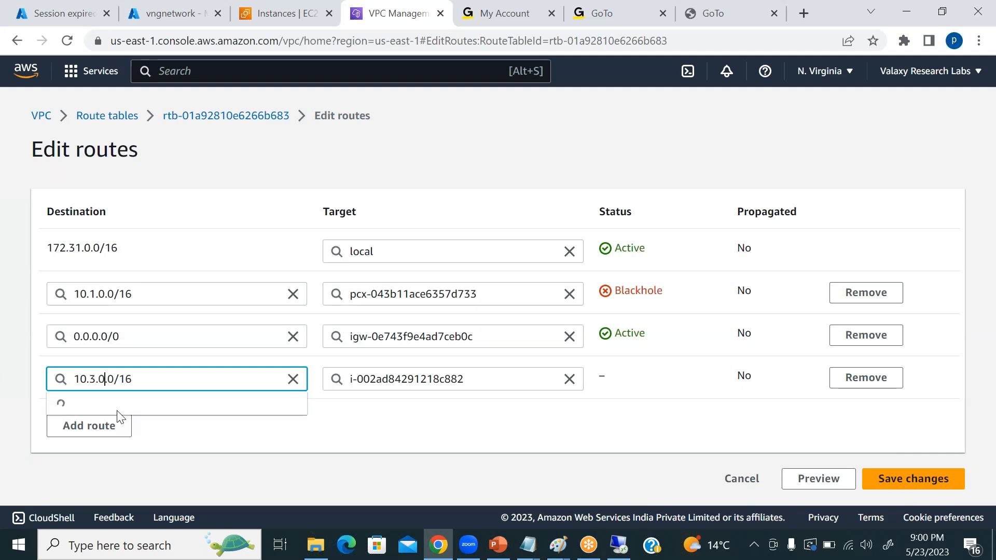
pyautogui.click(118, 411)
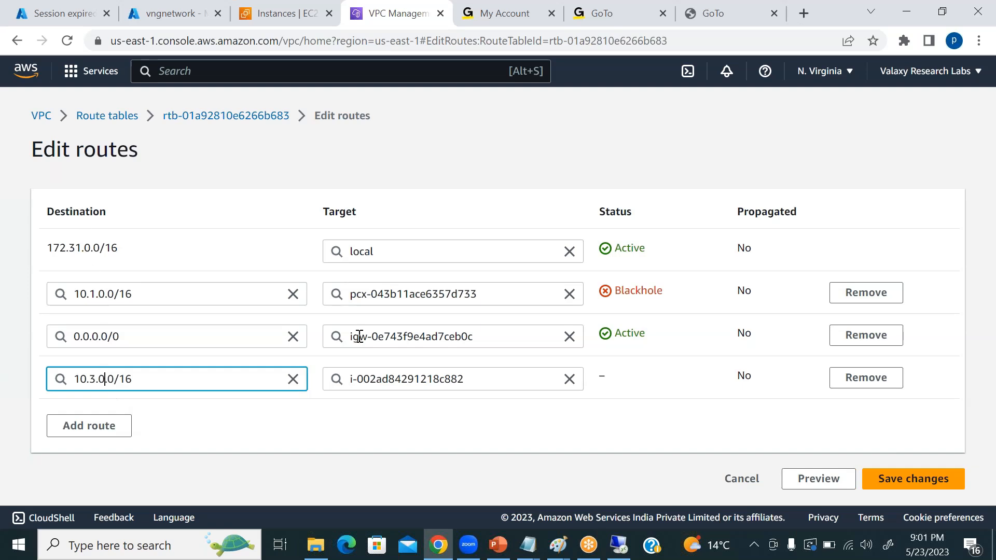
# Clear the new route's target, choose the AWSRouteServer instance for it again and save the route changes.
pyautogui.click(482, 381)
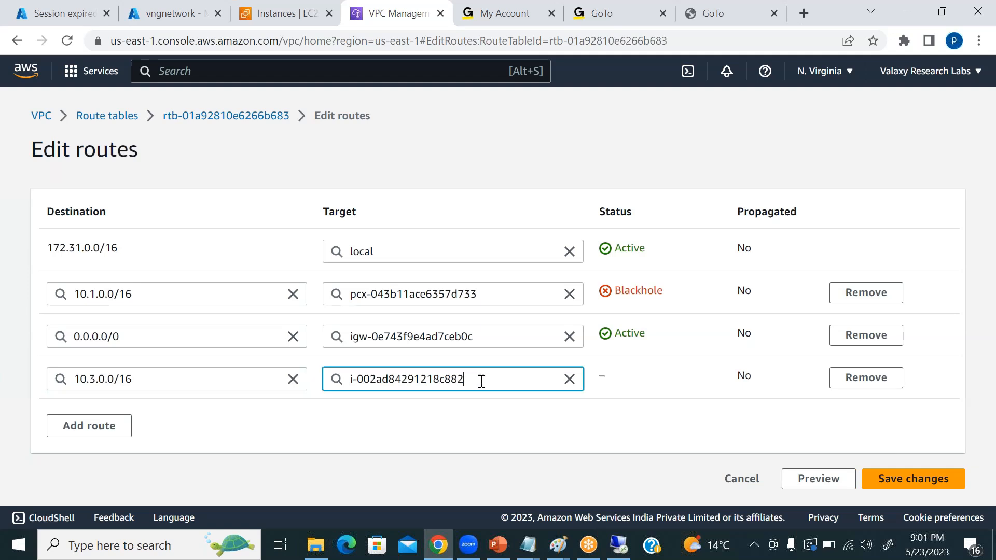
pyautogui.hotkey('ctrl', 'a')
pyautogui.click(515, 374)
pyautogui.press('BackSpace')
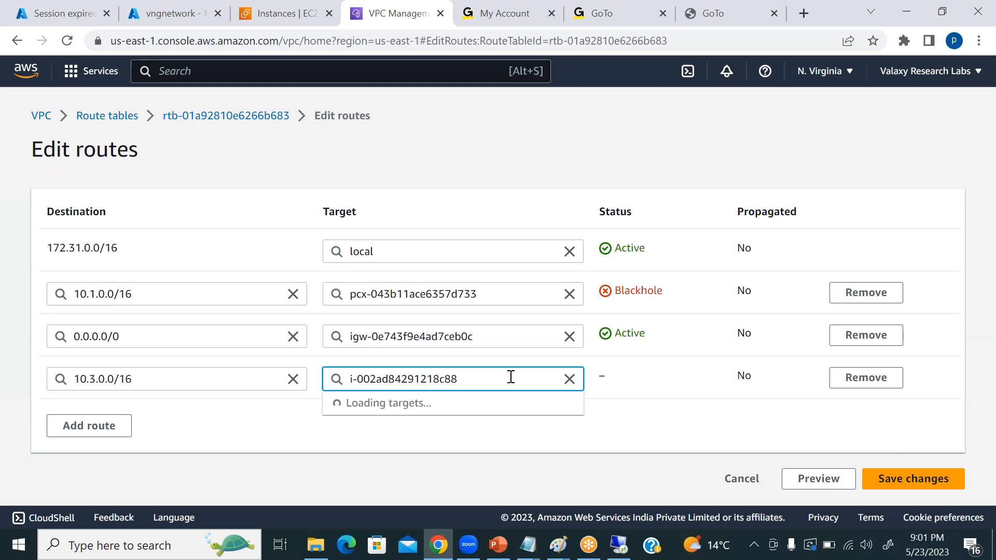
pyautogui.press('BackSpace')
pyautogui.press('BackSpace')
pyautogui.press('BackSpace')
pyautogui.press('BackSpace')
pyautogui.press('BackSpace')
pyautogui.press('BackSpace')
pyautogui.press('BackSpace')
pyautogui.press('BackSpace')
pyautogui.press('BackSpace')
pyautogui.press('BackSpace')
pyautogui.press('BackSpace')
pyautogui.press('BackSpace')
pyautogui.press('BackSpace')
pyautogui.press('BackSpace')
pyautogui.press('BackSpace')
pyautogui.press('BackSpace')
pyautogui.press('BackSpace')
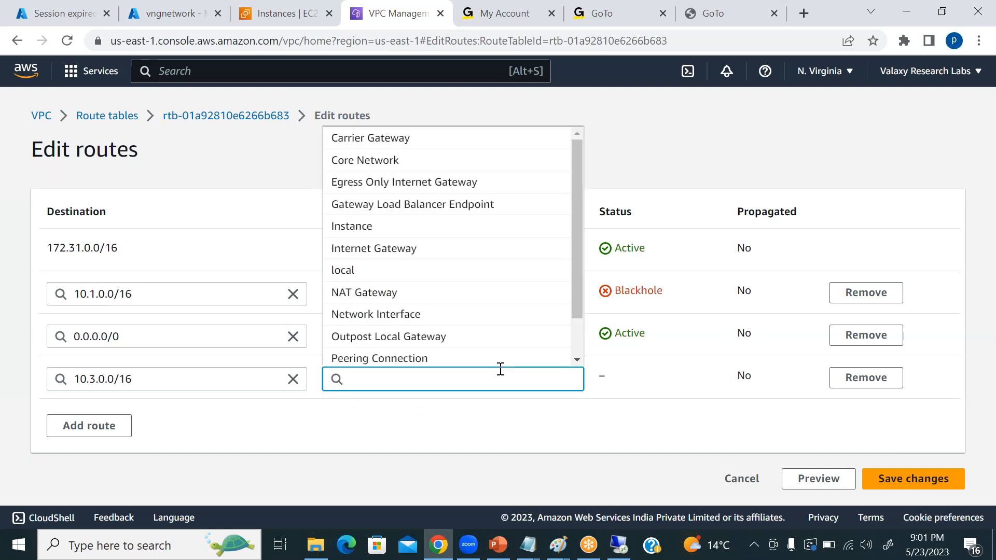
pyautogui.click(405, 233)
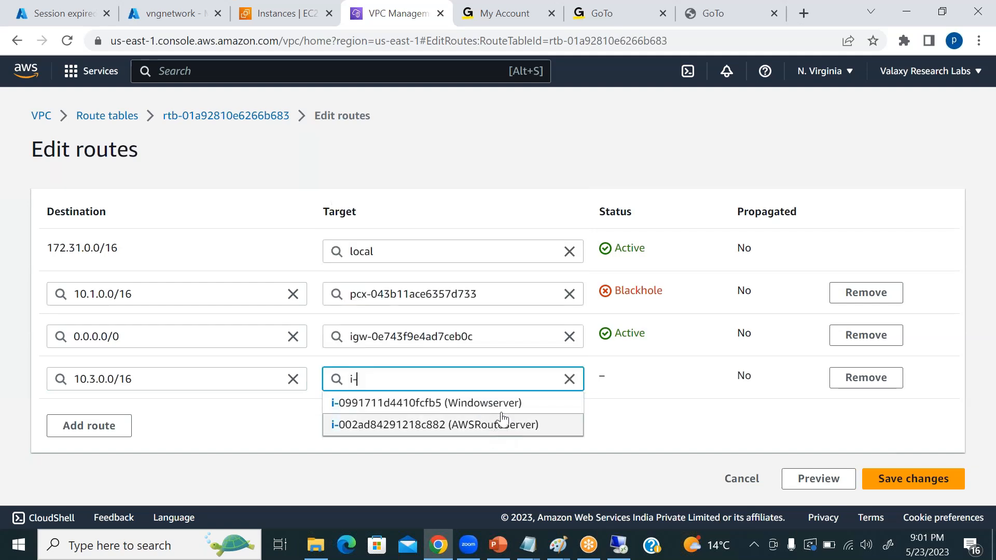
pyautogui.click(532, 424)
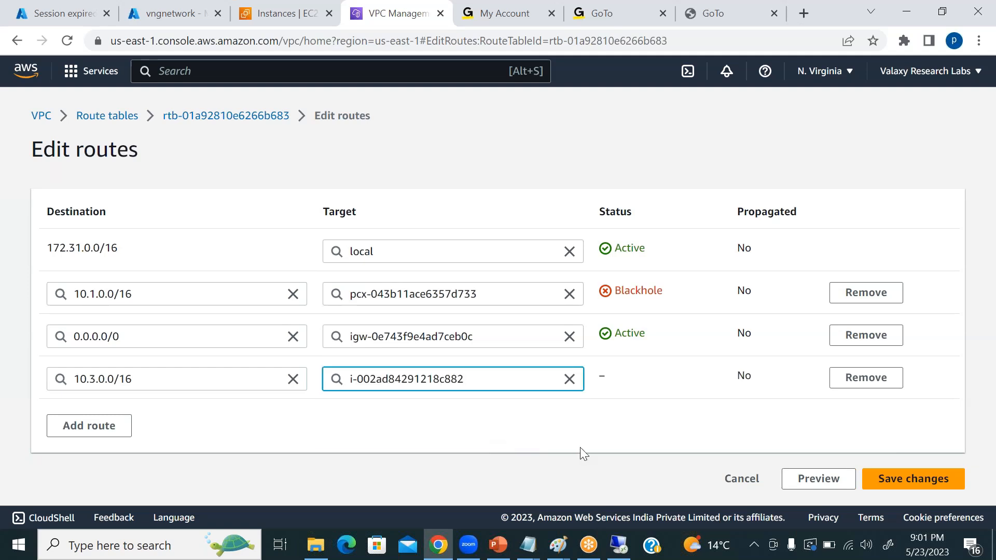
pyautogui.click(898, 474)
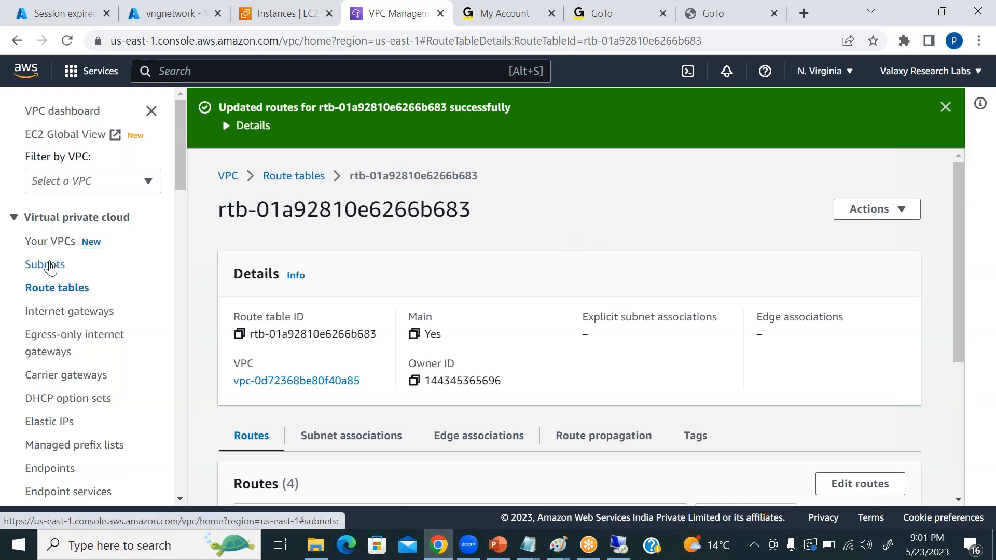
# Look through the VPC subnets, then select only the Windowserver instance in EC2 and open its subnet from the instance details.
pyautogui.click(50, 266)
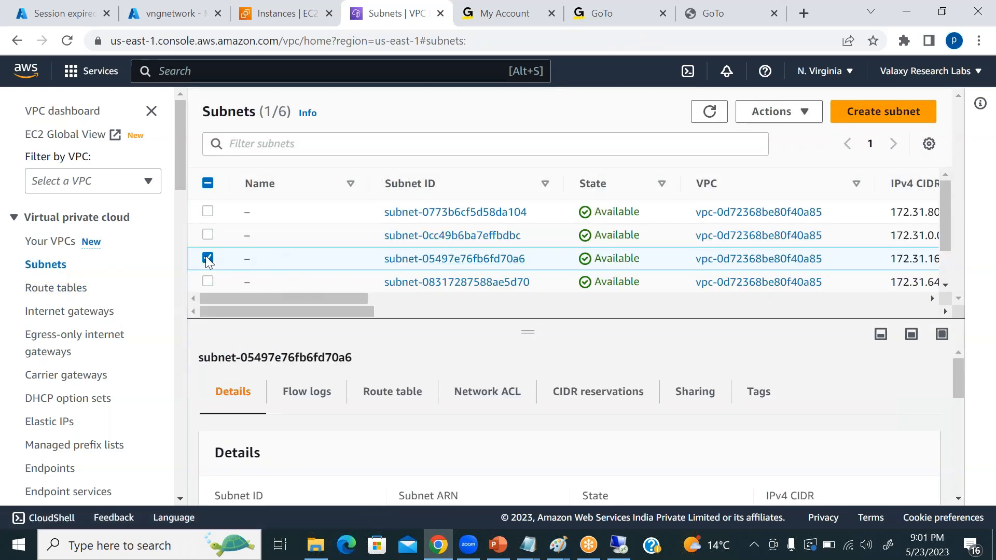
pyautogui.click(209, 257)
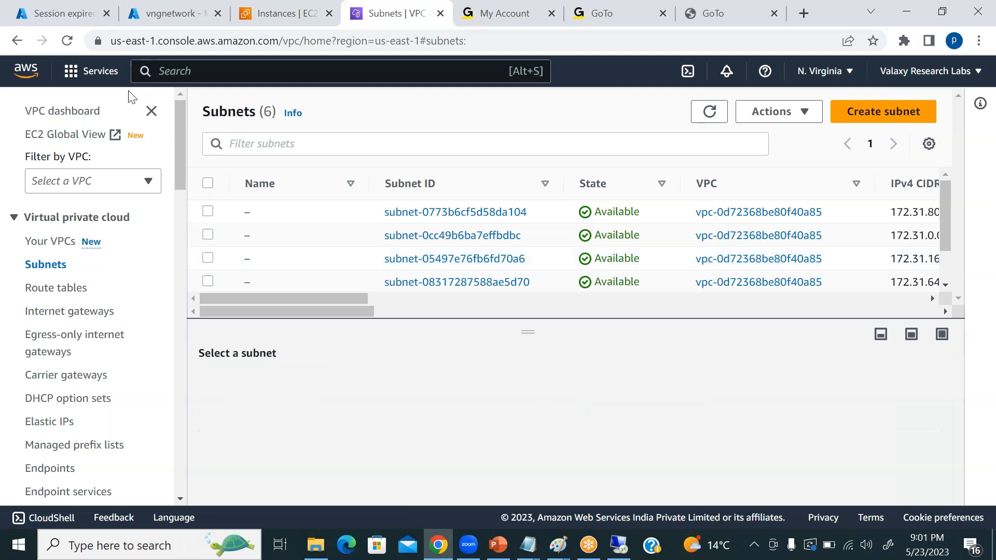
pyautogui.click(264, 15)
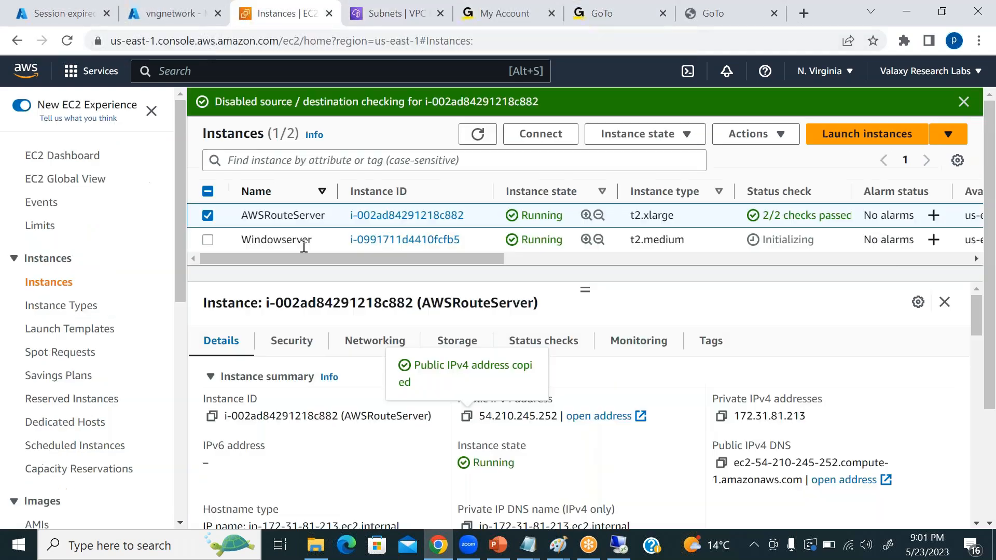
pyautogui.click(208, 216)
pyautogui.click(211, 240)
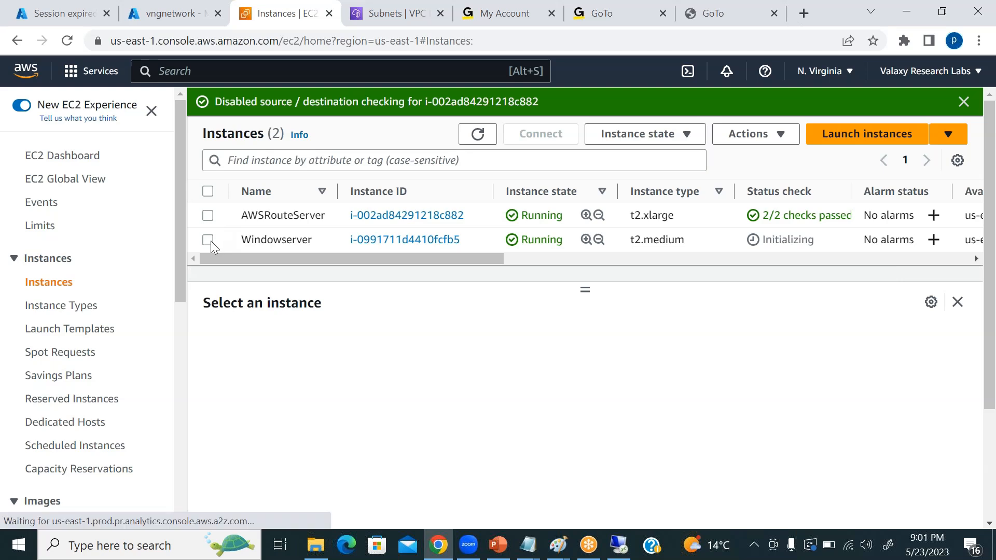
pyautogui.scroll(-6, 597, 441)
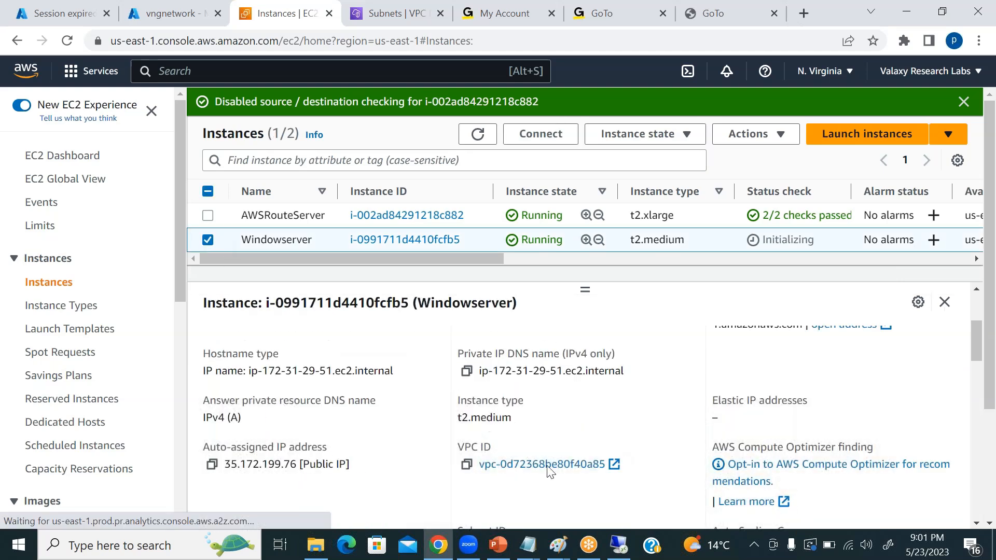
pyautogui.click(550, 393)
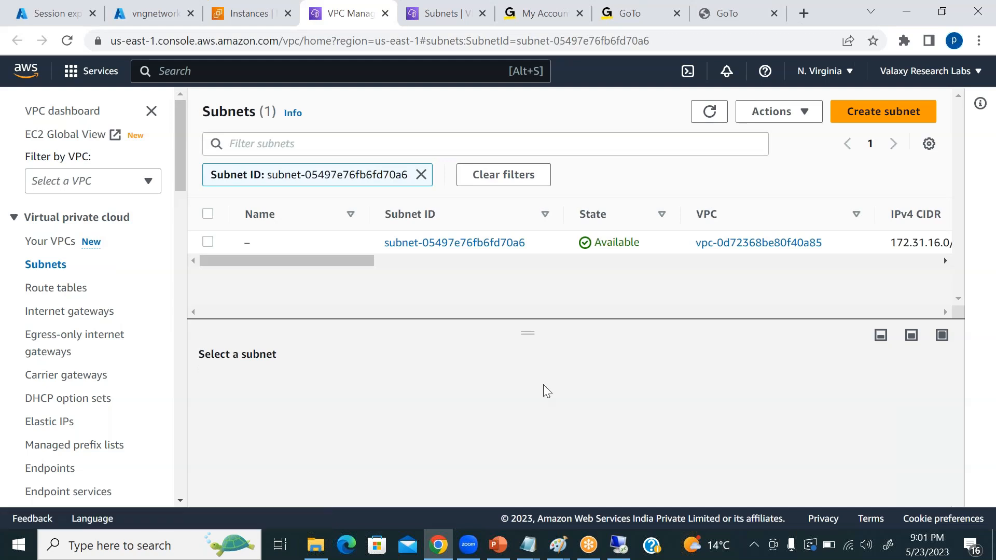
# Select the Windowserver's subnet and examine the 10.3.0.0/16 entry in its route table.
pyautogui.click(207, 243)
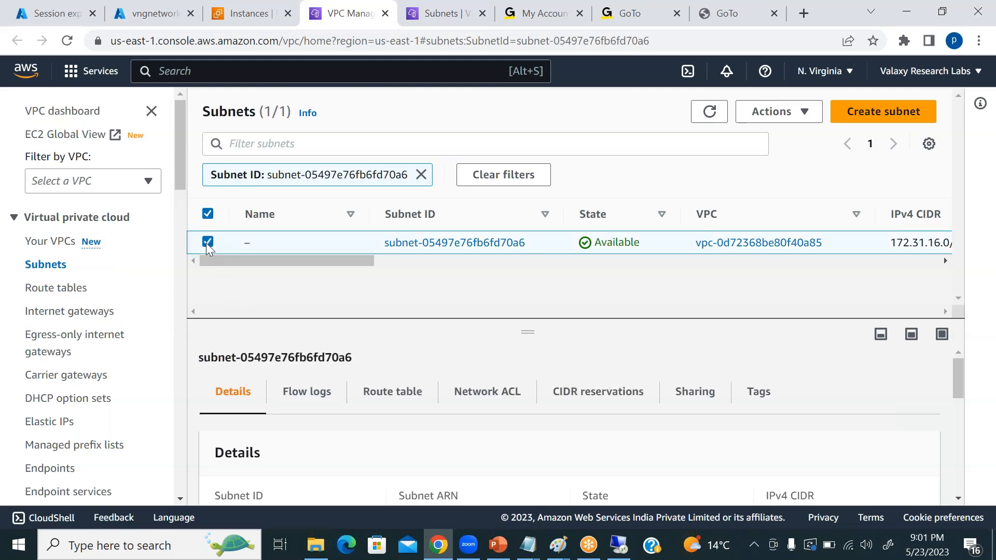
pyautogui.click(407, 400)
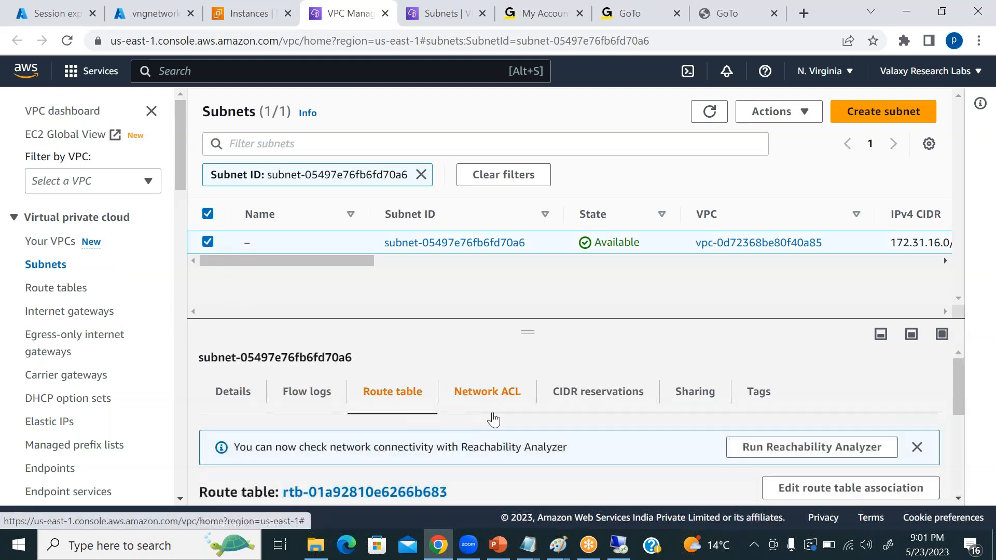
pyautogui.scroll(-5, 493, 418)
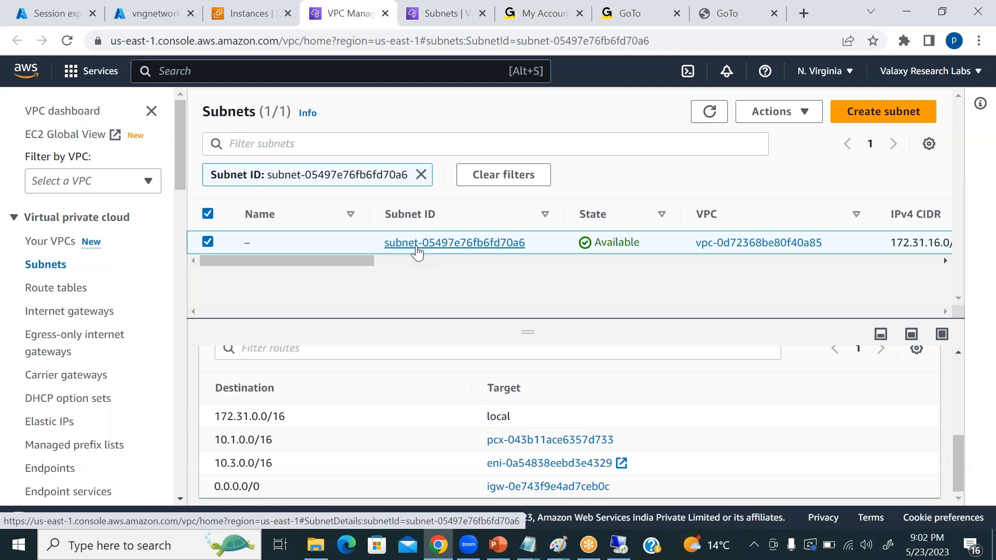
pyautogui.moveTo(214, 463); pyautogui.dragTo(488, 469)
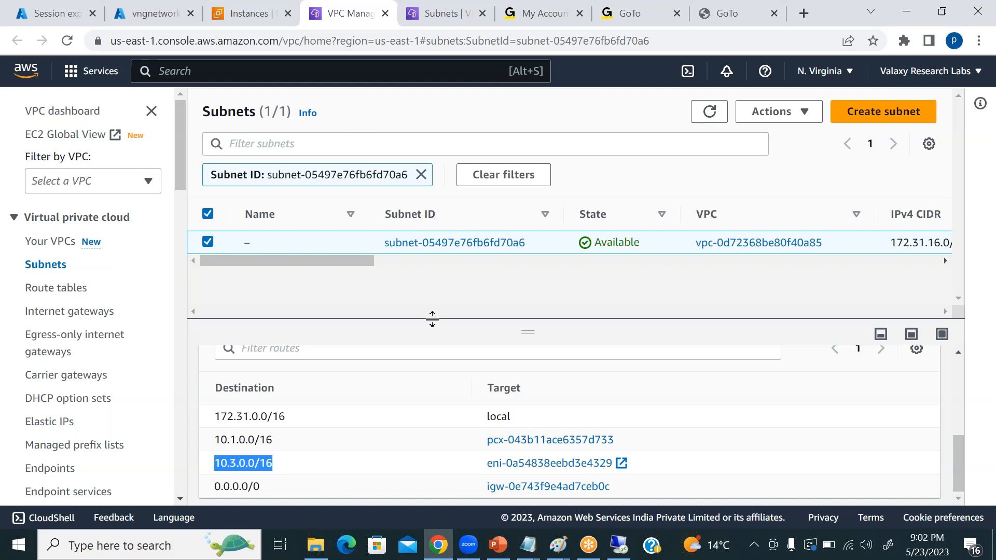
# Switch to the remote server, close the finished role installation wizard and launch the Remote Access getting-started wizard, choosing Deploy VPN only.
pyautogui.click(620, 545)
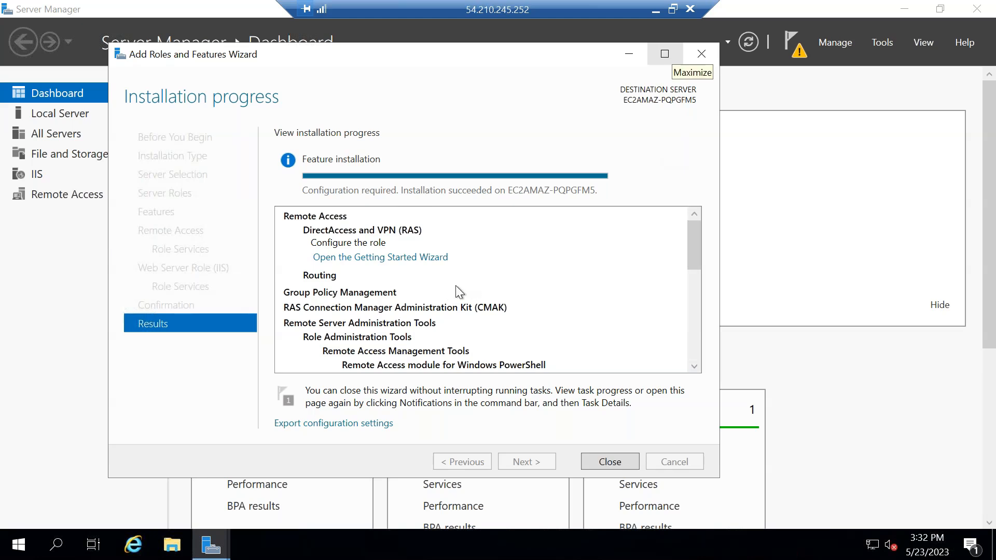
pyautogui.click(702, 53)
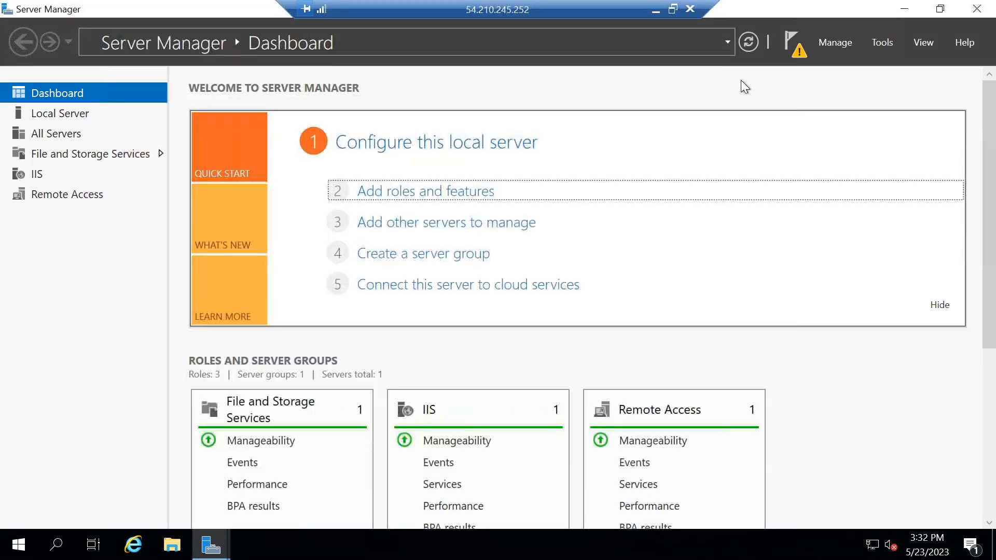
pyautogui.click(800, 53)
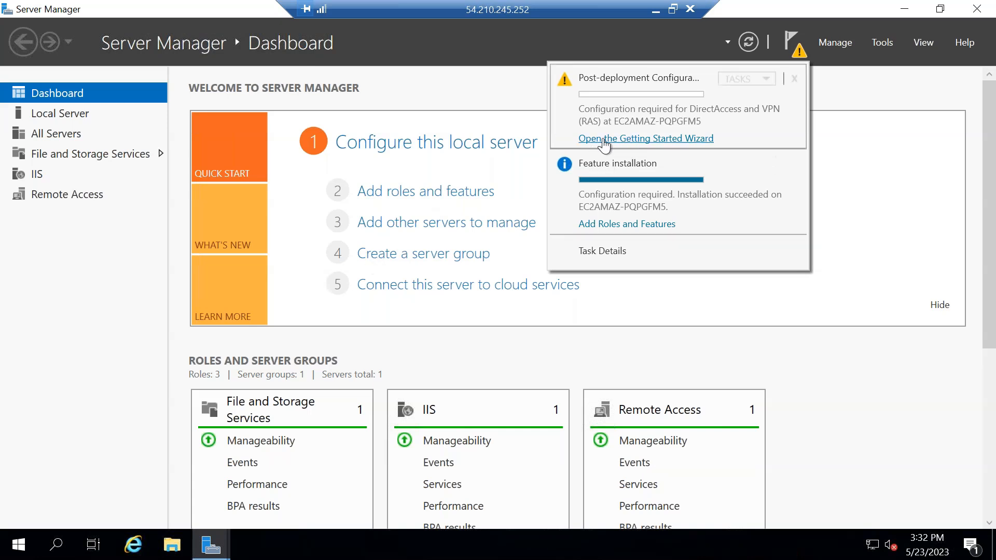
pyautogui.click(636, 139)
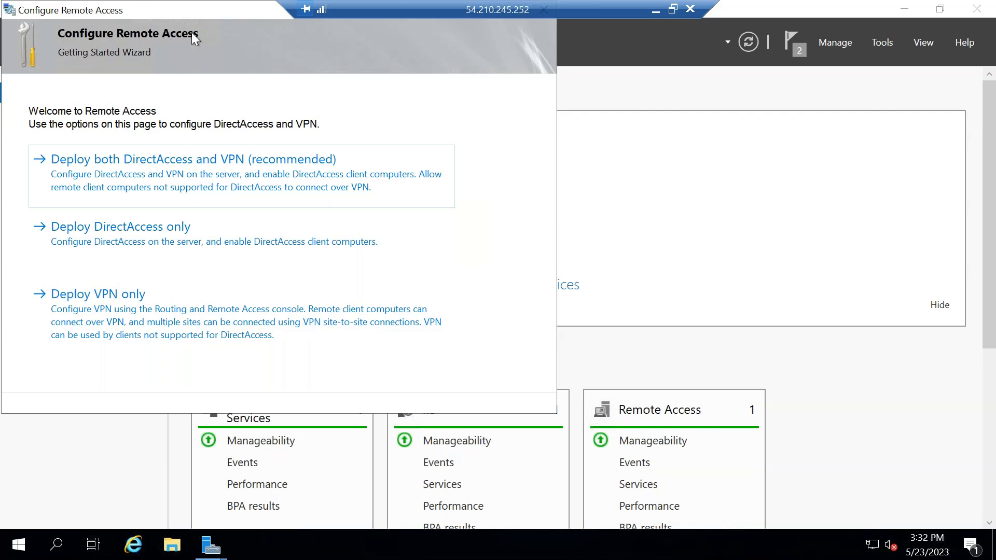
pyautogui.moveTo(162, 11); pyautogui.dragTo(389, 59)
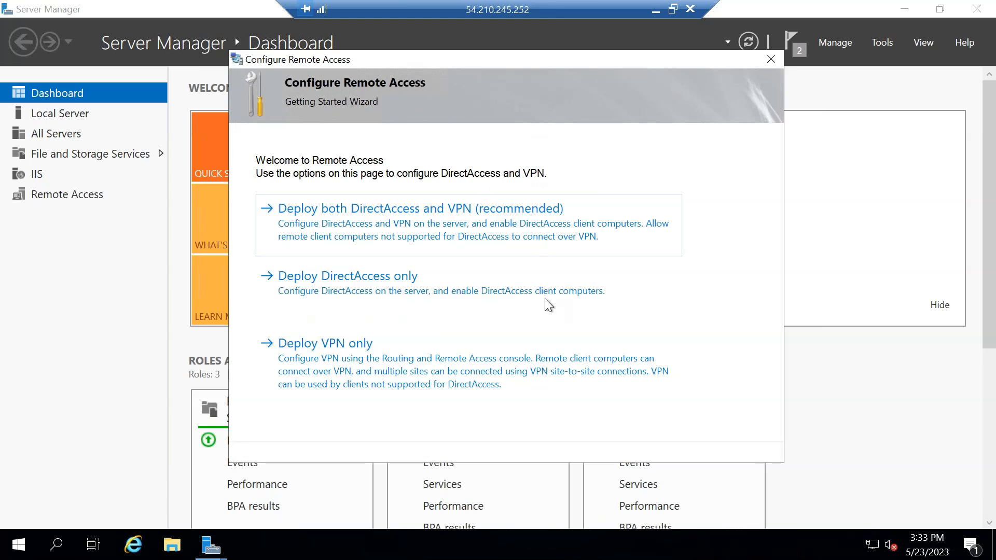
pyautogui.click(325, 344)
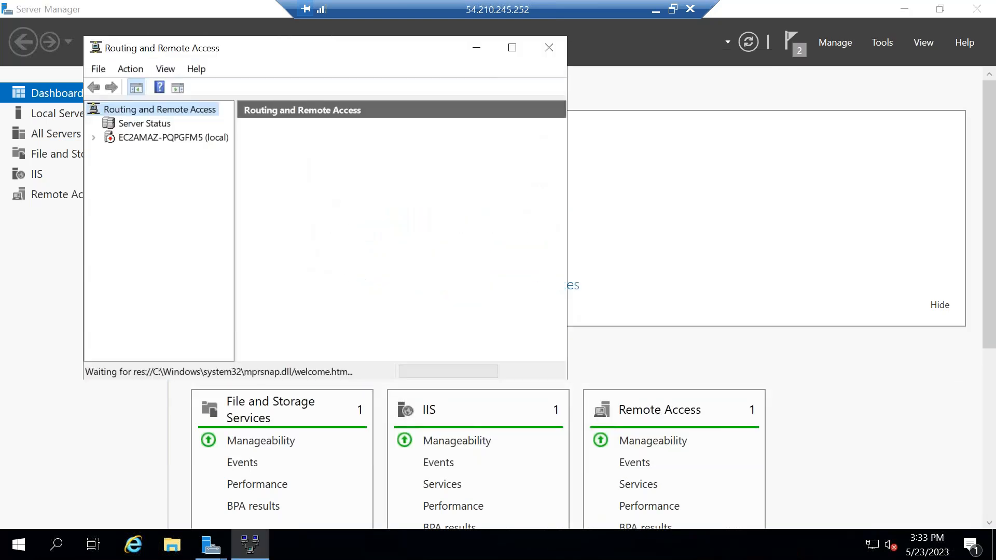
pyautogui.click(512, 47)
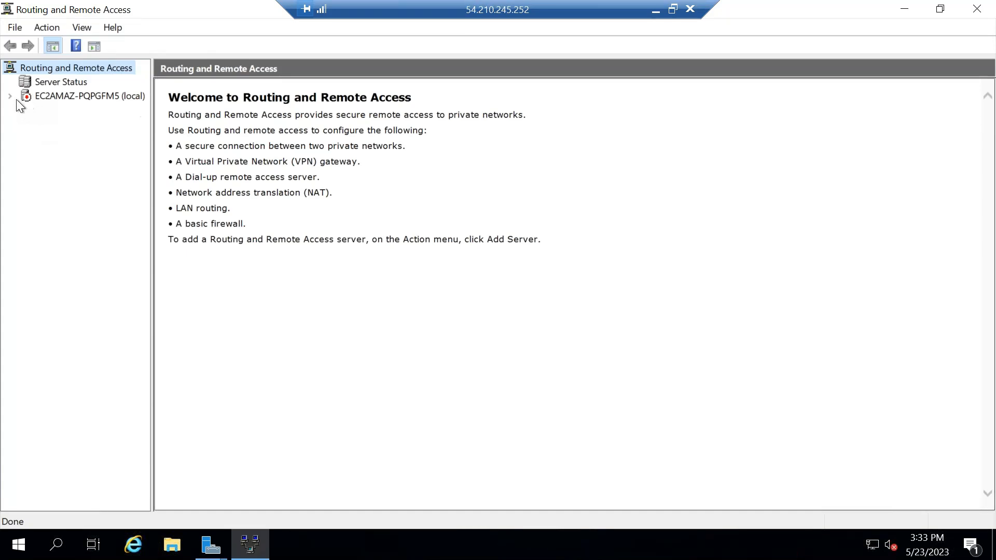
# Configure and enable Routing and Remote Access on the local server as a custom configuration with VPN access, and start the service.
pyautogui.click(37, 94)
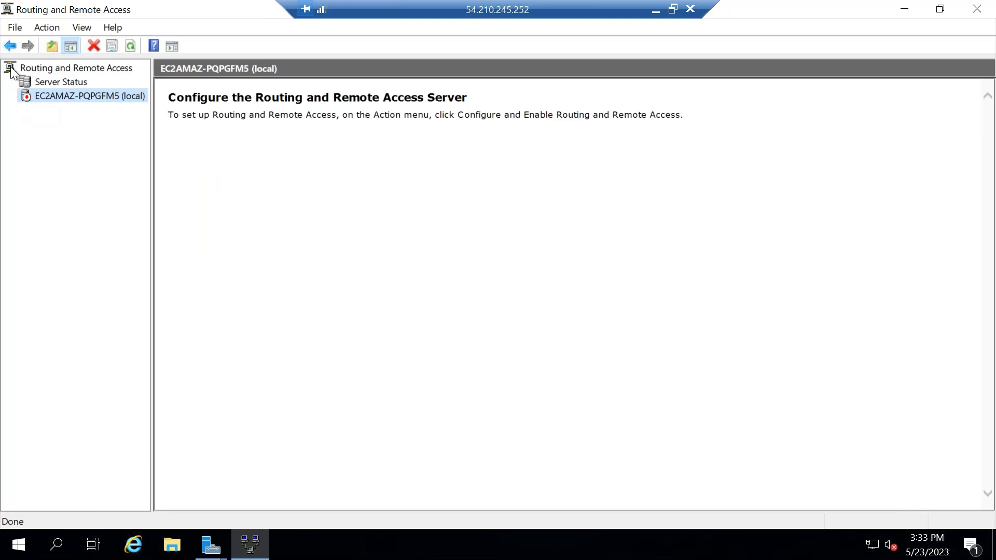
pyautogui.click(11, 48)
pyautogui.rightClick(52, 98)
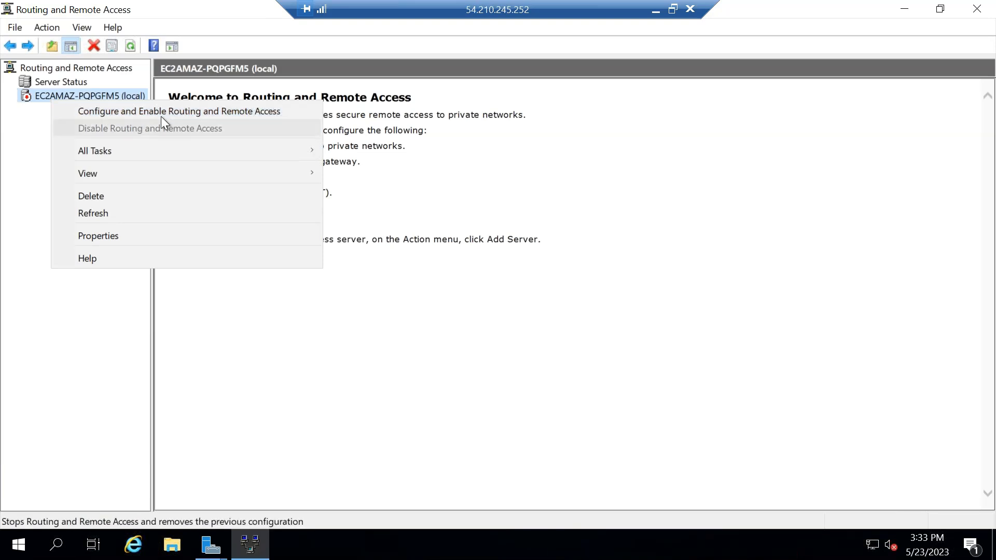
pyautogui.click(249, 112)
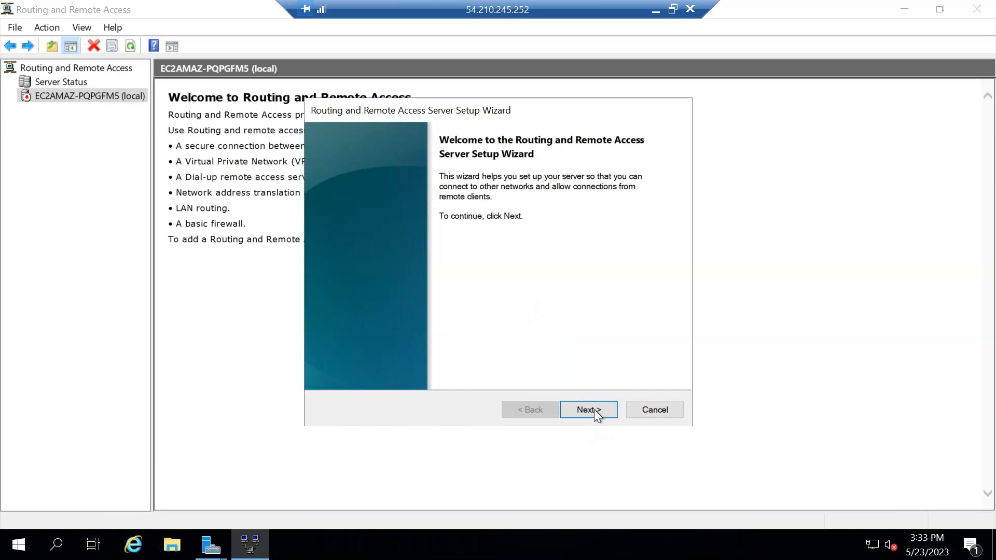
pyautogui.click(594, 409)
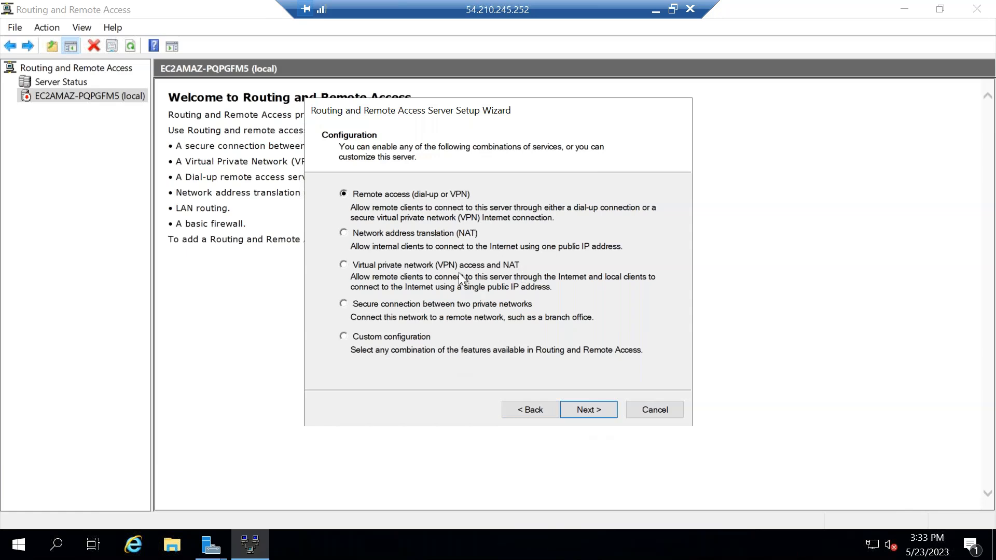
pyautogui.click(344, 337)
pyautogui.click(589, 409)
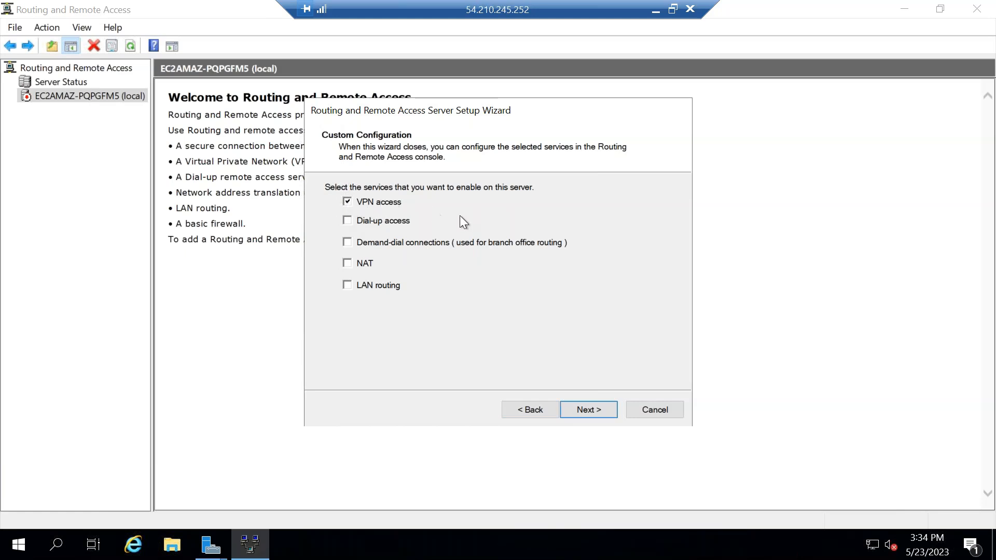
pyautogui.click(599, 410)
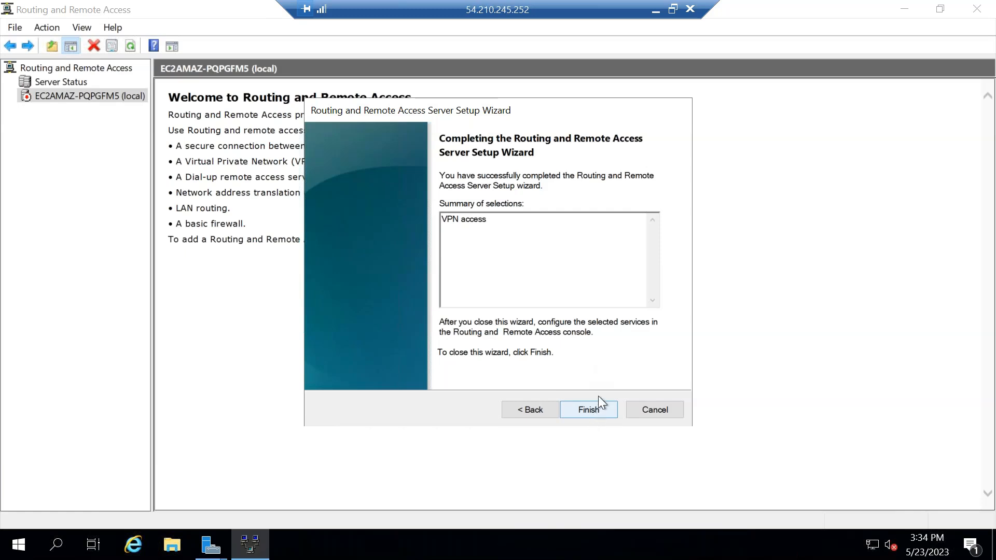
pyautogui.click(596, 412)
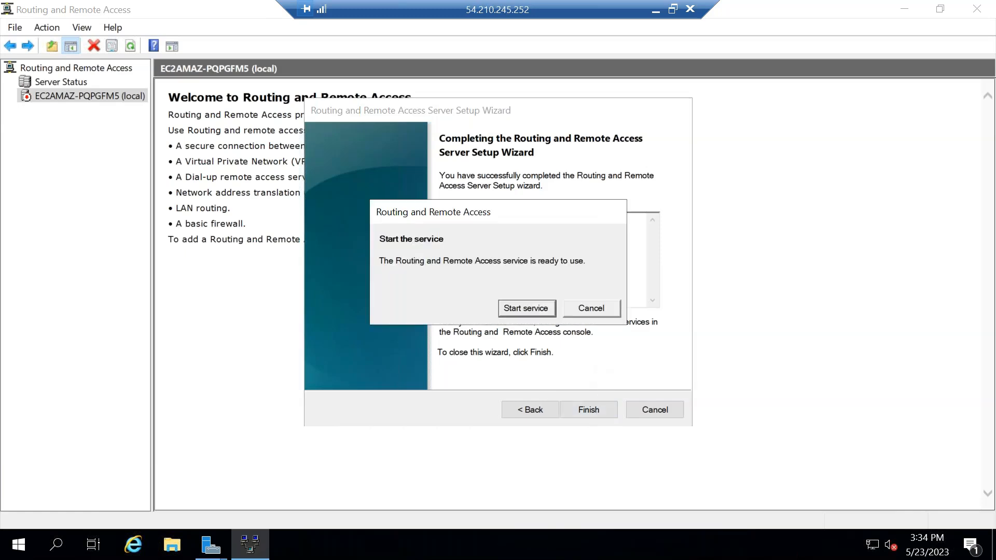
pyautogui.click(525, 309)
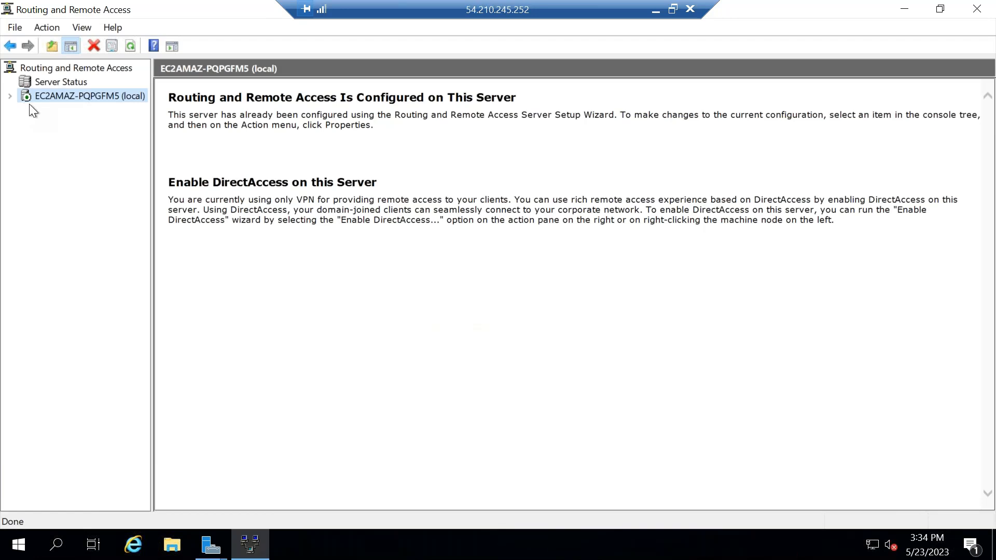
# Start creating a new demand-dial interface under the local server's Network Interfaces.
pyautogui.click(10, 97)
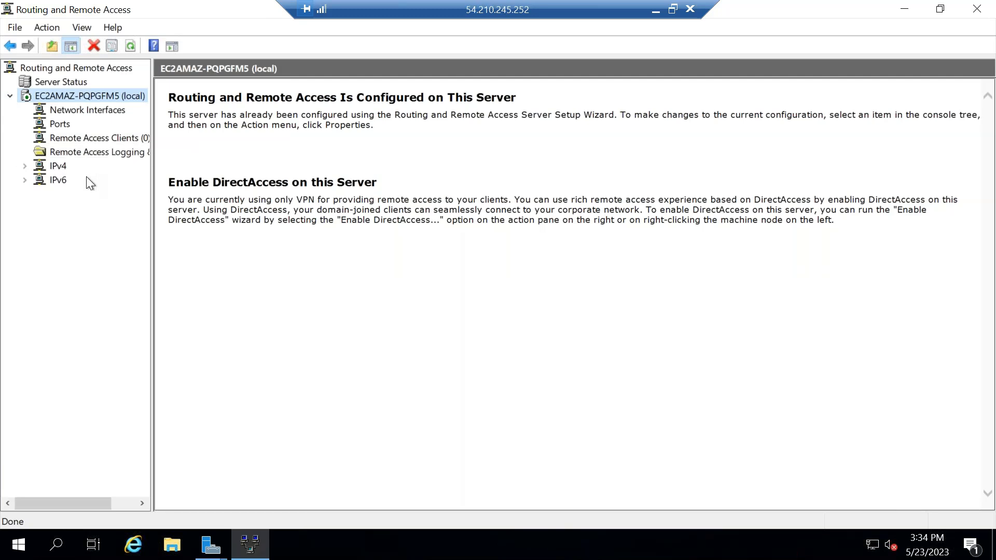
pyautogui.click(65, 108)
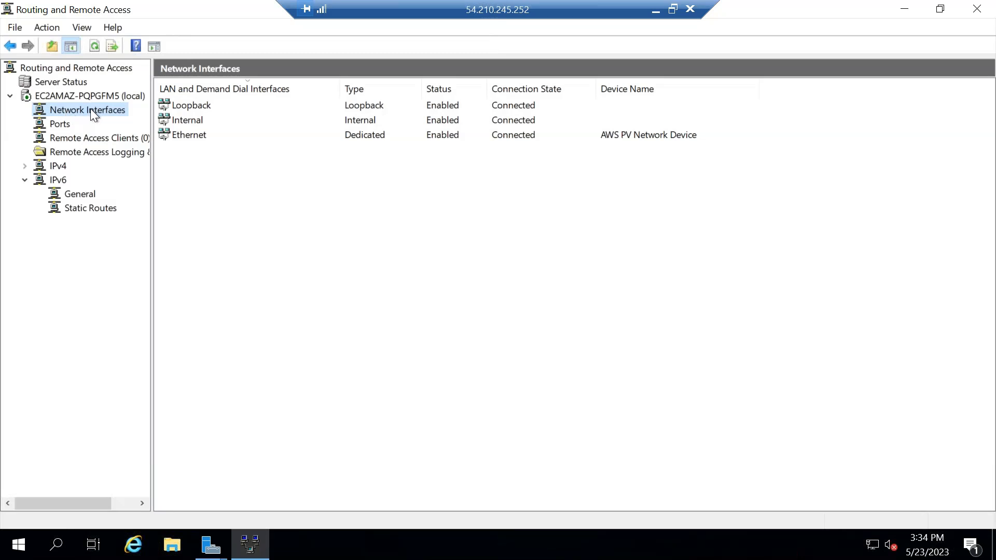
pyautogui.rightClick(91, 110)
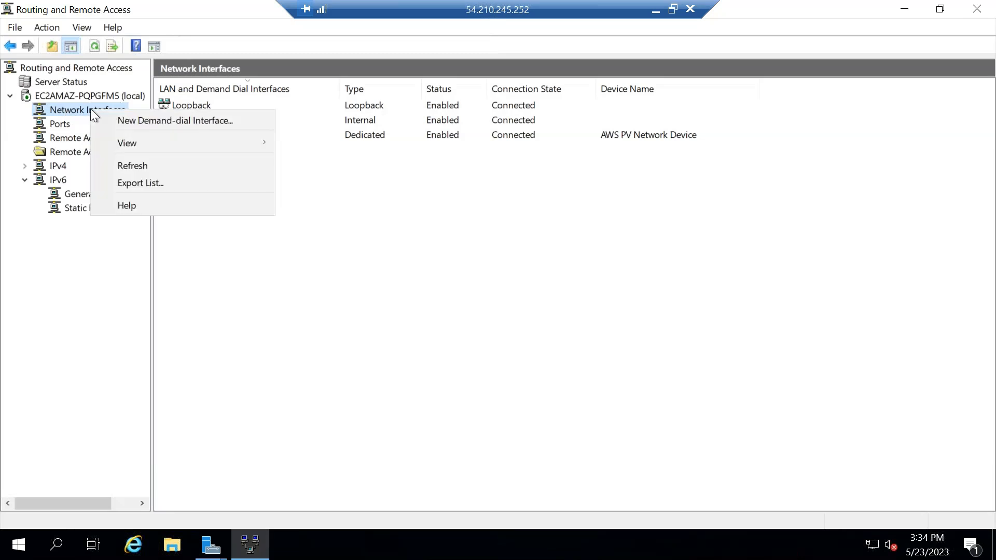
pyautogui.click(176, 121)
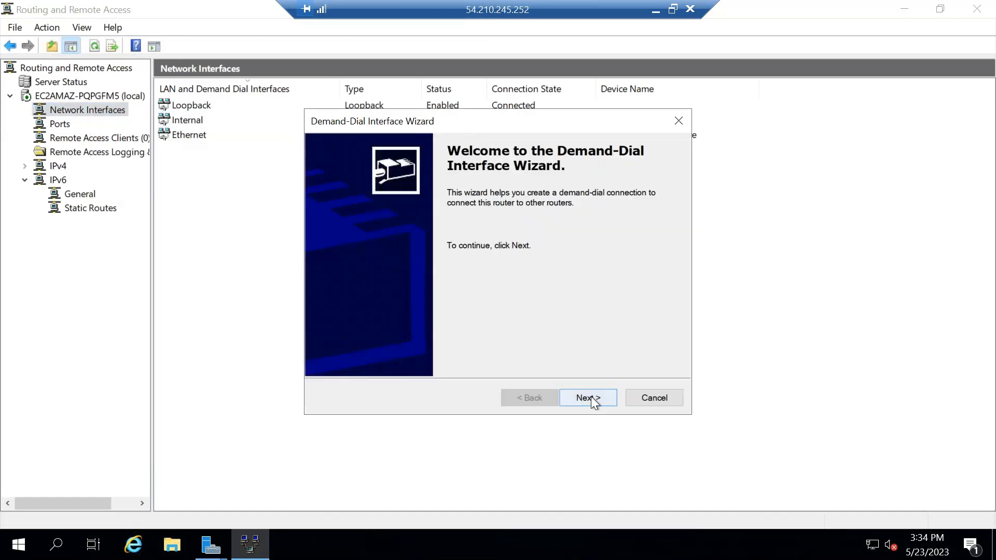
pyautogui.click(584, 396)
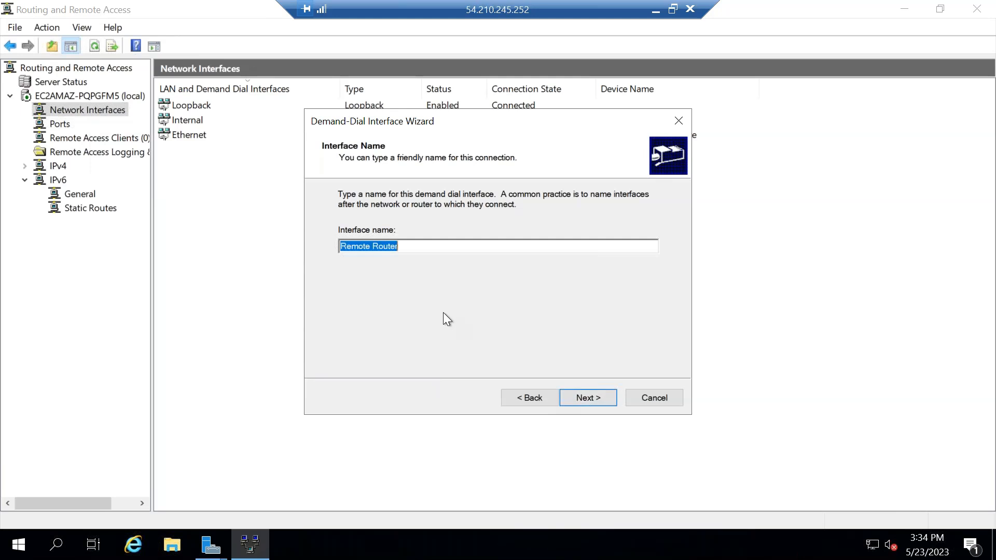
# Name the interface AWSRouterservice and set it to connect by virtual private networking (VPN) with the IKEv2 type.
pyautogui.write('AWS')
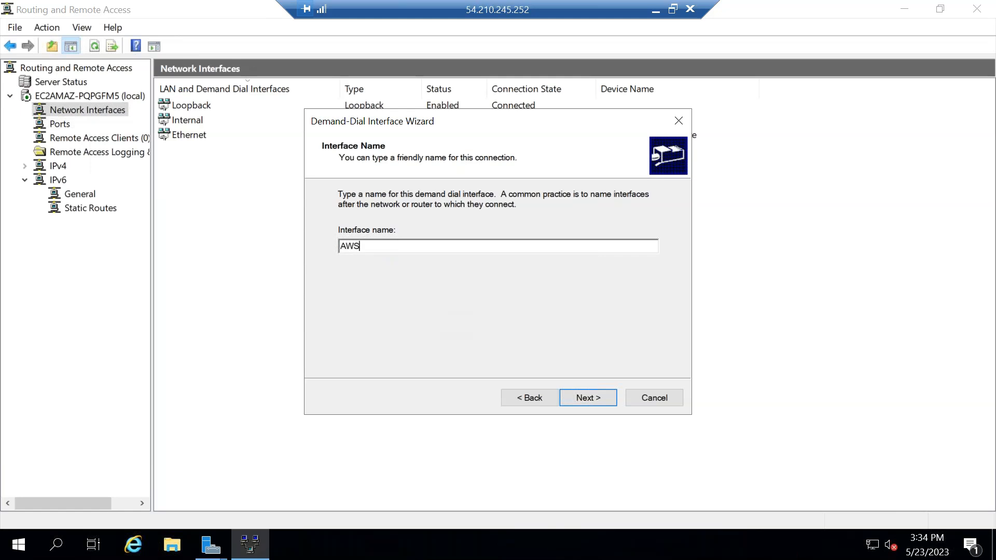
pyautogui.write('Router')
pyautogui.write('serivce')
pyautogui.press('BackSpace')
pyautogui.press('BackSpace')
pyautogui.press('BackSpace')
pyautogui.press('BackSpace')
pyautogui.write('vice')
pyautogui.click(588, 398)
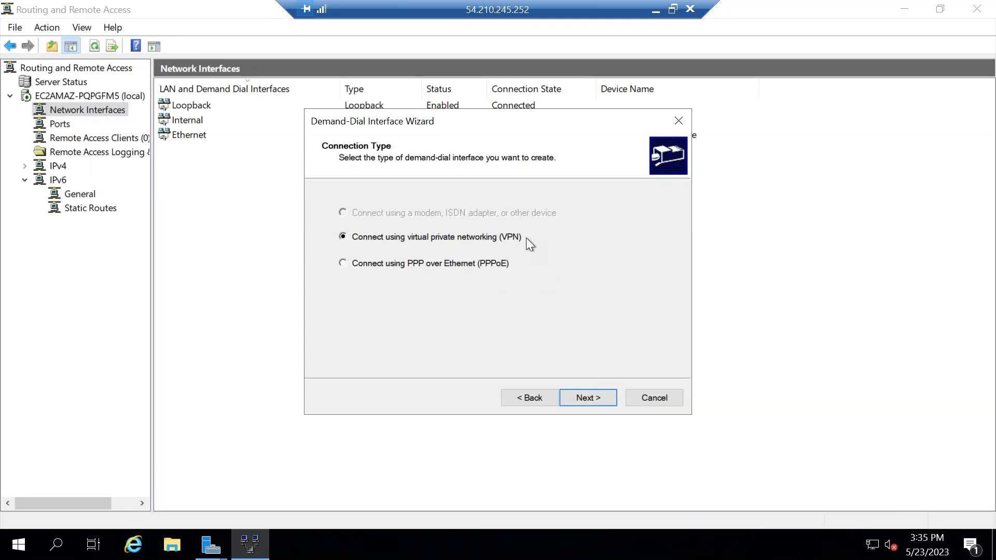
pyautogui.click(580, 392)
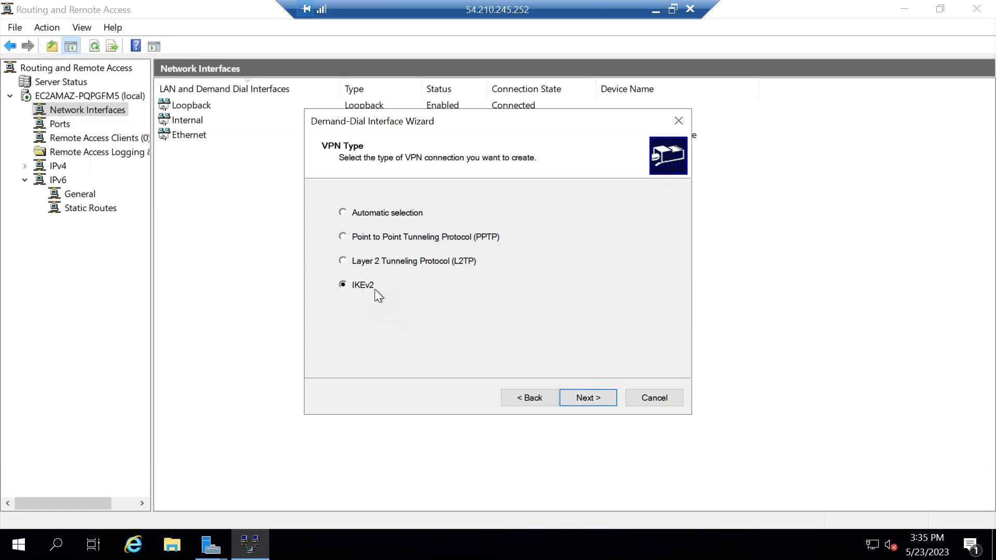
pyautogui.click(598, 401)
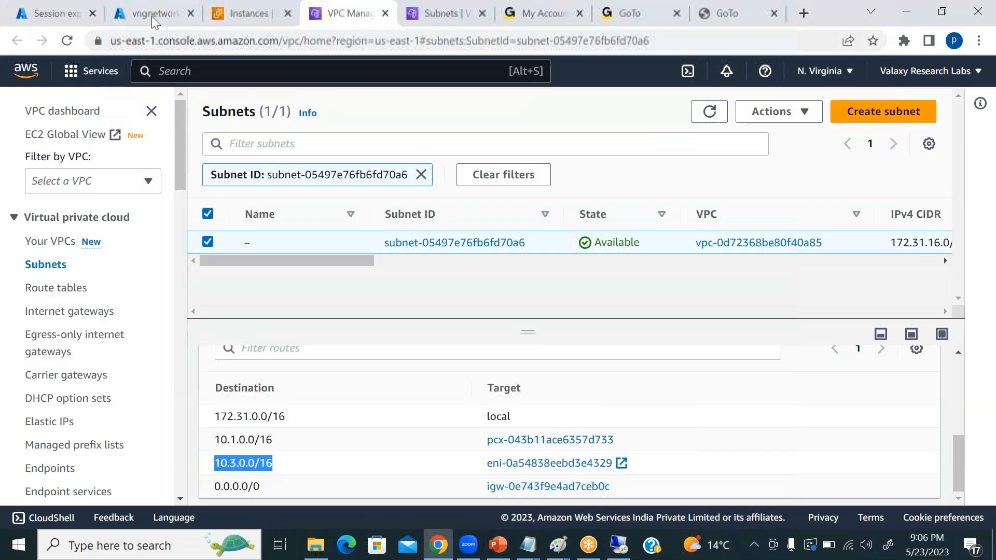
# Switch to the Azure portal, open the ValaxyVNG01 virtual network gateway and copy its first public IP address.
pyautogui.click(151, 15)
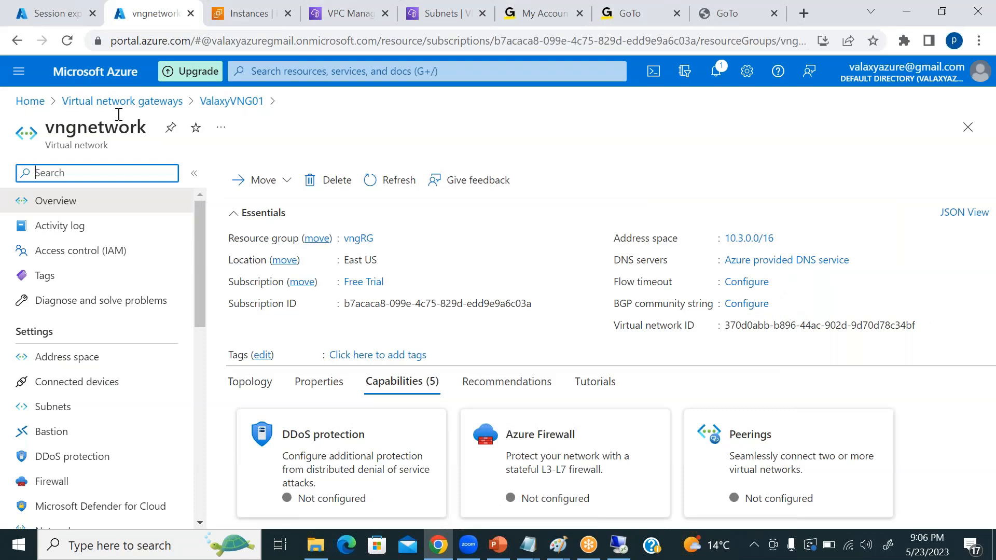
pyautogui.click(119, 104)
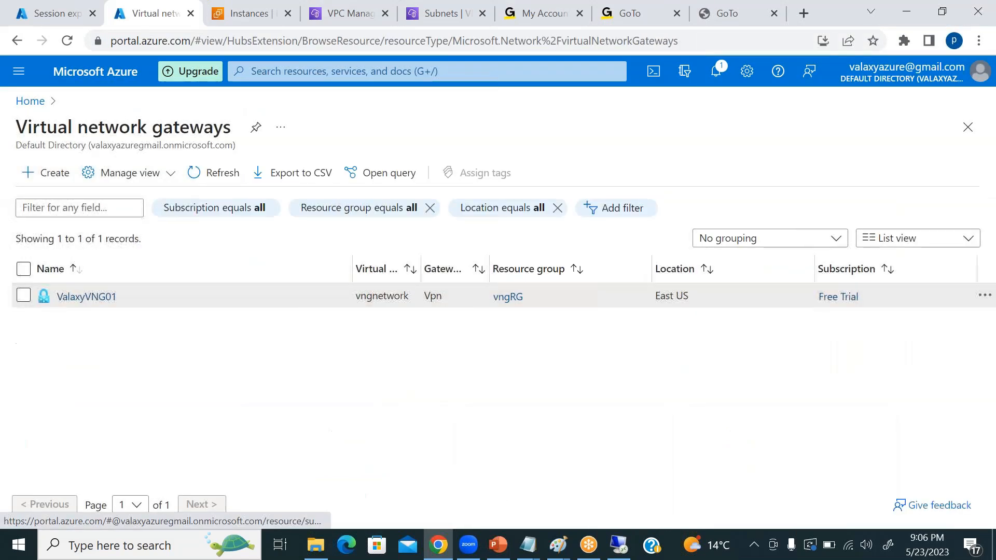
pyautogui.click(86, 299)
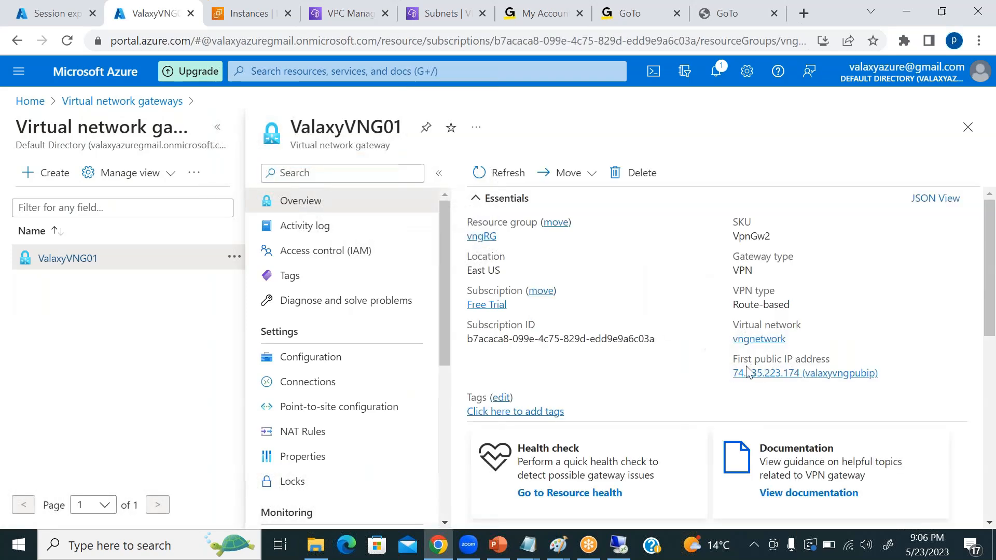
pyautogui.click(887, 373)
# Back on the remote server, paste the copied address as the interface's destination and trim it to the IP 74.235.223.174.
pyautogui.click(622, 549)
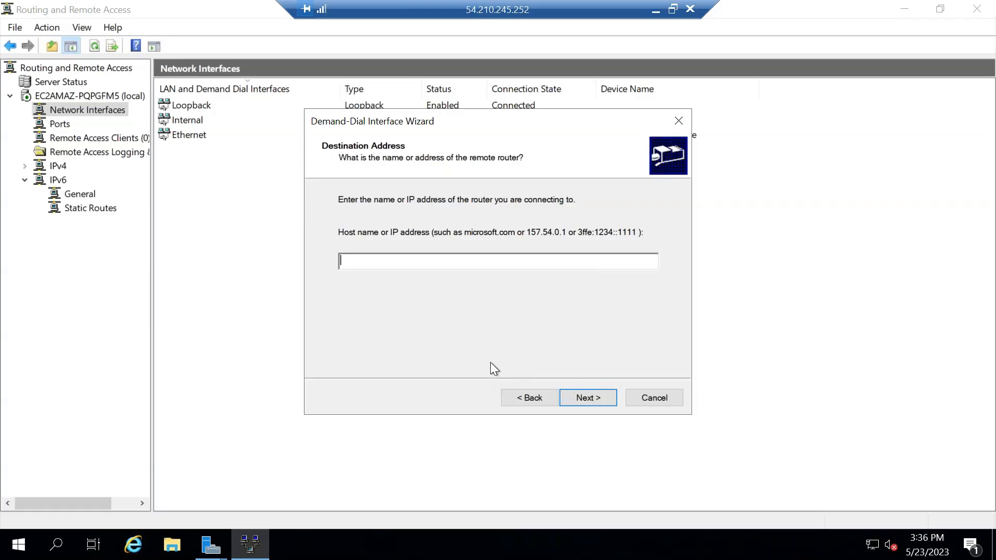
pyautogui.hotkey('ctrl', 'v')
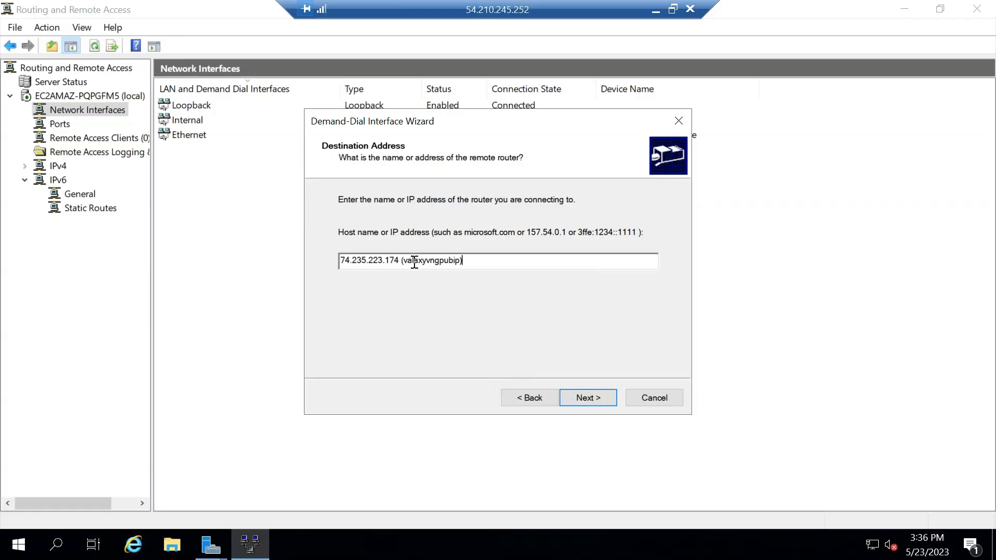
pyautogui.press('BackSpace')
pyautogui.press('BackSpace')
pyautogui.press('BackSpace')
pyautogui.press('BackSpace')
pyautogui.press('BackSpace')
pyautogui.press('BackSpace')
pyautogui.press('BackSpace')
pyautogui.press('BackSpace')
pyautogui.press('BackSpace')
pyautogui.press('BackSpace')
pyautogui.press('BackSpace')
pyautogui.press('BackSpace')
pyautogui.press('BackSpace')
pyautogui.press('BackSpace')
pyautogui.press('BackSpace')
pyautogui.press('BackSpace')
pyautogui.press('BackSpace')
pyautogui.click(588, 398)
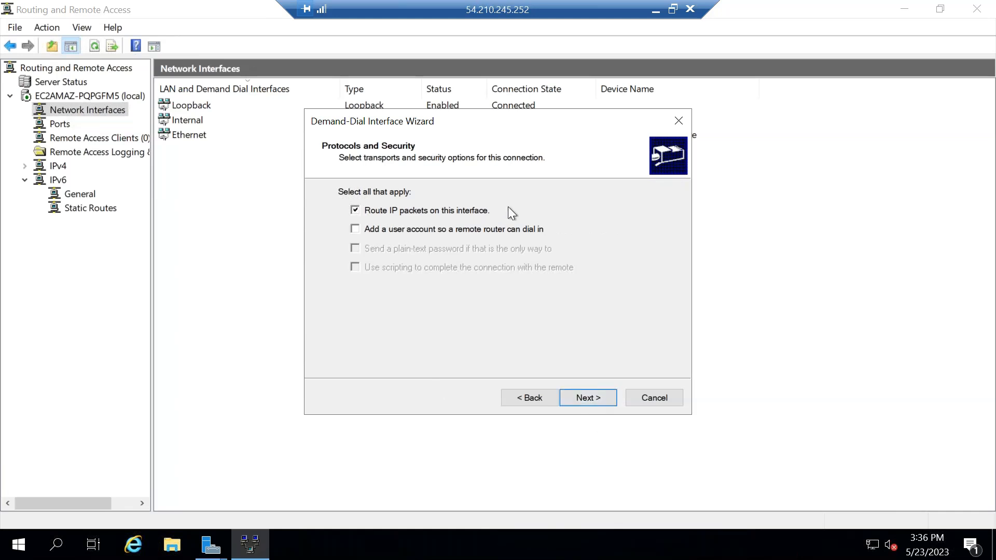
# Keep IP packet routing enabled for the interface and enter 10.3.0.0 as the destination of a new IPv4 static route.
pyautogui.click(587, 400)
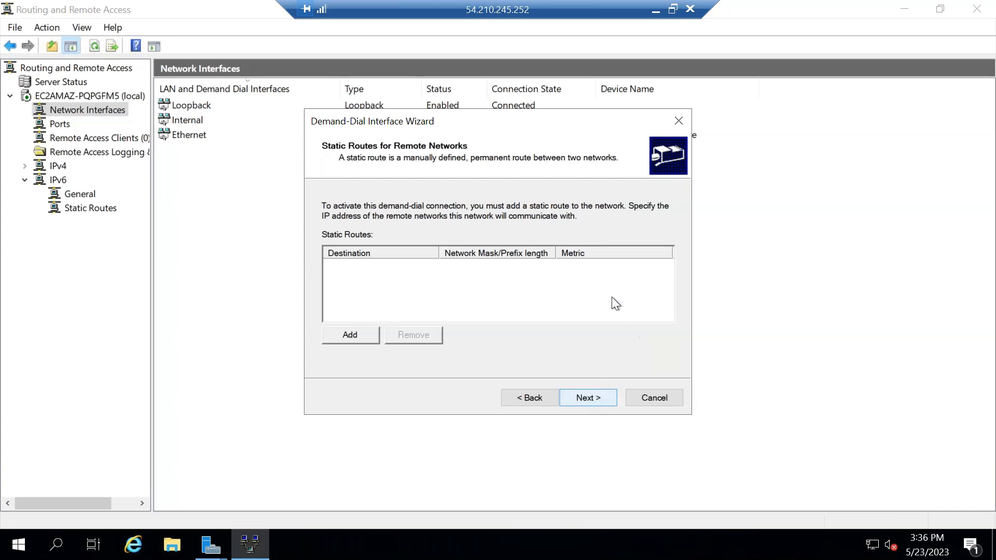
pyautogui.click(350, 336)
pyautogui.click(429, 187)
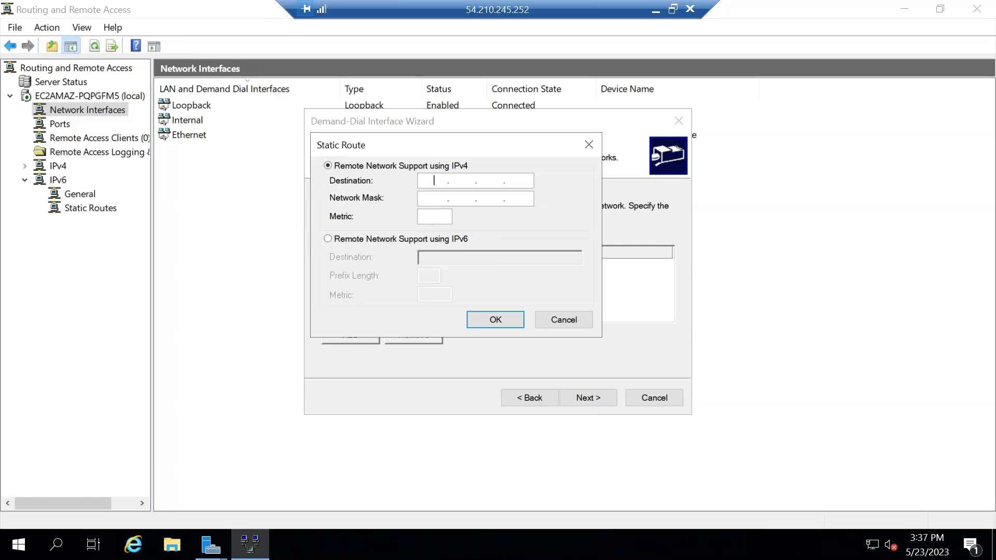
pyautogui.write('10.3.0.0')
pyautogui.press('Tab')
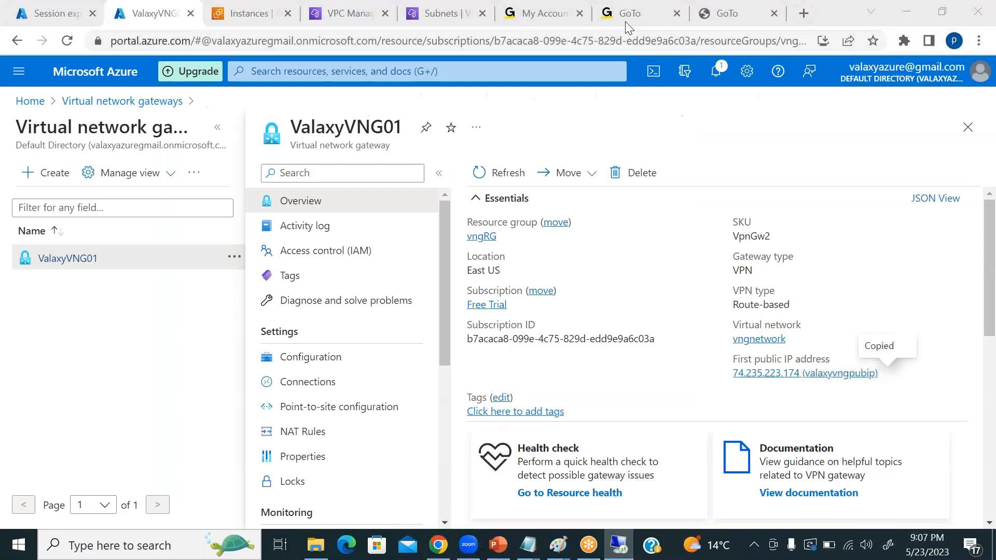
# Open the gateway's virtual network vngnetwork in the Azure portal, and label the vnet 10.3.0.0/16 in the Paint network diagram.
pyautogui.click(656, 10)
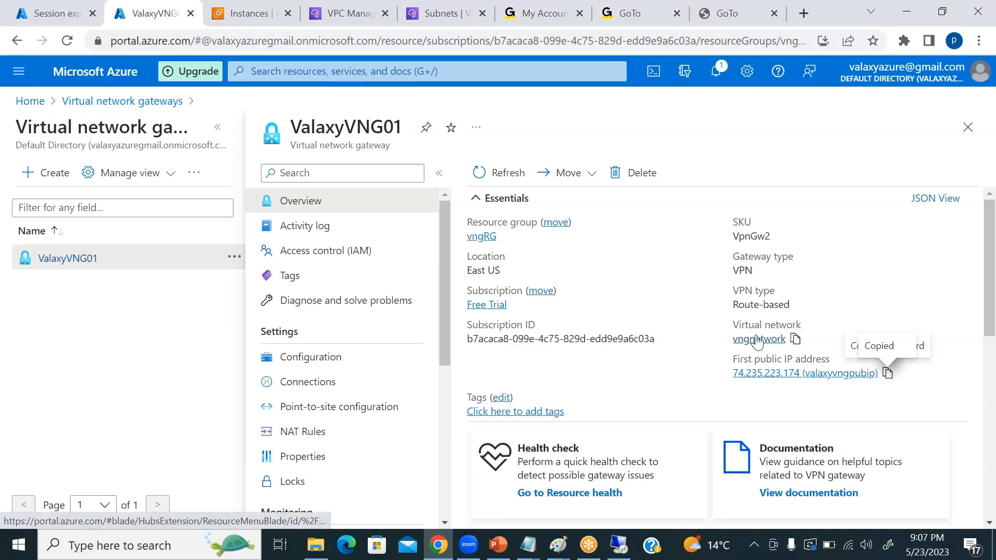
pyautogui.click(762, 340)
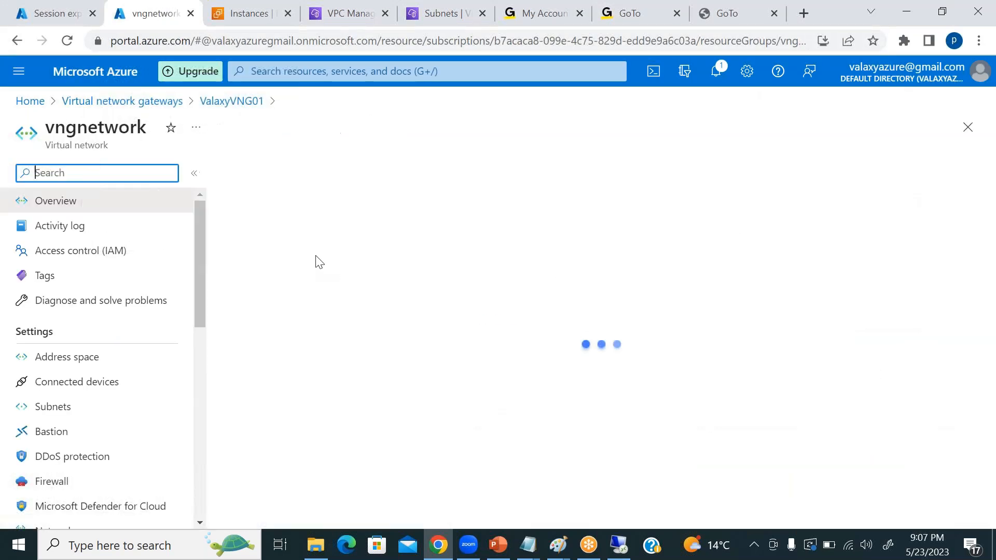
pyautogui.moveTo(569, 548)
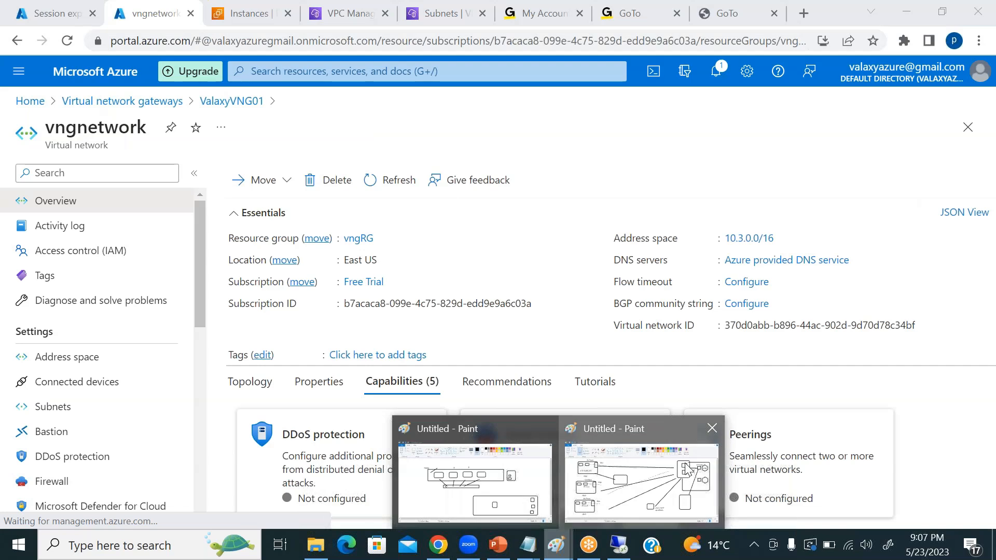
pyautogui.click(628, 425)
pyautogui.click(216, 53)
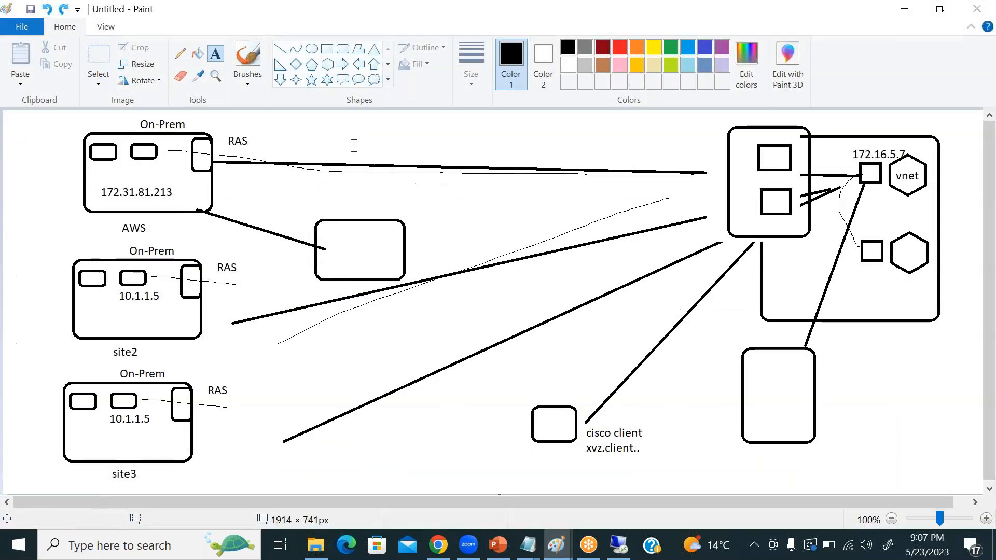
pyautogui.click(890, 204)
pyautogui.write('10')
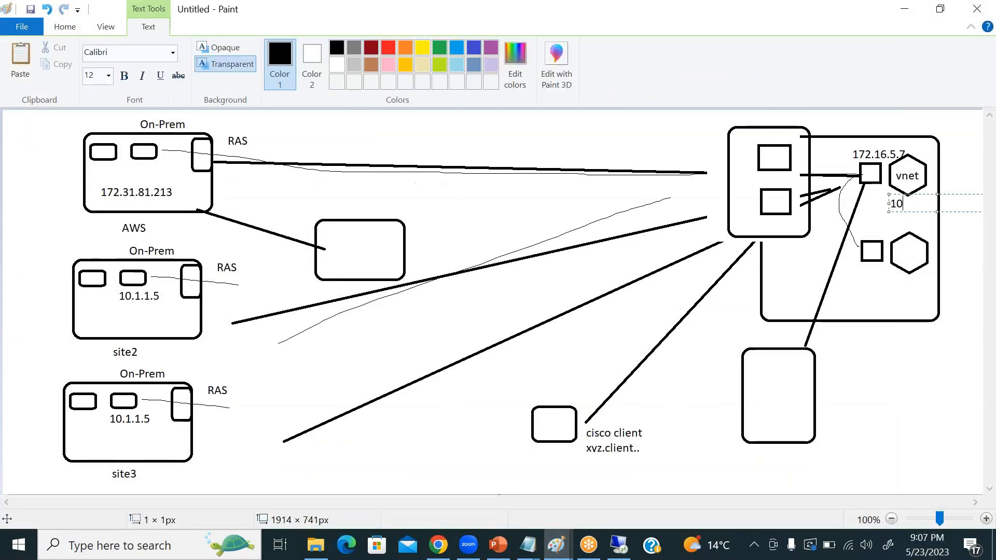
pyautogui.write('.3.0.0/16')
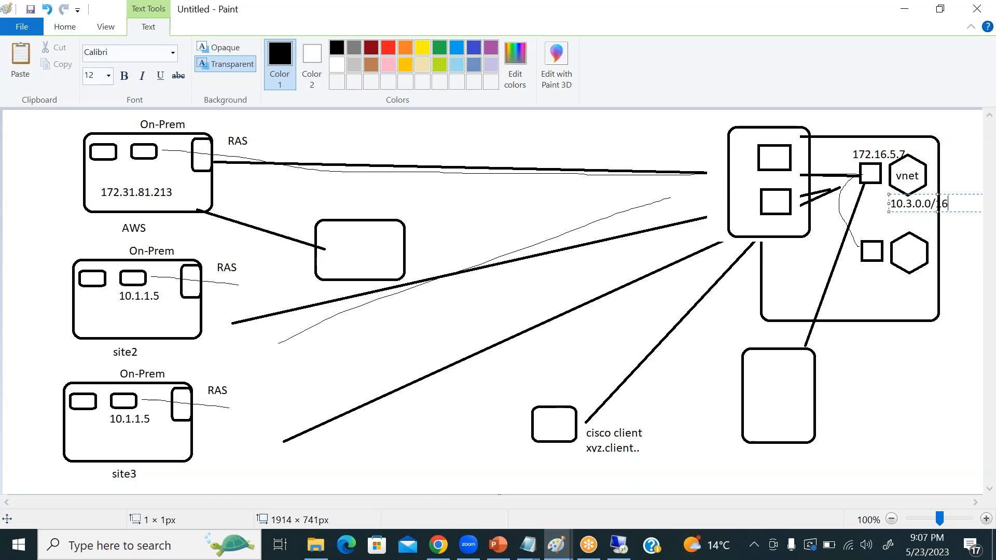
# Delete the 172.16.5.7 label above the vnet in the network diagram.
pyautogui.click(65, 27)
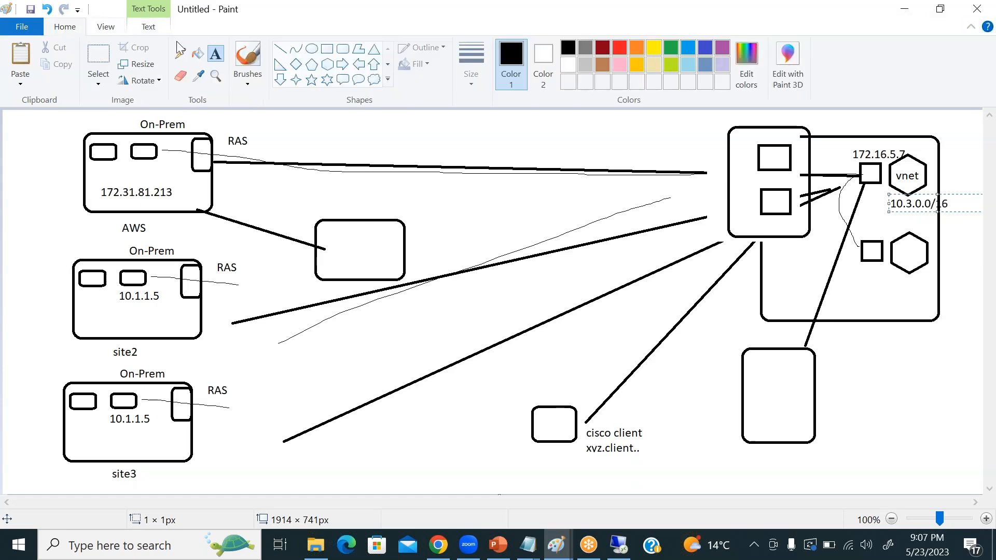
pyautogui.click(98, 57)
pyautogui.moveTo(849, 148); pyautogui.dragTo(910, 159)
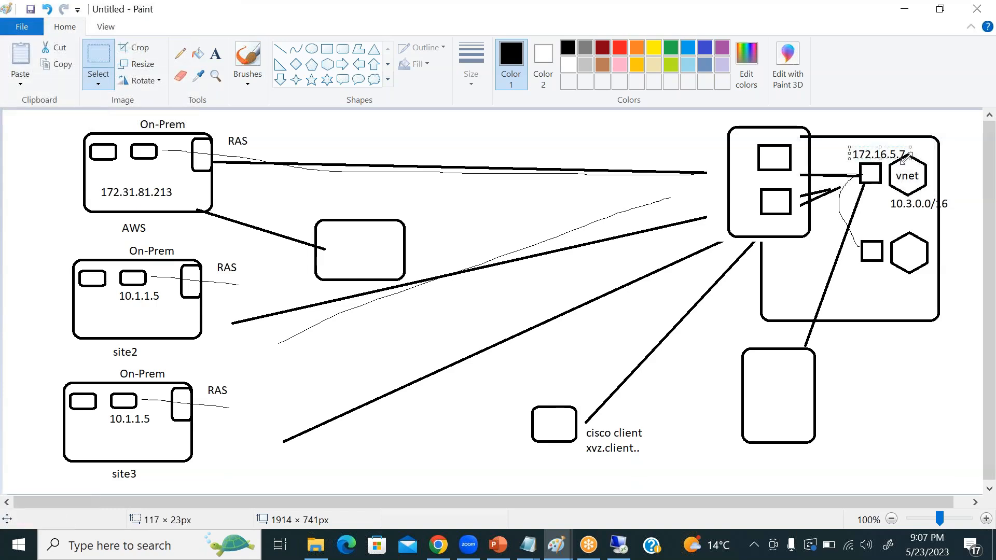
pyautogui.press('Delete')
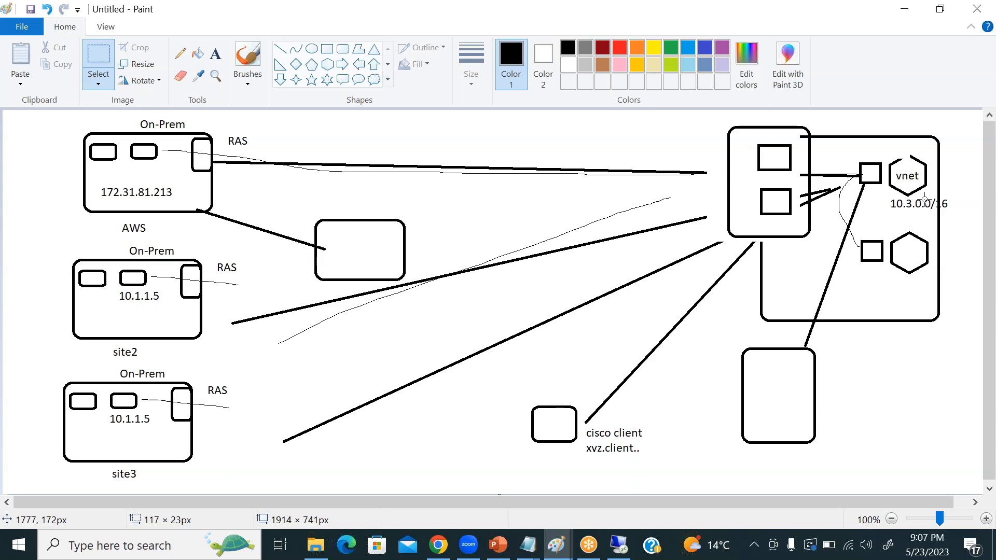
# Switch back to the remote server's Routing and Remote Access and add the static route with network mask 255.255.0.0 and metric 1.
pyautogui.hotkey('alt', 'Tab')
pyautogui.click(619, 545)
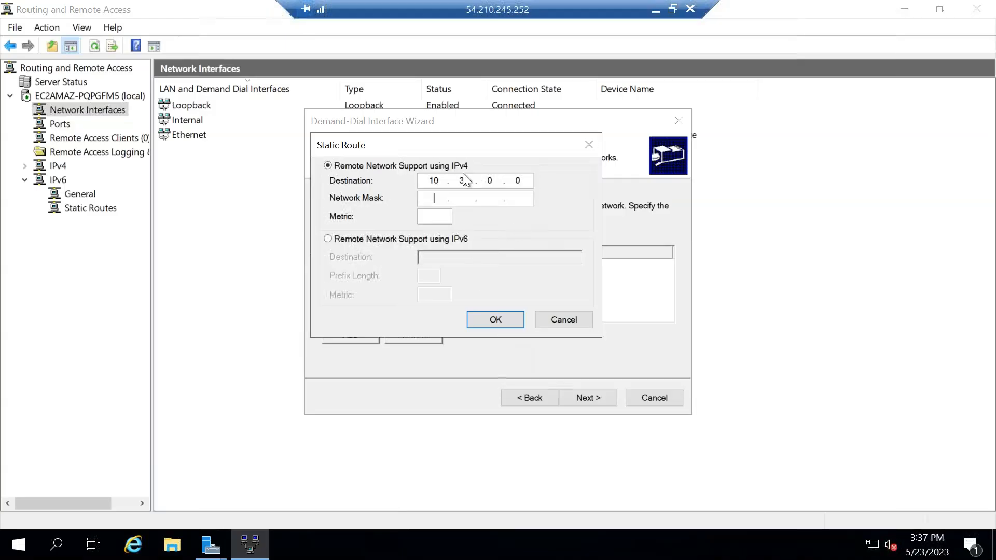
pyautogui.hotkey('alt', 'Tab')
pyautogui.click(655, 10)
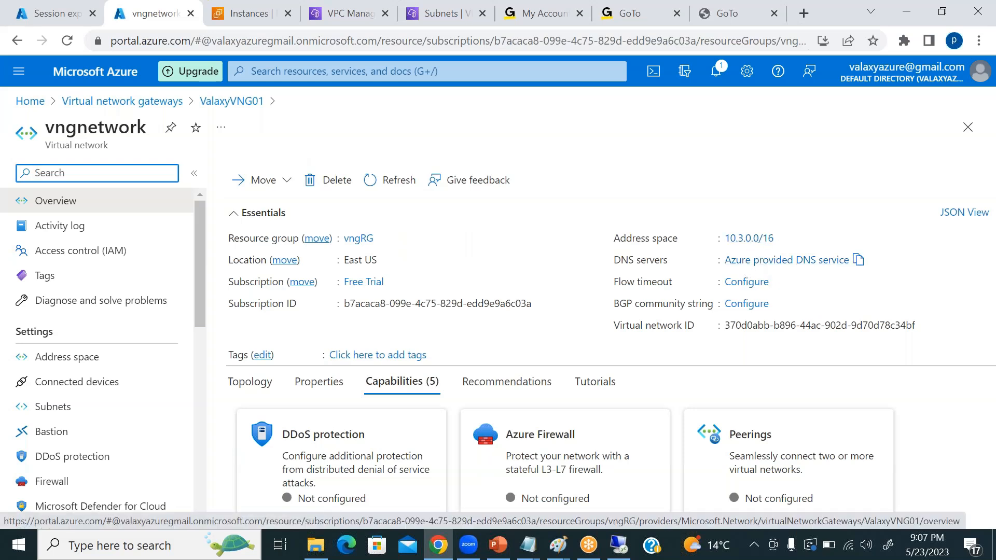
pyautogui.click(619, 551)
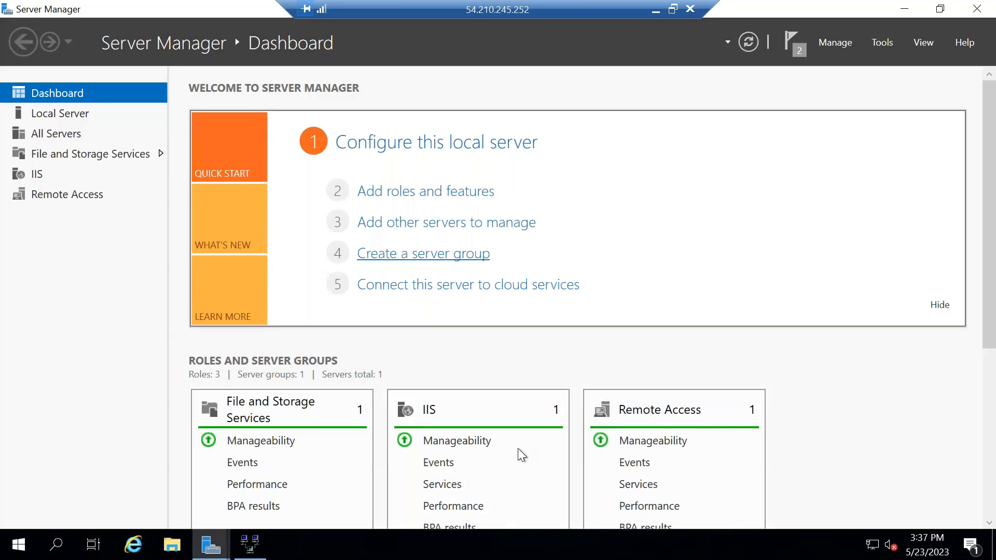
pyautogui.click(250, 546)
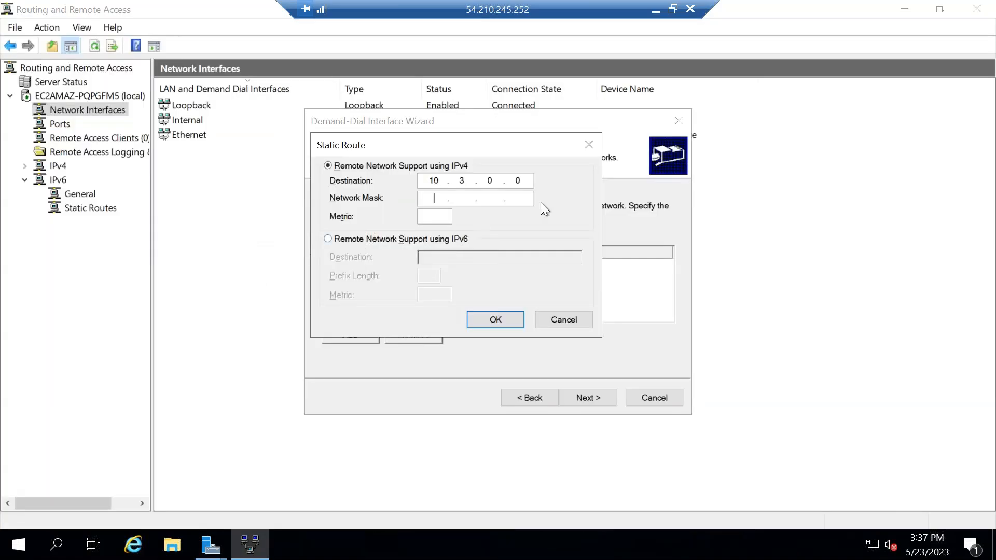
pyautogui.write('255.255.0.0')
pyautogui.press('Tab')
pyautogui.write('1')
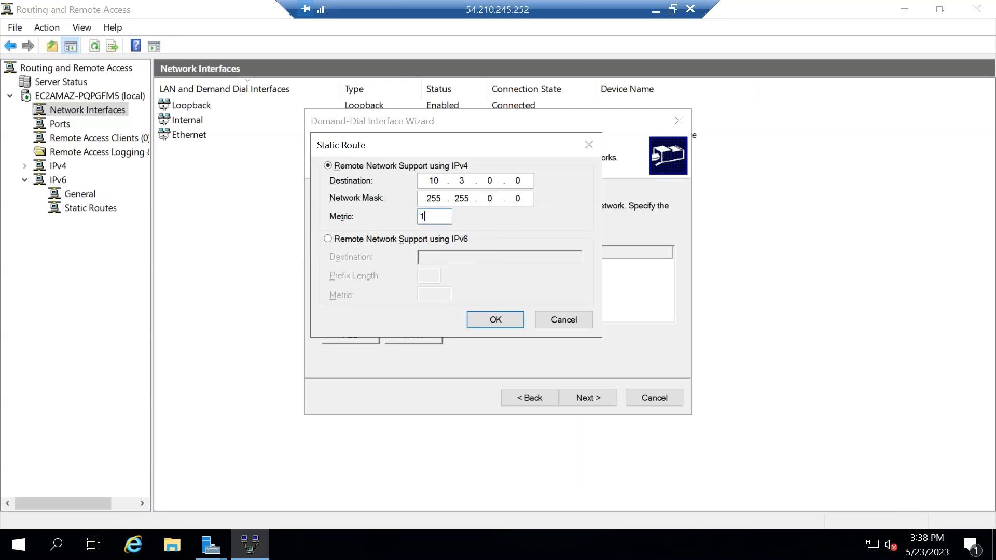
pyautogui.click(498, 320)
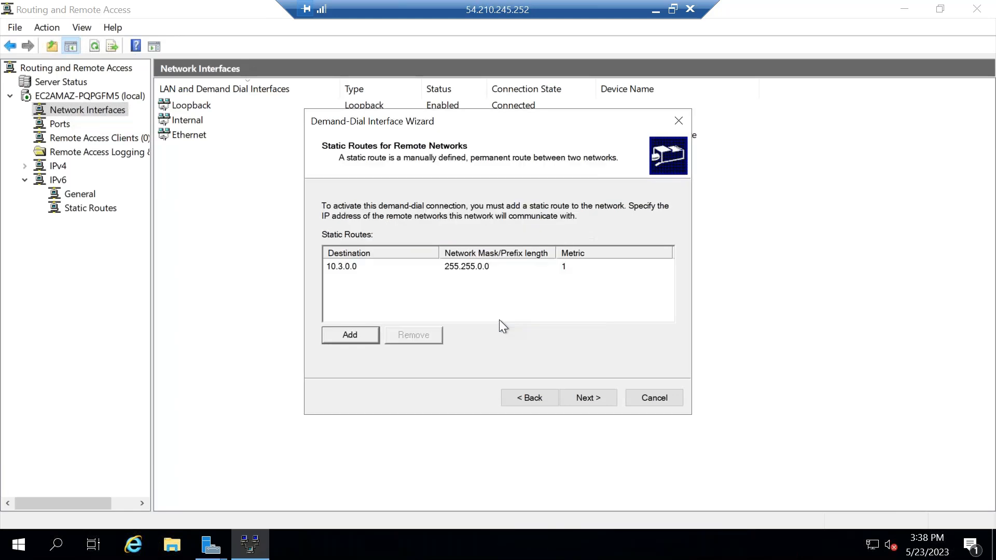
# Accept the static route, leave the dial-out credentials blank and finish the Demand-Dial Interface Wizard.
pyautogui.click(592, 399)
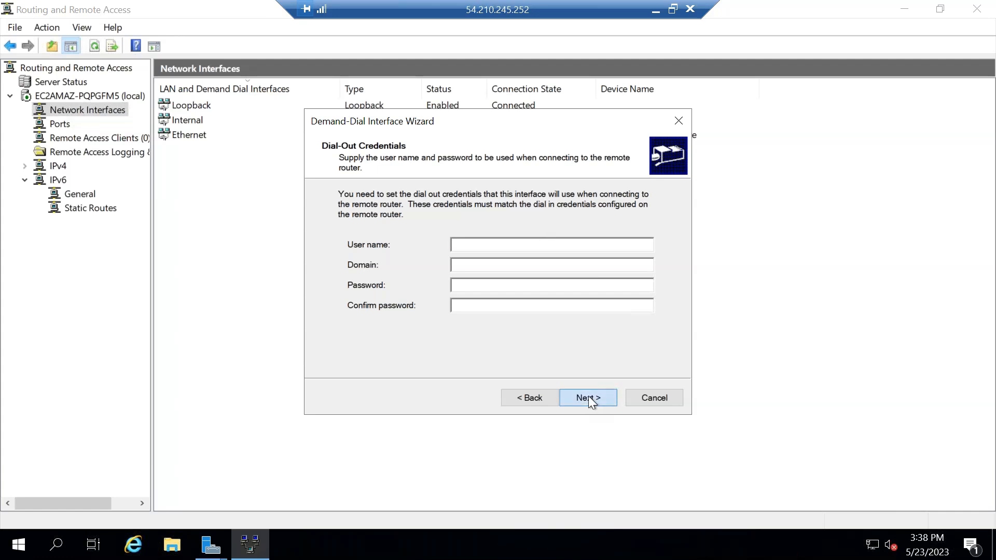
pyautogui.click(589, 398)
pyautogui.click(591, 398)
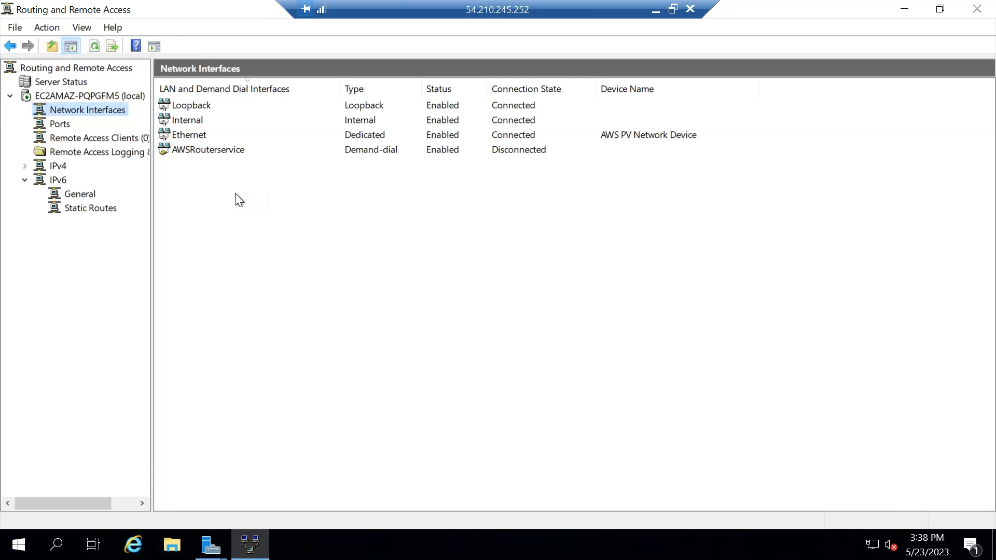
# In the AWSRouterservice properties, set authentication to use a preshared key, enter the key and apply the change.
pyautogui.rightClick(184, 149)
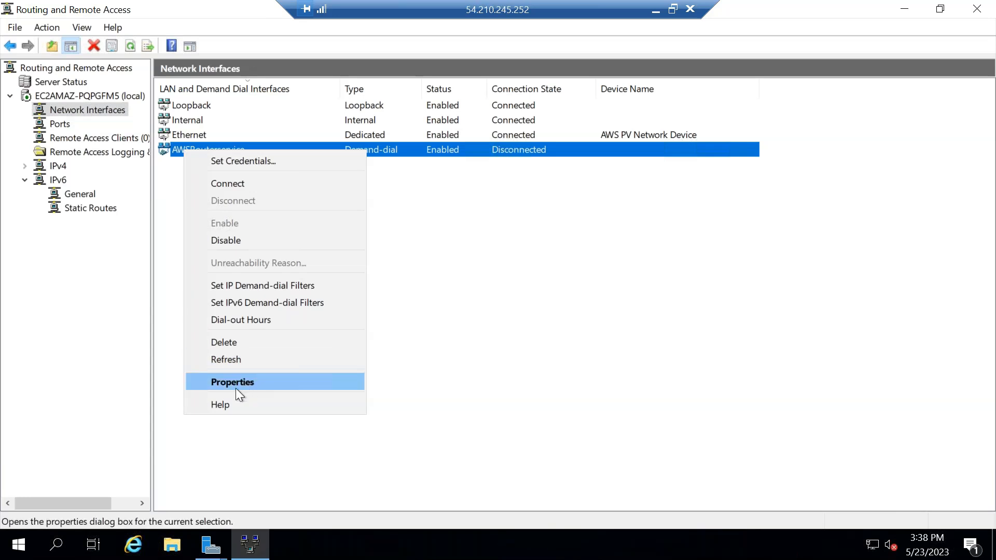
pyautogui.click(244, 383)
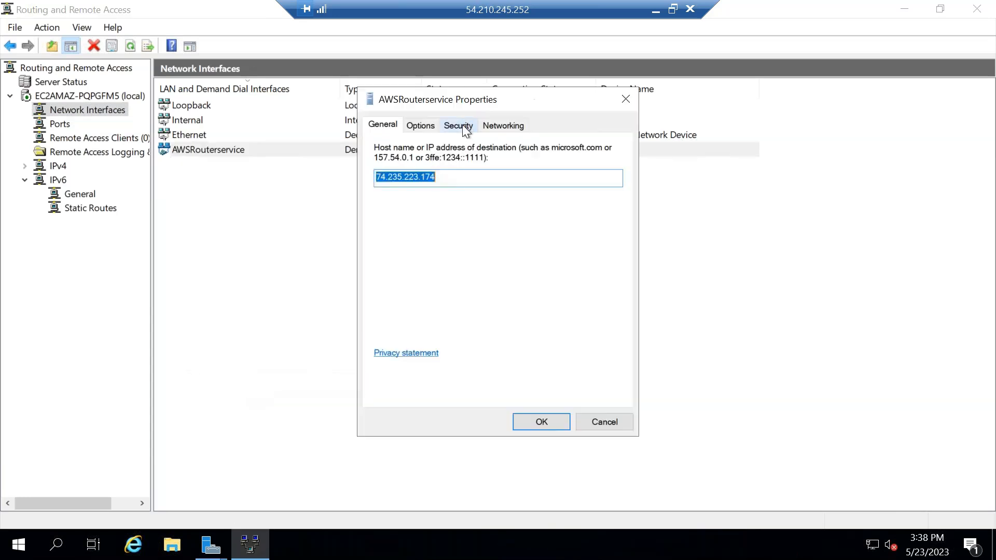
pyautogui.click(458, 125)
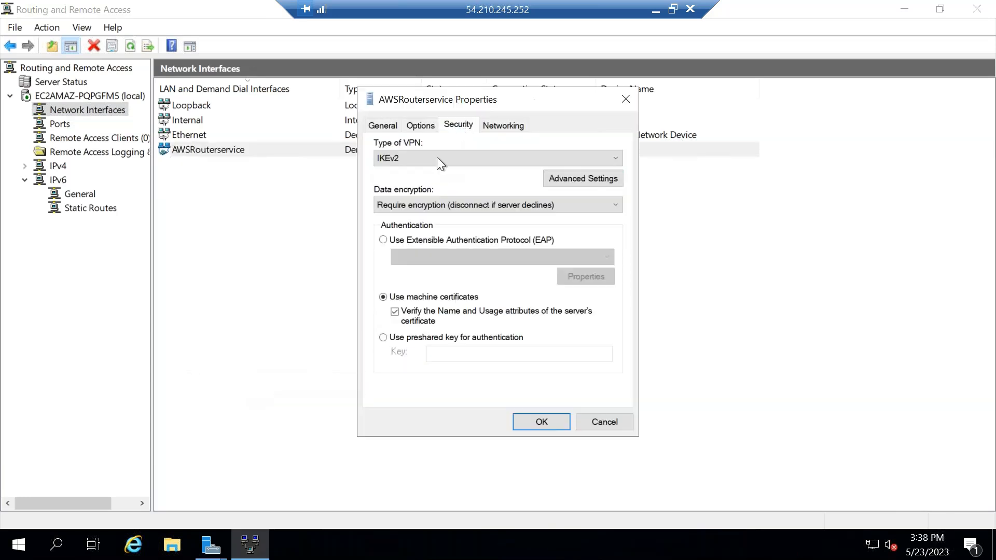
pyautogui.click(383, 337)
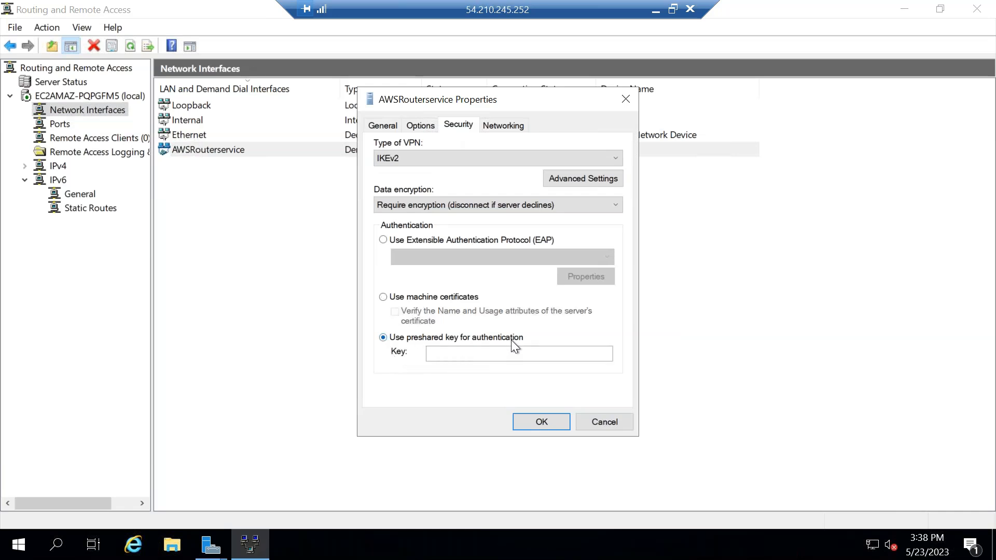
pyautogui.click(506, 356)
pyautogui.write('12345678')
pyautogui.click(531, 418)
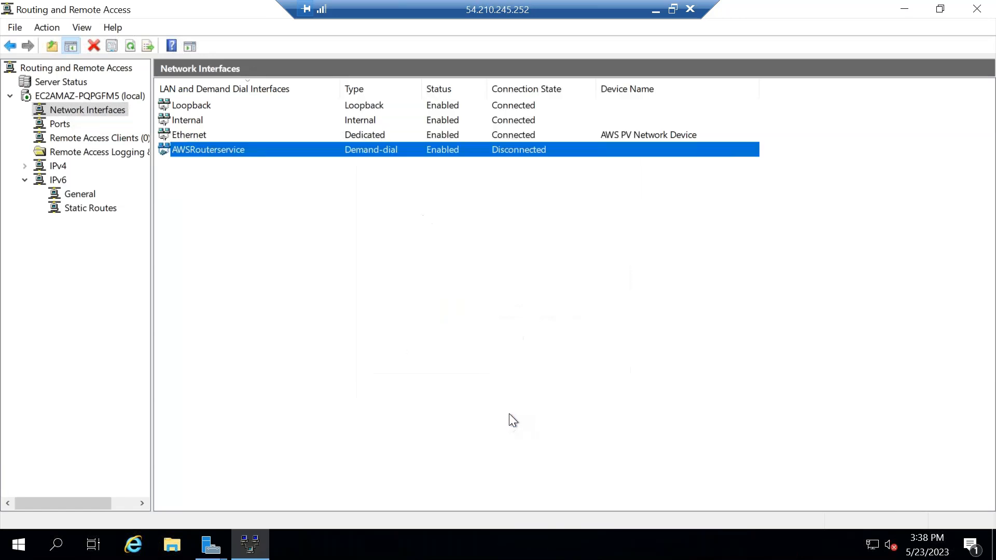
# Connect the AWSRouterservice demand-dial interface.
pyautogui.rightClick(204, 154)
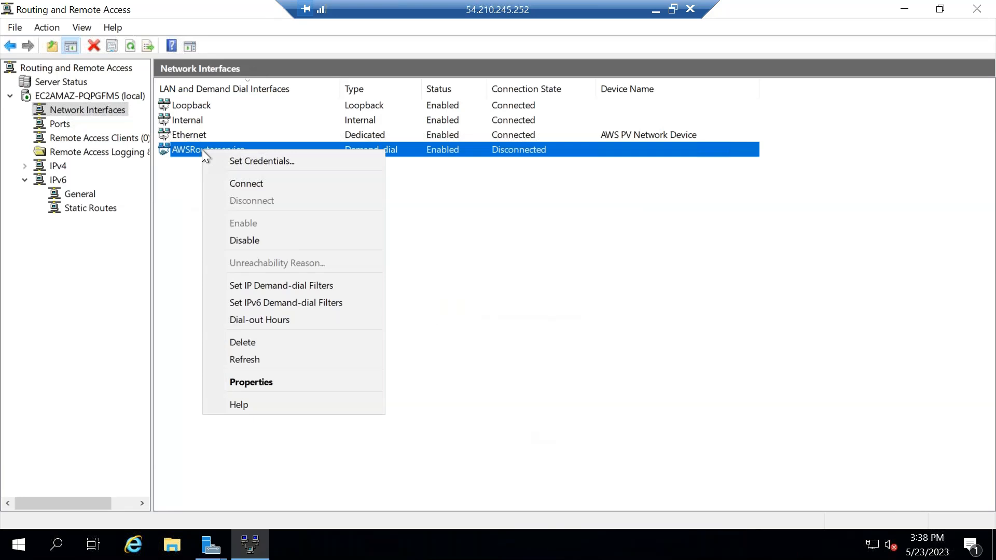
pyautogui.click(260, 185)
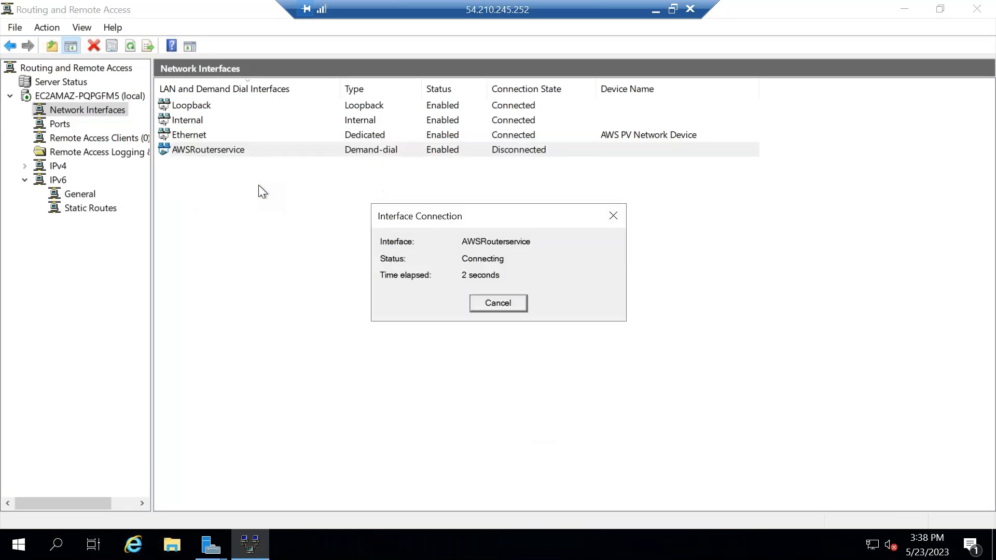
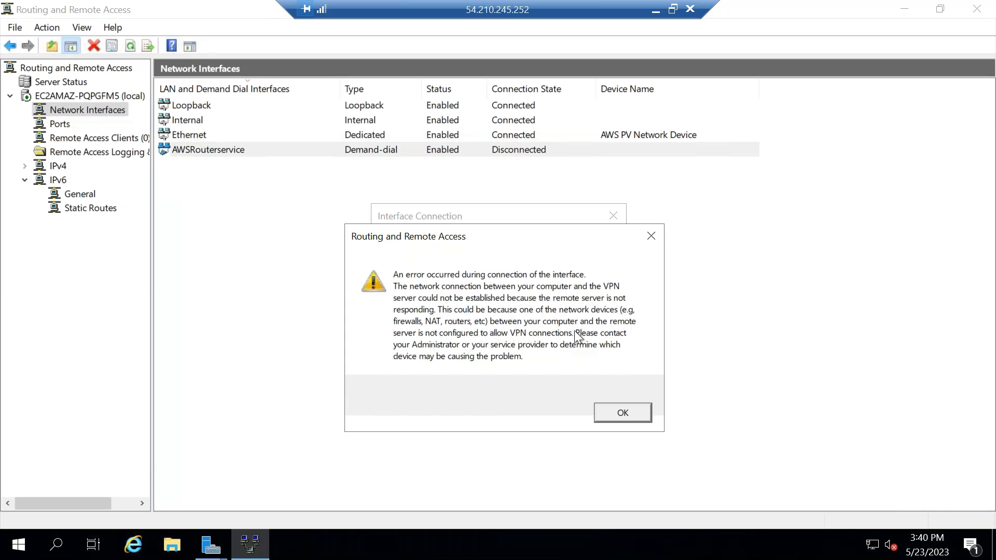
# Dismiss the connection error and try again to connect the AWSRouterservice demand-dial interface.
pyautogui.click(621, 406)
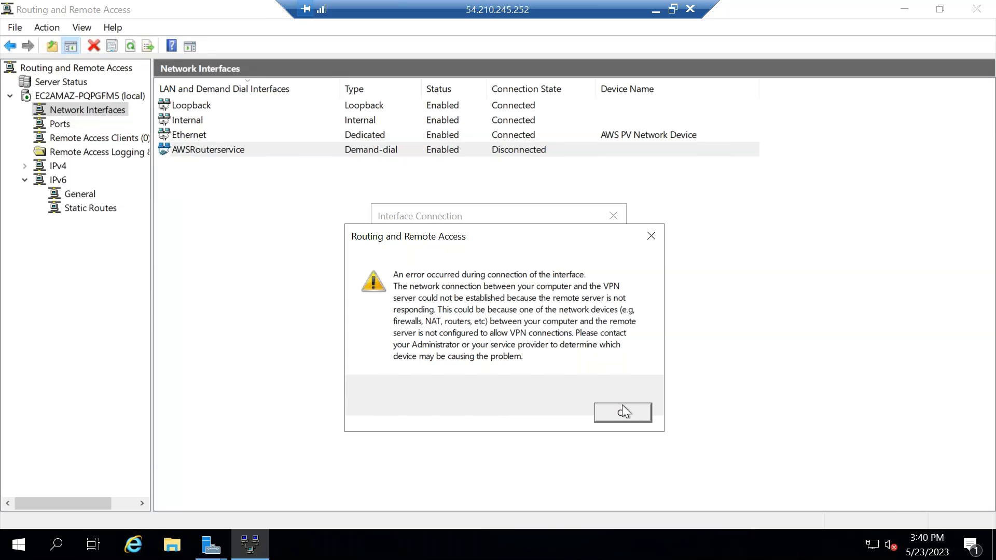
pyautogui.rightClick(215, 150)
pyautogui.click(265, 183)
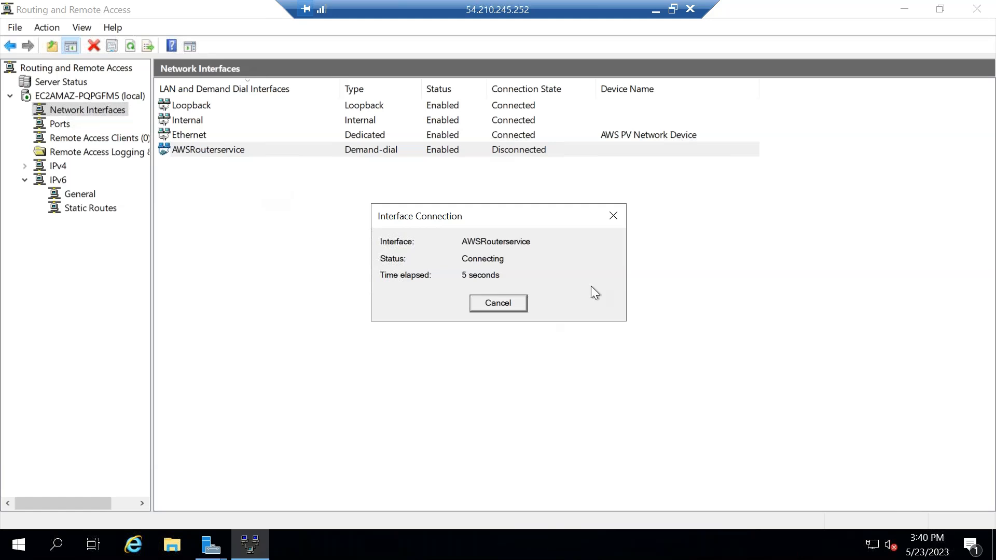
# Switch to the AWS console in the browser and open the launch-wizard-2 security group of the AWSRouteServer instance.
pyautogui.click(656, 10)
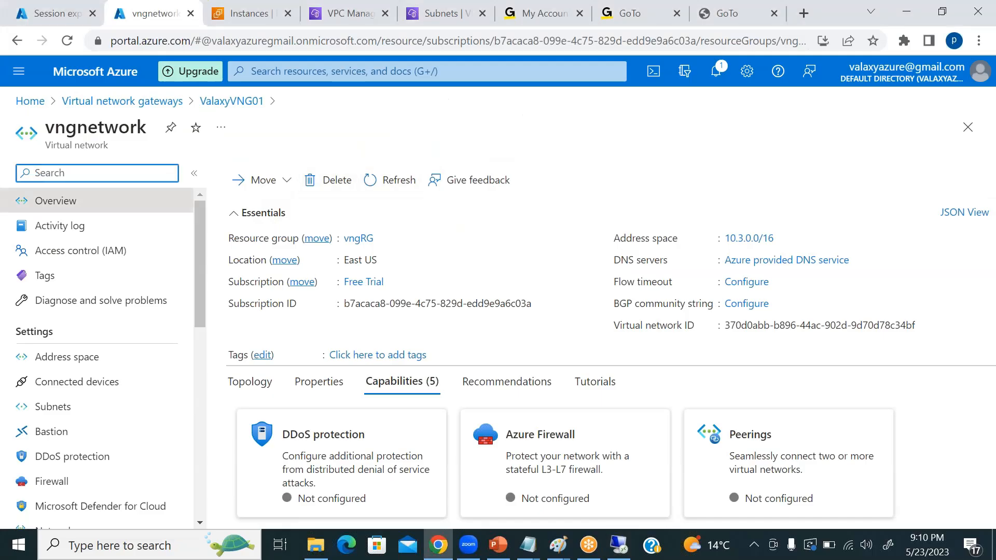
pyautogui.click(274, 23)
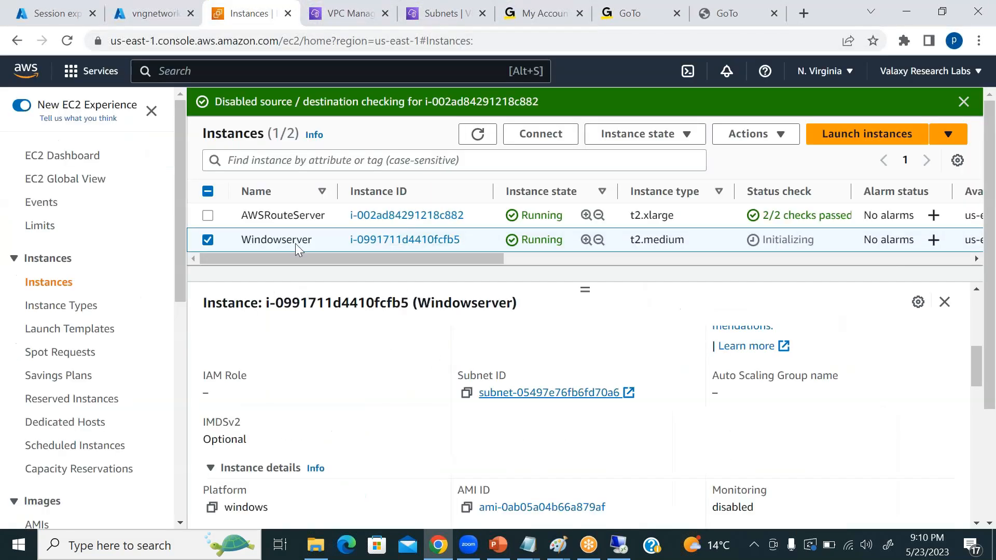
pyautogui.click(208, 240)
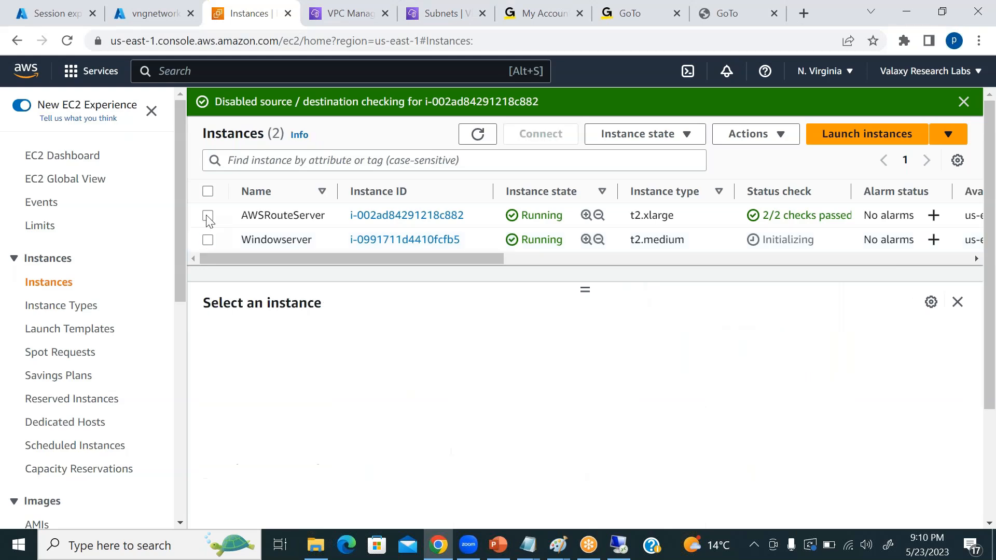
pyautogui.click(236, 222)
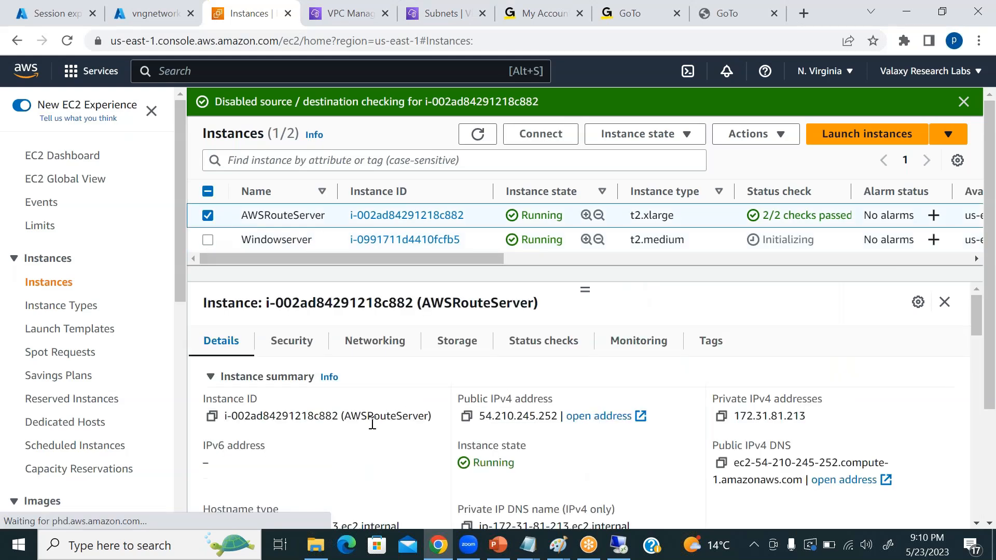
pyautogui.click(291, 341)
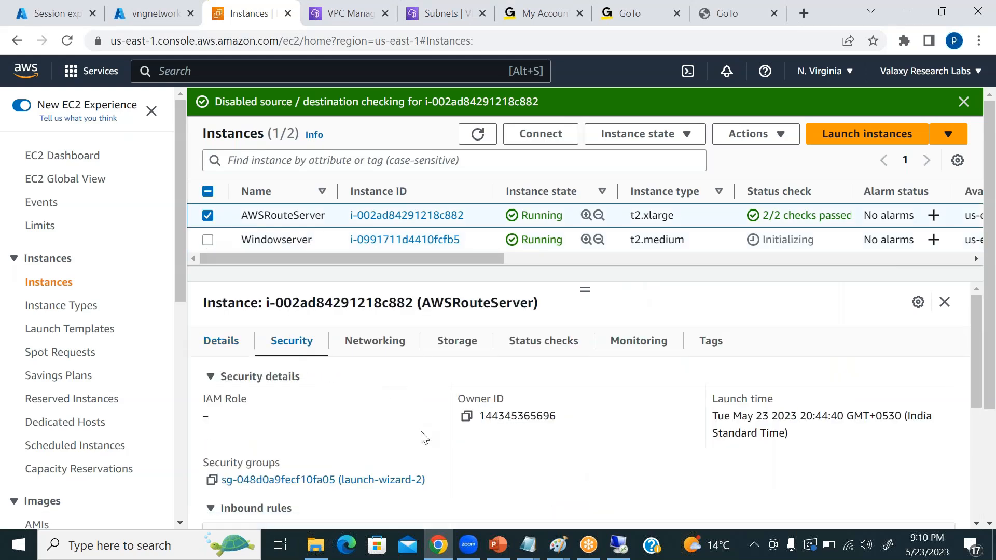
pyautogui.click(289, 480)
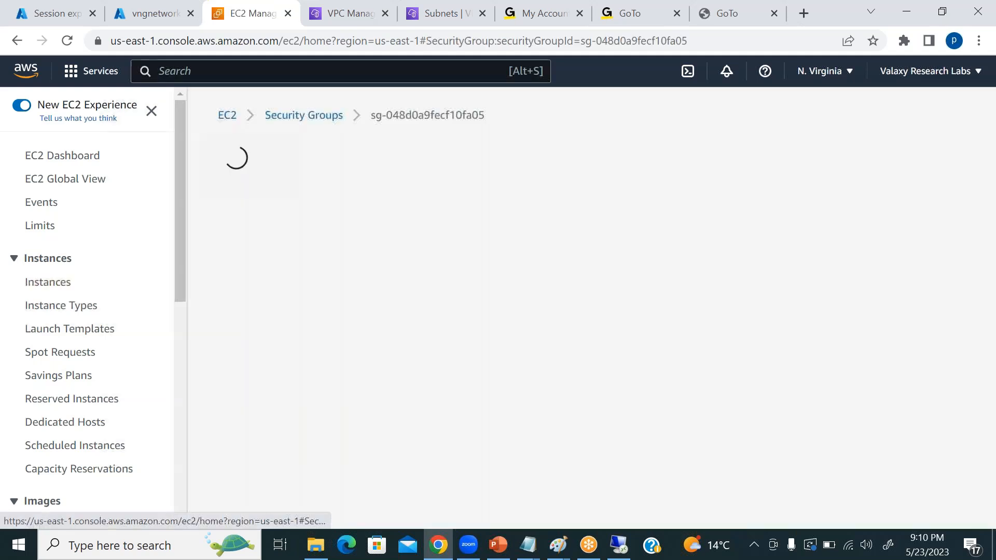
# Edit the security group's inbound rules and add an All traffic rule, leaving its source empty.
pyautogui.click(619, 546)
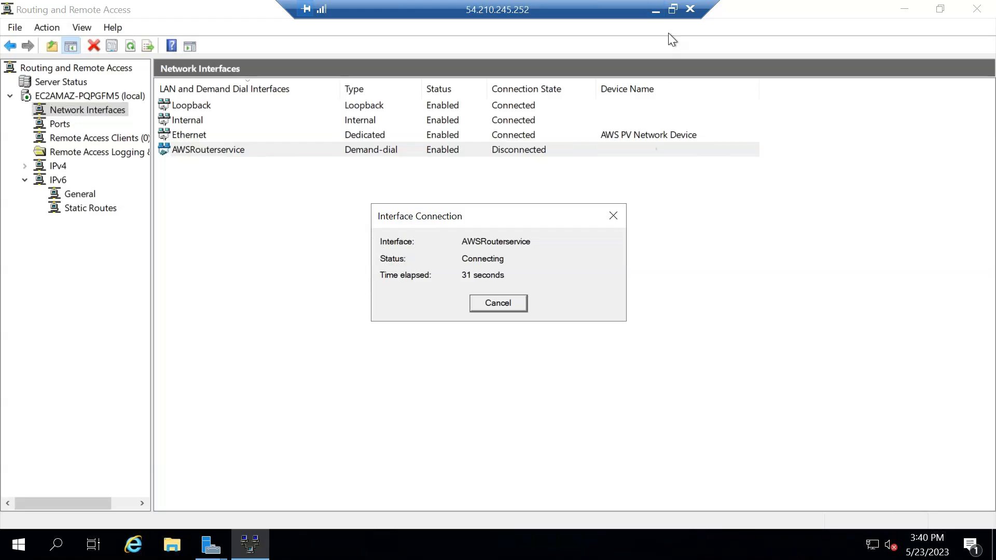
pyautogui.click(655, 10)
pyautogui.scroll(-3, 633, 357)
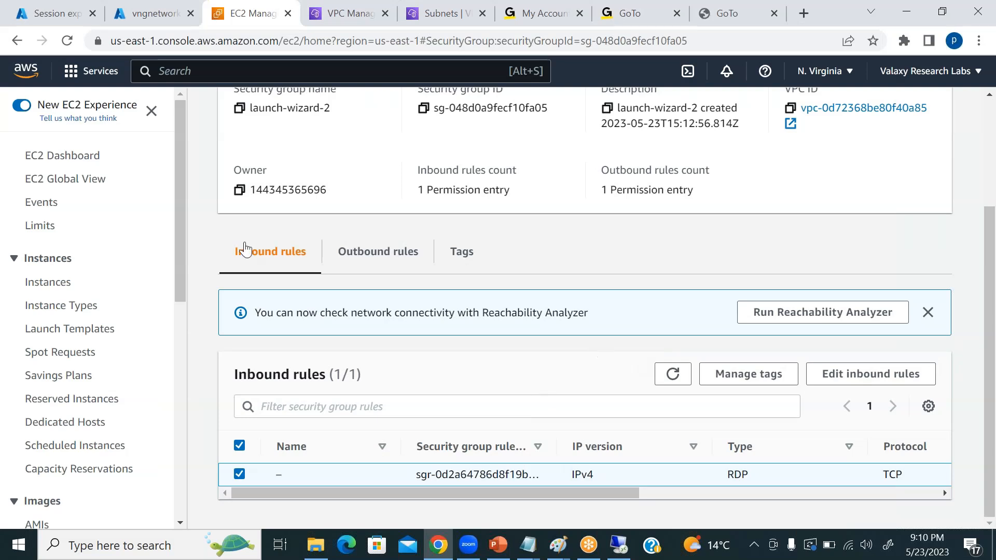
pyautogui.click(882, 374)
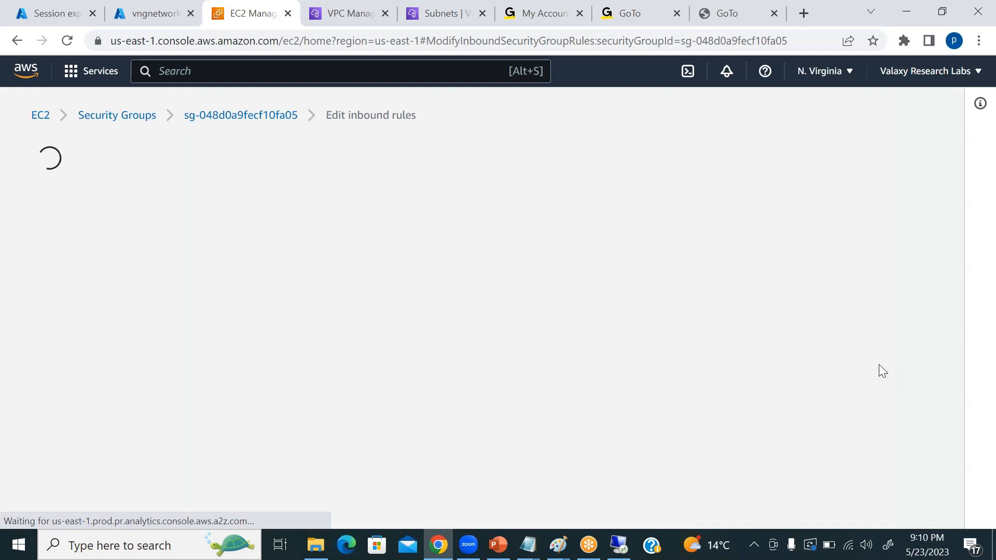
pyautogui.click(86, 392)
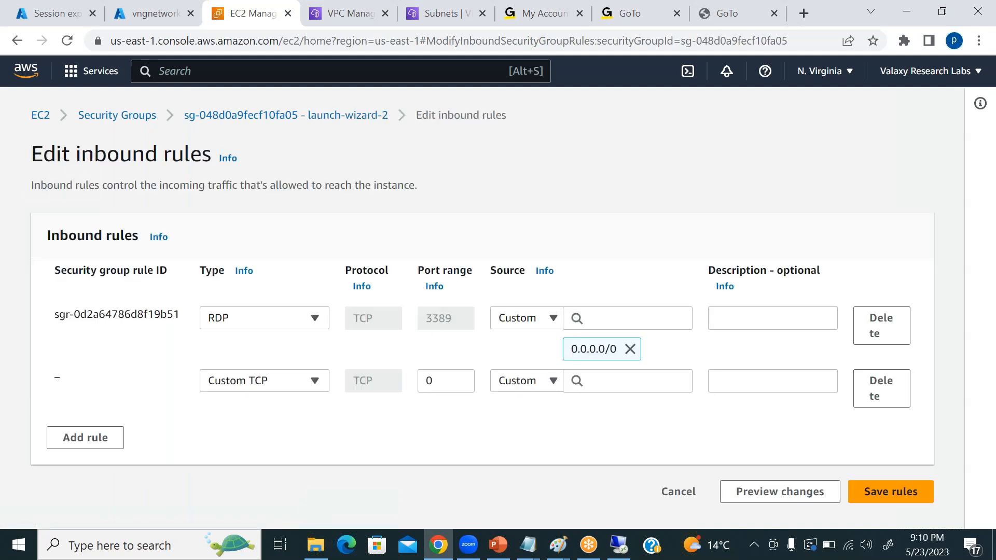
pyautogui.click(269, 382)
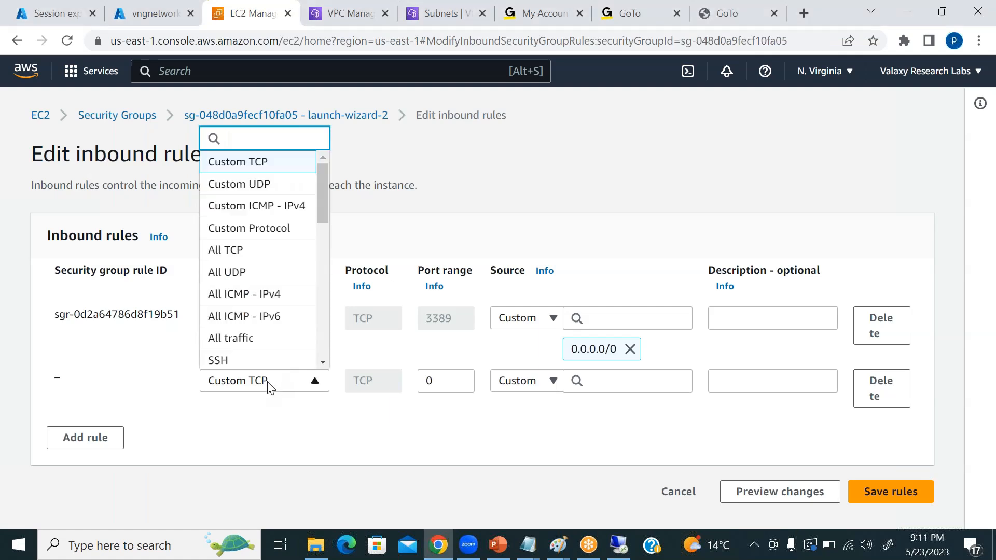
pyautogui.click(256, 338)
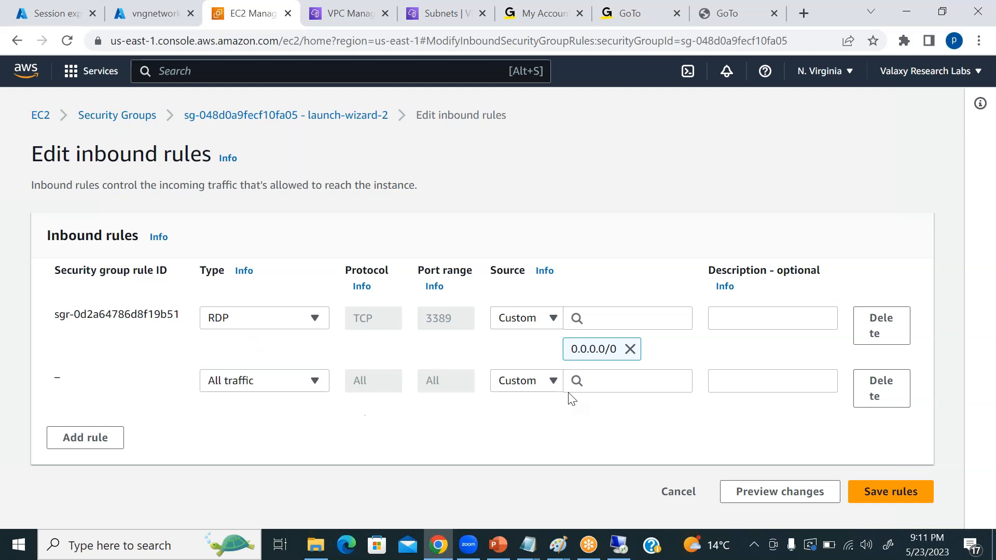
pyautogui.click(616, 383)
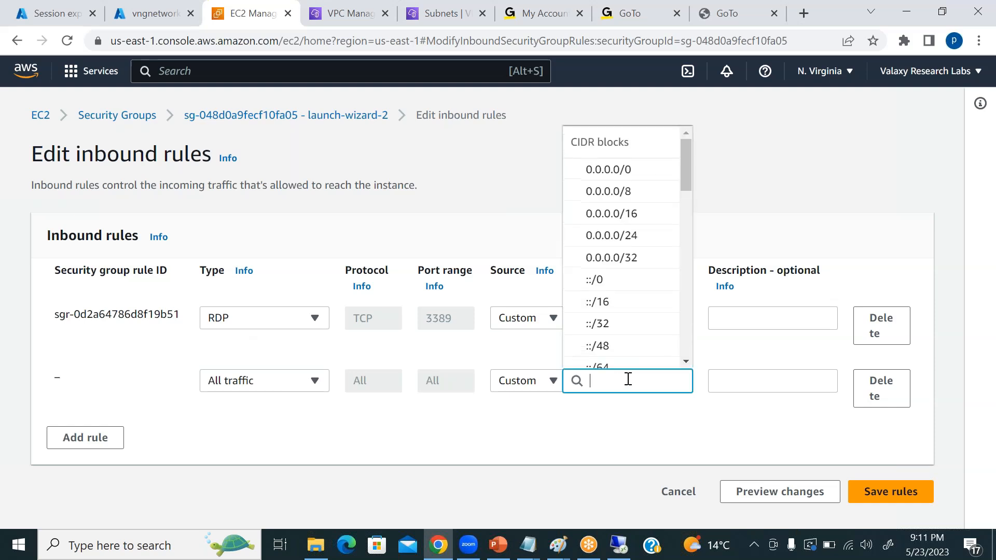
pyautogui.click(562, 442)
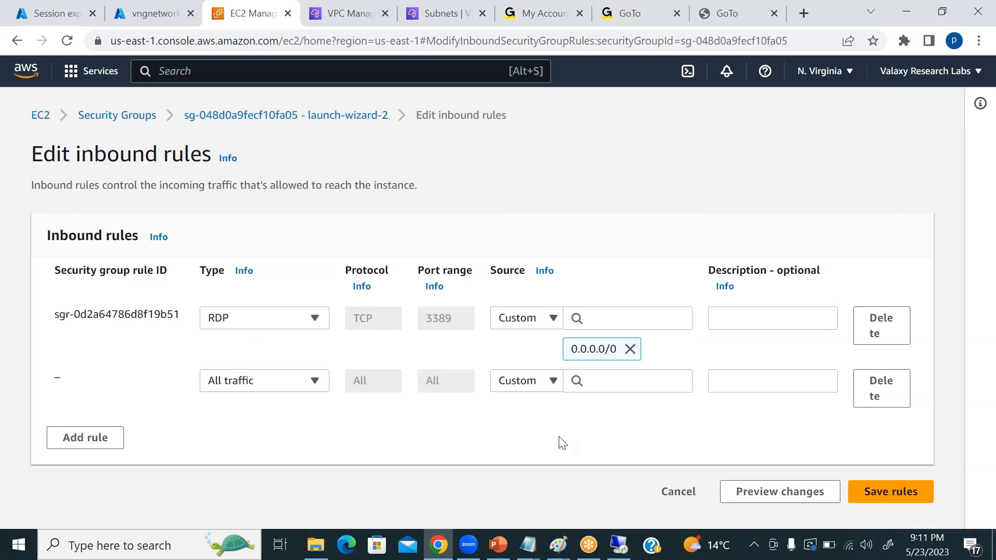
# Check the connection progress on the remote server, and look at the existing network diagram in Paint.
pyautogui.click(619, 545)
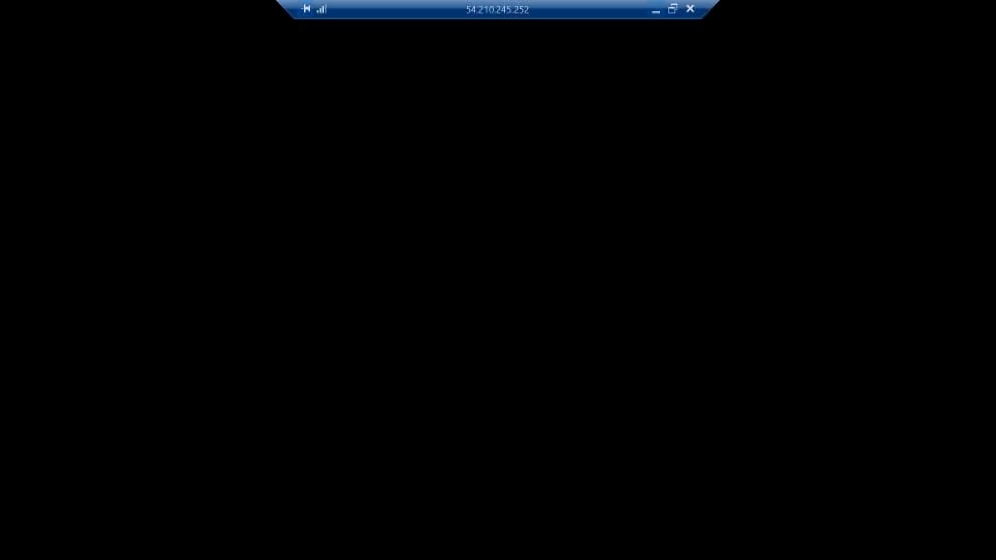
pyautogui.click(655, 9)
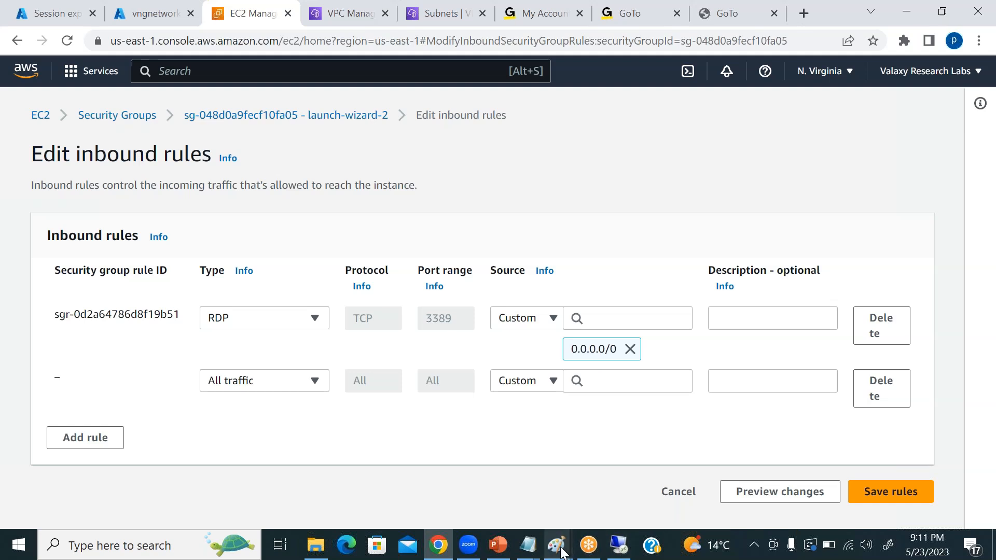
pyautogui.moveTo(562, 552)
pyautogui.click(643, 469)
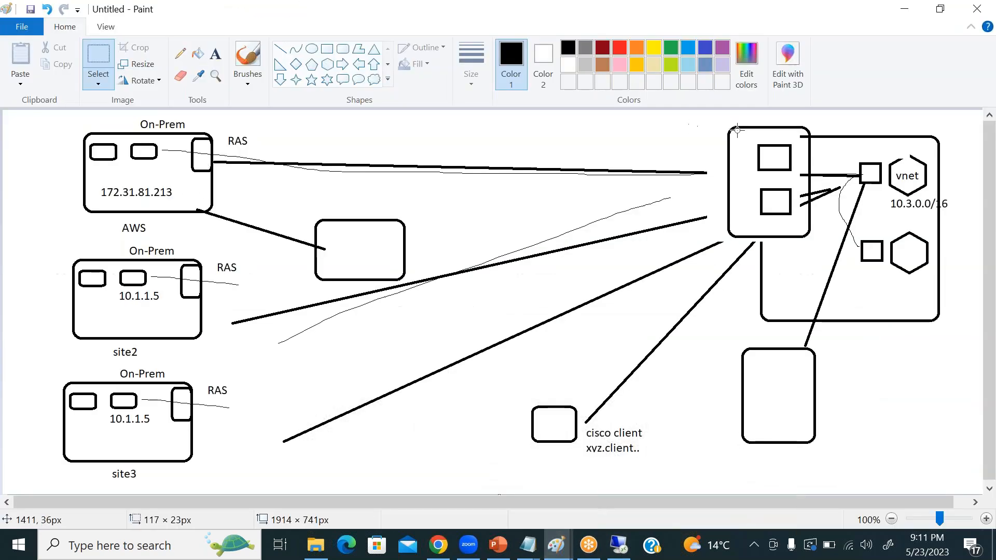
# Switch back to the remote server, dismiss the error and retry the AWSRouterservice connection.
pyautogui.click(621, 546)
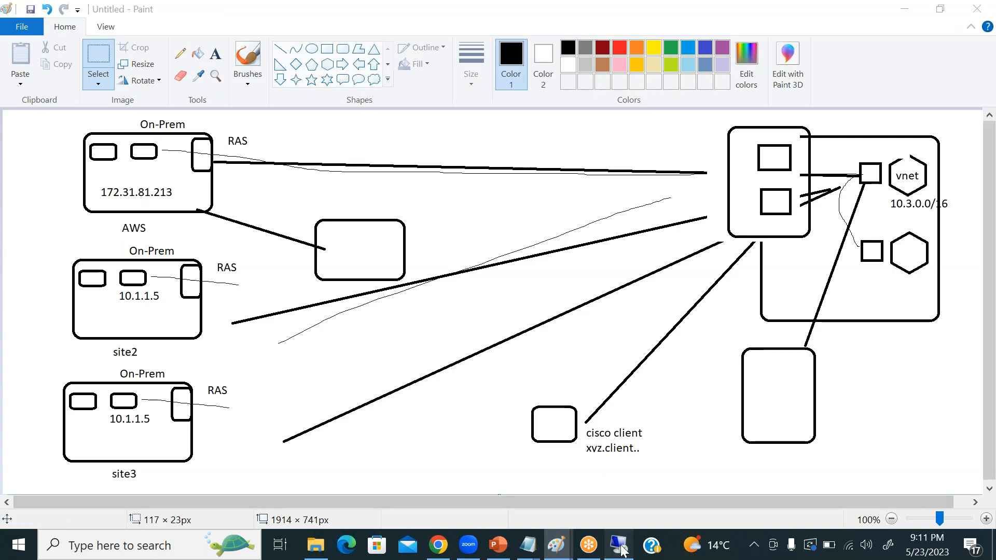
pyautogui.click(622, 413)
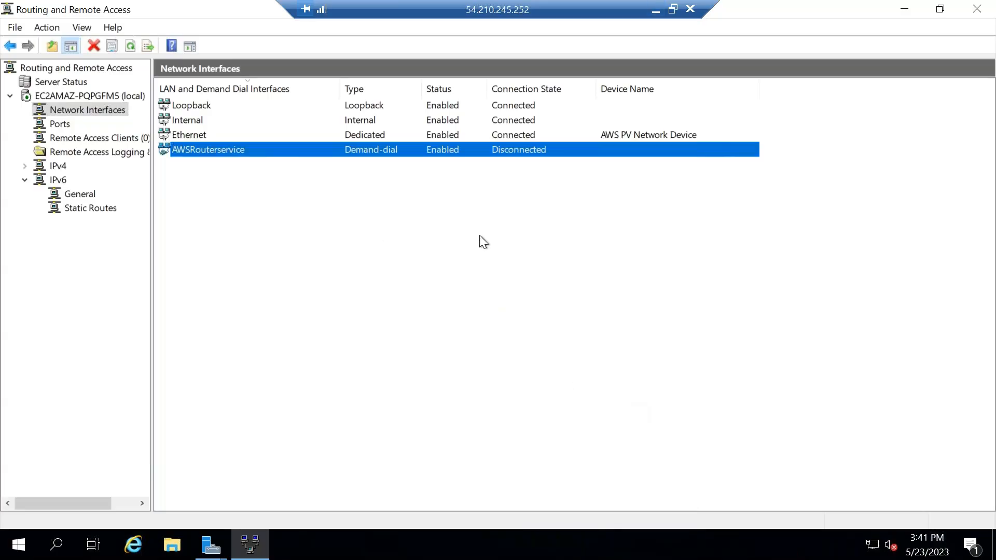
pyautogui.rightClick(247, 151)
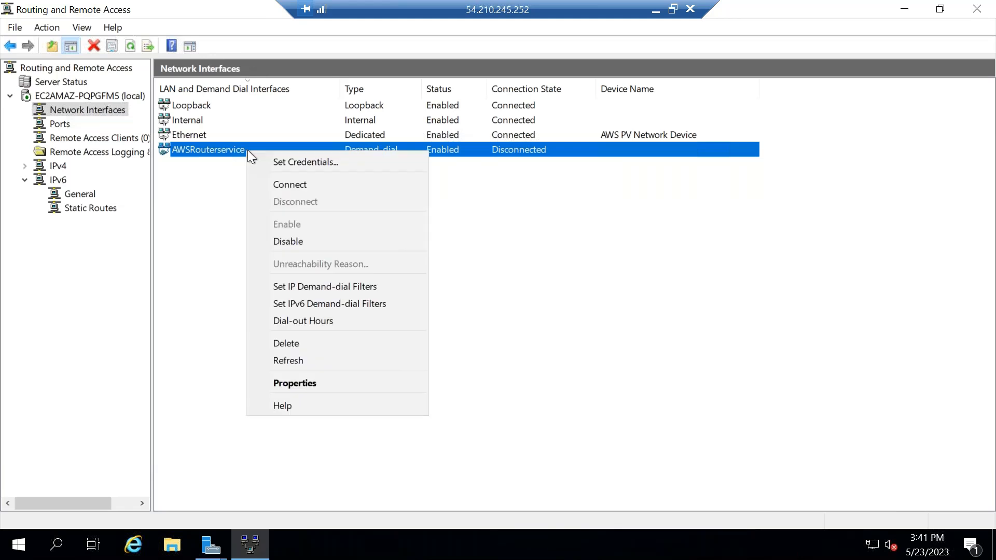
pyautogui.click(290, 184)
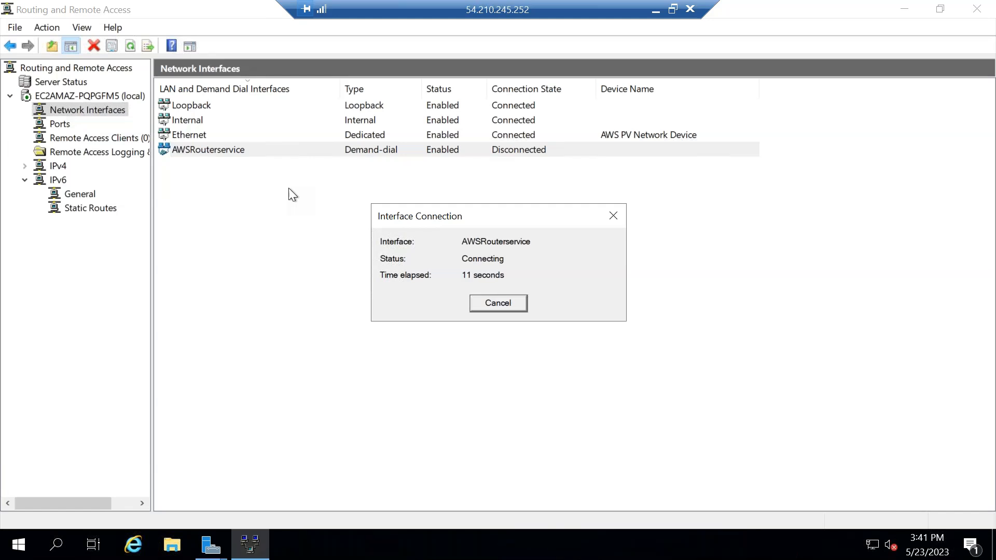
# Switch to the Azure portal in the browser and go to the list of virtual network gateways.
pyautogui.click(656, 10)
pyautogui.click(438, 544)
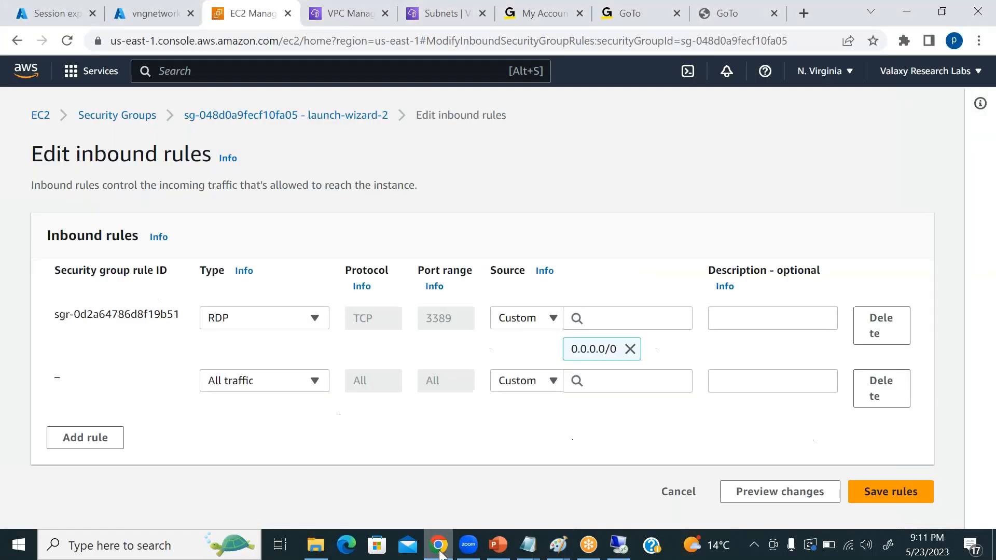
pyautogui.click(146, 13)
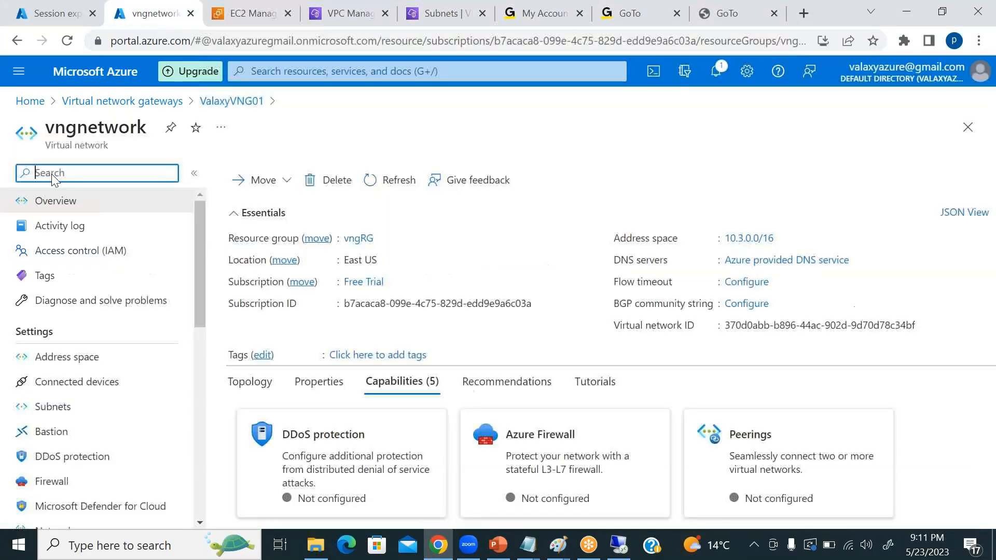
pyautogui.click(114, 102)
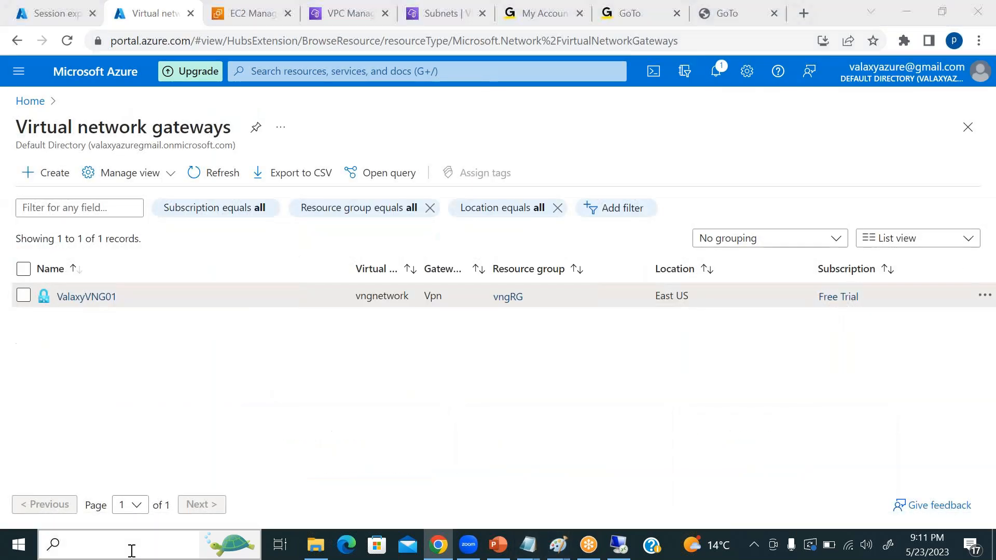
# Open a new Paint canvas and draw a large rounded rectangle on its right side with a small rounded rectangle in the upper-left corner.
pyautogui.click(129, 547)
pyautogui.write('paint')
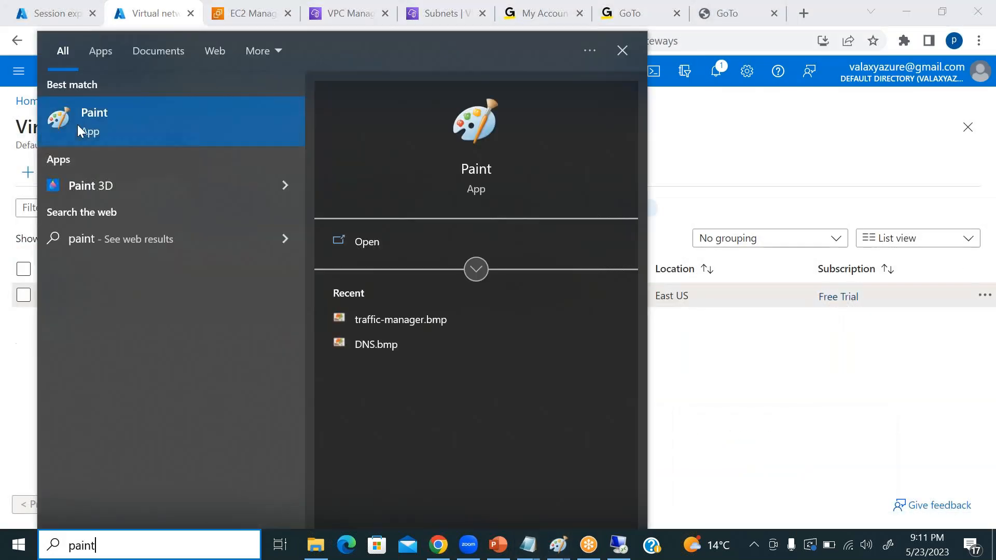
pyautogui.press('Return')
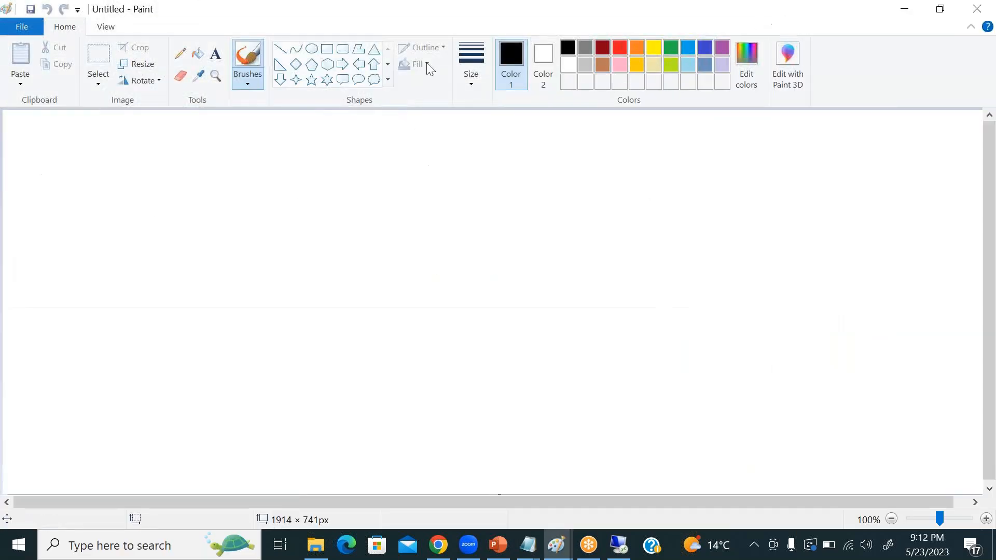
pyautogui.click(344, 50)
pyautogui.moveTo(668, 136); pyautogui.dragTo(908, 333)
pyautogui.moveTo(674, 150); pyautogui.dragTo(724, 221)
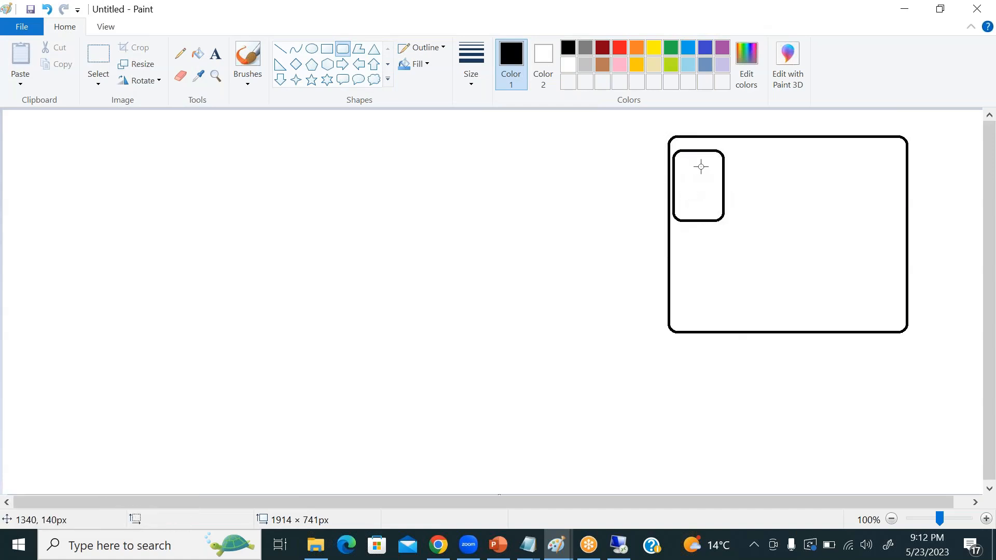
# Draw a large rounded rectangle on the canvas's left with a small one inside its right edge, and a hexagon inside the right-hand rectangle.
pyautogui.moveTo(39, 127); pyautogui.dragTo(251, 302)
pyautogui.click(318, 196)
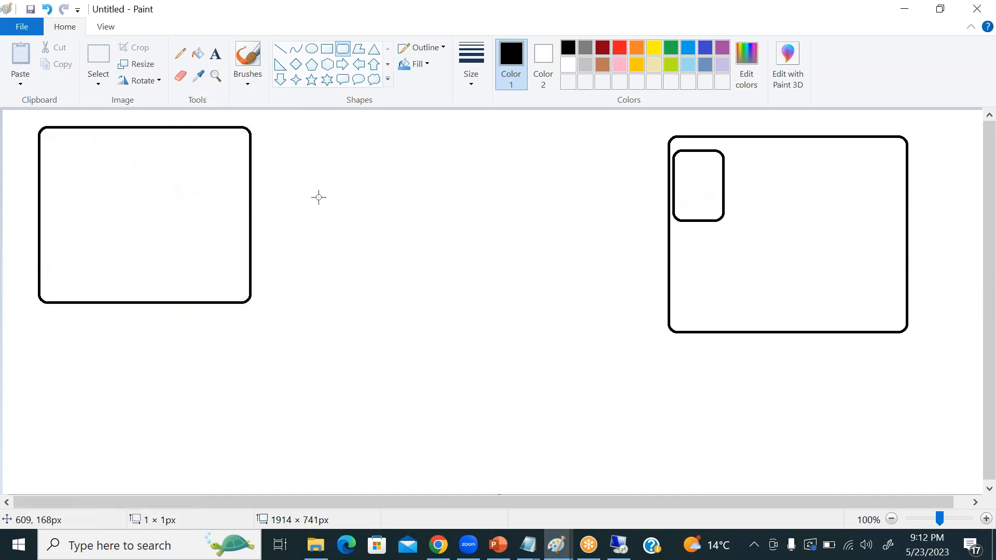
pyautogui.moveTo(215, 145); pyautogui.dragTo(250, 194)
pyautogui.click(300, 214)
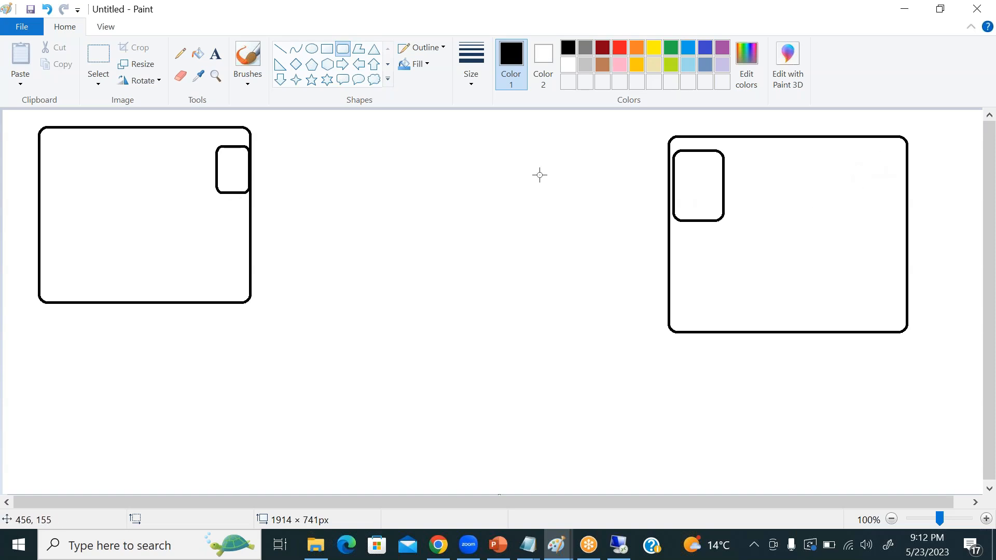
pyautogui.click(327, 64)
pyautogui.moveTo(832, 154); pyautogui.dragTo(887, 200)
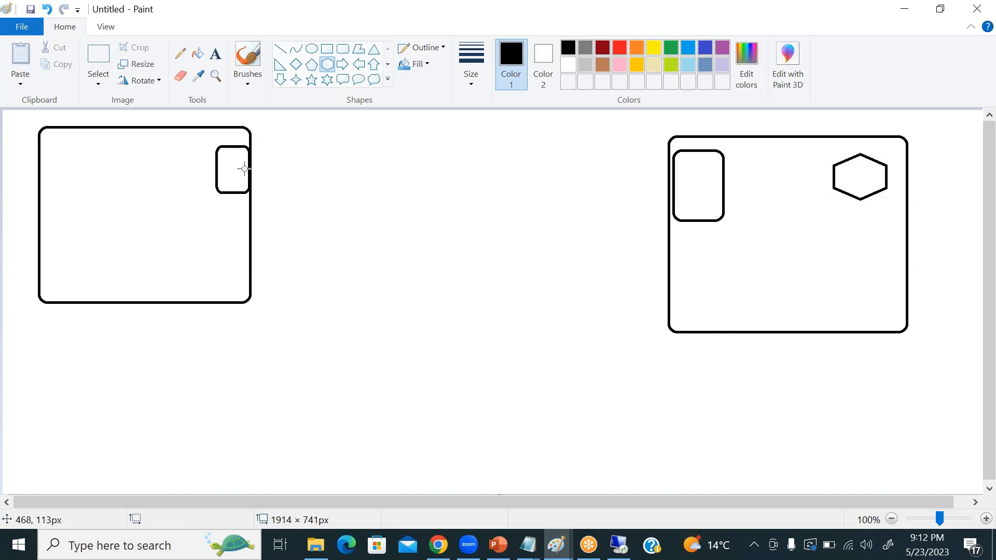
# Label the left diagram's small box "RAS", the right diagram's small box "vng" and the hexagon "vnet".
pyautogui.click(215, 53)
pyautogui.click(224, 159)
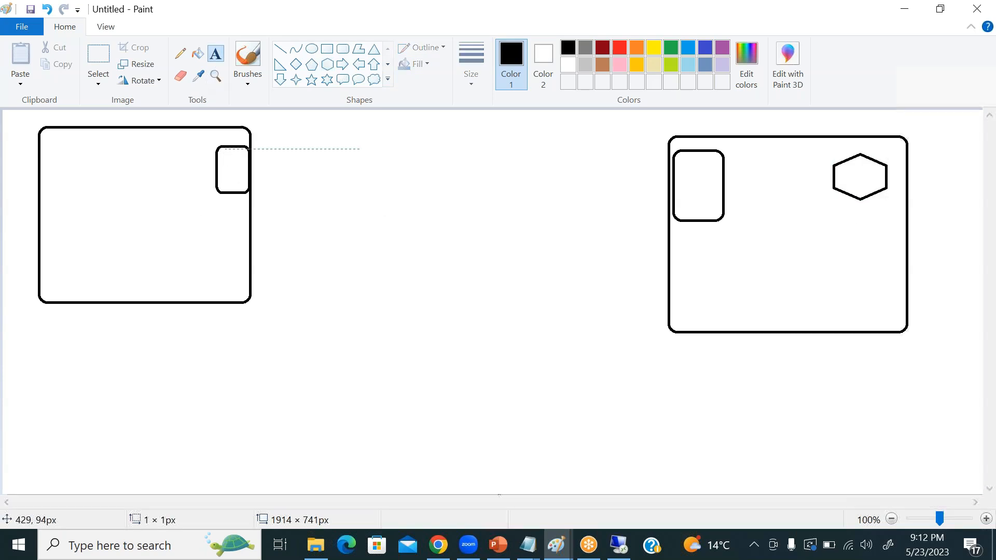
pyautogui.write('RAS')
pyautogui.click(686, 169)
pyautogui.click(684, 170)
pyautogui.write('cvb')
pyautogui.press('BackSpace')
pyautogui.press('BackSpace')
pyautogui.press('BackSpace')
pyautogui.press('BackSpace')
pyautogui.write('vng')
pyautogui.click(842, 176)
pyautogui.click(842, 176)
pyautogui.write('vnet')
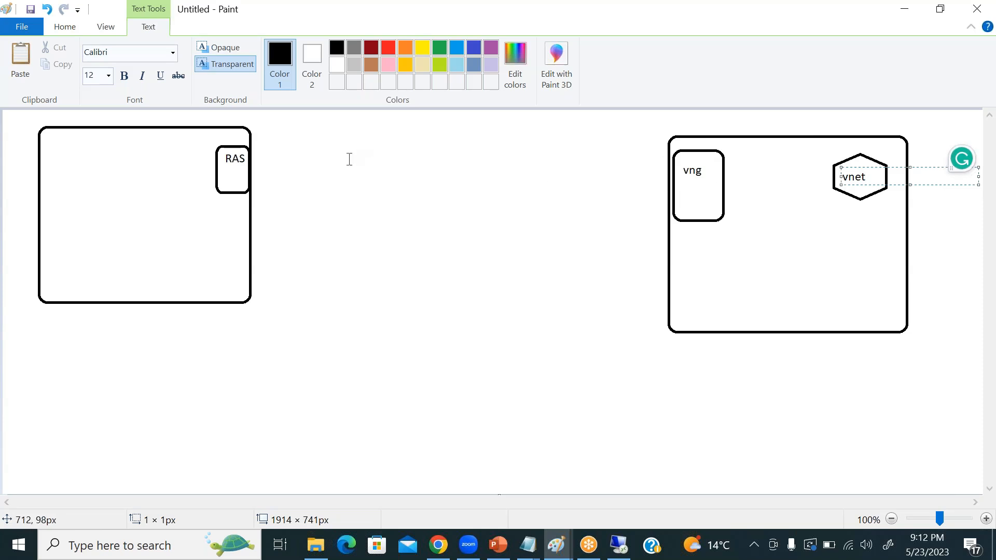
pyautogui.click(366, 180)
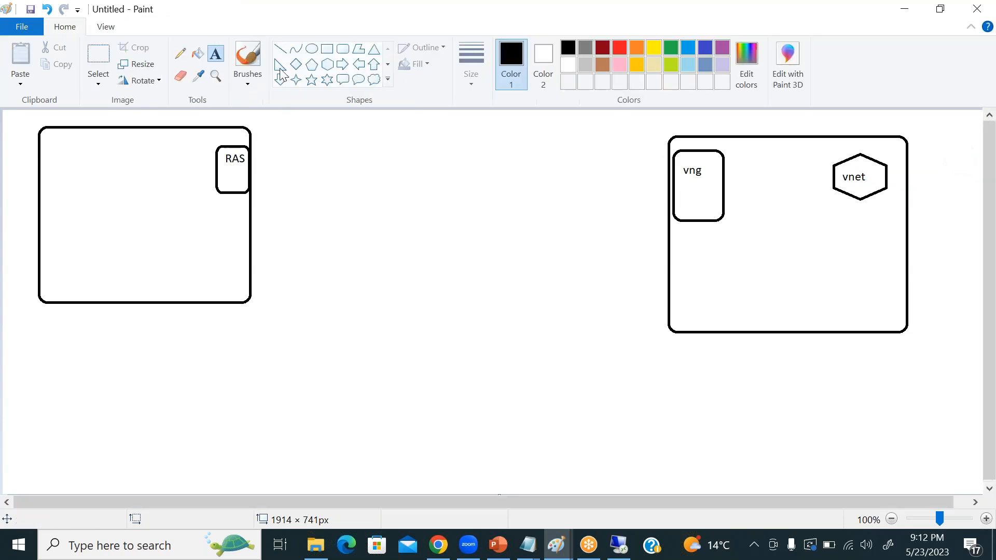
# Draw a small rectangle inside the large left-hand rounded rectangle, left of the RAS box.
pyautogui.click(326, 49)
pyautogui.moveTo(95, 165); pyautogui.dragTo(141, 197)
pyautogui.click(309, 205)
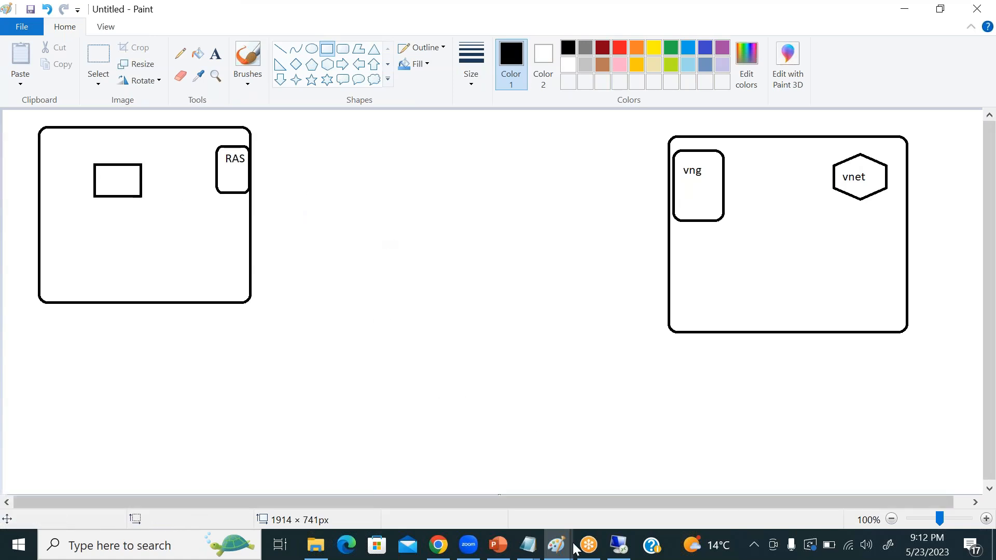
# Switch to the Azure portal in the browser, open the ValaxyVNG01 gateway's configuration and review the available SKU options.
pyautogui.click(439, 546)
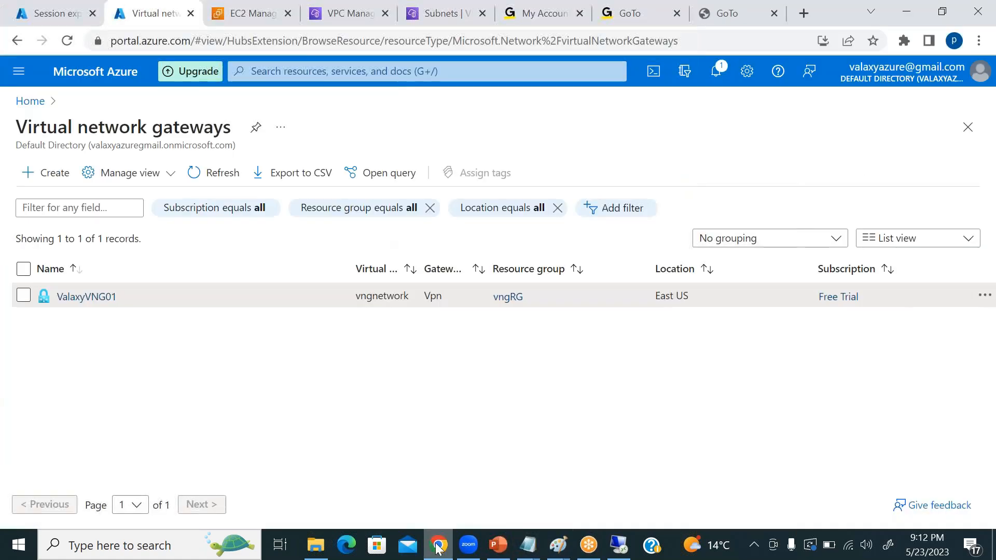
pyautogui.click(88, 296)
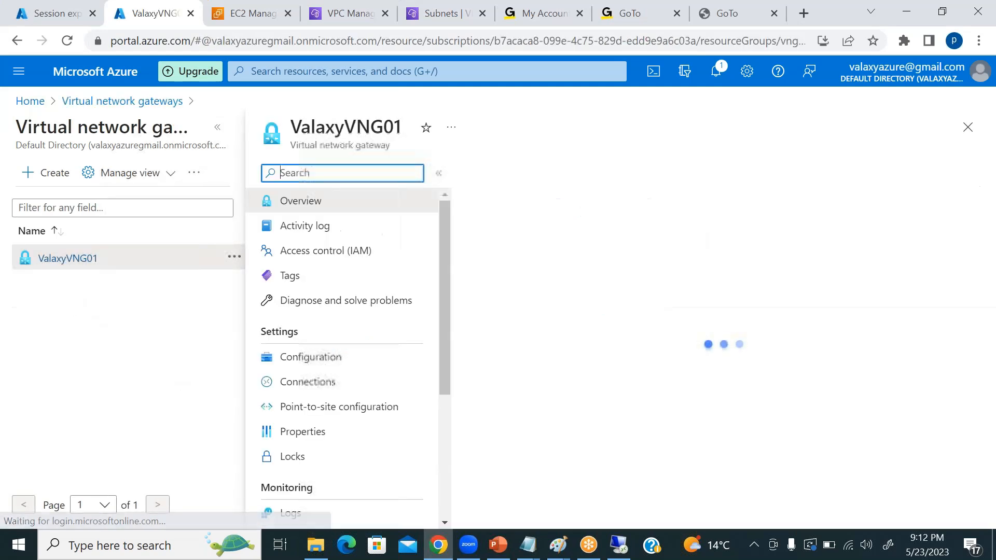
pyautogui.click(219, 132)
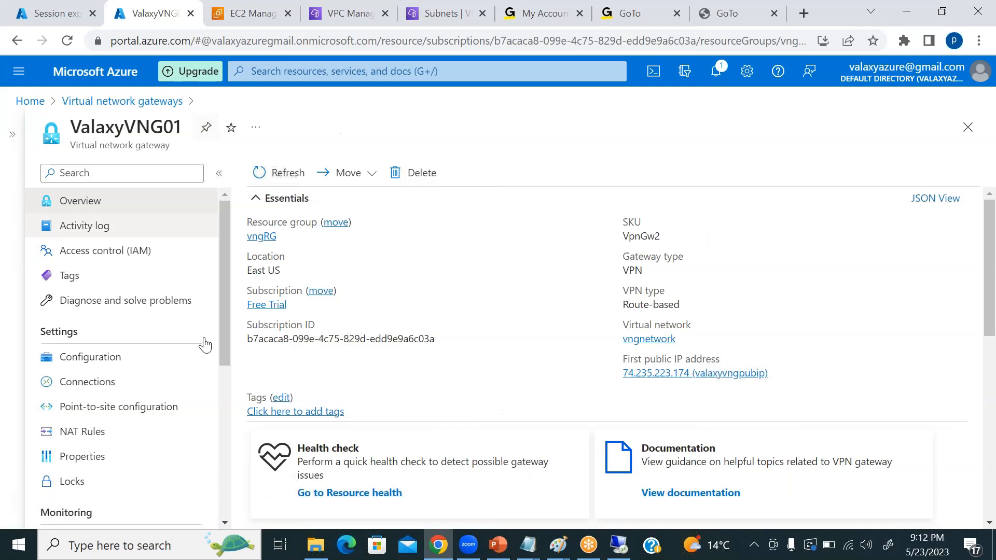
pyautogui.click(95, 369)
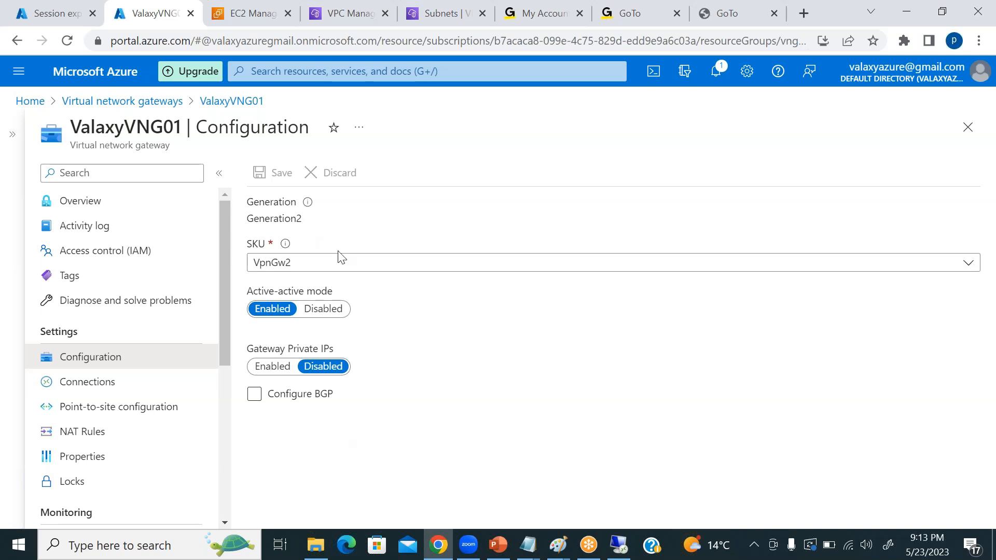
pyautogui.click(437, 267)
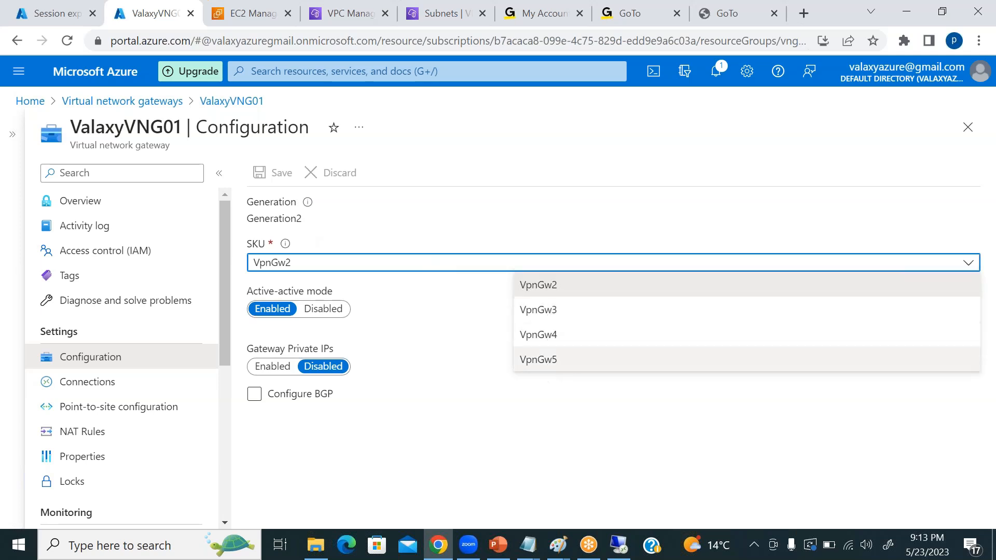
pyautogui.click(554, 405)
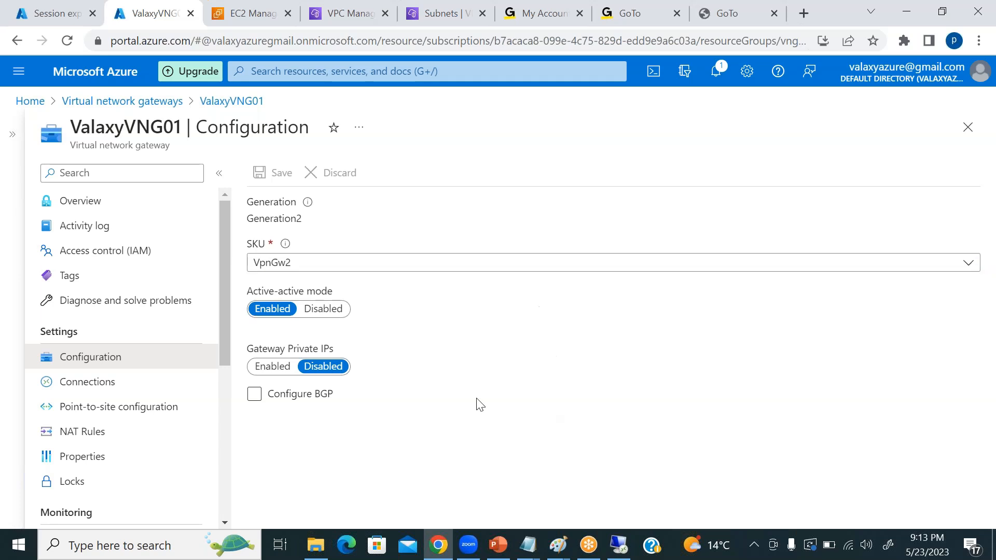
# Start adding a connection to the ValaxyVNG01 gateway and name it AzureroutetoAWS.
pyautogui.click(79, 388)
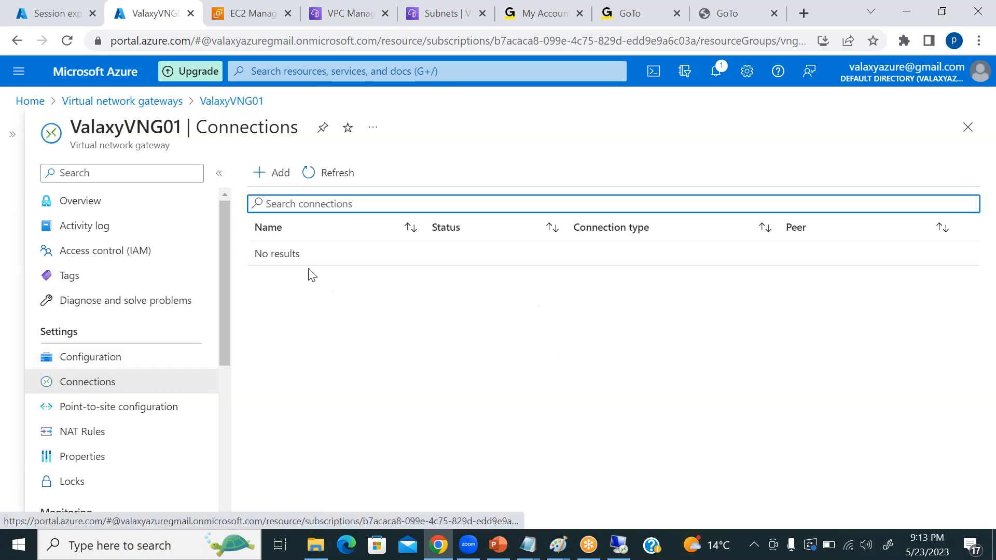
pyautogui.click(273, 174)
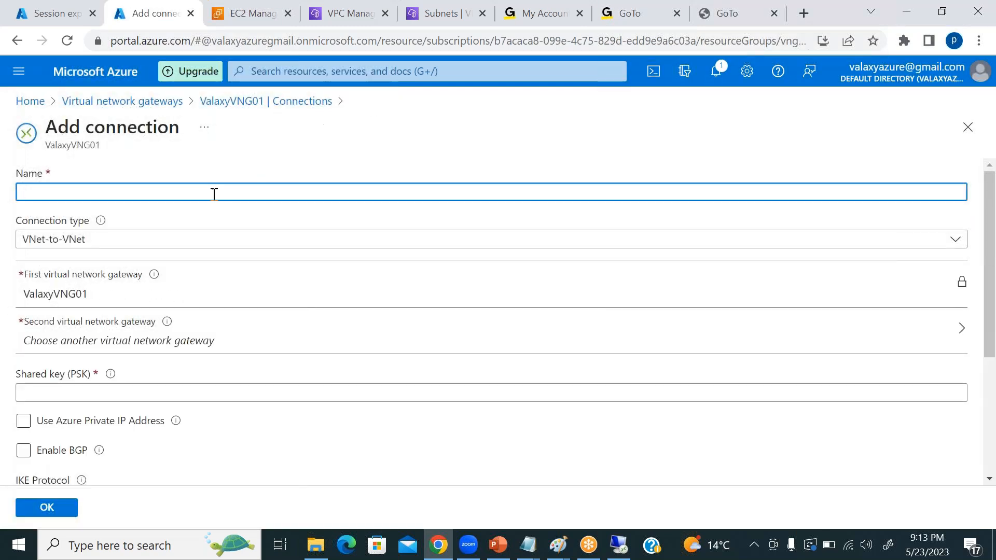
pyautogui.write('aZU')
pyautogui.press('BackSpace')
pyautogui.press('BackSpace')
pyautogui.write('AzureroutetoAWS')
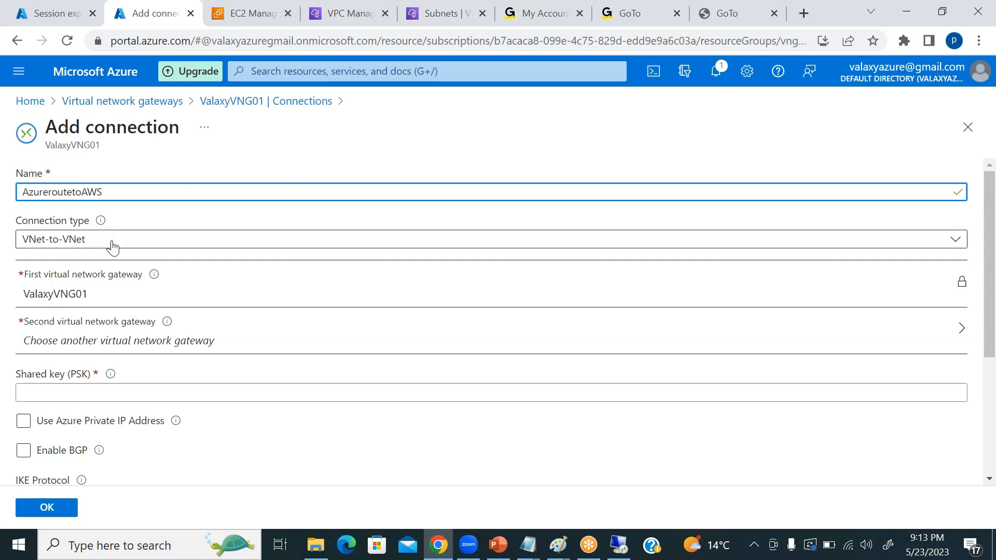
# Set the connection type to Site-to-site (IPsec) and open the local network gateway selection.
pyautogui.click(145, 246)
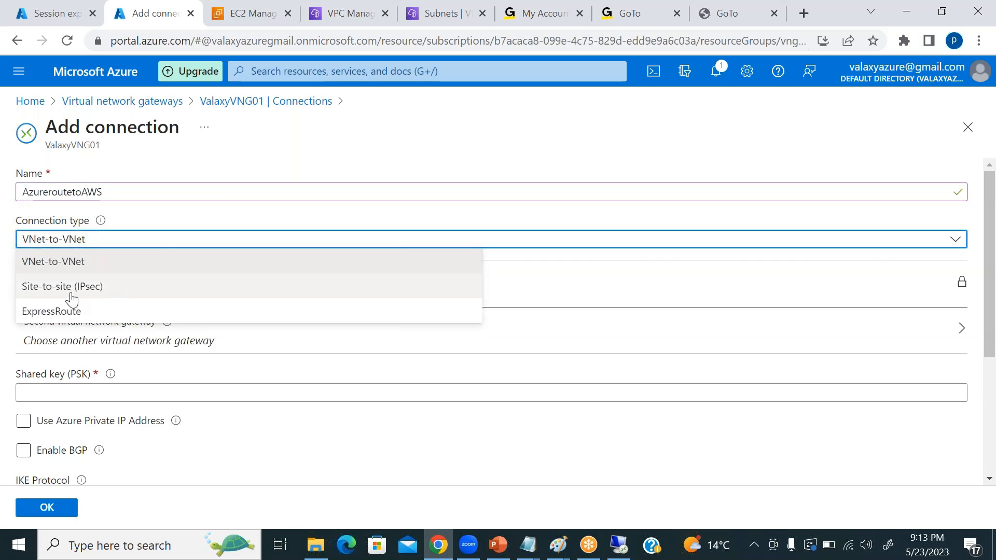
pyautogui.click(71, 293)
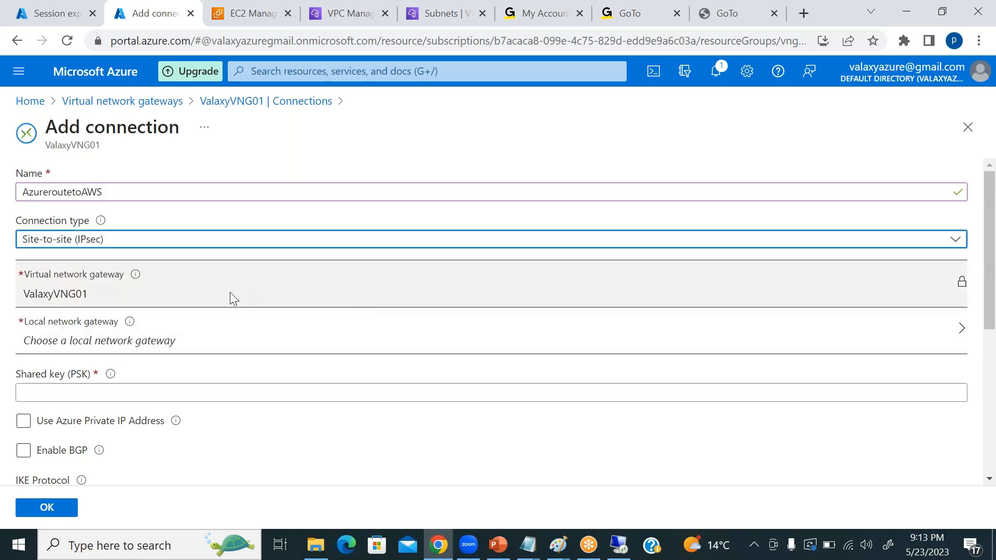
pyautogui.scroll(-2, 207, 298)
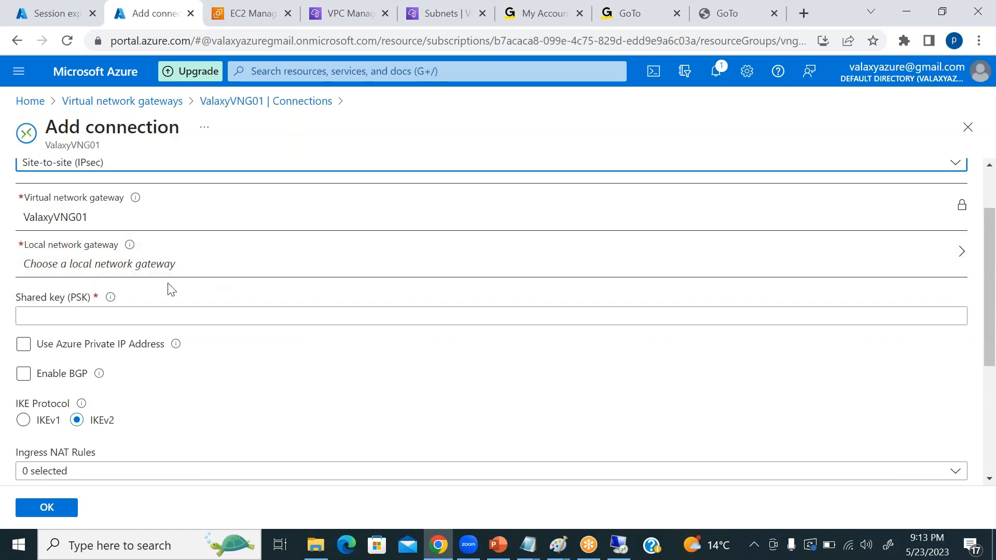
pyautogui.click(79, 248)
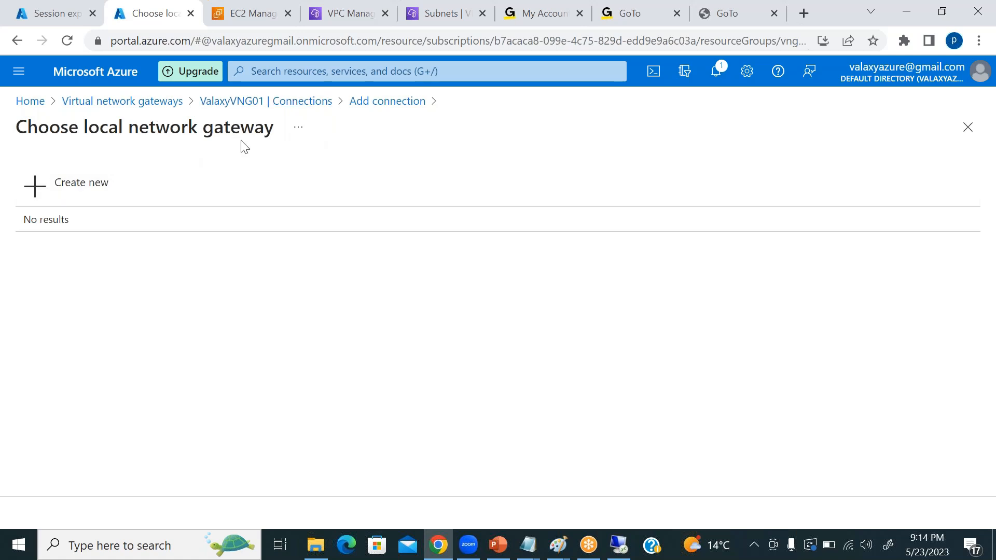
# Search the portal for "local network" and go to the Local network gateways list, discarding the unsaved connection.
pyautogui.click(270, 70)
pyautogui.write('local network')
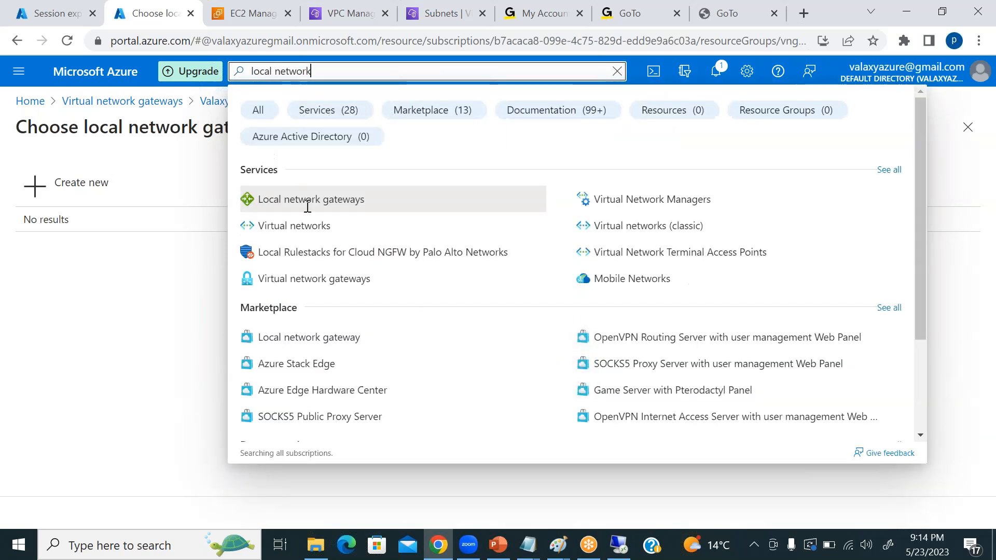
pyautogui.click(346, 205)
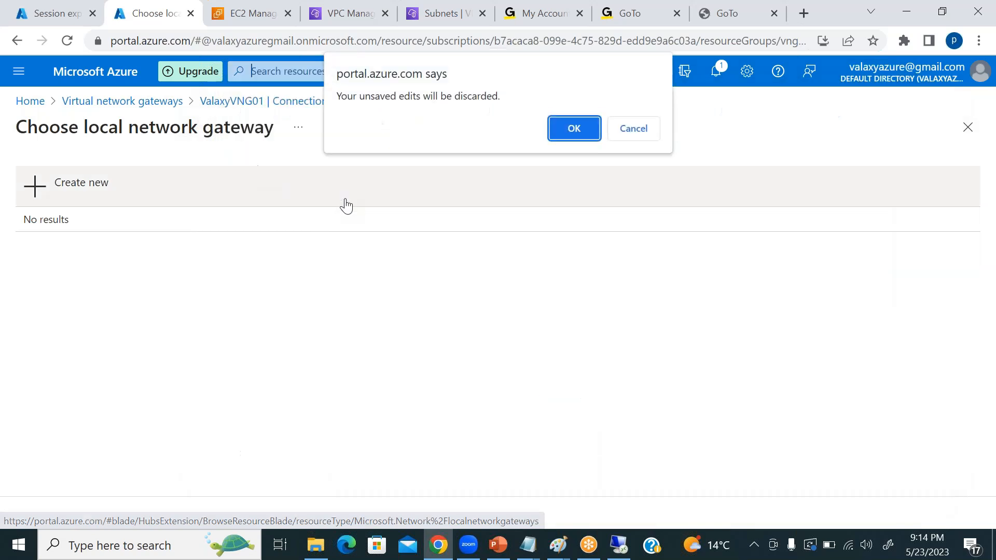
pyautogui.click(570, 129)
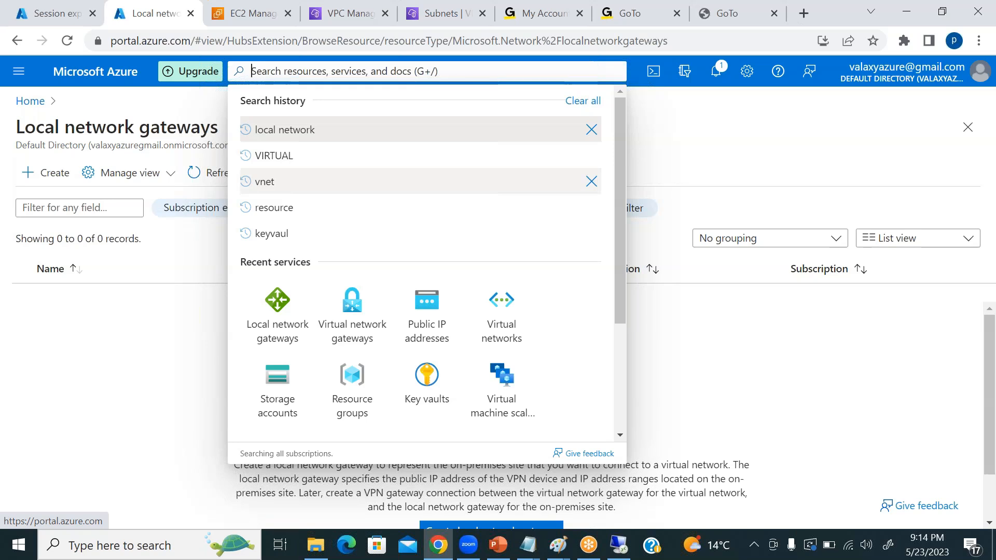
pyautogui.click(776, 144)
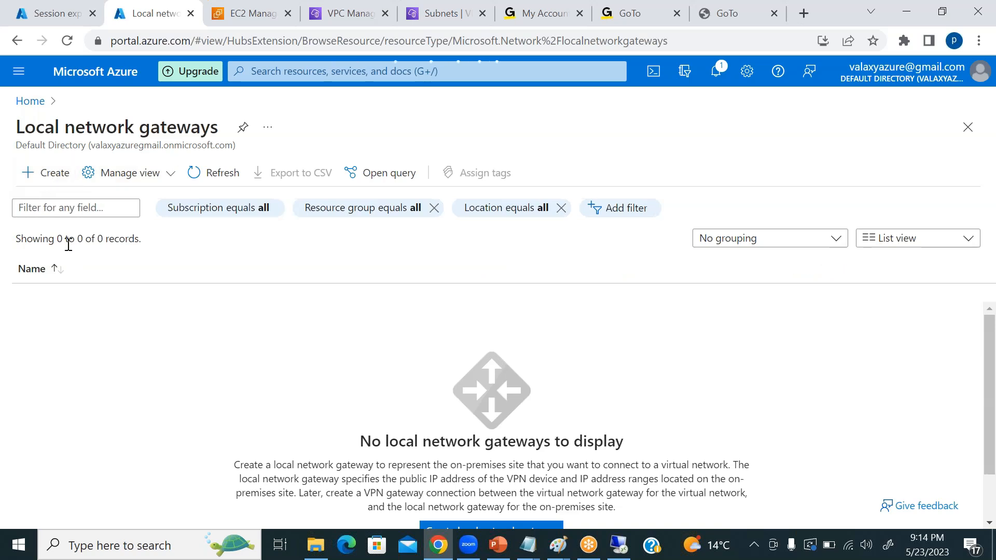
# Start creating a local network gateway and assign it to the vngRG resource group.
pyautogui.click(45, 173)
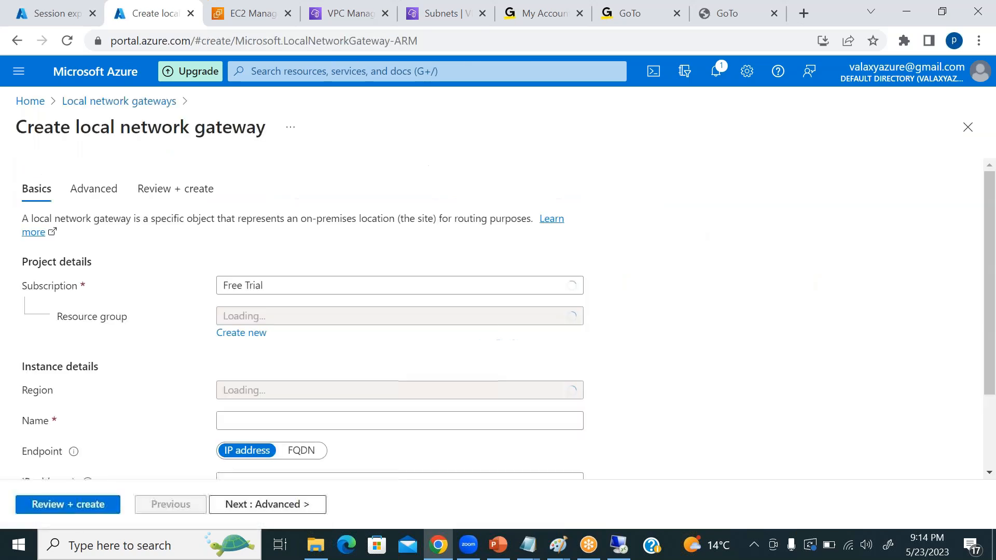
pyautogui.click(302, 321)
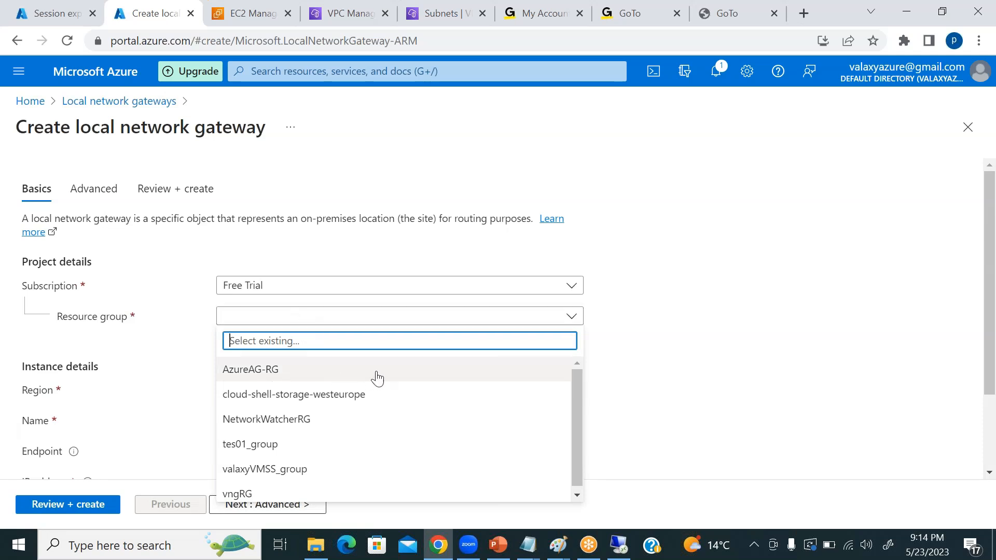
pyautogui.click(265, 492)
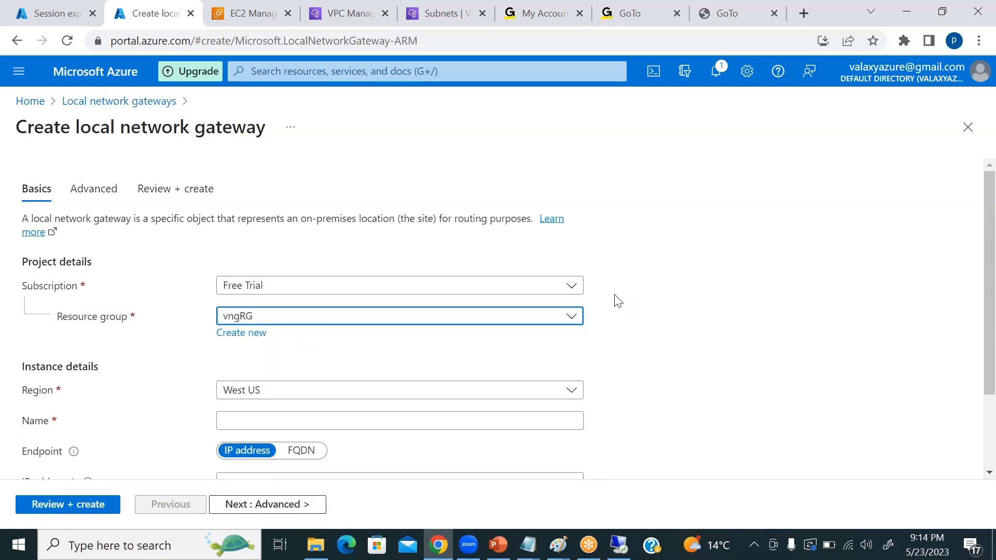
# Open the Azure portal home page in a separate browser tab, keeping the local network gateway form open.
pyautogui.scroll(-2, 617, 301)
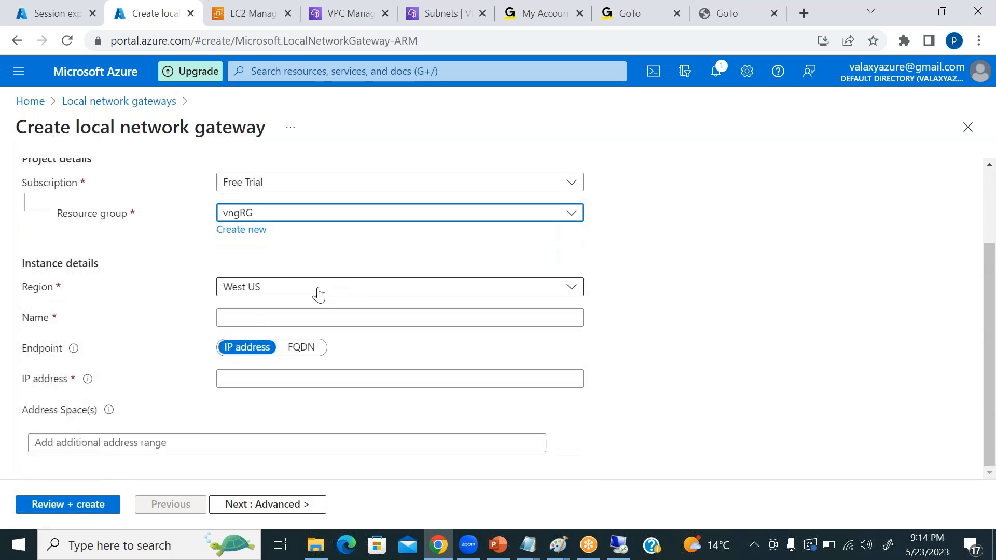
pyautogui.middleClick(90, 77)
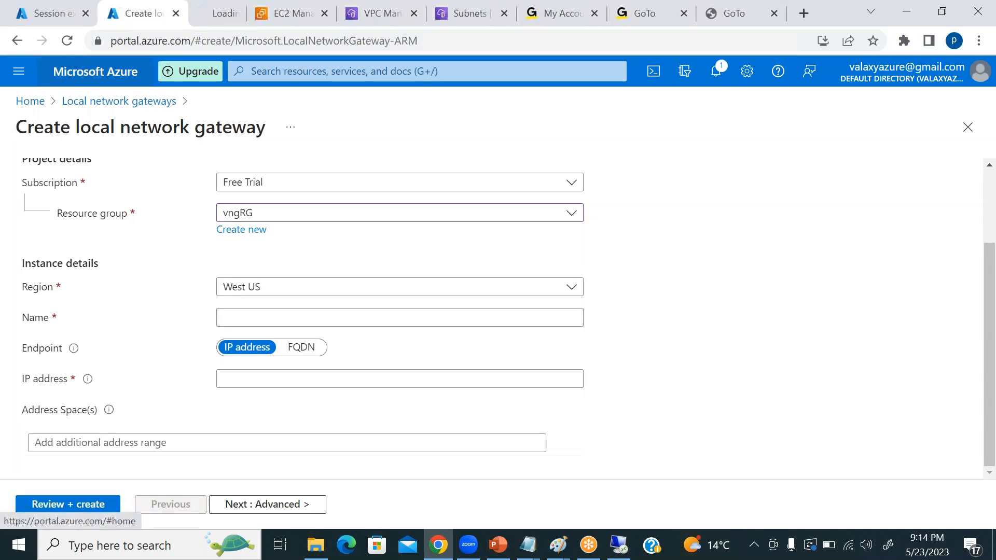
pyautogui.click(215, 11)
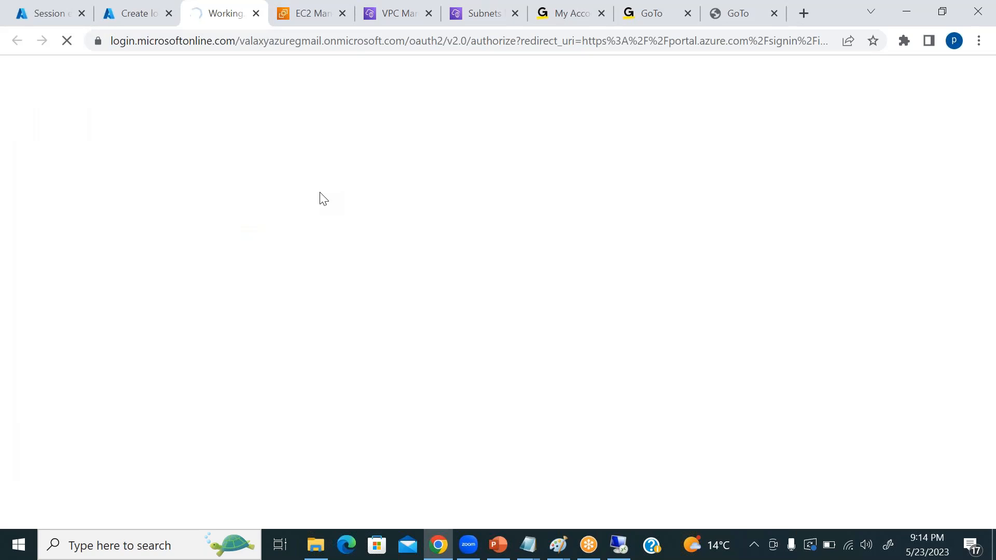
# Switch to the remote desktop session, connect the AWSRouterservice demand-dial interface, and return to the browser.
pyautogui.click(619, 545)
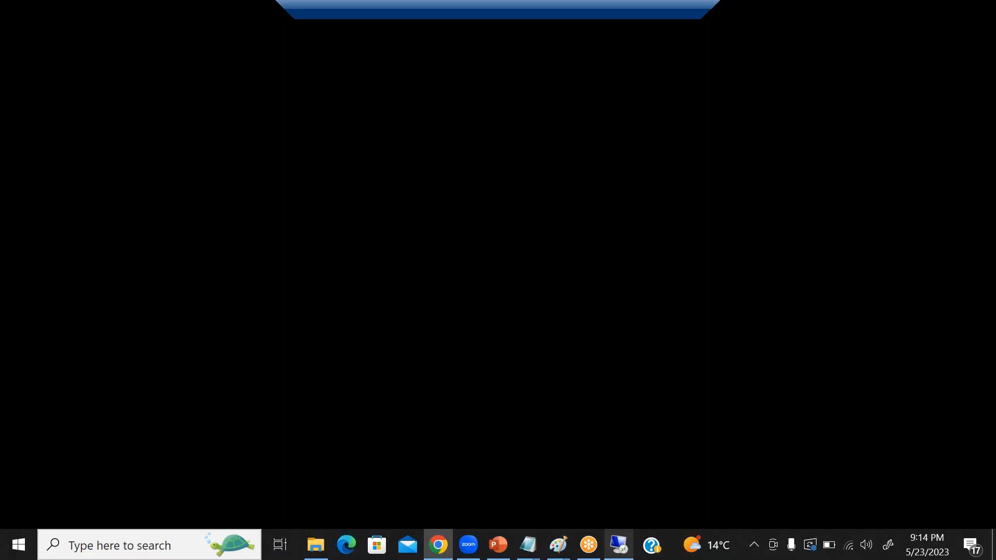
pyautogui.click(633, 477)
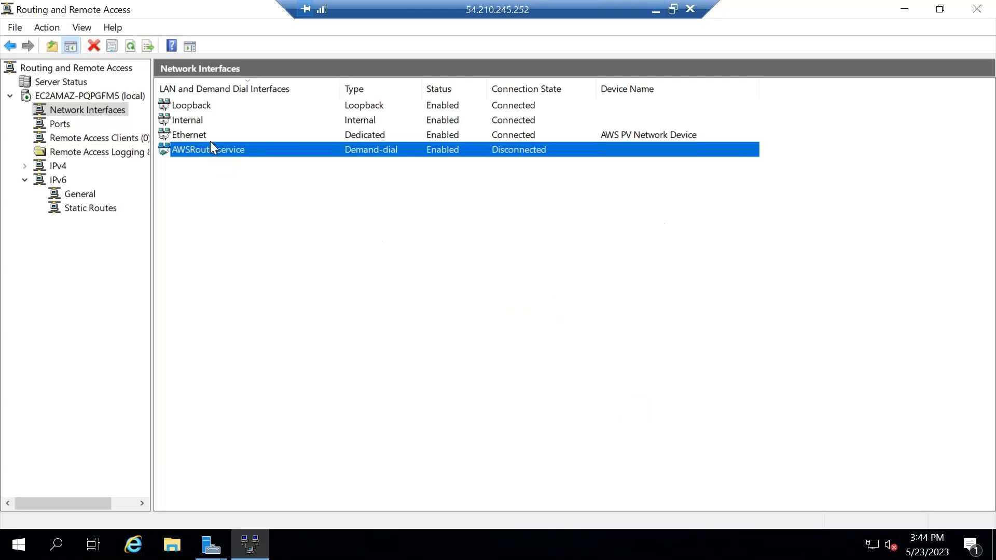
pyautogui.rightClick(222, 157)
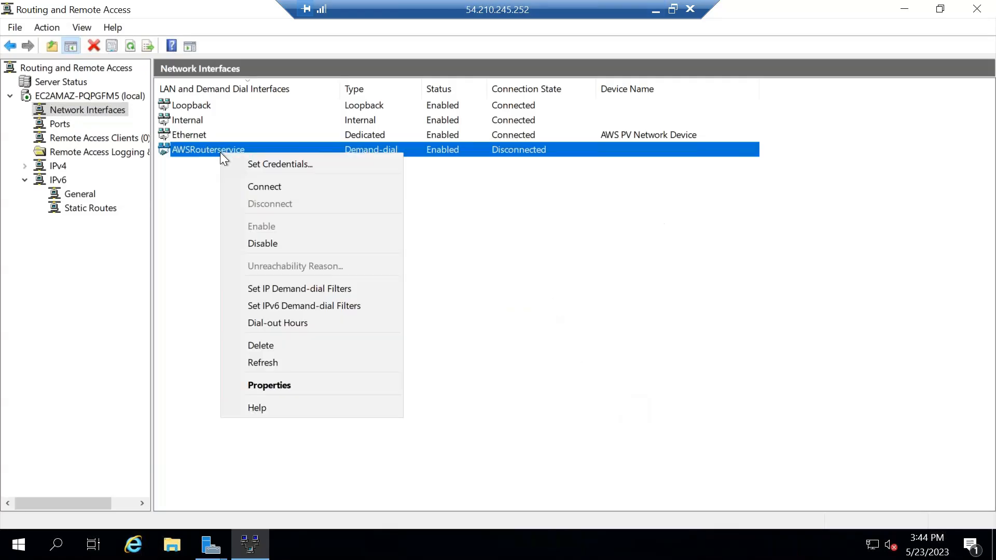
pyautogui.click(253, 188)
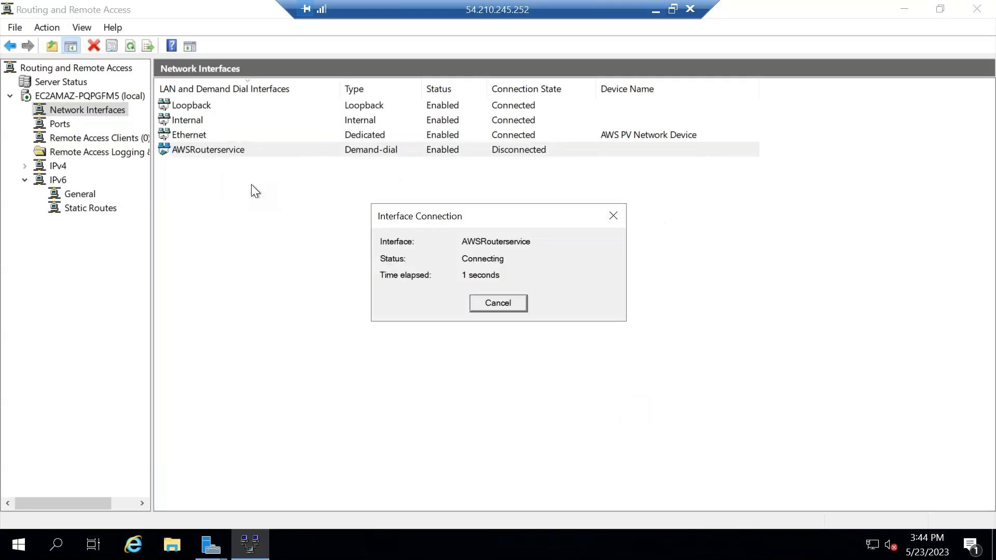
pyautogui.click(656, 10)
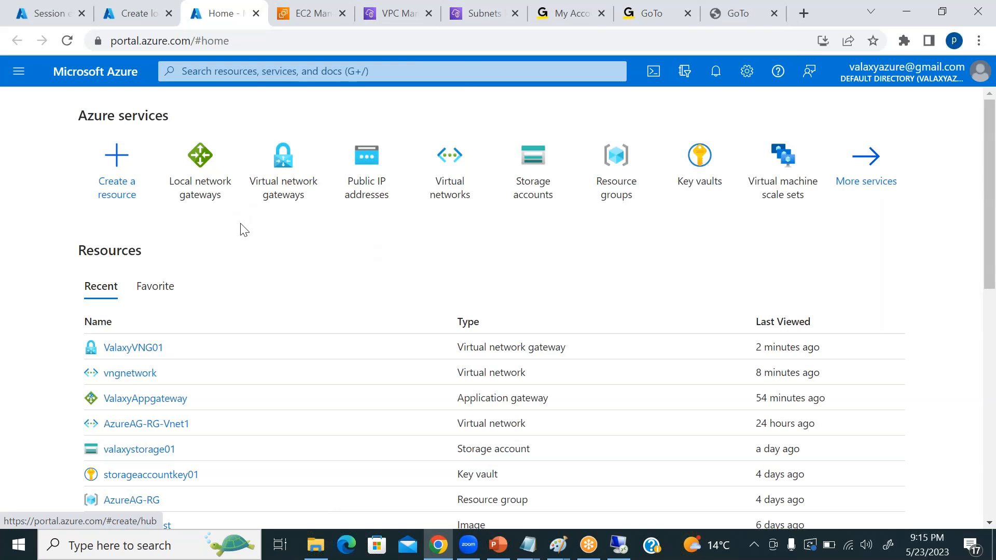
# Check the ValaxyVNG01 gateway's location on its overview page, and return to the local network gateway form.
pyautogui.click(283, 187)
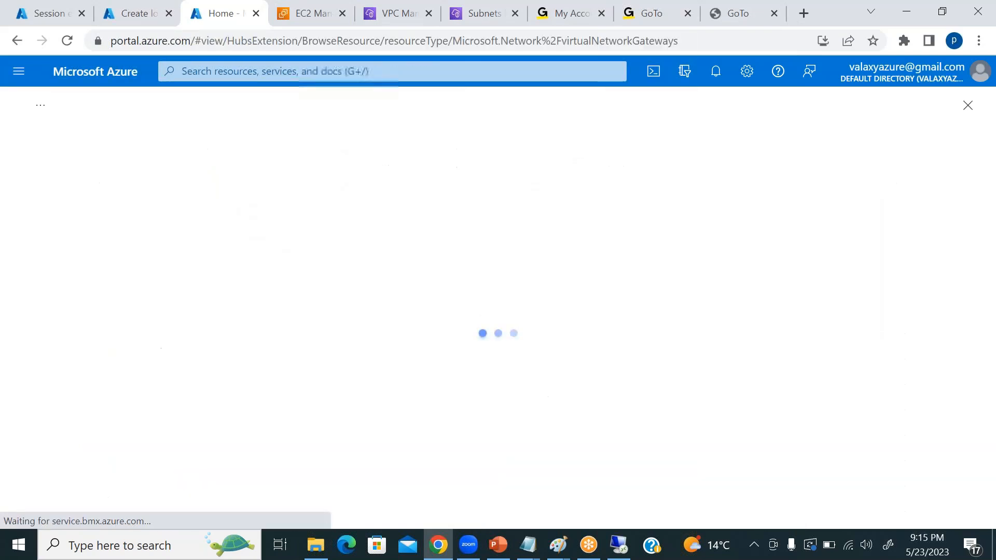
pyautogui.click(78, 299)
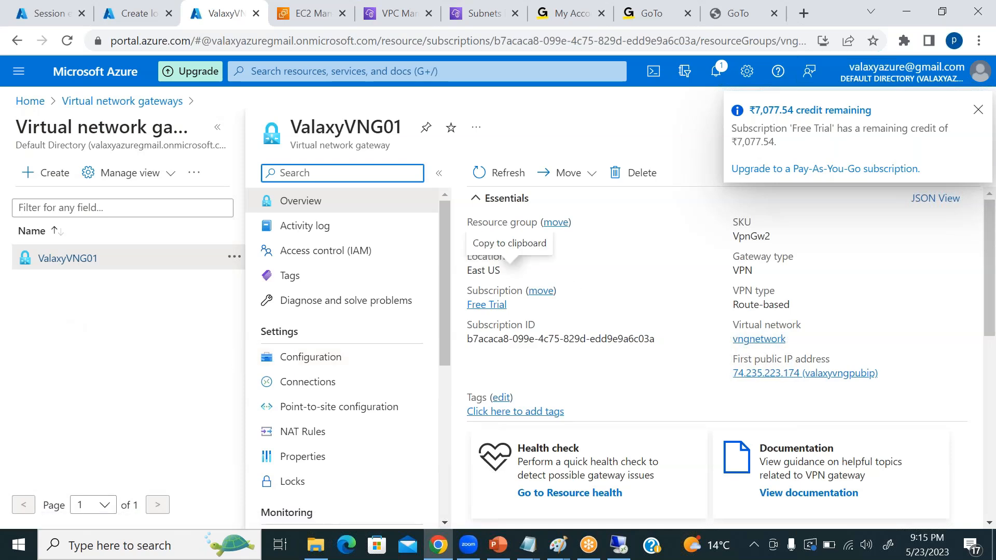
pyautogui.click(135, 13)
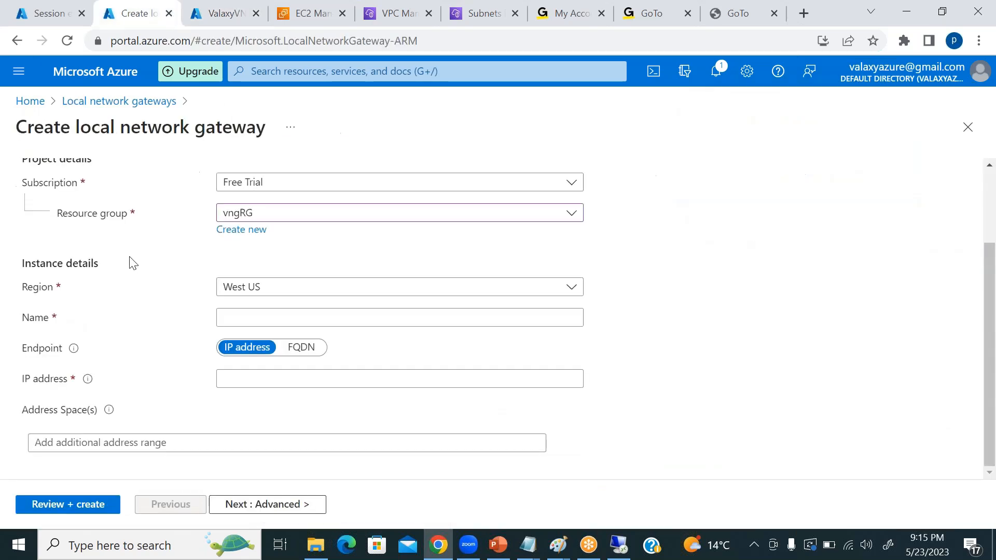
# Set the local network gateway's region to East US and name it AzuretoAWS.
pyautogui.click(291, 294)
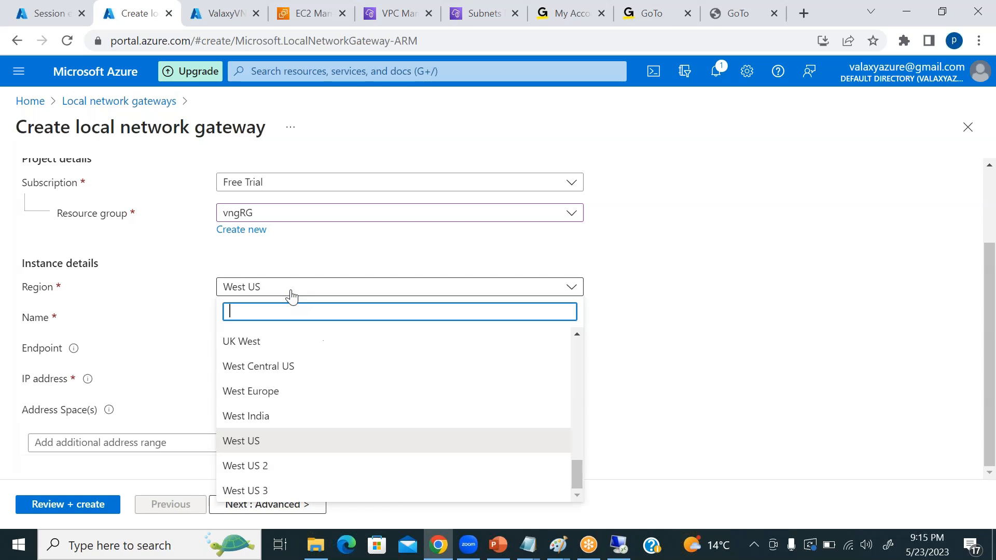
pyautogui.write('east')
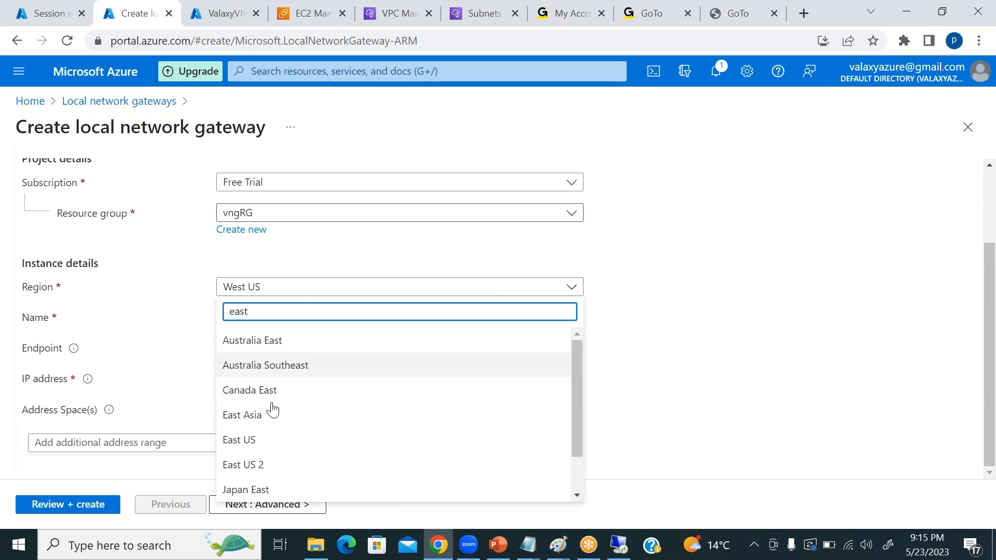
pyautogui.click(269, 438)
pyautogui.click(382, 317)
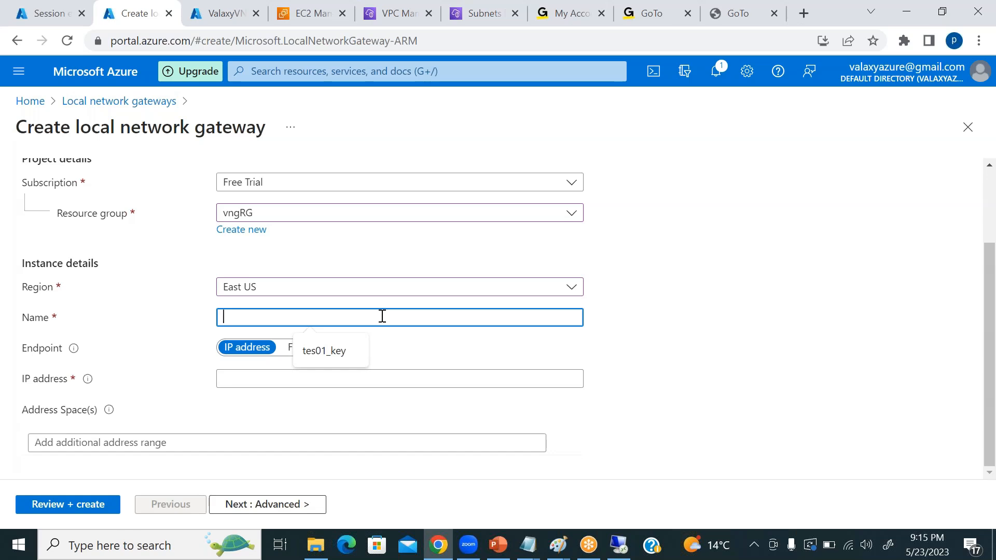
pyautogui.write('Azure')
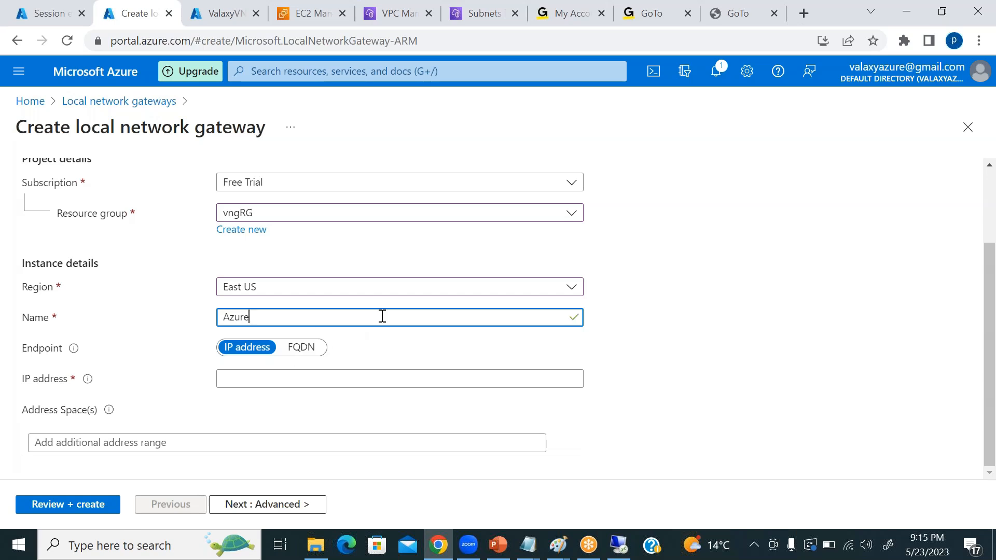
pyautogui.write('networ')
pyautogui.press('BackSpace')
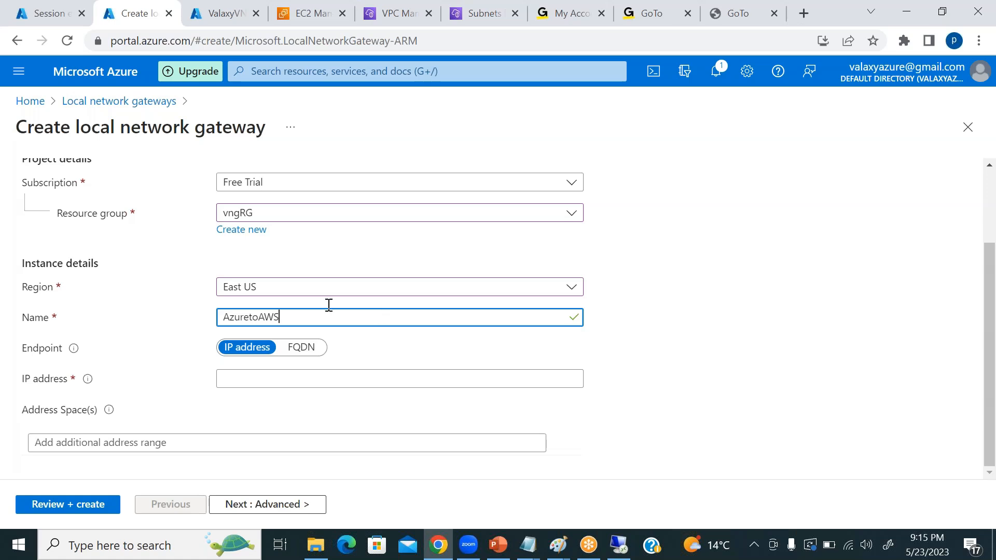
# Discard the open inbound rule edits in the EC2 console and copy the AWSRouteServer instance's public IPv4 address.
pyautogui.click(293, 380)
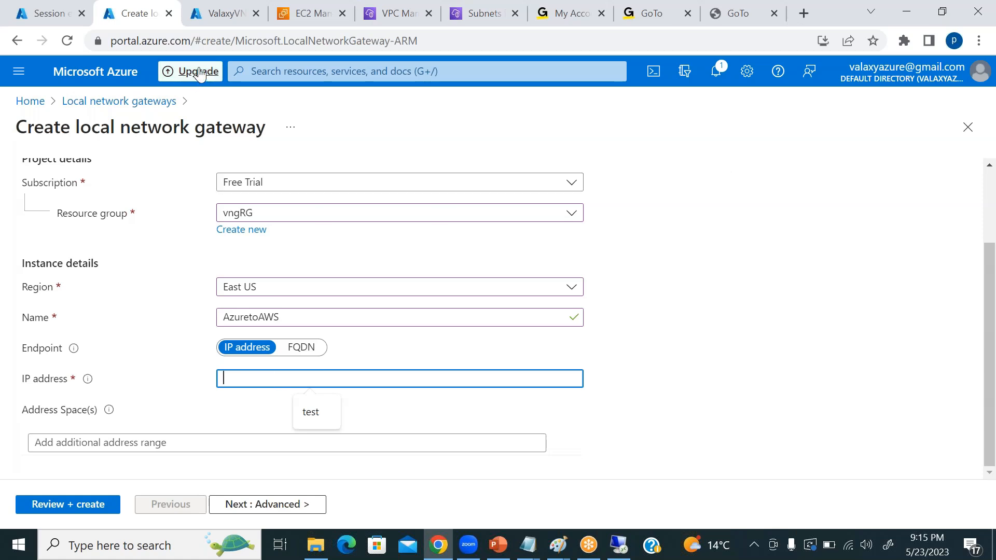
pyautogui.click(328, 15)
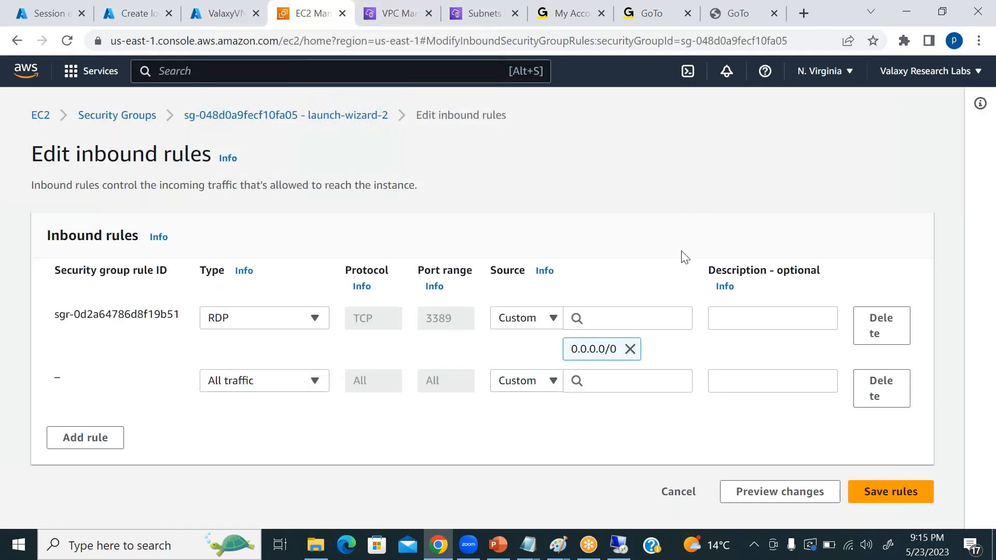
pyautogui.click(678, 491)
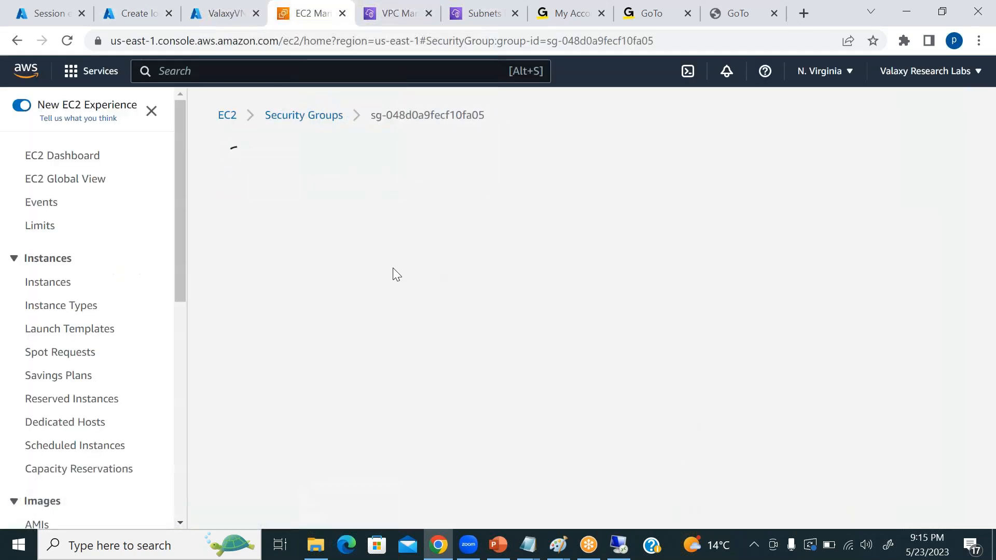
pyautogui.click(48, 283)
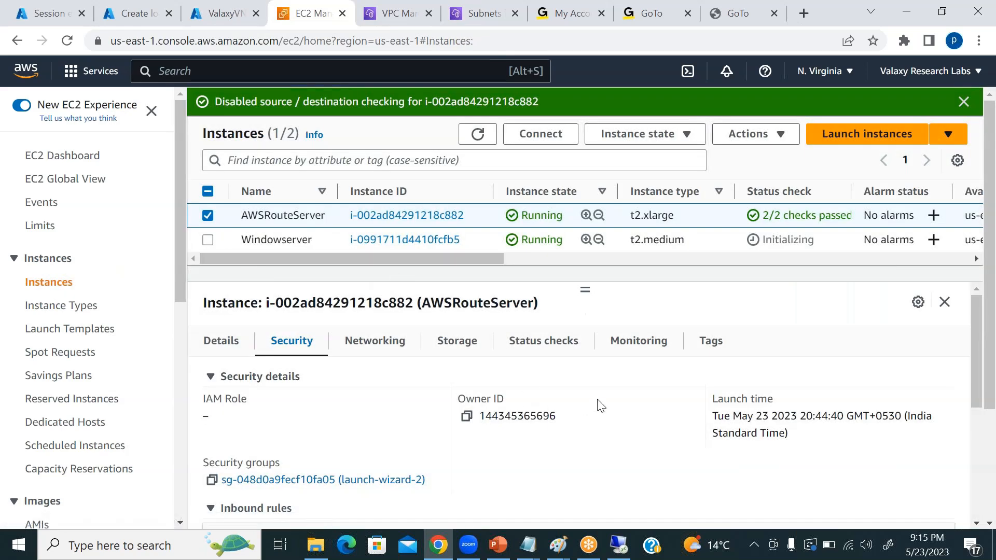
pyautogui.click(213, 341)
pyautogui.click(466, 416)
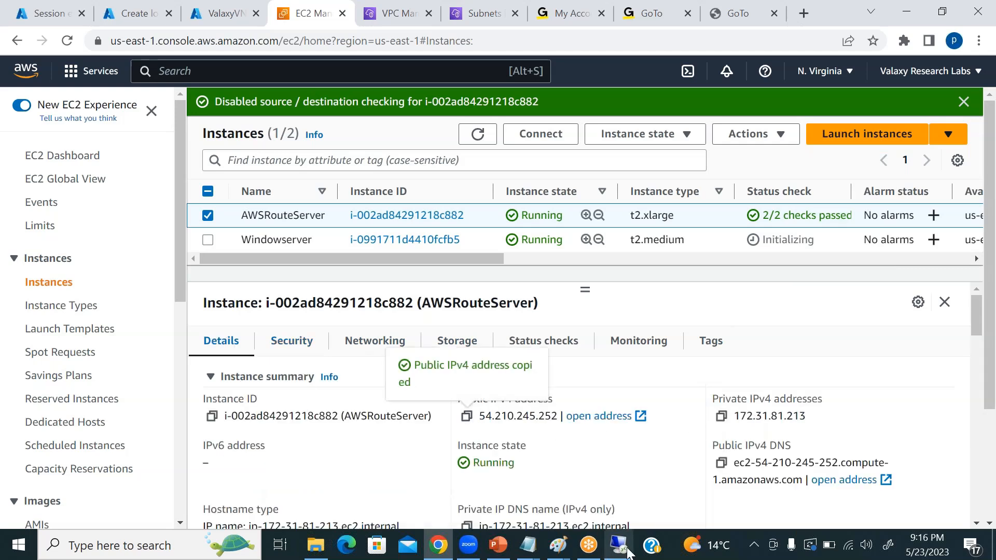
# Return to the local network gateway form and paste 54.210.245.252 as its IP address.
pyautogui.click(224, 13)
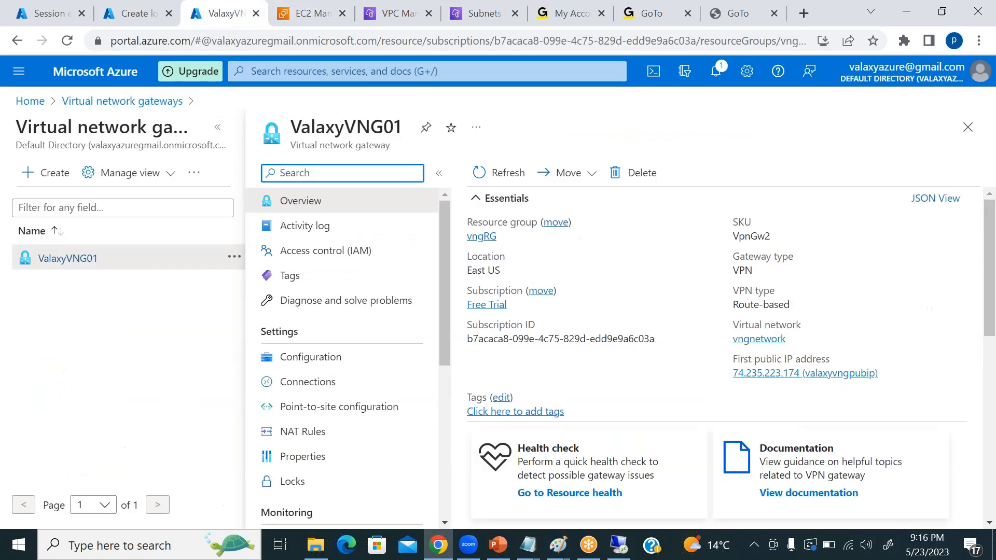
pyautogui.click(132, 13)
pyautogui.hotkey('ctrl', 'v')
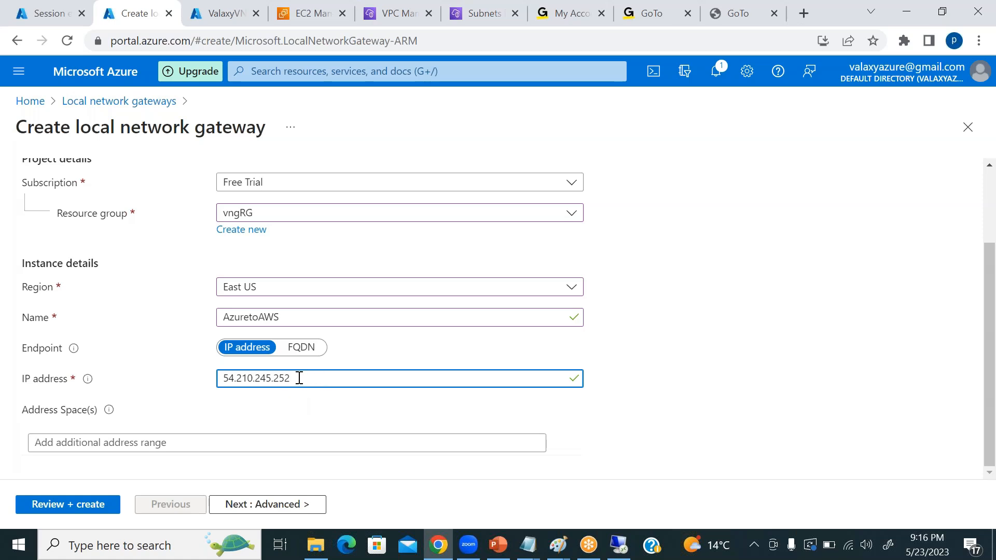
# Go to the VPC list in the AWS console and copy the VPC's IPv4 CIDR.
pyautogui.click(125, 442)
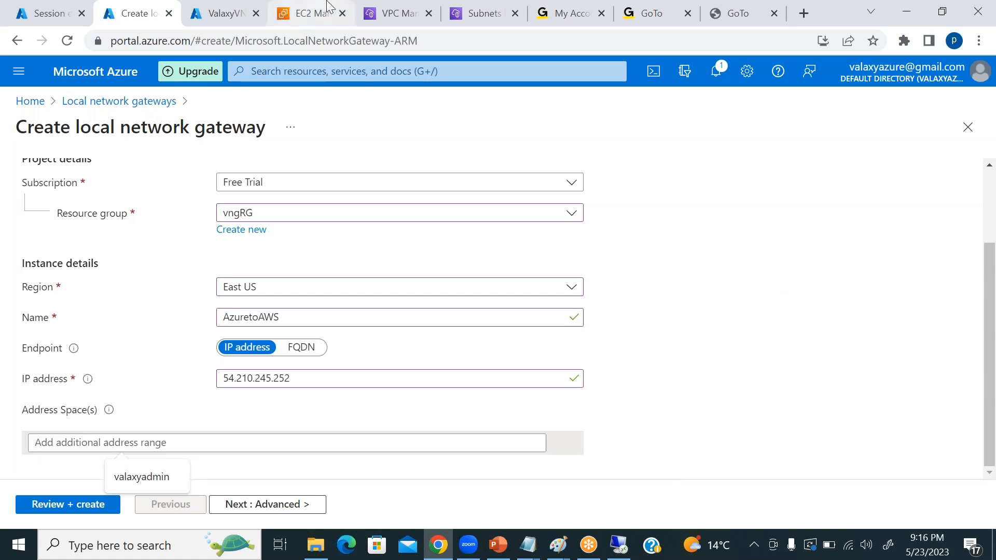
pyautogui.click(310, 13)
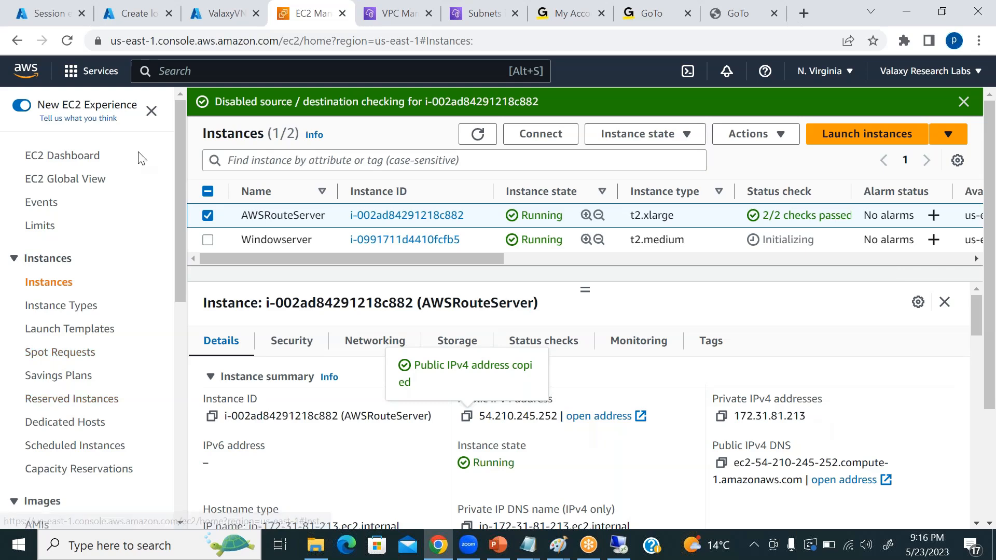
pyautogui.click(186, 71)
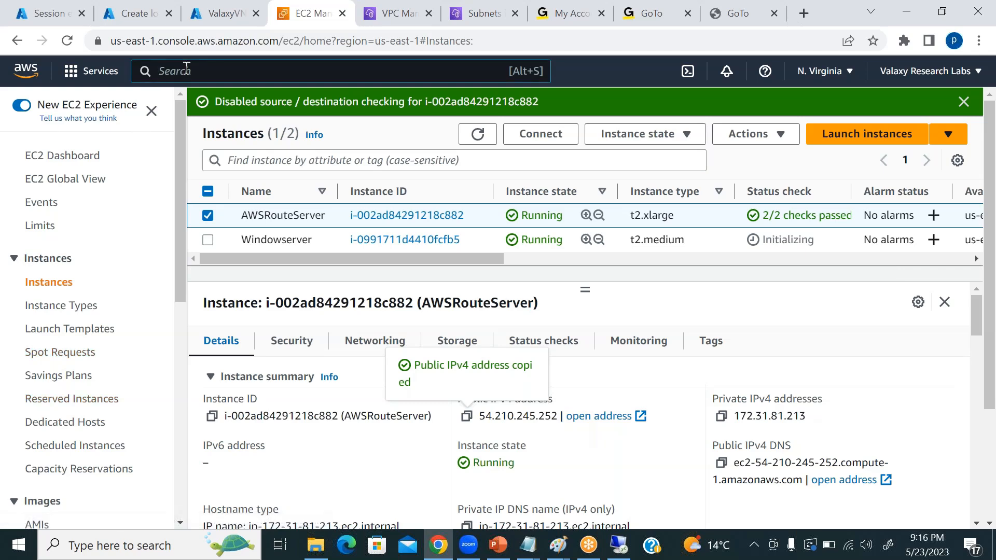
pyautogui.write('VPC')
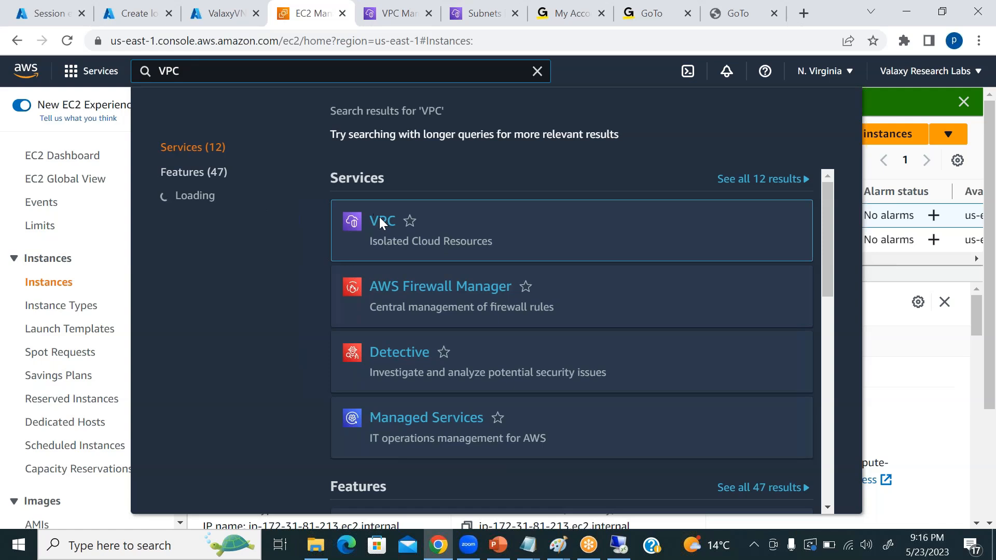
pyautogui.click(383, 222)
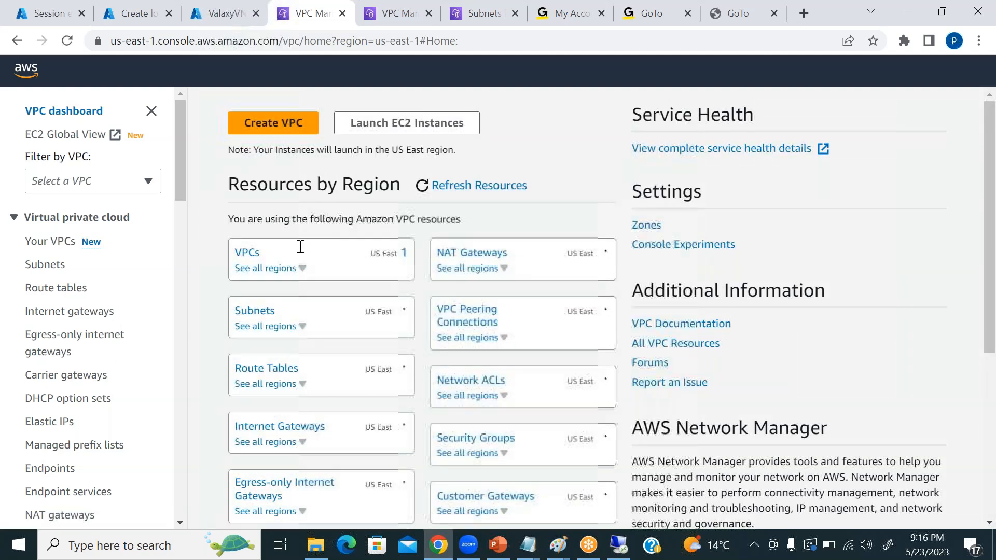
pyautogui.click(49, 246)
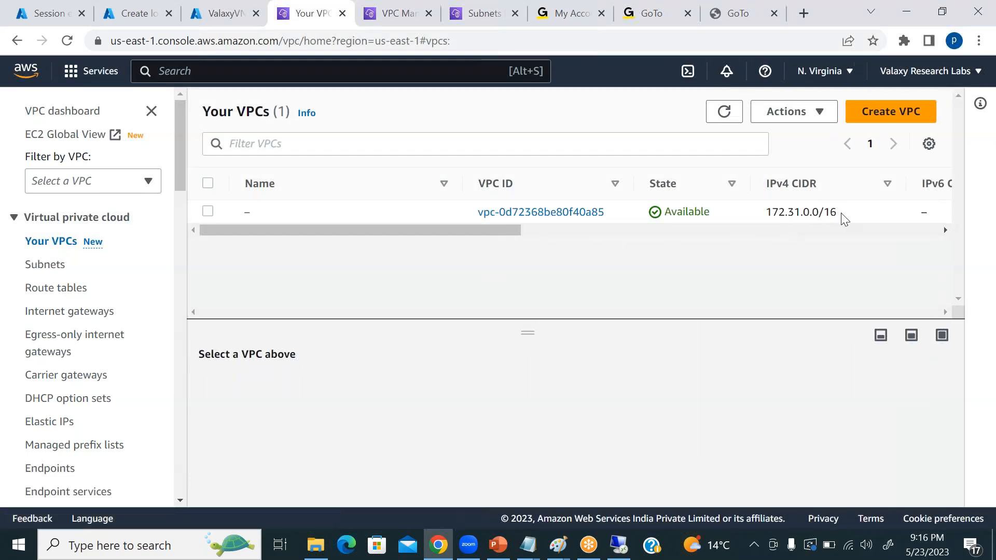
pyautogui.tripleClick(767, 213)
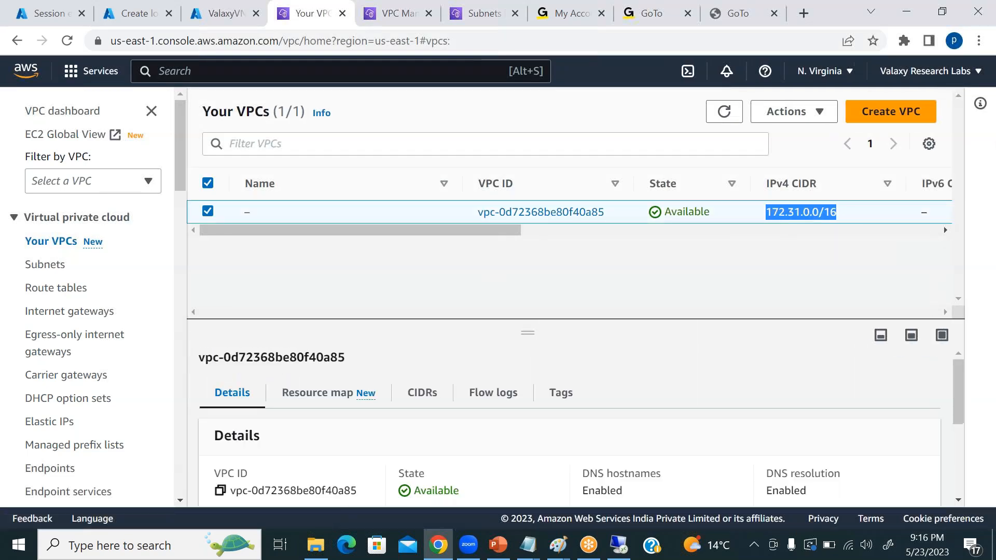
# Return to the local network gateway form and add 172.31.0.0/16 as its address space.
pyautogui.click(130, 14)
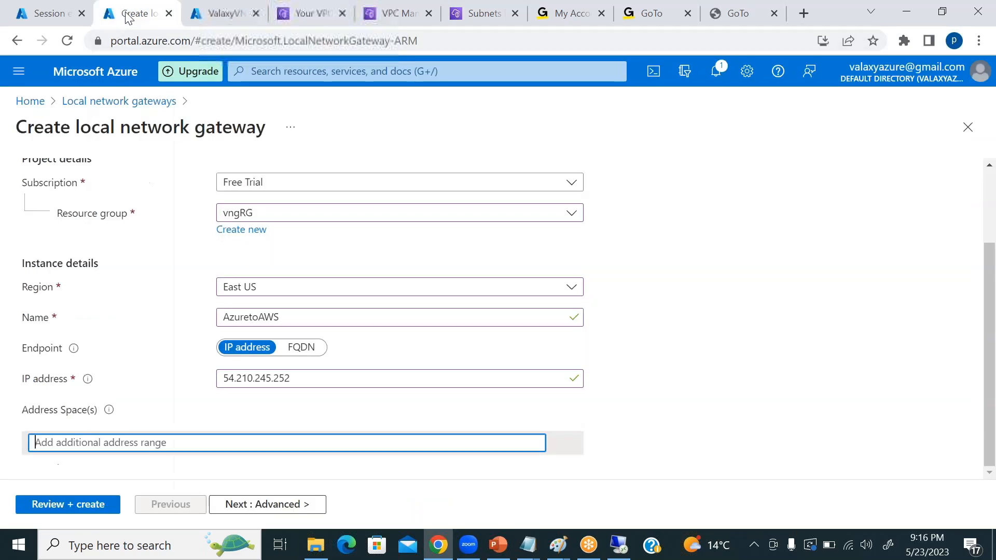
pyautogui.click(134, 444)
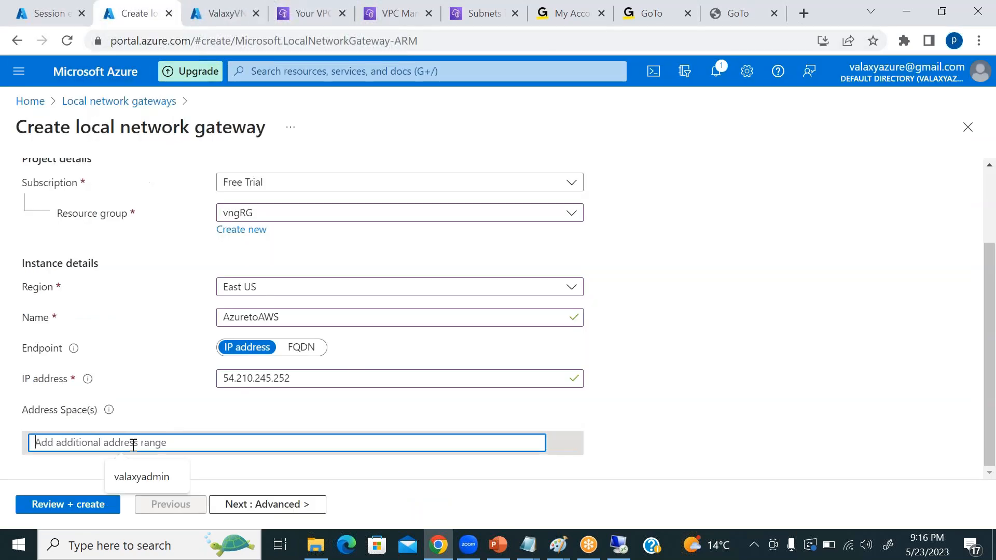
pyautogui.hotkey('ctrl', 'v')
pyautogui.click(724, 360)
pyautogui.scroll(-2, 714, 365)
pyautogui.scroll(3, 714, 365)
# Keep BGP settings set to No, review the summary and create the AzuretoAWS local network gateway.
pyautogui.click(292, 506)
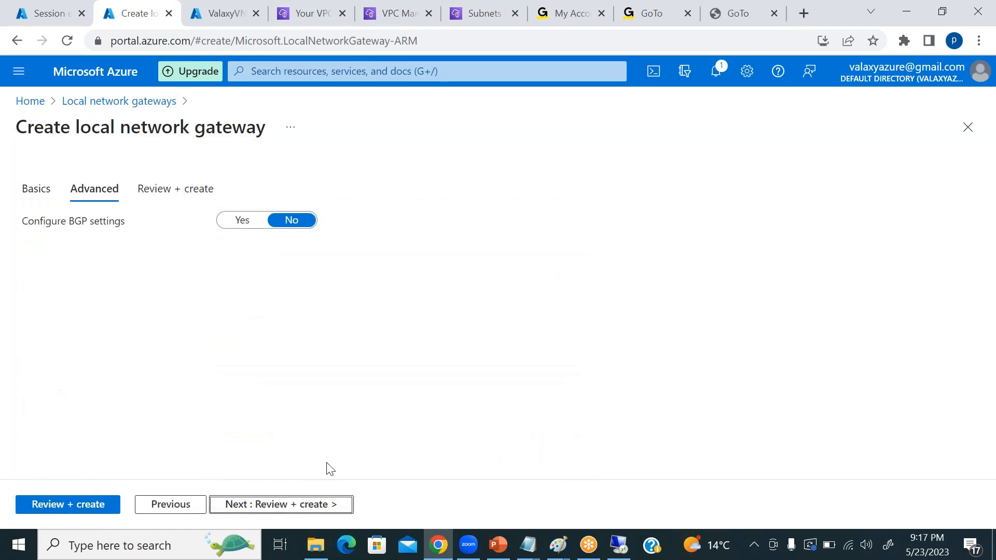
pyautogui.click(304, 506)
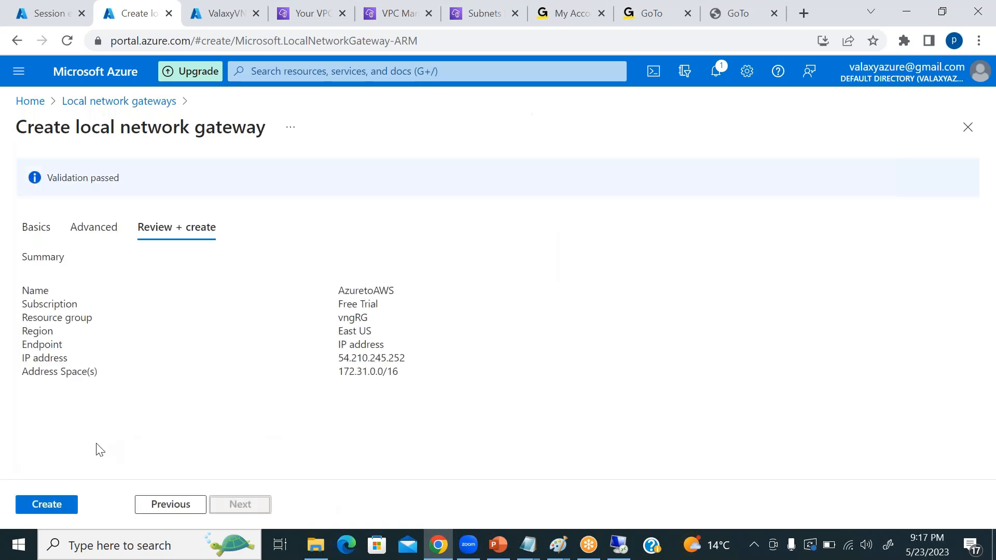
pyautogui.click(49, 507)
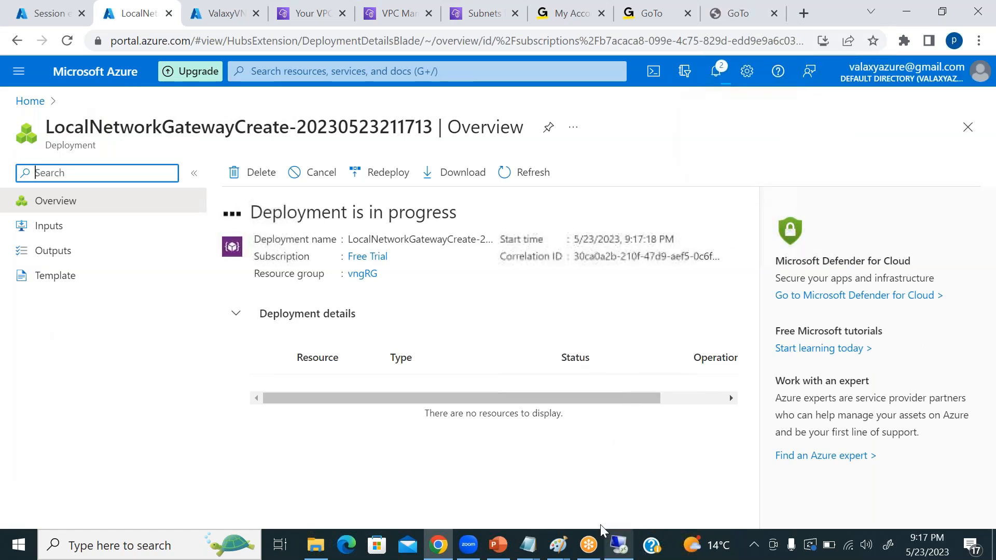
# Switch to the remote desktop session to check the AWSRouterservice interface's connection state, and return to the browser.
pyautogui.click(617, 544)
pyautogui.click(625, 412)
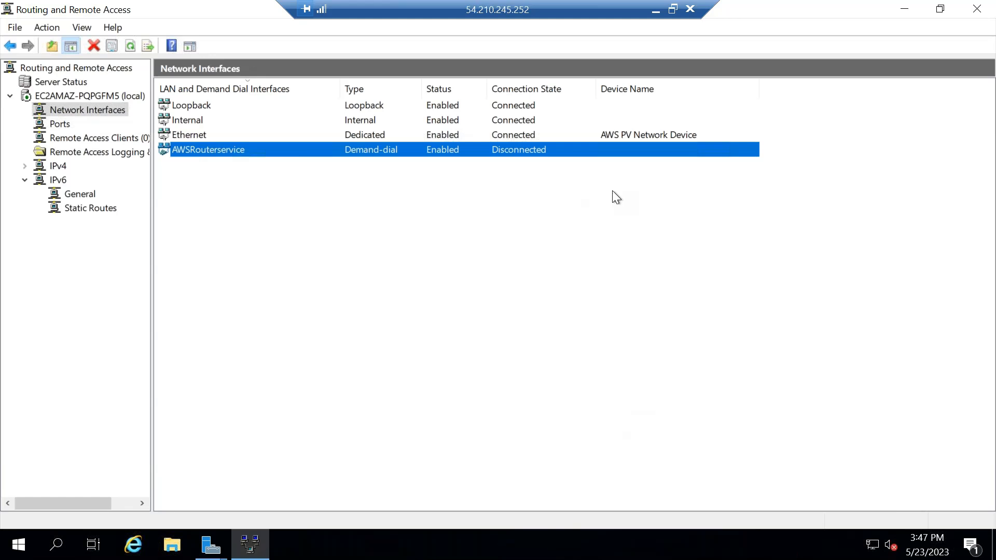
pyautogui.click(656, 11)
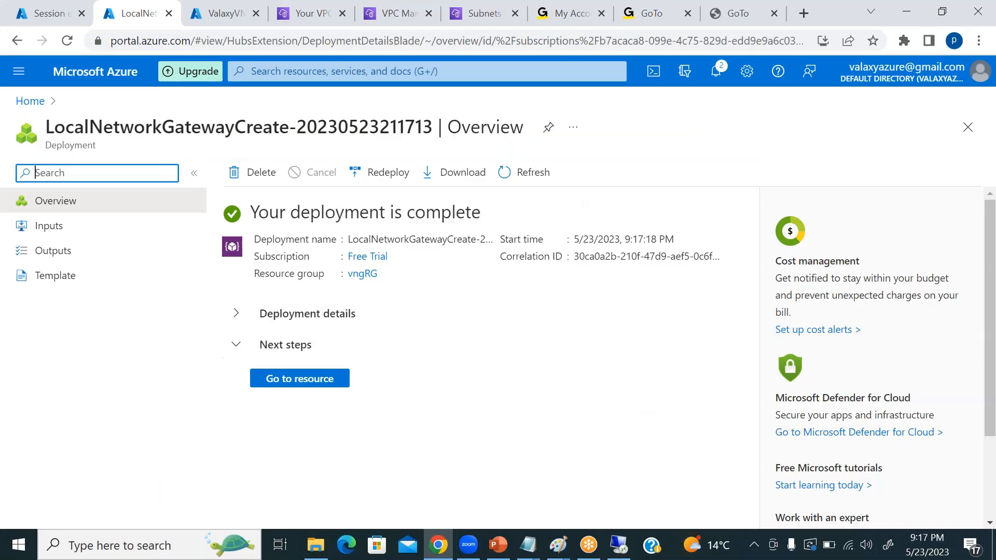
# View the deployed AzuretoAWS resource, and from the portal home go to the ValaxyVNG01 gateway's connections.
pyautogui.click(280, 384)
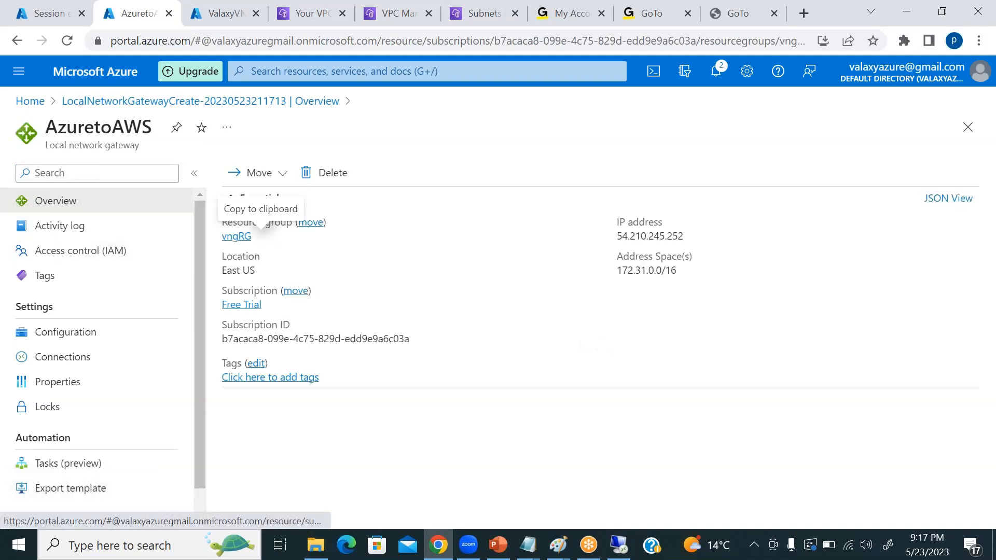
pyautogui.click(30, 101)
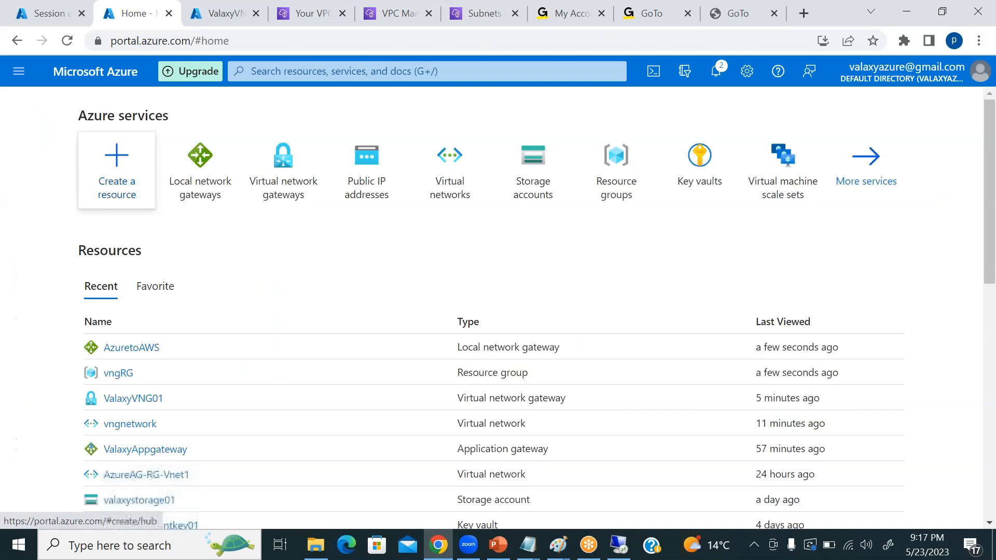
pyautogui.click(279, 191)
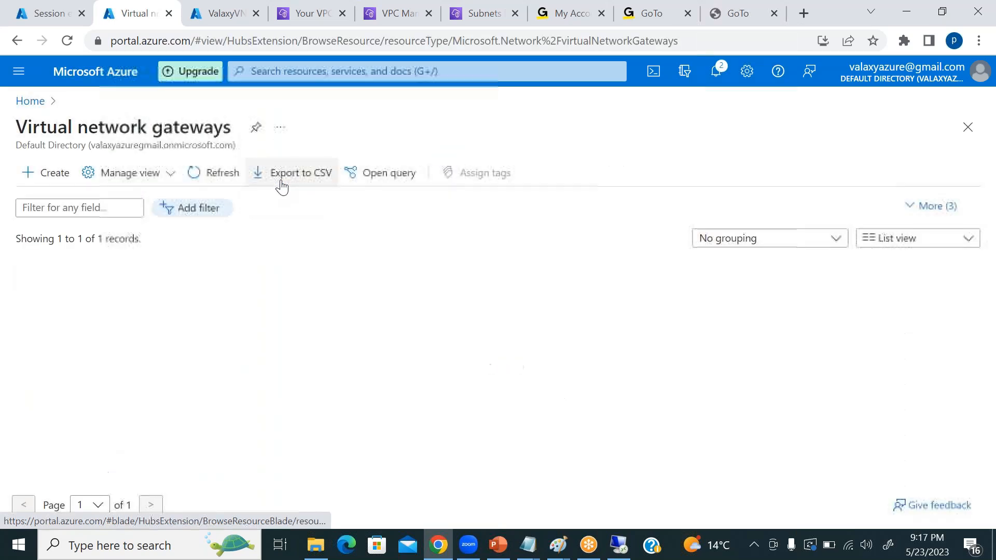
pyautogui.click(84, 299)
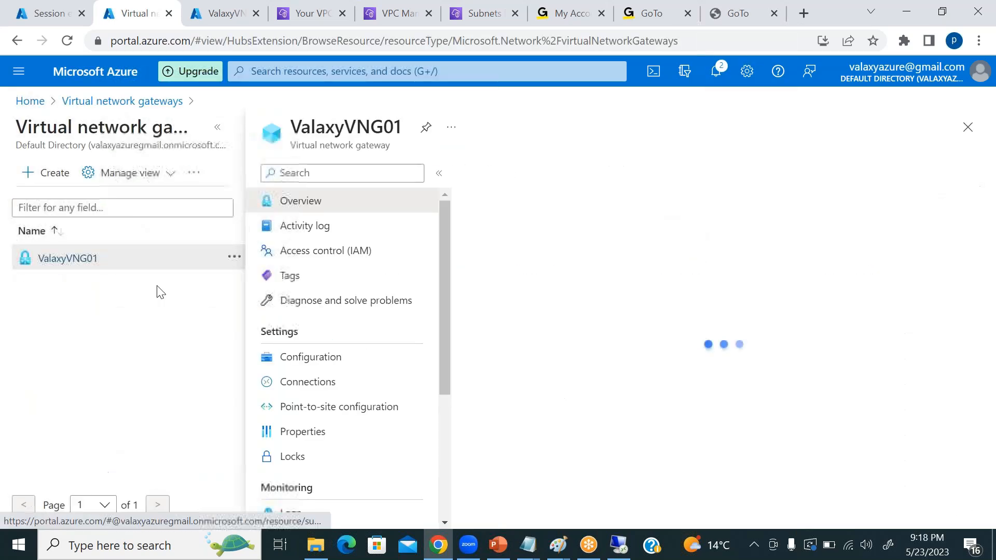
pyautogui.click(316, 385)
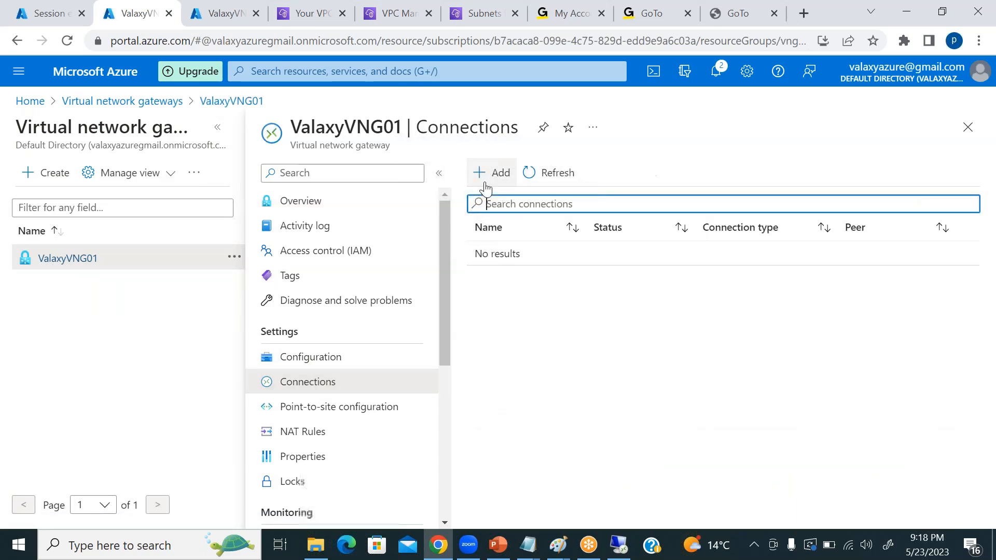
# Add a connection named AWSTOAZURE to ValaxyVNG01, with type Site-to-site (IPsec) and local network gateway AzuretoAWS.
pyautogui.click(485, 176)
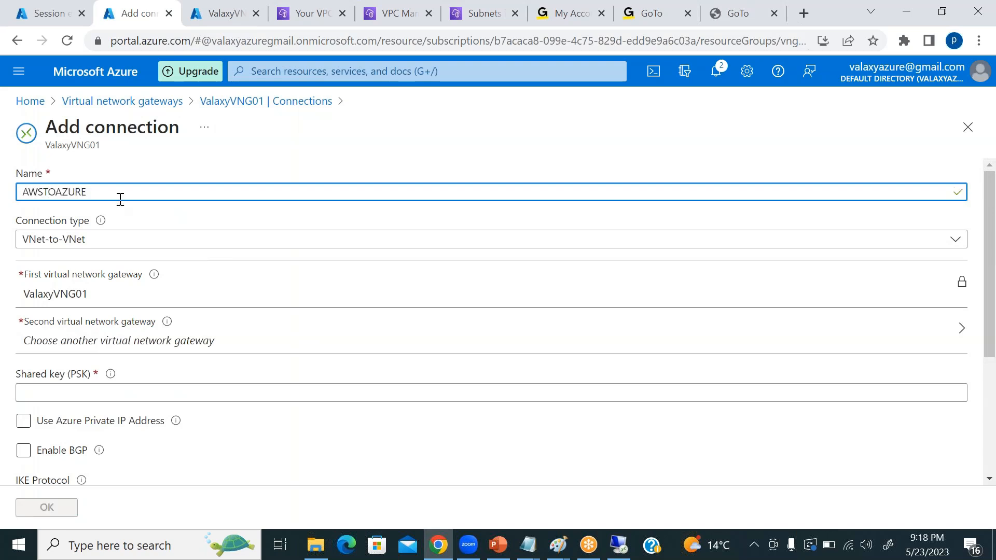
pyautogui.click(115, 239)
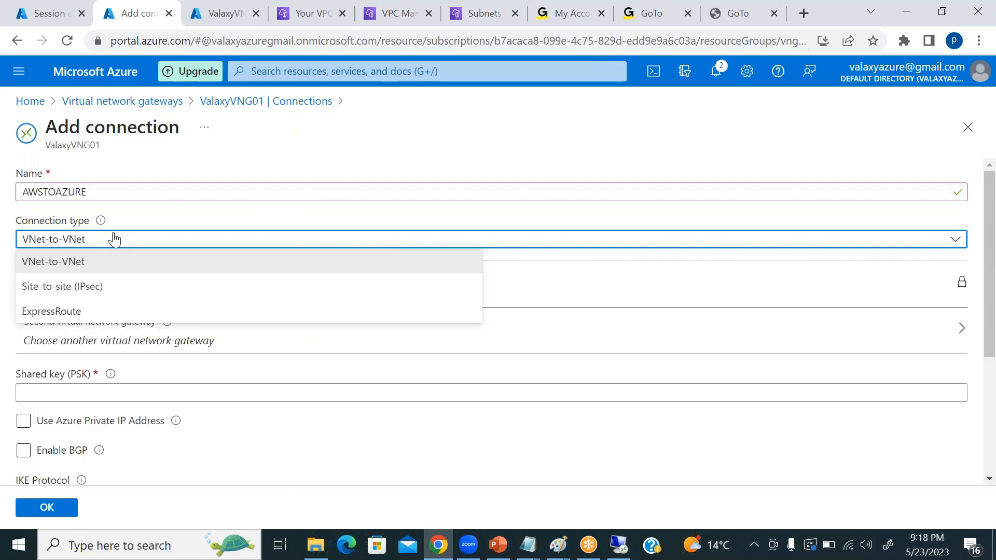
pyautogui.click(97, 288)
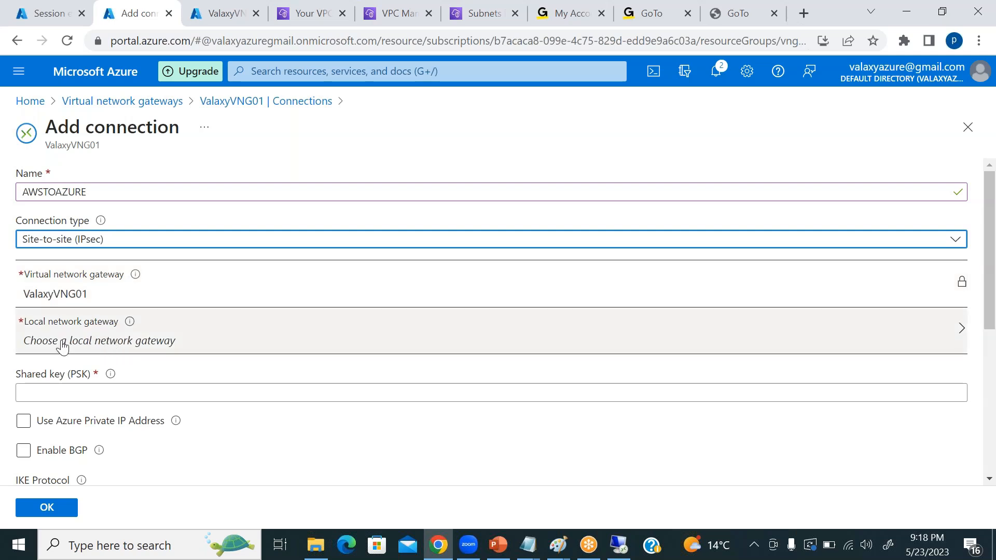
pyautogui.click(137, 342)
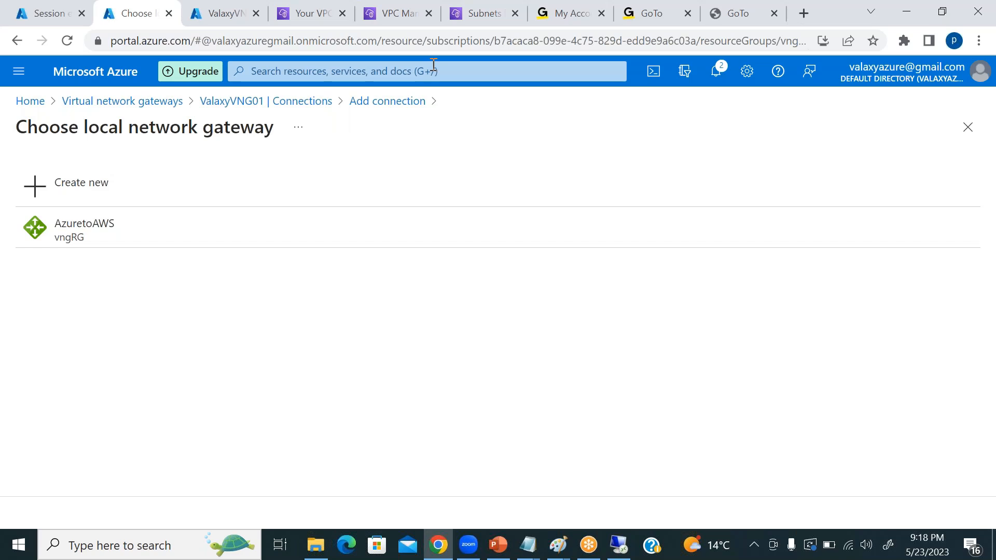
pyautogui.click(80, 234)
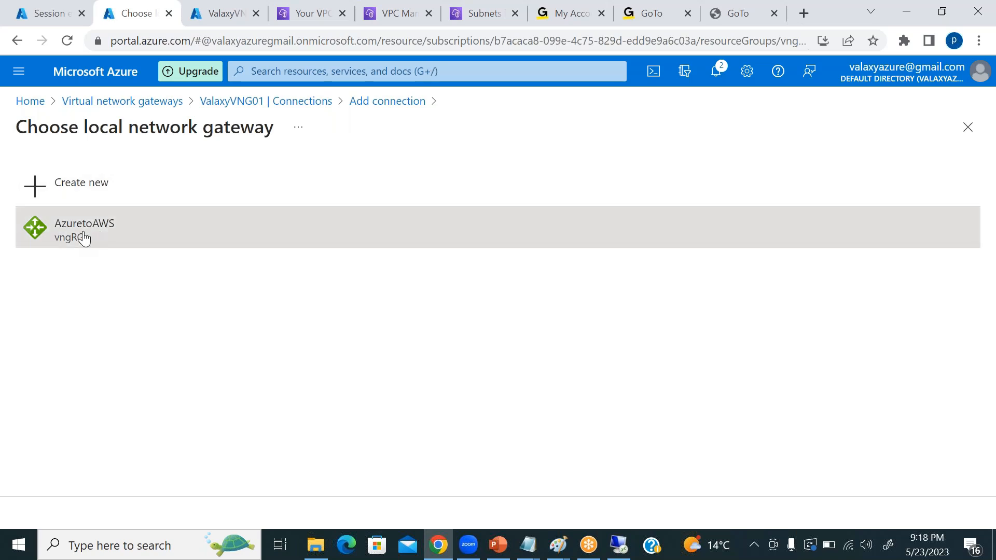
# Enter the shared key (PSK) for the AWSTOAZURE connection.
pyautogui.scroll(-3, 356, 310)
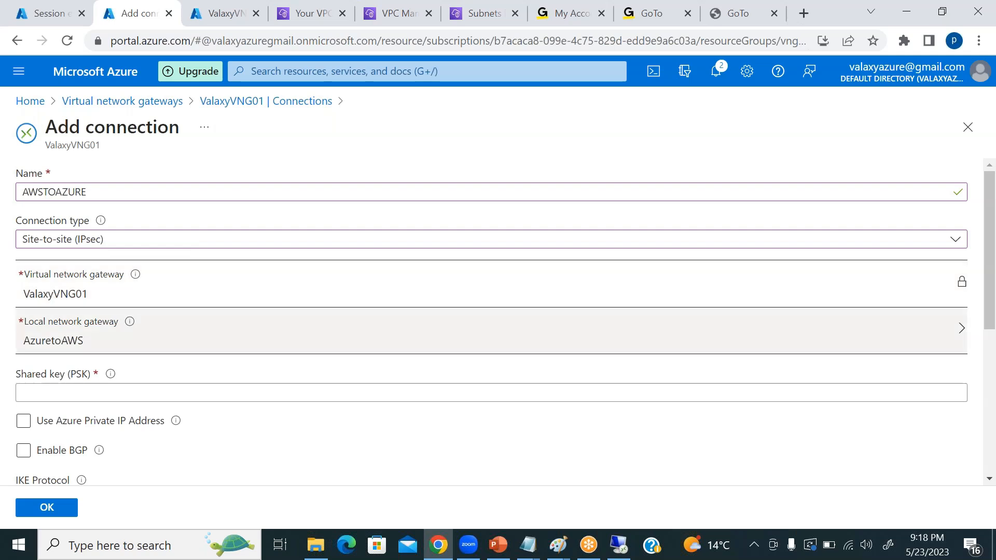
pyautogui.click(44, 236)
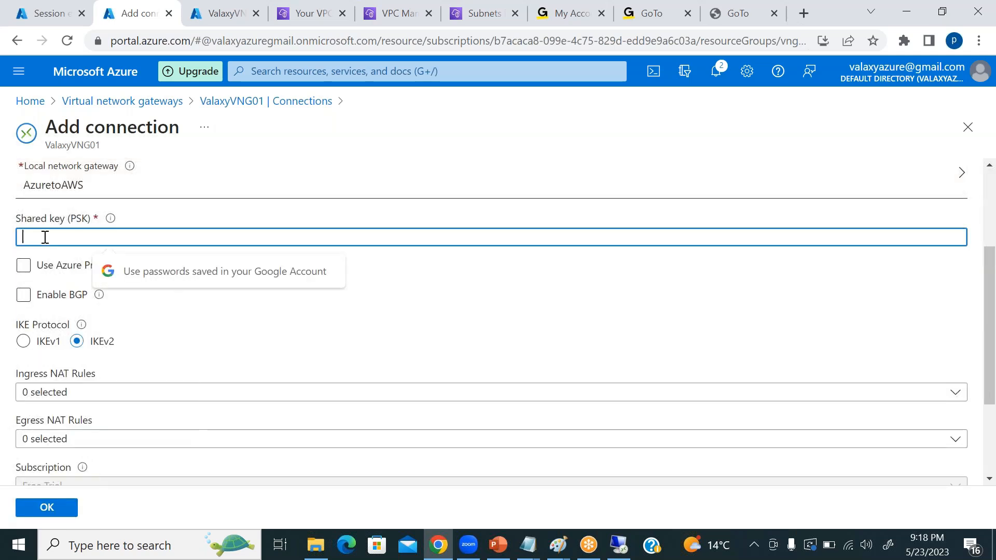
pyautogui.write('••••')
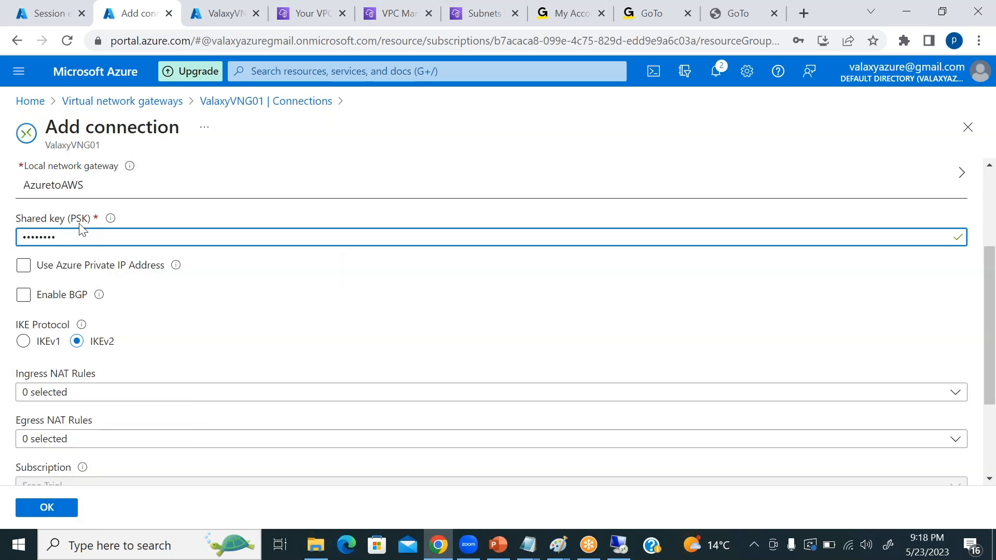
# Switch to the remote desktop session to check the AWSRouterservice interface, and return to the connection form in the browser.
pyautogui.click(619, 544)
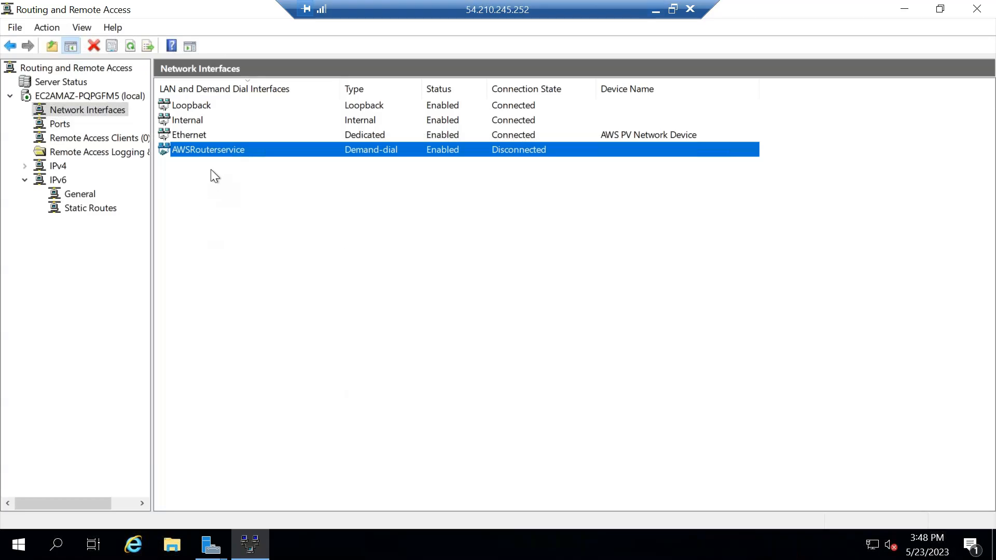
pyautogui.hotkey('alt', 'Tab')
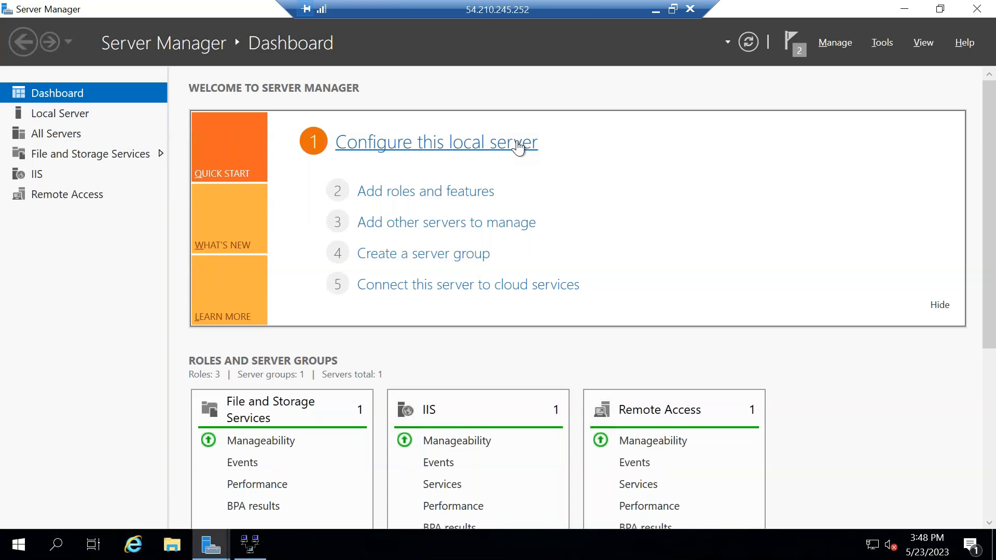
pyautogui.click(655, 9)
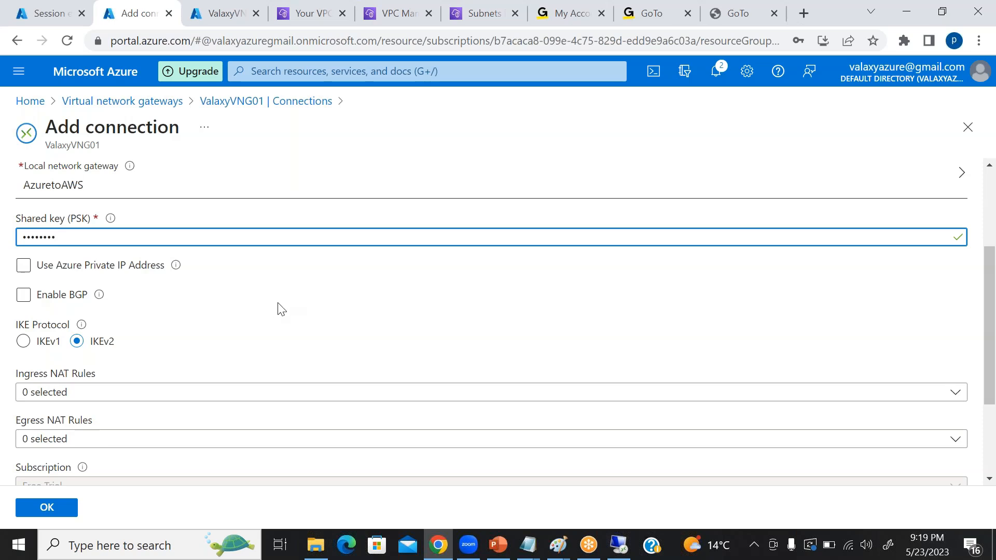
# Keep IKEv2 as the IKE protocol, create the AWSTOAZURE connection and reload the gateway's connections page.
pyautogui.scroll(-1, 387, 305)
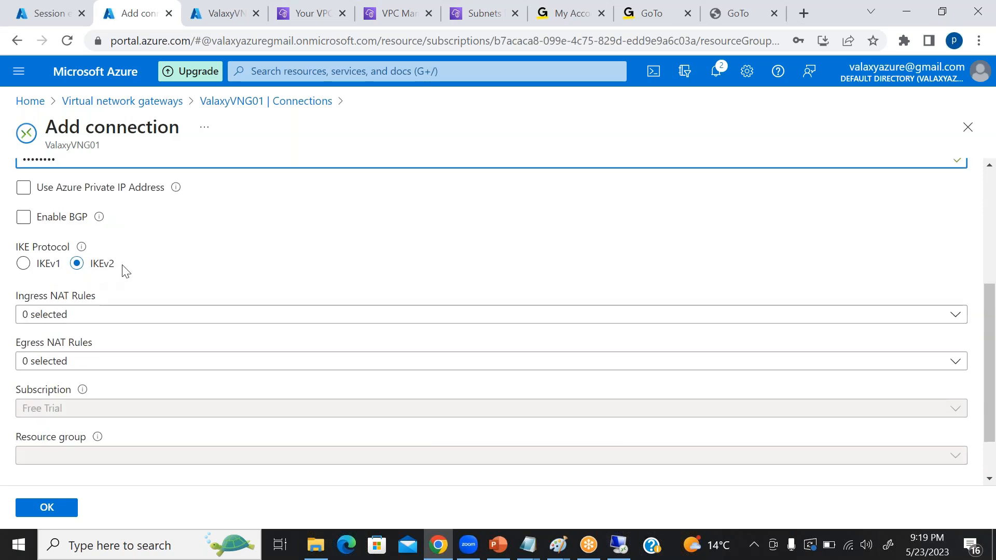
pyautogui.scroll(-1, 246, 290)
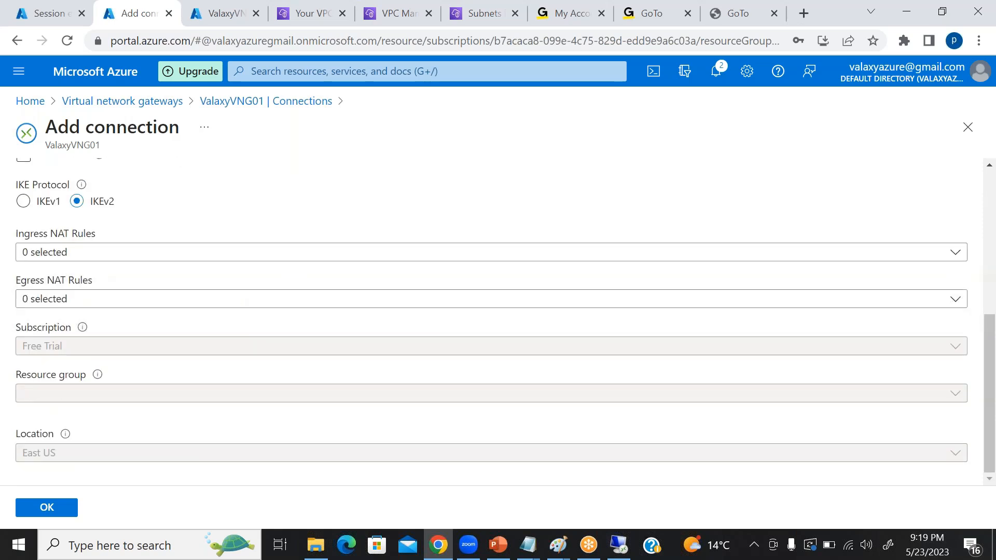
pyautogui.click(45, 507)
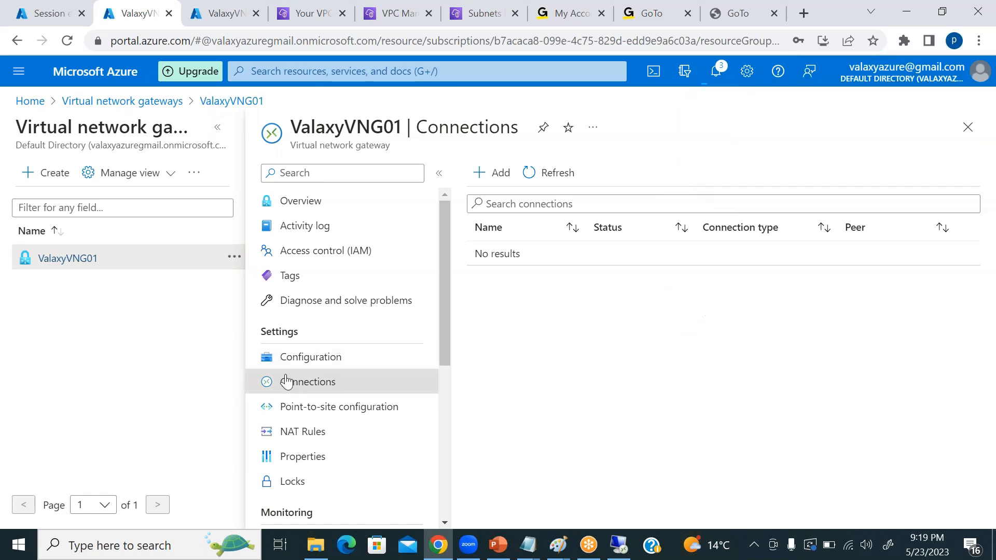
pyautogui.click(386, 49)
pyautogui.press('Return')
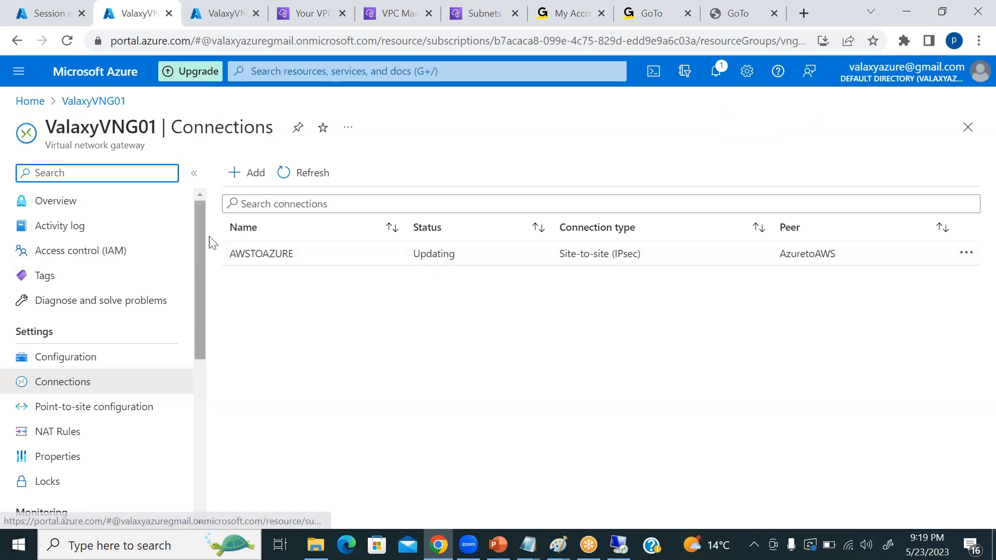
# Switch to the remote desktop session, connect the AWSRouterservice demand-dial interface in Routing and Remote Access, and minimize the session.
pyautogui.click(620, 546)
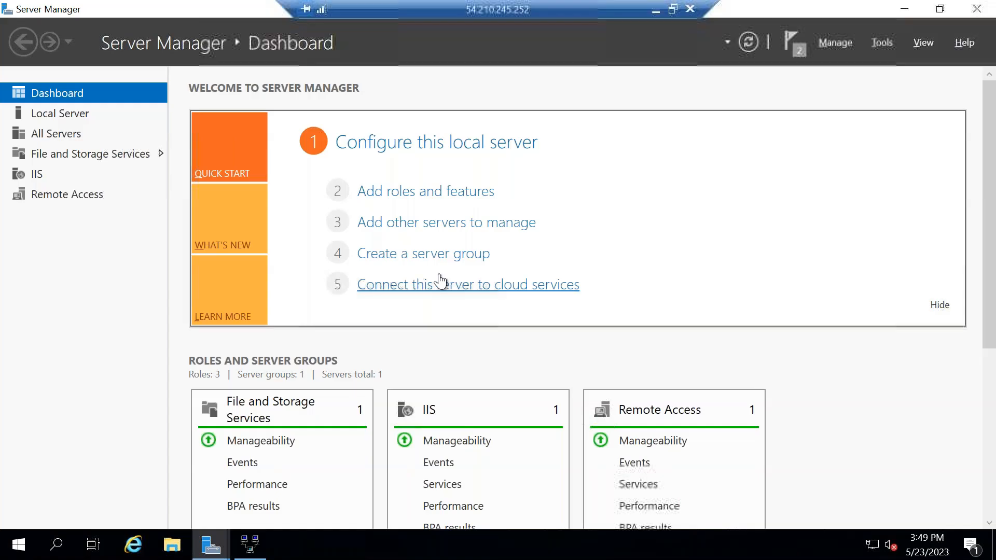
pyautogui.click(904, 9)
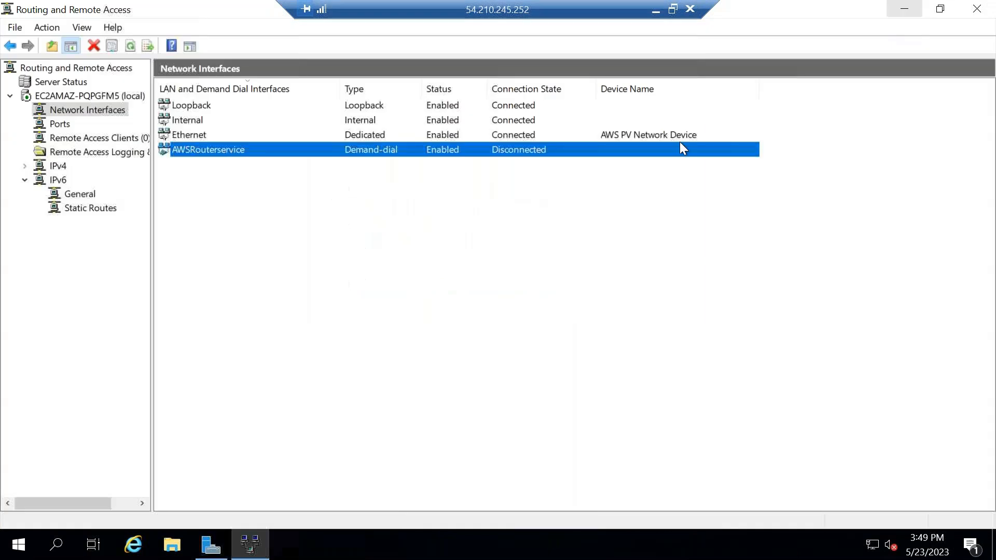
pyautogui.rightClick(228, 150)
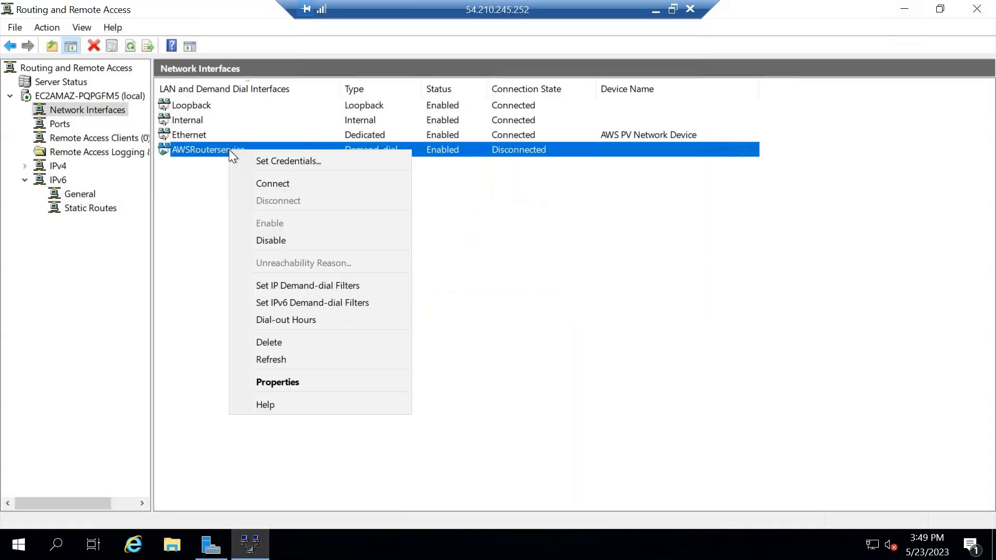
pyautogui.click(289, 188)
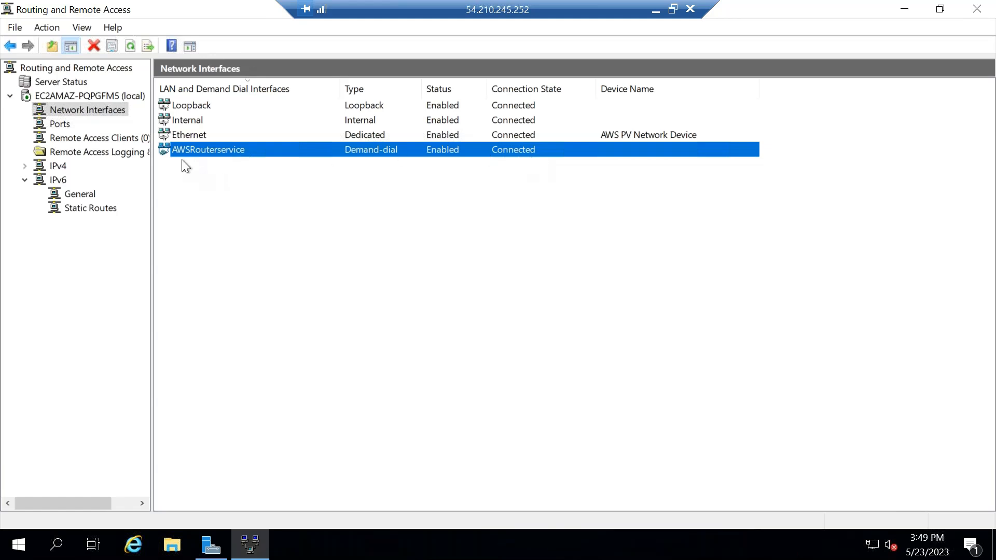
pyautogui.click(655, 15)
# Switch to the RAS and vng diagram in Paint, draw a tunnel rectangle about 814 × 29 px joining them, and add a small box beside vnet.
pyautogui.moveTo(556, 545)
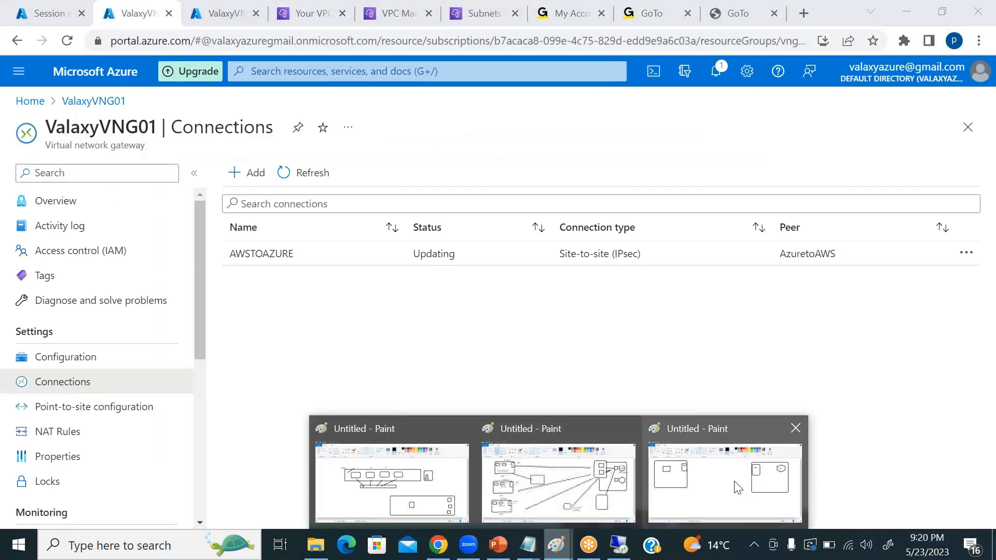
pyautogui.click(737, 487)
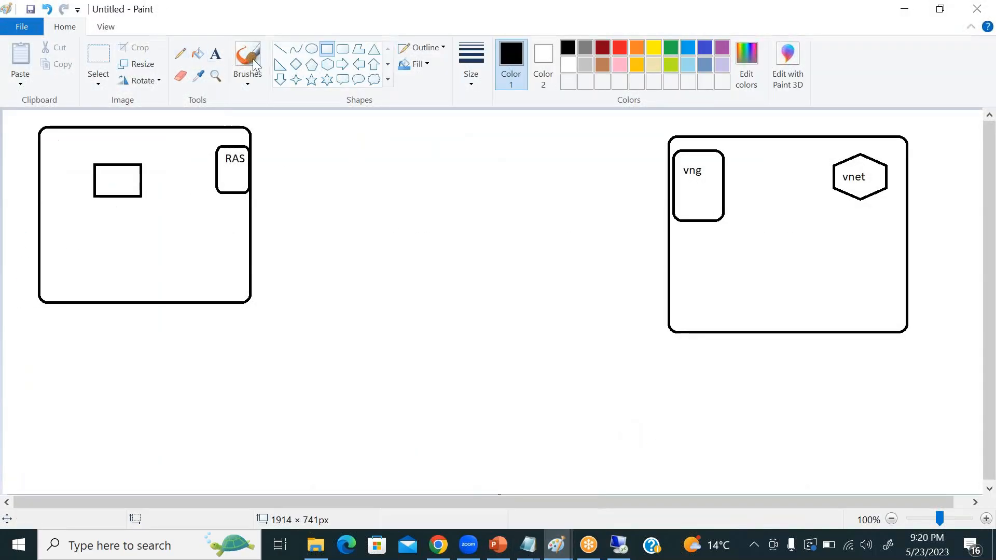
pyautogui.moveTo(252, 166)
pyautogui.mouseDown()
pyautogui.moveTo(681, 180)
pyautogui.moveTo(671, 180)
pyautogui.mouseUp()
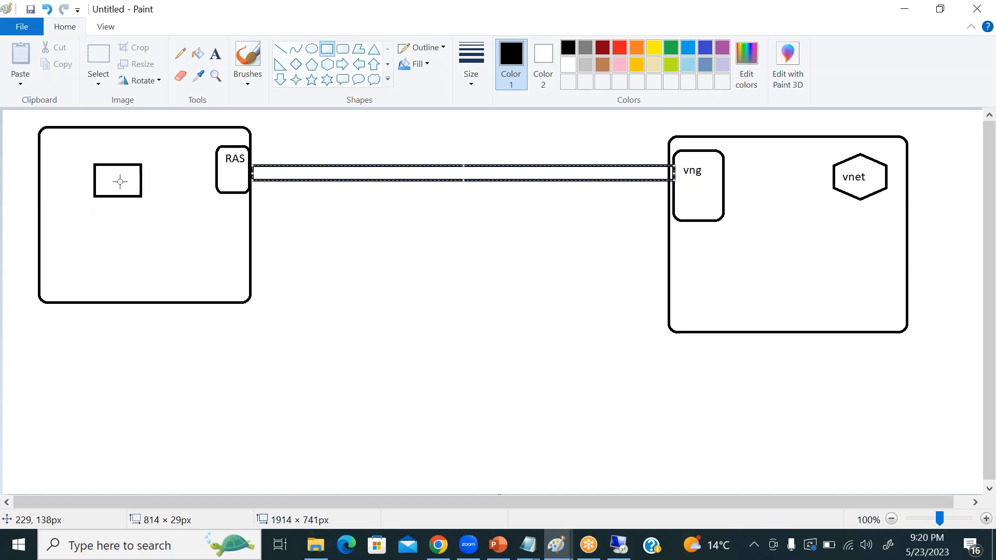
pyautogui.click(747, 159)
pyautogui.moveTo(788, 165); pyautogui.dragTo(823, 214)
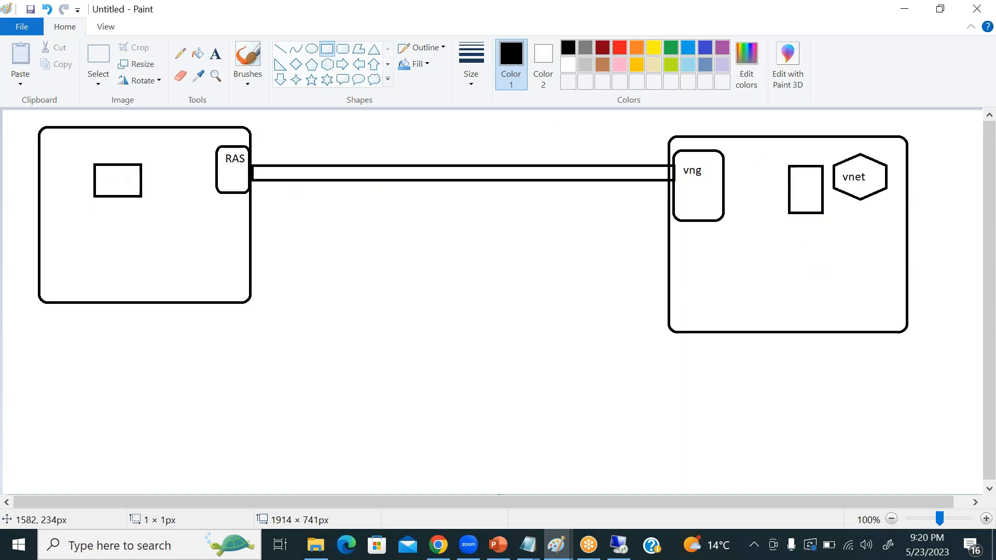
# Return to the Azure portal home, search for VIRTUAL to reach Virtual machines, and start creating a new virtual machine.
pyautogui.click(440, 544)
pyautogui.click(405, 347)
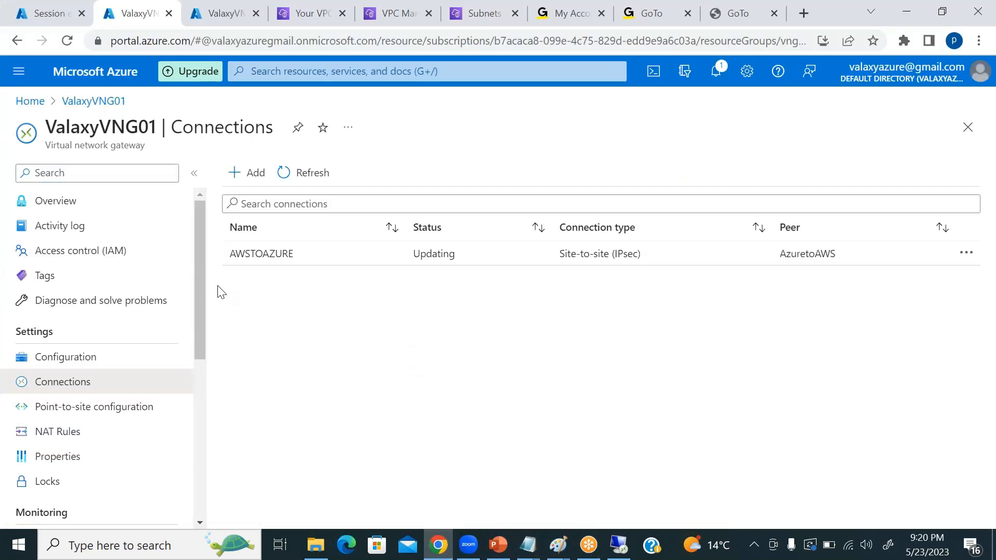
pyautogui.click(23, 101)
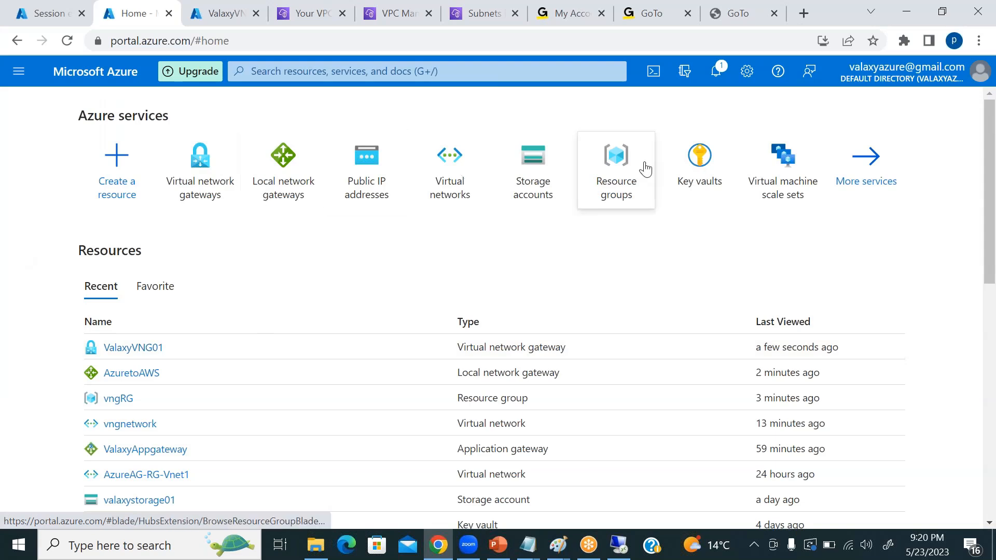
pyautogui.click(305, 73)
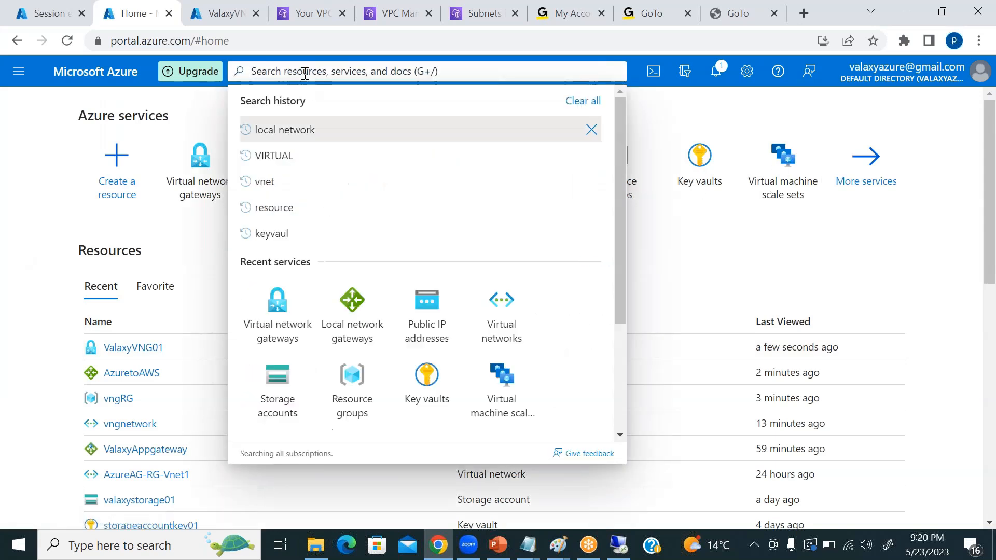
pyautogui.write('VIRTUAL')
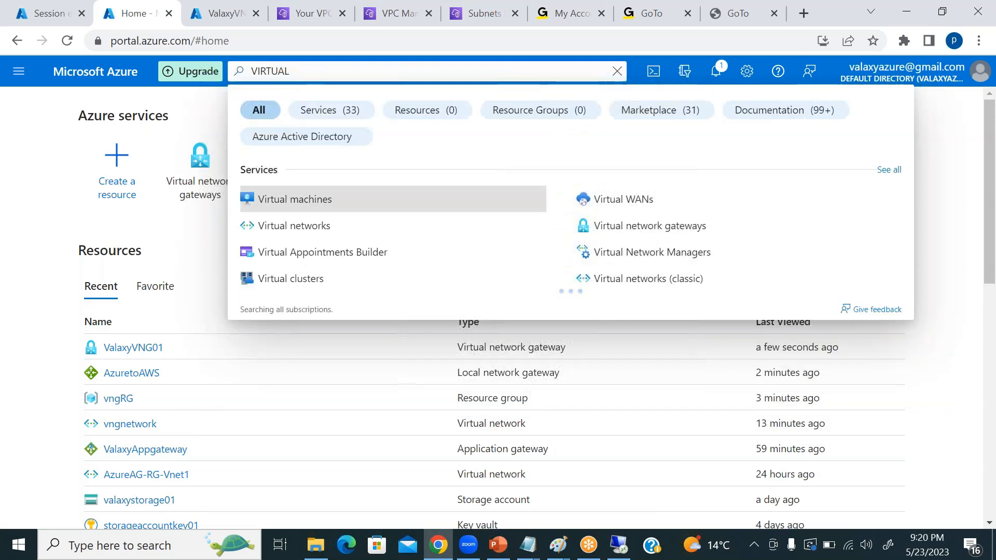
pyautogui.click(280, 206)
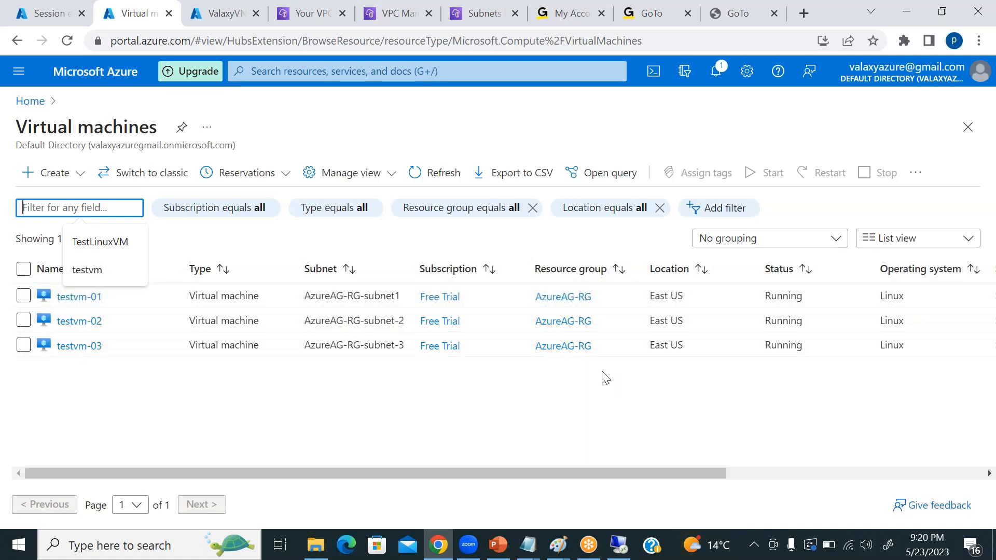
pyautogui.click(51, 172)
pyautogui.click(62, 210)
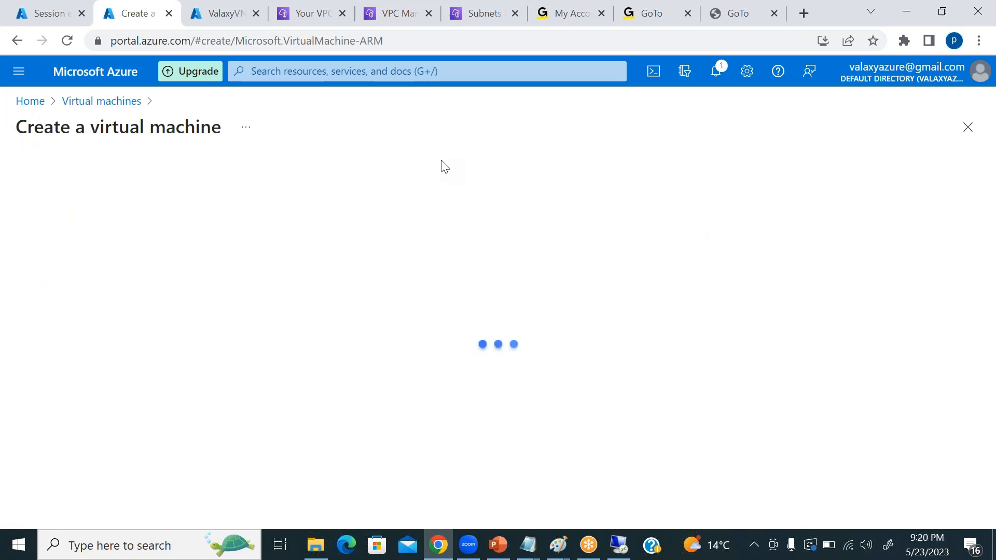
# Assign the new virtual machine to resource group vngRG and name it WINDOWSTEST.
pyautogui.scroll(-5, 516, 288)
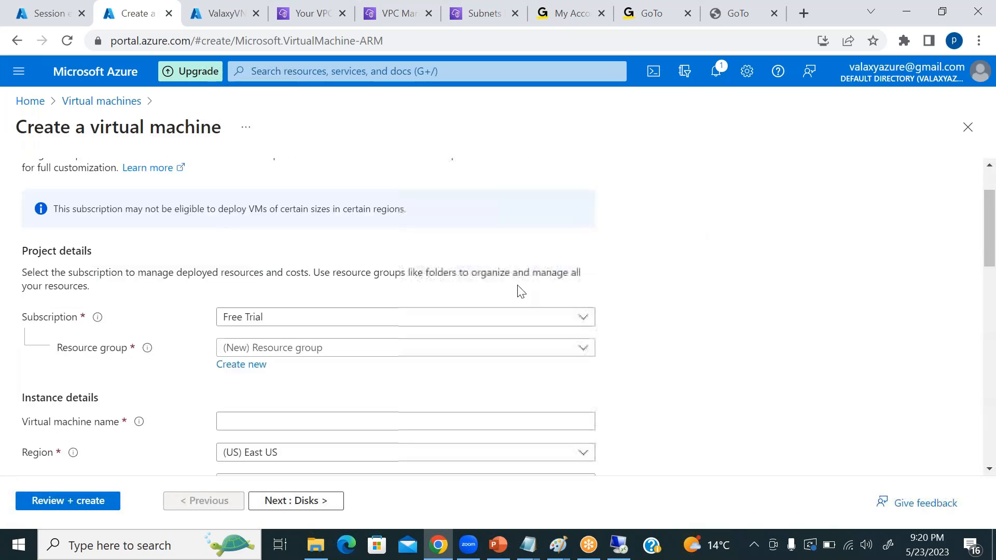
pyautogui.click(293, 195)
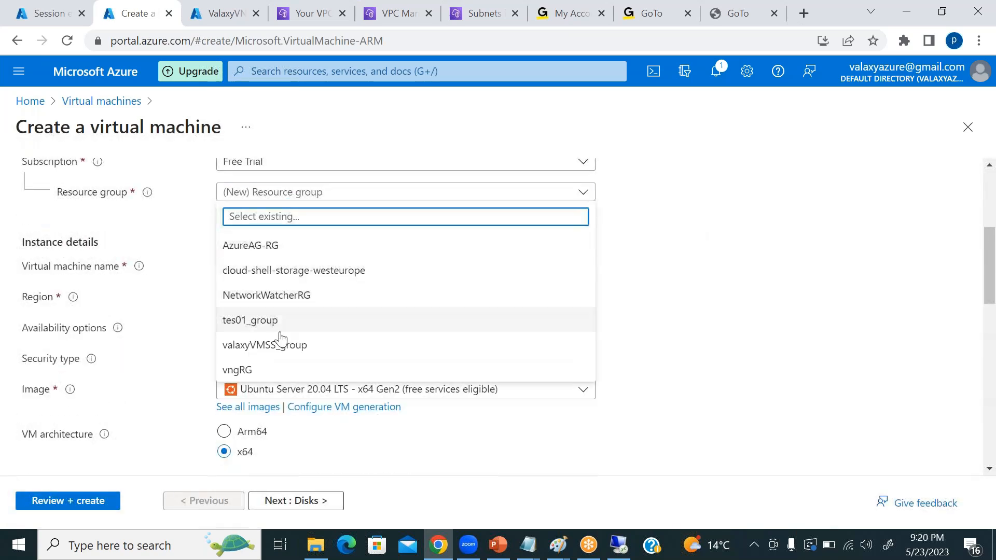
pyautogui.click(269, 369)
pyautogui.click(280, 266)
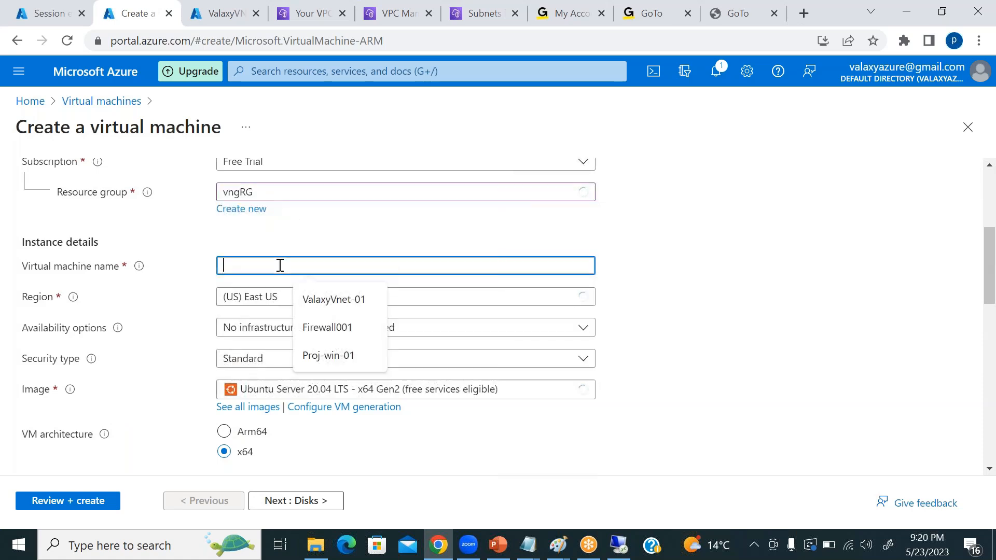
pyautogui.write('WINDOWSTEST')
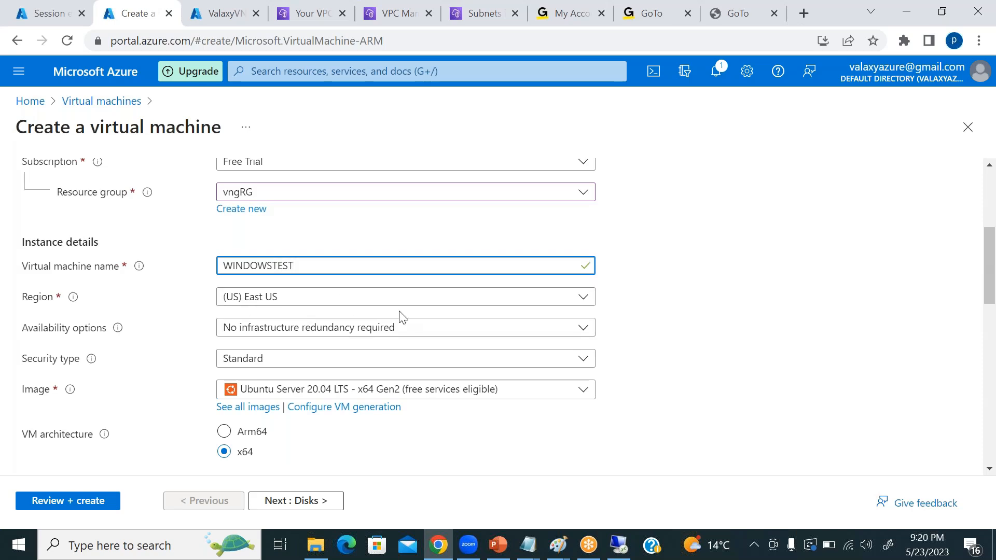
# Set the virtual machine's image to Windows Server 2016 Datacenter - x64 Gen2.
pyautogui.scroll(-3, 402, 317)
pyautogui.click(391, 235)
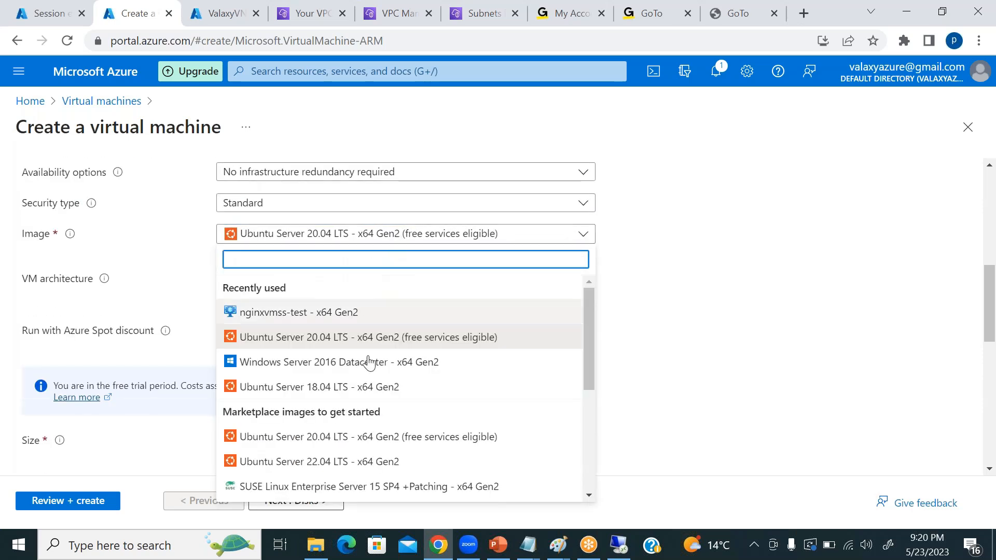
pyautogui.click(417, 362)
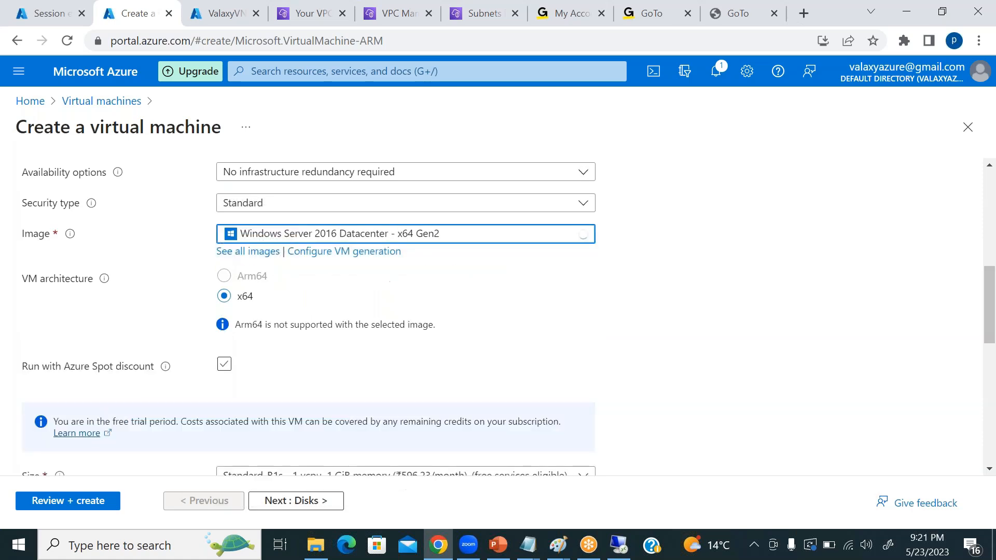
# Set the virtual machine's size to Standard_DS1_v2 with 1 vcpu and 3.5 GiB memory.
pyautogui.scroll(-5, 474, 327)
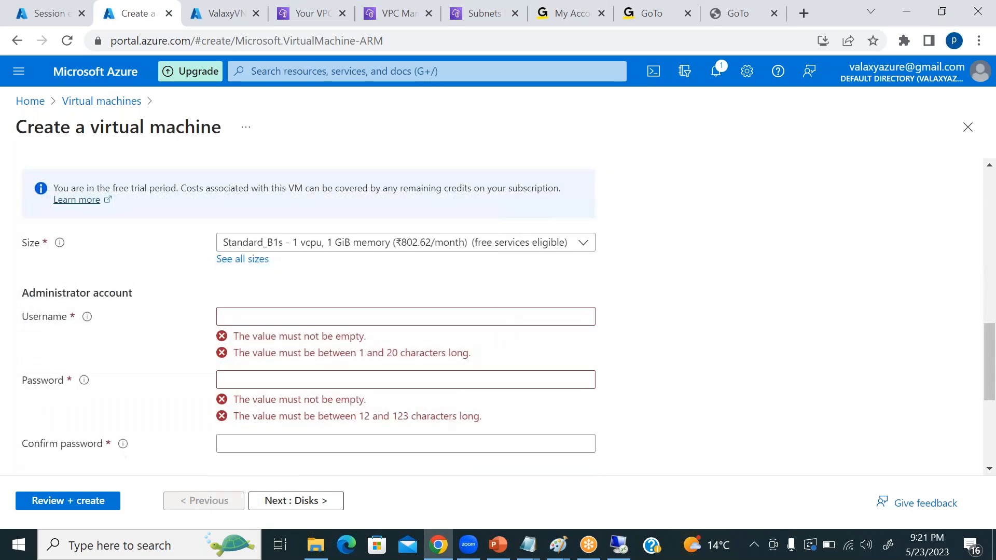
pyautogui.click(382, 244)
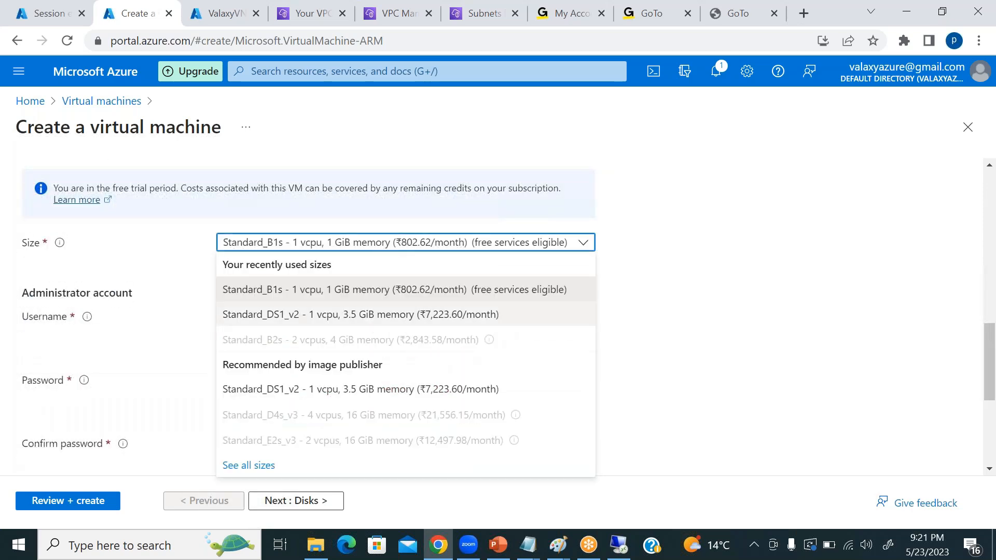
pyautogui.click(362, 314)
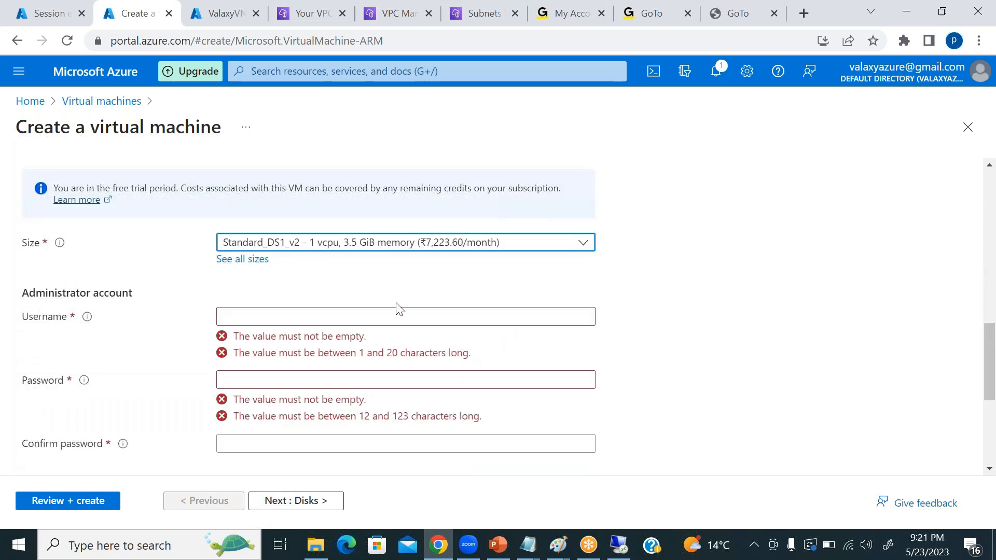
# Set the administrator username to cloudfreak, and enter and confirm the administrator account password.
pyautogui.click(341, 315)
pyautogui.write('xcloud')
pyautogui.press('BackSpace')
pyautogui.press('BackSpace')
pyautogui.press('BackSpace')
pyautogui.press('BackSpace')
pyautogui.press('BackSpace')
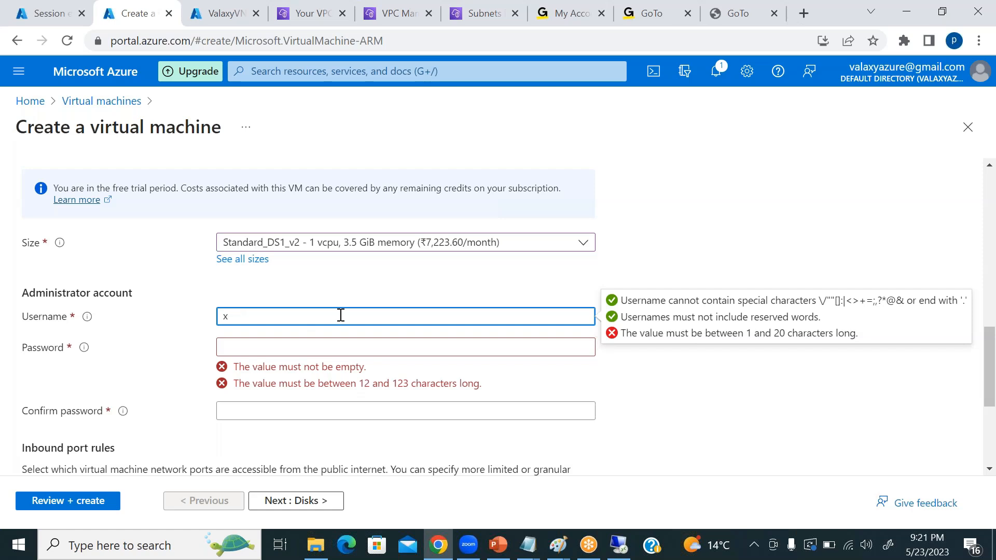
pyautogui.write('loudfreak')
pyautogui.press('Tab')
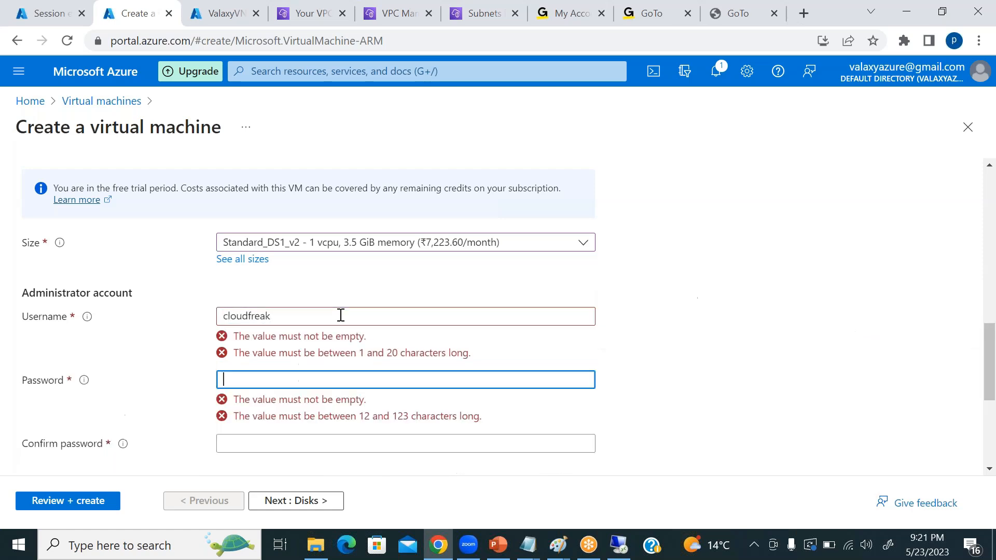
pyautogui.write('••••••••••')
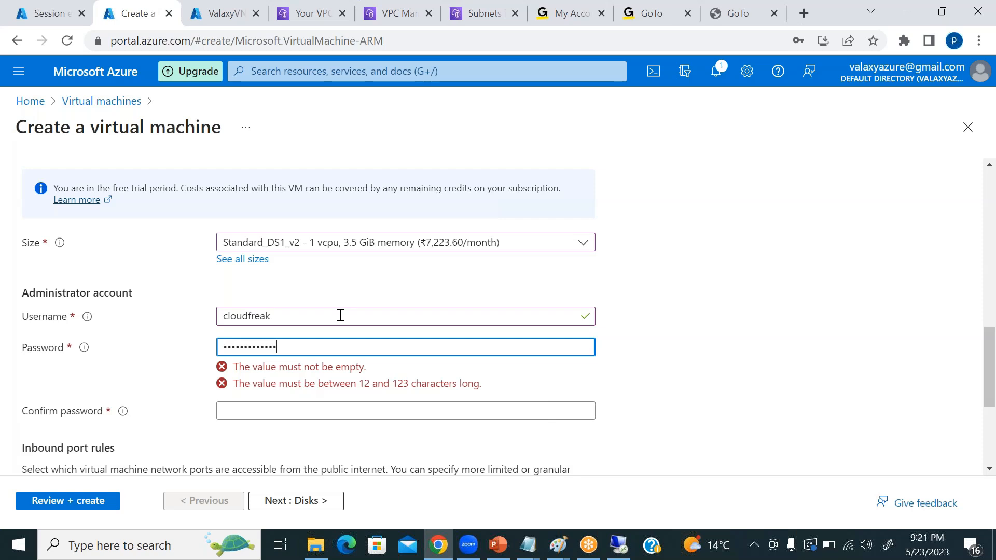
pyautogui.press('Tab')
pyautogui.write('•••')
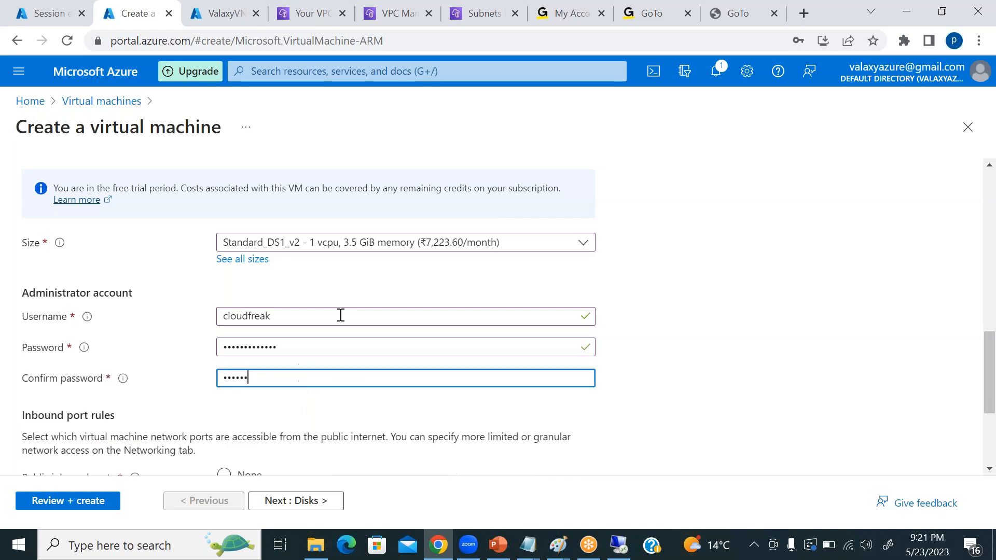
pyautogui.write('••')
pyautogui.scroll(-3, 341, 316)
pyautogui.scroll(-1, 384, 330)
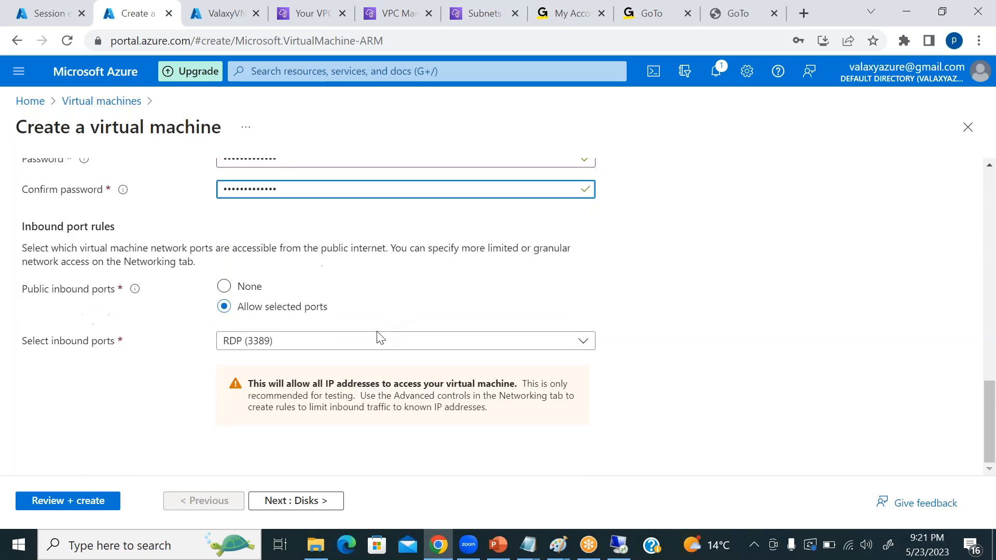
# Keep the default disk settings, place the virtual machine in vngnetwork's default subnet (10.3.0.0/24) with no public IP, and run the final validation.
pyautogui.click(310, 501)
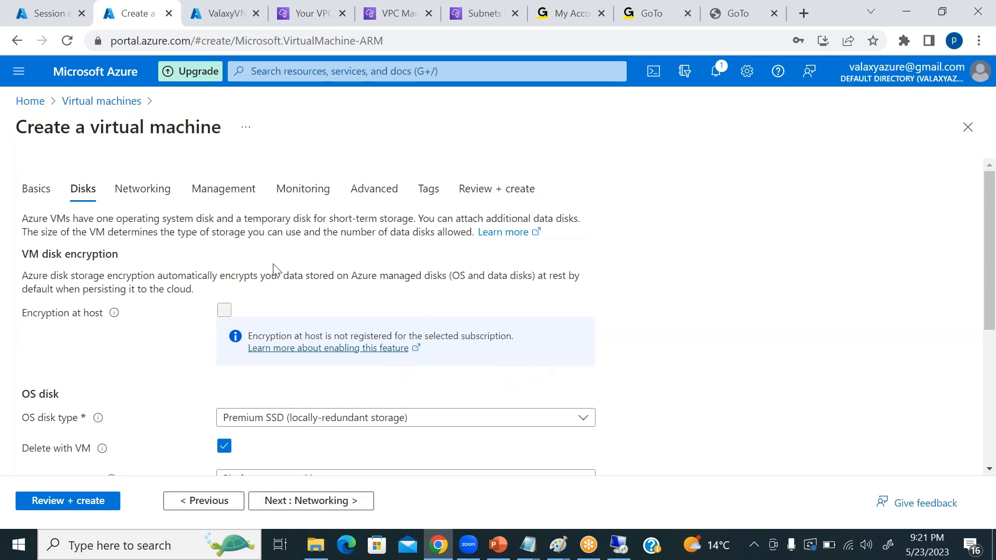
pyautogui.click(149, 190)
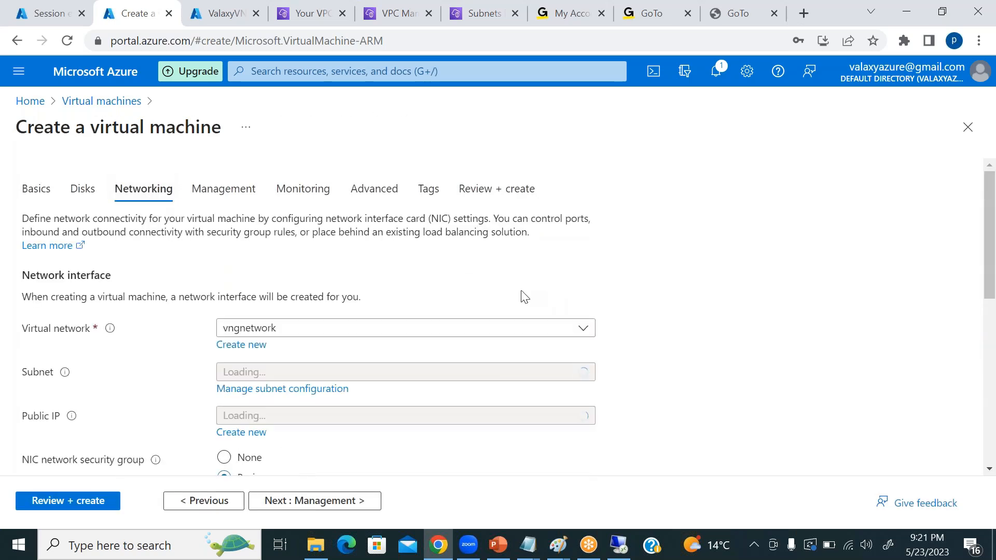
pyautogui.scroll(-2, 594, 306)
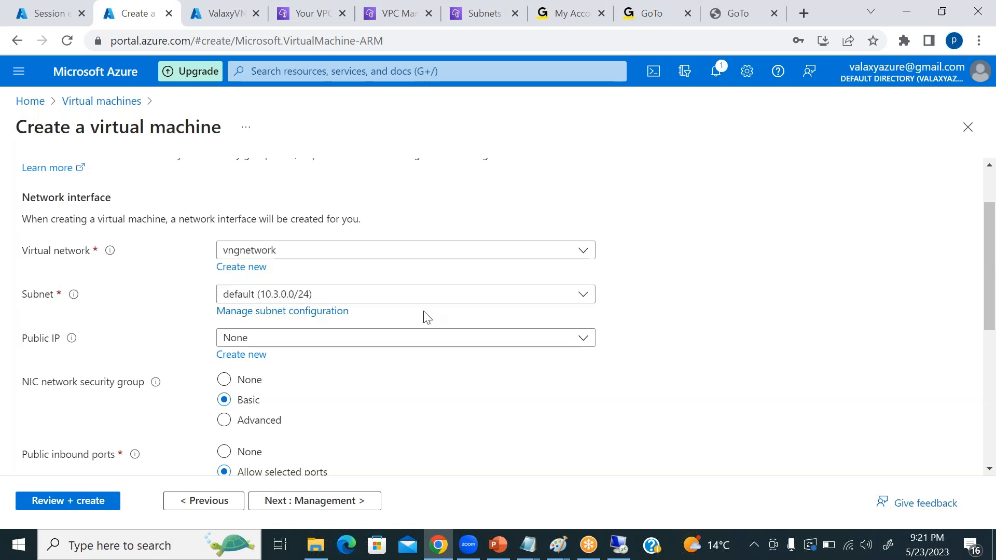
pyautogui.scroll(-1, 417, 317)
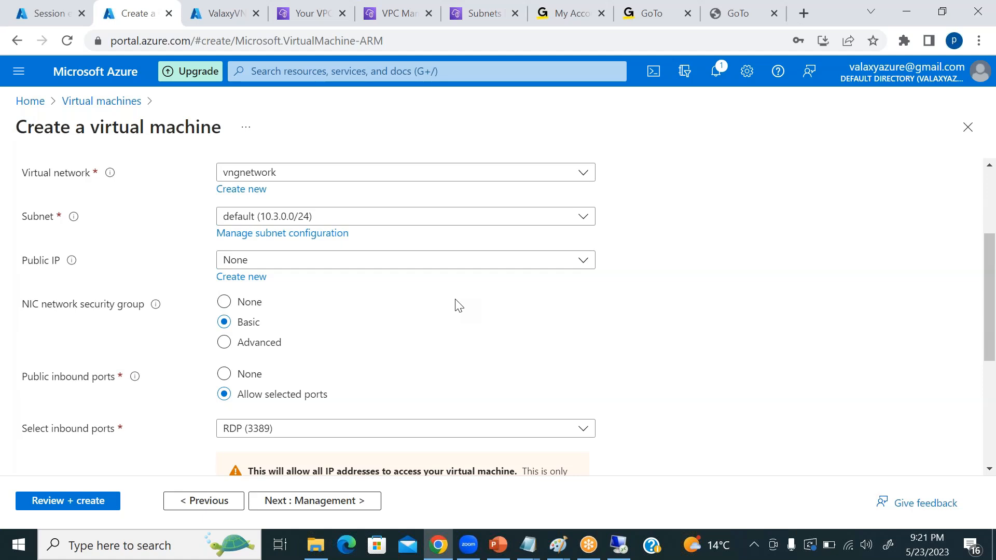
pyautogui.scroll(-1, 456, 305)
pyautogui.scroll(-2, 648, 352)
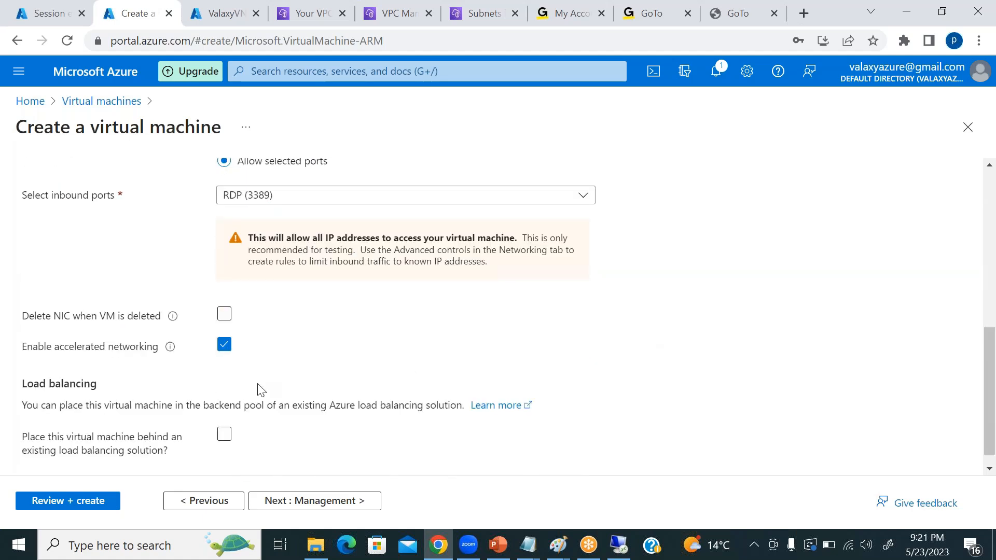
pyautogui.scroll(-1, 344, 369)
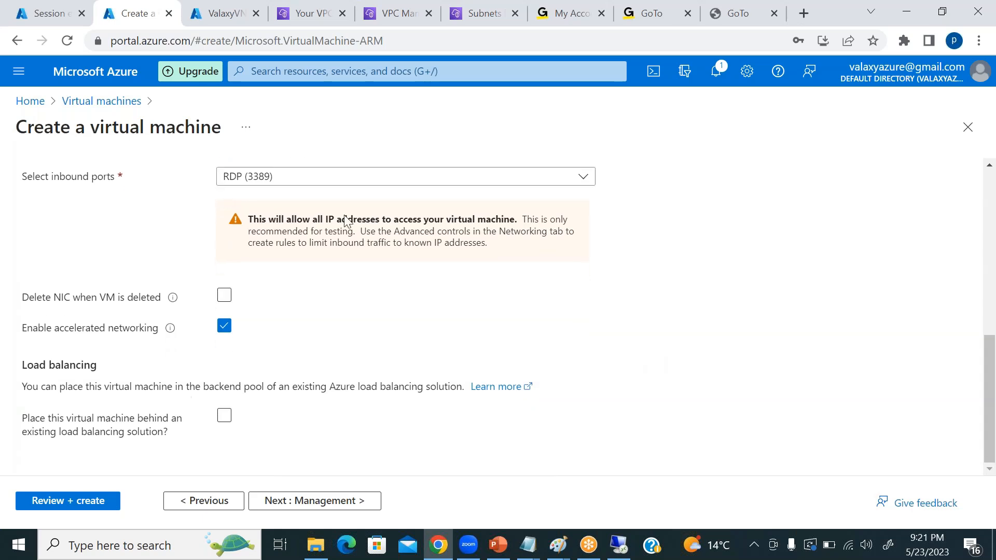
pyautogui.click(332, 496)
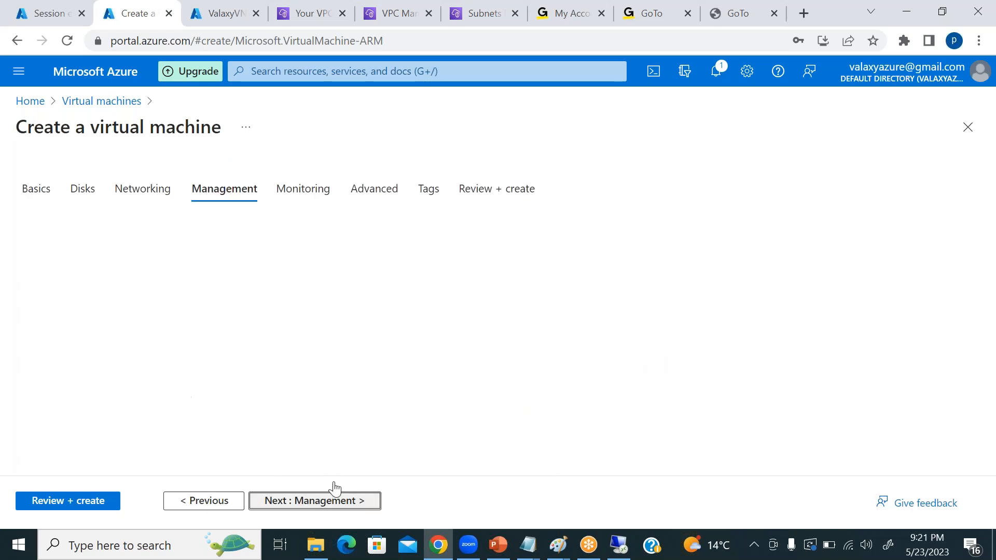
pyautogui.click(71, 501)
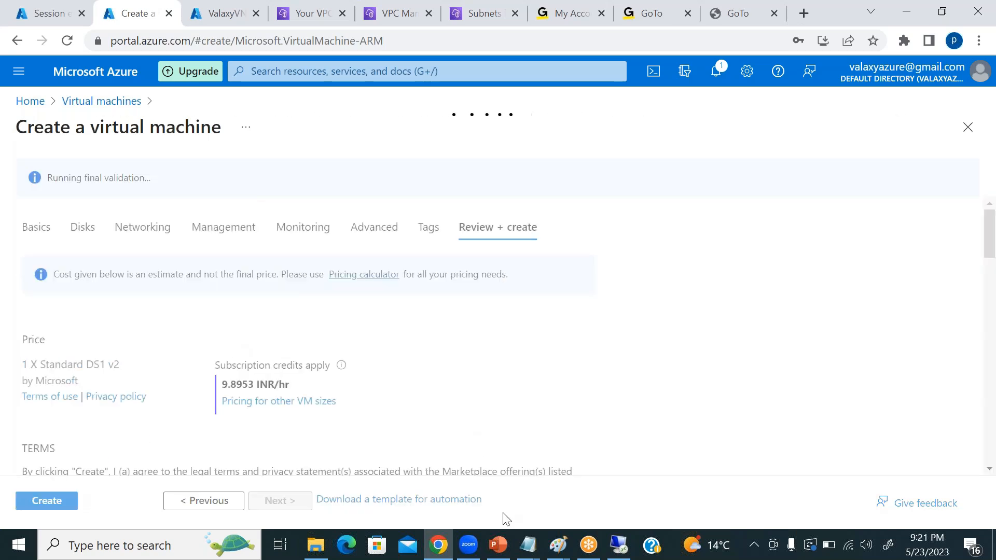
# Switch to the Paint diagram and draw two freehand pencil curves linking the small box beside RAS to the box beside vnet, marking both boxes.
pyautogui.click(558, 544)
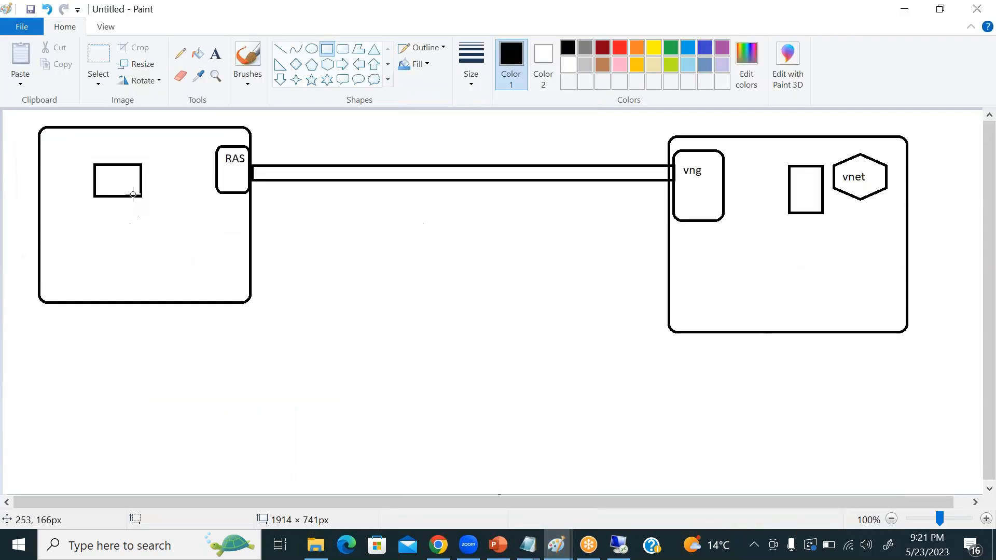
pyautogui.click(180, 53)
pyautogui.moveTo(113, 188)
pyautogui.mouseDown()
pyautogui.moveTo(623, 263)
pyautogui.moveTo(800, 210)
pyautogui.mouseUp()
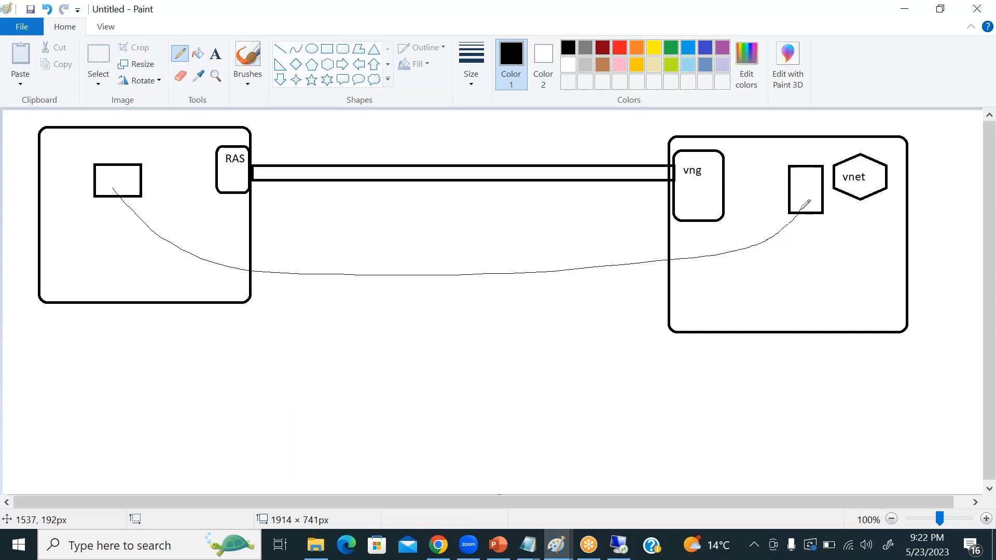
pyautogui.moveTo(117, 180)
pyautogui.mouseDown()
pyautogui.moveTo(336, 154)
pyautogui.moveTo(605, 152)
pyautogui.moveTo(821, 181)
pyautogui.mouseUp()
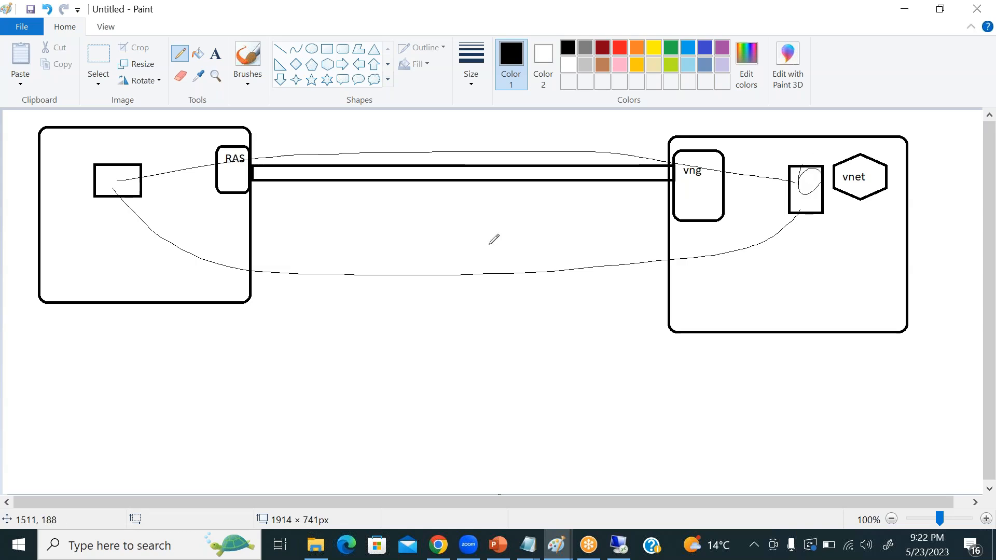
pyautogui.moveTo(124, 180)
pyautogui.mouseDown()
pyautogui.moveTo(98, 183)
pyautogui.moveTo(112, 192)
pyautogui.mouseUp()
# Return to the Azure portal and create the validated WINDOWSTEST virtual machine.
pyautogui.click(905, 13)
pyautogui.click(38, 503)
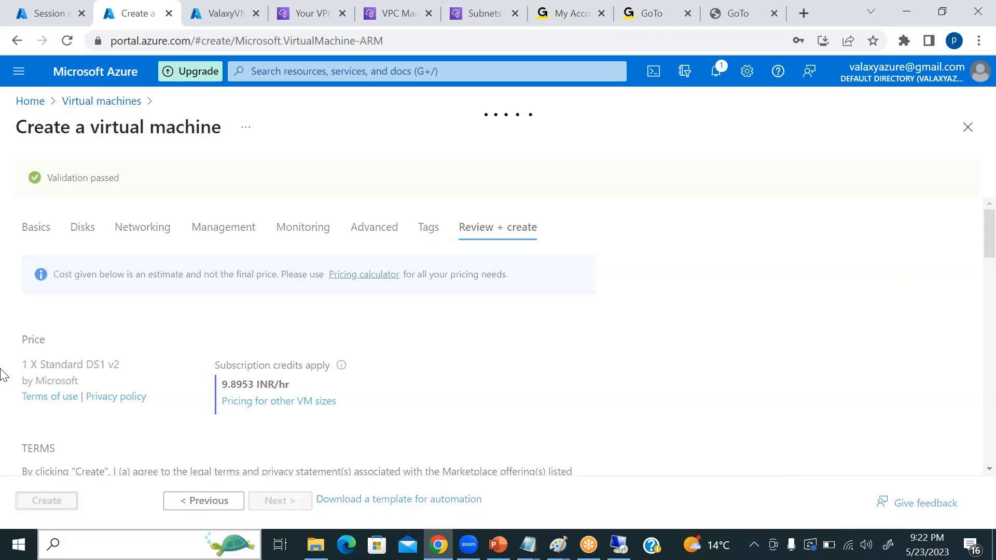
# Refresh the connections of the ValaxyVNG01 gateway, and open the AWSTOAZURE connection to check its status.
pyautogui.click(212, 15)
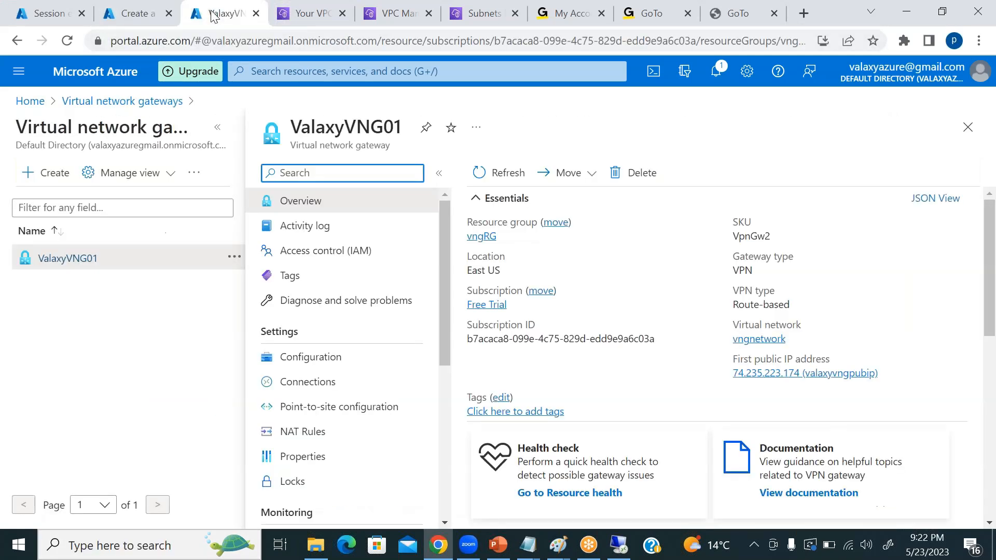
pyautogui.click(306, 384)
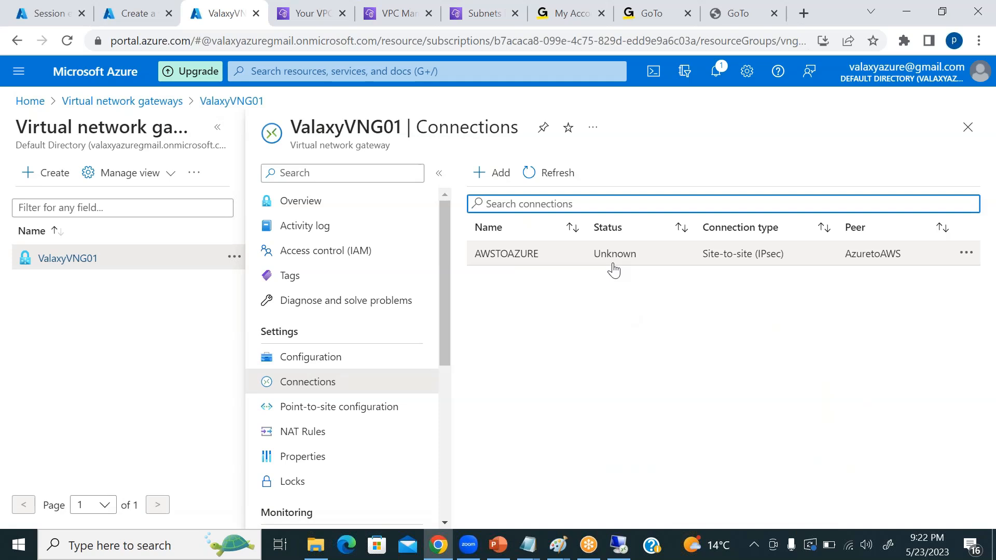
pyautogui.click(964, 14)
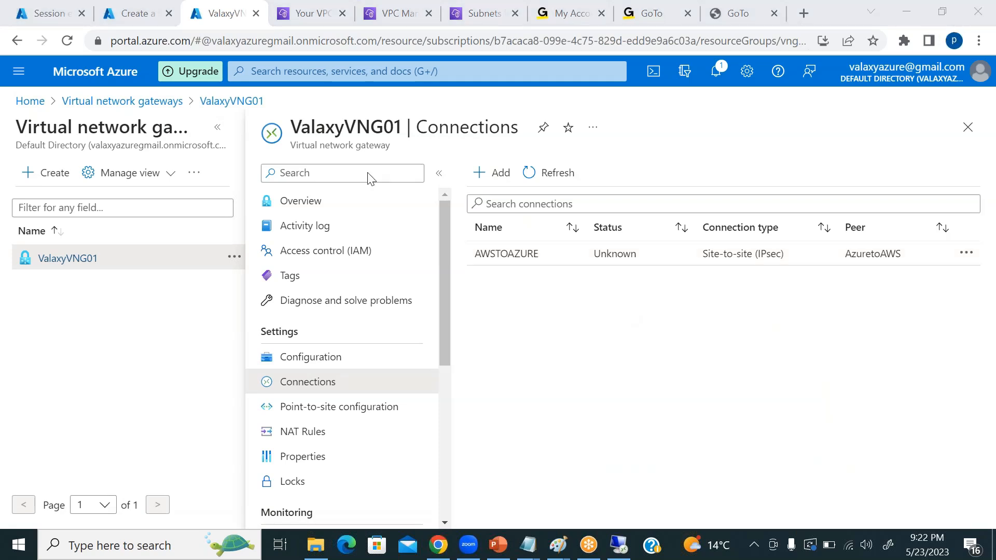
pyautogui.click(549, 173)
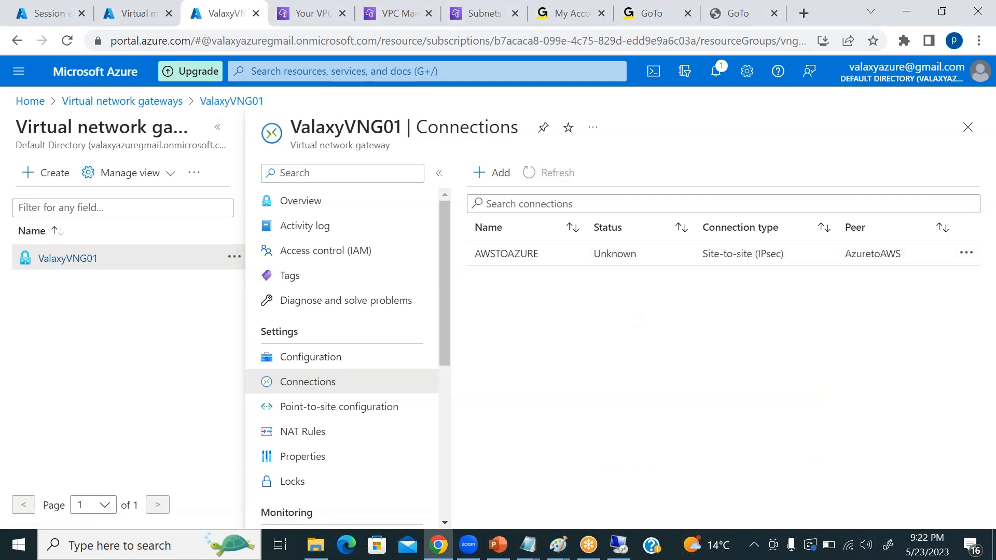
pyautogui.click(615, 259)
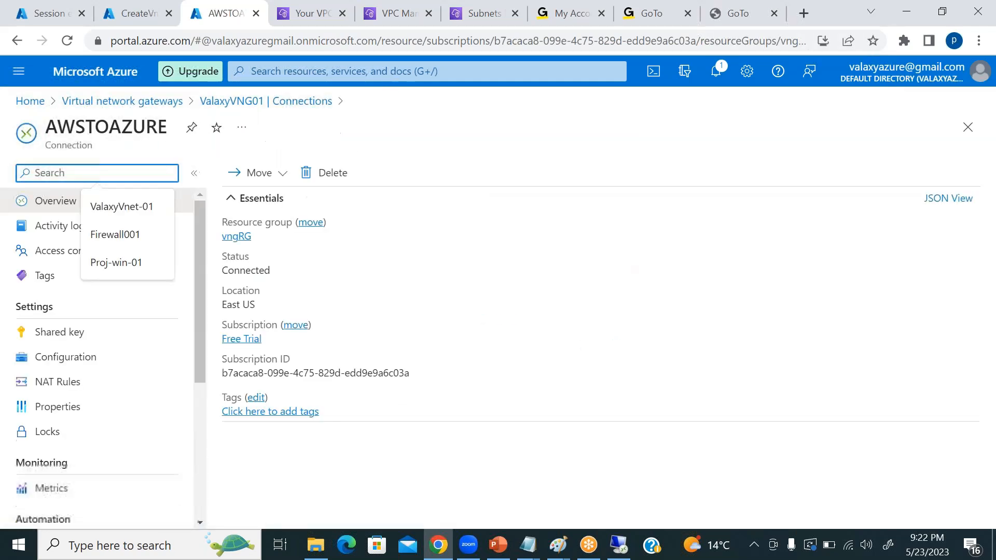
pyautogui.click(242, 270)
pyautogui.click(280, 270)
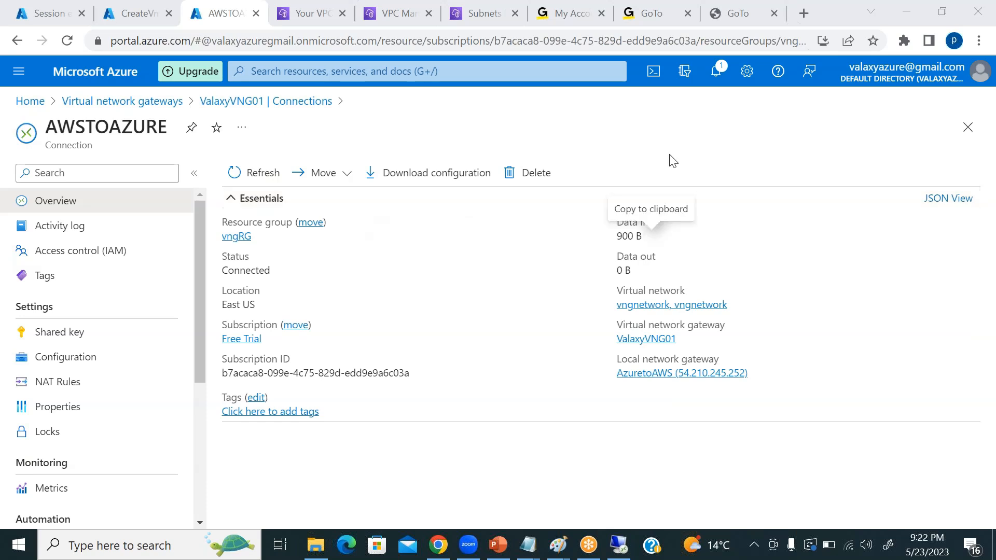
# Check the virtual machine's deployment progress, and reopen AWSTOAZURE from the gateway's connections to recheck its status.
pyautogui.click(137, 15)
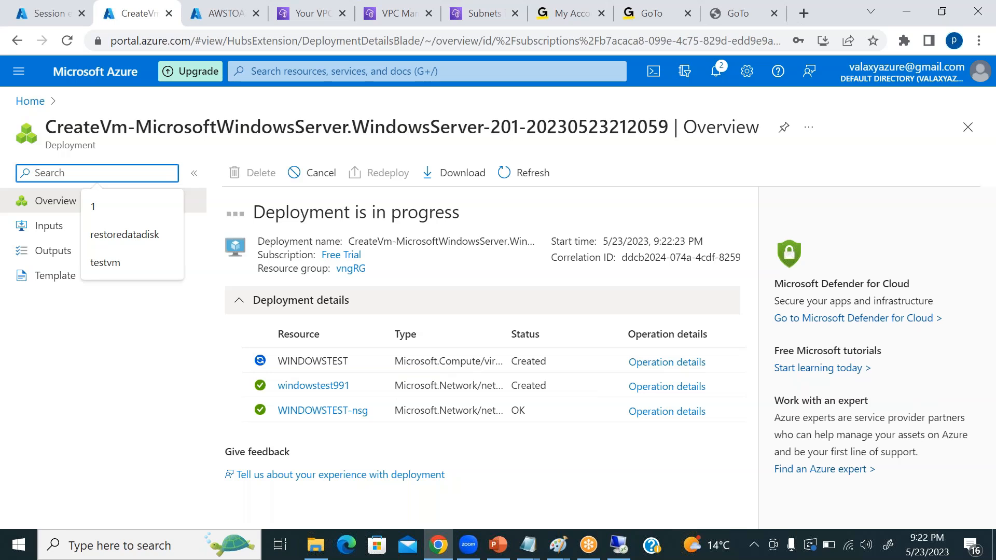
pyautogui.click(224, 13)
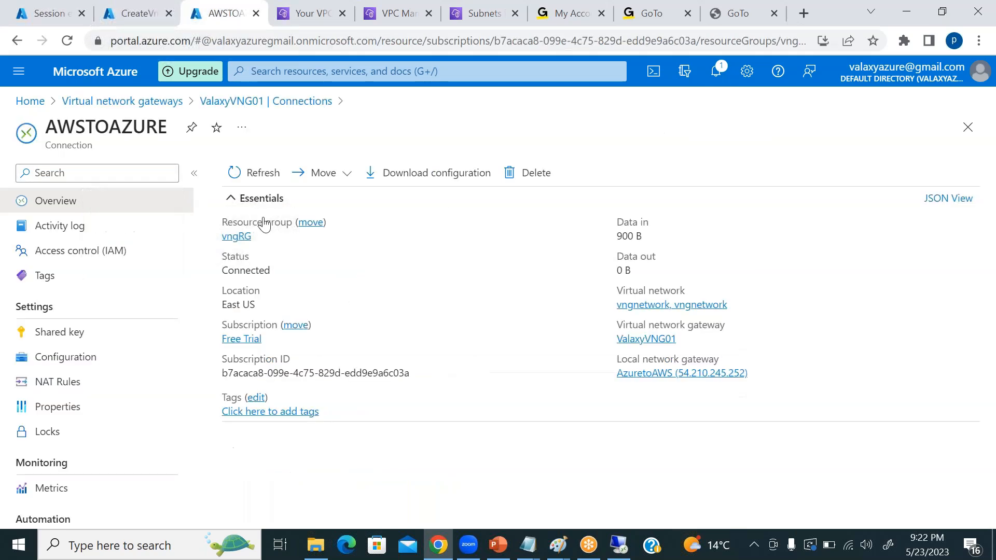
pyautogui.click(122, 101)
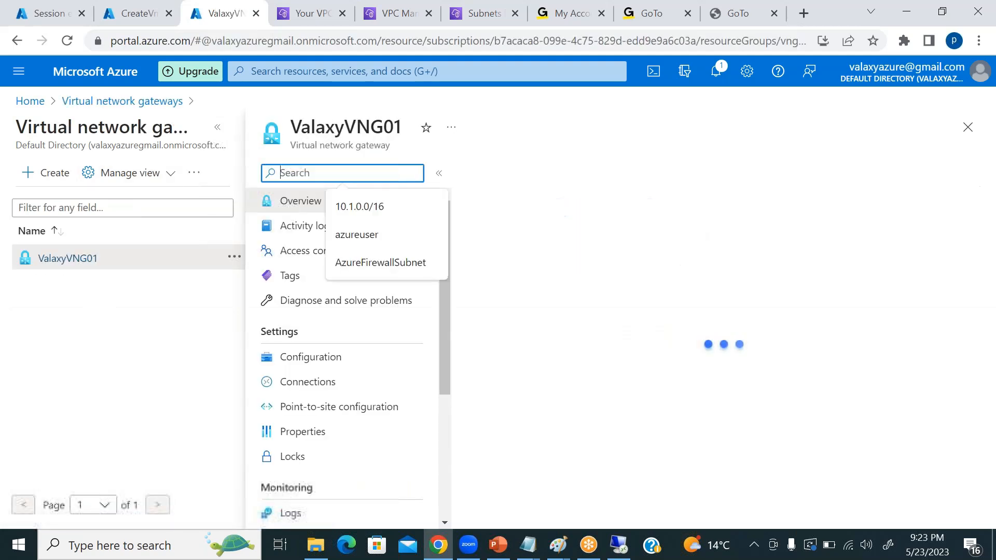
pyautogui.click(301, 384)
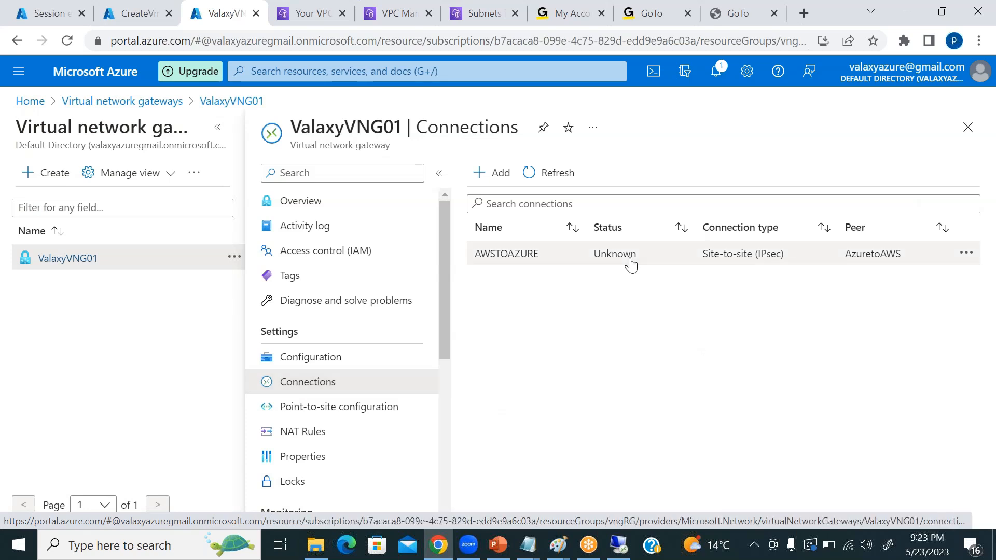
pyautogui.click(631, 262)
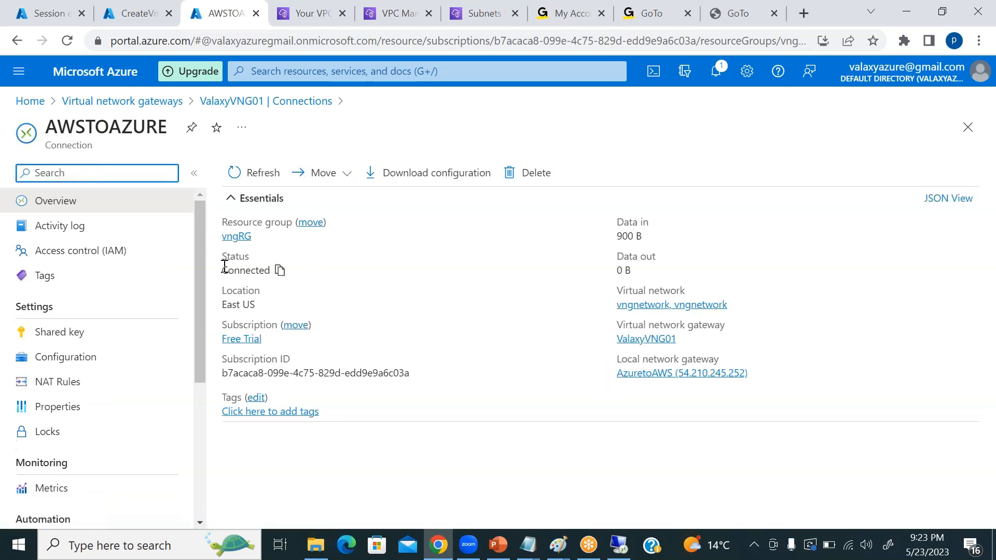
pyautogui.moveTo(224, 265); pyautogui.dragTo(270, 270)
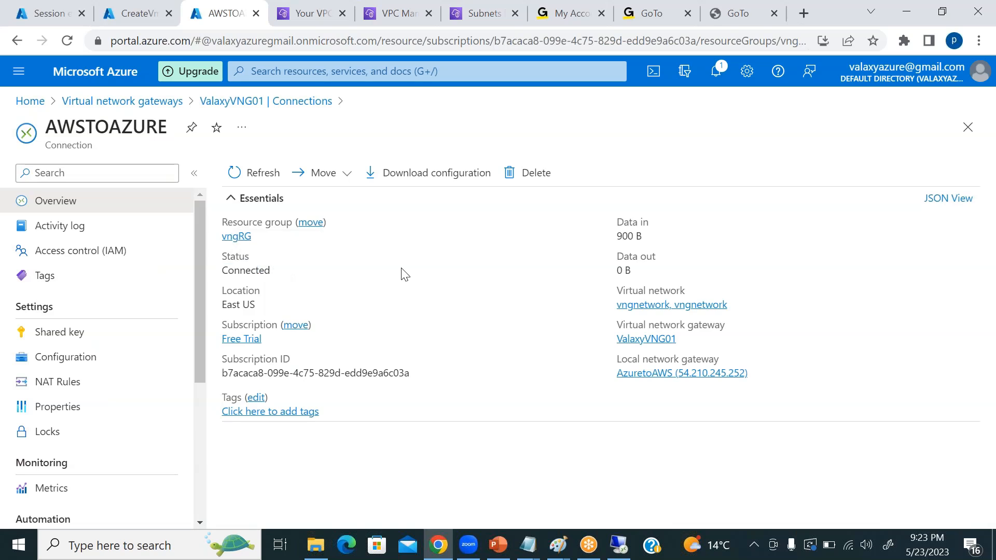
# Return to the virtual machine deployment, open the WINDOWSTEST resource, and review its overview properties.
pyautogui.click(138, 14)
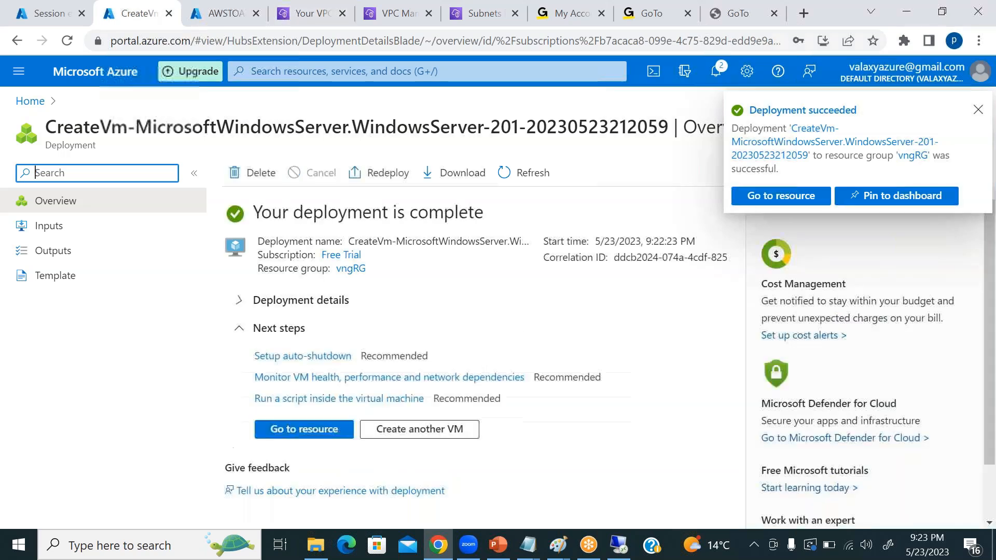
pyautogui.click(785, 195)
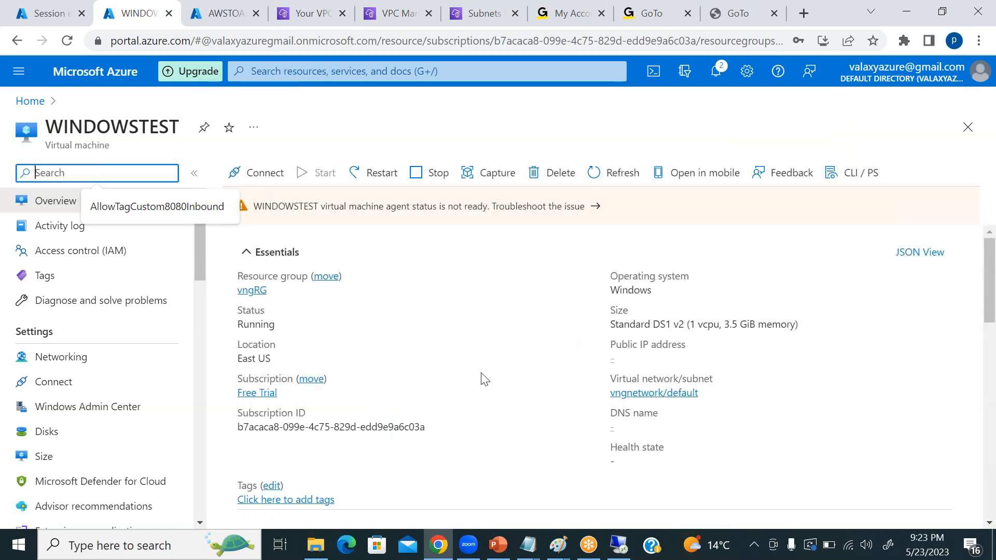
pyautogui.scroll(-15, 484, 379)
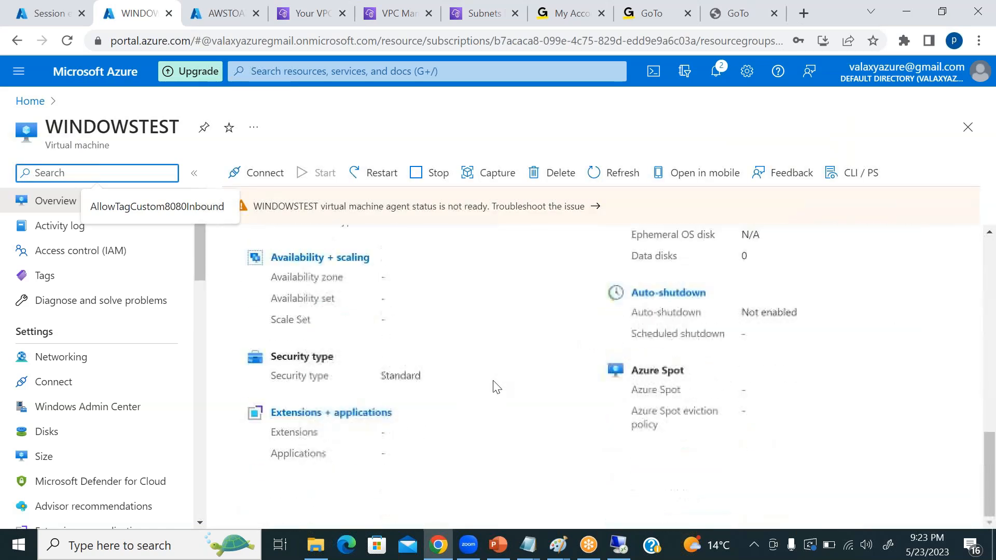
# Refresh the WINDOWSTEST virtual machine overview and review its essentials and properties.
pyautogui.scroll(8, 442, 399)
pyautogui.scroll(5, 442, 400)
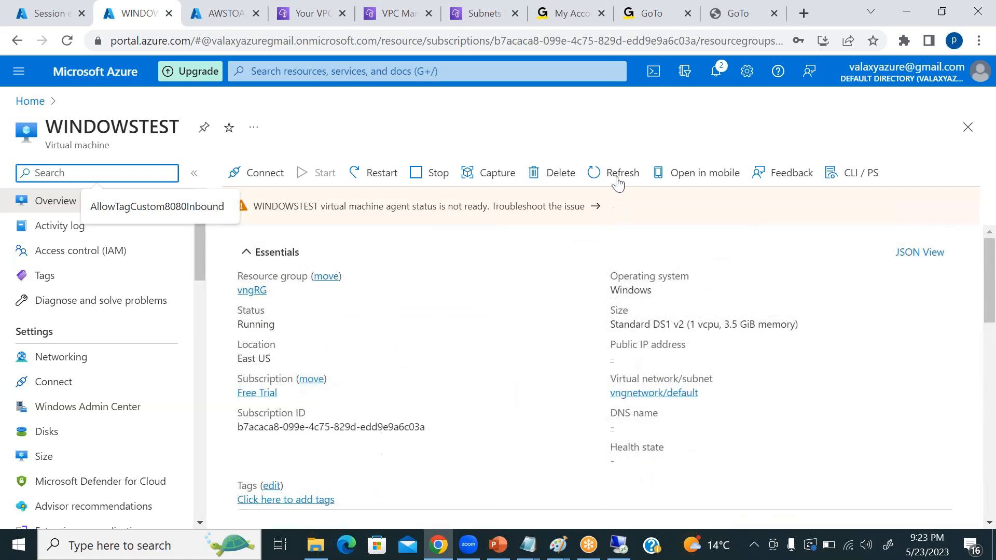
pyautogui.click(618, 180)
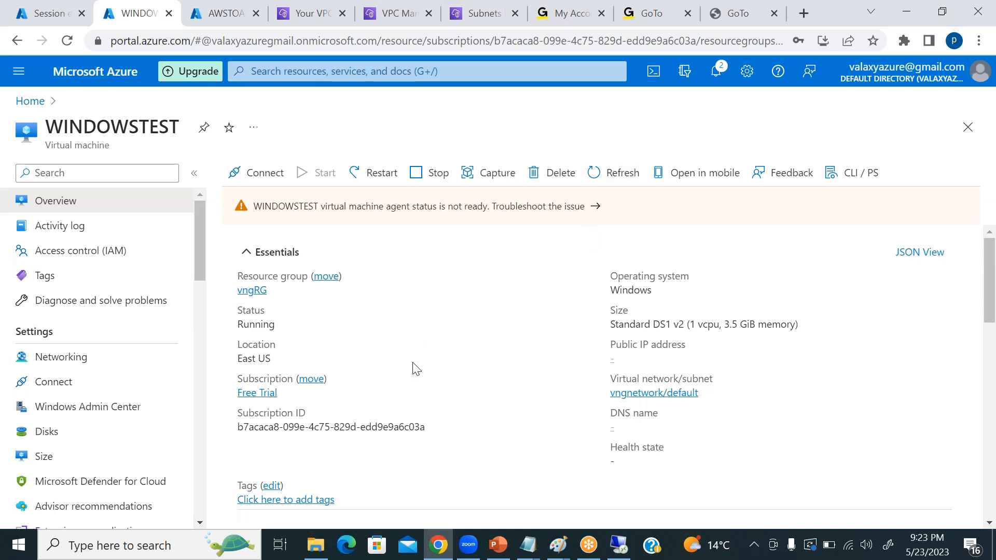
pyautogui.scroll(-15, 455, 362)
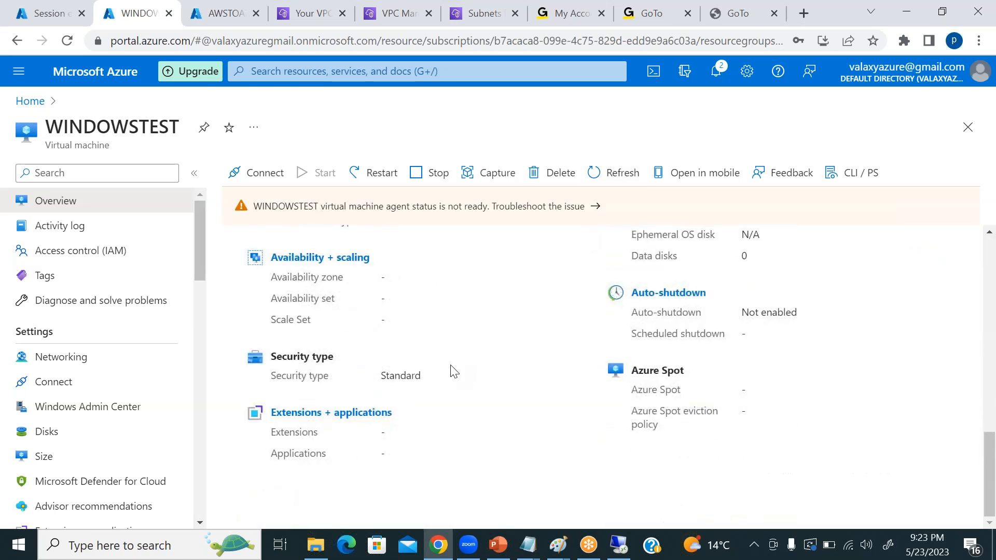
pyautogui.scroll(15, 455, 372)
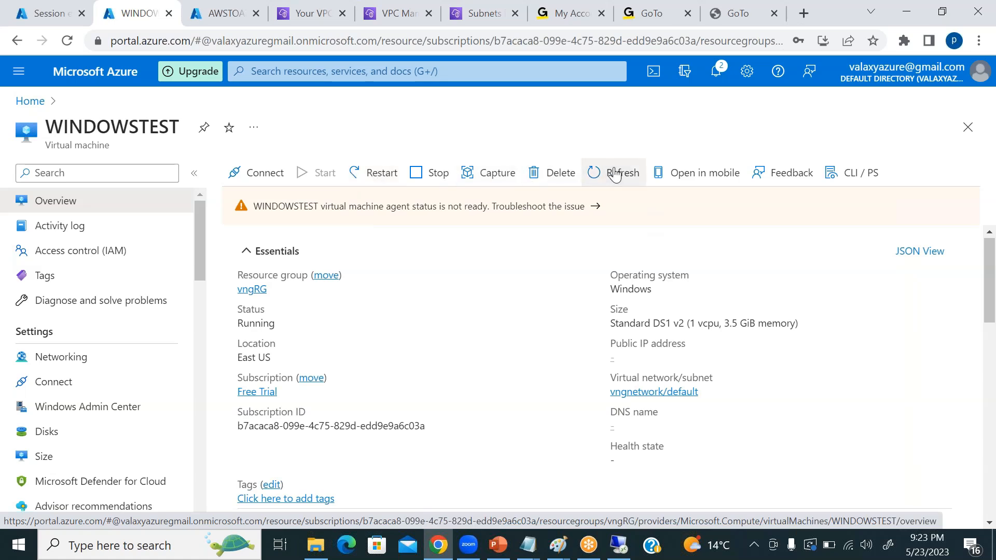
pyautogui.click(973, 130)
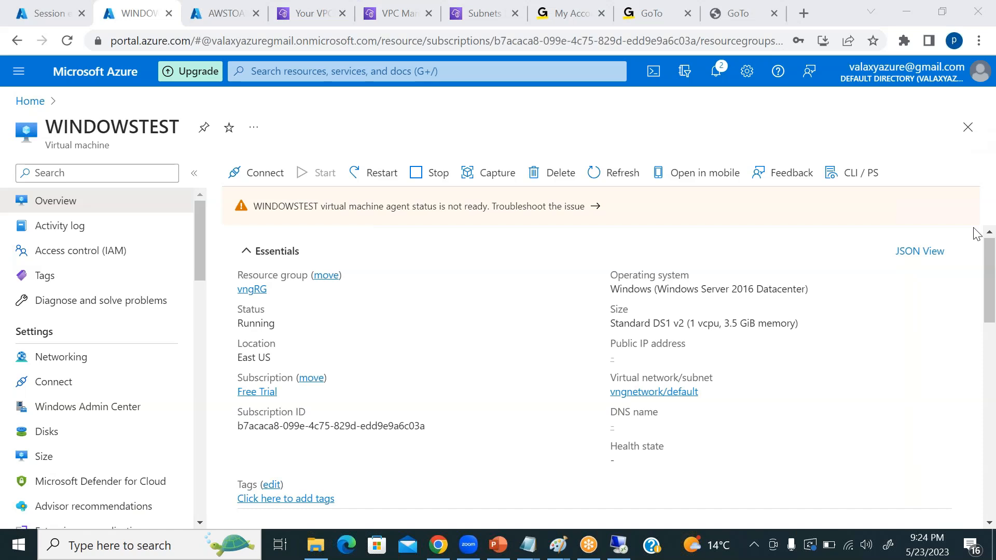
# Locate the private IP address in WINDOWSTEST's networking properties, and refresh the virtual machine's data again.
pyautogui.scroll(-3, 564, 324)
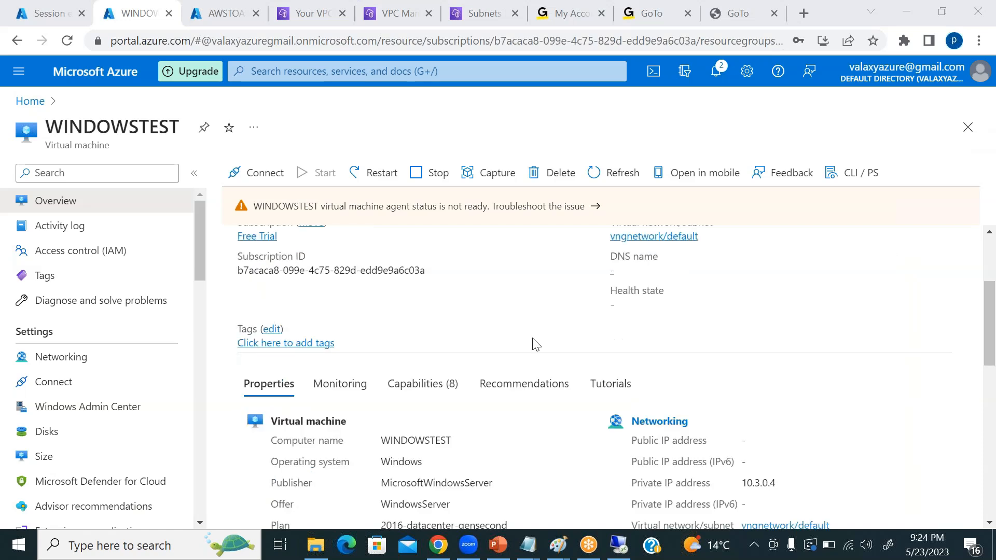
pyautogui.scroll(-3, 705, 320)
pyautogui.scroll(3, 693, 329)
pyautogui.scroll(-3, 643, 322)
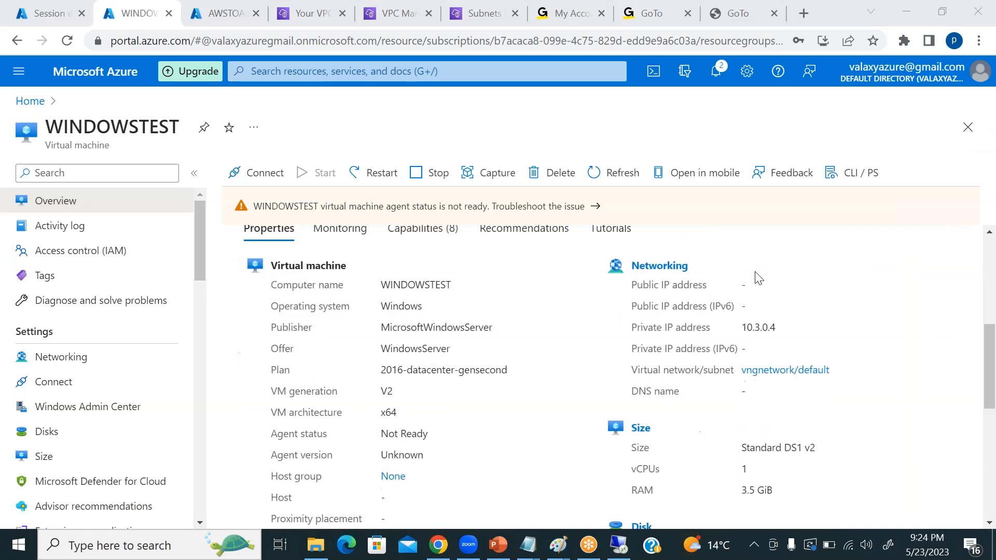
pyautogui.doubleClick(753, 326)
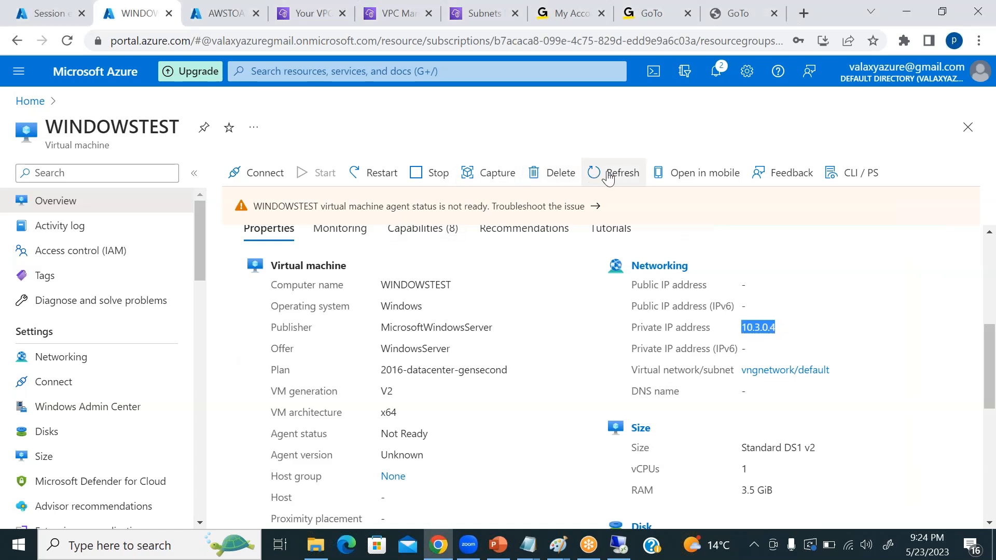
pyautogui.click(612, 173)
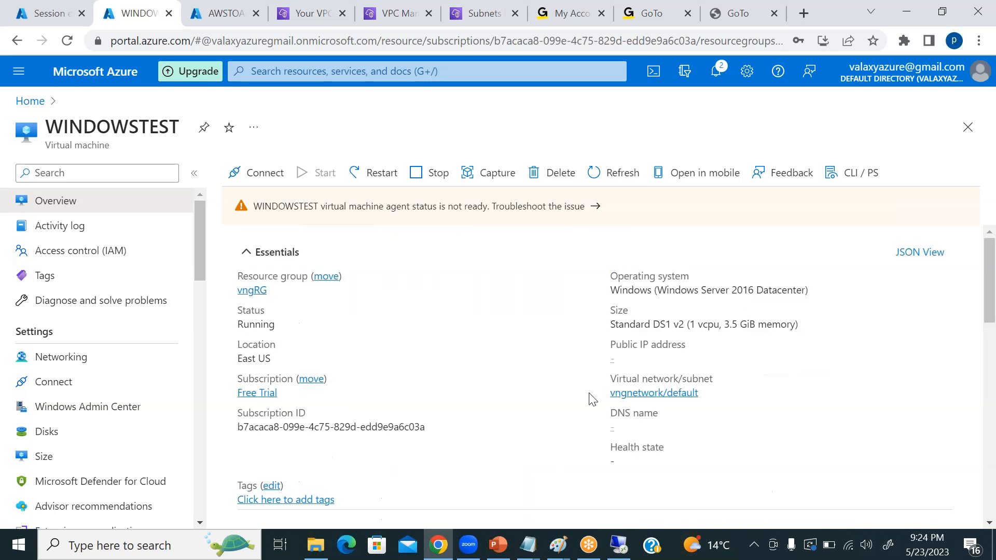
# Switch to the AWS console, open the running EC2 instances, select Windowserver and copy its public IPv4 address.
pyautogui.click(311, 12)
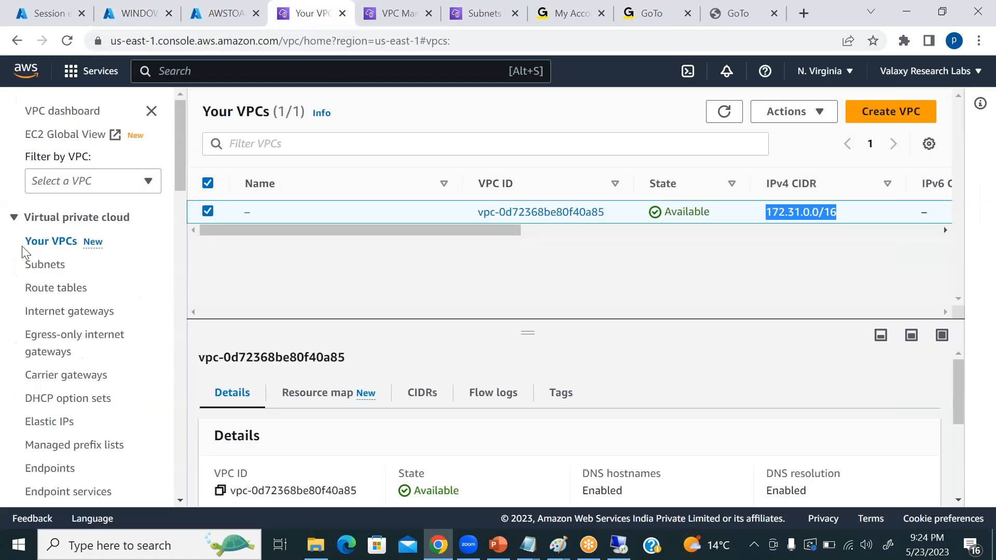
pyautogui.click(399, 12)
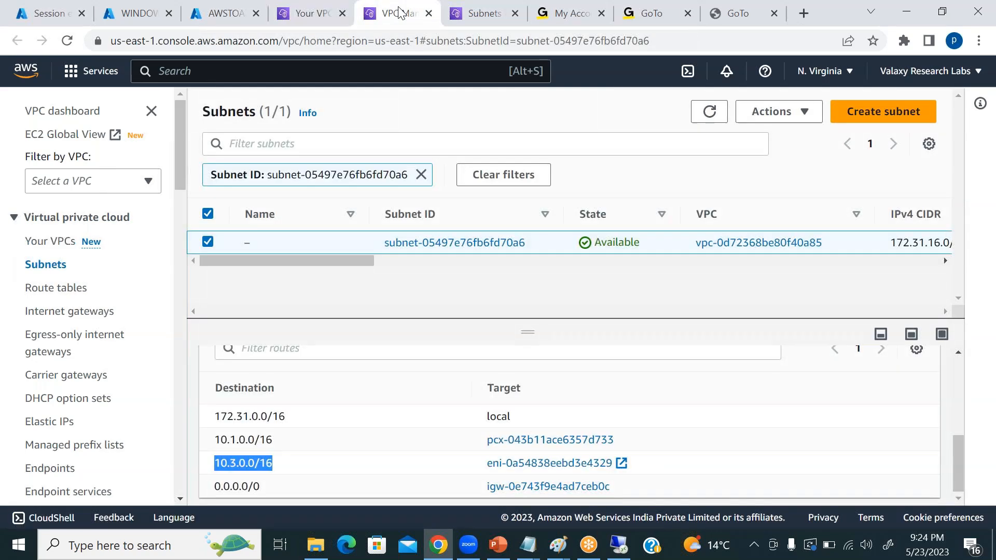
pyautogui.click(87, 74)
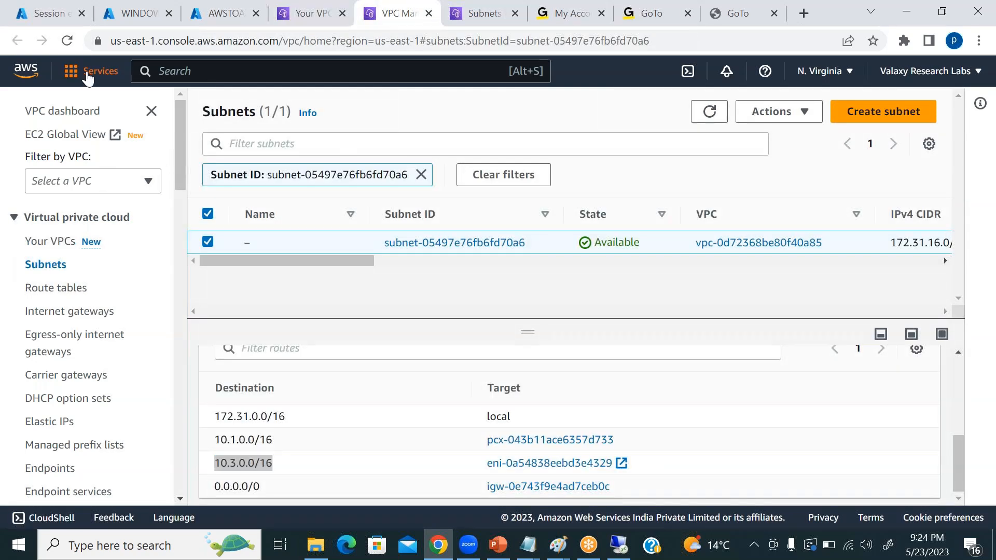
pyautogui.click(388, 266)
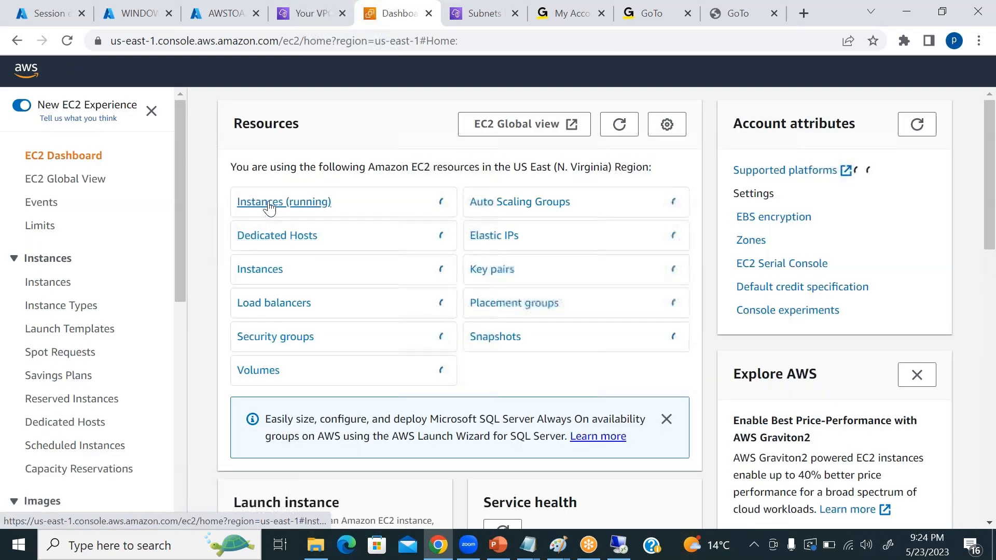
pyautogui.click(269, 203)
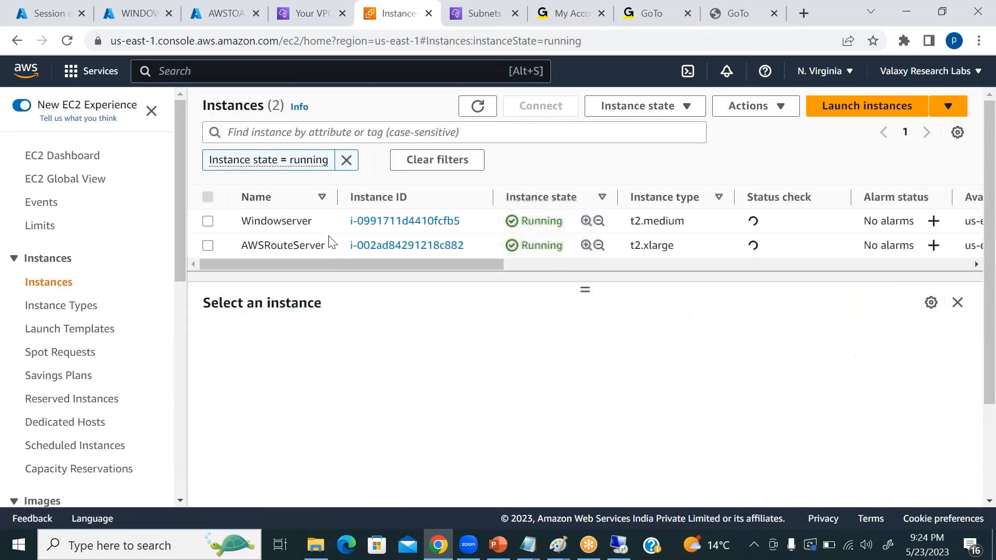
pyautogui.click(208, 222)
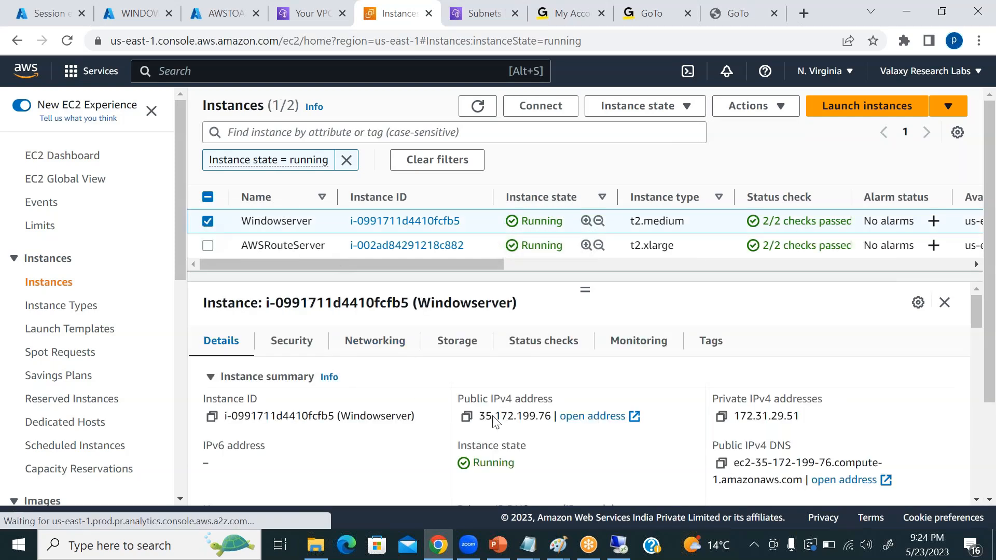
pyautogui.click(467, 417)
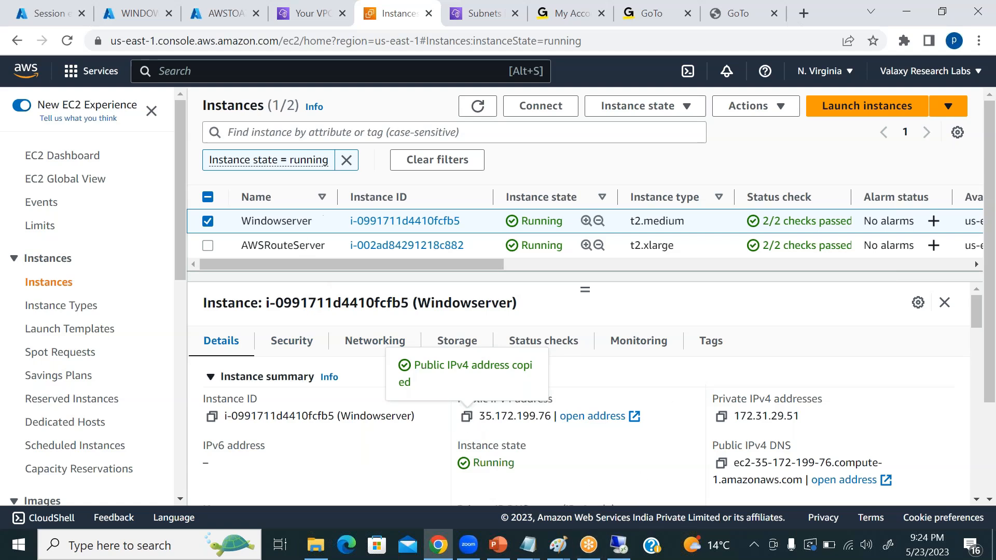
# Open the RDP client connection details for the Windowserver instance and request its Windows password.
pyautogui.click(541, 106)
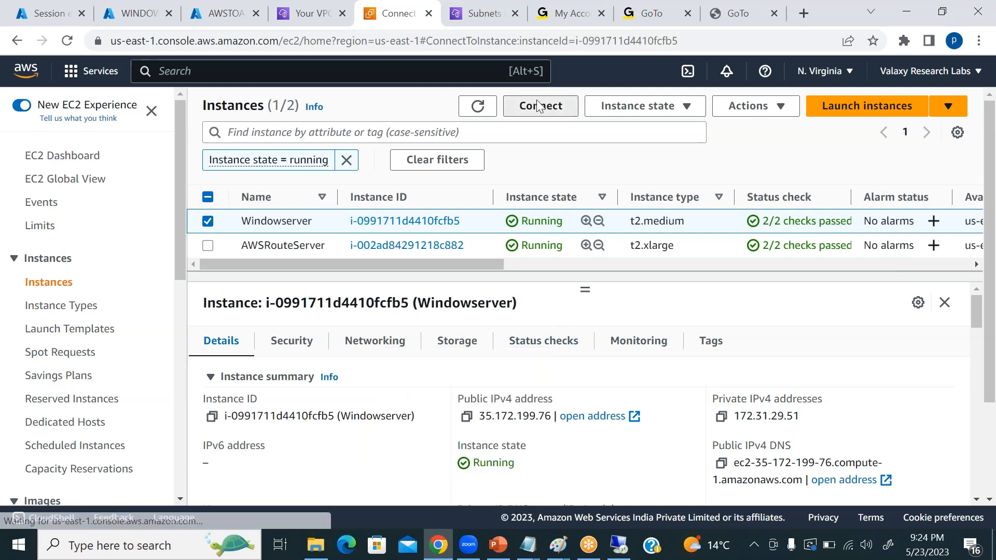
pyautogui.scroll(-2, 527, 275)
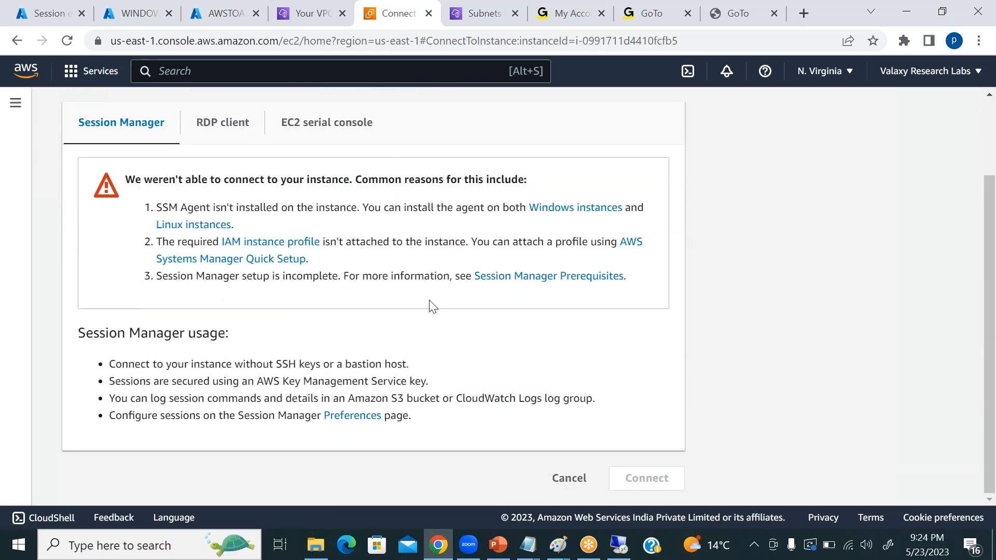
pyautogui.scroll(2, 371, 326)
pyautogui.click(210, 224)
pyautogui.scroll(-3, 382, 300)
pyautogui.scroll(-2, 382, 304)
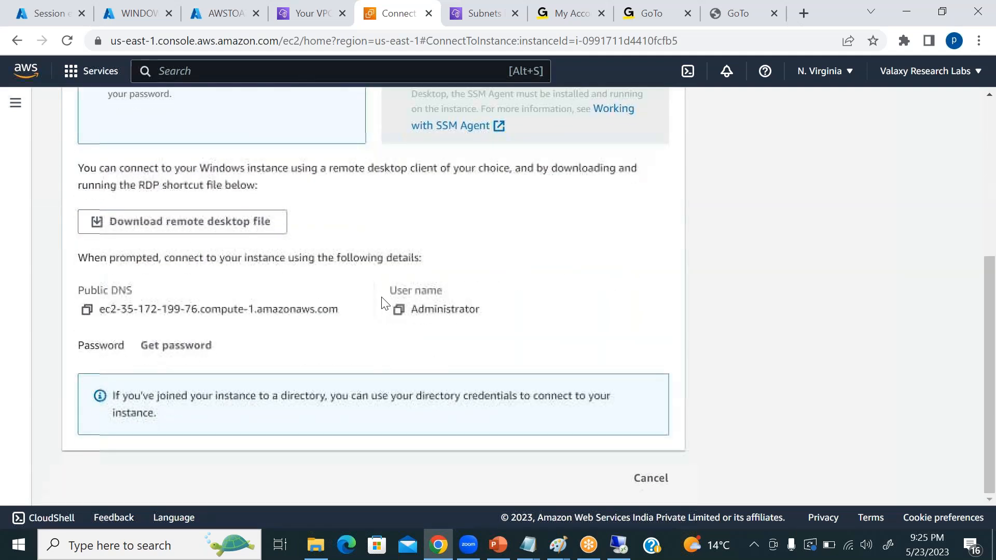
pyautogui.click(178, 345)
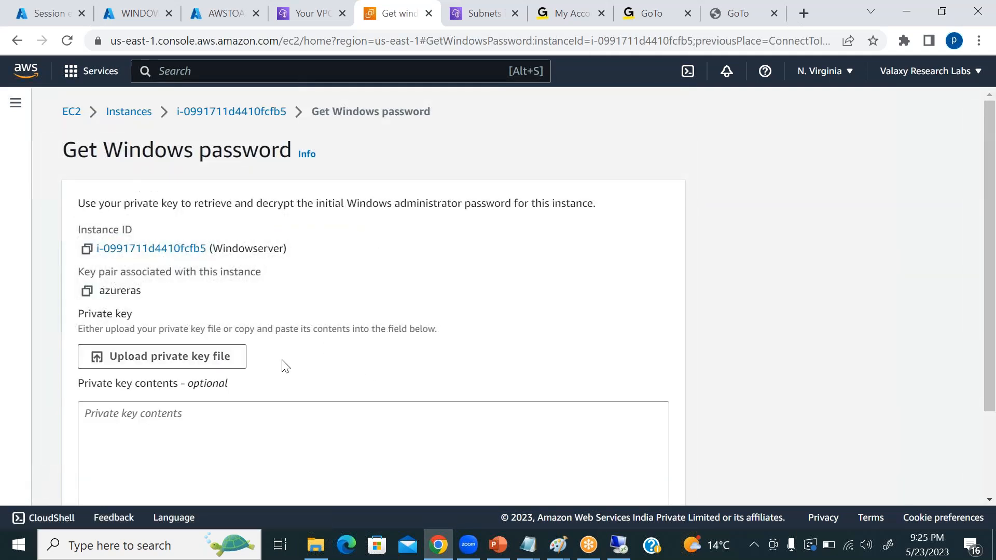
# Upload the private key file azureras.pem and decrypt Windowserver's administrator password.
pyautogui.scroll(-3, 176, 250)
pyautogui.click(220, 253)
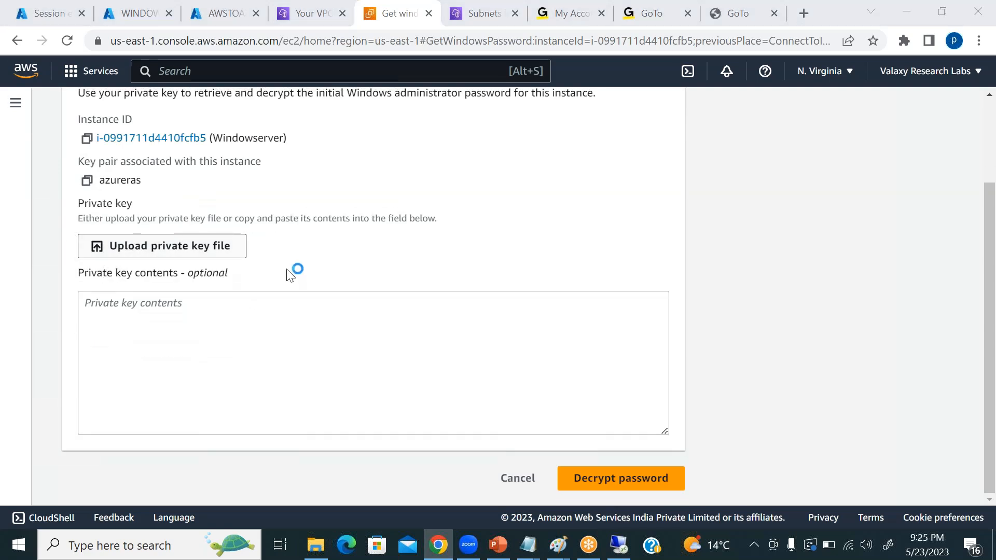
pyautogui.click(188, 181)
pyautogui.click(366, 348)
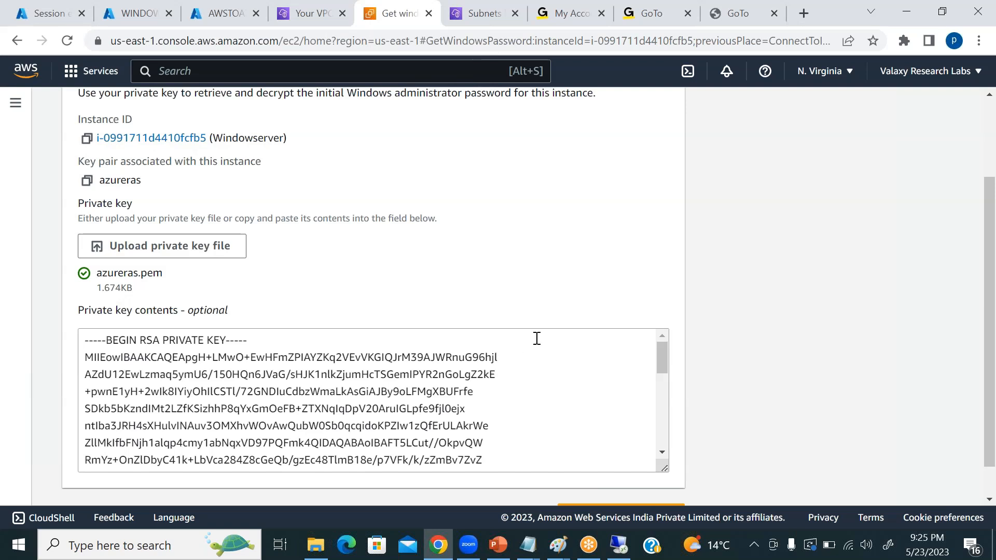
pyautogui.scroll(-5, 657, 343)
pyautogui.scroll(-1, 694, 344)
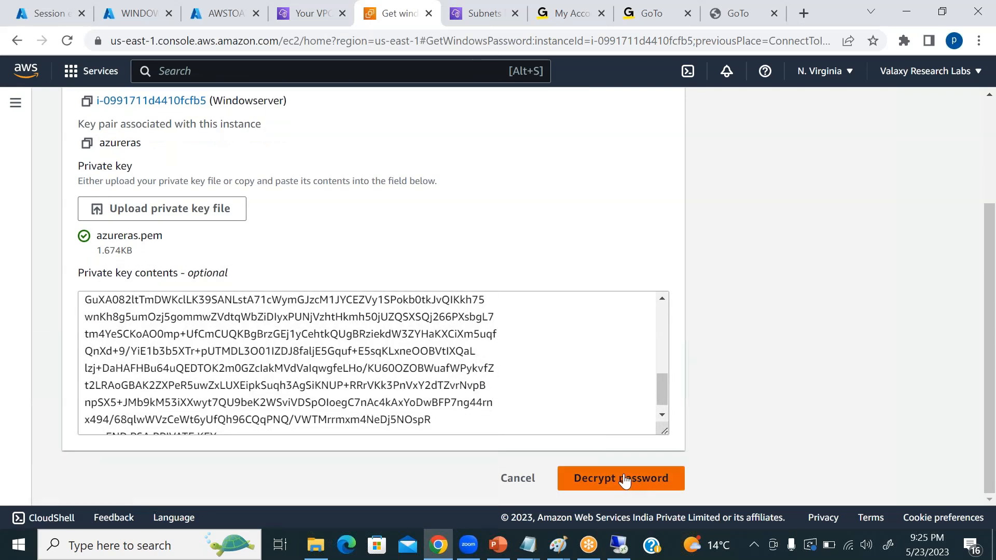
pyautogui.click(625, 481)
# Copy the decrypted administrator password and paste it below the existing password in the untitled Notepad note.
pyautogui.scroll(-3, 469, 378)
pyautogui.click(88, 349)
pyautogui.moveTo(527, 545)
pyautogui.click(784, 503)
pyautogui.click(440, 190)
pyautogui.press('Return')
pyautogui.press('Return')
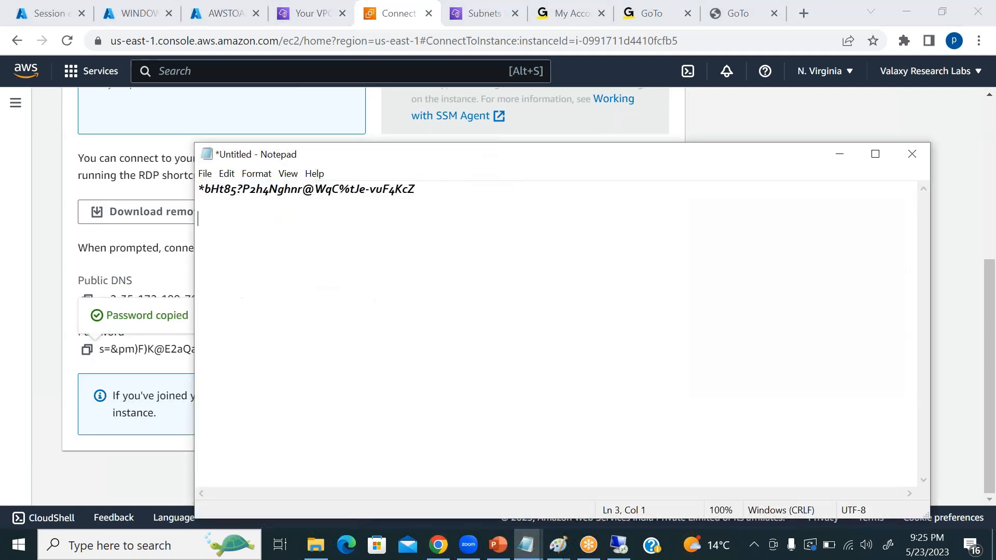
pyautogui.hotkey('ctrl', 'v')
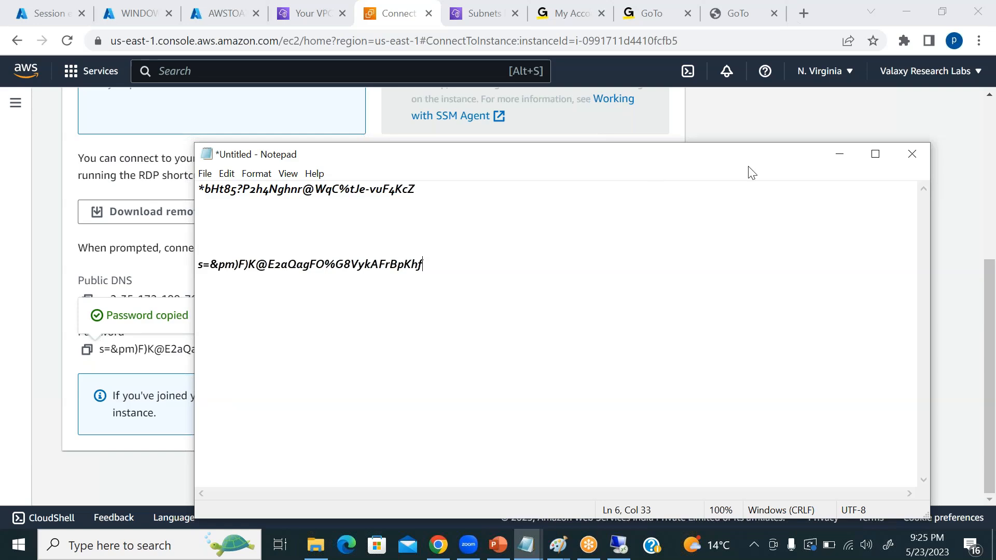
pyautogui.click(838, 156)
# Copy Windowserver's public IPv4 address from its instance summary, and start a Remote Desktop connection to 35.172.199.76.
pyautogui.scroll(5, 480, 255)
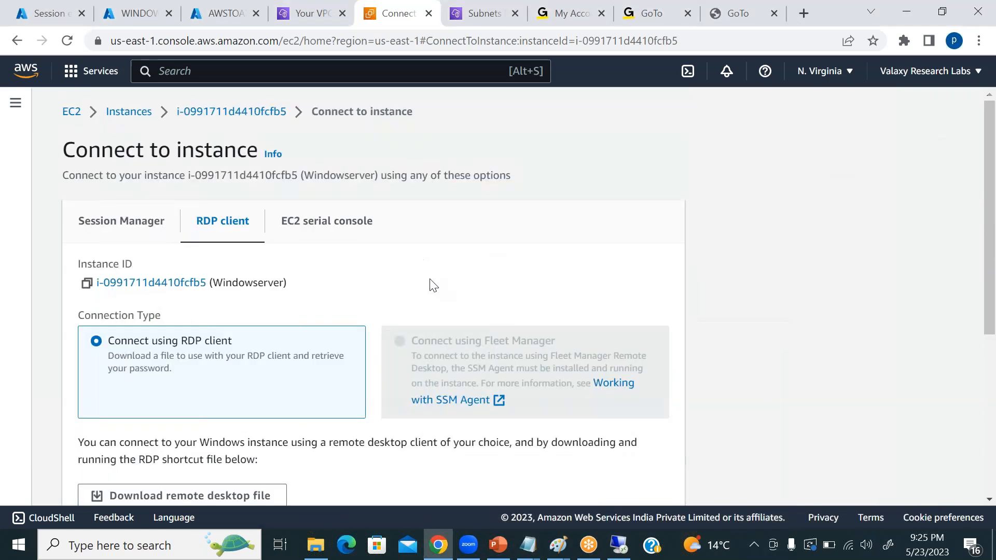
pyautogui.click(239, 117)
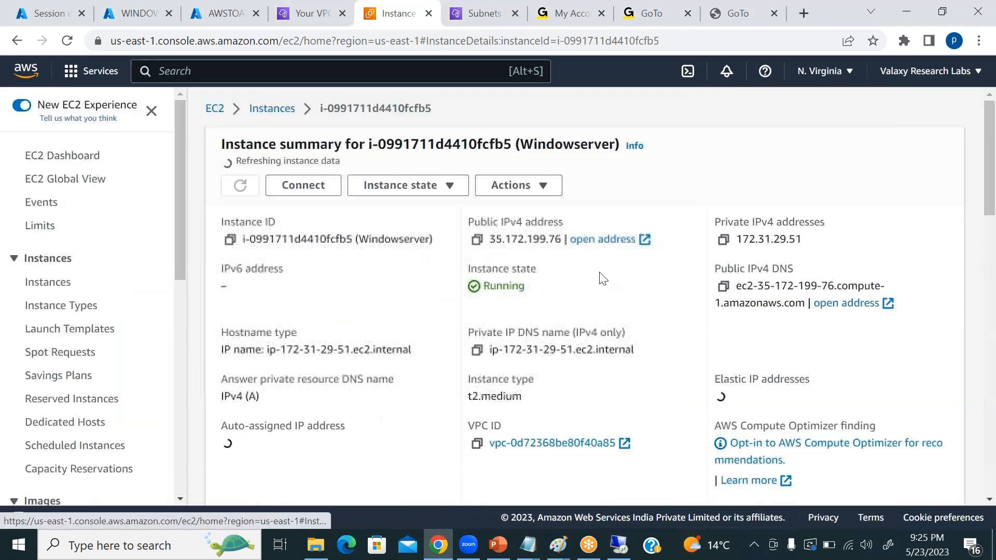
pyautogui.click(476, 235)
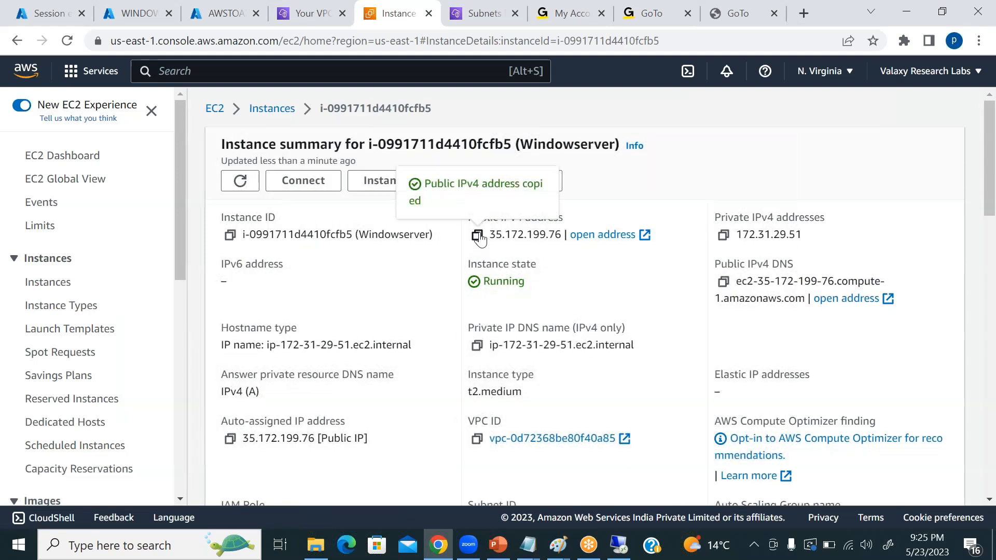
pyautogui.click(104, 544)
pyautogui.write('remote')
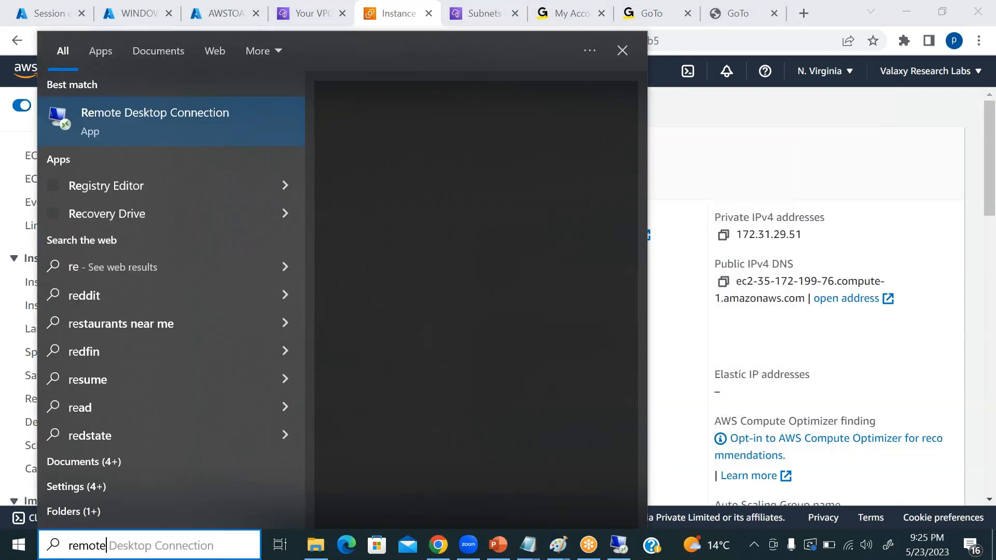
pyautogui.click(116, 122)
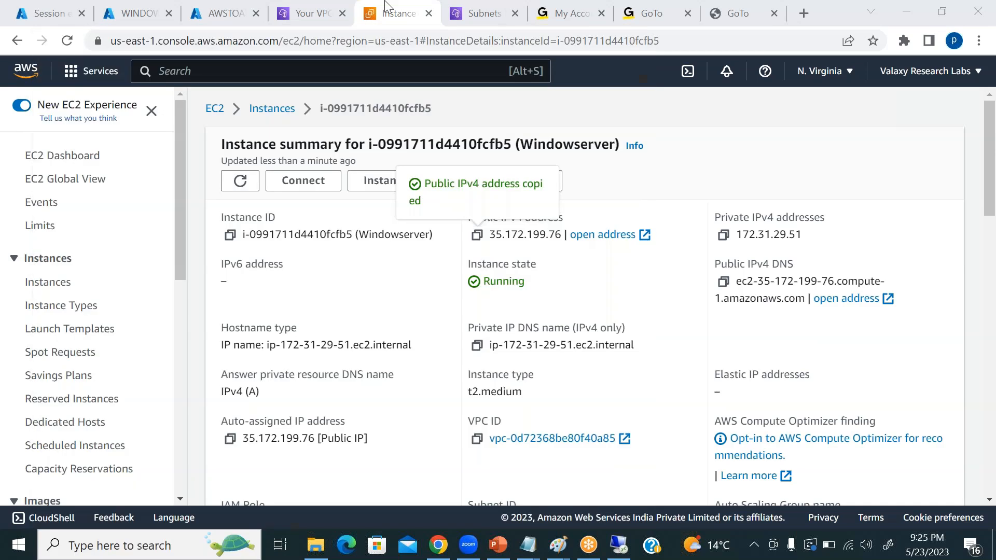
pyautogui.hotkey('ctrl', 'v')
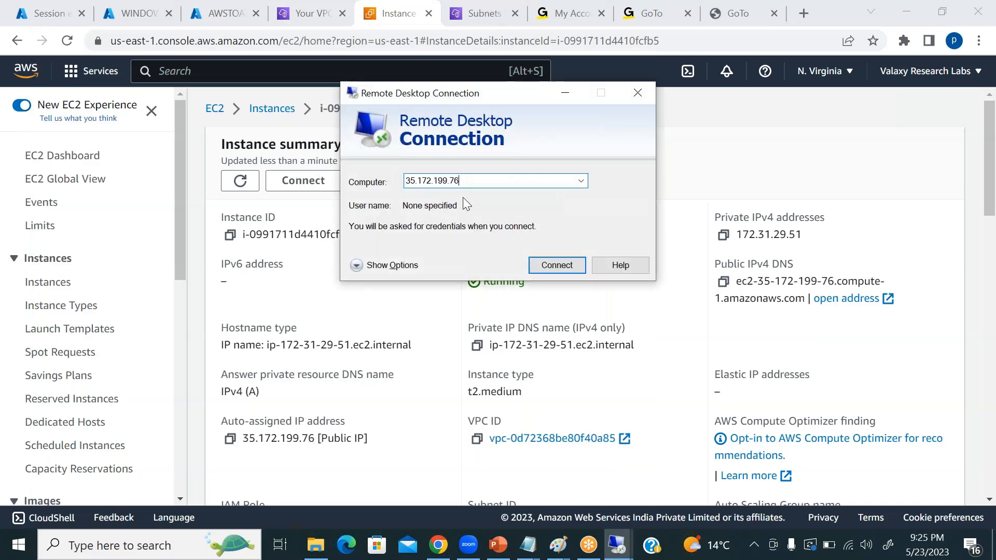
pyautogui.click(557, 268)
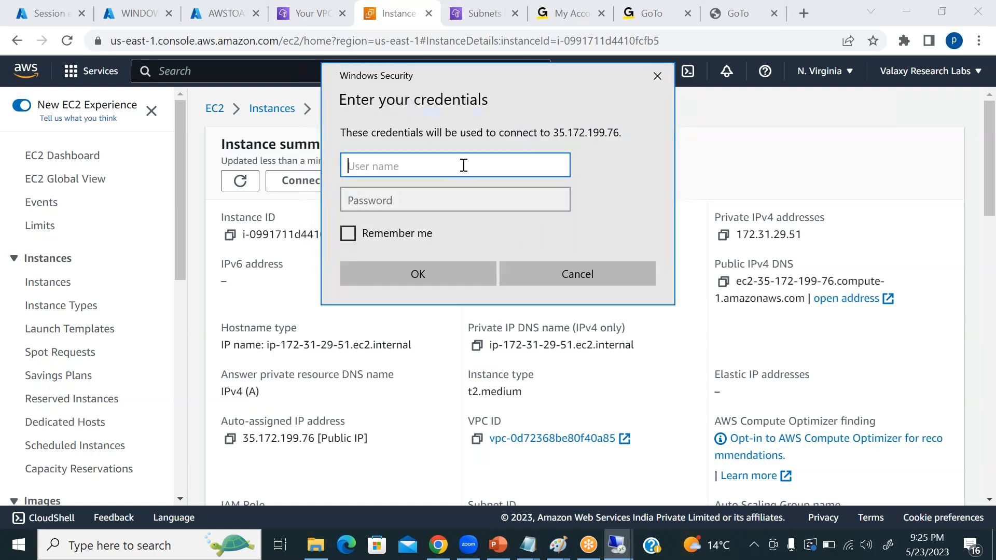
# Enter the credentials for 35.172.199.76: user name Administrator and the decrypted password copied from the Notepad note.
pyautogui.write('Administar')
pyautogui.press('Tab')
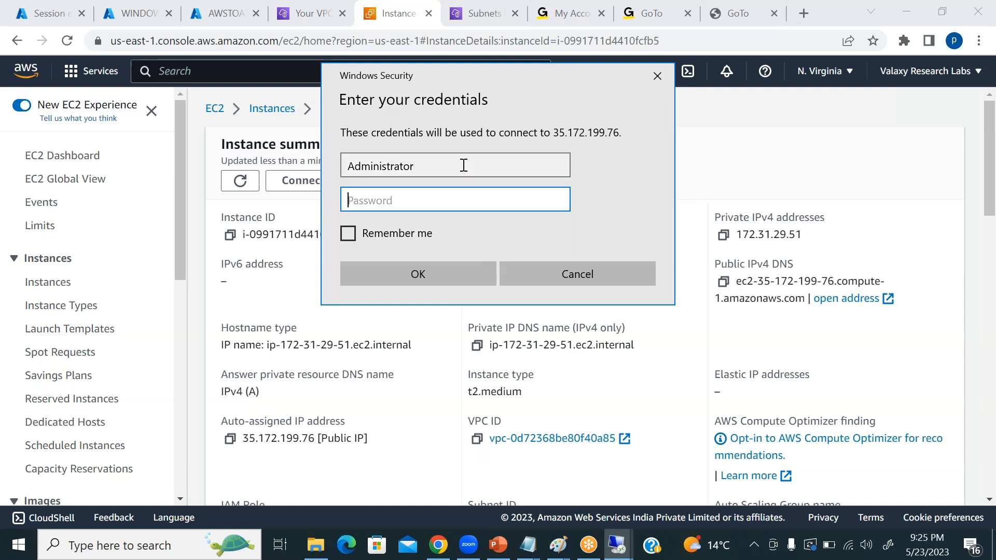
pyautogui.click(527, 545)
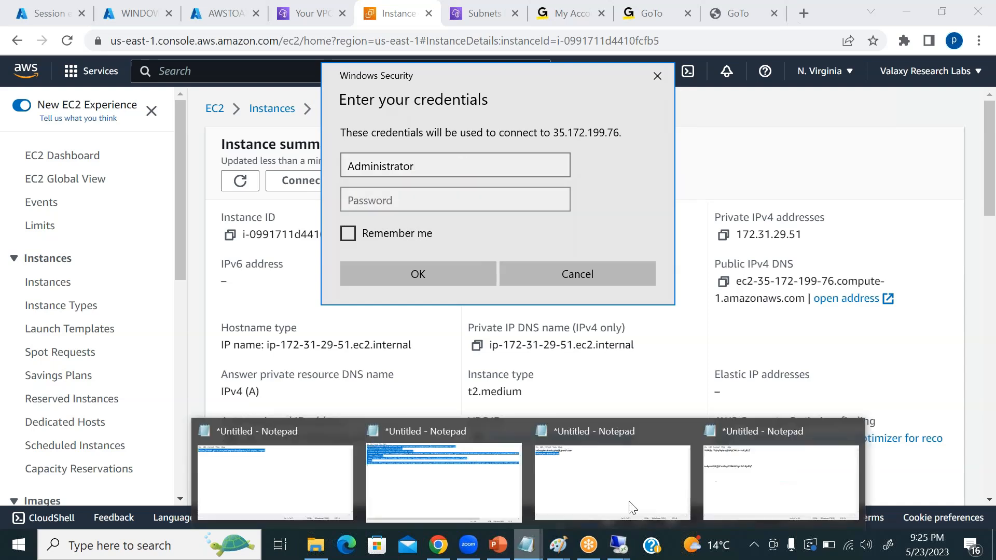
pyautogui.moveTo(423, 265); pyautogui.dragTo(197, 266)
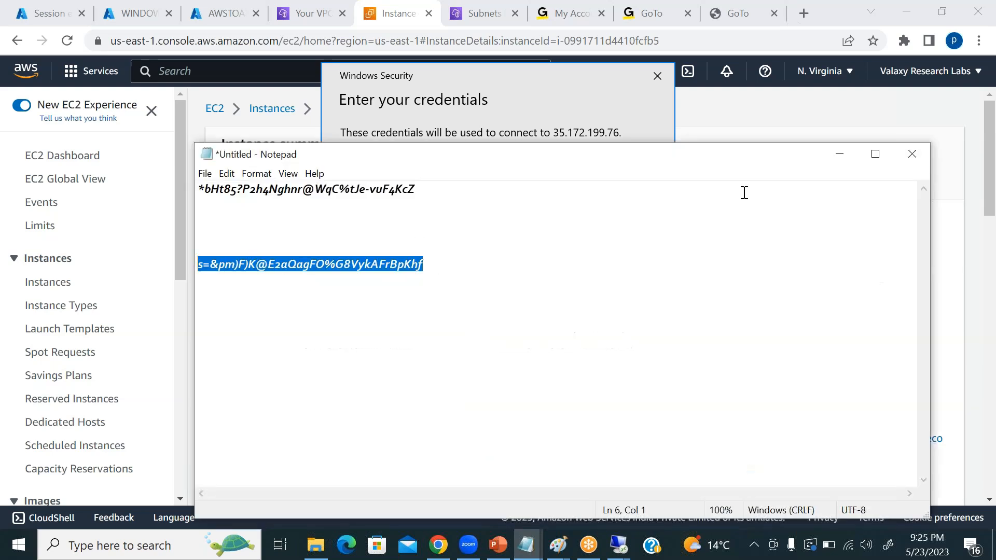
pyautogui.click(848, 154)
pyautogui.hotkey('ctrl', 'v')
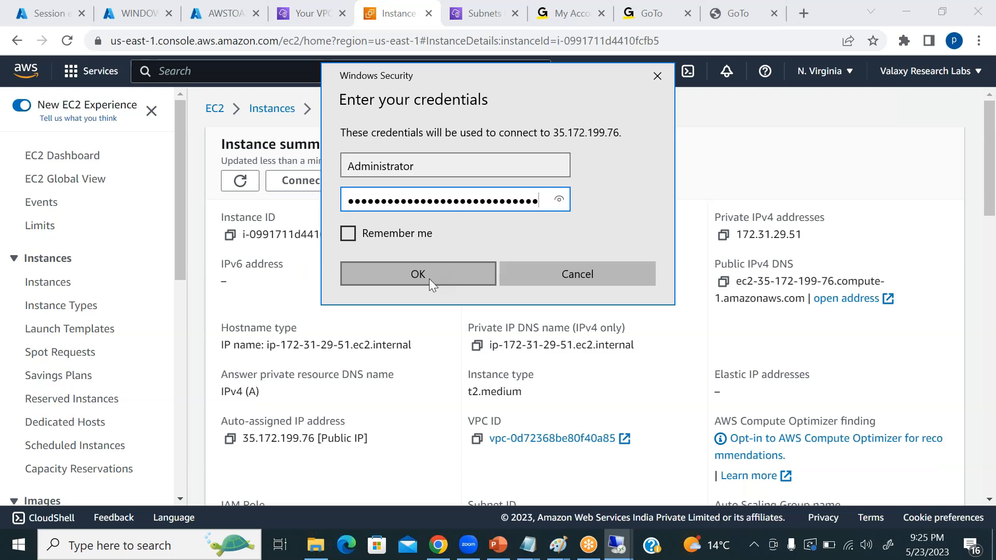
# Connect to 35.172.199.76 despite the certificate errors and decline network discovery on Windowserver.
pyautogui.click(411, 271)
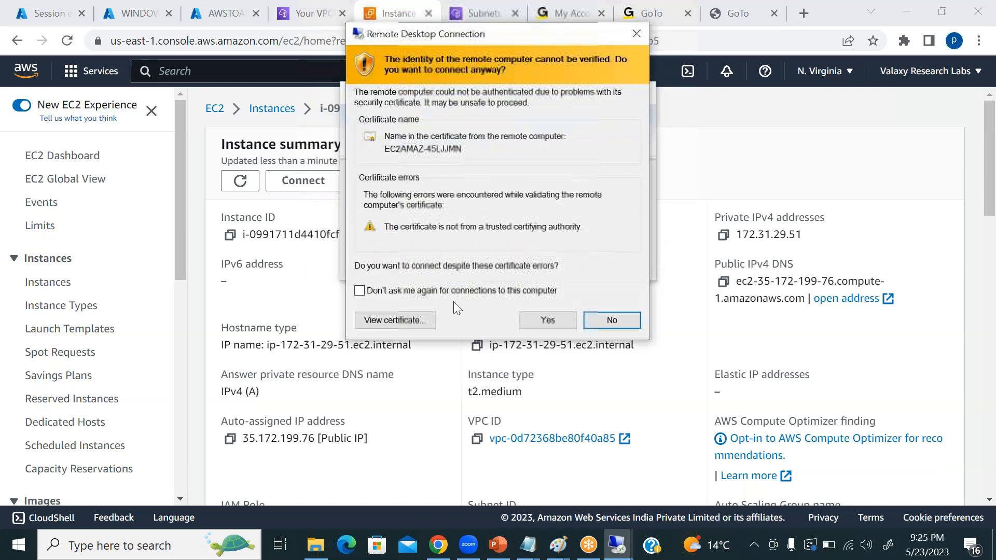
pyautogui.click(563, 325)
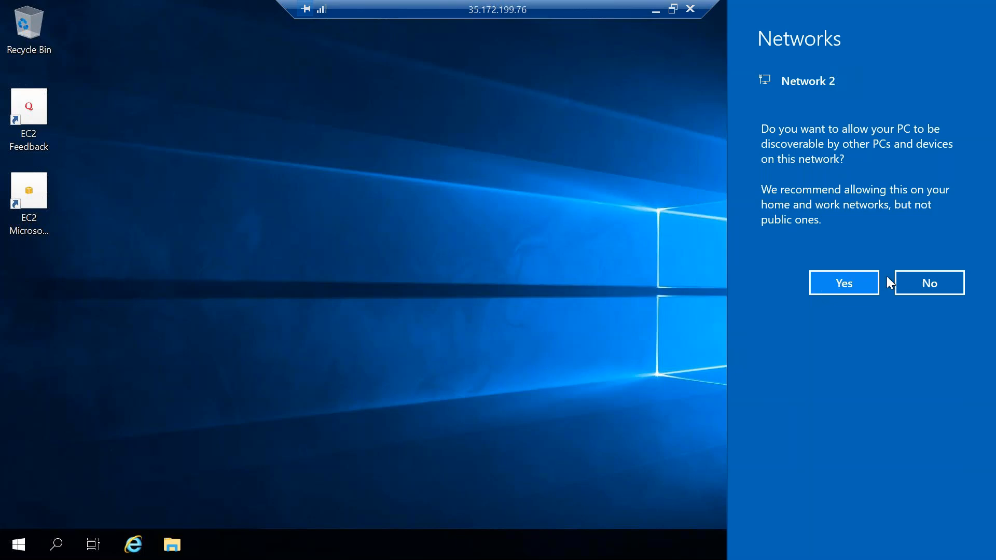
pyautogui.click(918, 281)
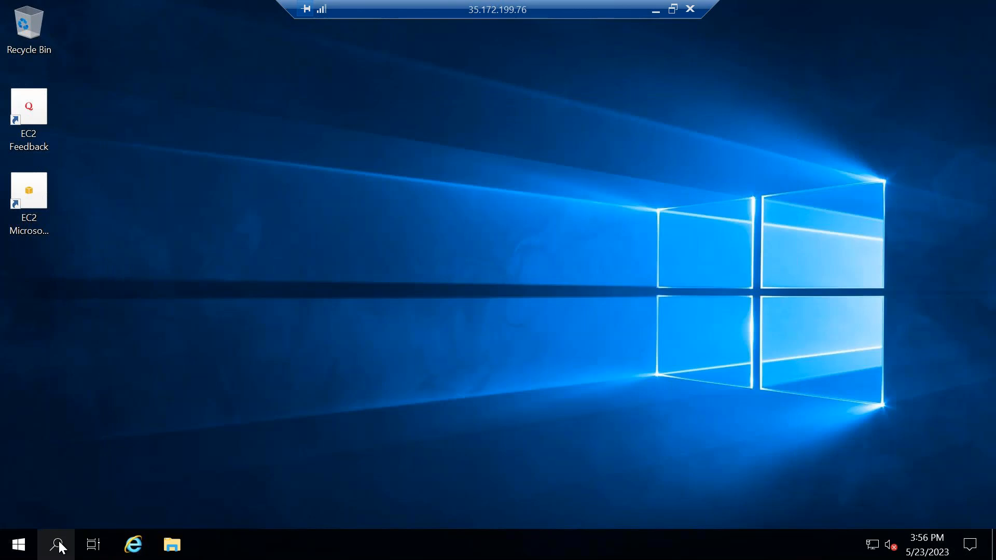
# Search for Remote Desktop Connection inside the Windowserver session and start a connection to 10.3.0.4.
pyautogui.click(59, 544)
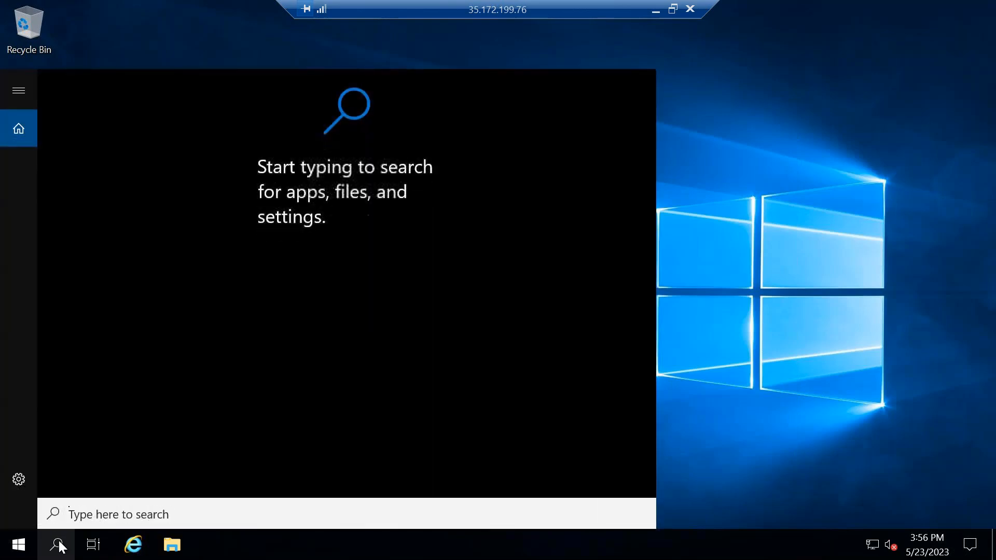
pyautogui.write('r')
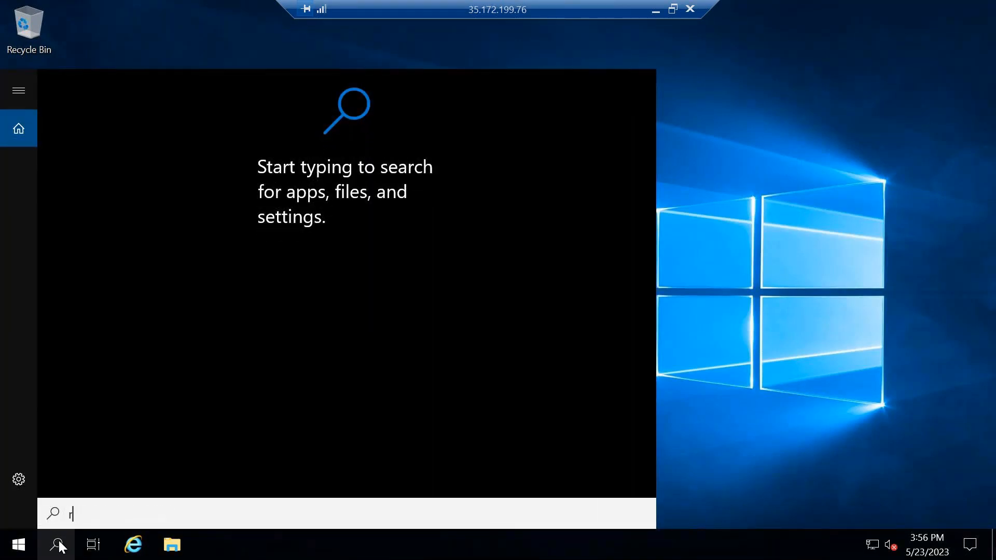
pyautogui.write('emote')
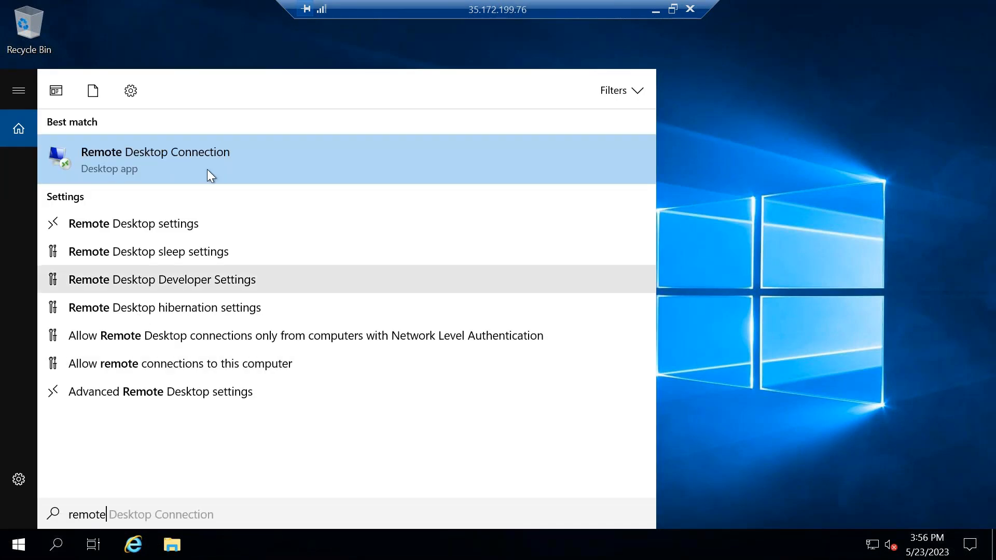
pyautogui.click(204, 155)
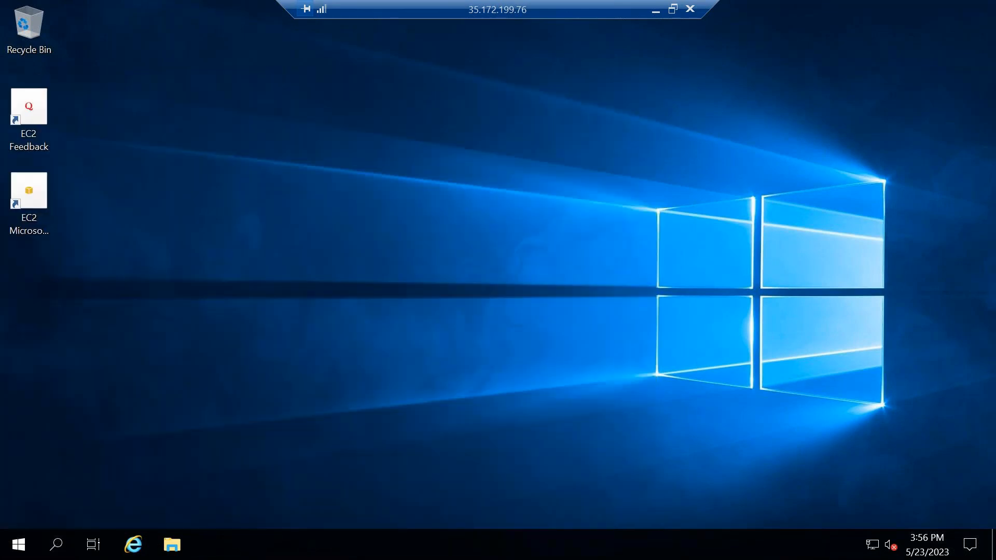
pyautogui.click(458, 181)
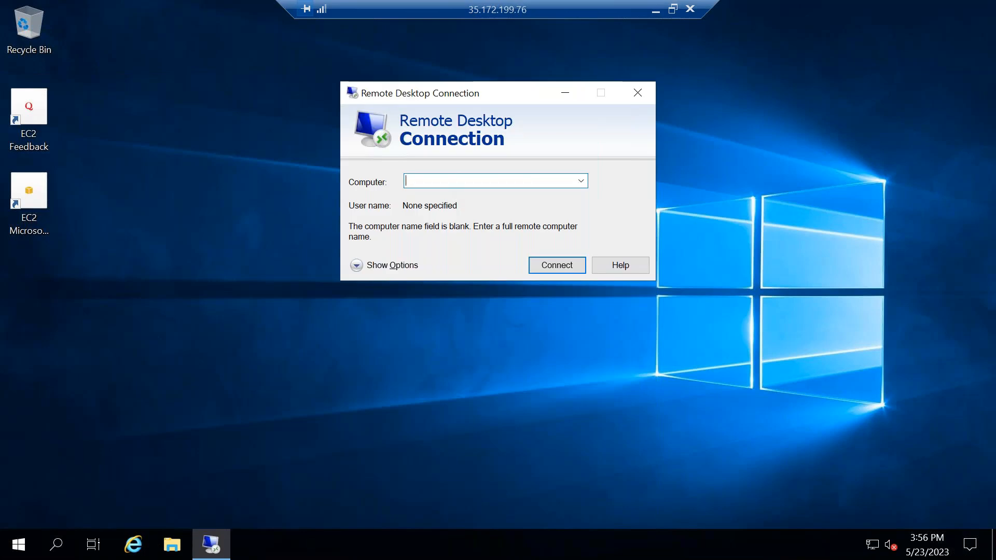
pyautogui.write('10.3.0.4')
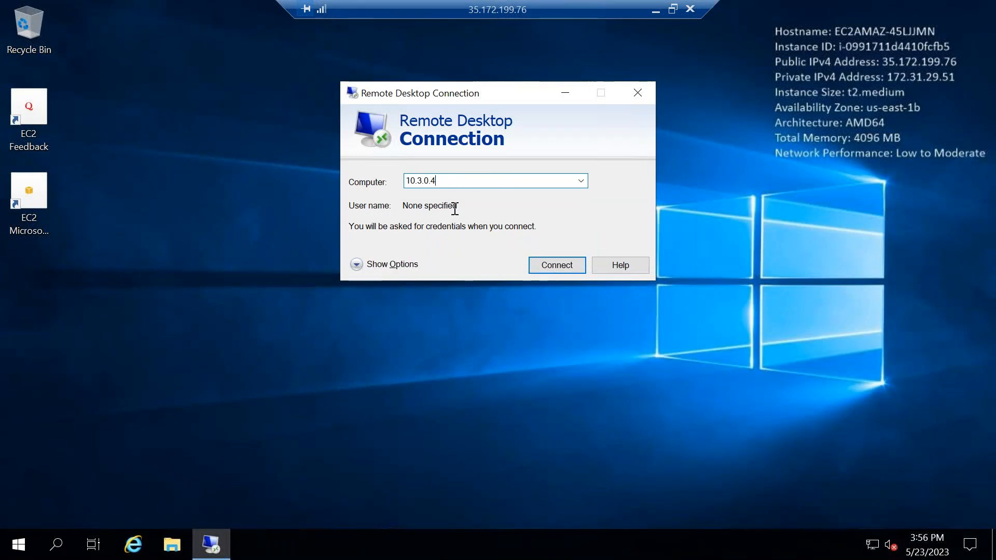
pyautogui.click(548, 262)
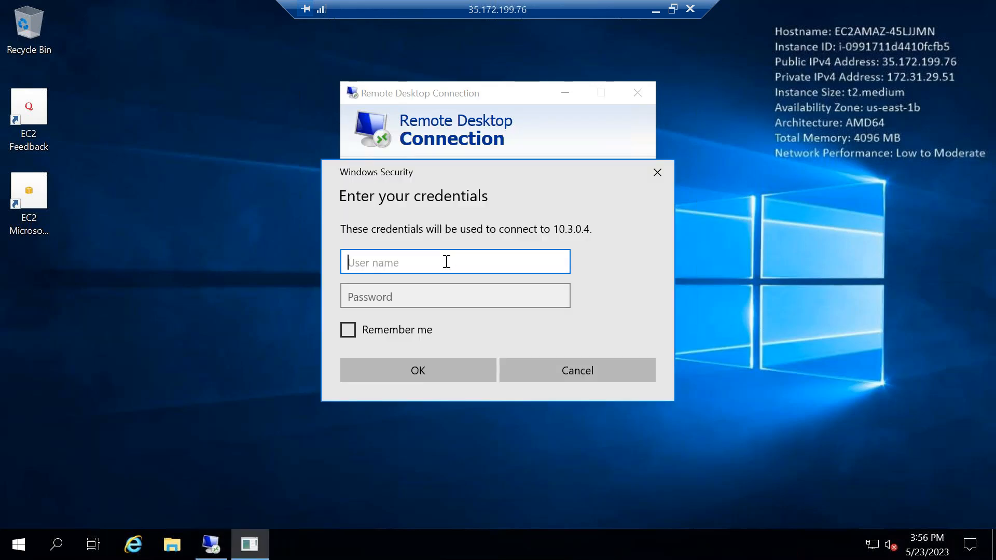
# Sign in to 10.3.0.4 as cloudfreak with the account password, accepting the WINDOWSTEST certificate errors.
pyautogui.write('cloudfreak')
pyautogui.press('Tab')
pyautogui.press('capslock')
pyautogui.write('•••••')
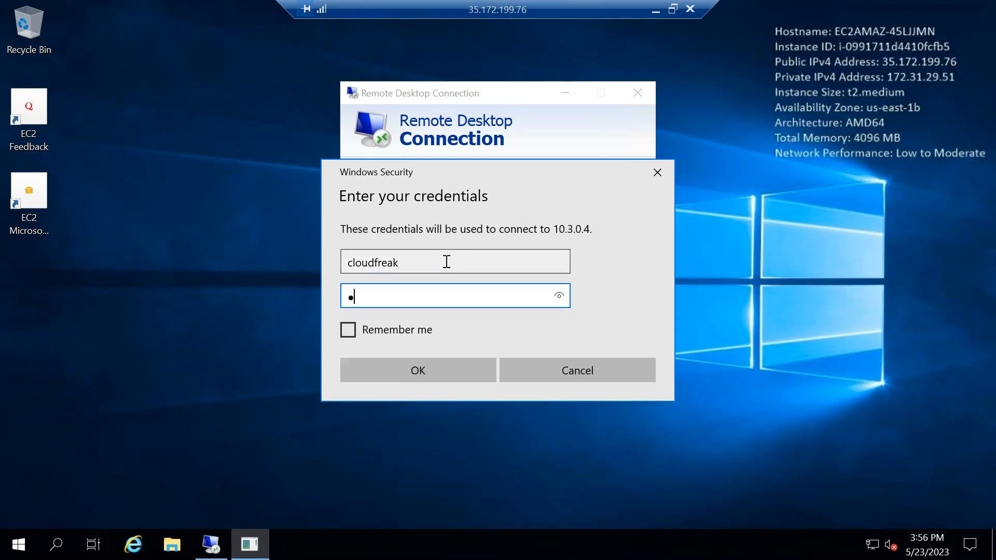
pyautogui.write('••••••••')
pyautogui.click(456, 371)
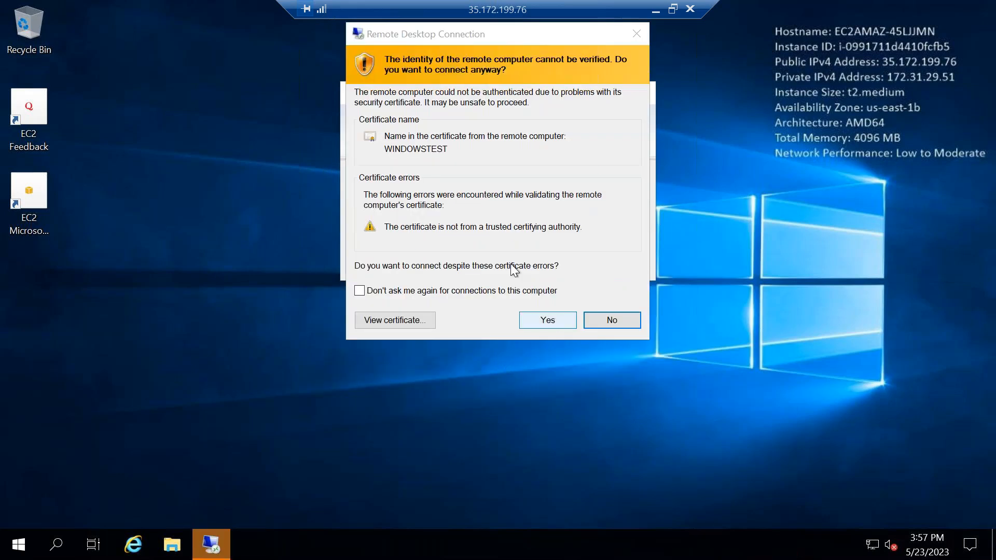
pyautogui.click(530, 326)
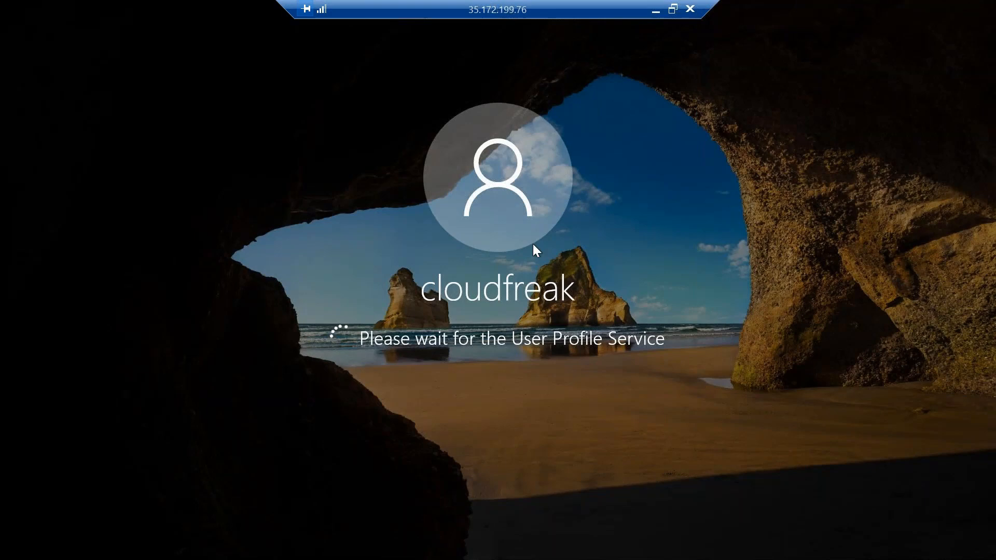
# View the RAS-to-vng network diagram in Paint and return to the 35.172.199.76 remote session.
pyautogui.click(656, 11)
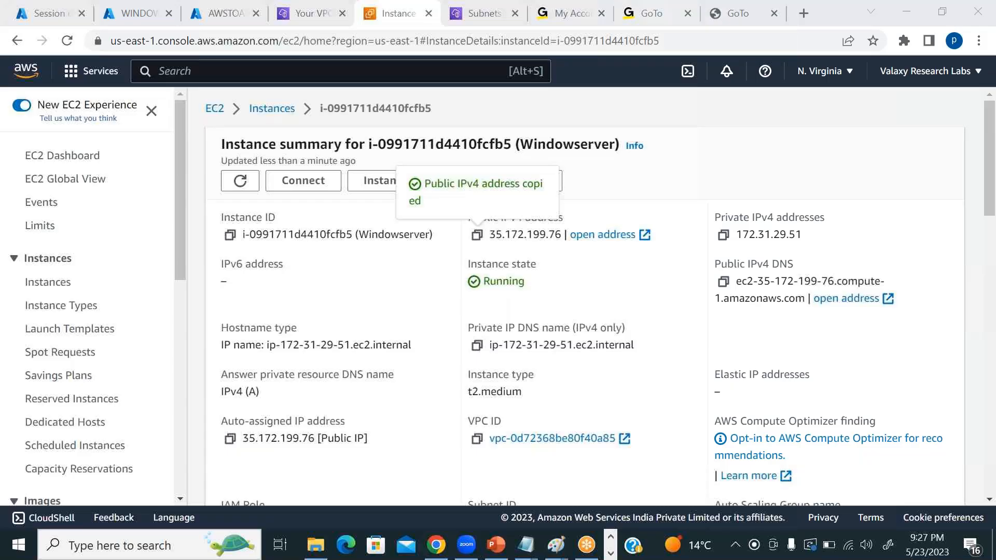
pyautogui.click(472, 421)
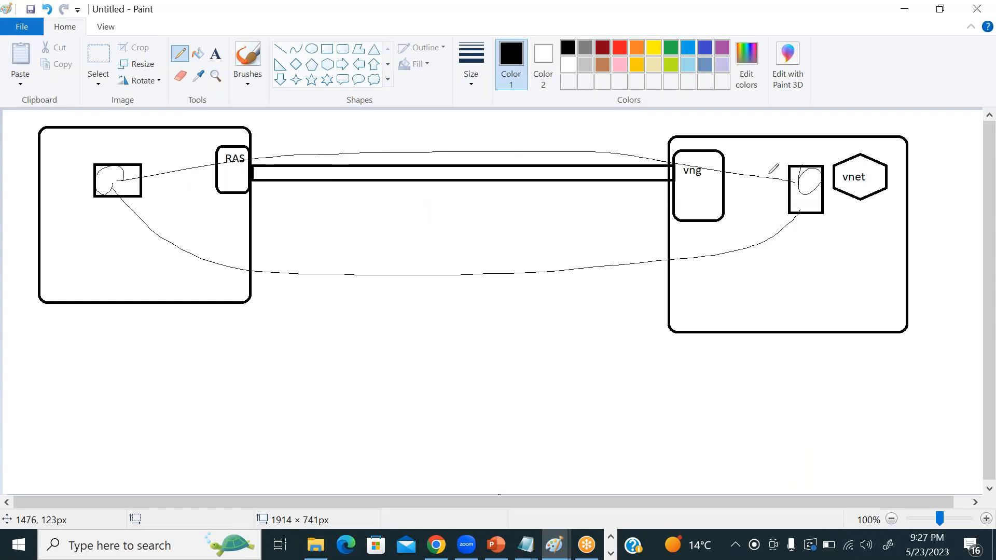
pyautogui.hotkey('alt', 'Tab')
pyautogui.click(610, 557)
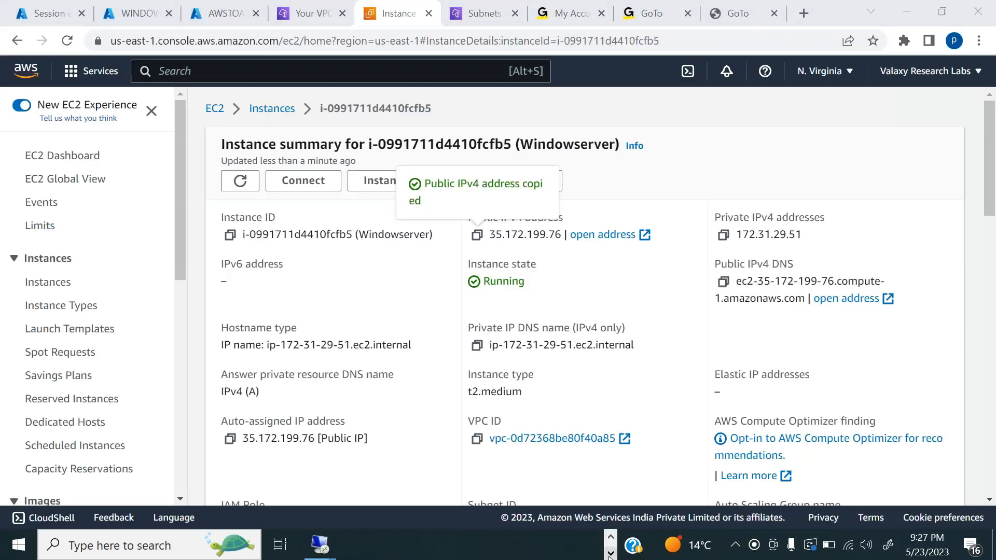
pyautogui.click(320, 545)
pyautogui.click(408, 474)
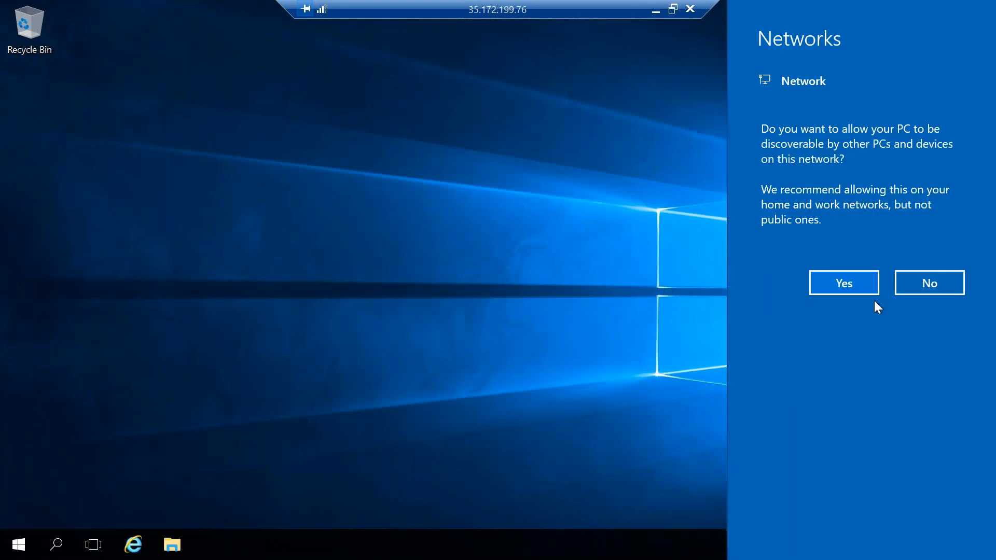
# Decline network discovery on WINDOWSTEST and run ipconfig in a command prompt there.
pyautogui.click(923, 282)
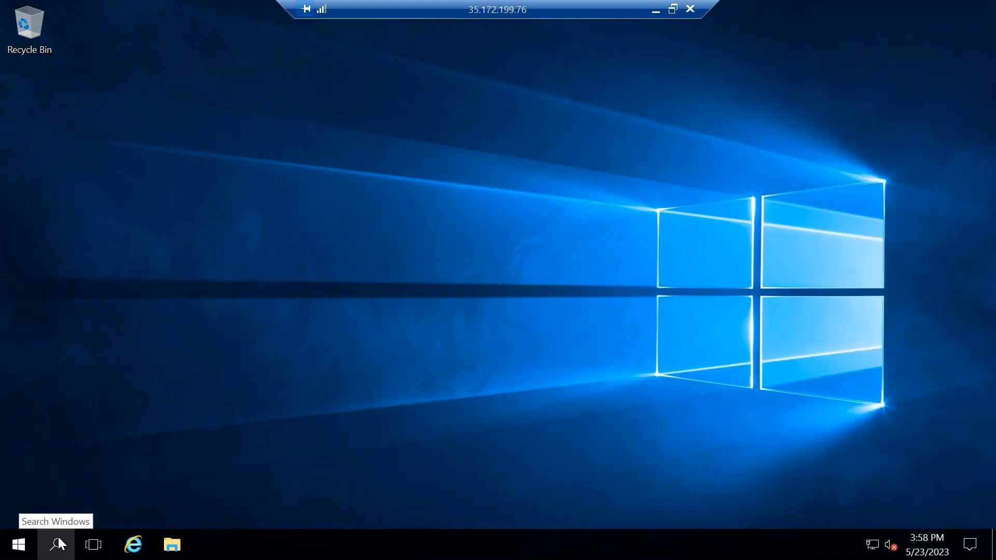
pyautogui.click(58, 539)
pyautogui.write('cm')
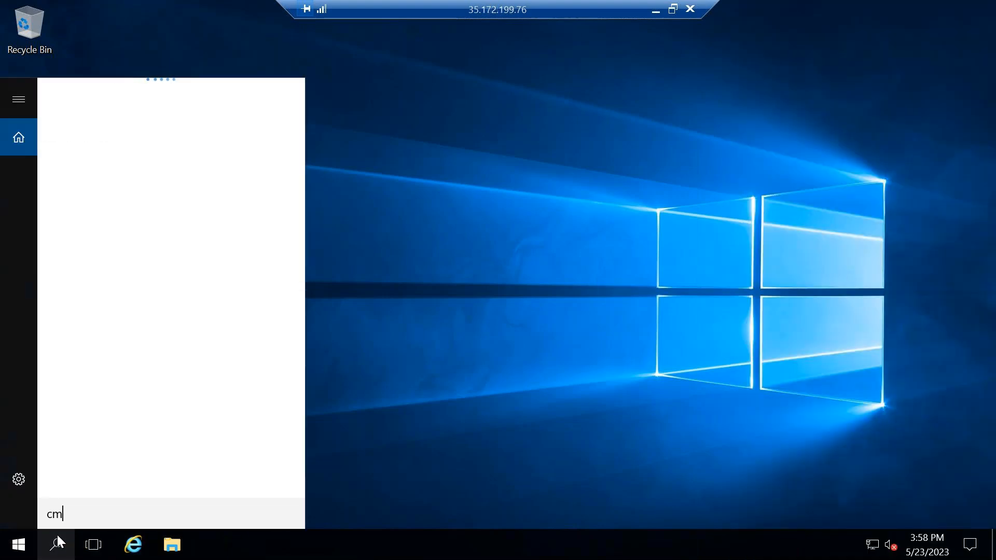
pyautogui.write('d')
pyautogui.press('Return')
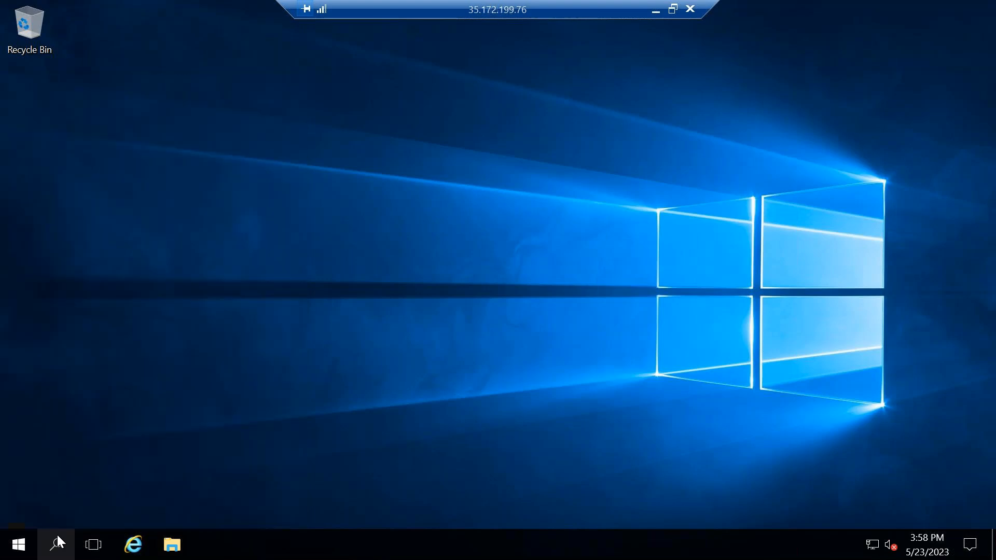
pyautogui.write('ipconfig')
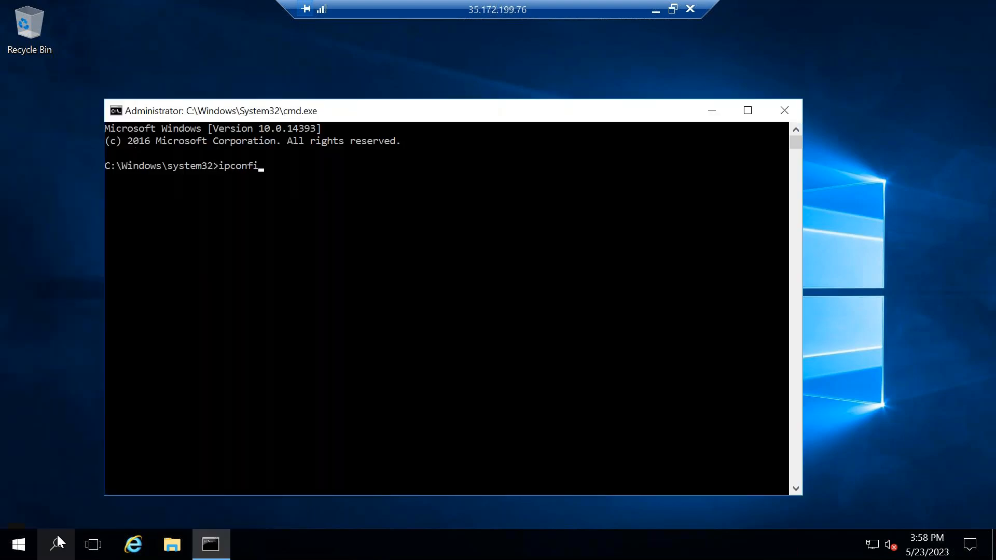
pyautogui.press('Return')
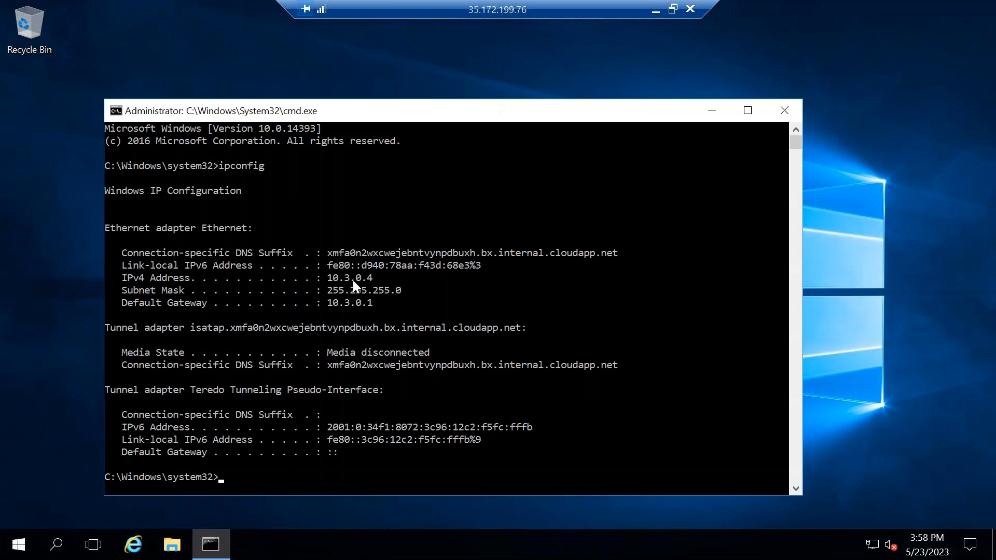
# Check WINDOWSTEST's private IP address in its Azure portal properties and return to the remote session with the ipconfig output.
pyautogui.click(655, 9)
pyautogui.click(149, 19)
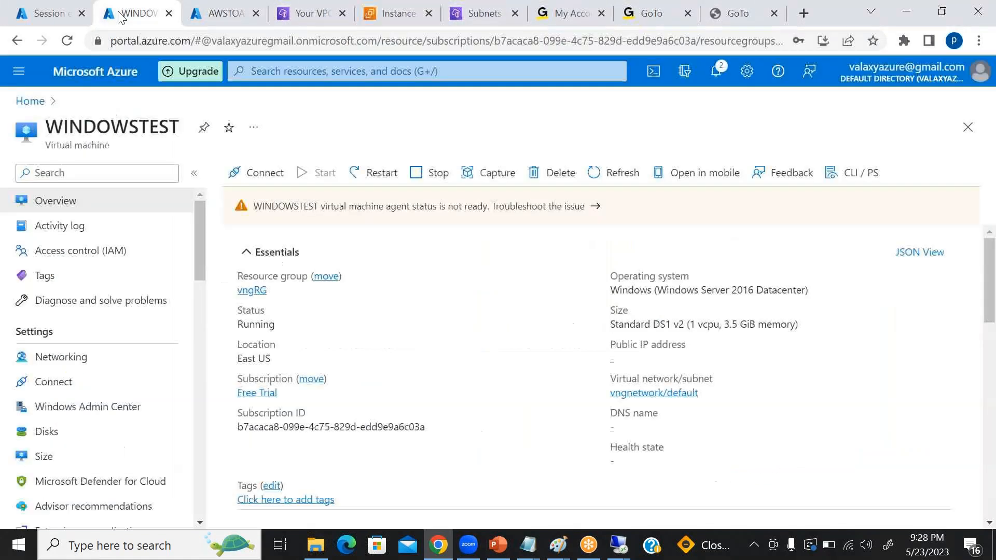
pyautogui.scroll(-4, 693, 379)
pyautogui.scroll(-1, 693, 379)
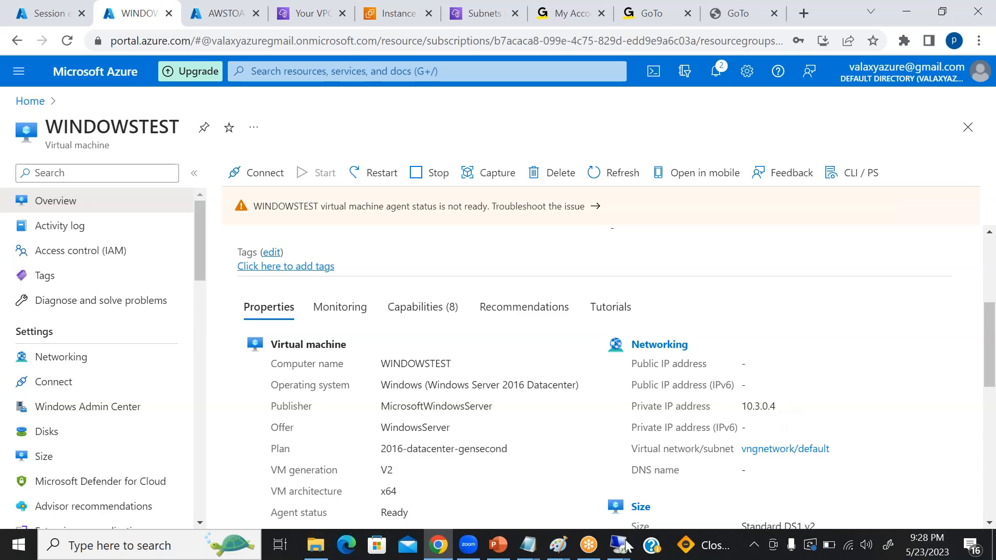
pyautogui.moveTo(617, 545)
pyautogui.click(696, 472)
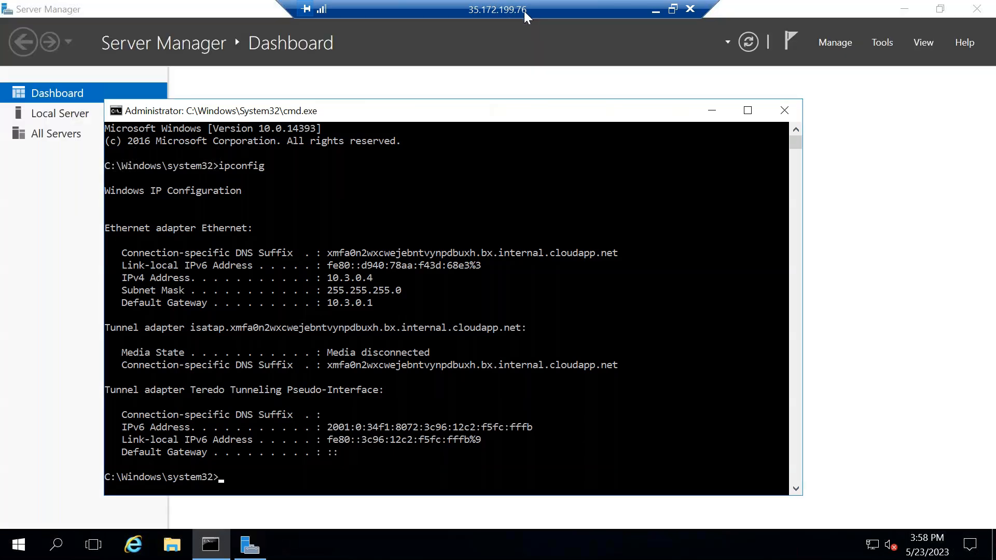
# Review Windowserver's public IPv4 address in its AWS instance summary and return to the 35.172.199.76 remote session.
pyautogui.click(656, 11)
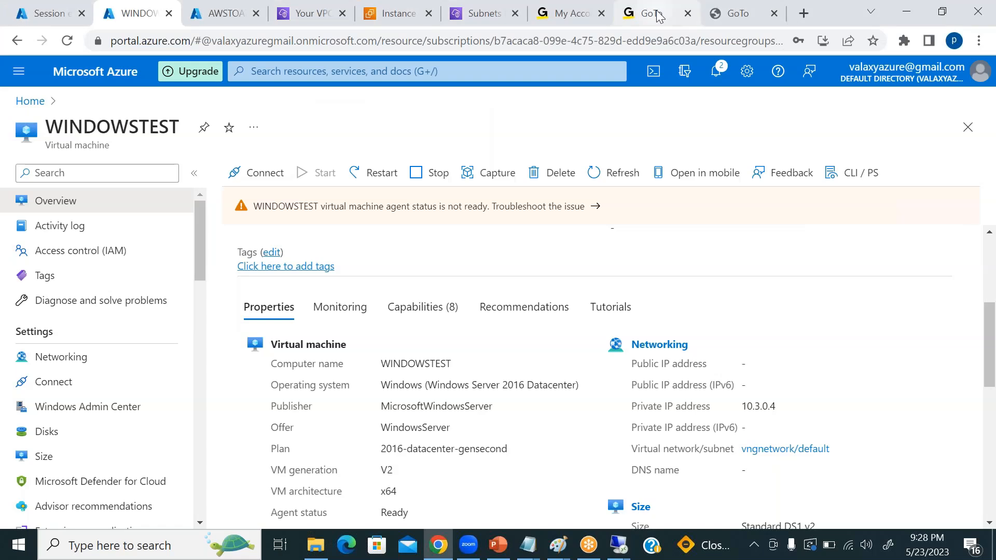
pyautogui.click(399, 17)
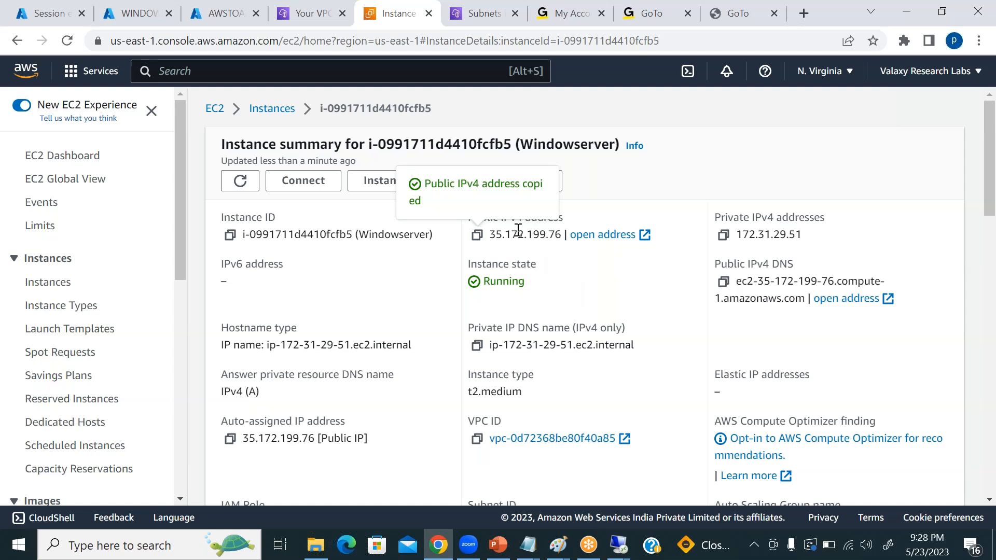
pyautogui.moveTo(617, 545)
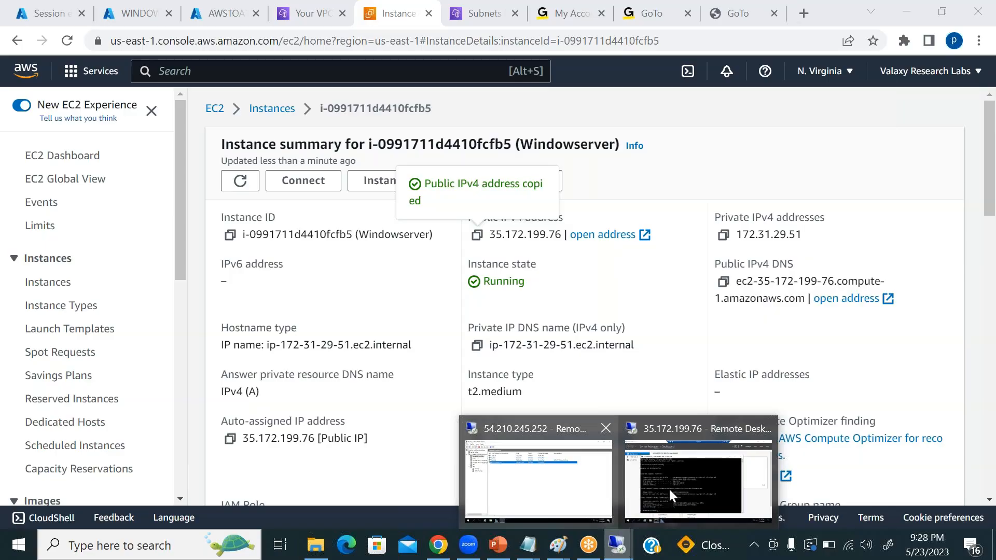
pyautogui.click(668, 487)
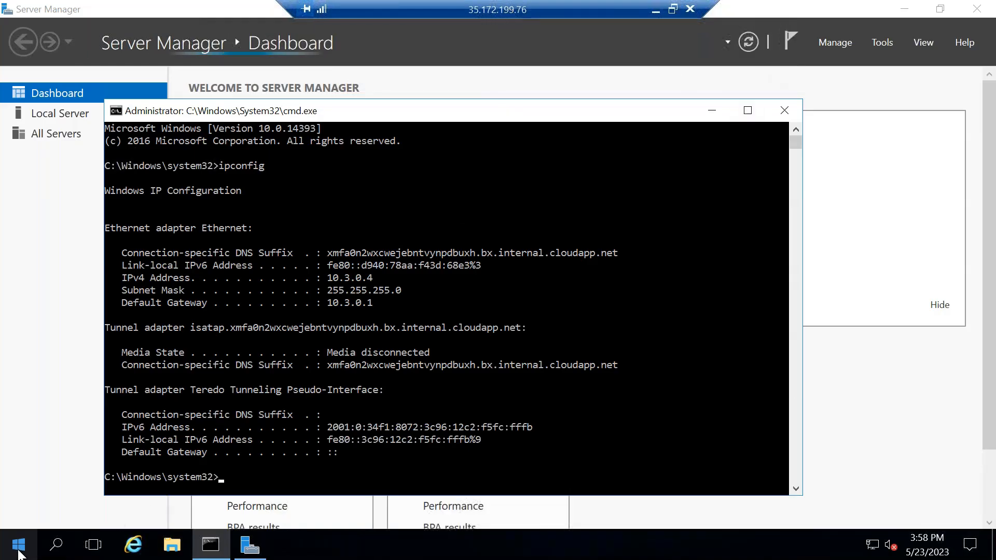
# Disconnect the nested remote session on WINDOWSTEST to get back to the Windowserver desktop.
pyautogui.click(21, 547)
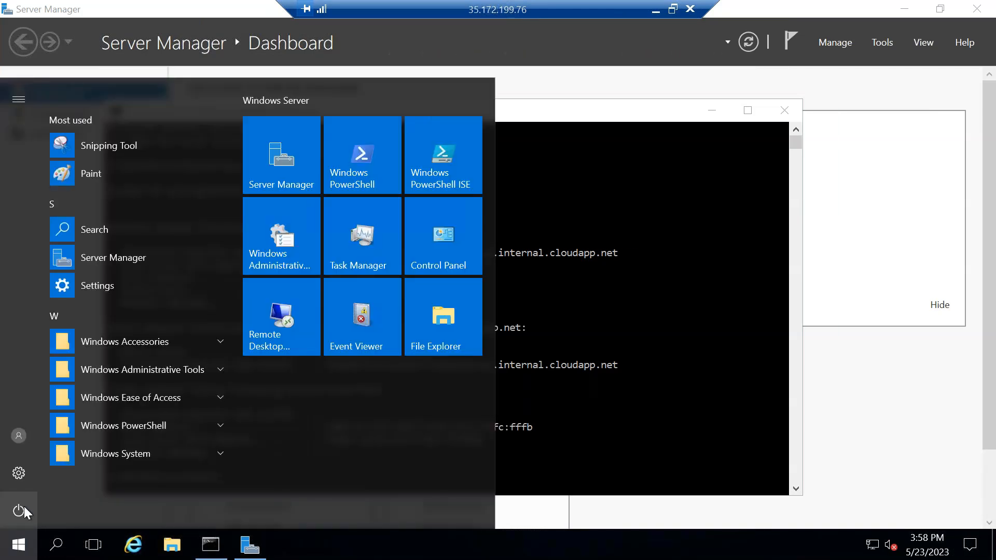
pyautogui.click(24, 507)
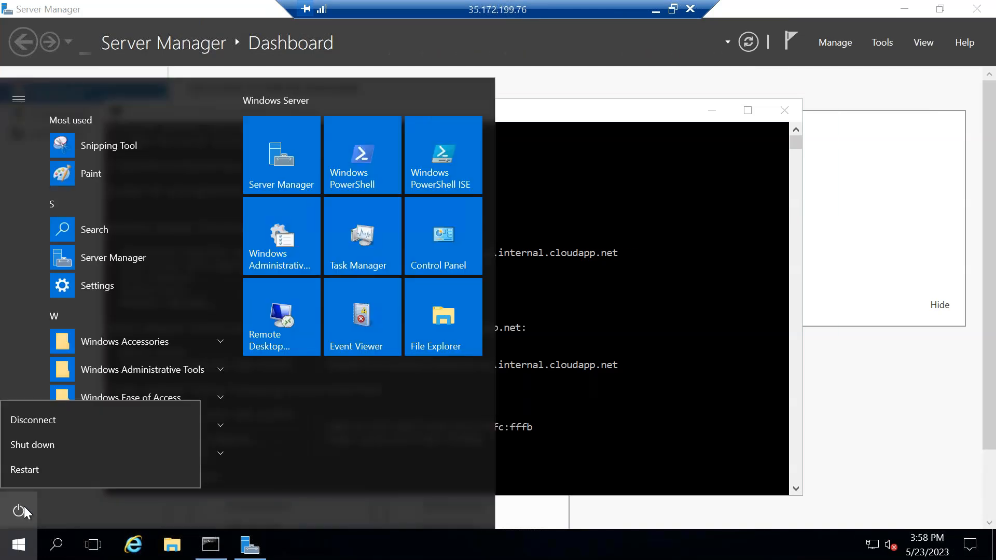
pyautogui.click(73, 410)
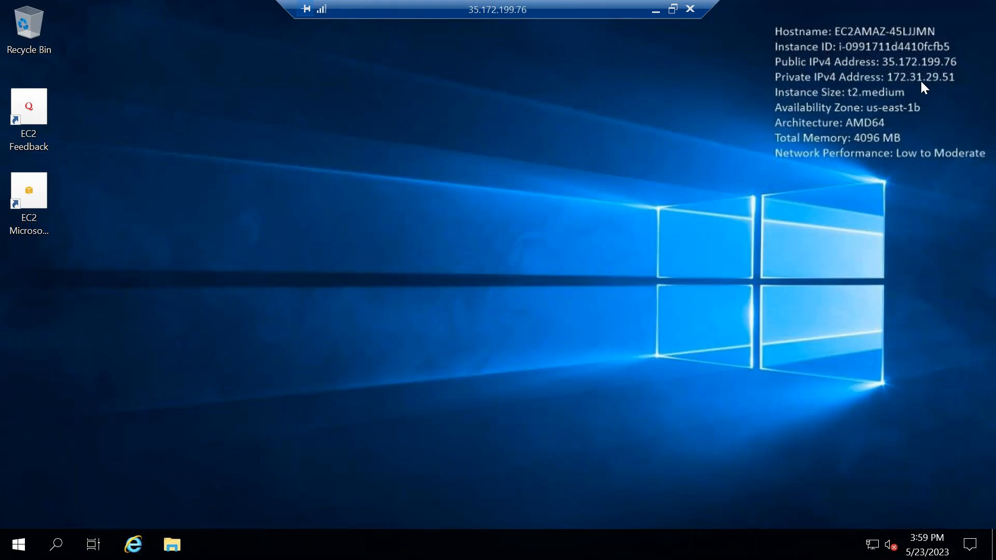
# Check Windowserver's private IPv4 address in its AWS instance summary and return to the 35.172.199.76 remote session.
pyautogui.click(655, 10)
pyautogui.doubleClick(747, 234)
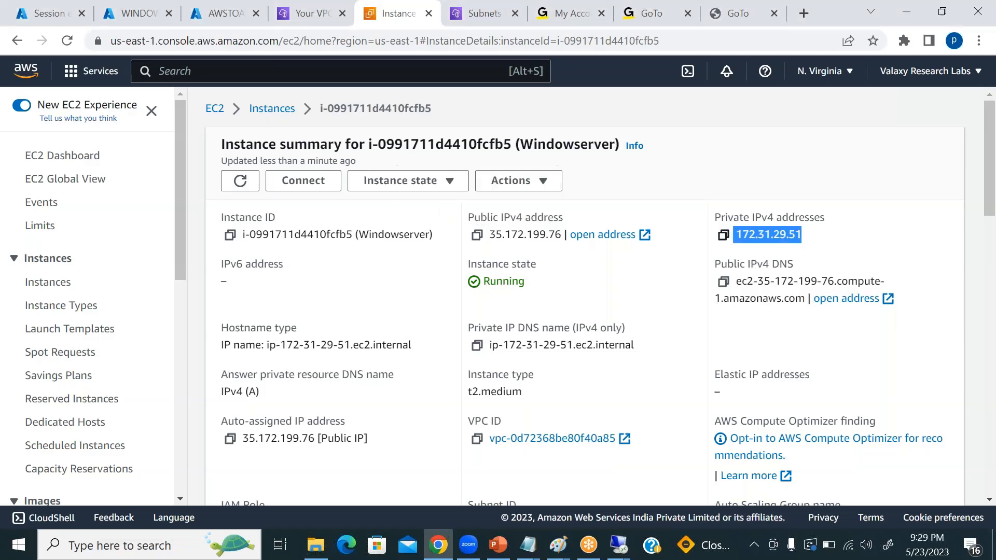
pyautogui.hotkey('alt', 'Tab')
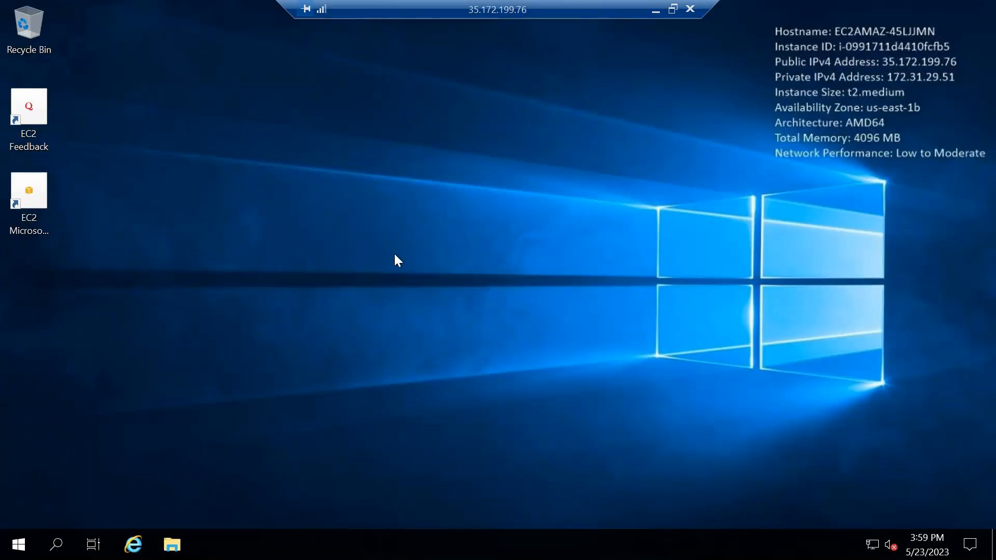
# Disconnect the remote session to Windowserver at 35.172.199.76.
pyautogui.click(26, 542)
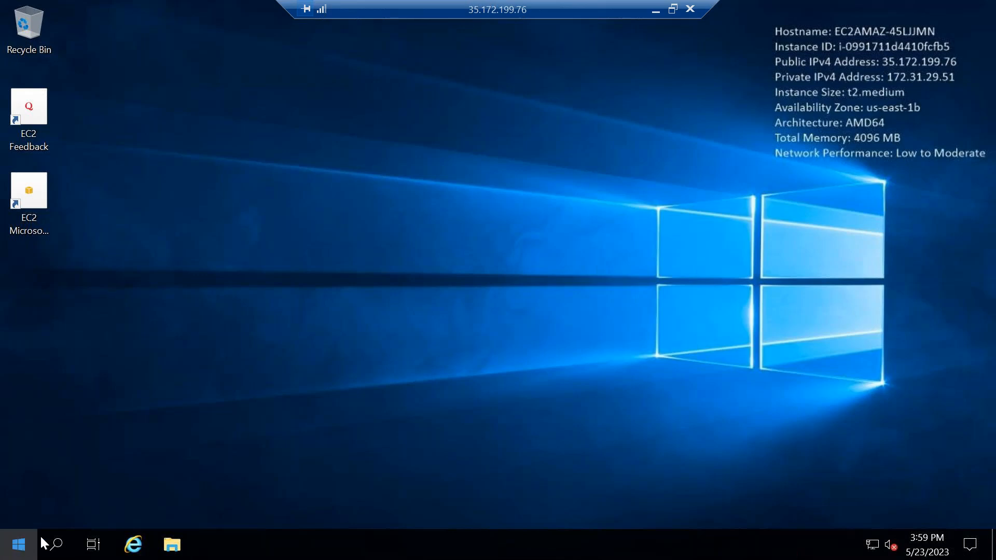
pyautogui.click(20, 511)
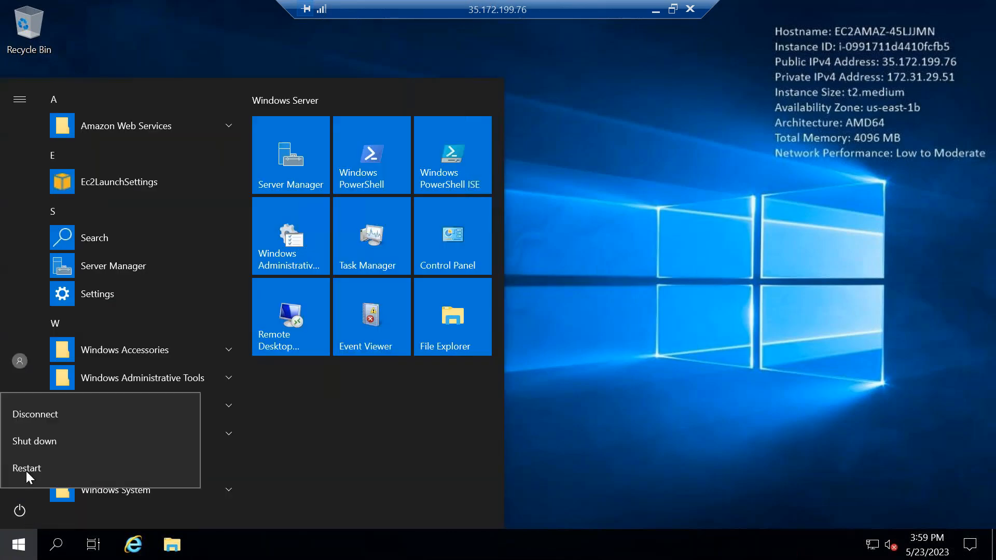
pyautogui.click(36, 410)
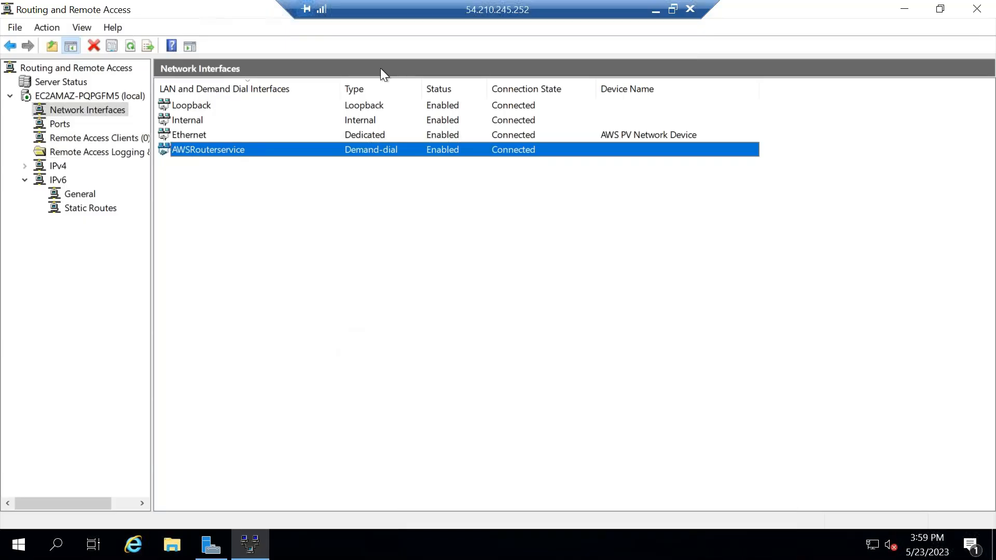
# Minimize the 54.210.245.252 remote session and open Remote Desktop Connection on the local computer.
pyautogui.click(656, 10)
pyautogui.click(102, 551)
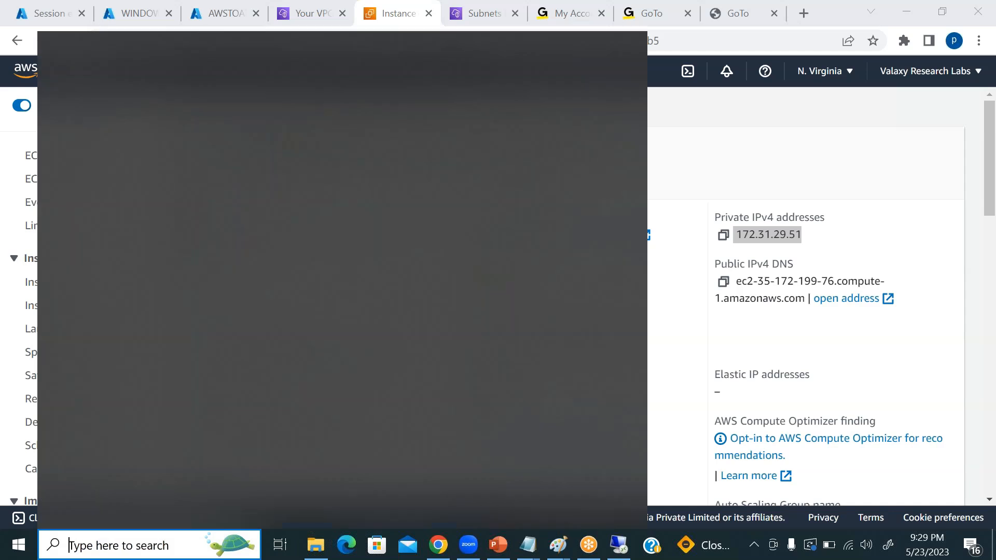
pyautogui.write('remote')
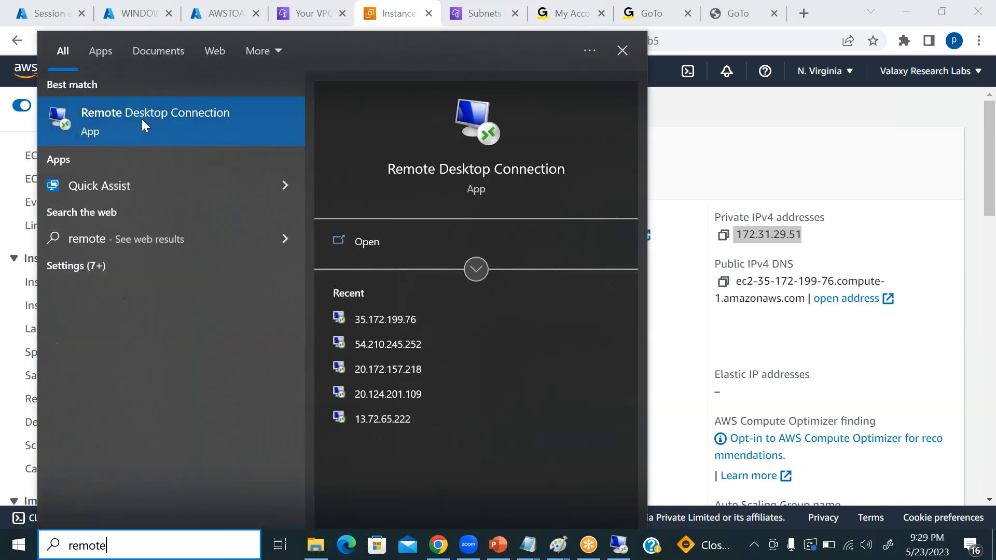
pyautogui.click(145, 126)
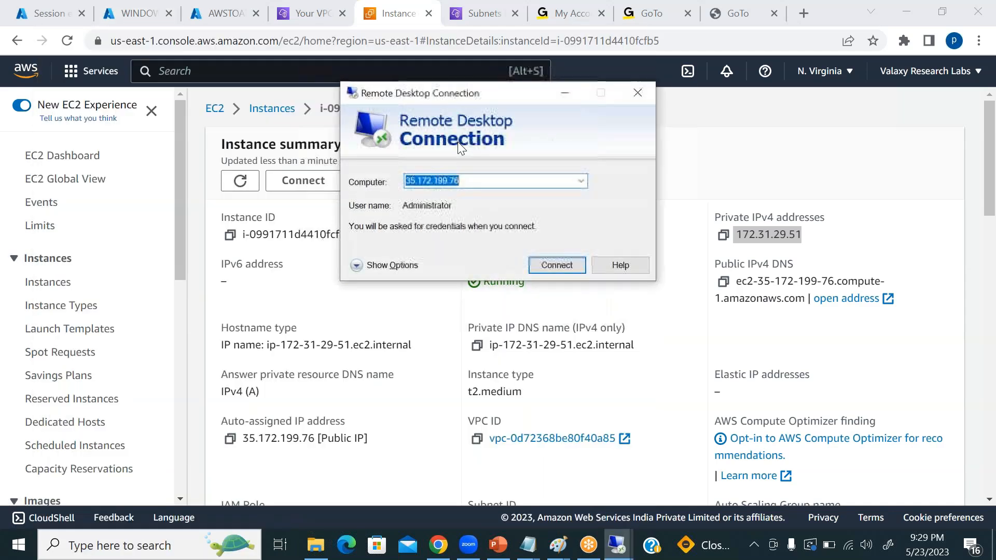
# Review the Essentials of the WINDOWSTEST virtual machine in the Azure portal, including its public IP address field.
pyautogui.click(219, 12)
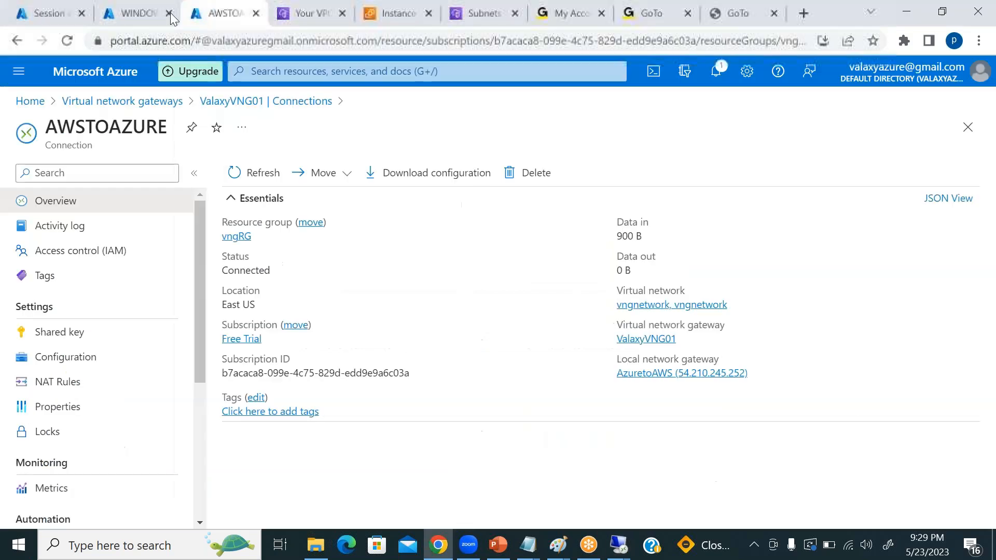
pyautogui.click(133, 15)
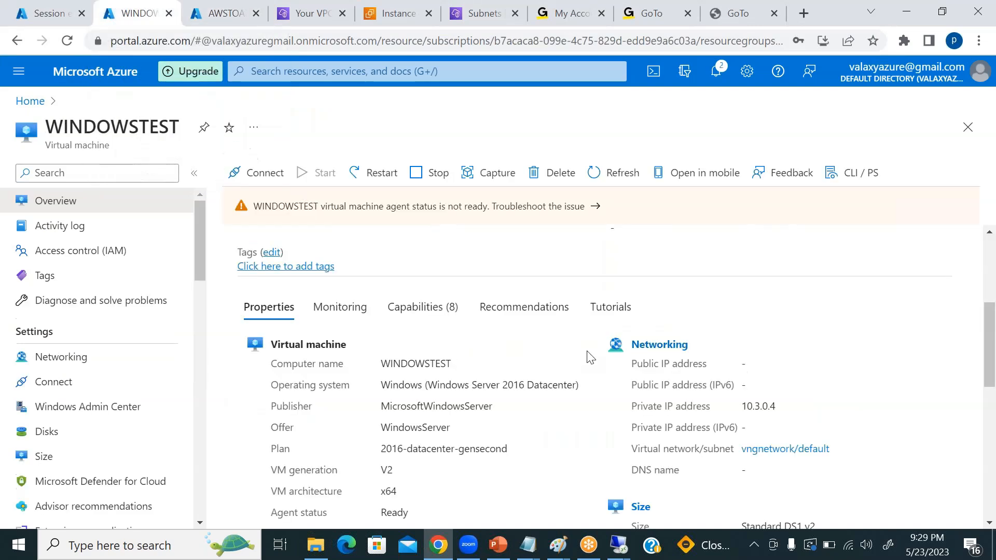
pyautogui.scroll(4, 600, 357)
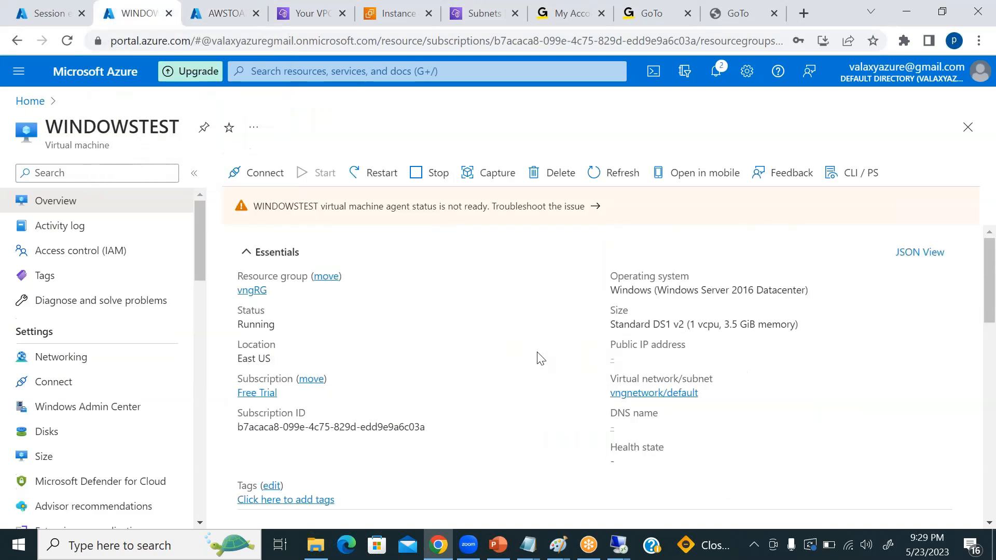
pyautogui.click(625, 358)
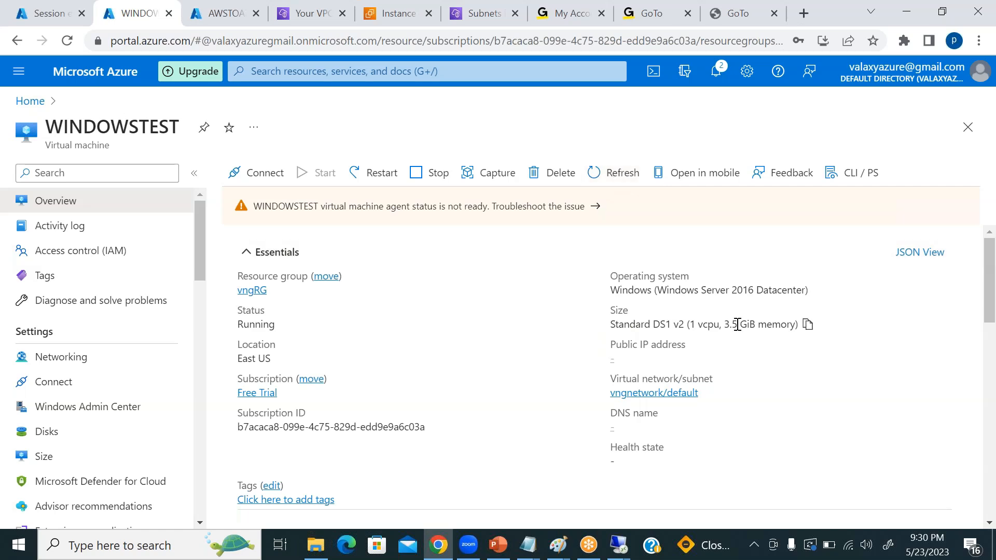
# Find the Public IP addresses service in Azure and view the details of Appgatepubip.
pyautogui.click(307, 72)
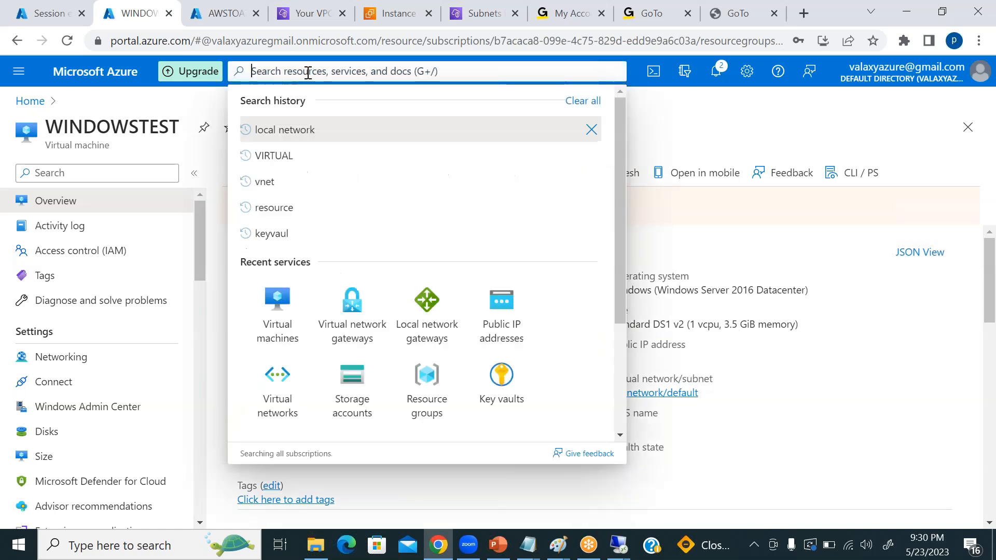
pyautogui.write('public')
pyautogui.click(326, 200)
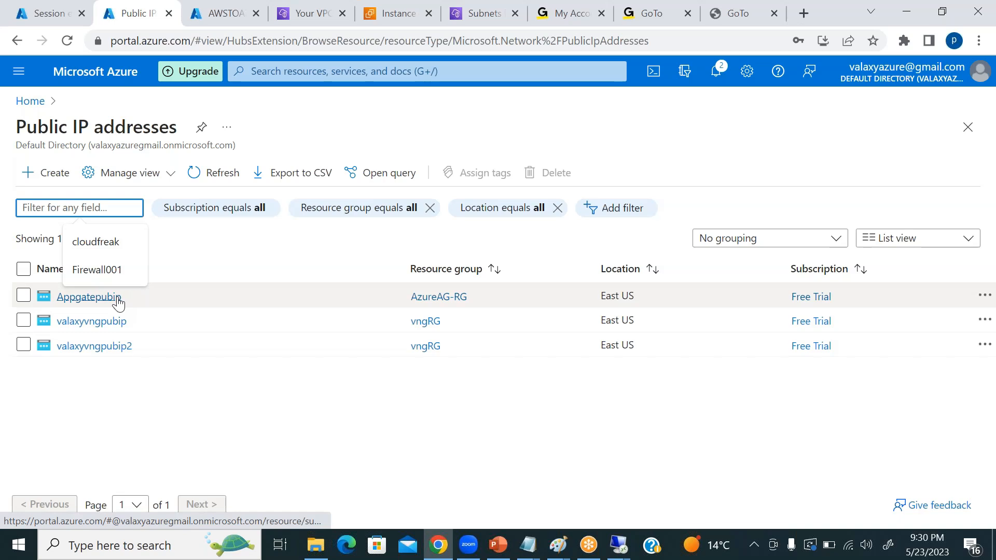
pyautogui.click(98, 299)
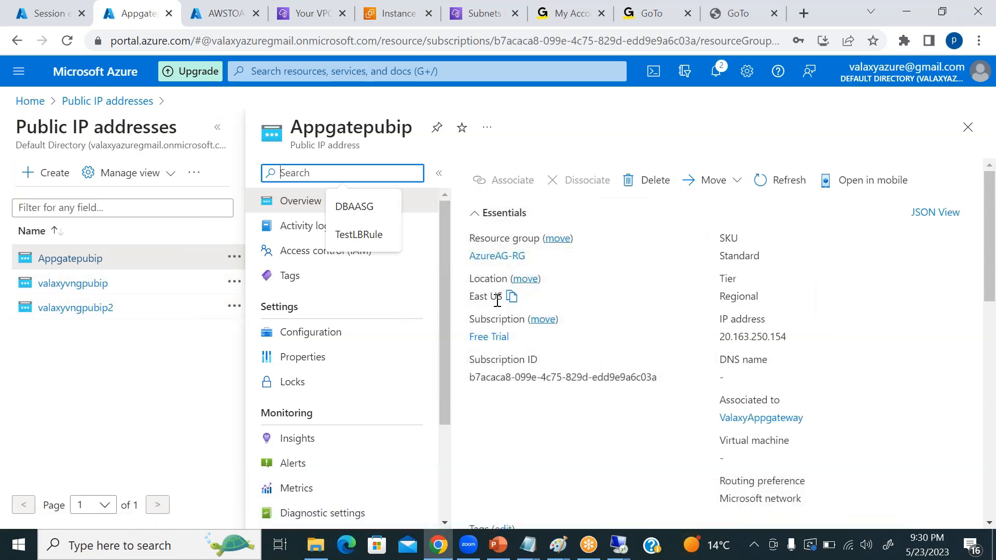
pyautogui.click(591, 283)
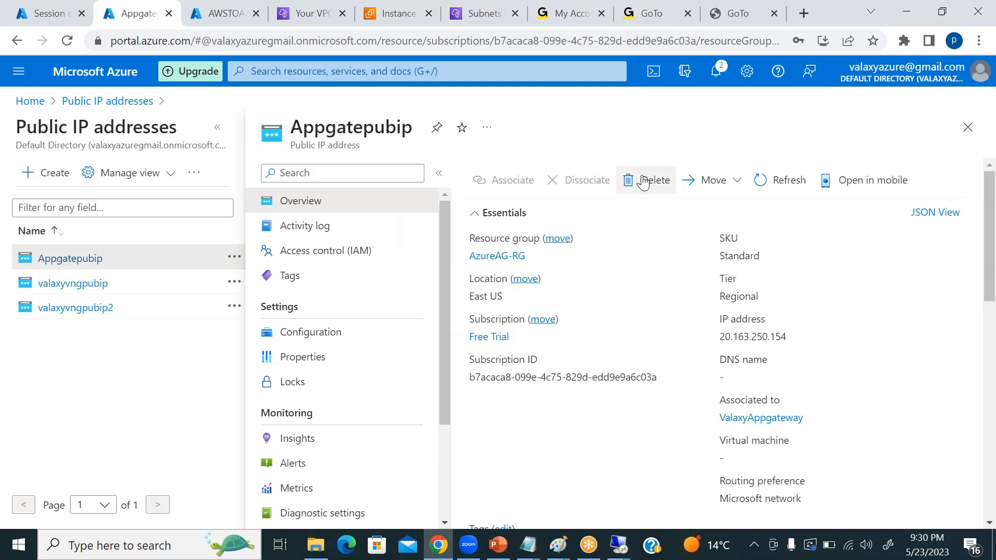
# Try to delete the public IP address Appgatepubip, then dismiss the notification and the confirmation dialog.
pyautogui.click(643, 183)
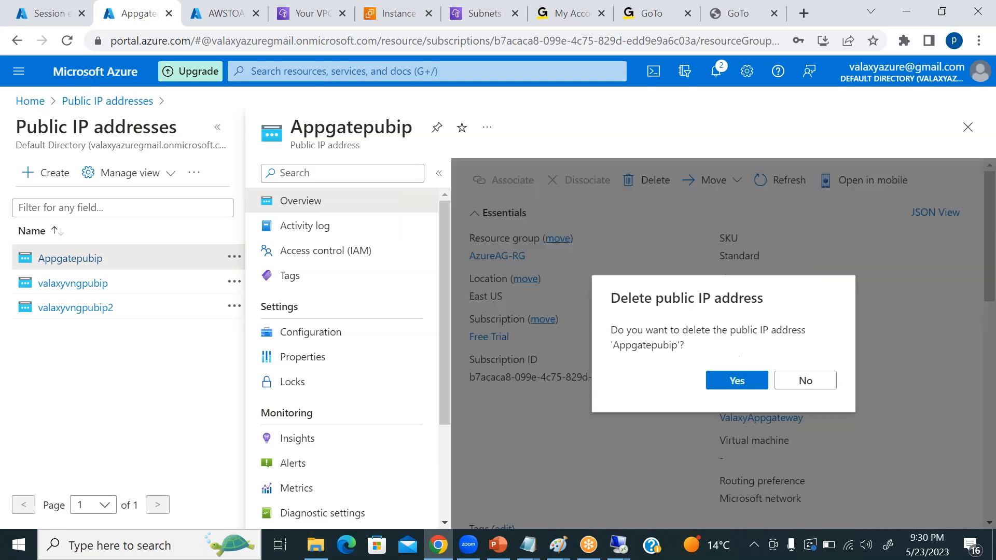
pyautogui.click(738, 383)
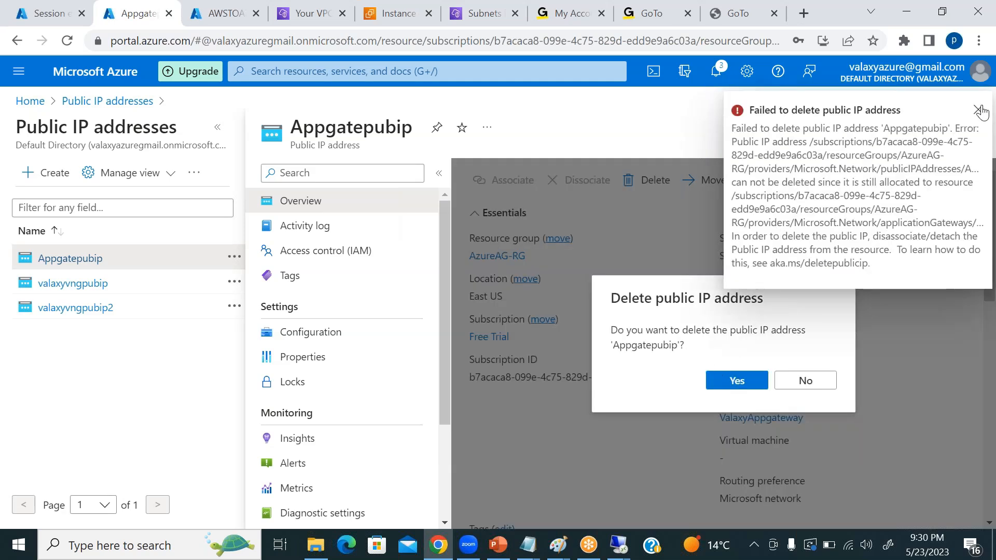
pyautogui.click(979, 110)
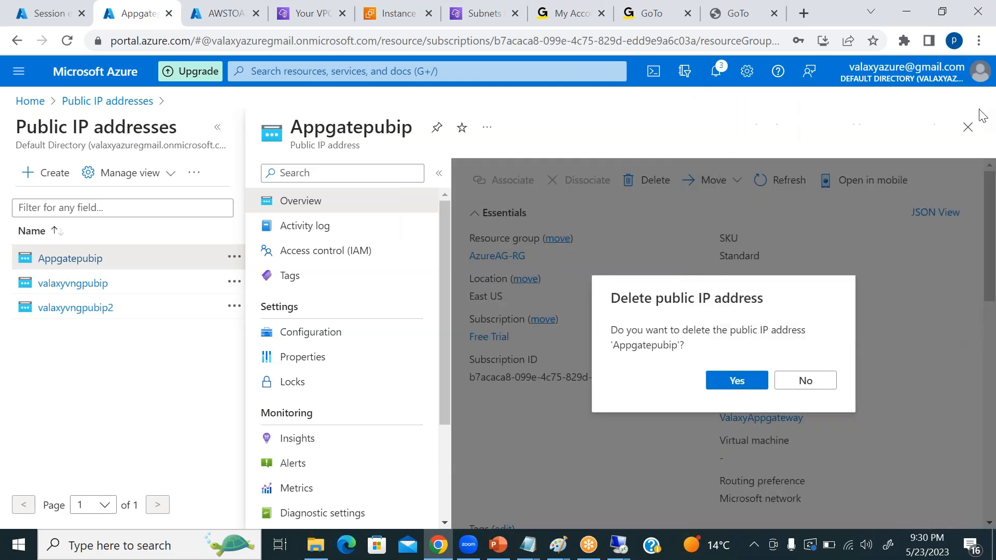
pyautogui.click(806, 383)
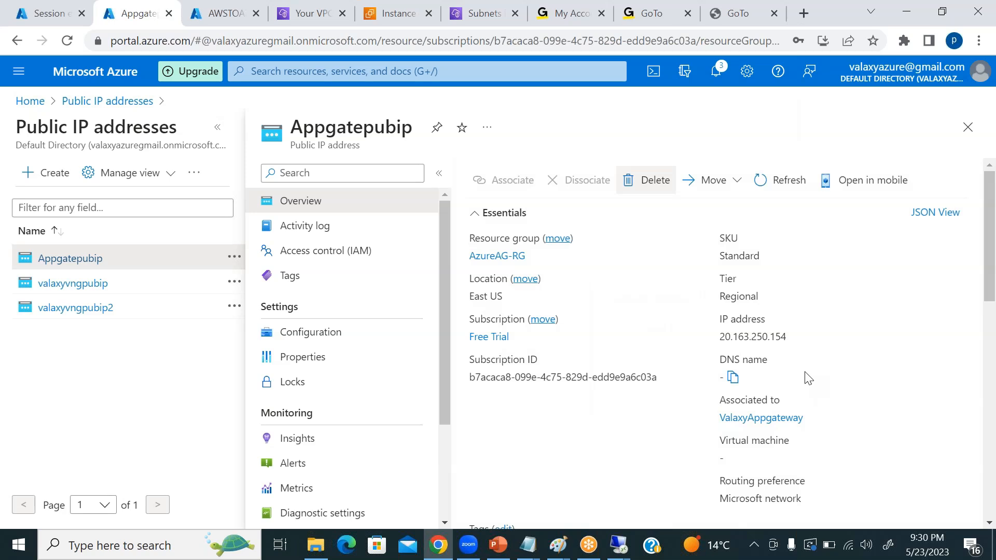
# Review the details of the public IP addresses Appgatepubip and valaxyvngpubip2, returning to the address list after each.
pyautogui.scroll(-4, 649, 341)
pyautogui.scroll(4, 643, 339)
pyautogui.click(968, 127)
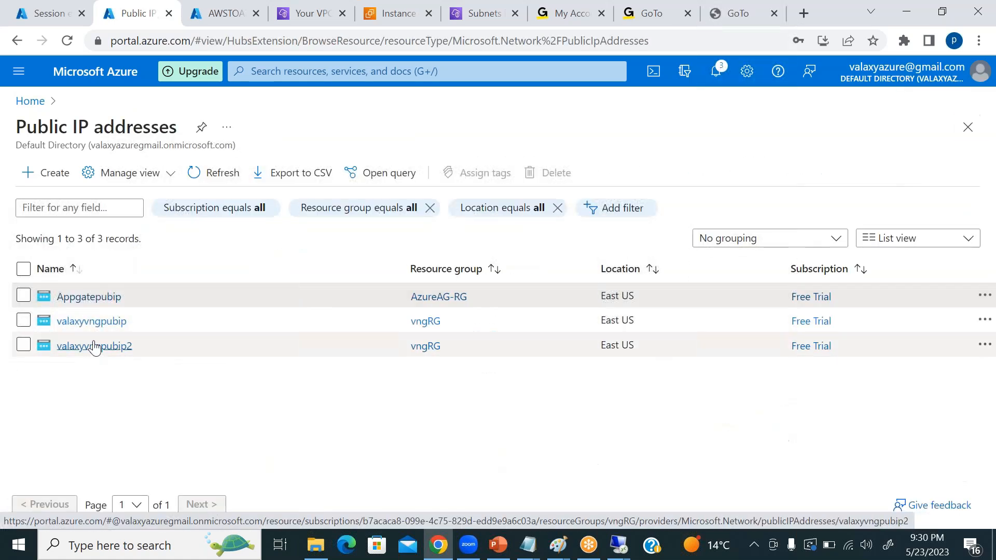
pyautogui.click(88, 296)
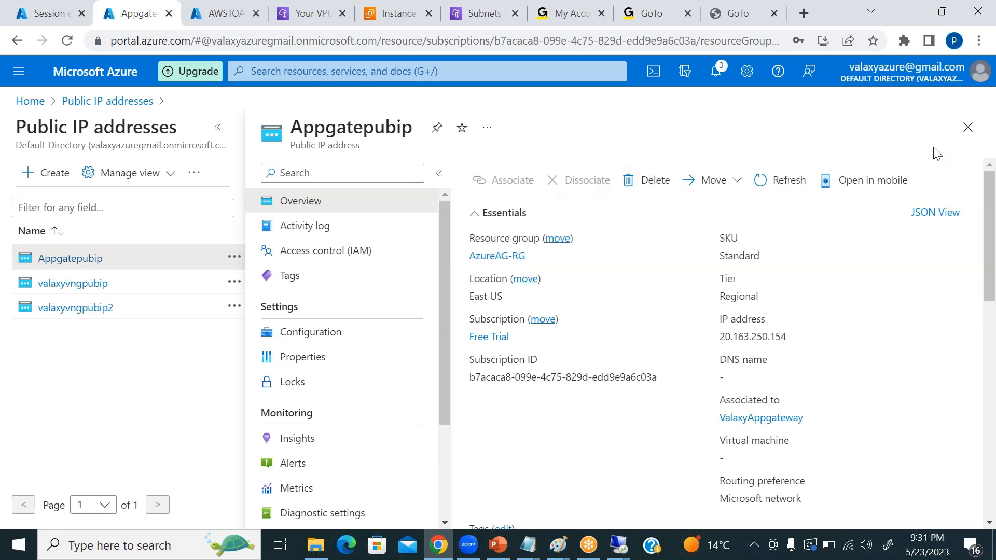
pyautogui.click(968, 127)
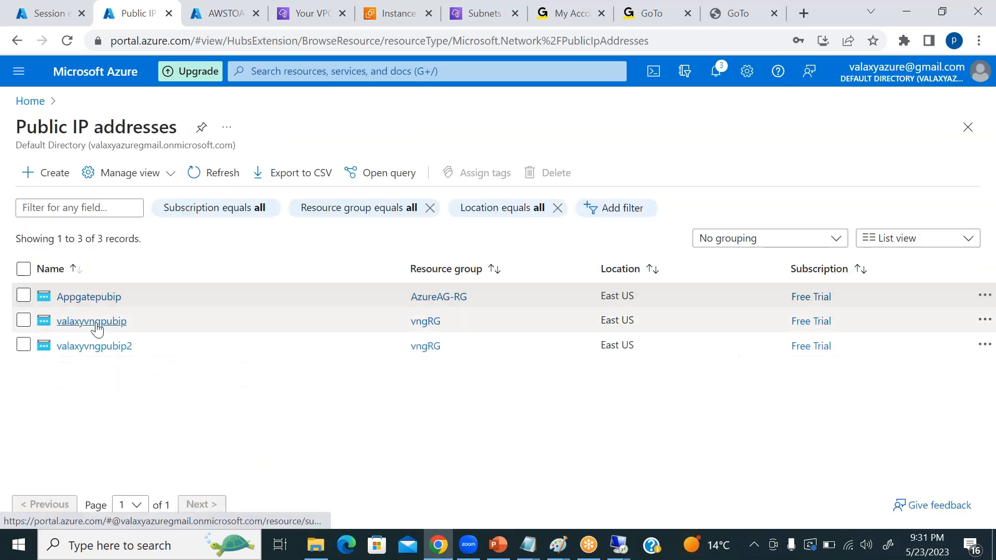
pyautogui.click(94, 346)
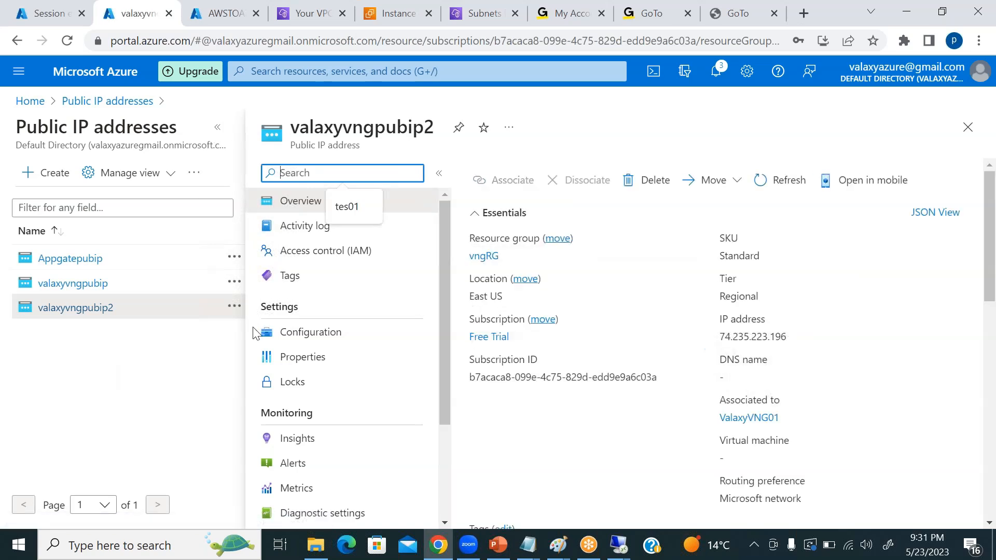
pyautogui.click(569, 187)
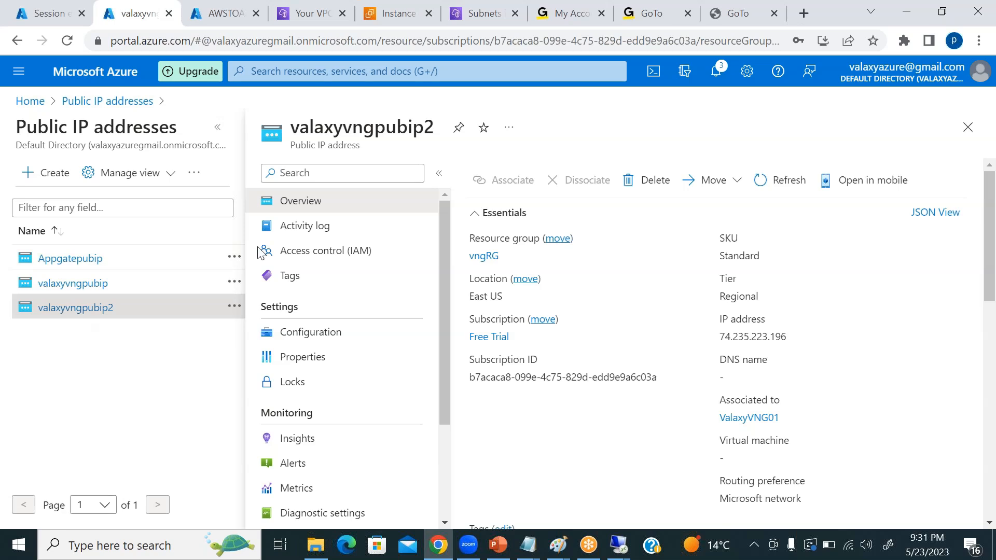
pyautogui.click(968, 127)
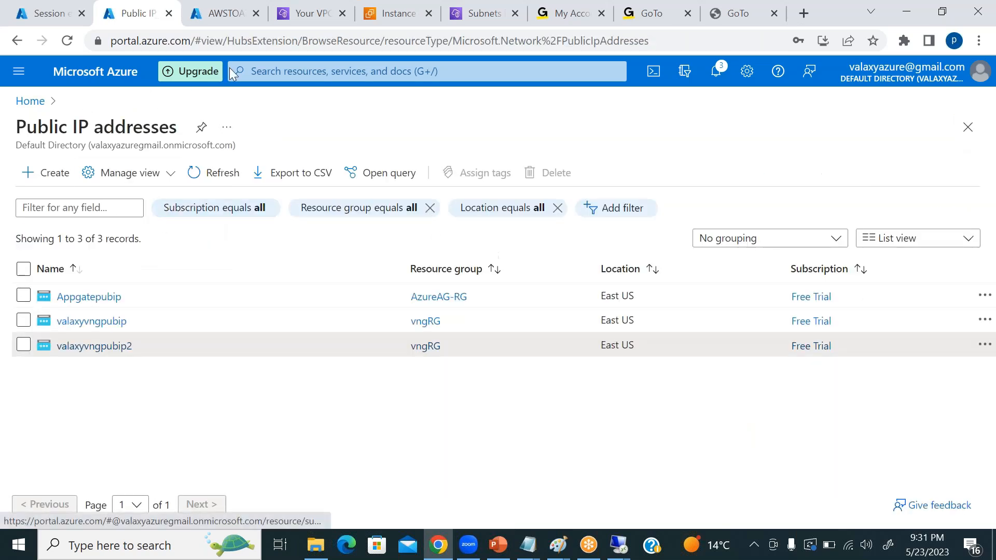
# Disable active-active mode in the configuration of virtual network gateway ValaxyVNG01 and save the change.
pyautogui.click(193, 14)
pyautogui.click(139, 102)
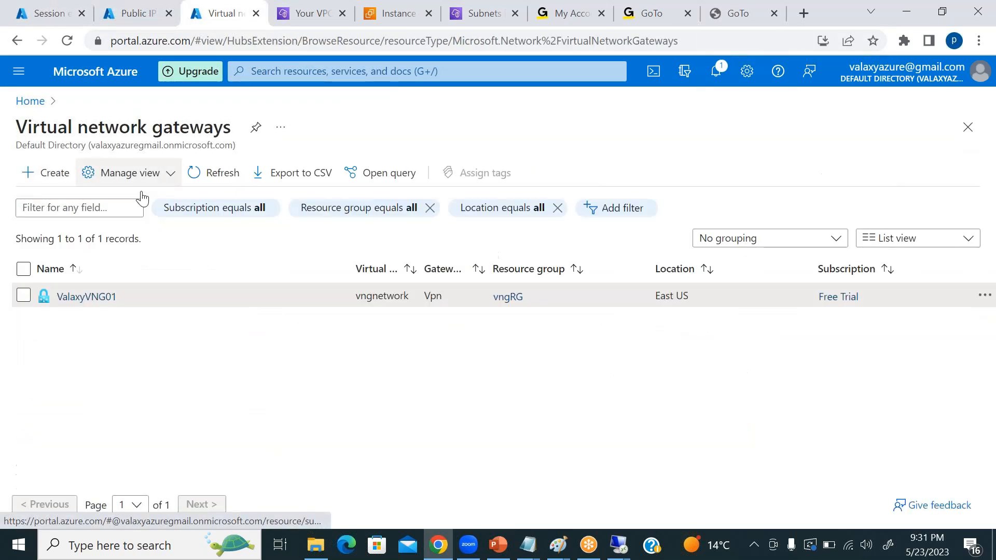
pyautogui.click(89, 296)
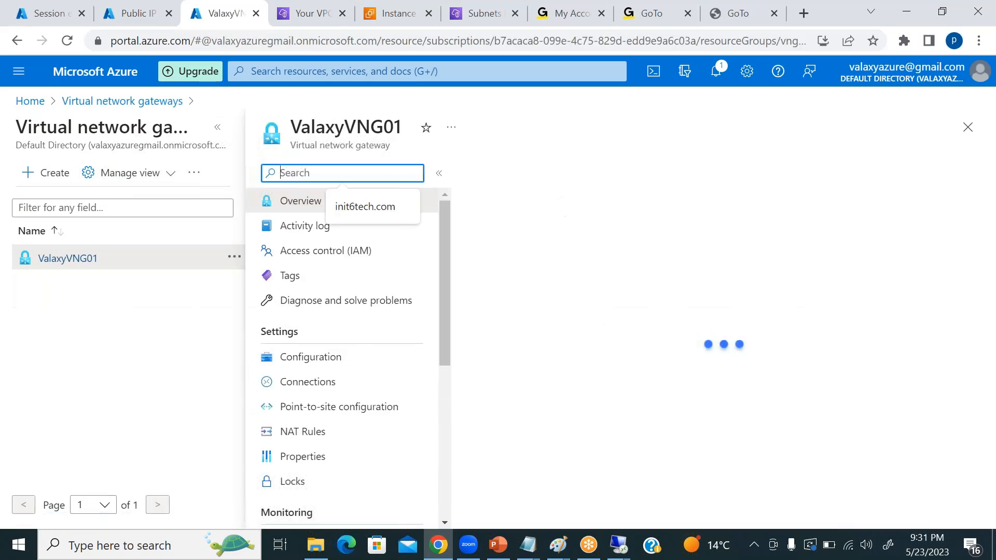
pyautogui.click(310, 357)
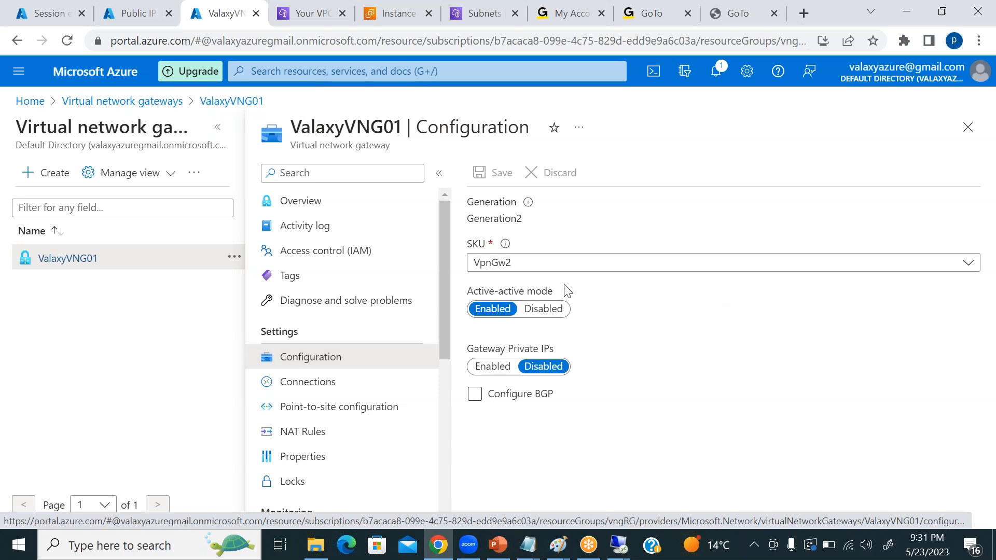
pyautogui.click(549, 310)
pyautogui.click(493, 173)
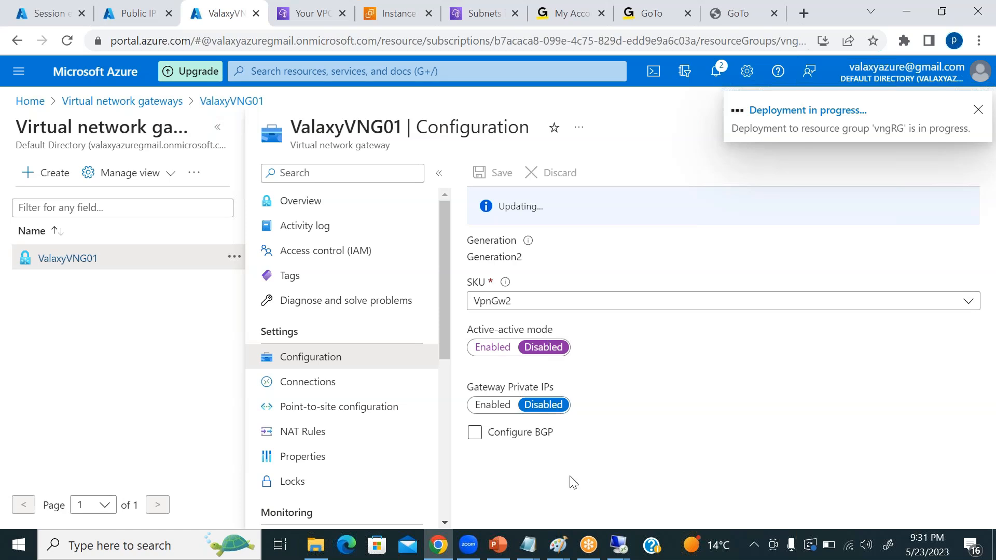
# View the VPN Gateway Redundancy Scenarios slide in PowerPoint and return to ValaxyVNG01's configuration in the Azure portal.
pyautogui.click(498, 545)
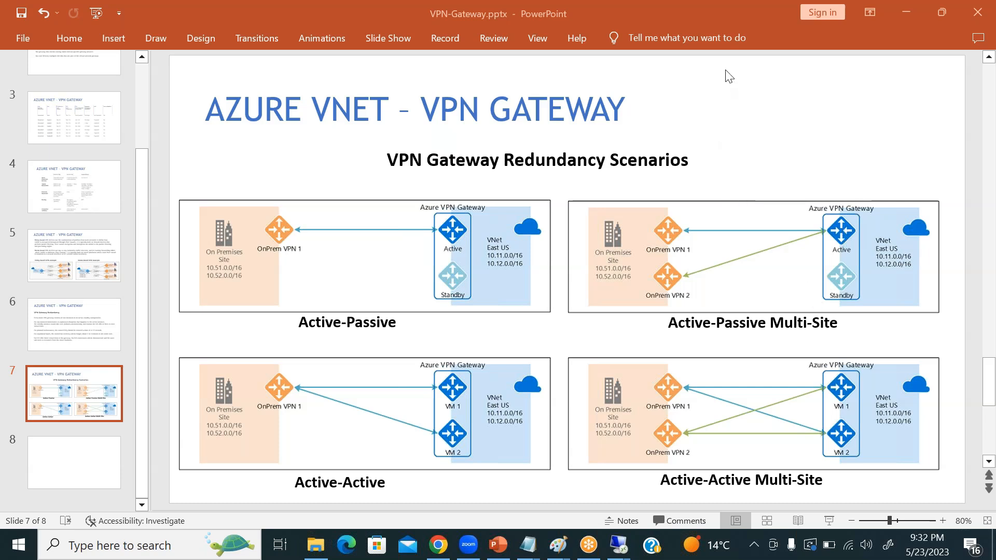
pyautogui.click(438, 543)
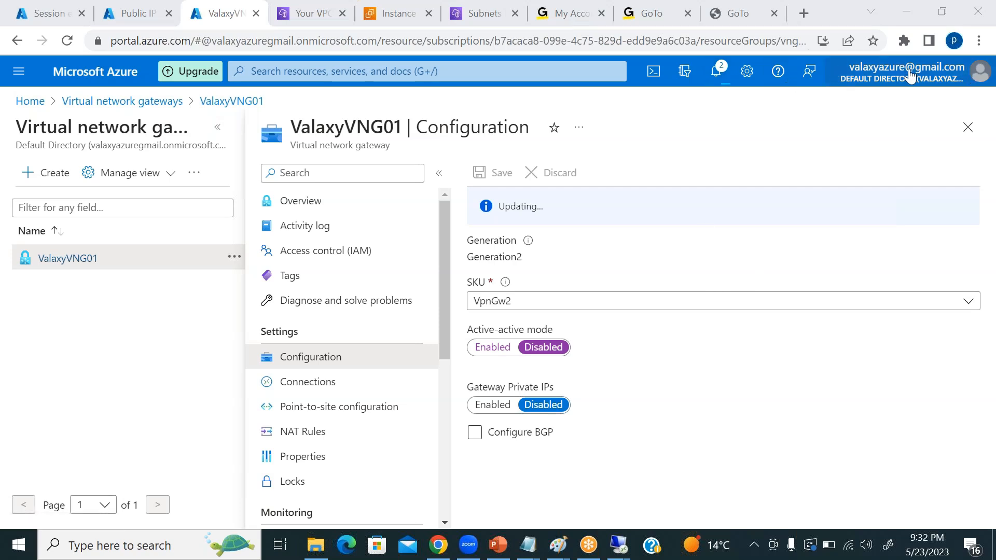
pyautogui.moveTo(909, 75)
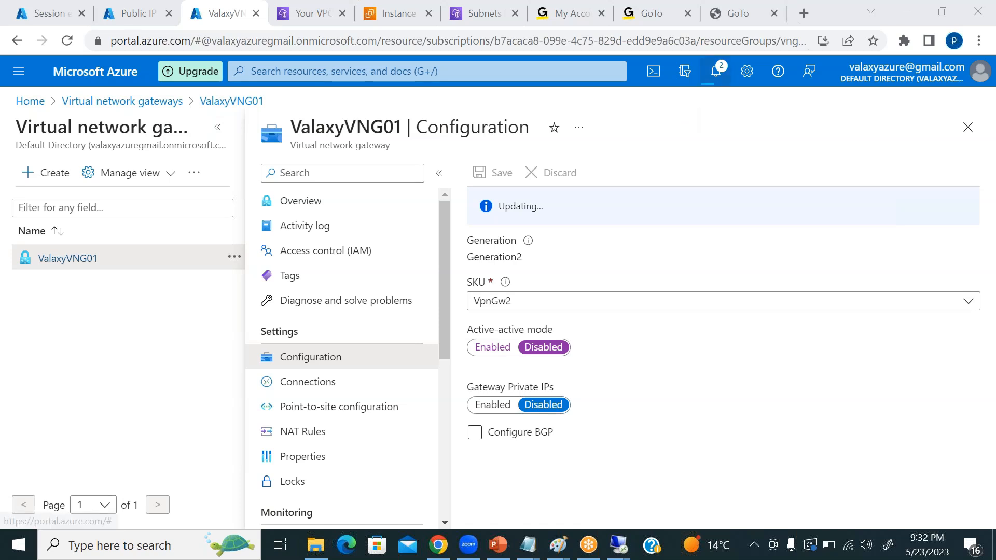
# Check the Azure notifications for the progress of the gateway update deployment to resource group vngRG.
pyautogui.click(717, 71)
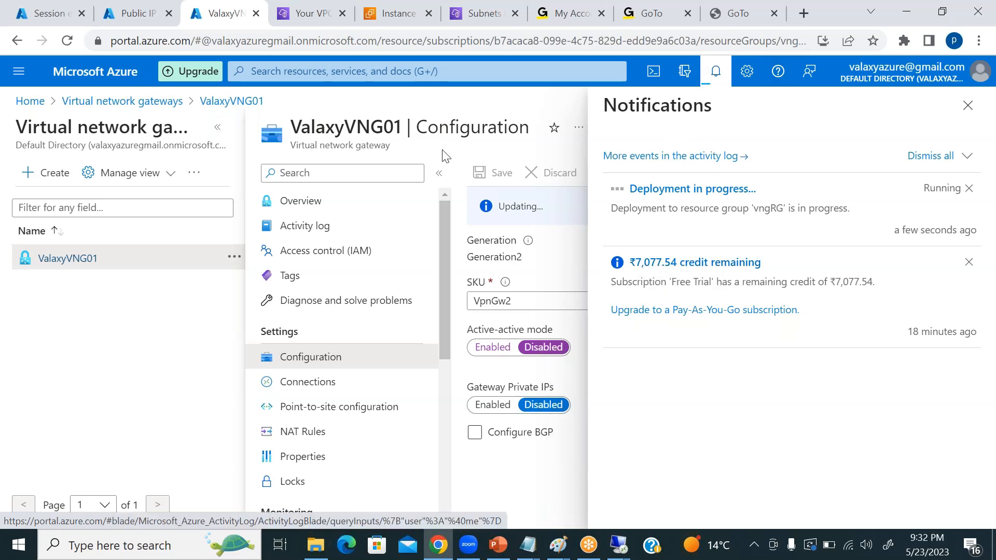
pyautogui.click(968, 106)
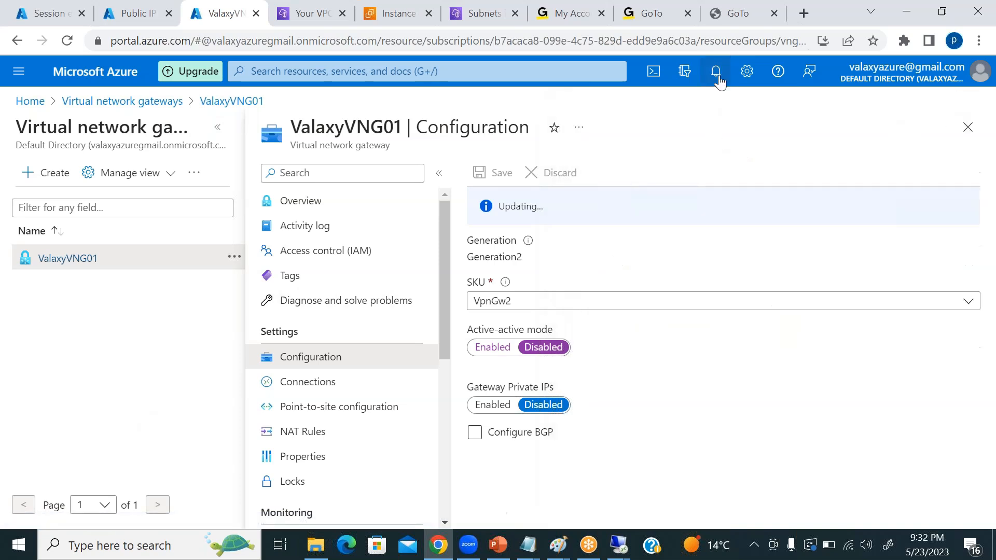
pyautogui.click(718, 80)
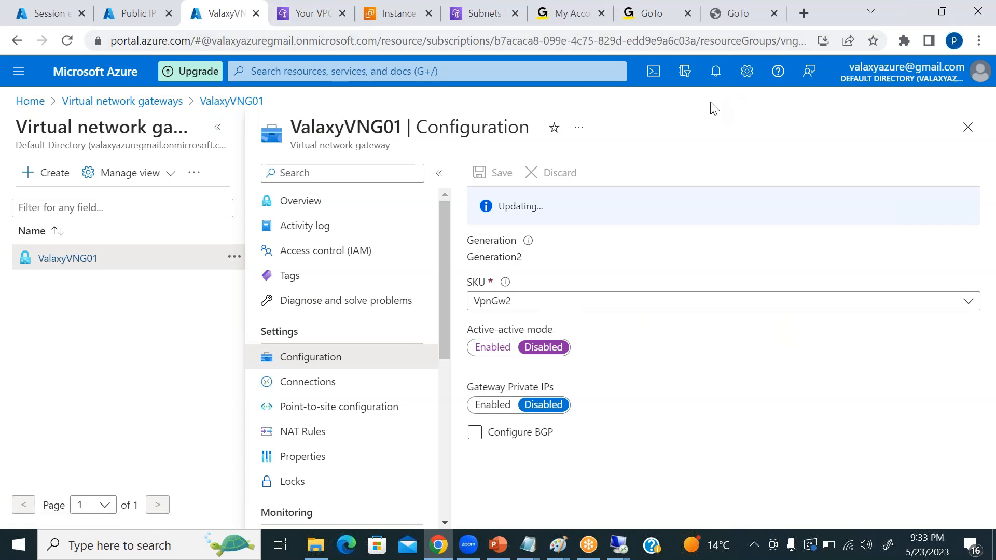
pyautogui.click(719, 75)
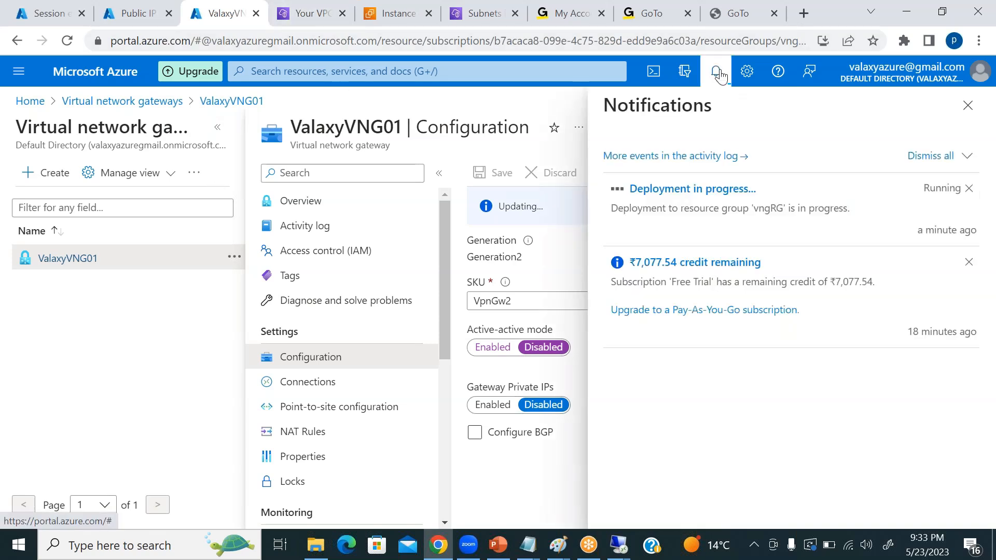